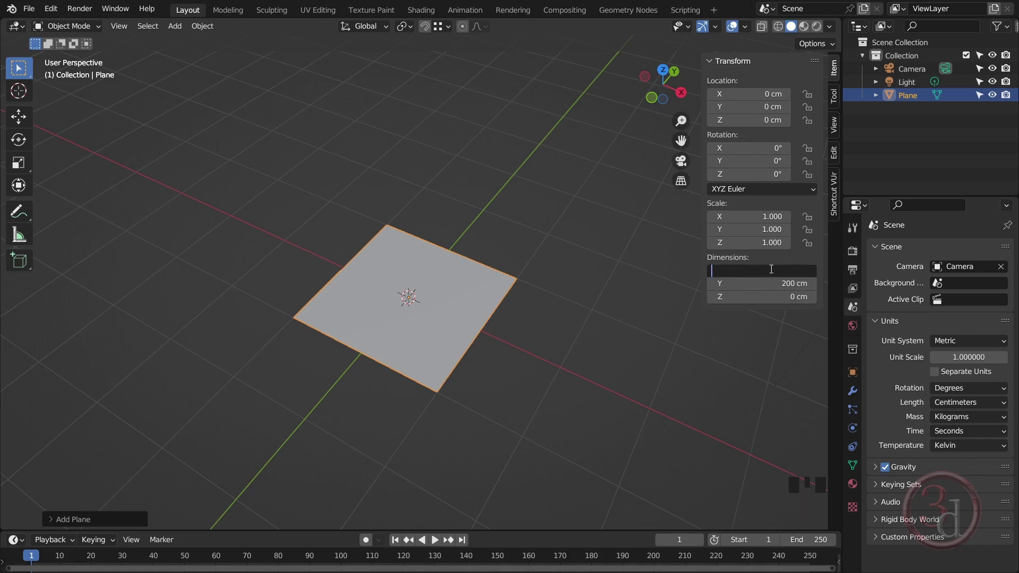
Set the plane's dimensions to 70 cm in X and 80 cm in Y
{"action": "key", "text": "Return"}
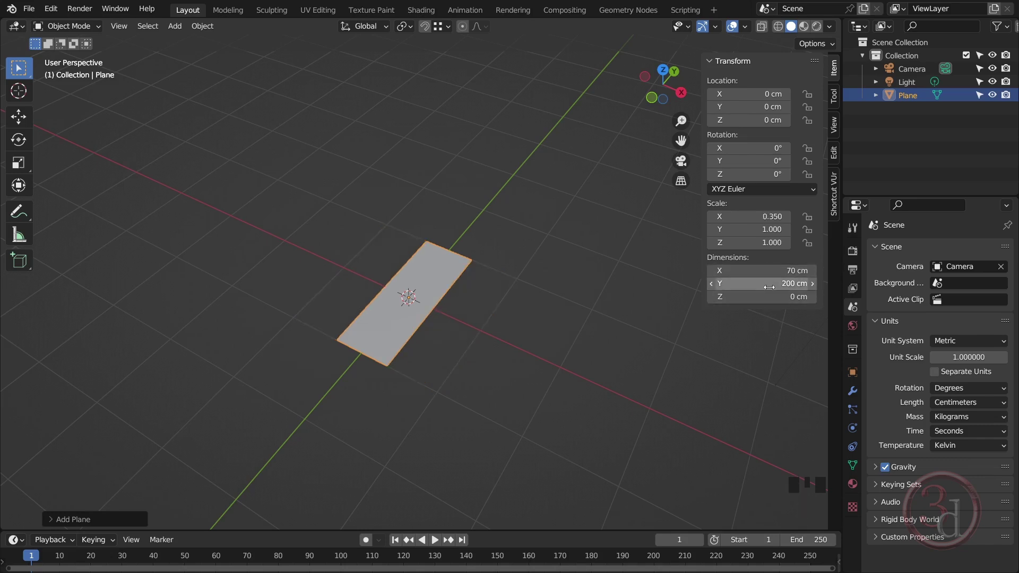
{"action": "left_click", "coordinate": [764, 284]}
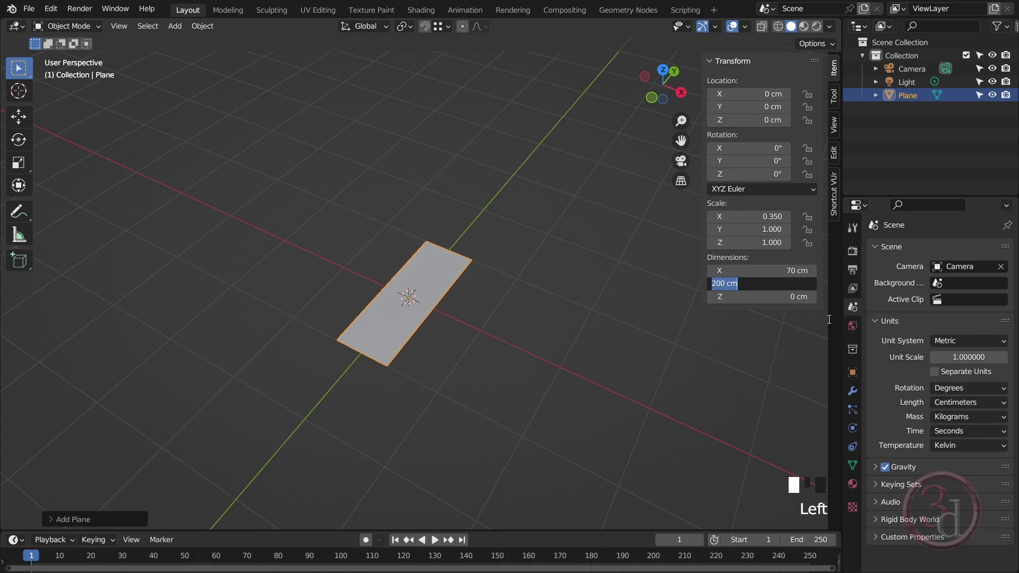
{"action": "type", "text": "80"}
{"action": "key", "text": "Return"}
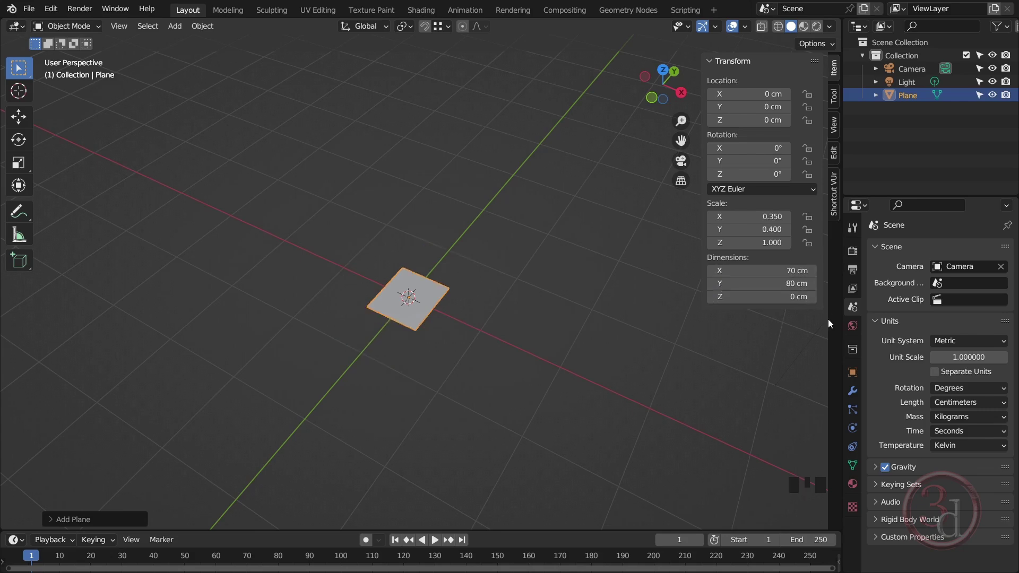
Extrude the plane upward into a block and set its top face to a local Z of 80 cm
{"action": "middle_click", "coordinate": [534, 300], "text": "alt"}
{"action": "scroll", "coordinate": [418, 287], "scroll_direction": "up", "scroll_amount": 5}
{"action": "middle_click_drag", "start_coordinate": [419, 287], "coordinate": [435, 332], "text": "alt"}
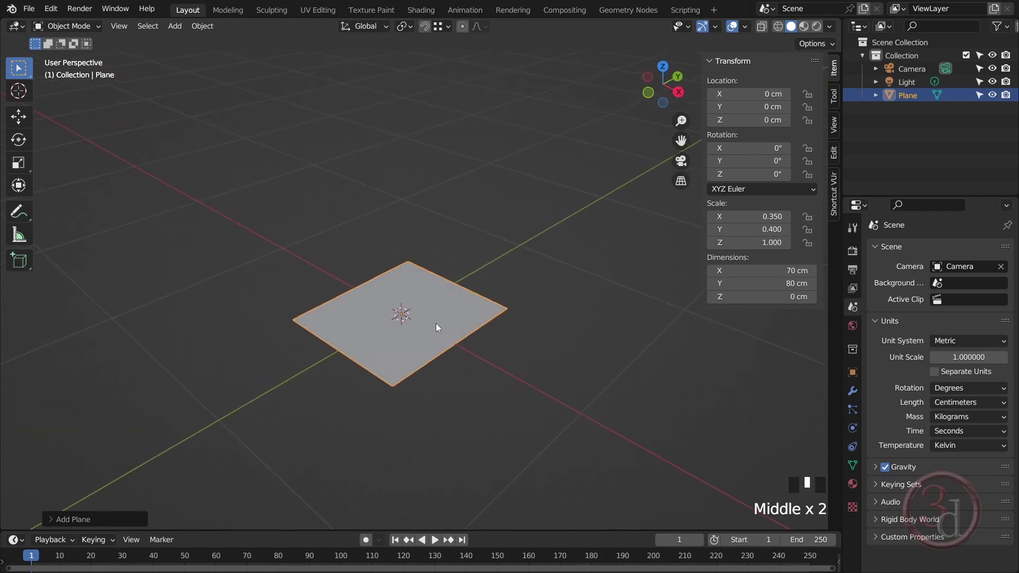
{"action": "key", "text": "Tab"}
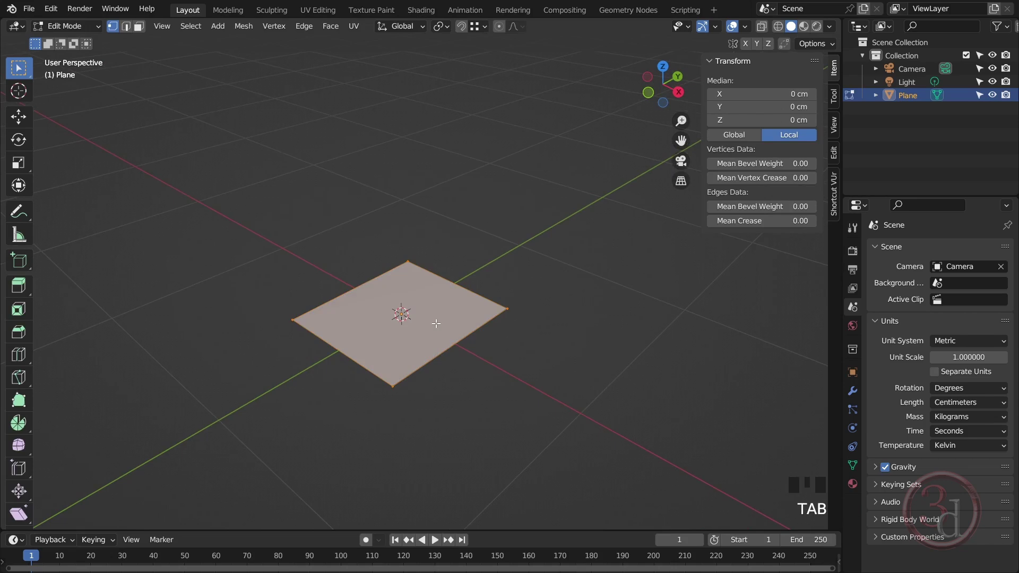
{"action": "key", "text": "e"}
{"action": "left_click", "coordinate": [431, 200]}
{"action": "left_click", "coordinate": [759, 120]}
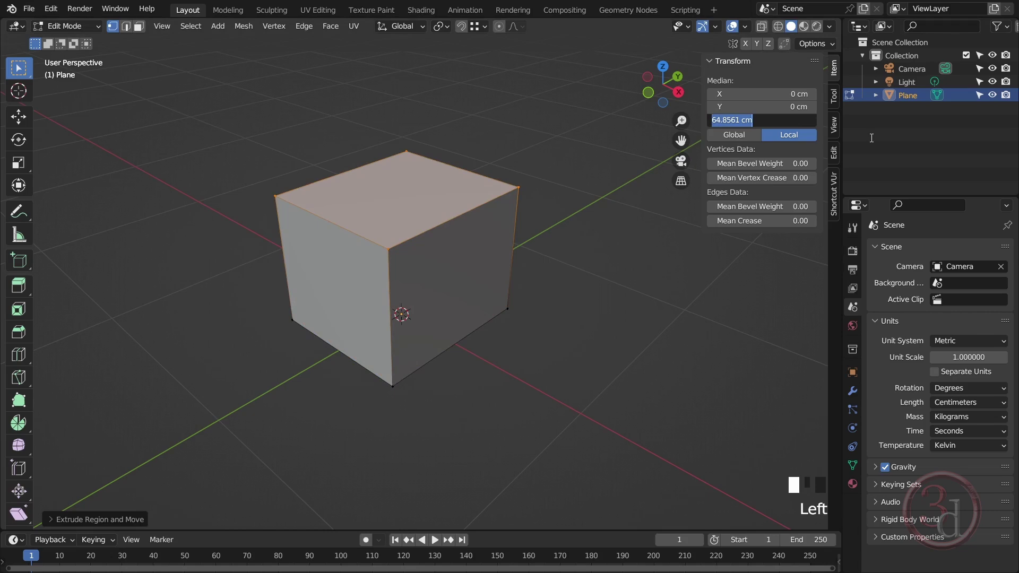
{"action": "type", "text": "80"}
{"action": "key", "text": "Return"}
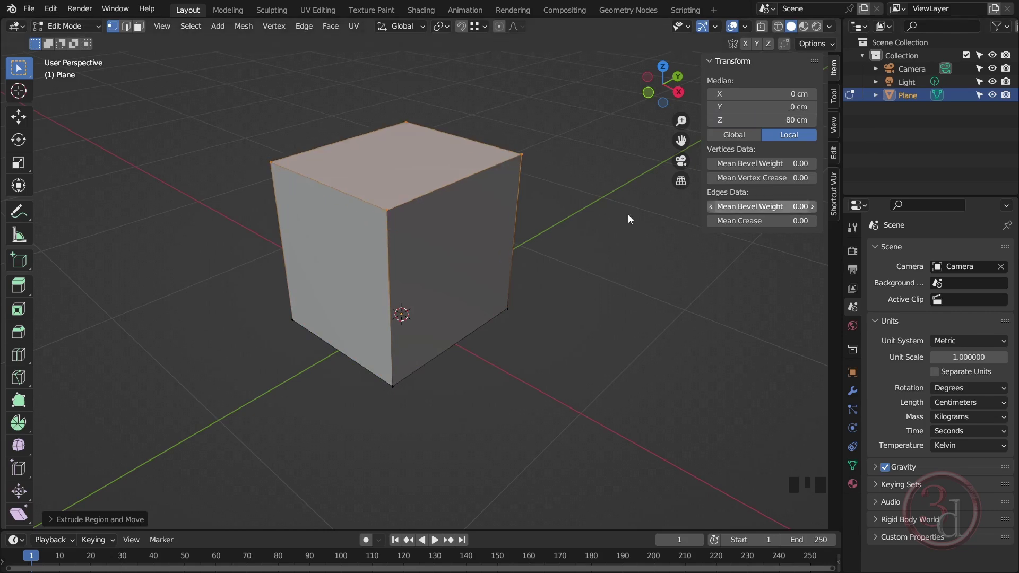
{"action": "key", "text": "Tab"}
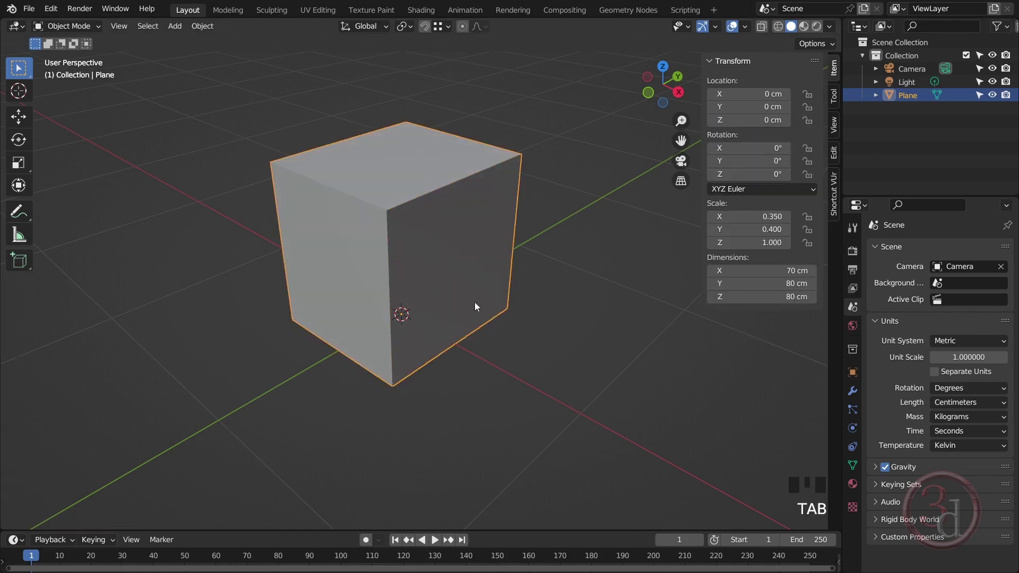
Duplicate the block and place the copy about 217 cm away along the negative X axis
{"action": "middle_click_drag", "start_coordinate": [494, 338], "coordinate": [461, 329], "text": "alt"}
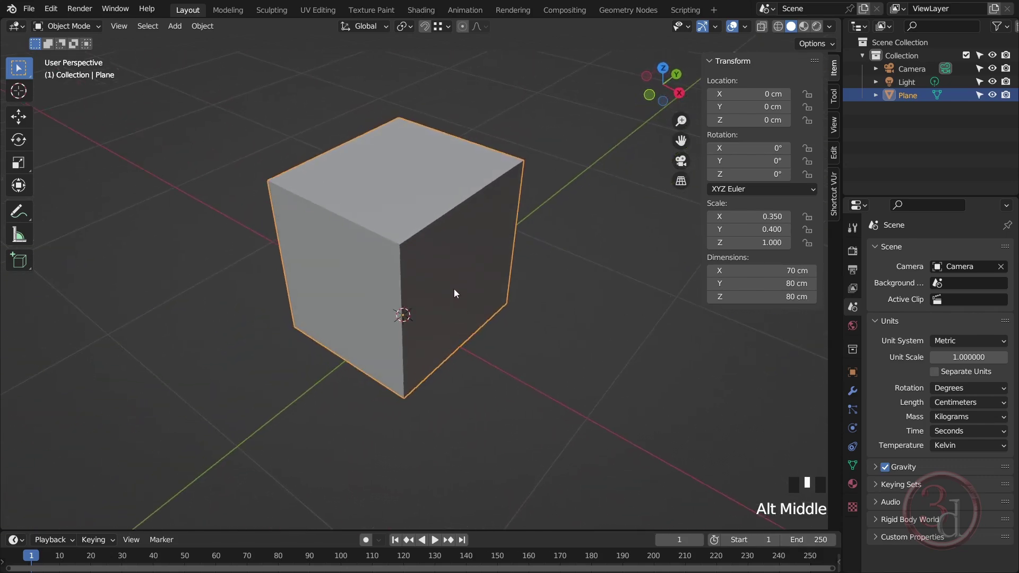
{"action": "middle_click_drag", "start_coordinate": [448, 292], "coordinate": [475, 300]}
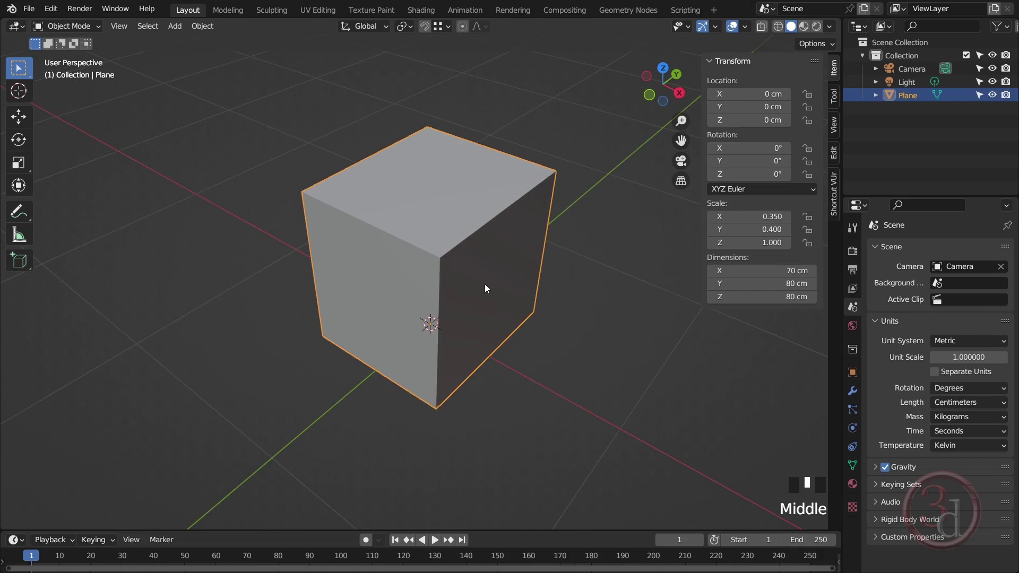
{"action": "key", "text": "shift+d"}
{"action": "key", "text": "x"}
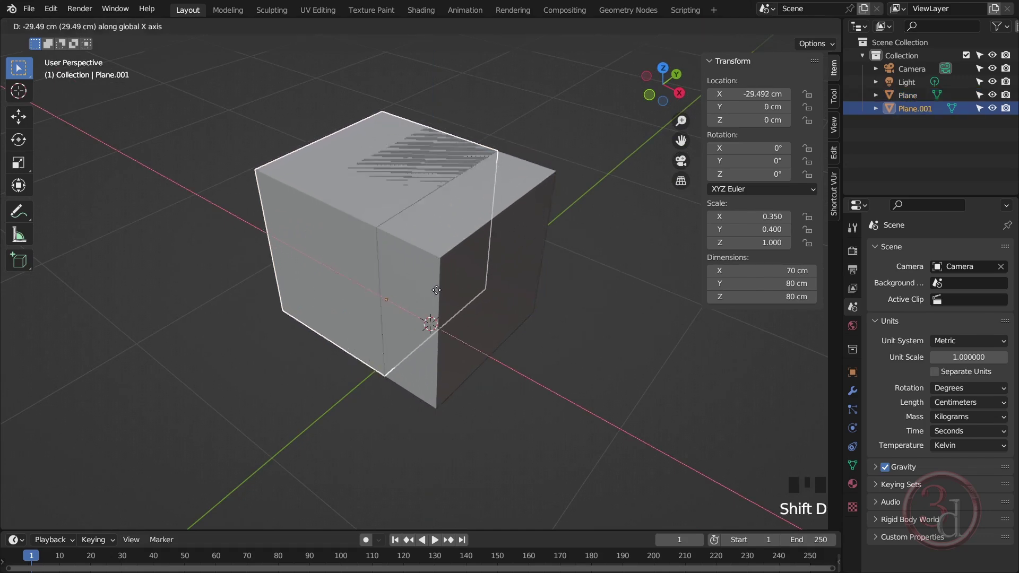
{"action": "left_click", "coordinate": [208, 225]}
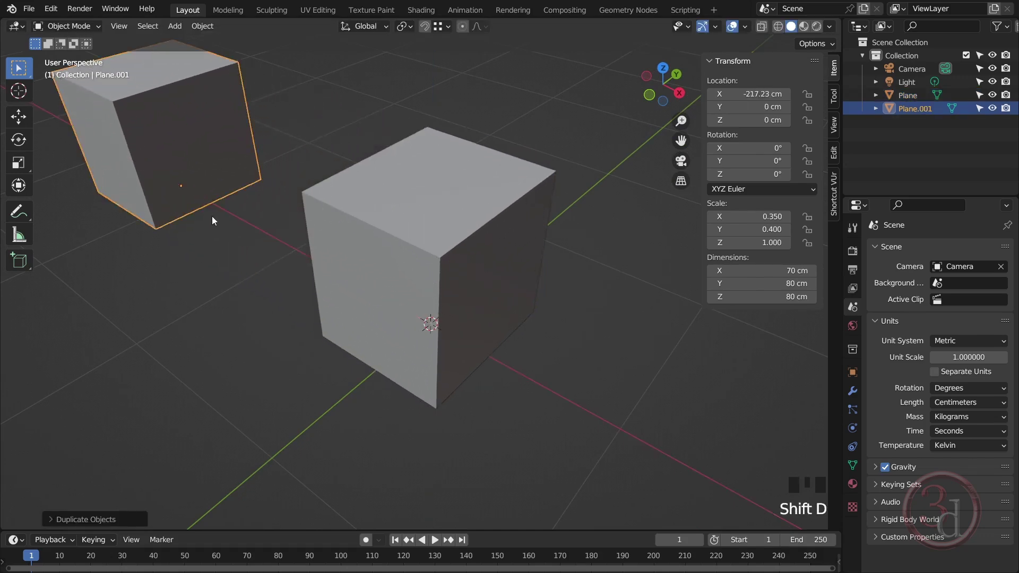
{"action": "middle_click_drag", "start_coordinate": [208, 225], "coordinate": [291, 265]}
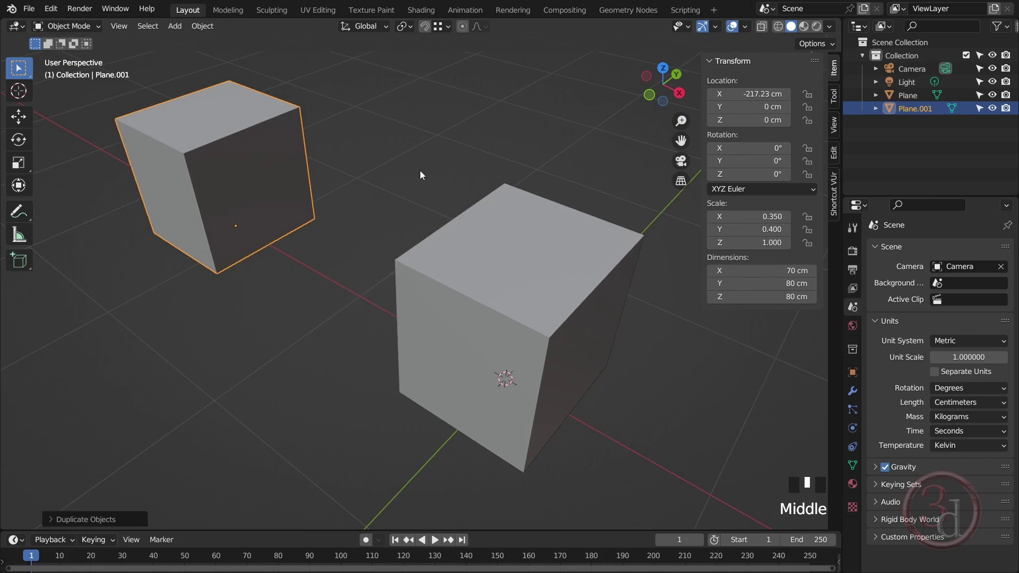
Rename the duplicated block as ref and make it unselectable in the viewport
{"action": "left_click", "coordinate": [912, 108]}
{"action": "double_click", "coordinate": [912, 108]}
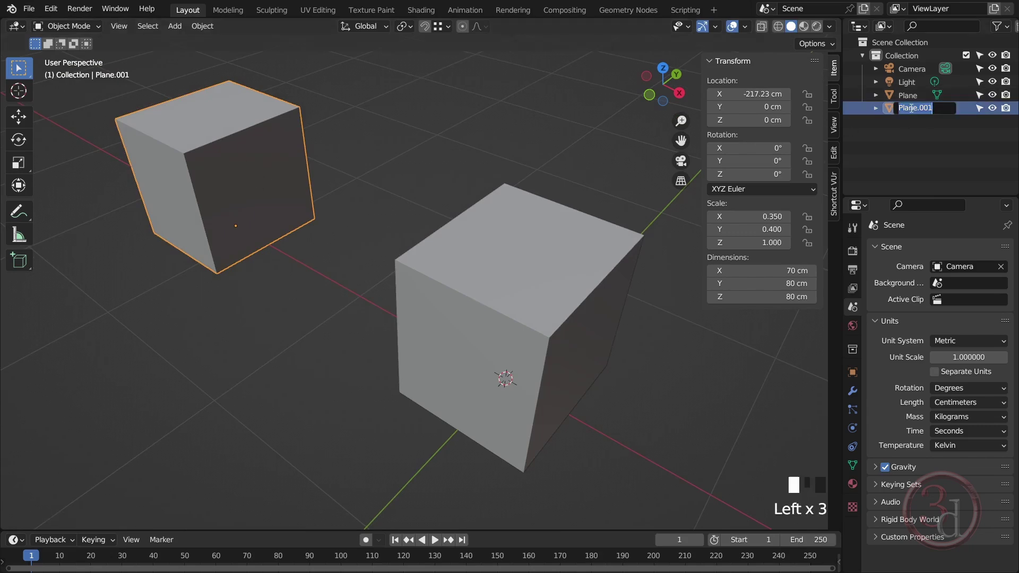
{"action": "type", "text": "ref"}
{"action": "key", "text": "Return"}
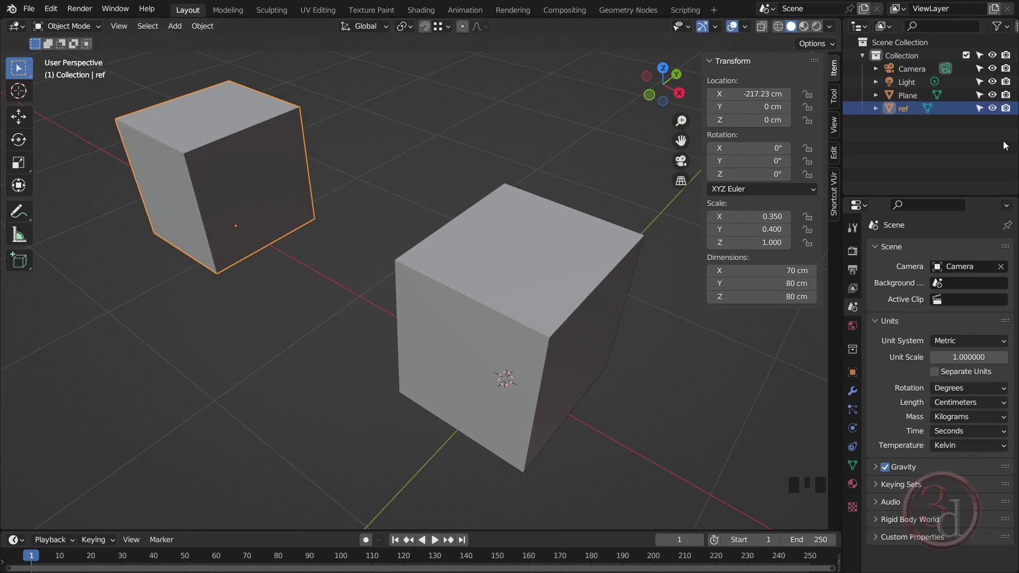
{"action": "left_click", "coordinate": [980, 108]}
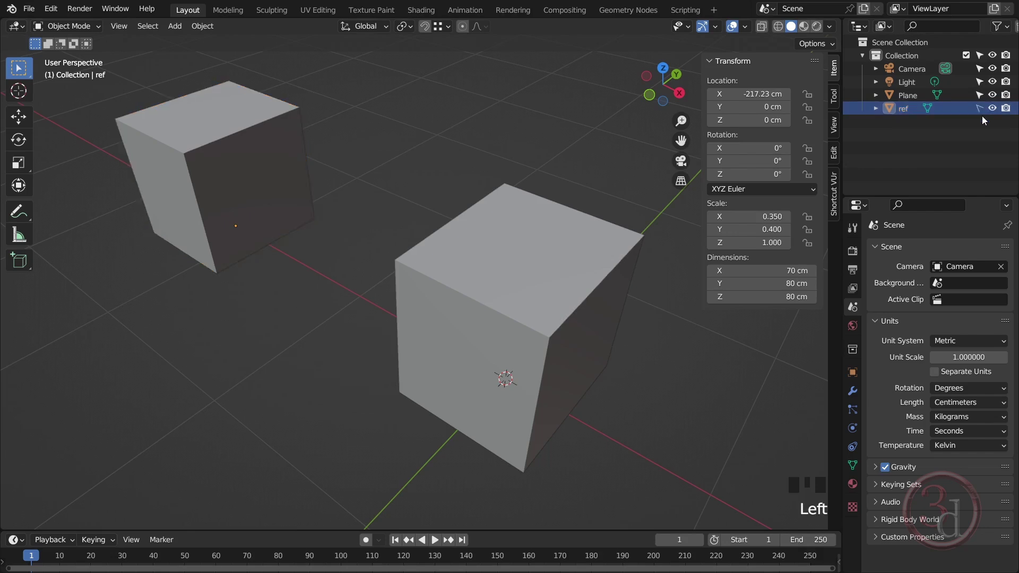
{"action": "left_click_drag", "start_coordinate": [316, 84], "coordinate": [180, 162]}
{"action": "left_click_drag", "start_coordinate": [155, 166], "coordinate": [251, 204]}
{"action": "left_click", "coordinate": [263, 144]}
{"action": "left_click", "coordinate": [263, 143]}
Rename the original block at the origin as seat
{"action": "left_click", "coordinate": [584, 247]}
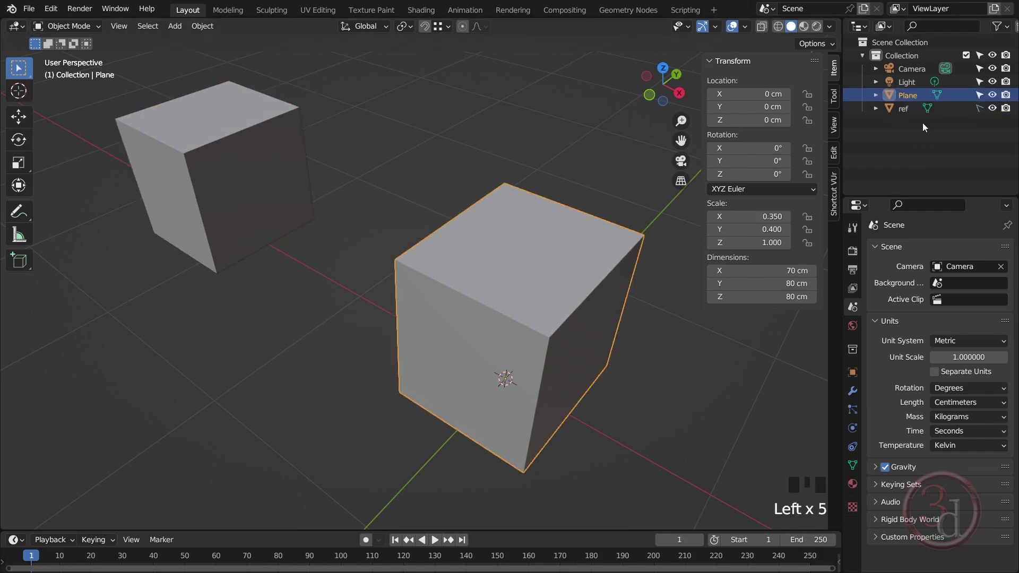
{"action": "middle_click_drag", "start_coordinate": [574, 253], "coordinate": [521, 326]}
{"action": "middle_click", "coordinate": [463, 323], "text": "alt"}
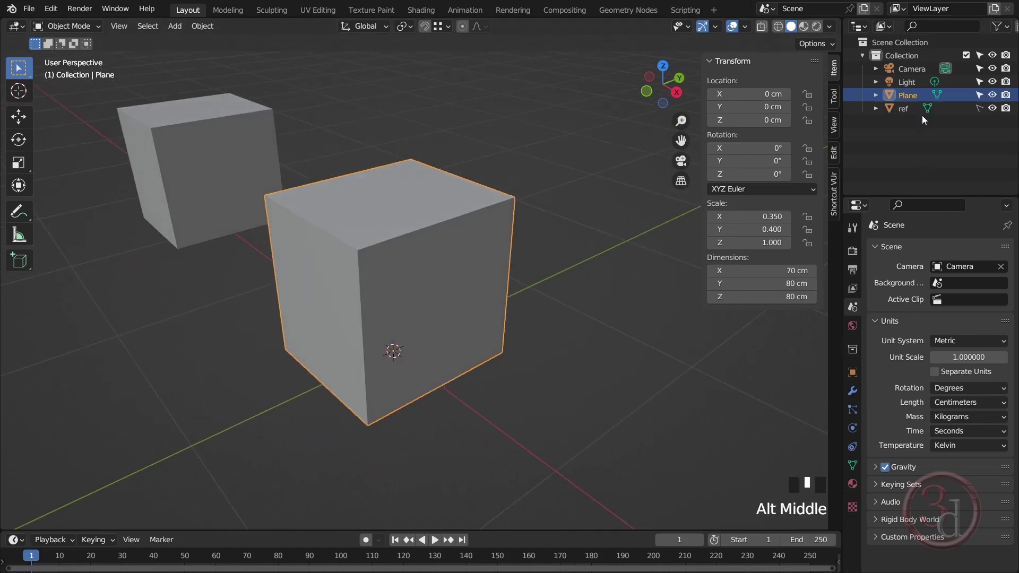
{"action": "left_click", "coordinate": [908, 95]}
{"action": "double_click", "coordinate": [908, 95]}
{"action": "type", "text": "seat"}
{"action": "key", "text": "Return"}
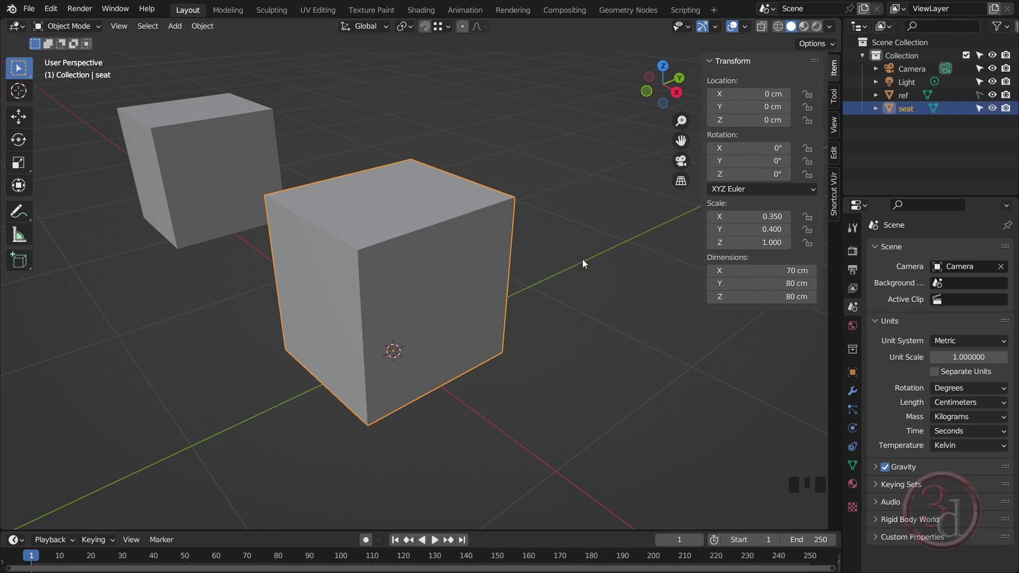
Lower the seat block's top face to a local Z of 40 cm in Edit Mode
{"action": "key", "text": "Tab"}
{"action": "middle_click", "coordinate": [425, 277], "text": "alt"}
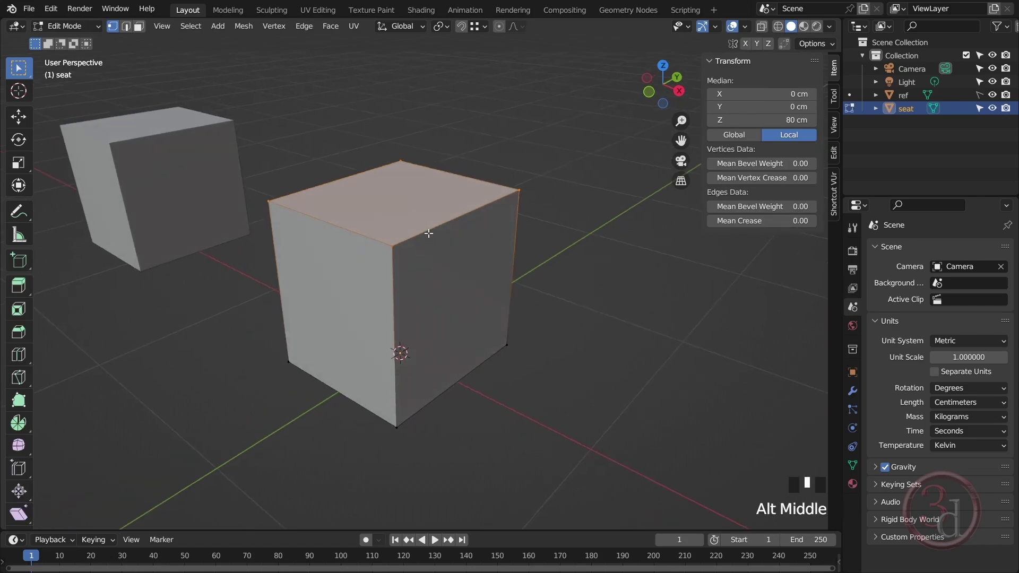
{"action": "middle_click", "coordinate": [428, 275], "text": "alt"}
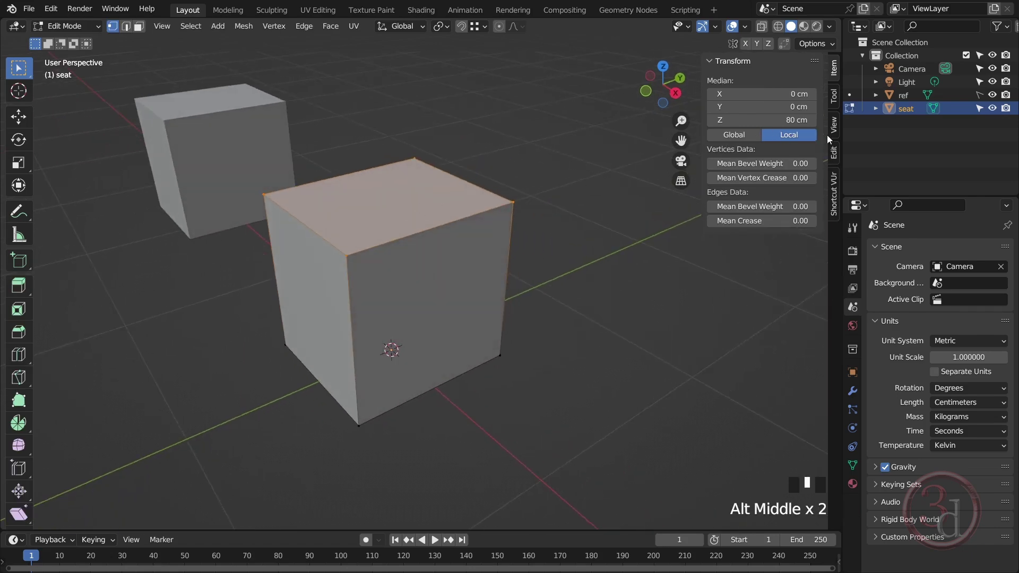
{"action": "left_click", "coordinate": [769, 120]}
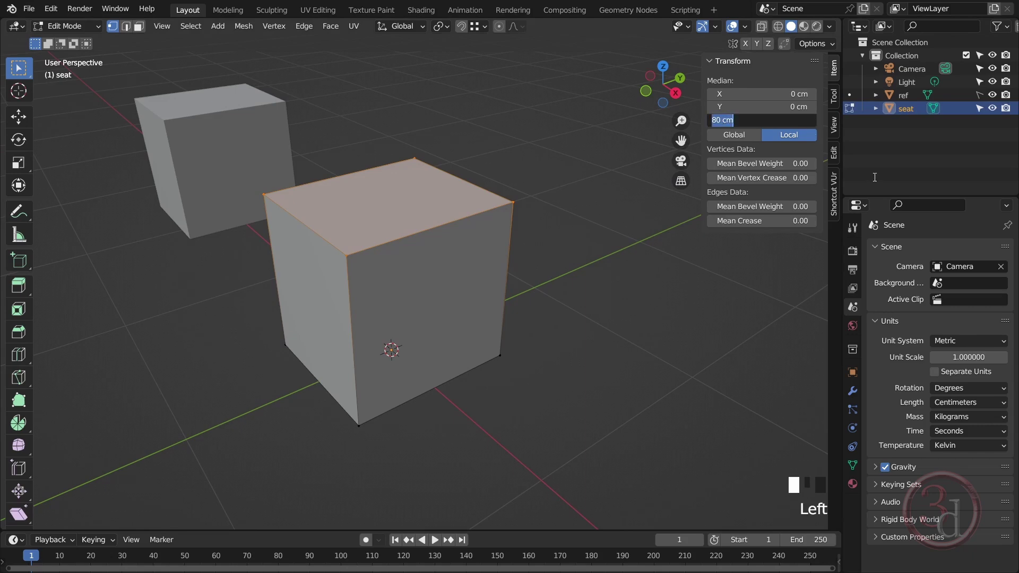
{"action": "type", "text": "4"}
{"action": "key", "text": "Return"}
Delete the four bottom vertices of the seat block in wireframe shading, leaving only its top face
{"action": "mouse_move", "coordinate": [419, 362]}
{"action": "middle_mouse_down", "text": "alt"}
{"action": "mouse_move", "coordinate": [382, 341]}
{"action": "mouse_move", "coordinate": [239, 314]}
{"action": "middle_mouse_up", "text": "alt"}
{"action": "key", "text": "z"}
{"action": "left_click", "coordinate": [343, 366]}
{"action": "left_click_drag", "start_coordinate": [239, 314], "coordinate": [542, 410]}
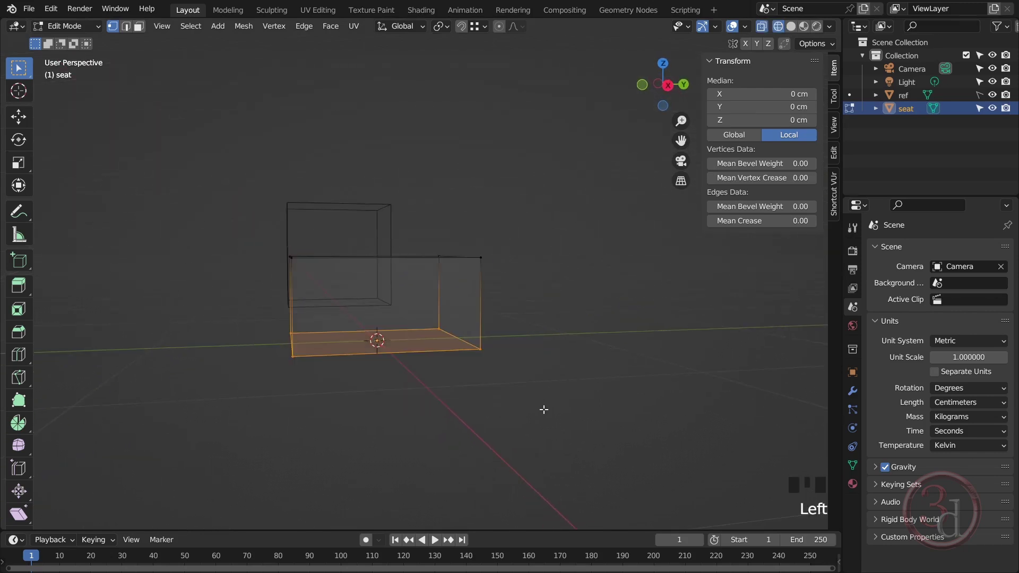
{"action": "key", "text": "Delete"}
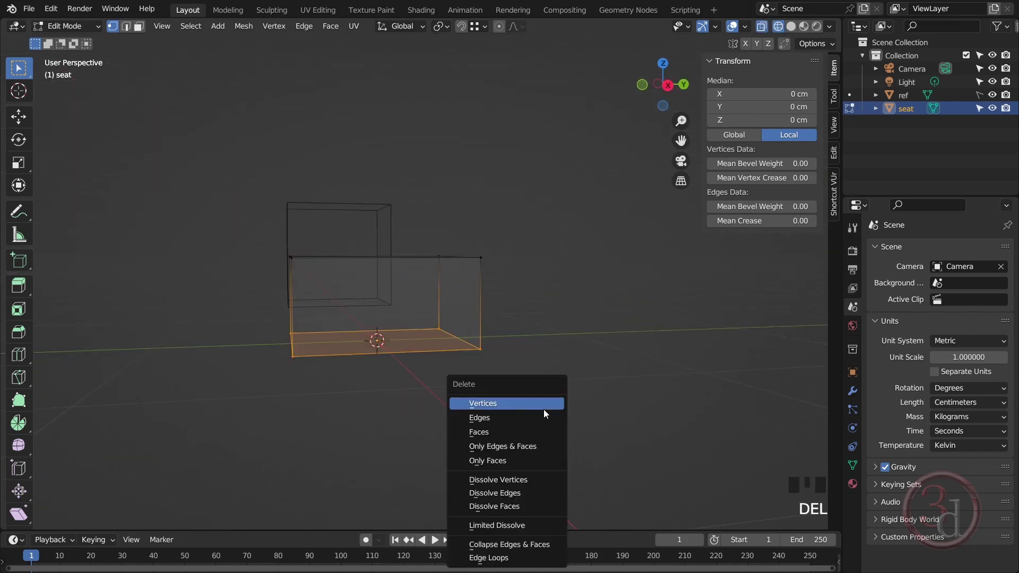
{"action": "left_click", "coordinate": [489, 403]}
Move the seat face's rear edge inward along Y to a local Y of about 47.8 cm in the right view
{"action": "middle_click_drag", "start_coordinate": [425, 323], "coordinate": [421, 357], "text": "alt"}
{"action": "middle_click_drag", "start_coordinate": [421, 302], "coordinate": [455, 311], "text": "alt"}
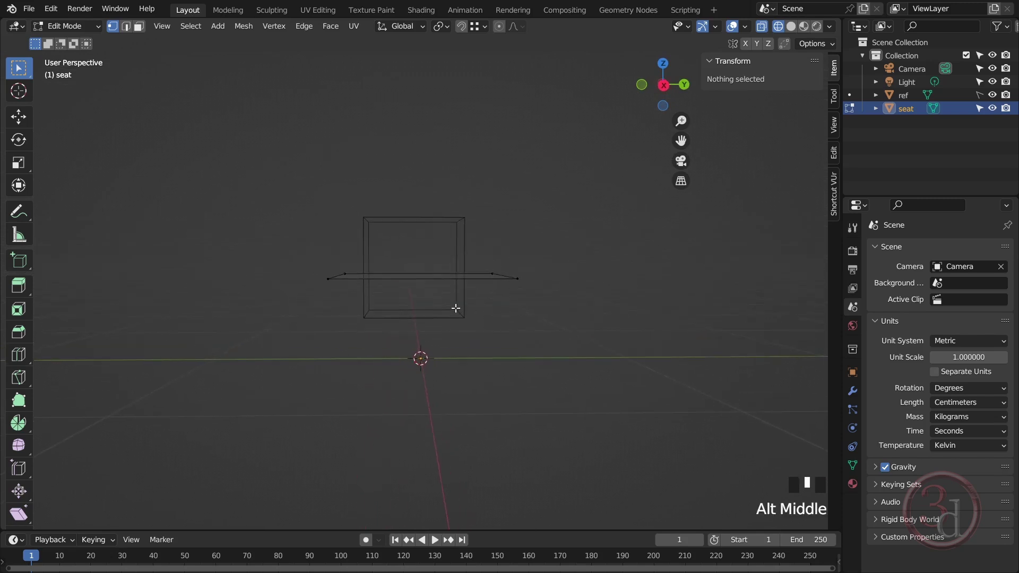
{"action": "middle_click_drag", "start_coordinate": [571, 248], "coordinate": [661, 88], "text": "alt"}
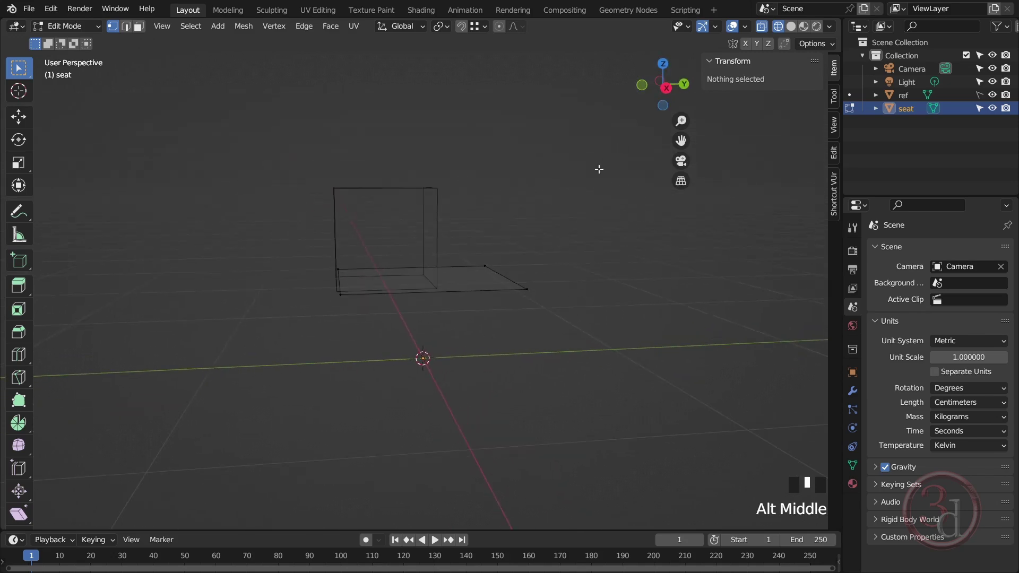
{"action": "middle_click_drag", "start_coordinate": [605, 161], "coordinate": [631, 132], "text": "alt"}
{"action": "left_click", "coordinate": [664, 87]}
{"action": "scroll", "coordinate": [470, 276], "scroll_direction": "up", "scroll_amount": 2}
{"action": "left_click_drag", "start_coordinate": [490, 221], "coordinate": [544, 305]}
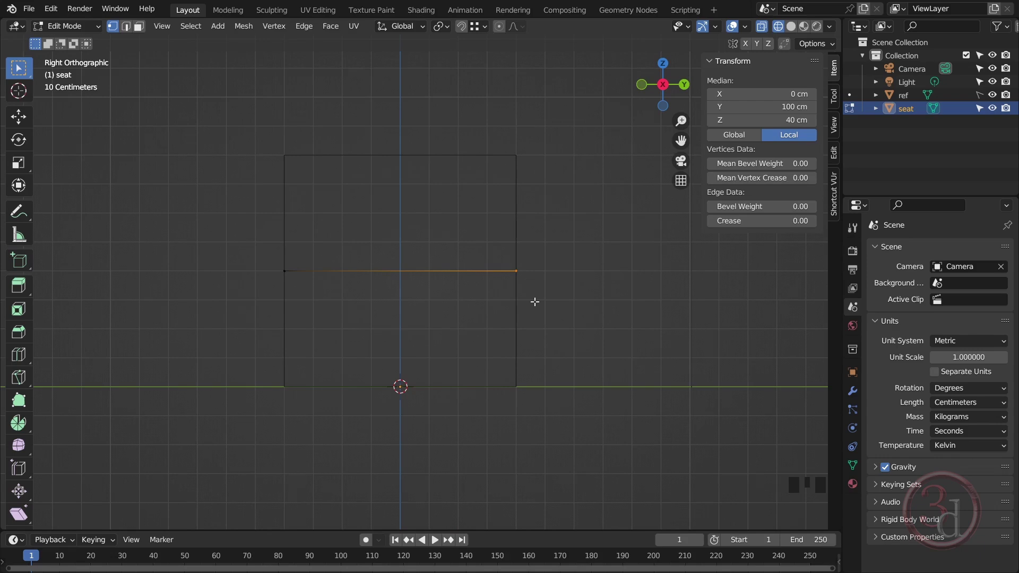
{"action": "key", "text": "g"}
{"action": "key", "text": "y"}
{"action": "left_click", "coordinate": [471, 294]}
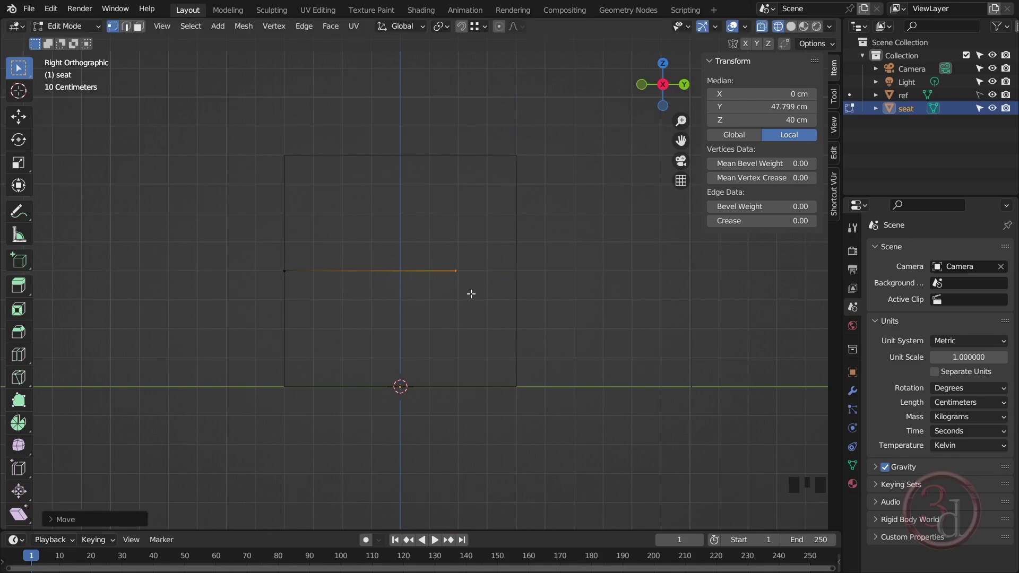
Extrude the seat's rear edge 40 cm up along Z to form the backrest, and return to solid shading
{"action": "key", "text": "e"}
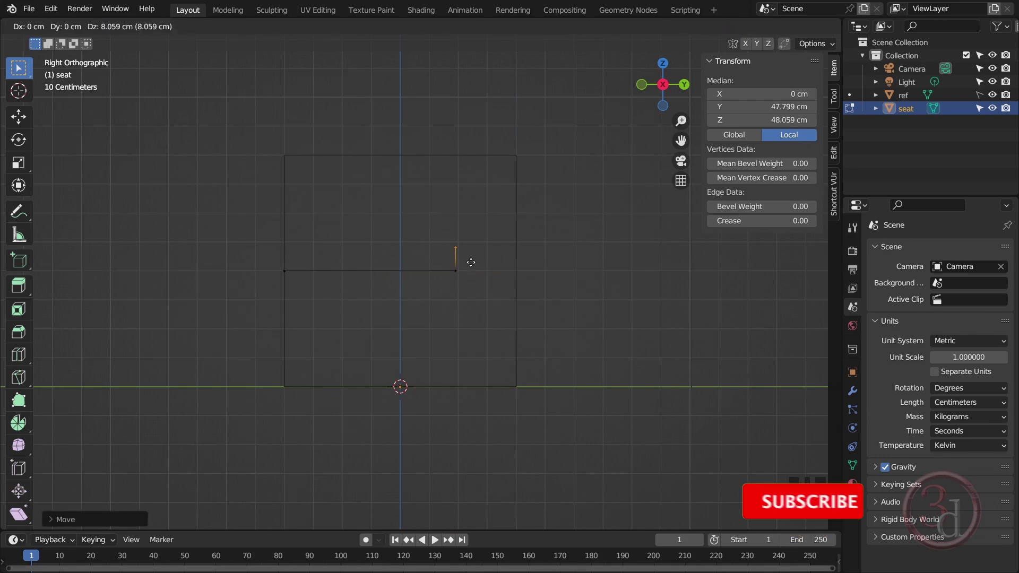
{"action": "type", "text": "z40"}
{"action": "key", "text": "Return"}
{"action": "middle_click_drag", "start_coordinate": [422, 306], "coordinate": [498, 339]}
{"action": "key", "text": "shift+z"}
{"action": "middle_click_drag", "start_coordinate": [568, 354], "coordinate": [481, 158], "text": "alt"}
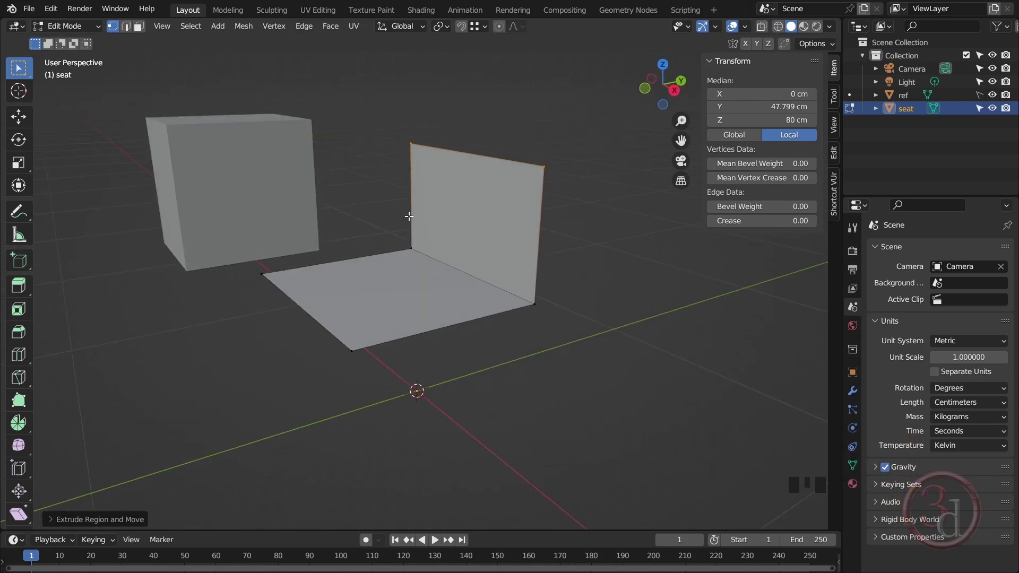
Lower the edge joining the seat and backrest along Z in the right wireframe view so the seat slopes slightly backward
{"action": "left_click", "coordinate": [674, 90]}
{"action": "key", "text": "z"}
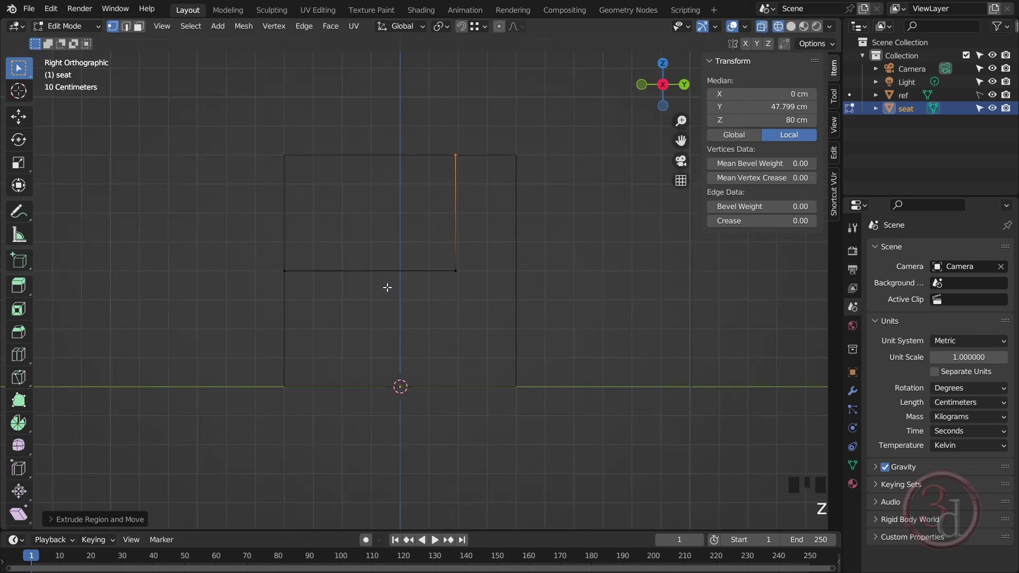
{"action": "scroll", "coordinate": [380, 287], "scroll_direction": "up", "scroll_amount": 1}
{"action": "left_click_drag", "start_coordinate": [434, 236], "coordinate": [474, 294]}
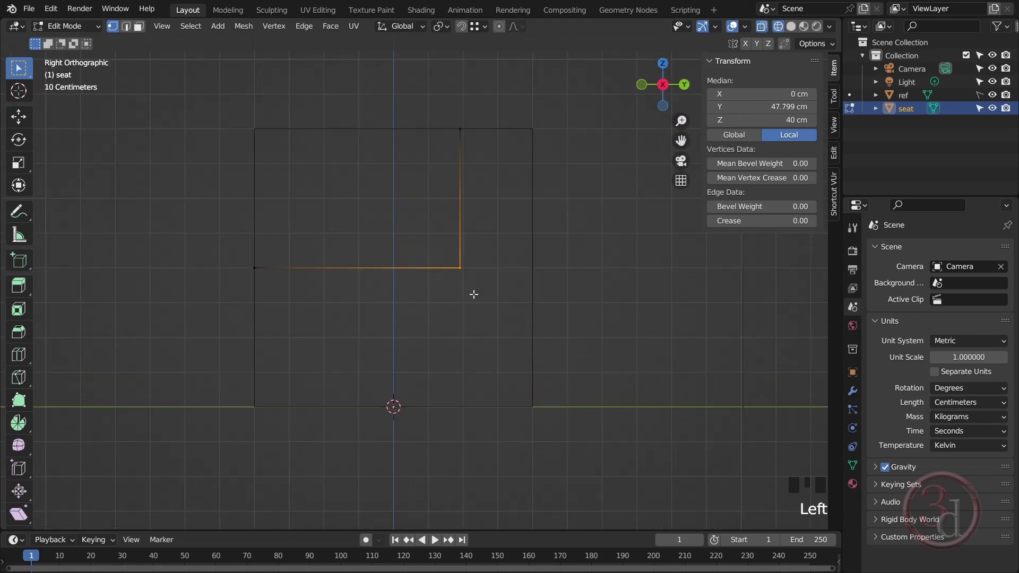
{"action": "key", "text": "g"}
{"action": "key", "text": "z"}
{"action": "left_click", "coordinate": [470, 318]}
{"action": "left_click_drag", "start_coordinate": [438, 100], "coordinate": [485, 151]}
{"action": "key", "text": "g"}
{"action": "key", "text": "y"}
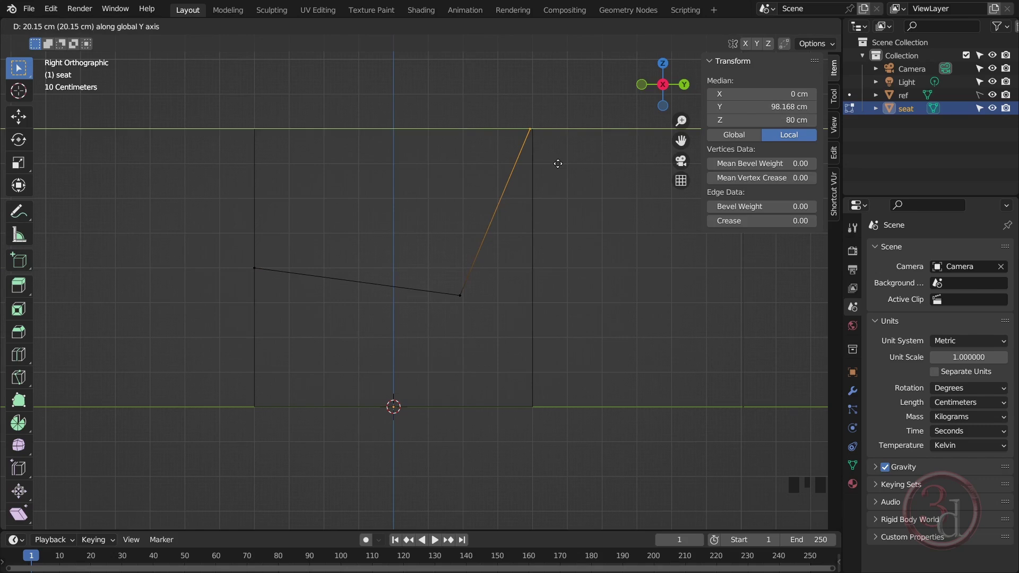
{"action": "key", "text": "Escape"}
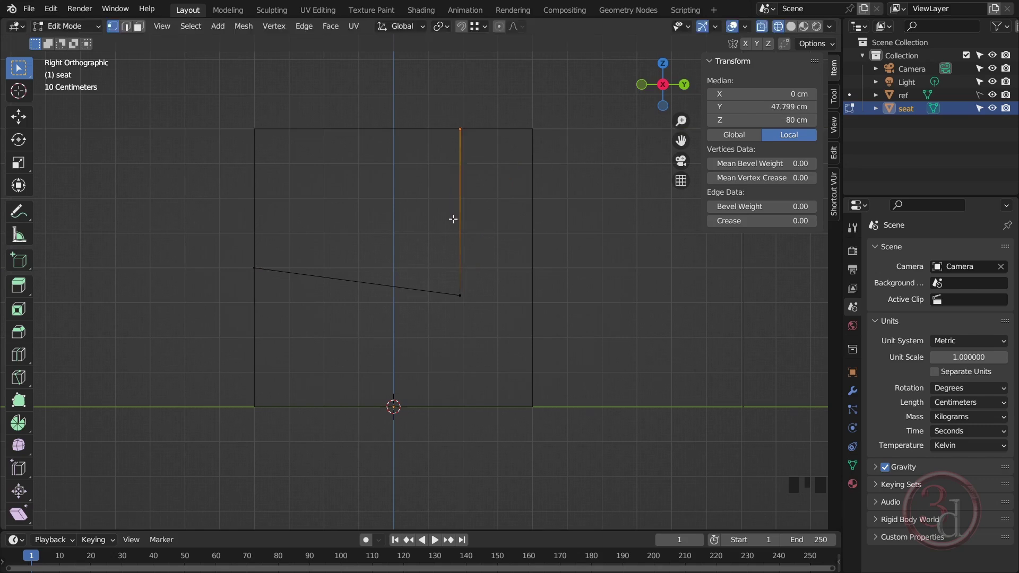
{"action": "middle_click_drag", "start_coordinate": [443, 241], "coordinate": [548, 188], "text": "alt"}
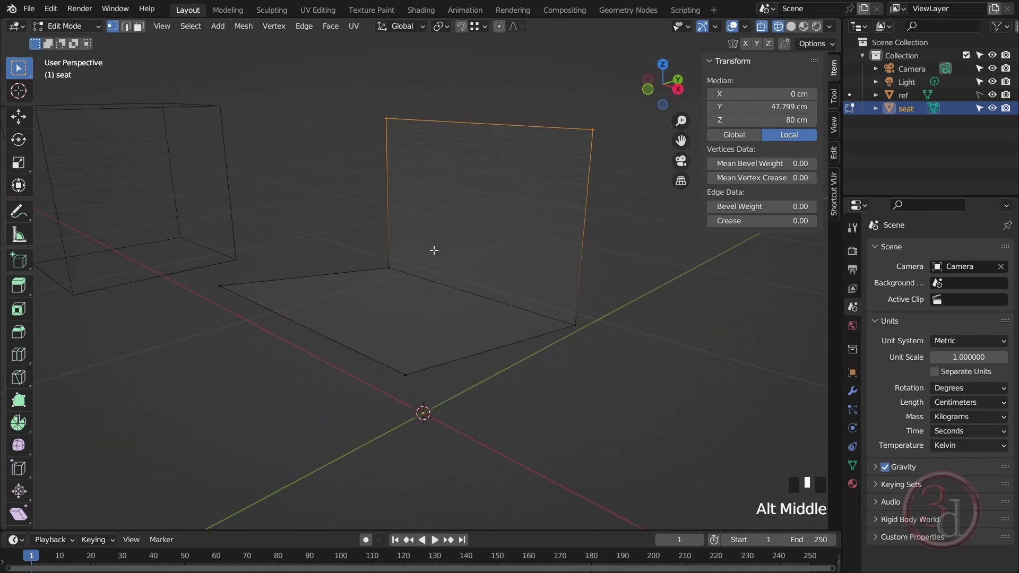
Return the seat to solid shading in Object Mode and show its modifier properties
{"action": "mouse_move", "coordinate": [480, 271]}
{"action": "middle_mouse_down", "text": "alt"}
{"action": "mouse_move", "coordinate": [548, 278]}
{"action": "mouse_move", "coordinate": [438, 261]}
{"action": "mouse_move", "coordinate": [468, 259]}
{"action": "middle_mouse_up", "text": "alt"}
{"action": "left_click", "coordinate": [853, 391]}
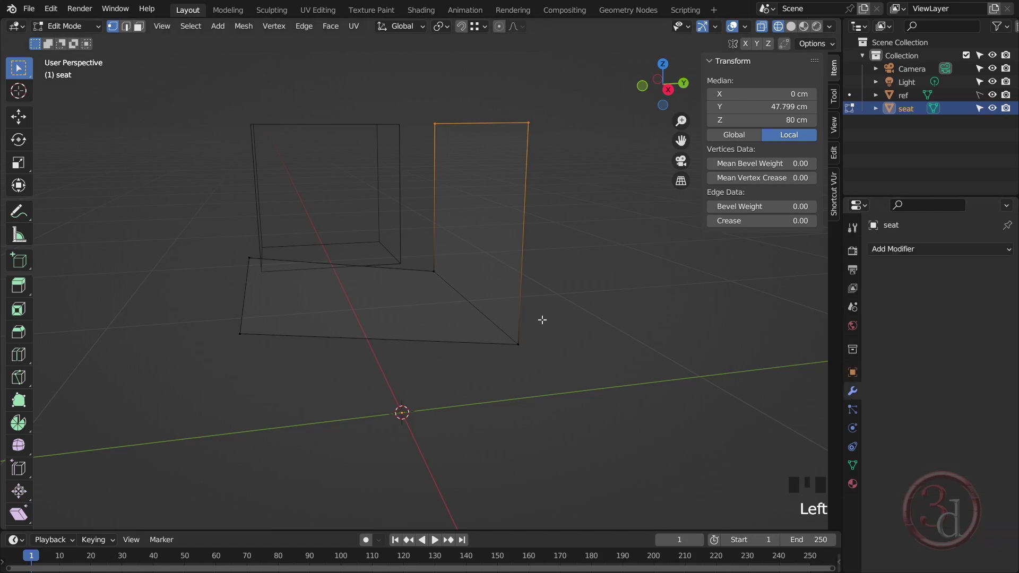
{"action": "key", "text": "z"}
{"action": "key", "text": "Tab"}
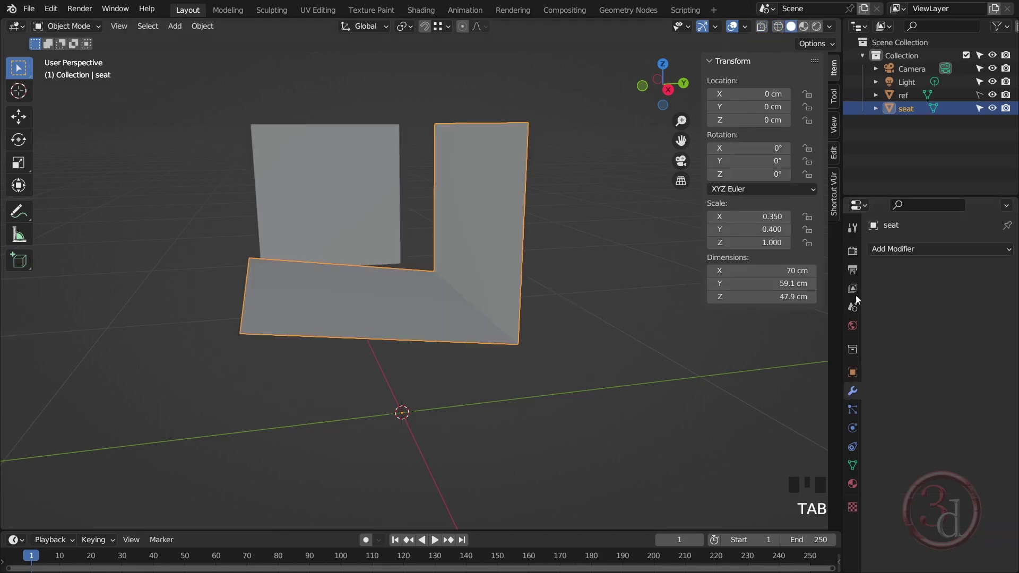
Try a Solidify modifier on the seat with 17 cm thickness and Even Thickness, checked in the right wireframe view, and remove it
{"action": "left_click", "coordinate": [916, 248]}
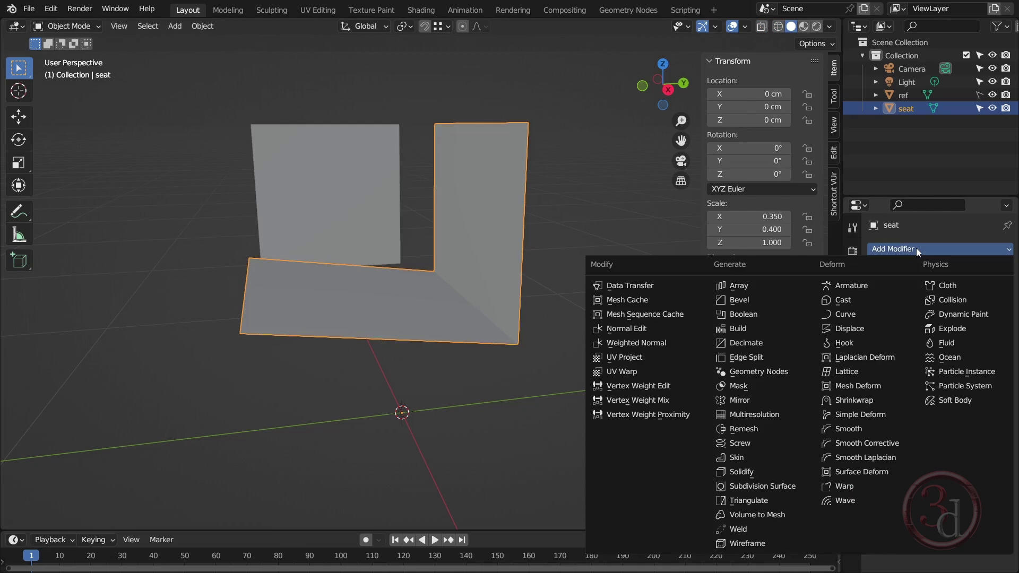
{"action": "left_click", "coordinate": [746, 472]}
{"action": "middle_click_drag", "start_coordinate": [576, 353], "coordinate": [559, 336], "text": "alt"}
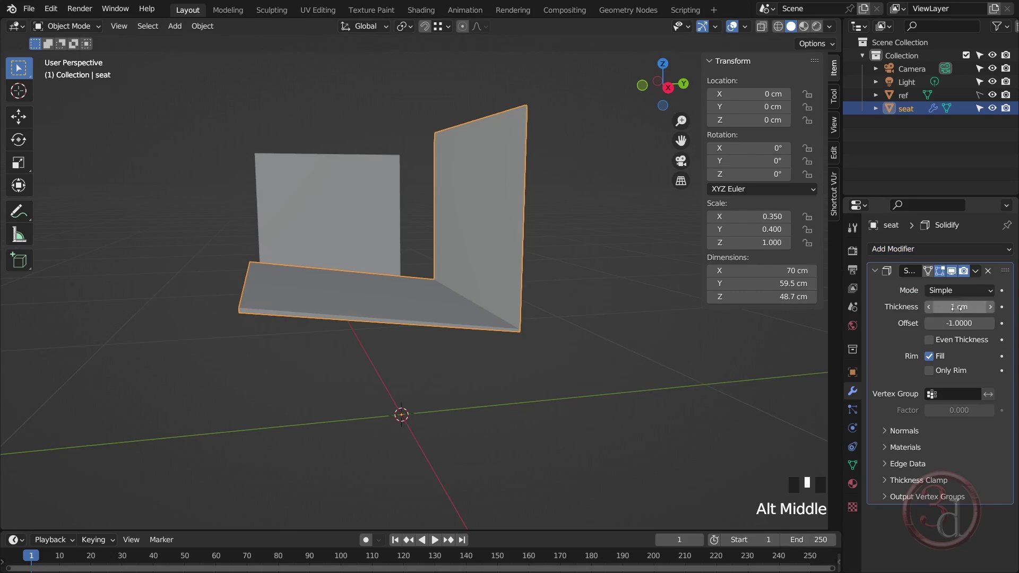
{"action": "left_click", "coordinate": [669, 91]}
{"action": "key", "text": "z"}
{"action": "key", "text": "z"}
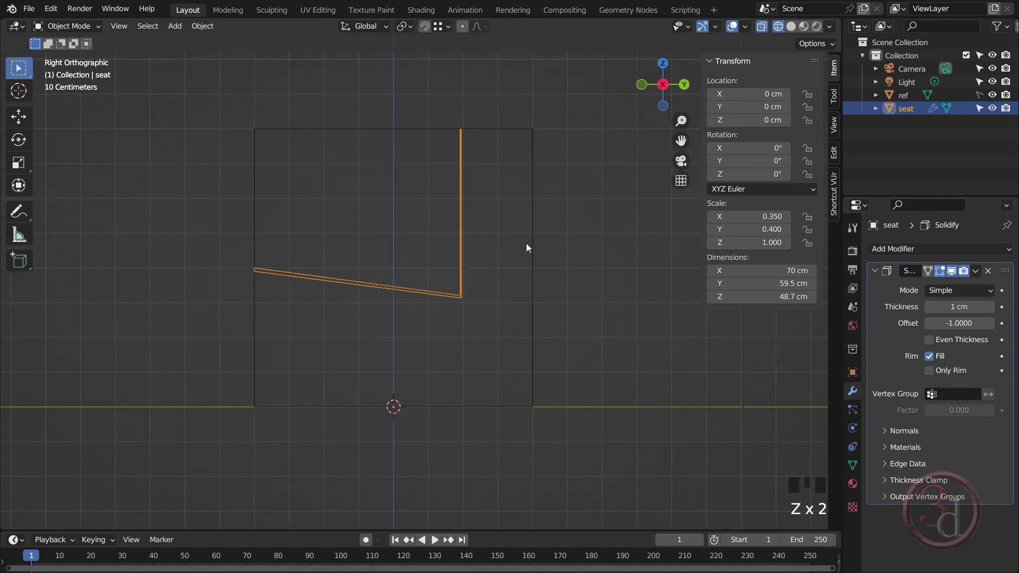
{"action": "left_click_drag", "start_coordinate": [959, 307], "coordinate": [1000, 306]}
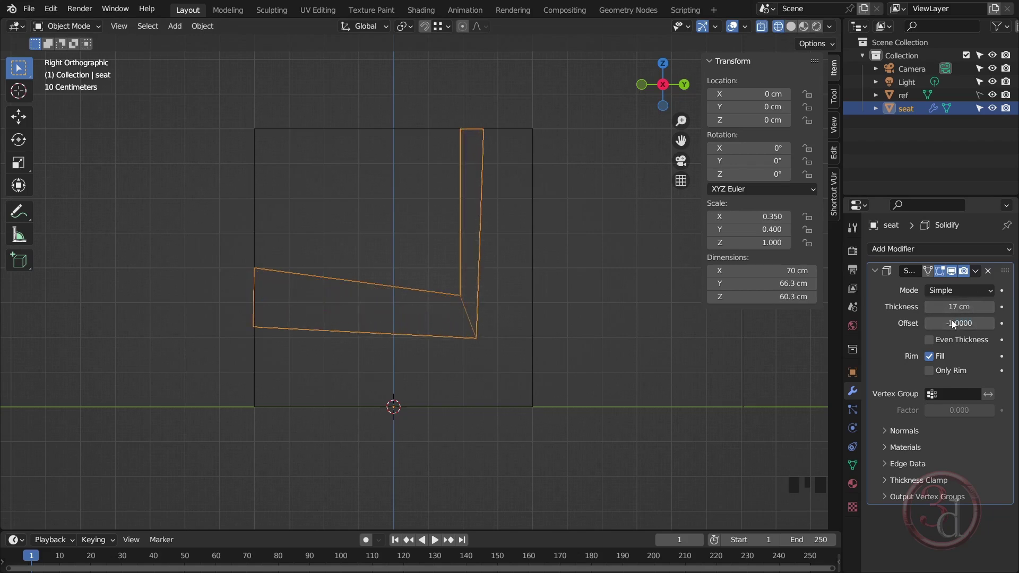
{"action": "left_click", "coordinate": [930, 340]}
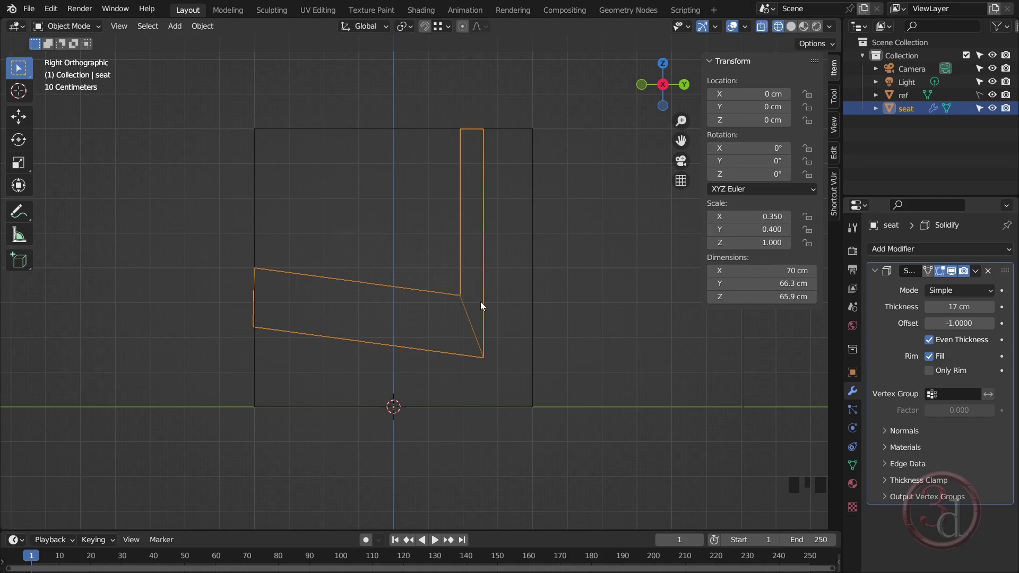
{"action": "left_click", "coordinate": [988, 270]}
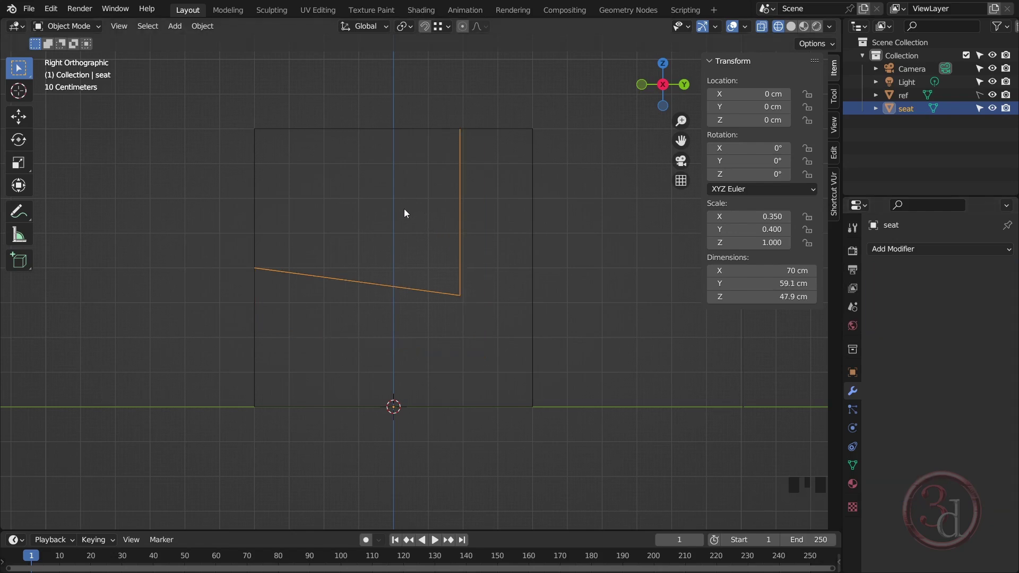
Apply the seat's scale and add a Solidify modifier with 12 cm thickness and Even Thickness enabled
{"action": "key", "text": "ctrl+a"}
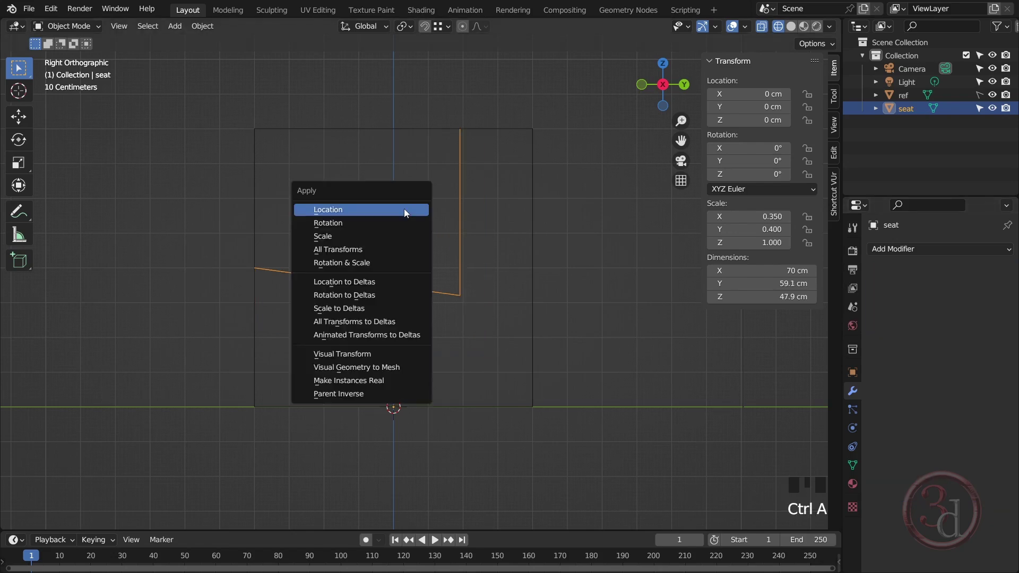
{"action": "left_click", "coordinate": [327, 238]}
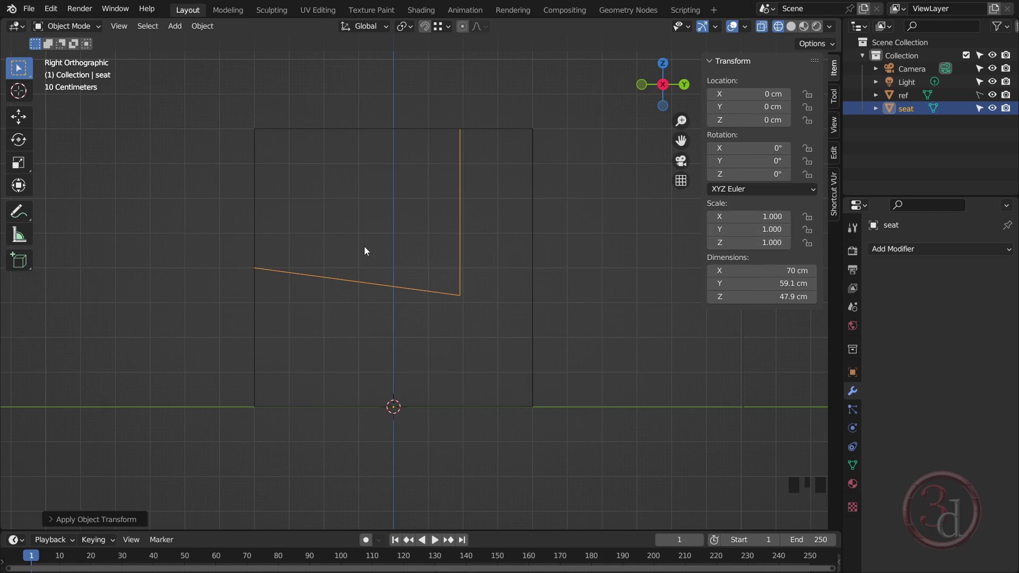
{"action": "left_click", "coordinate": [909, 249]}
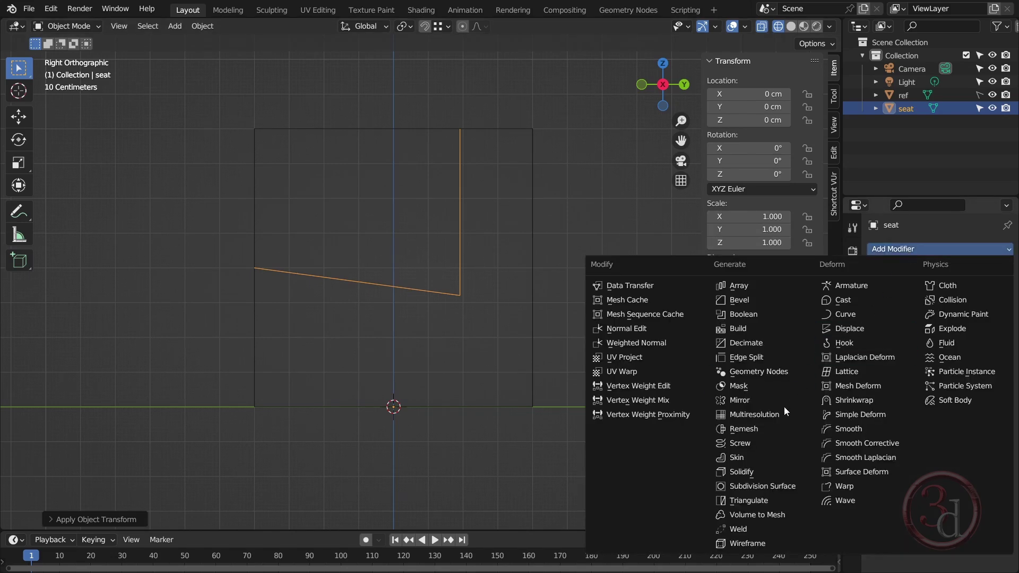
{"action": "left_click", "coordinate": [753, 472]}
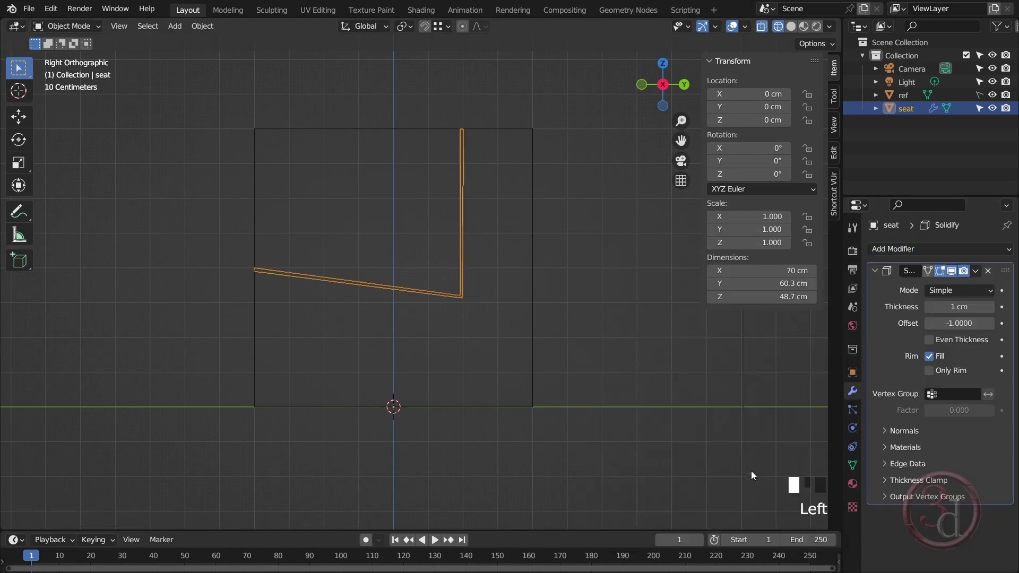
{"action": "left_click_drag", "start_coordinate": [955, 307], "coordinate": [1003, 307]}
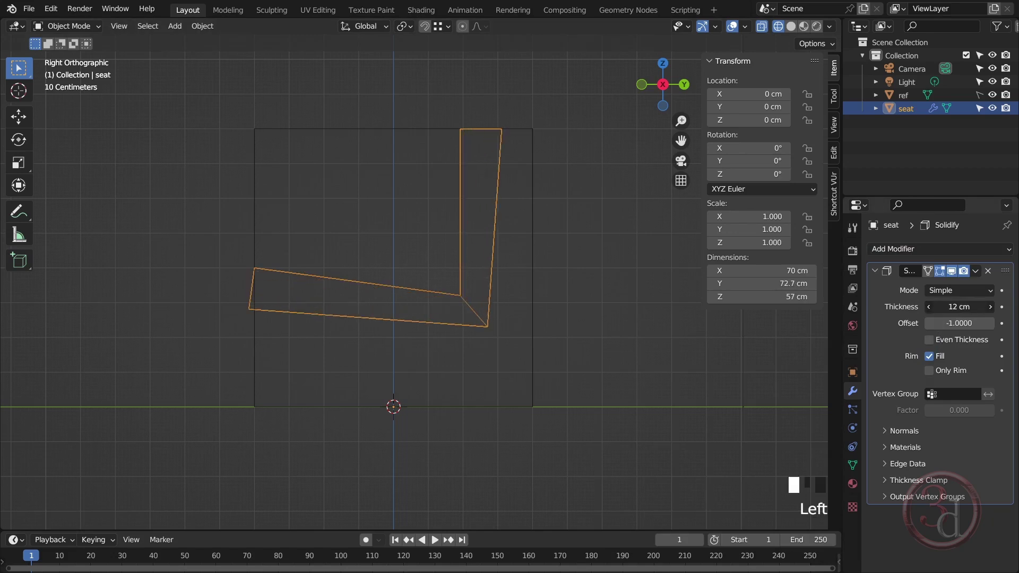
{"action": "left_click", "coordinate": [929, 341]}
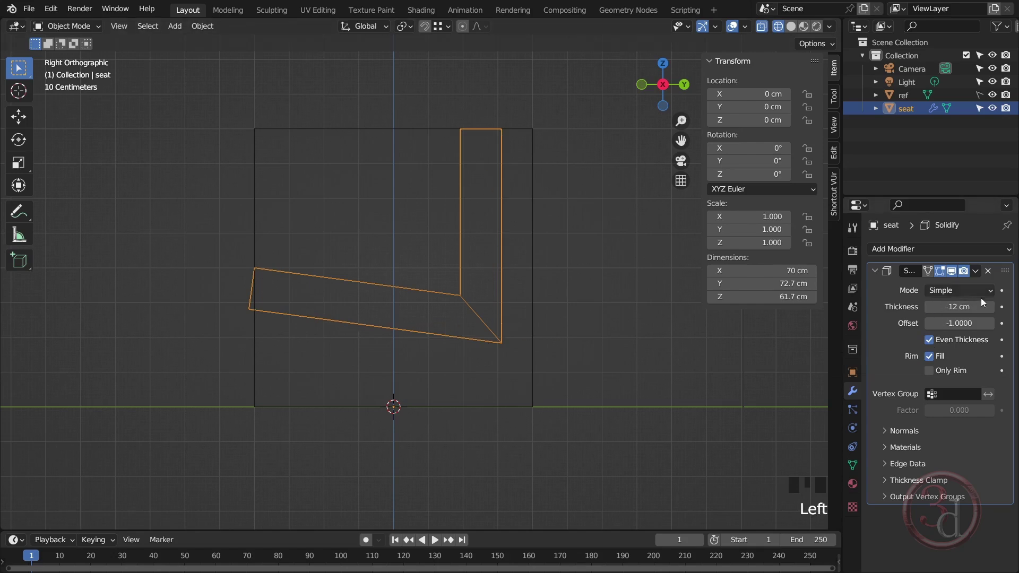
Set the Solidify thickness to 8 cm, return to solid shading and apply the modifier to the seat
{"action": "left_click", "coordinate": [959, 307]}
{"action": "left_click_drag", "start_coordinate": [959, 307], "coordinate": [944, 307]}
{"action": "mouse_move", "coordinate": [629, 272]}
{"action": "middle_mouse_down", "text": "alt"}
{"action": "mouse_move", "coordinate": [521, 277]}
{"action": "mouse_move", "coordinate": [490, 258]}
{"action": "mouse_move", "coordinate": [556, 275]}
{"action": "middle_mouse_up", "text": "alt"}
{"action": "key", "text": "shift+z"}
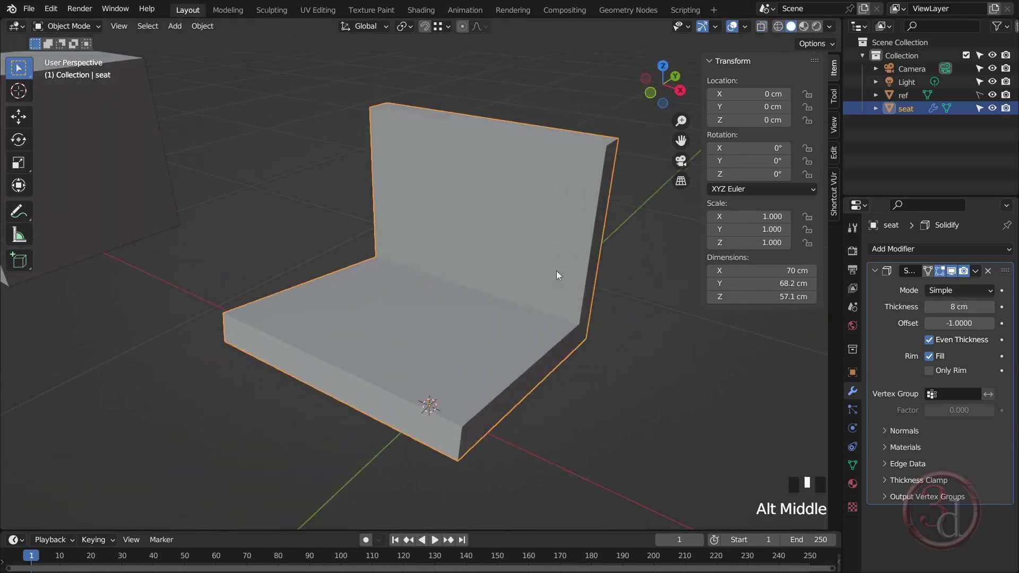
{"action": "left_click", "coordinate": [976, 271]}
{"action": "left_click", "coordinate": [915, 287]}
Narrow the joint between seat and backrest in Edit Mode by scaling its four vertices to about 0.86 along X
{"action": "middle_click_drag", "start_coordinate": [610, 305], "coordinate": [447, 269], "text": "alt"}
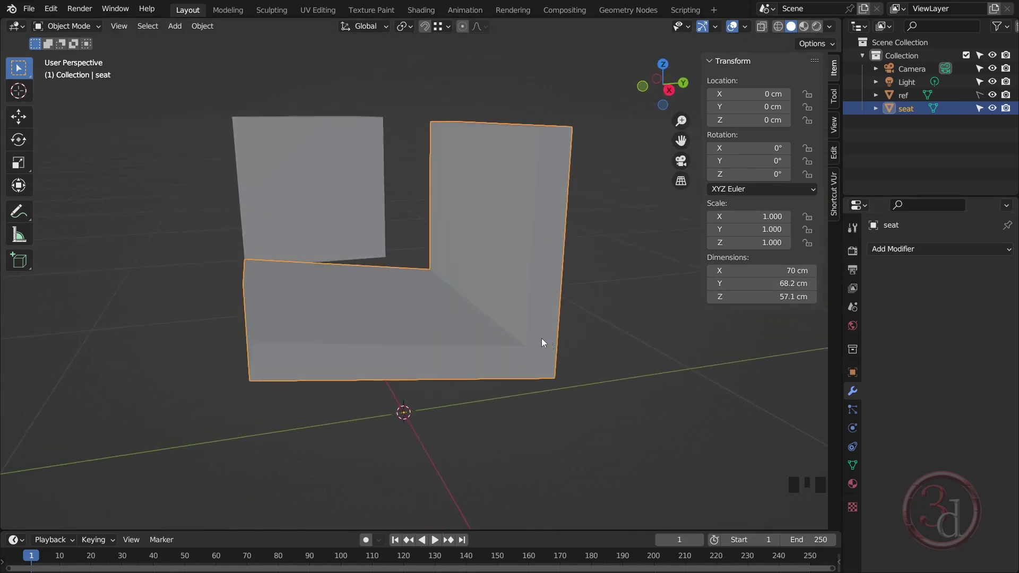
{"action": "middle_click_drag", "start_coordinate": [400, 329], "coordinate": [483, 363], "text": "alt"}
{"action": "middle_click_drag", "start_coordinate": [498, 353], "coordinate": [498, 339]}
{"action": "key", "text": "Tab"}
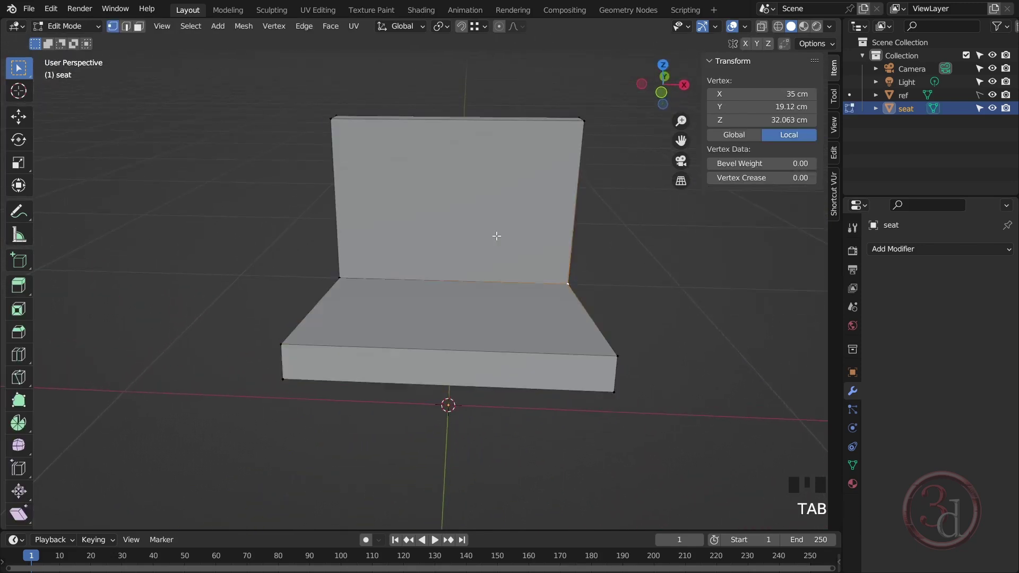
{"action": "key", "text": "z"}
{"action": "left_click", "coordinate": [390, 280]}
{"action": "left_click_drag", "start_coordinate": [294, 233], "coordinate": [589, 314]}
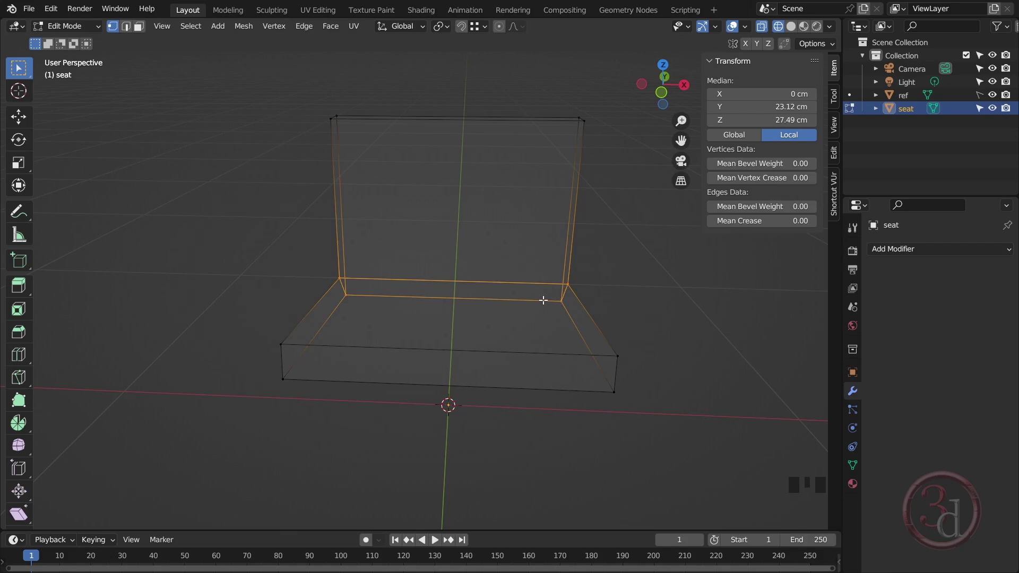
{"action": "key", "text": "s"}
{"action": "key", "text": "x"}
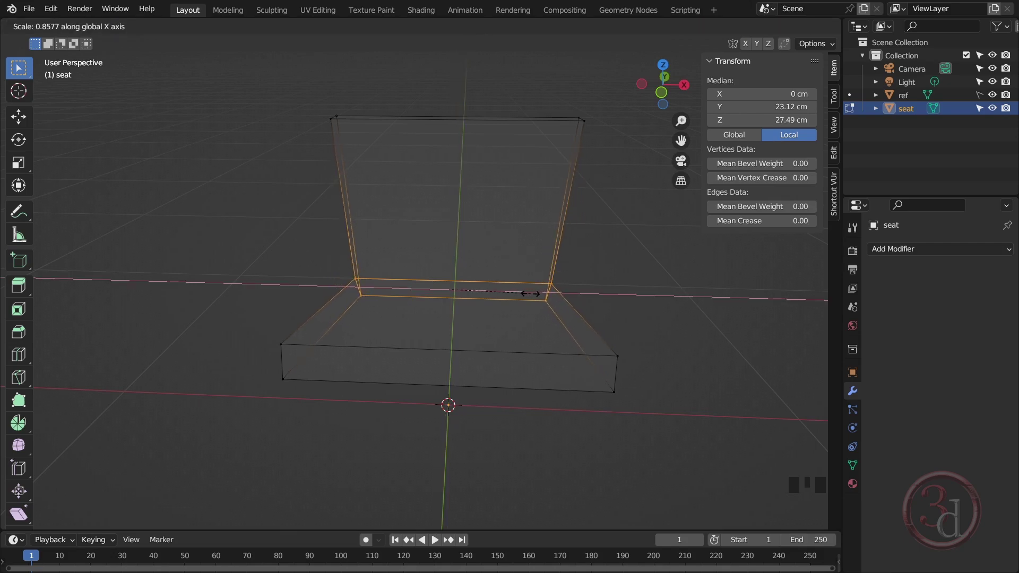
{"action": "left_click", "coordinate": [533, 294]}
{"action": "key", "text": "shift+z"}
Add two evenly spaced lengthwise loop cuts running across the backrest and seat, without sliding them
{"action": "mouse_move", "coordinate": [546, 291]}
{"action": "middle_mouse_down", "text": "alt"}
{"action": "mouse_move", "coordinate": [404, 268]}
{"action": "mouse_move", "coordinate": [414, 341]}
{"action": "mouse_move", "coordinate": [444, 375]}
{"action": "mouse_move", "coordinate": [523, 288]}
{"action": "mouse_move", "coordinate": [536, 291]}
{"action": "mouse_move", "coordinate": [499, 275]}
{"action": "mouse_move", "coordinate": [482, 239]}
{"action": "mouse_move", "coordinate": [490, 228]}
{"action": "middle_mouse_up", "text": "alt"}
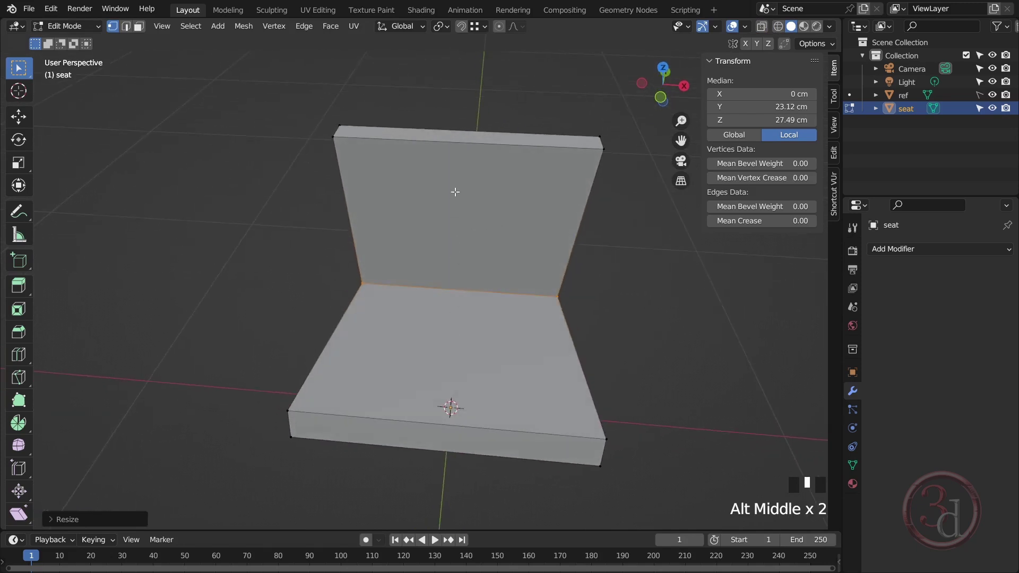
{"action": "key", "text": "ctrl+r"}
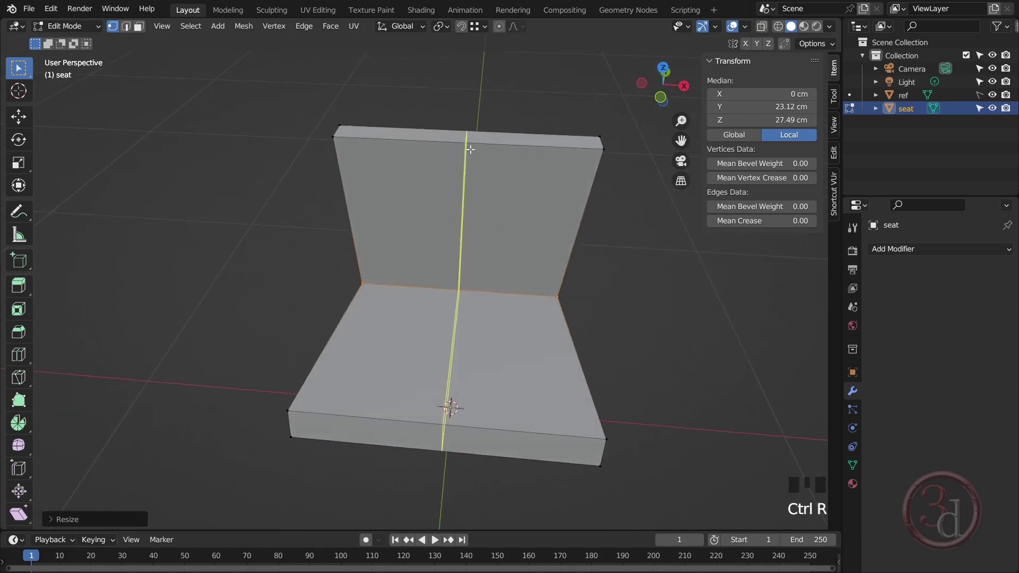
{"action": "scroll", "coordinate": [470, 150], "scroll_direction": "up", "scroll_amount": 1}
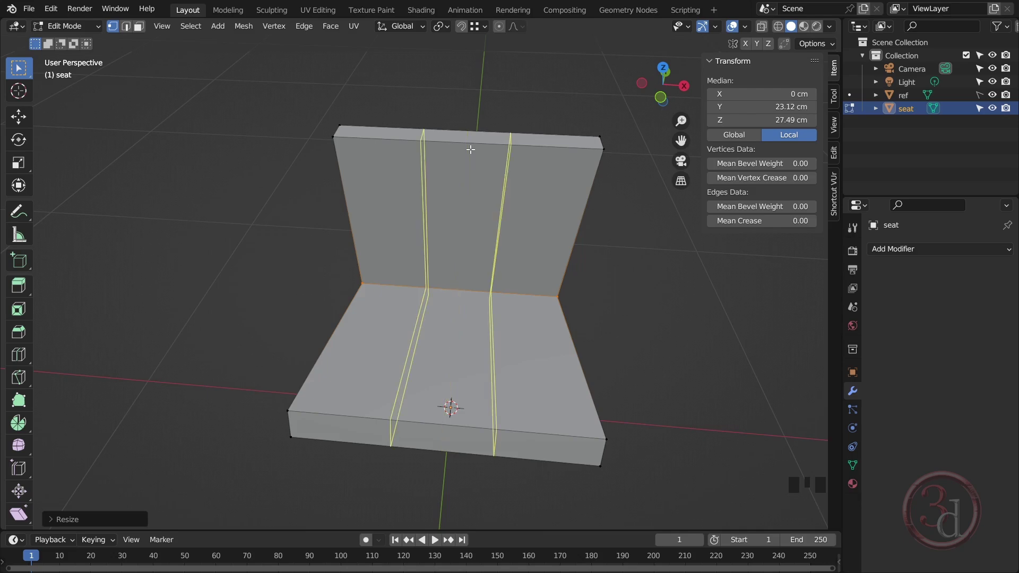
{"action": "left_click", "coordinate": [470, 150]}
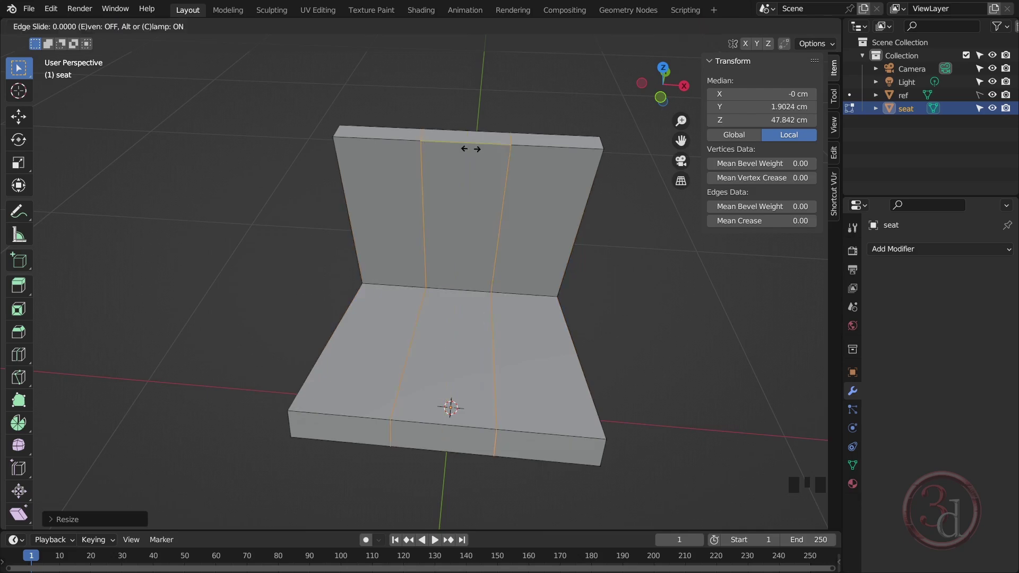
{"action": "right_click", "coordinate": [436, 190]}
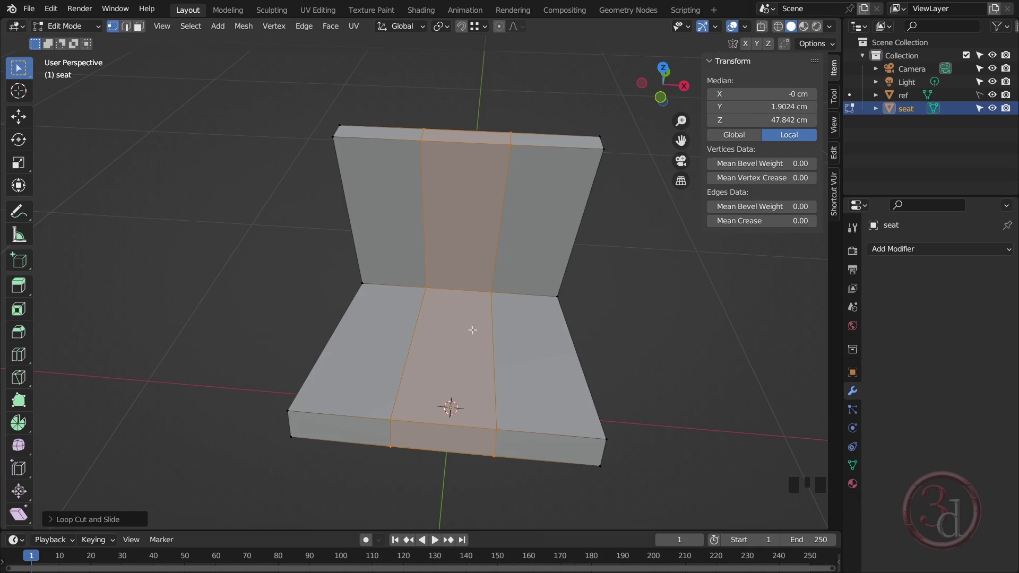
Scale the two loop cuts apart along X so they run close to the seat's side edges, and clear the selection
{"action": "middle_click_drag", "start_coordinate": [469, 357], "coordinate": [473, 370], "text": "alt"}
{"action": "middle_click_drag", "start_coordinate": [466, 310], "coordinate": [466, 296]}
{"action": "key", "text": "s"}
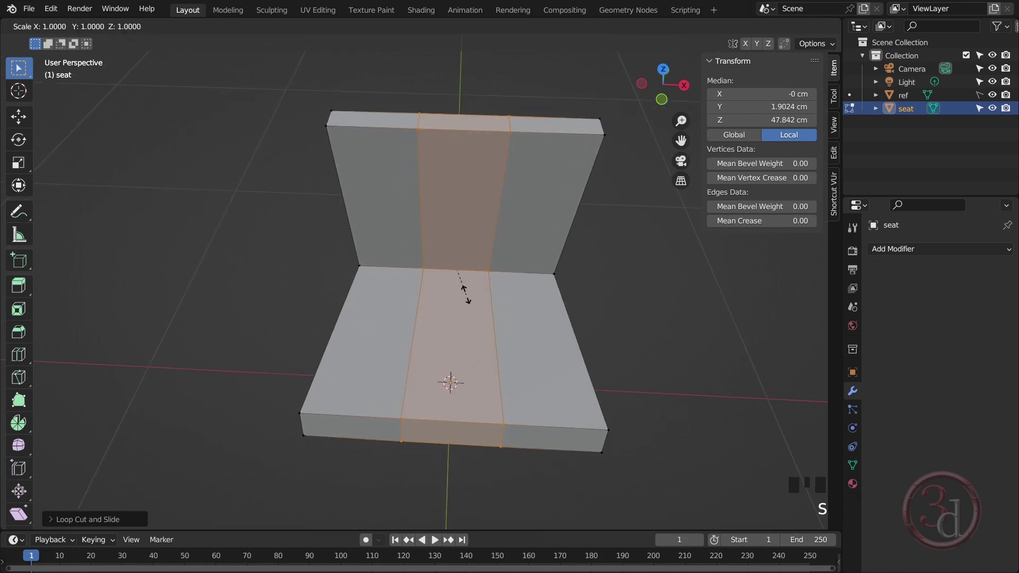
{"action": "key", "text": "x"}
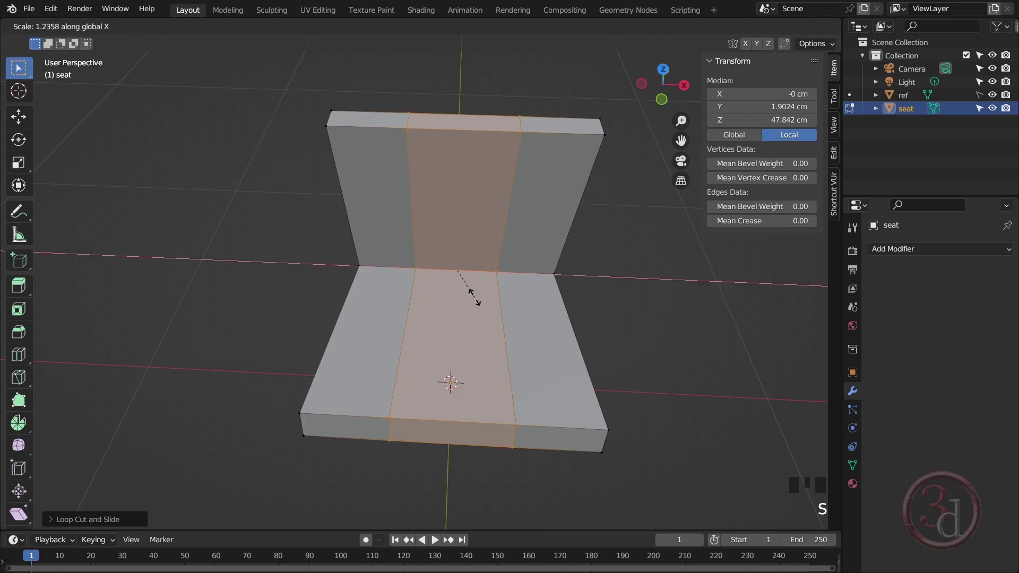
{"action": "left_click", "coordinate": [502, 307]}
{"action": "left_click", "coordinate": [623, 321]}
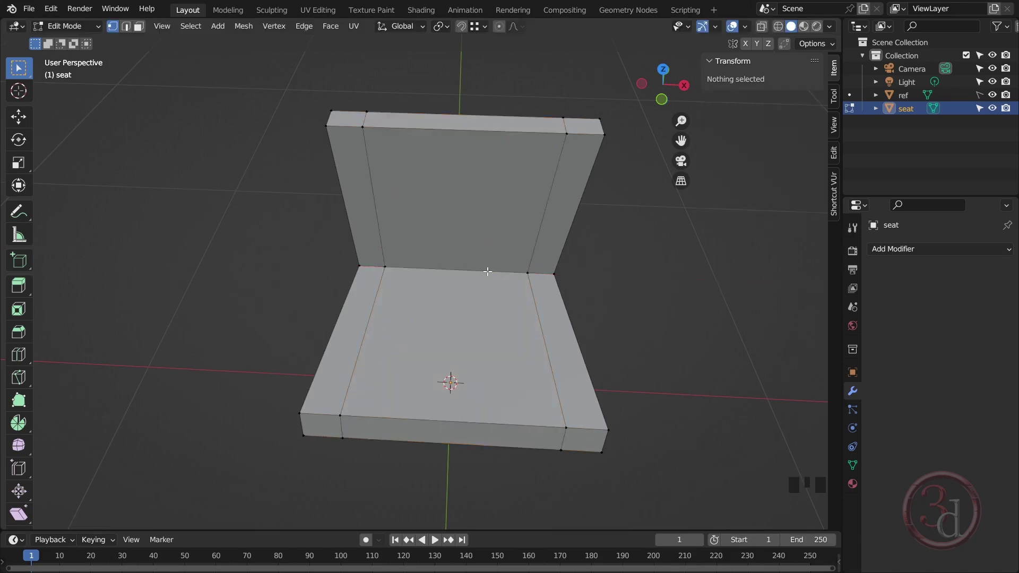
Add three evenly spaced lengthwise loop cuts to the seat and backrest between the two outer loops, and clear the selection
{"action": "middle_click_drag", "start_coordinate": [488, 259], "coordinate": [489, 247], "text": "alt"}
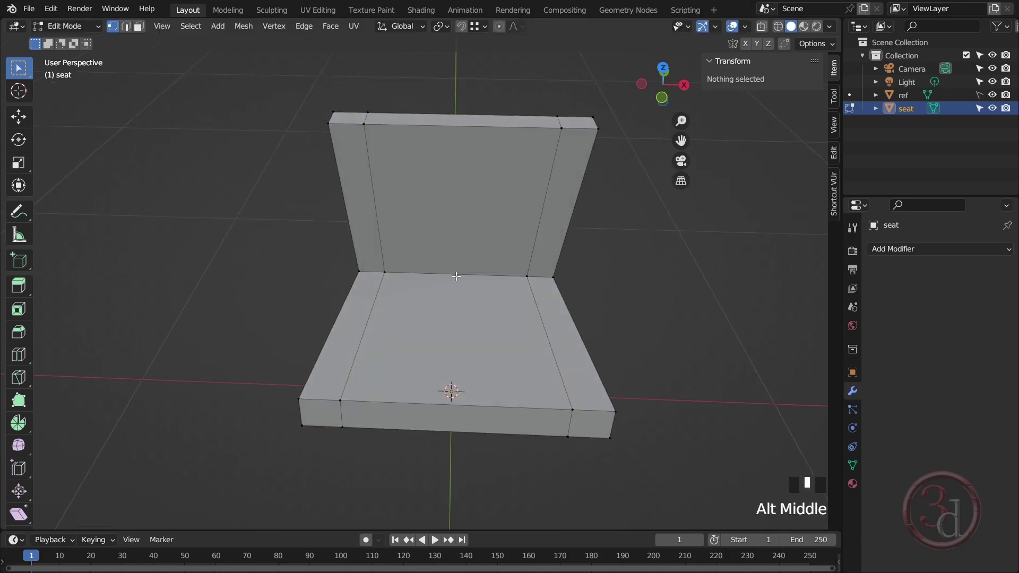
{"action": "middle_click_drag", "start_coordinate": [458, 287], "coordinate": [452, 230], "text": "alt"}
{"action": "key", "text": "ctrl+r"}
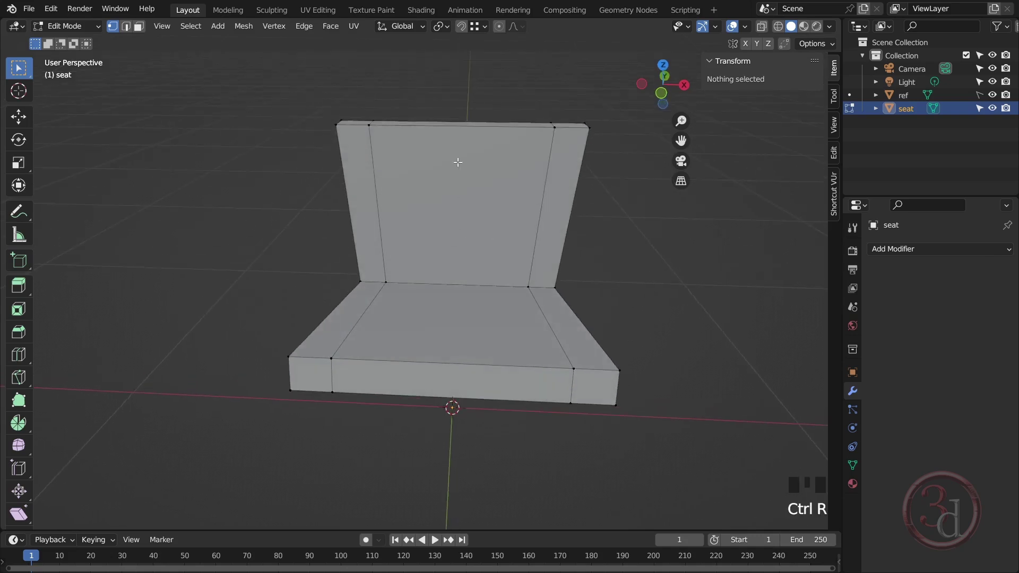
{"action": "scroll", "coordinate": [458, 135], "scroll_direction": "up", "scroll_amount": 2}
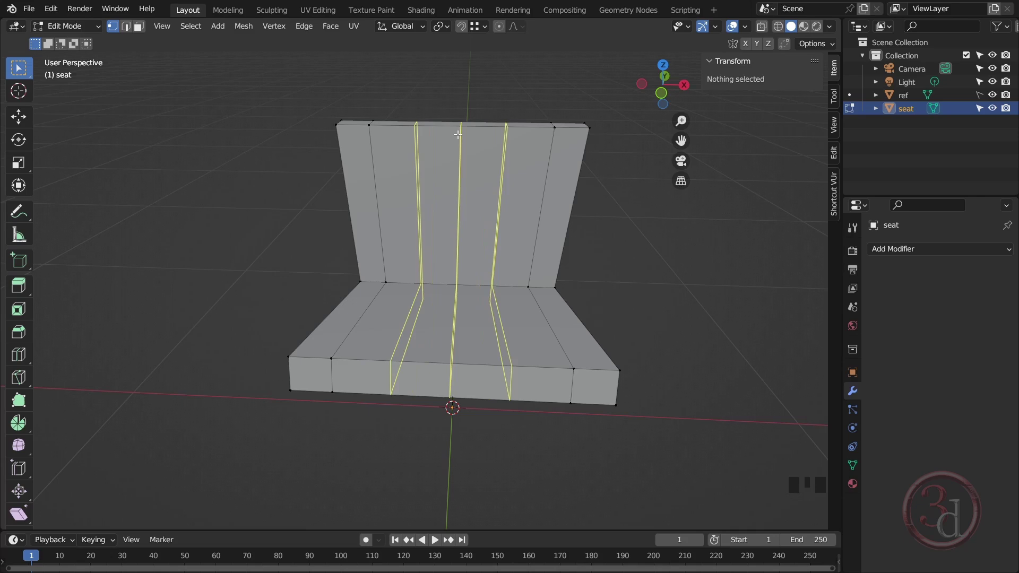
{"action": "left_click", "coordinate": [458, 134]}
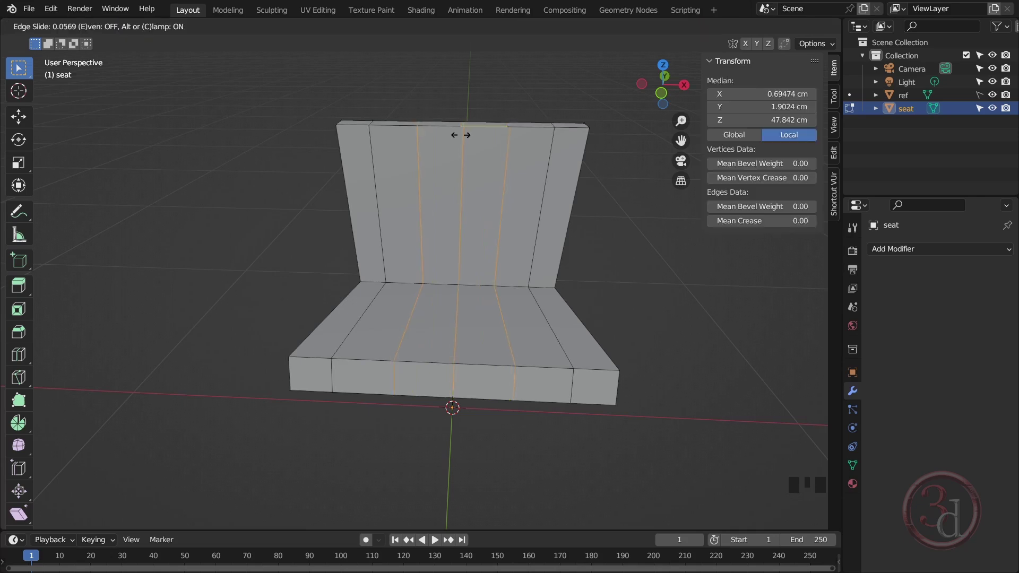
{"action": "left_click", "coordinate": [484, 147]}
{"action": "middle_click_drag", "start_coordinate": [485, 148], "coordinate": [511, 261]}
{"action": "left_click", "coordinate": [645, 305]}
{"action": "middle_click_drag", "start_coordinate": [569, 272], "coordinate": [551, 241], "text": "alt"}
{"action": "left_click", "coordinate": [401, 124]}
{"action": "left_click_drag", "start_coordinate": [400, 125], "coordinate": [527, 174]}
{"action": "scroll", "coordinate": [463, 141], "scroll_direction": "up", "scroll_amount": 2}
{"action": "middle_click_drag", "start_coordinate": [391, 224], "coordinate": [399, 239], "text": "alt"}
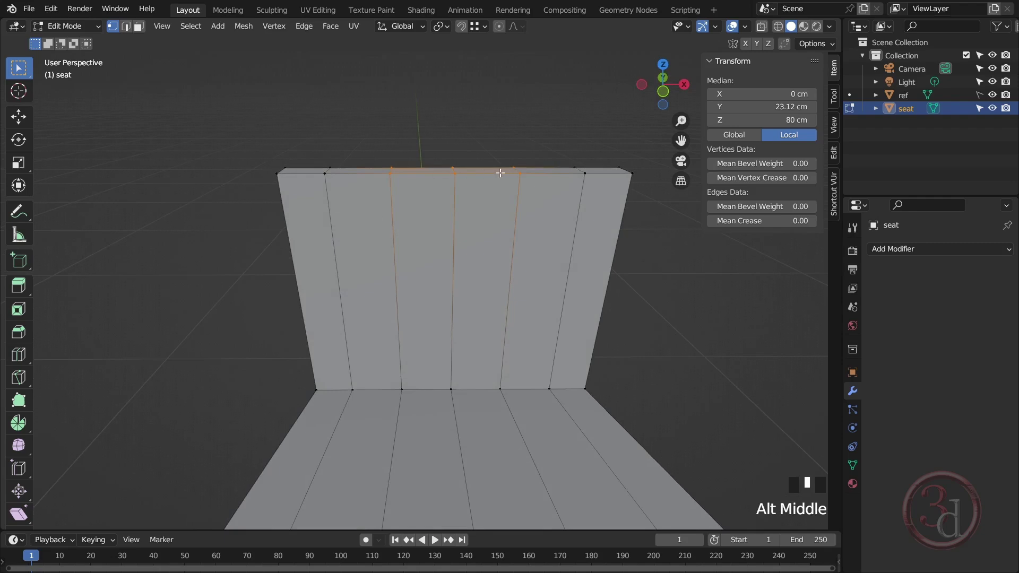
{"action": "middle_click_drag", "start_coordinate": [596, 172], "coordinate": [526, 252], "text": "alt"}
{"action": "key", "text": "grave"}
Lower the backrest's top corner vertices and their neighbouring loop vertices on both sides along Z to about 75.9 cm
{"action": "left_click_drag", "start_coordinate": [184, 111], "coordinate": [324, 175]}
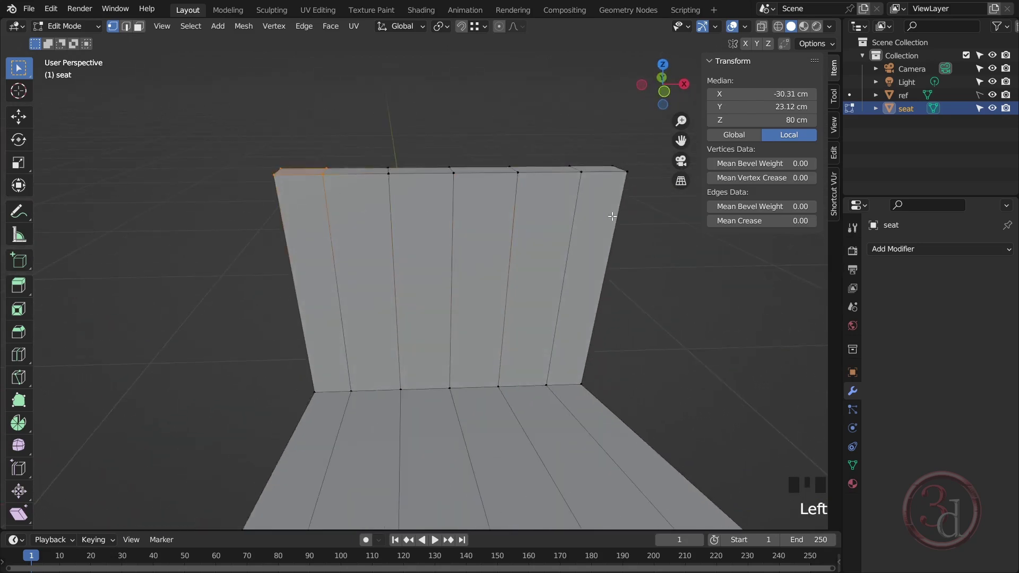
{"action": "left_click_drag", "start_coordinate": [558, 140], "coordinate": [631, 189], "text": "shift"}
{"action": "middle_click_drag", "start_coordinate": [634, 194], "coordinate": [515, 232], "text": "alt"}
{"action": "key", "text": "g"}
{"action": "key", "text": "z"}
{"action": "left_click", "coordinate": [507, 242]}
Lower the backrest's outermost top corner vertices on both sides along Z to about 72.8 cm
{"action": "middle_click_drag", "start_coordinate": [508, 247], "coordinate": [512, 246], "text": "alt"}
{"action": "left_click_drag", "start_coordinate": [221, 153], "coordinate": [312, 206]}
{"action": "middle_click_drag", "start_coordinate": [461, 239], "coordinate": [454, 263], "text": "alt"}
{"action": "left_click_drag", "start_coordinate": [630, 175], "coordinate": [672, 234], "text": "shift"}
{"action": "middle_click_drag", "start_coordinate": [599, 240], "coordinate": [597, 236], "text": "alt"}
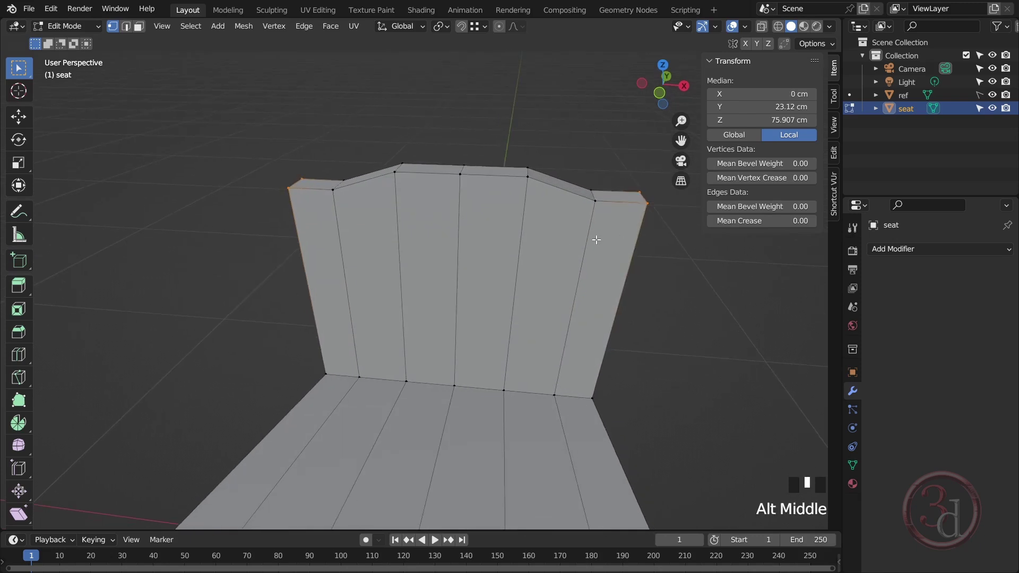
{"action": "key", "text": "g"}
{"action": "key", "text": "z"}
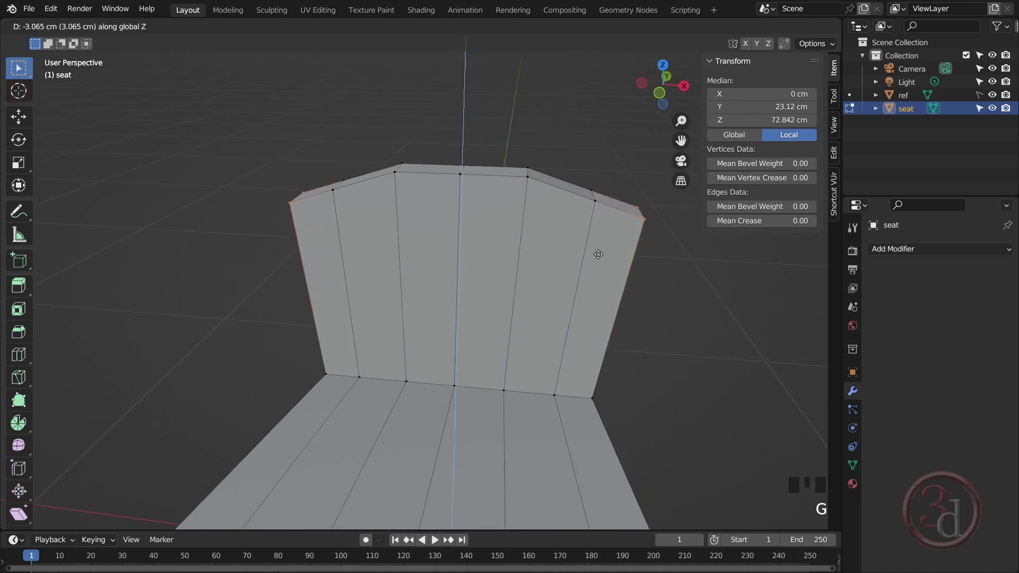
{"action": "left_click", "coordinate": [599, 256]}
Lower the top vertices of the two loops flanking the backrest's centre line along Z to about 78.7 cm
{"action": "left_click_drag", "start_coordinate": [432, 151], "coordinate": [473, 188]}
{"action": "mouse_move", "coordinate": [473, 189]}
{"action": "middle_mouse_down", "text": "alt"}
{"action": "mouse_move", "coordinate": [475, 204]}
{"action": "mouse_move", "coordinate": [476, 194]}
{"action": "middle_mouse_up", "text": "alt"}
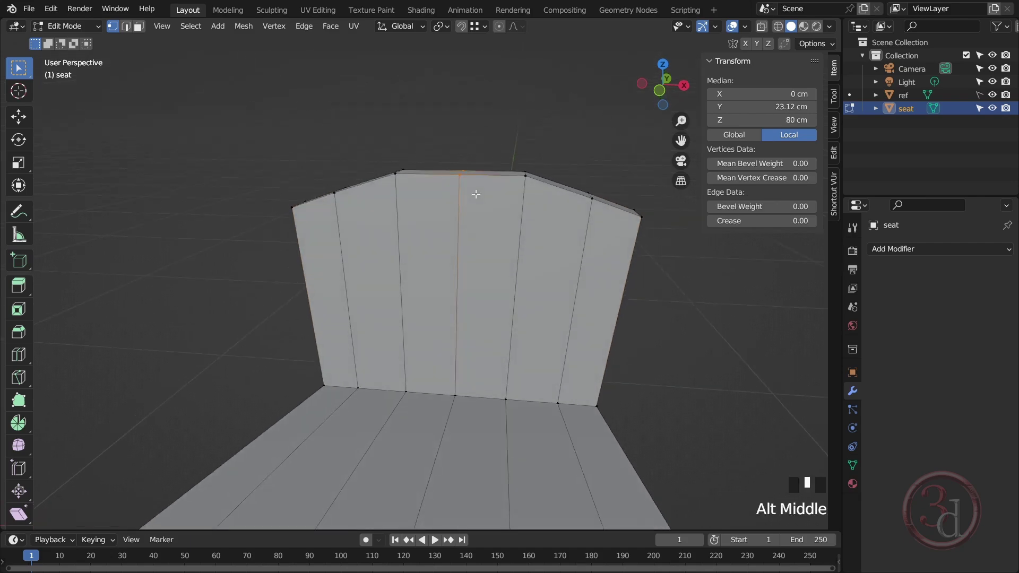
{"action": "left_click_drag", "start_coordinate": [388, 148], "coordinate": [407, 179]}
{"action": "left_click_drag", "start_coordinate": [516, 158], "coordinate": [545, 179], "text": "shift"}
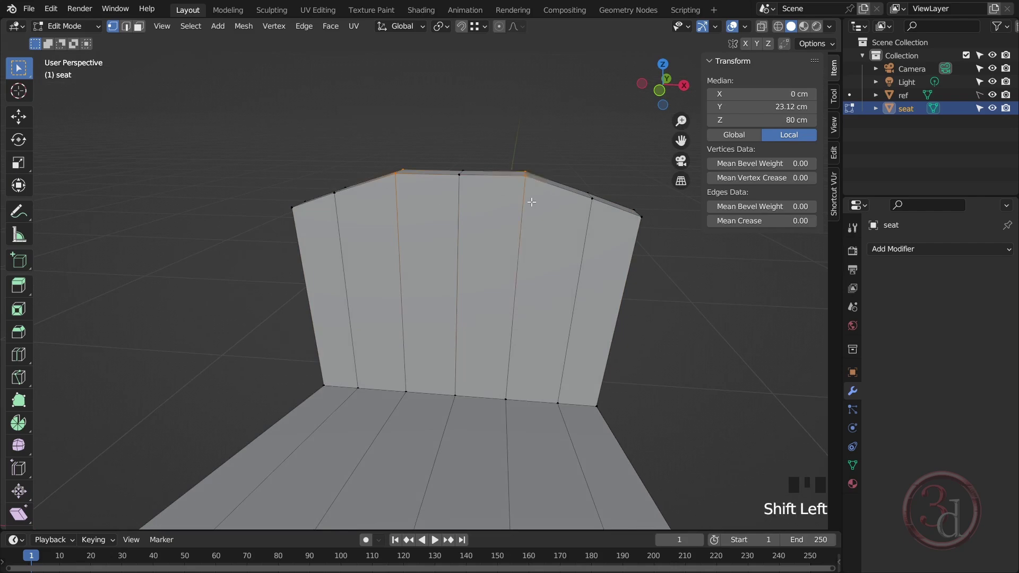
{"action": "key", "text": "g"}
{"action": "key", "text": "z"}
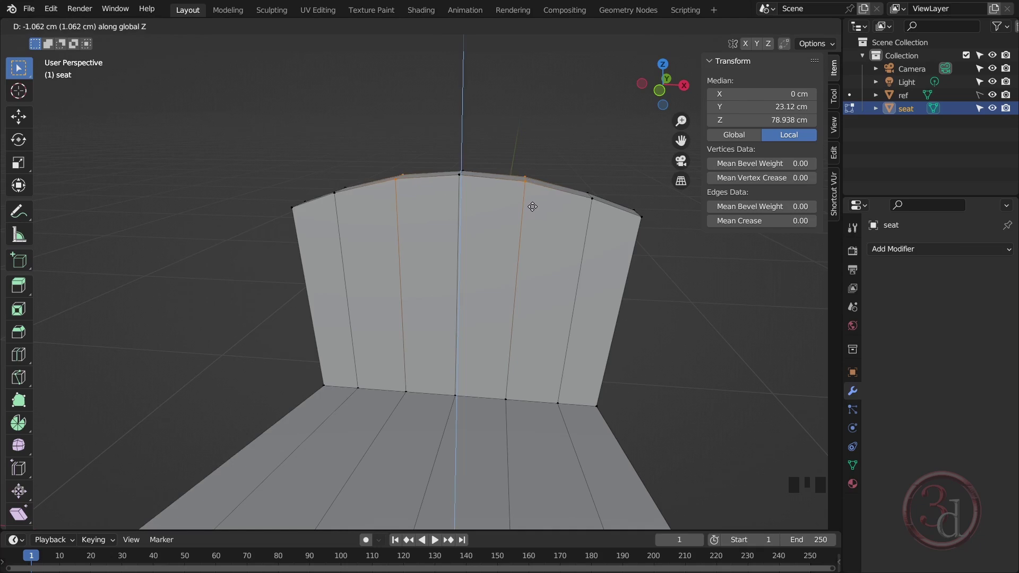
{"action": "left_click", "coordinate": [533, 208]}
{"action": "middle_click_drag", "start_coordinate": [682, 291], "coordinate": [630, 223], "text": "alt"}
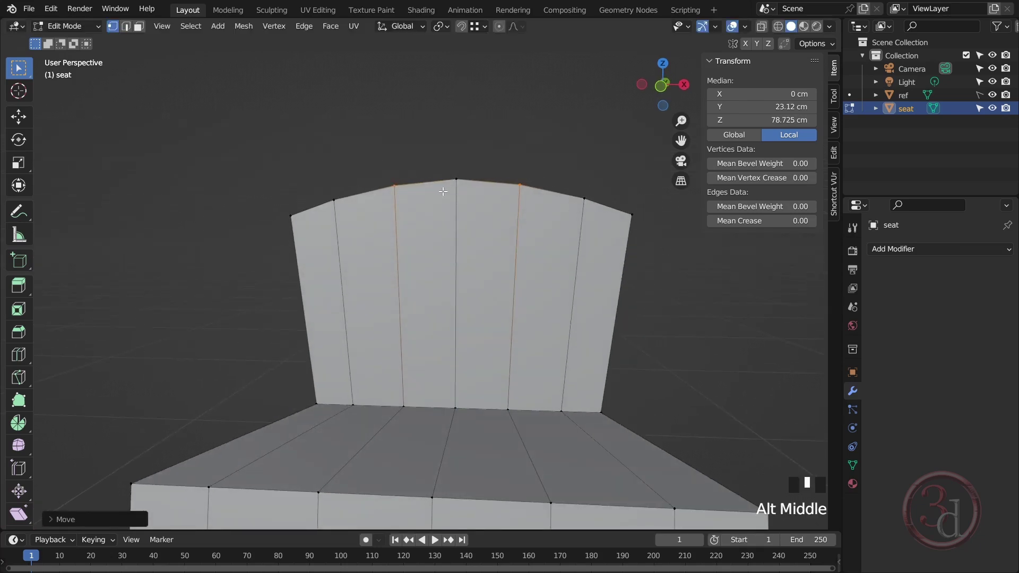
In a top wireframe view, move the seat's front corner vertices on both sides backward along Y
{"action": "middle_click_drag", "start_coordinate": [593, 298], "coordinate": [513, 329], "text": "alt"}
{"action": "middle_click_drag", "start_coordinate": [462, 364], "coordinate": [479, 369], "text": "alt"}
{"action": "key", "text": "grave"}
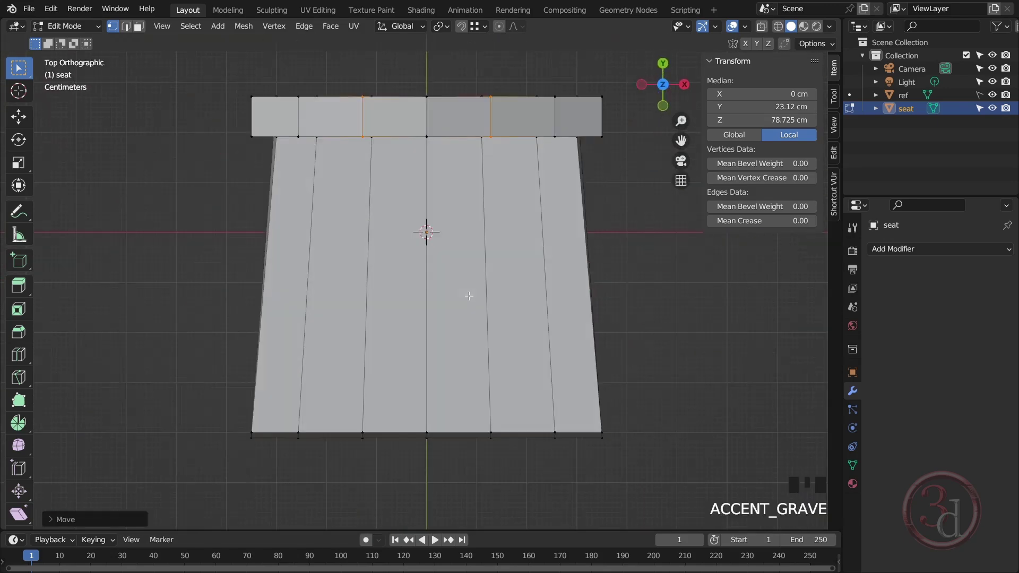
{"action": "middle_click_drag", "start_coordinate": [237, 362], "coordinate": [236, 307]}
{"action": "left_click", "coordinate": [225, 296]}
{"action": "key", "text": "z"}
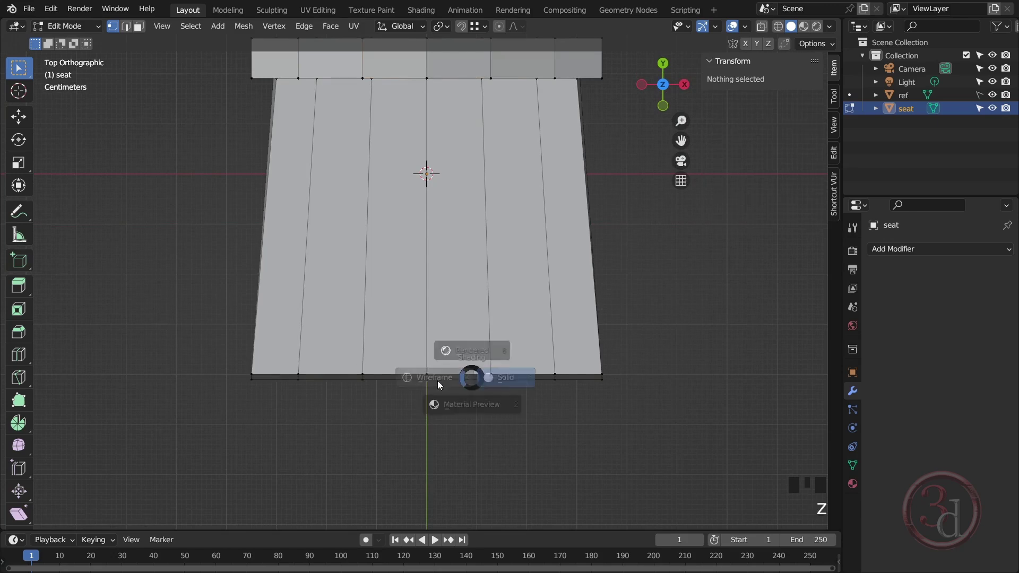
{"action": "left_click_drag", "start_coordinate": [198, 321], "coordinate": [289, 415]}
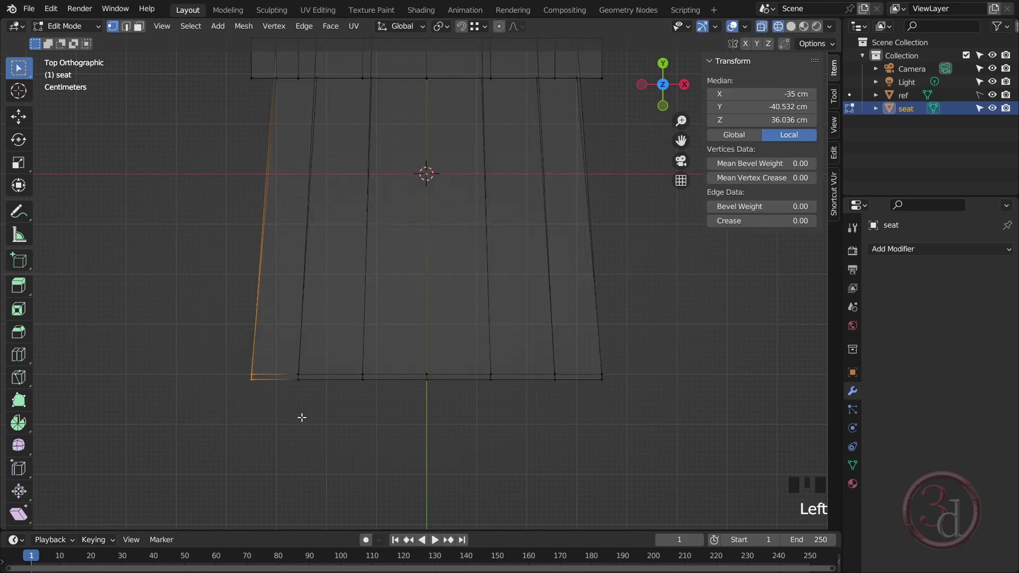
{"action": "left_click_drag", "start_coordinate": [565, 332], "coordinate": [613, 402], "text": "shift"}
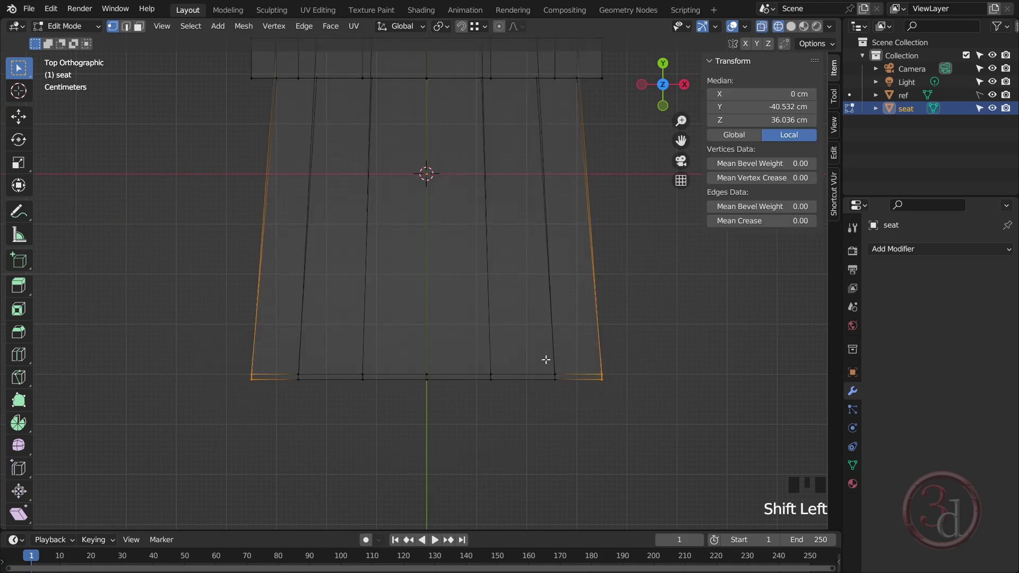
{"action": "key", "text": "g"}
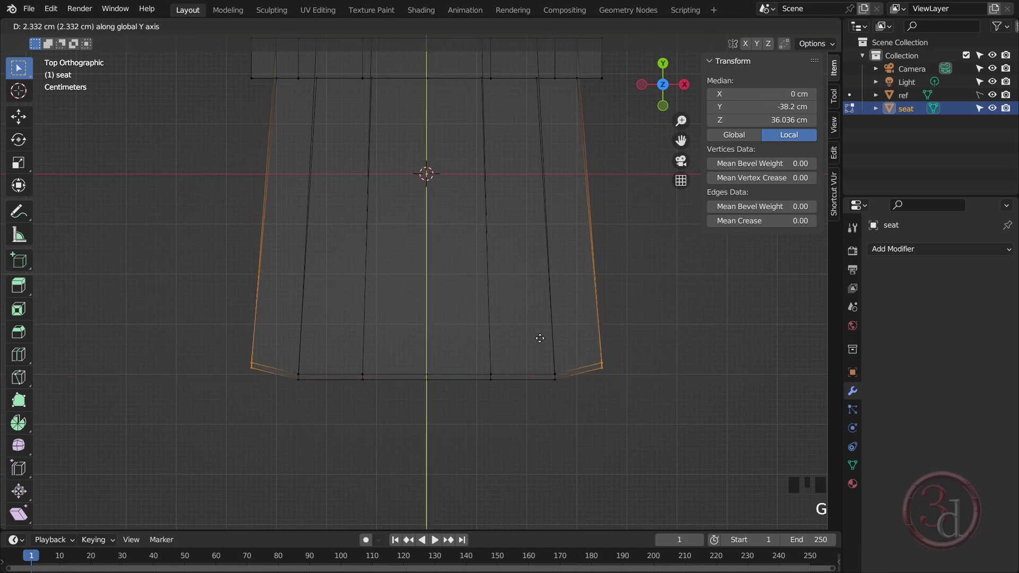
{"action": "left_click", "coordinate": [541, 333]}
Move the seat's front corner vertices and their neighbouring loop vertices back along Y by about 1.9 cm, and clear the selection
{"action": "left_click_drag", "start_coordinate": [212, 289], "coordinate": [305, 402]}
{"action": "left_click_drag", "start_coordinate": [519, 304], "coordinate": [566, 376], "text": "shift"}
{"action": "key", "text": "g"}
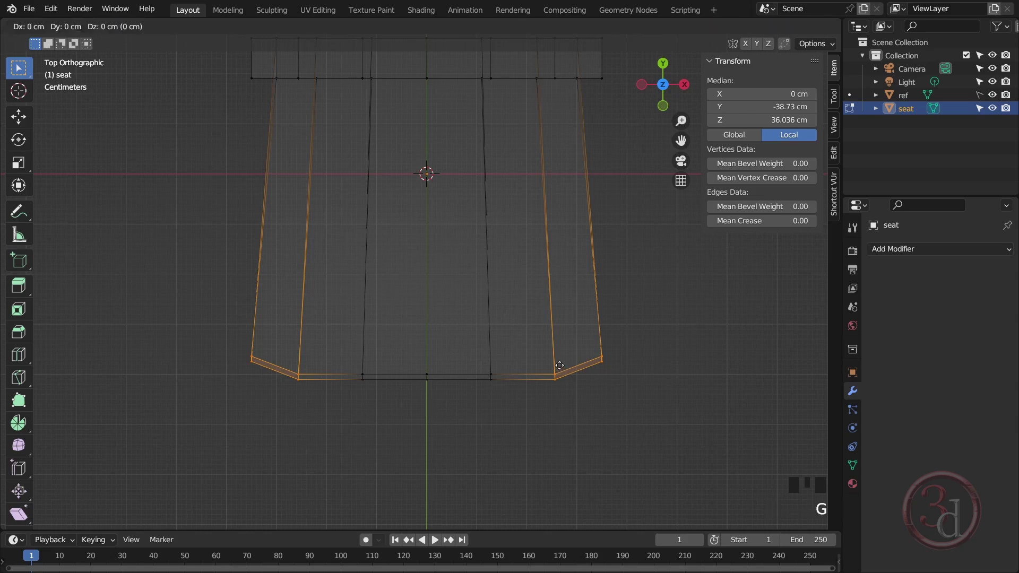
{"action": "left_click", "coordinate": [558, 356]}
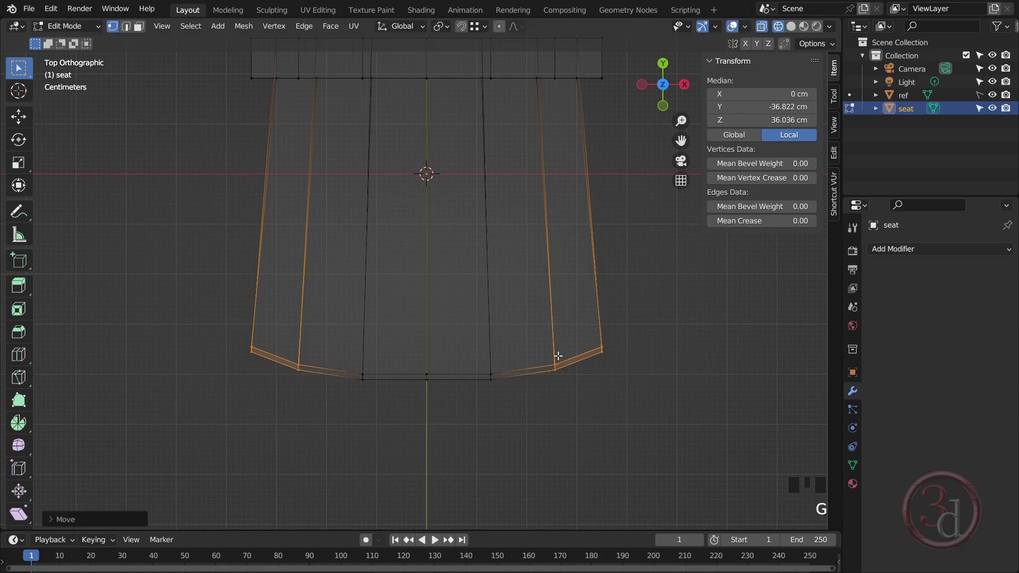
{"action": "left_click", "coordinate": [212, 321]}
Move all front-edge vertices of the seat except the centre ones back along Y by about 1.2 cm, and return to solid shading
{"action": "left_click_drag", "start_coordinate": [198, 286], "coordinate": [401, 431]}
{"action": "left_click_drag", "start_coordinate": [674, 313], "coordinate": [475, 415], "text": "shift"}
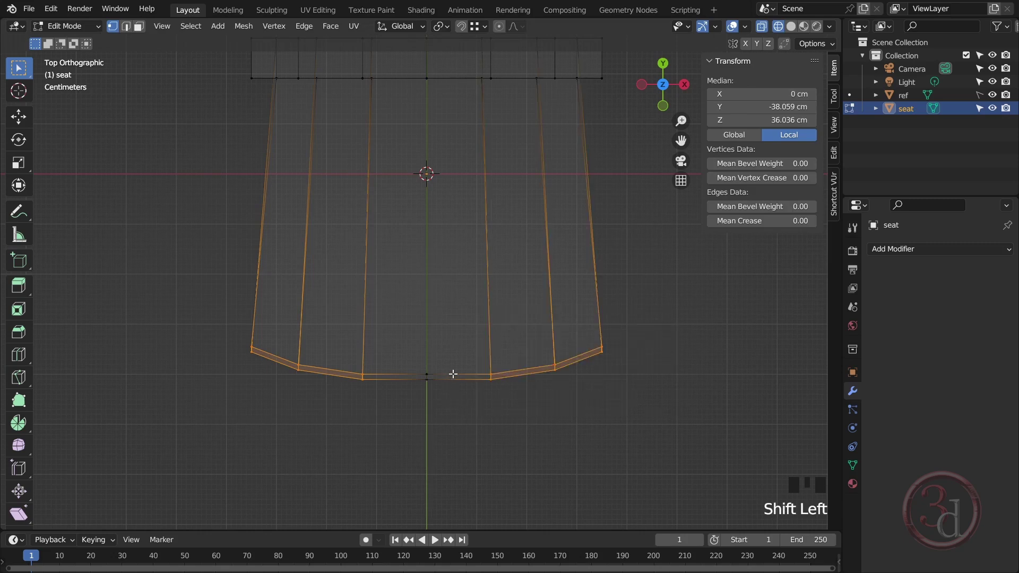
{"action": "key", "text": "g"}
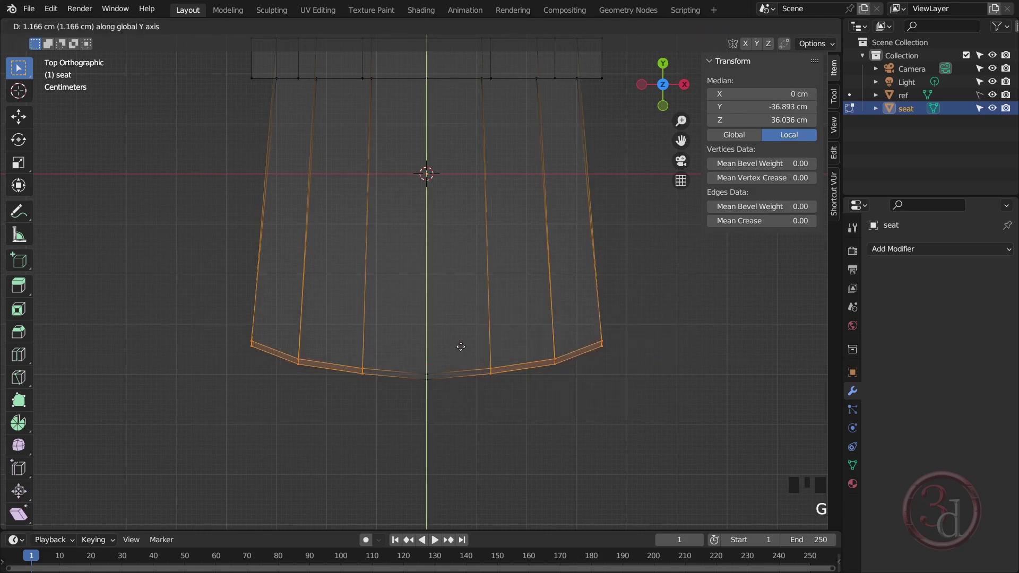
{"action": "left_click", "coordinate": [460, 347]}
{"action": "left_click", "coordinate": [613, 347]}
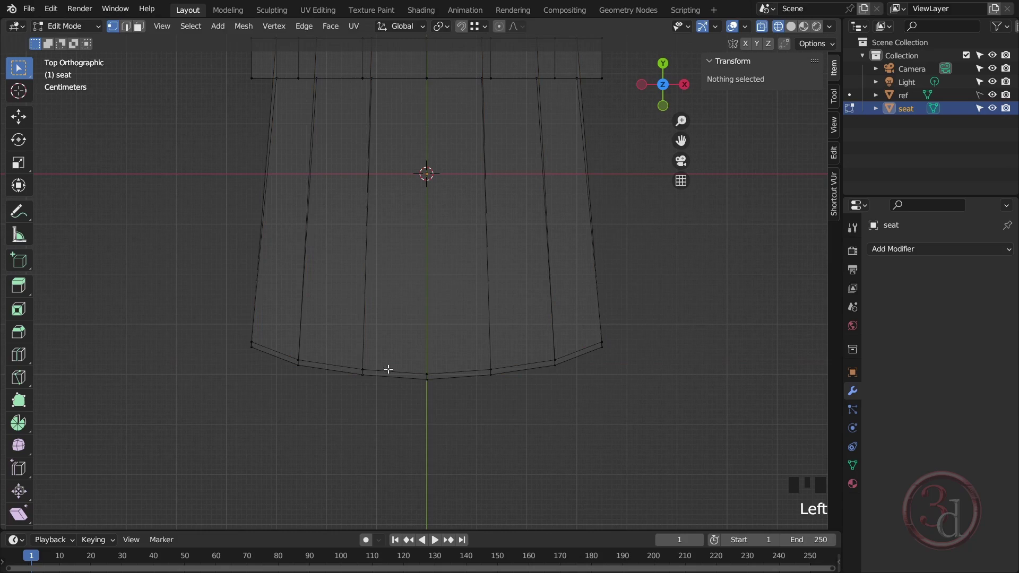
{"action": "mouse_move", "coordinate": [575, 371]}
{"action": "middle_mouse_down", "text": "alt"}
{"action": "mouse_move", "coordinate": [589, 391]}
{"action": "mouse_move", "coordinate": [473, 294]}
{"action": "mouse_move", "coordinate": [453, 256]}
{"action": "mouse_move", "coordinate": [462, 243]}
{"action": "mouse_move", "coordinate": [662, 250]}
{"action": "middle_mouse_up", "text": "alt"}
{"action": "key", "text": "z"}
{"action": "left_click", "coordinate": [801, 329]}
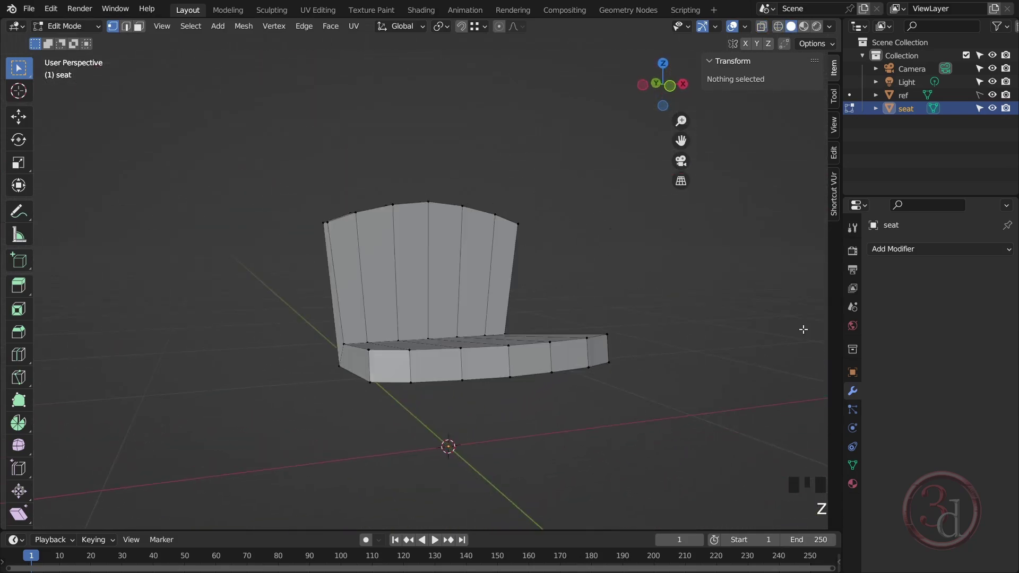
Lower all vertices at the joint between seat and backrest along Z by about 2.1 cm, and return to solid shading
{"action": "mouse_move", "coordinate": [670, 373]}
{"action": "middle_mouse_down", "text": "alt"}
{"action": "mouse_move", "coordinate": [559, 364]}
{"action": "mouse_move", "coordinate": [621, 411]}
{"action": "mouse_move", "coordinate": [420, 304]}
{"action": "mouse_move", "coordinate": [432, 298]}
{"action": "mouse_move", "coordinate": [478, 320]}
{"action": "mouse_move", "coordinate": [449, 175]}
{"action": "middle_mouse_up", "text": "alt"}
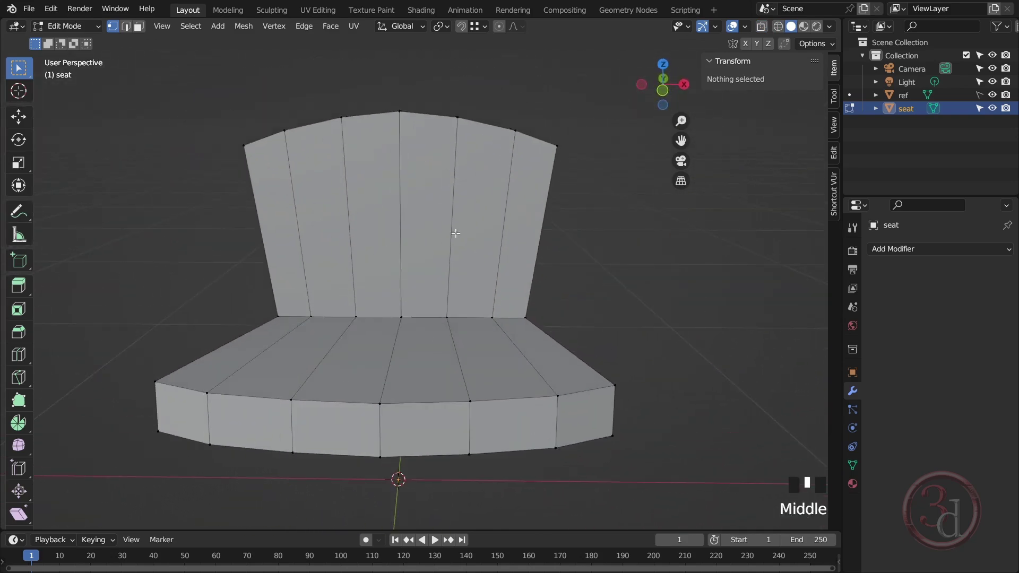
{"action": "middle_click_drag", "start_coordinate": [490, 271], "coordinate": [434, 275], "text": "alt"}
{"action": "key", "text": "z"}
{"action": "left_click", "coordinate": [462, 348]}
{"action": "left_click_drag", "start_coordinate": [421, 271], "coordinate": [672, 460]}
{"action": "key", "text": "z"}
{"action": "middle_click_drag", "start_coordinate": [566, 358], "coordinate": [533, 348], "text": "alt"}
{"action": "left_click", "coordinate": [663, 86]}
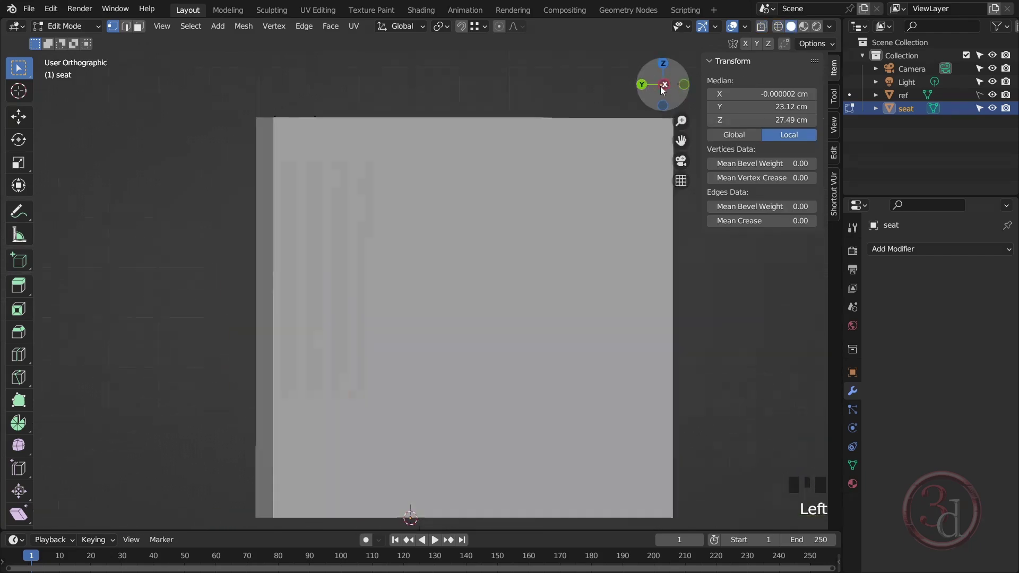
{"action": "left_click", "coordinate": [663, 86]}
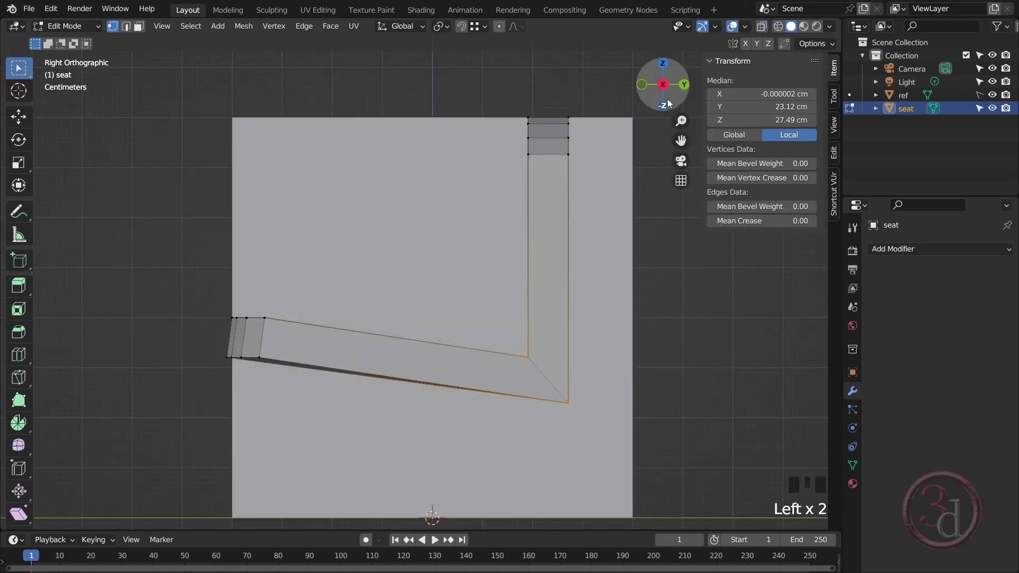
{"action": "middle_click_drag", "start_coordinate": [541, 285], "coordinate": [504, 261]}
{"action": "key", "text": "z"}
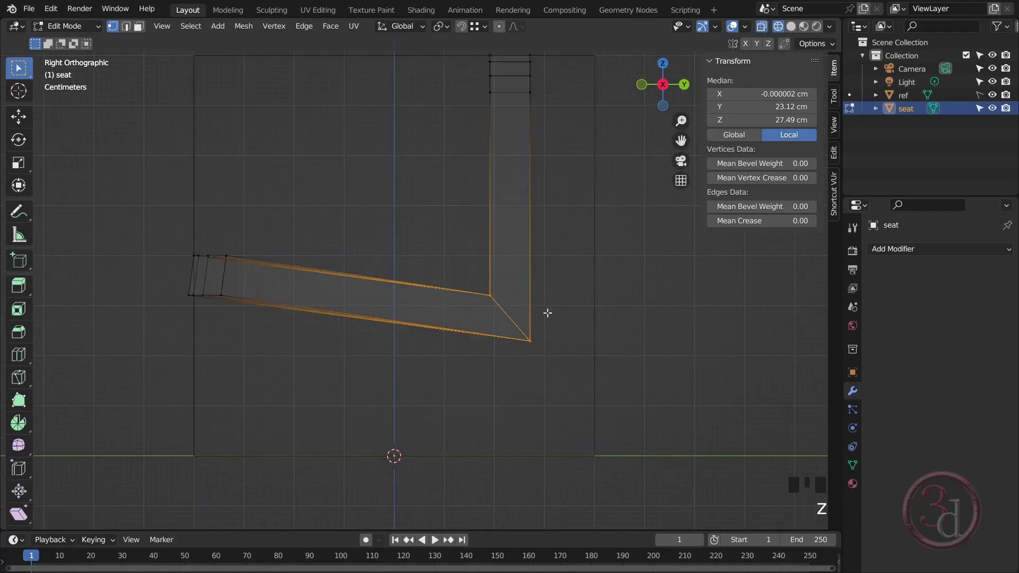
{"action": "key", "text": "g"}
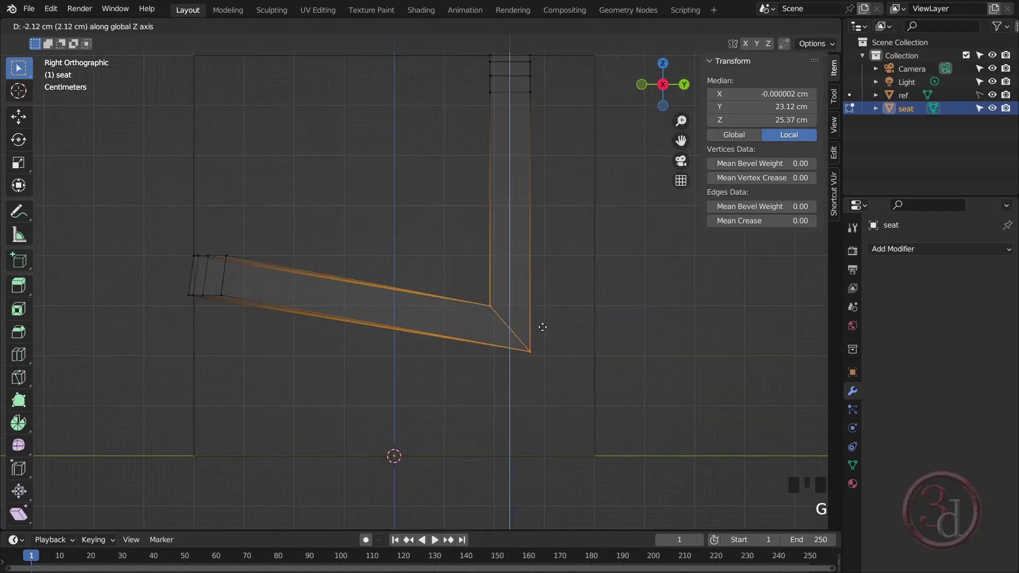
{"action": "left_click", "coordinate": [425, 316]}
{"action": "mouse_move", "coordinate": [425, 317]}
{"action": "middle_mouse_down", "text": "alt"}
{"action": "mouse_move", "coordinate": [420, 335]}
{"action": "mouse_move", "coordinate": [448, 343]}
{"action": "mouse_move", "coordinate": [409, 334]}
{"action": "mouse_move", "coordinate": [602, 297]}
{"action": "middle_mouse_up", "text": "alt"}
{"action": "key", "text": "z"}
{"action": "left_click", "coordinate": [603, 297]}
Add three horizontal loop cuts across the backrest, slid slightly upward to a median Z of about 54.9 cm, and clear the selection
{"action": "middle_click_drag", "start_coordinate": [346, 205], "coordinate": [420, 213], "text": "alt"}
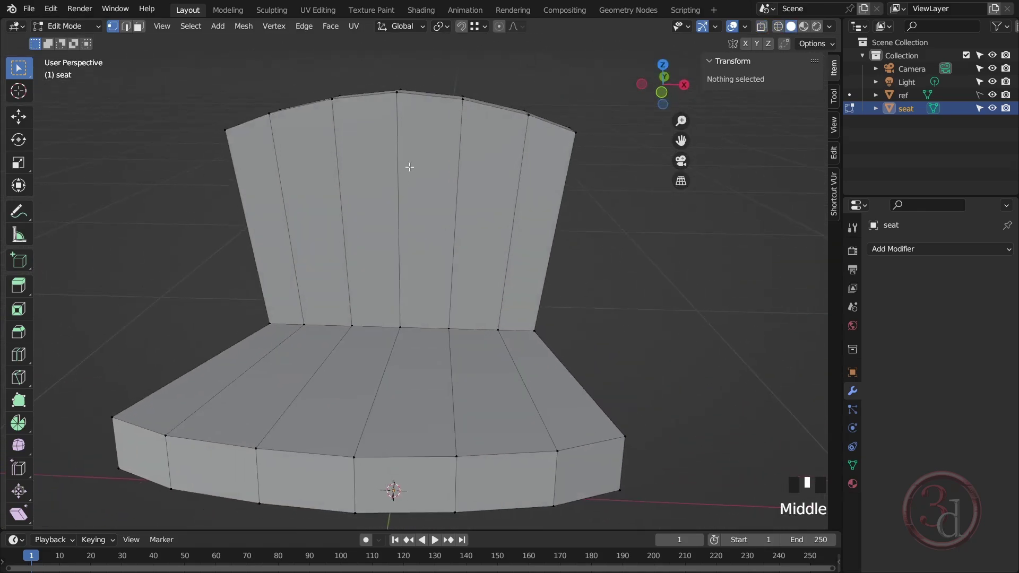
{"action": "key", "text": "ctrl+r"}
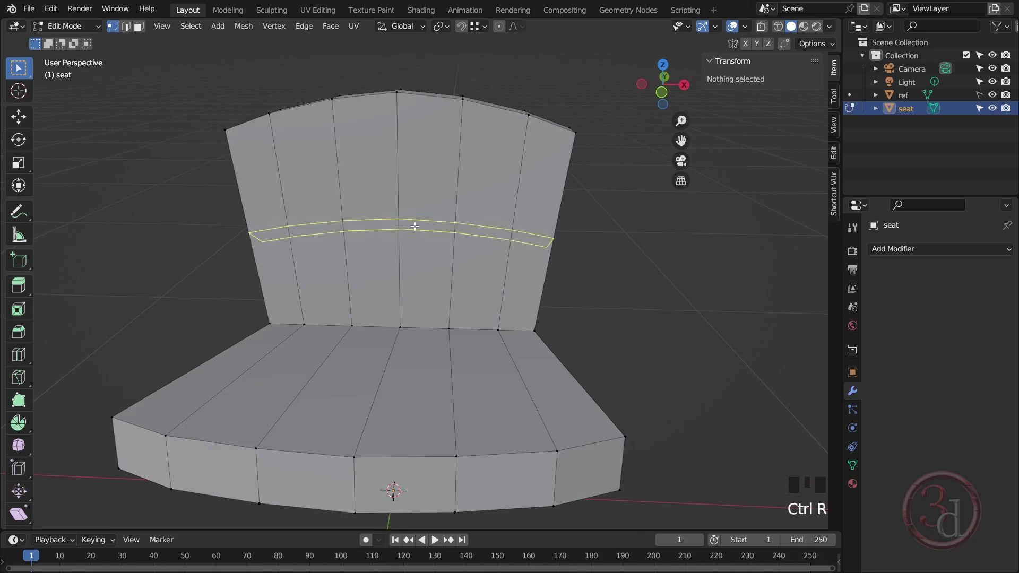
{"action": "scroll", "coordinate": [415, 227], "scroll_direction": "up", "scroll_amount": 2}
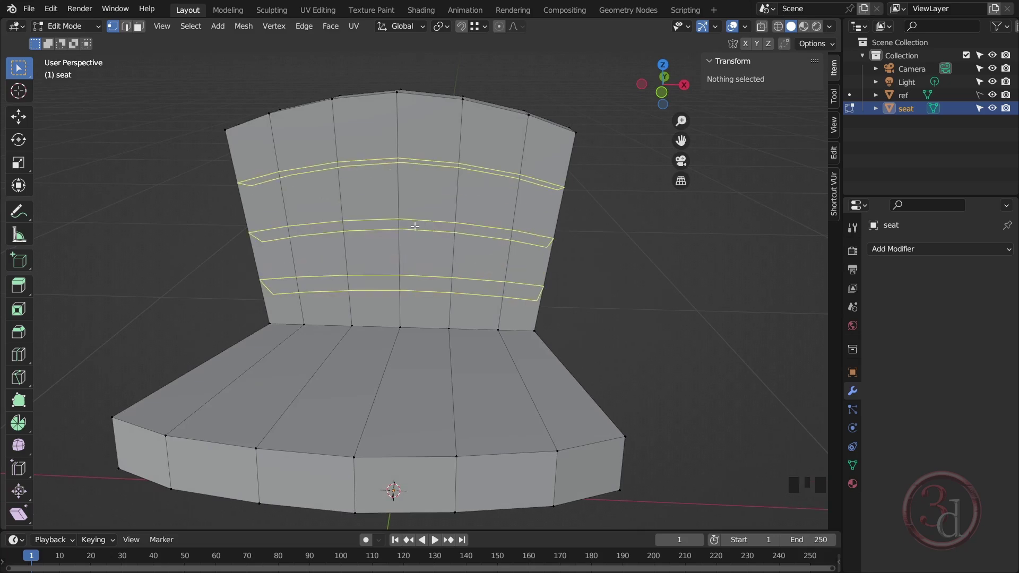
{"action": "left_click", "coordinate": [415, 226]}
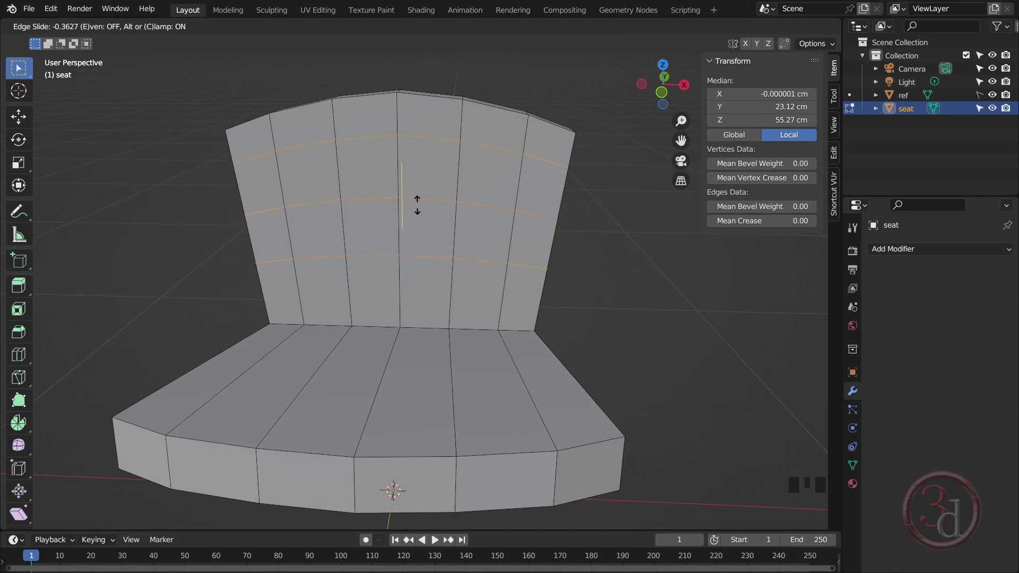
{"action": "left_click", "coordinate": [417, 207]}
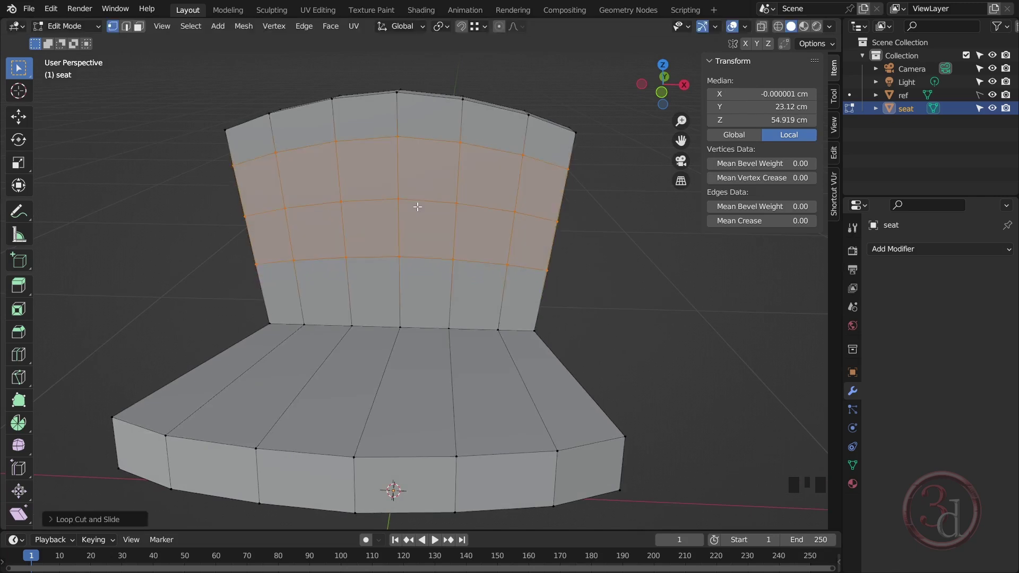
{"action": "middle_click_drag", "start_coordinate": [444, 215], "coordinate": [269, 232], "text": "alt"}
{"action": "left_click", "coordinate": [621, 416]}
Bevel seven vertices on the backrest's front face, in staggered rows of two, three and two, into small diamond-shaped faces
{"action": "middle_click_drag", "start_coordinate": [621, 416], "coordinate": [567, 321], "text": "alt"}
{"action": "scroll", "coordinate": [426, 196], "scroll_direction": "up", "scroll_amount": 2}
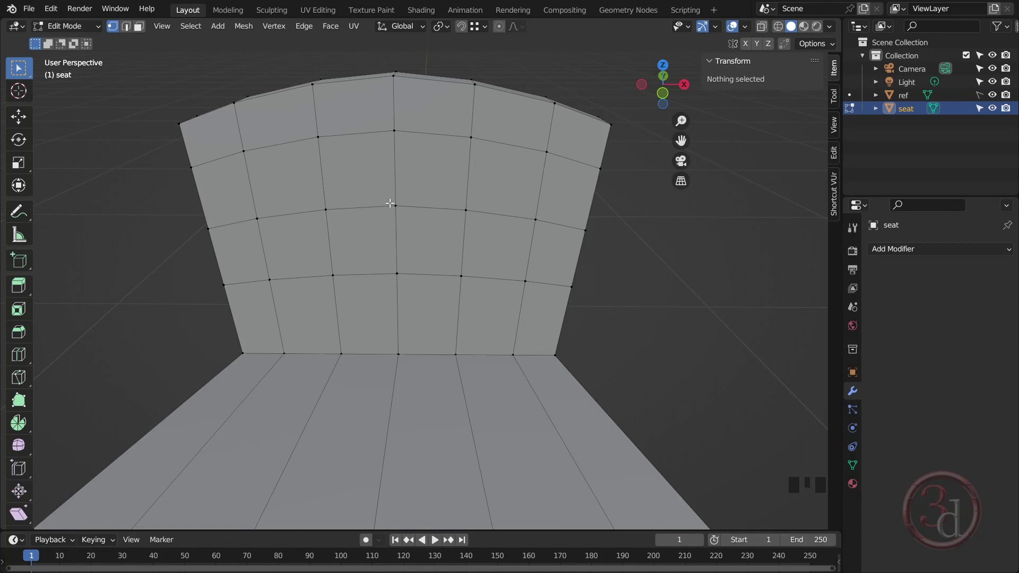
{"action": "left_click", "coordinate": [318, 137]}
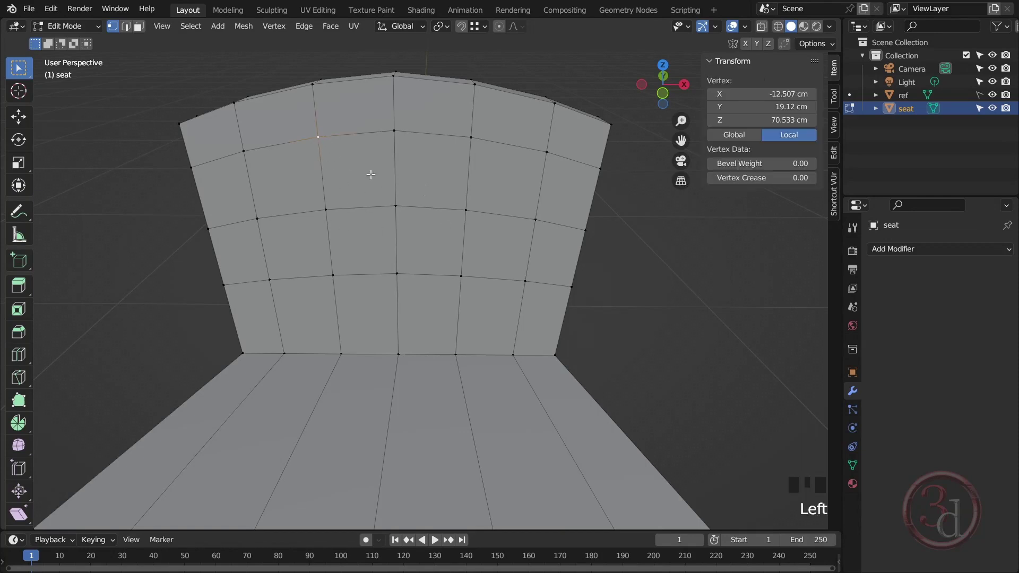
{"action": "left_click", "coordinate": [469, 140], "text": "shift"}
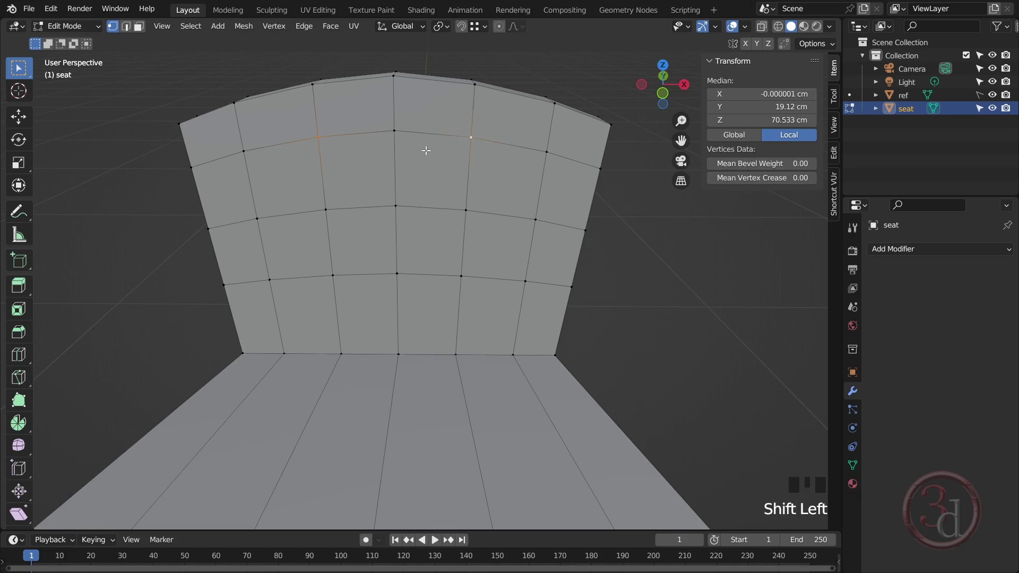
{"action": "left_click", "coordinate": [396, 208], "text": "shift"}
{"action": "left_click", "coordinate": [533, 221], "text": "shift"}
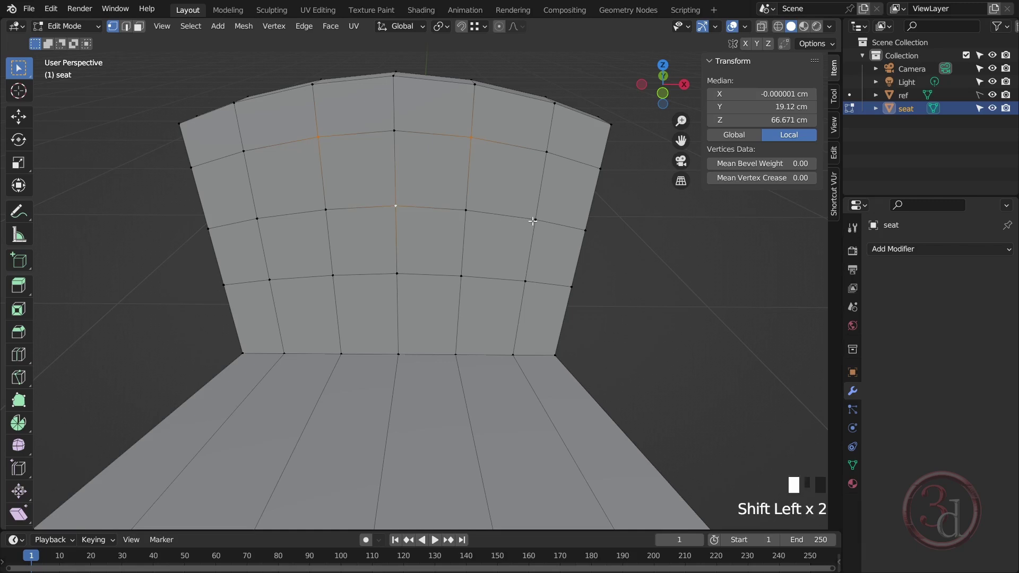
{"action": "left_click", "coordinate": [259, 219], "text": "shift"}
{"action": "left_click", "coordinate": [332, 277], "text": "shift"}
{"action": "left_click", "coordinate": [460, 278], "text": "shift"}
{"action": "middle_click_drag", "start_coordinate": [480, 272], "coordinate": [403, 208], "text": "alt"}
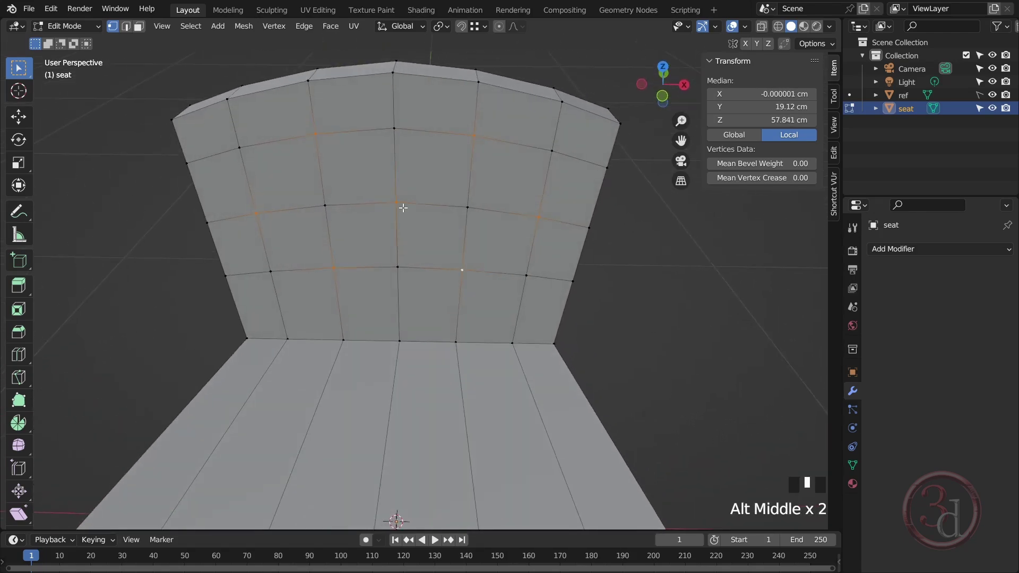
{"action": "left_click", "coordinate": [273, 27]}
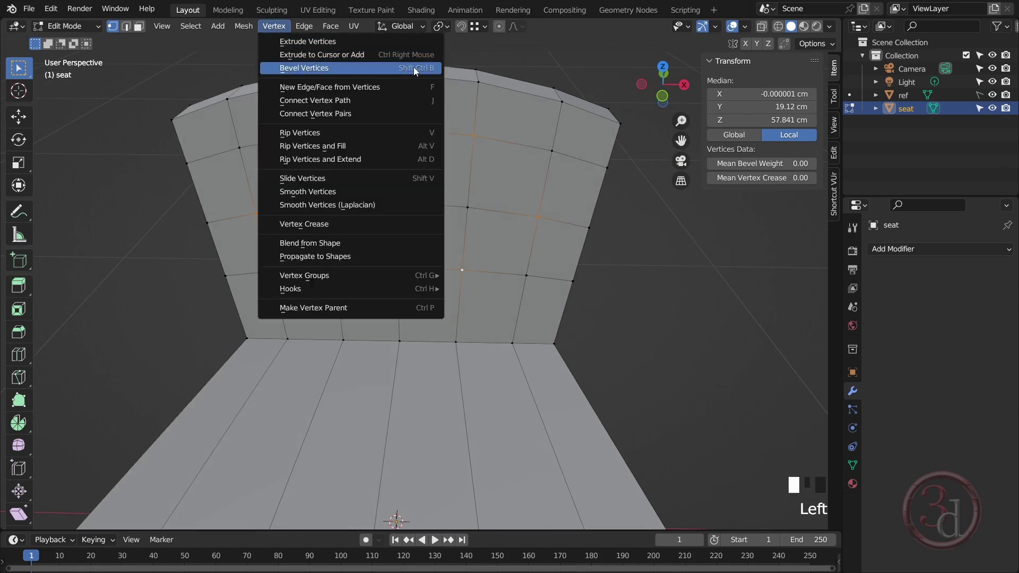
{"action": "left_click", "coordinate": [337, 68]}
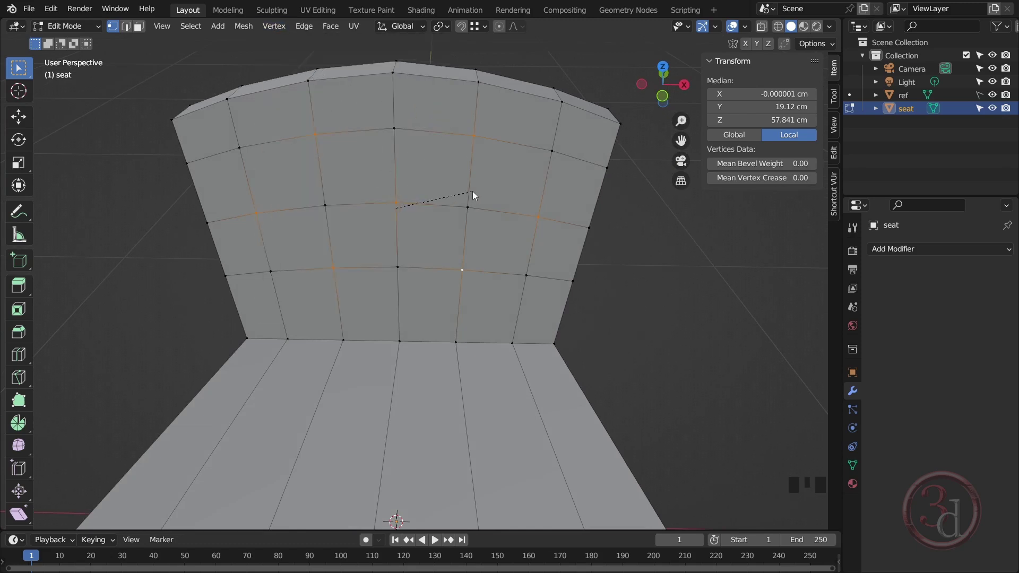
{"action": "left_click", "coordinate": [580, 174]}
{"action": "mouse_move", "coordinate": [524, 231]}
{"action": "middle_mouse_down", "text": "alt"}
{"action": "mouse_move", "coordinate": [498, 213]}
{"action": "mouse_move", "coordinate": [512, 217]}
{"action": "middle_mouse_up", "text": "alt"}
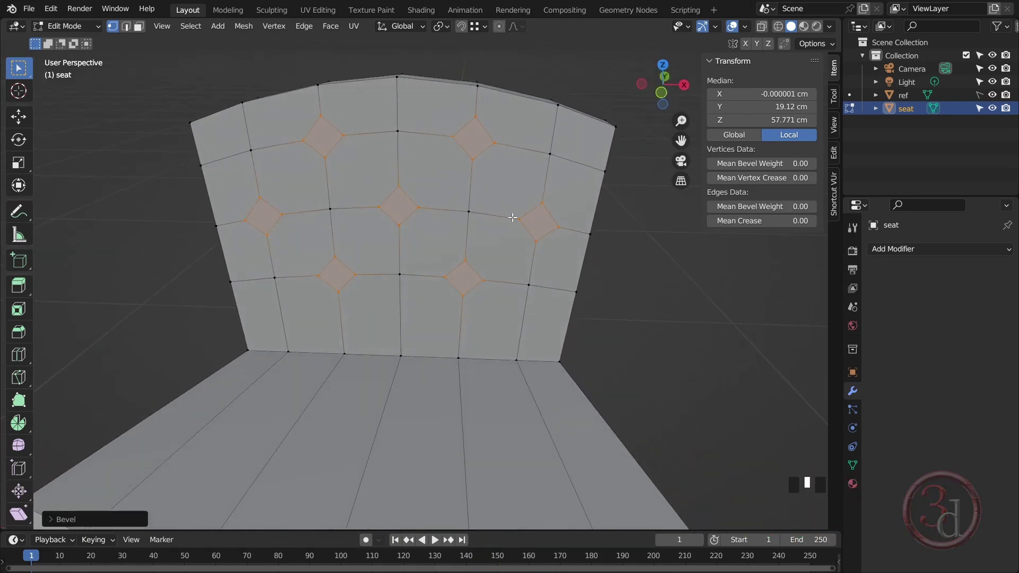
Inset the seven diamond faces on the backrest by about 1 cm and move them back along Y by about 1.7 cm
{"action": "key", "text": "i"}
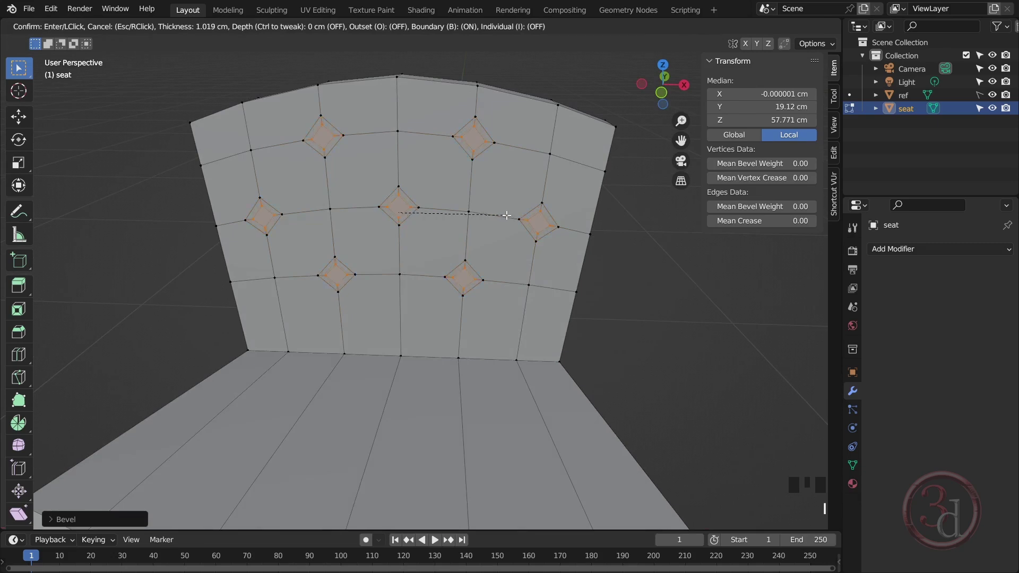
{"action": "left_click", "coordinate": [507, 215]}
{"action": "middle_click_drag", "start_coordinate": [507, 215], "coordinate": [344, 243], "text": "alt"}
{"action": "scroll", "coordinate": [514, 223], "scroll_direction": "up", "scroll_amount": 2}
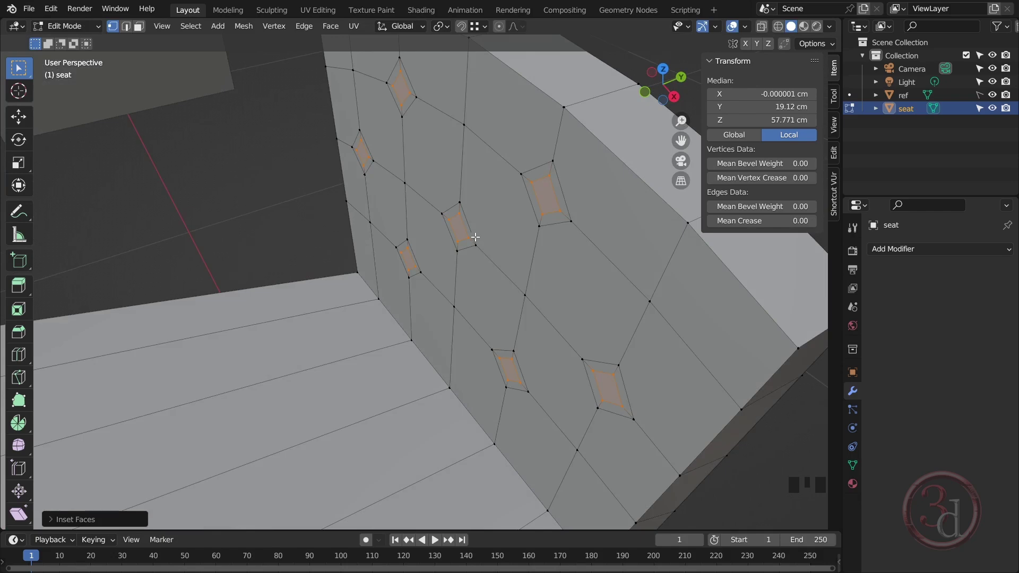
{"action": "key", "text": "g"}
{"action": "key", "text": "y"}
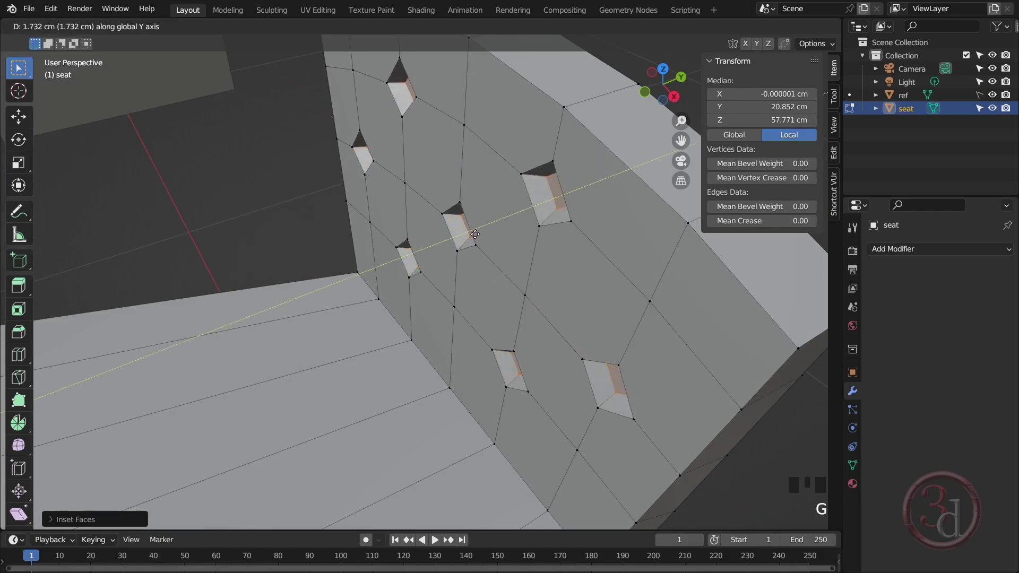
{"action": "left_click", "coordinate": [461, 257]}
{"action": "middle_click_drag", "start_coordinate": [461, 257], "coordinate": [589, 314], "text": "alt"}
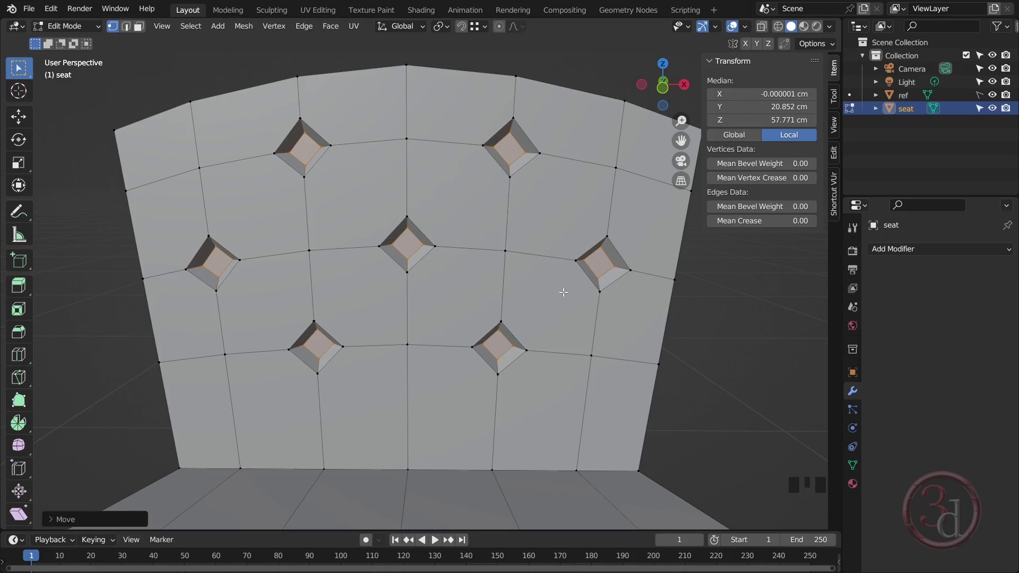
Set the transform pivot point to Individual Origins and scale each of the seven recessed faces down around its own centre
{"action": "key", "text": "s"}
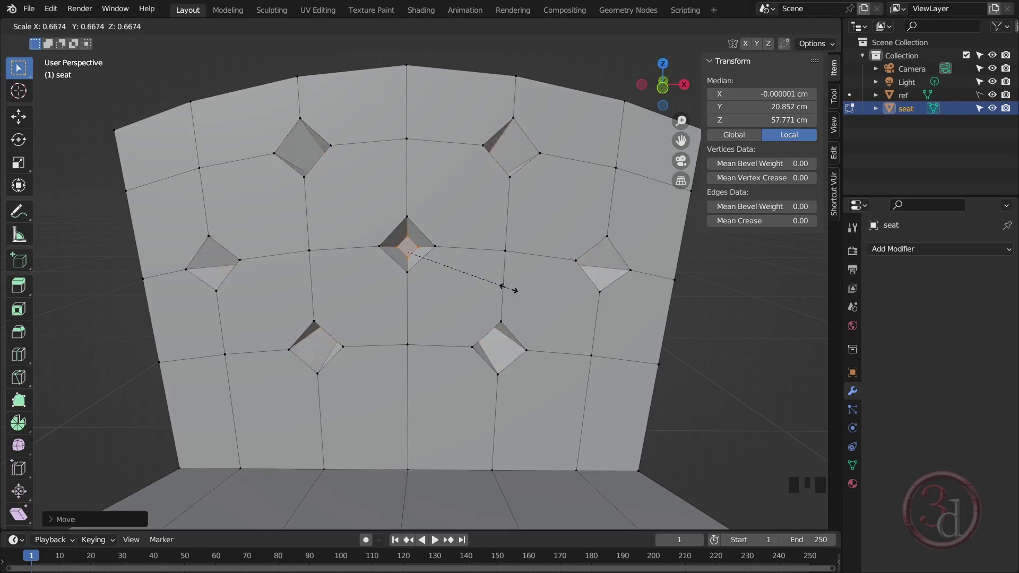
{"action": "left_click", "coordinate": [509, 289]}
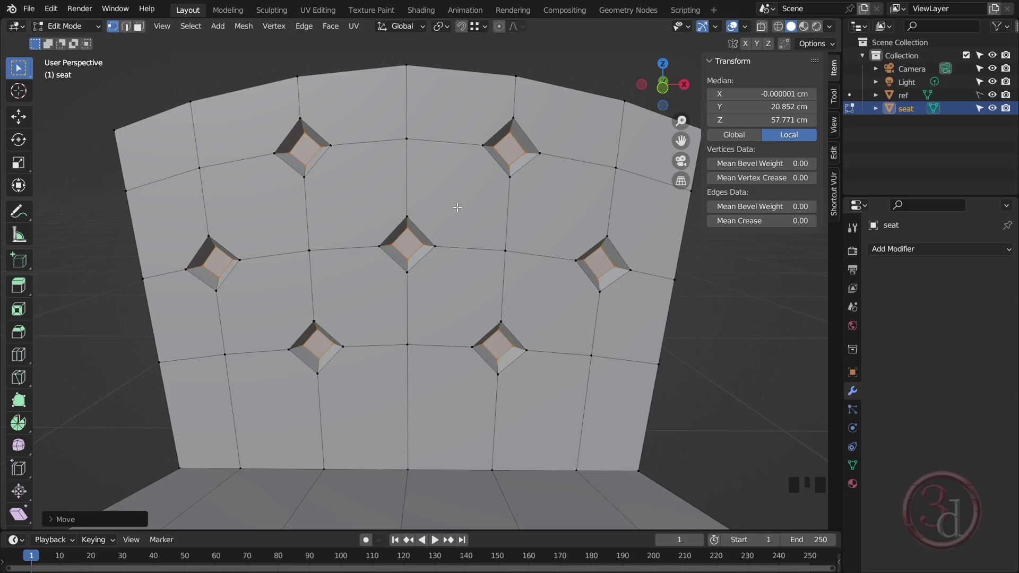
{"action": "left_click", "coordinate": [447, 26]}
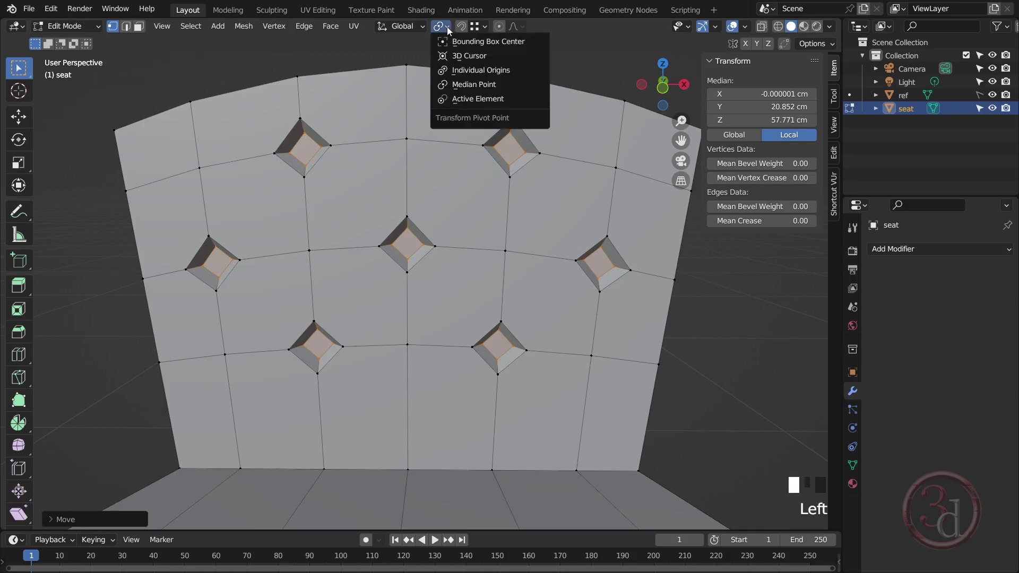
{"action": "left_click", "coordinate": [494, 70]}
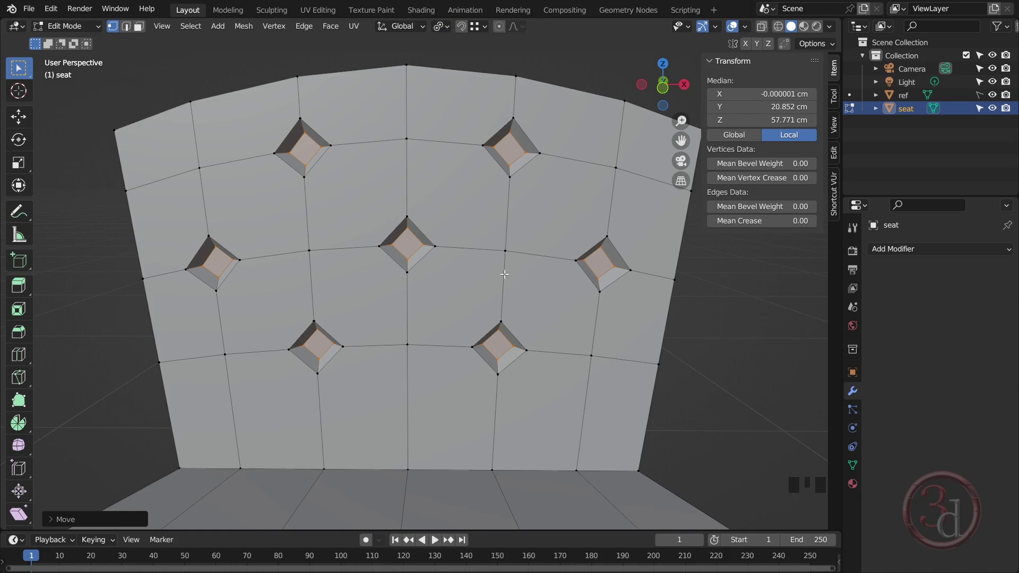
{"action": "key", "text": "s"}
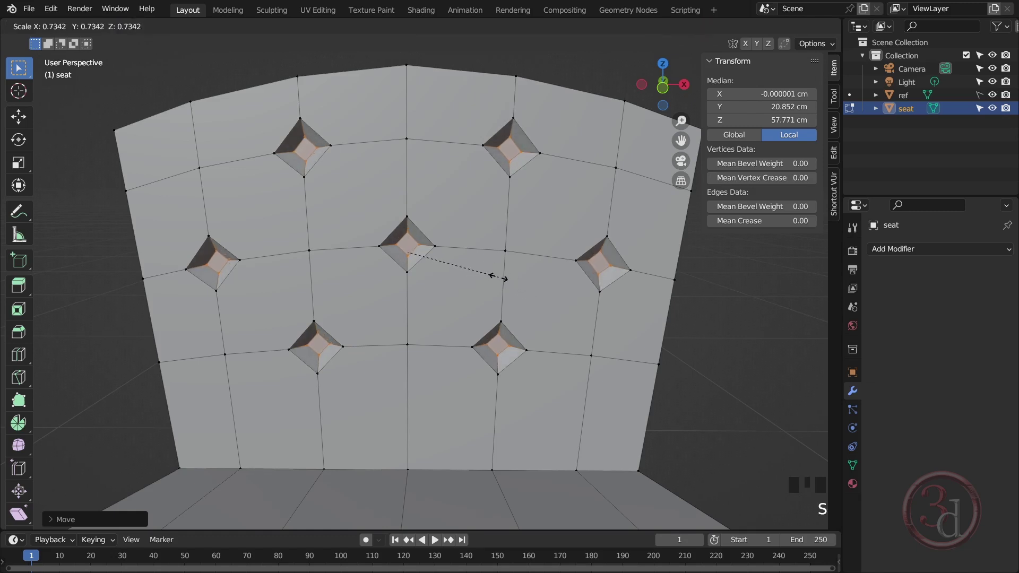
{"action": "left_click", "coordinate": [467, 275]}
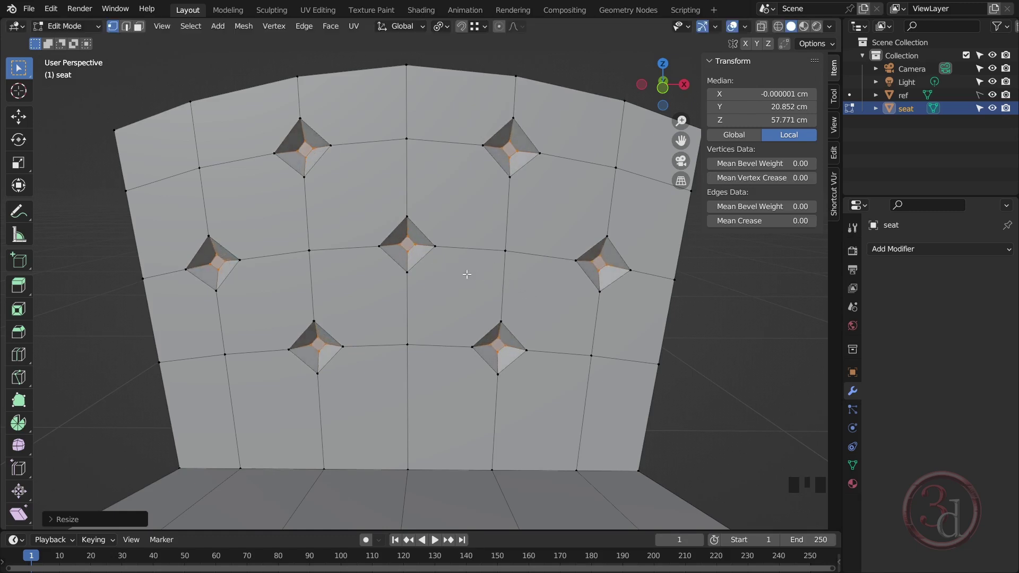
Move the seven recessed faces a further 0.56 cm or so back along Y, and set the pivot point to Median Point
{"action": "middle_click", "coordinate": [505, 287], "text": "alt"}
{"action": "middle_click_drag", "start_coordinate": [504, 288], "coordinate": [414, 306], "text": "alt"}
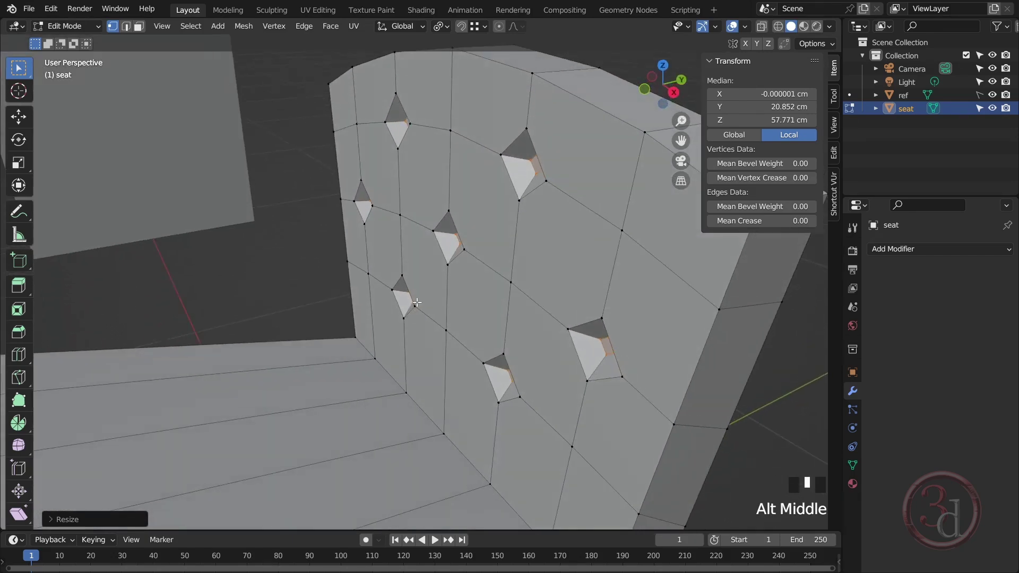
{"action": "key", "text": "g"}
{"action": "key", "text": "y"}
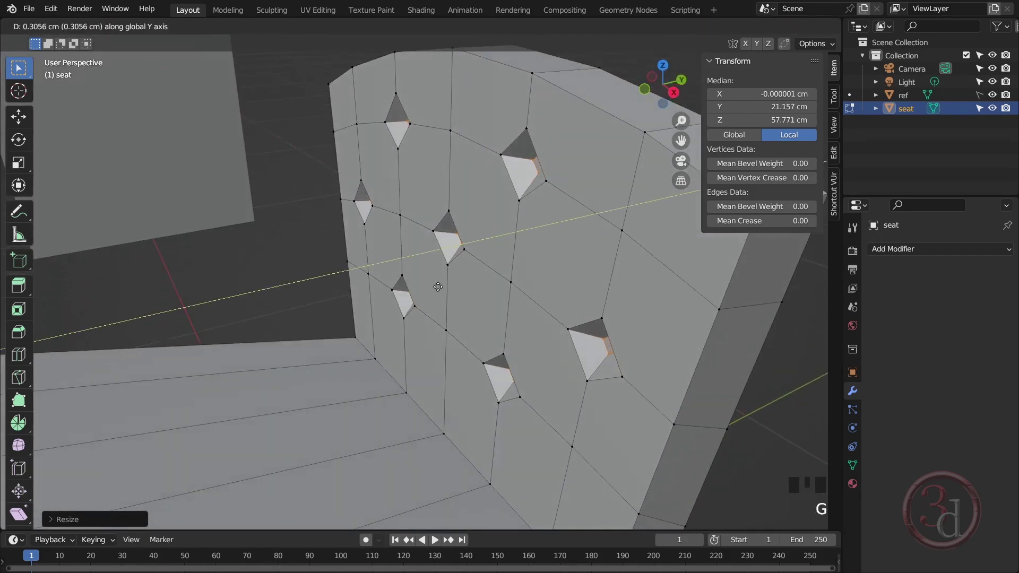
{"action": "left_click", "coordinate": [439, 288]}
{"action": "middle_click_drag", "start_coordinate": [435, 341], "coordinate": [515, 330], "text": "alt"}
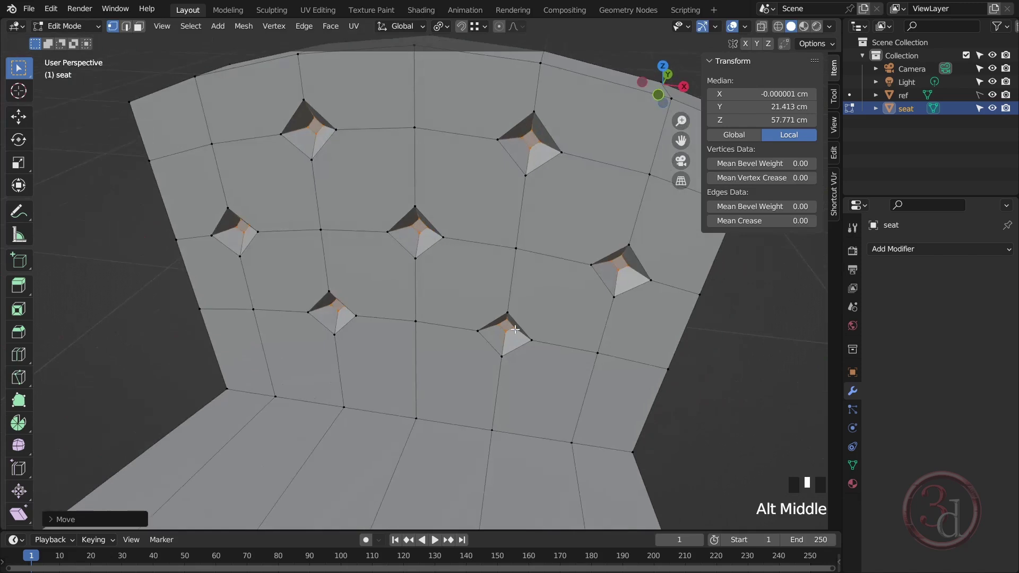
{"action": "left_click", "coordinate": [448, 27]}
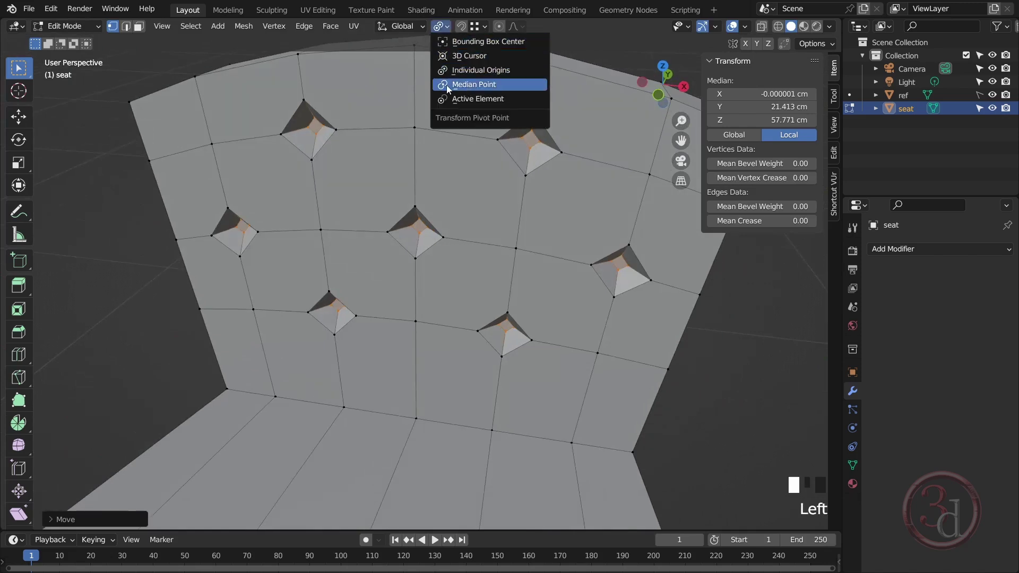
{"action": "left_click", "coordinate": [488, 88]}
Select the four vertices surrounding the central tuft and move them forward along Y by about 1 cm
{"action": "middle_click_drag", "start_coordinate": [414, 245], "coordinate": [619, 289], "text": "alt"}
{"action": "left_click", "coordinate": [389, 131]}
{"action": "left_click", "coordinate": [297, 263], "text": "shift"}
{"action": "left_click", "coordinate": [480, 230], "text": "shift"}
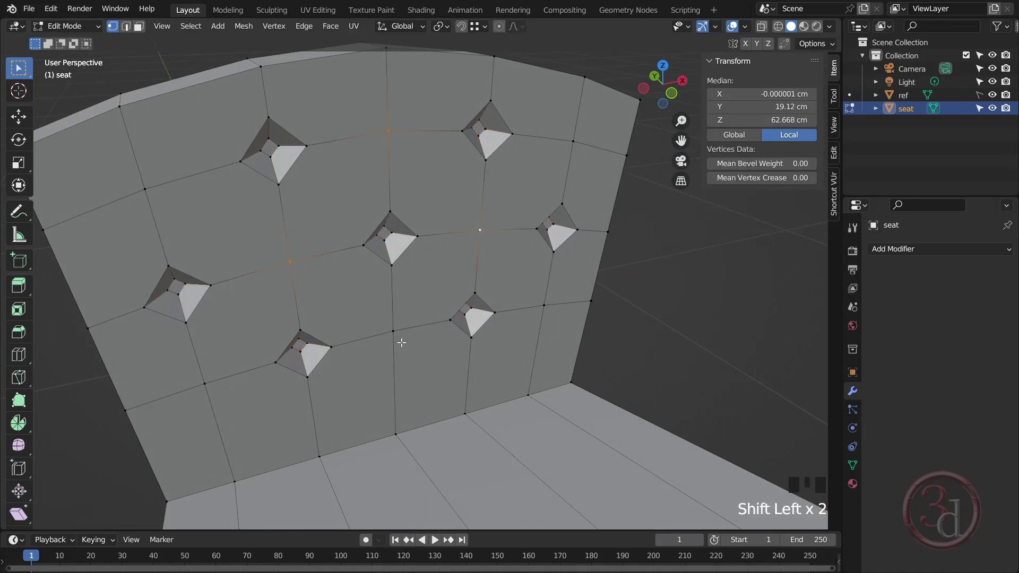
{"action": "middle_click_drag", "start_coordinate": [396, 337], "coordinate": [432, 319]}
{"action": "key", "text": "g"}
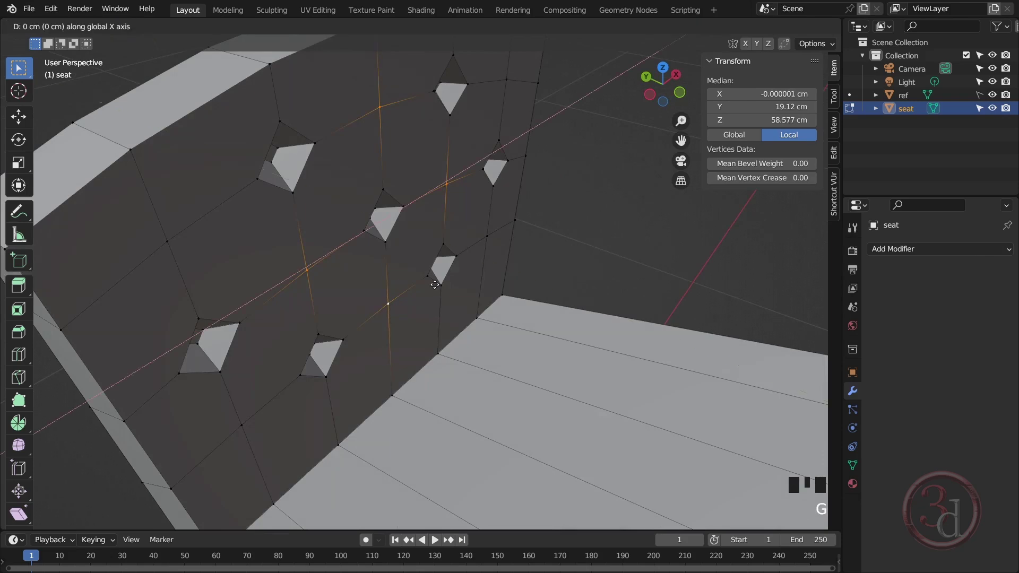
{"action": "key", "text": "y"}
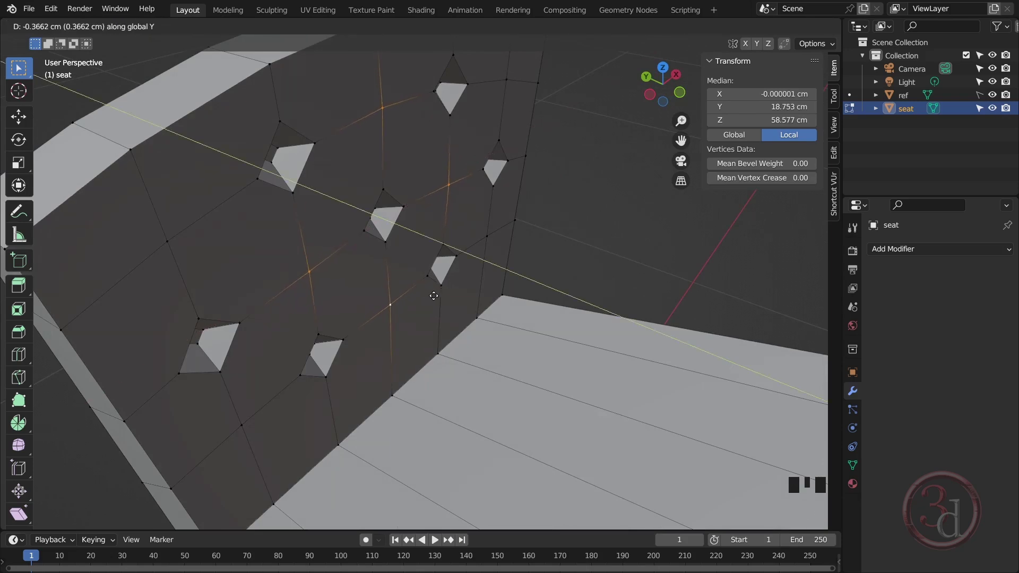
{"action": "left_click", "coordinate": [438, 297]}
Move the four vertices between the tufts forward along Y by about 1.3 cm more, and return to Object Mode
{"action": "scroll", "coordinate": [438, 297], "scroll_direction": "down", "scroll_amount": 2}
{"action": "middle_click_drag", "start_coordinate": [496, 257], "coordinate": [440, 256], "text": "alt"}
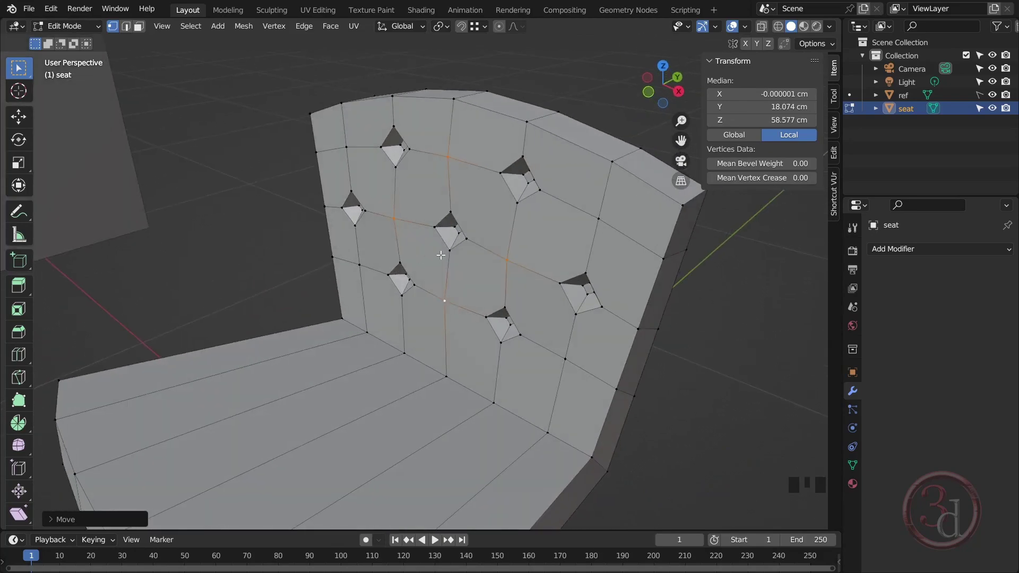
{"action": "key", "text": "g"}
{"action": "key", "text": "y"}
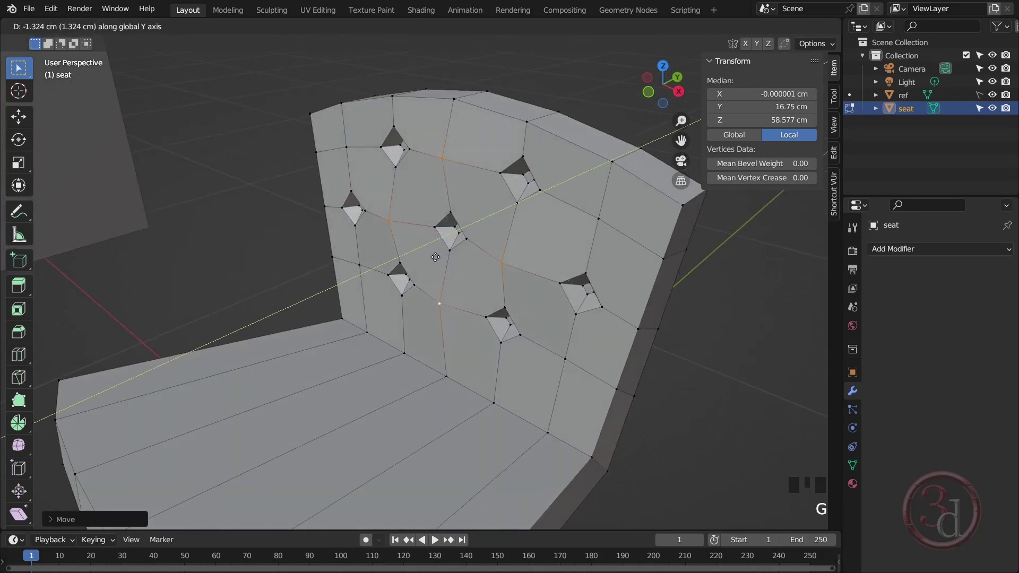
{"action": "left_click", "coordinate": [456, 261]}
{"action": "middle_click_drag", "start_coordinate": [456, 261], "coordinate": [401, 260], "text": "alt"}
{"action": "scroll", "coordinate": [487, 262], "scroll_direction": "down", "scroll_amount": 3}
{"action": "key", "text": "Tab"}
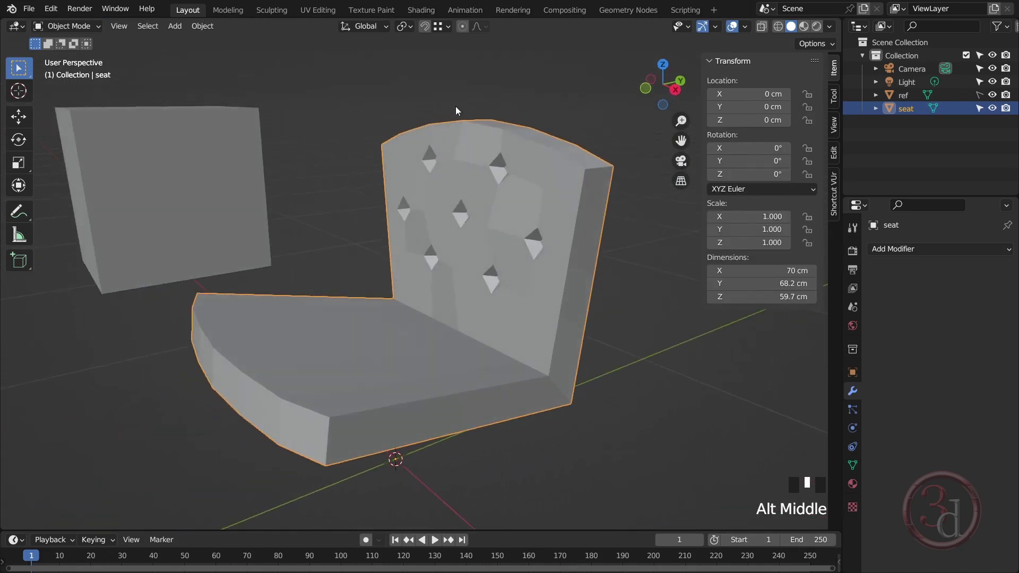
{"action": "middle_click_drag", "start_coordinate": [533, 215], "coordinate": [466, 303], "text": "alt"}
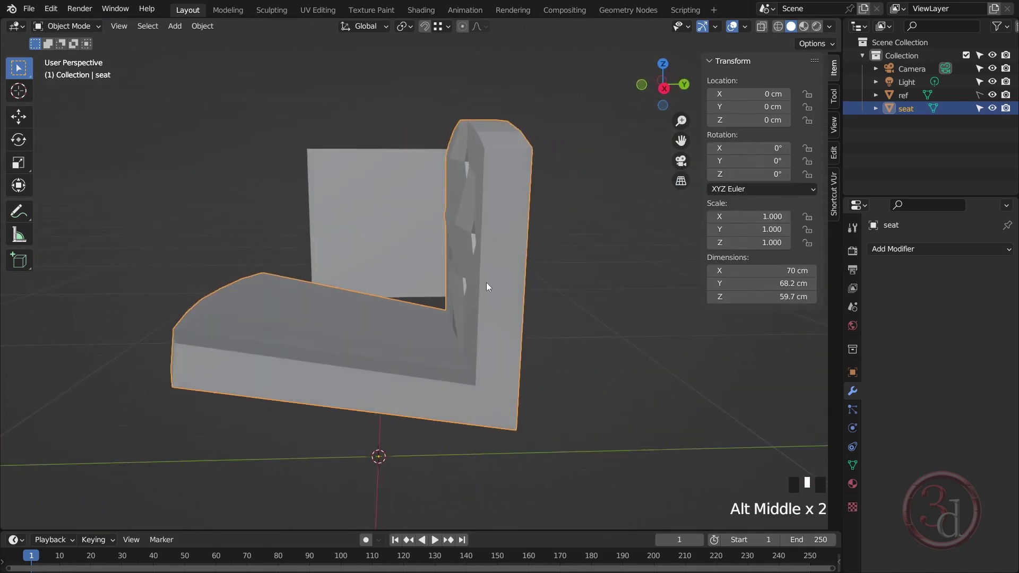
In the right-side wireframe view, select all backrest vertices including the joint and move them forward along Y by about 7.8 cm
{"action": "key", "text": "grave"}
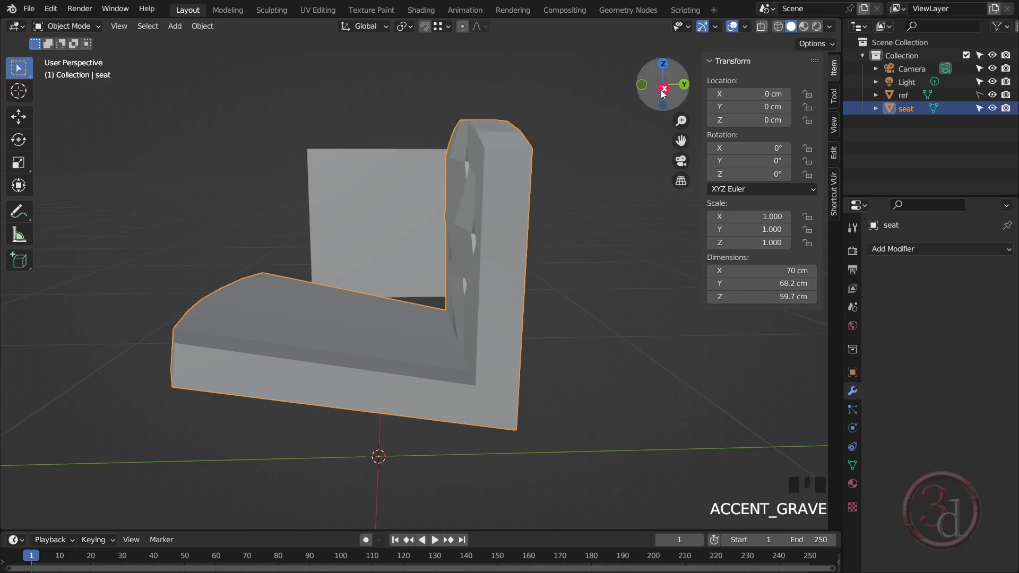
{"action": "left_click", "coordinate": [664, 88]}
{"action": "key", "text": "shift+z"}
{"action": "middle_click_drag", "start_coordinate": [462, 308], "coordinate": [451, 287]}
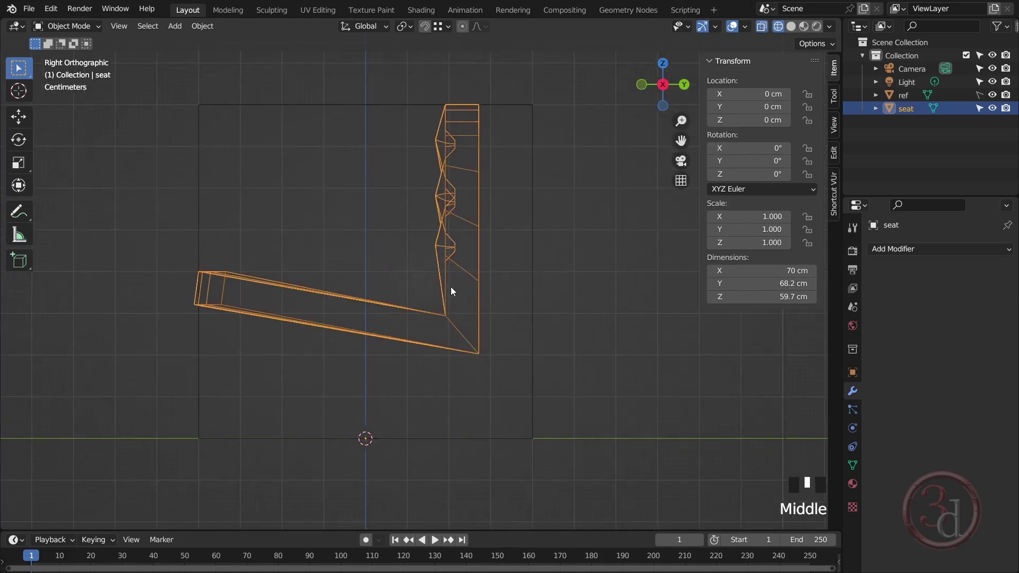
{"action": "key", "text": "Tab"}
{"action": "left_click", "coordinate": [537, 166]}
{"action": "left_click_drag", "start_coordinate": [418, 73], "coordinate": [531, 404]}
{"action": "key", "text": "g"}
{"action": "key", "text": "y"}
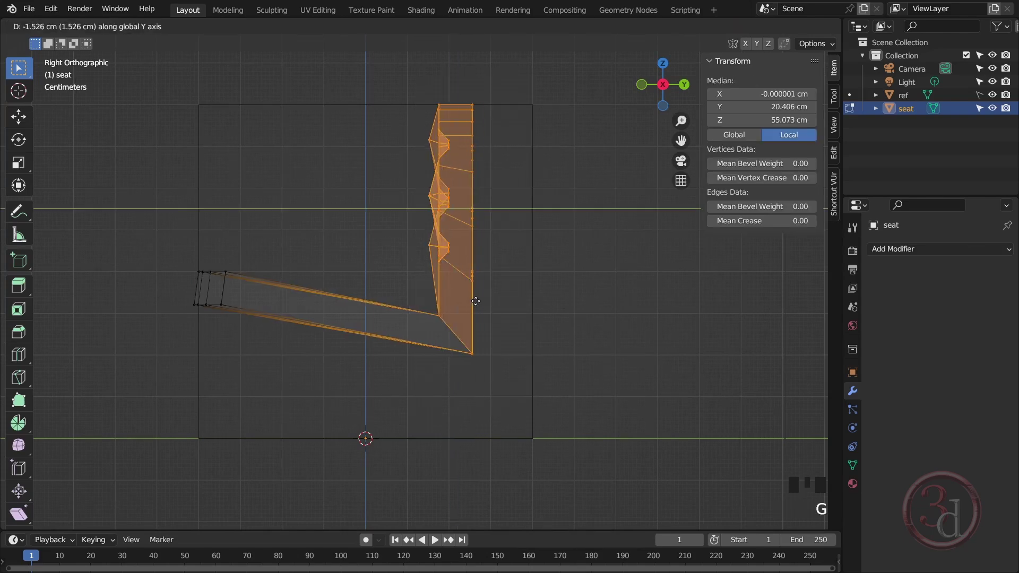
{"action": "left_click", "coordinate": [451, 308]}
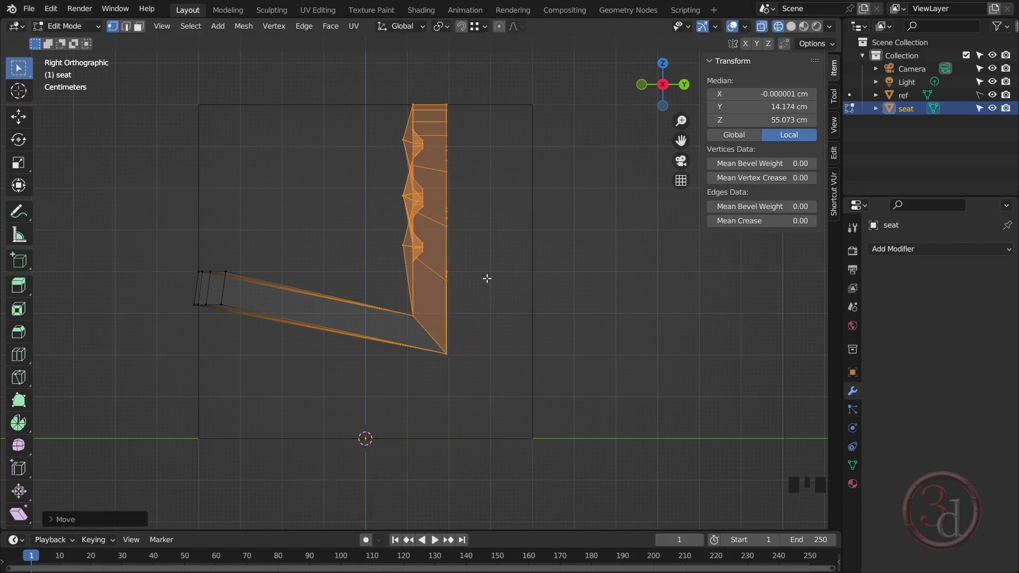
Rotate the backrest backward by about 20 degrees and move it back along Y by about 7.9 cm
{"action": "key", "text": "r"}
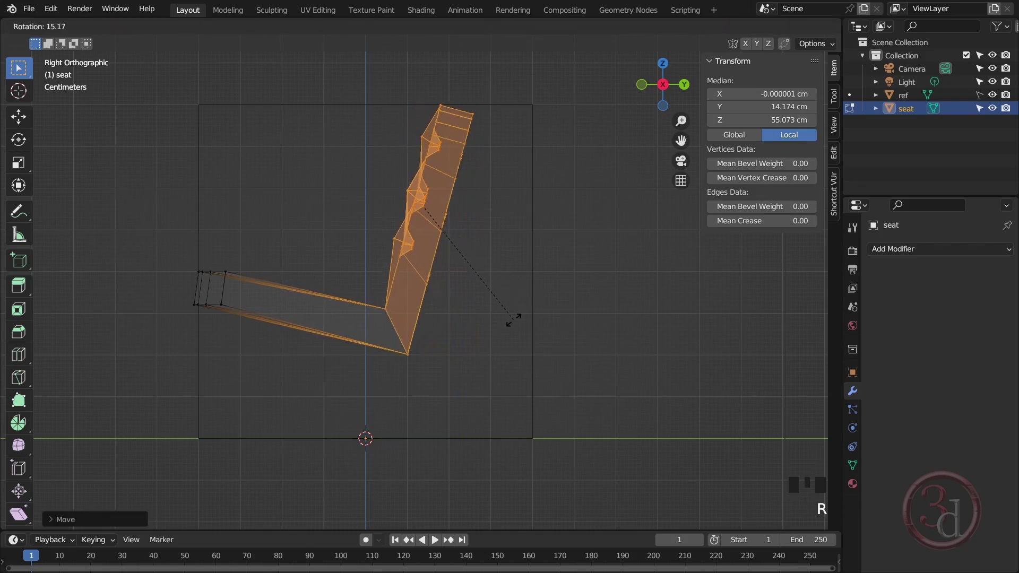
{"action": "left_click", "coordinate": [483, 292]}
{"action": "key", "text": "g"}
{"action": "key", "text": "y"}
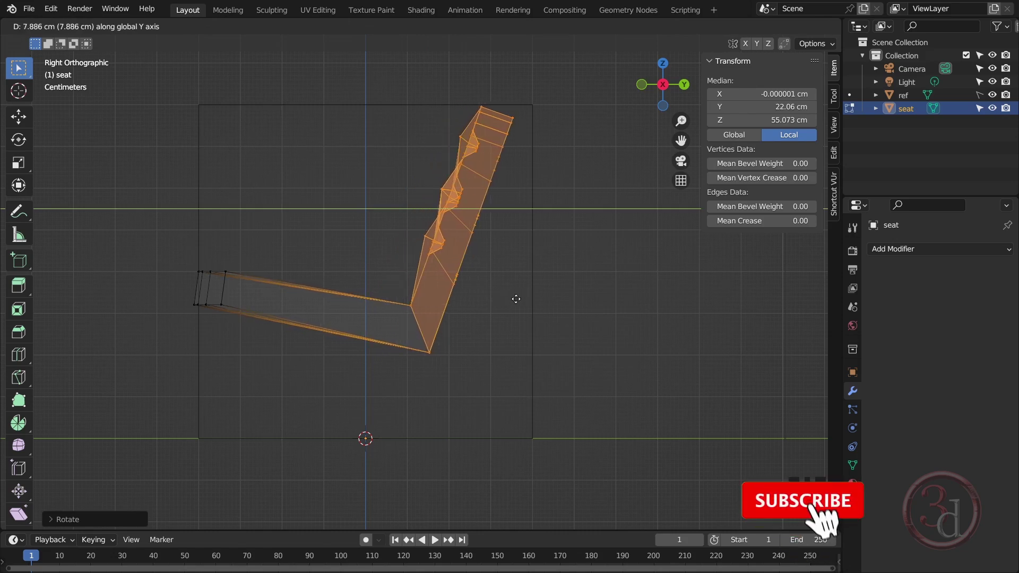
{"action": "left_click", "coordinate": [515, 297]}
Tilt the backrest backward by about 4 degrees more and move it back along Y by about 3 cm
{"action": "key", "text": "r"}
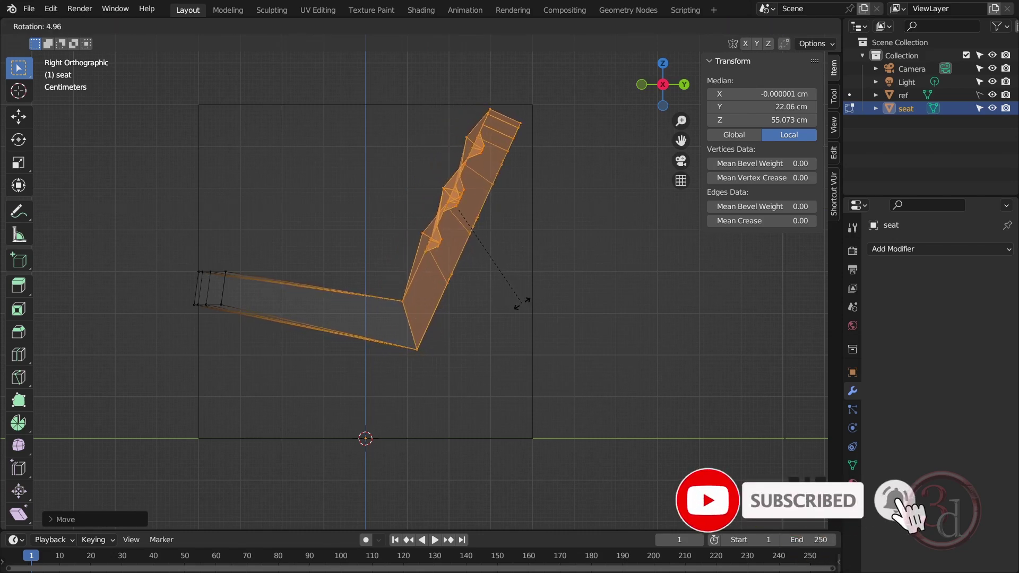
{"action": "left_click", "coordinate": [520, 300]}
{"action": "key", "text": "g"}
{"action": "key", "text": "y"}
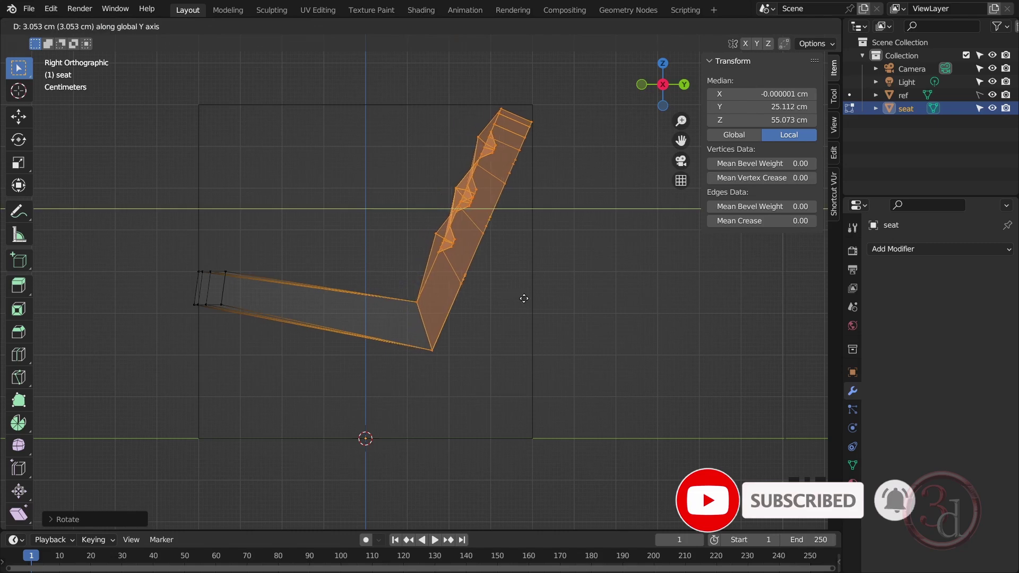
{"action": "left_click", "coordinate": [524, 298]}
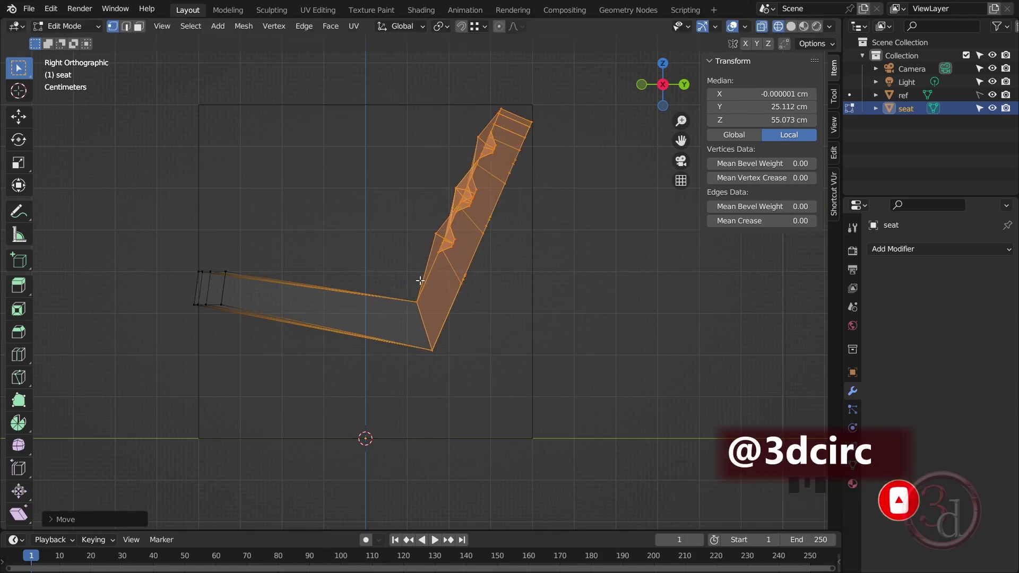
Move the seat-backrest joint vertices about 0.8 cm forward and 1.7 cm down, and return to solid shading in Object Mode
{"action": "left_click", "coordinate": [377, 271]}
{"action": "left_click_drag", "start_coordinate": [398, 273], "coordinate": [438, 368]}
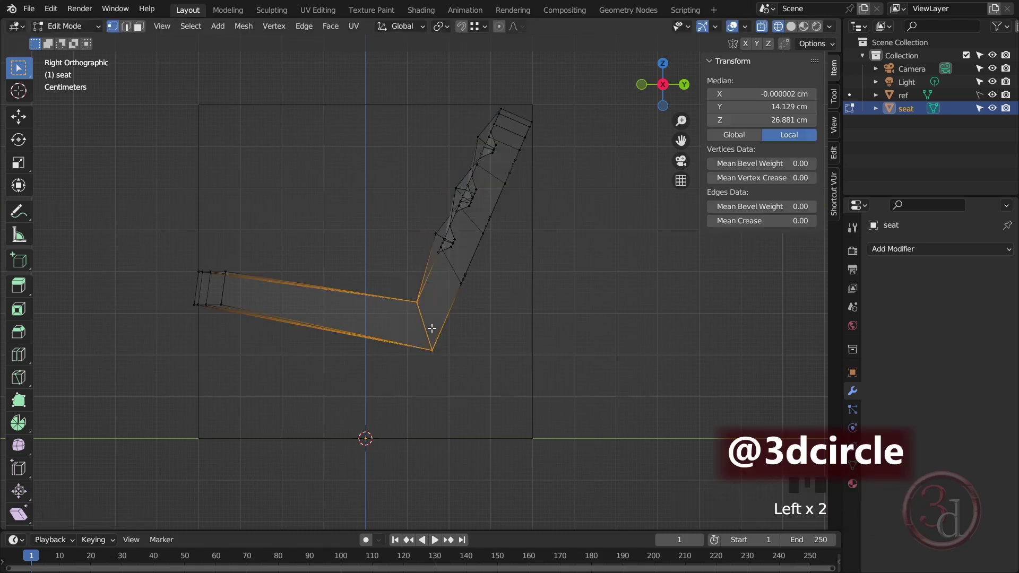
{"action": "key", "text": "g"}
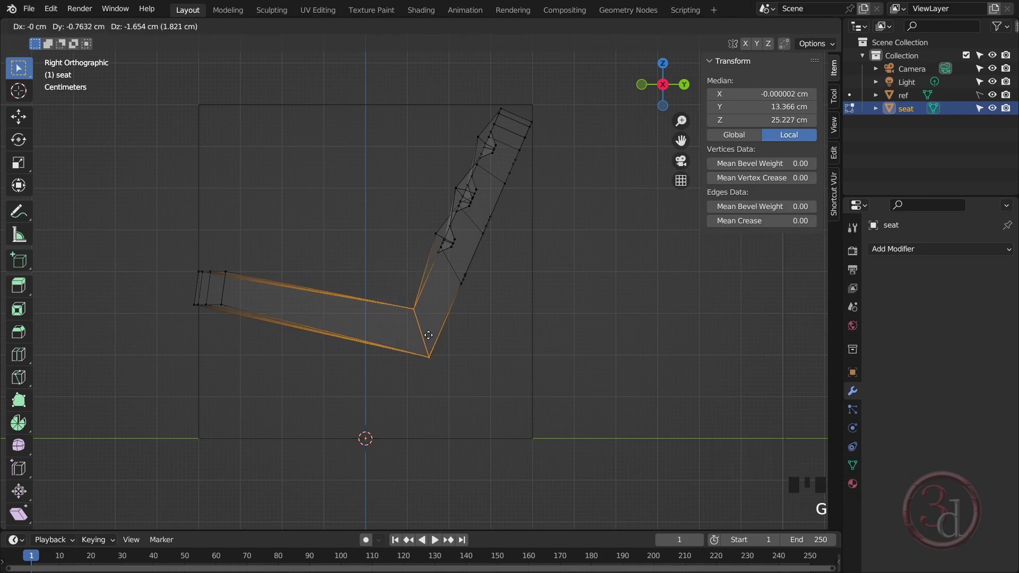
{"action": "left_click", "coordinate": [427, 336]}
{"action": "left_click", "coordinate": [454, 263]}
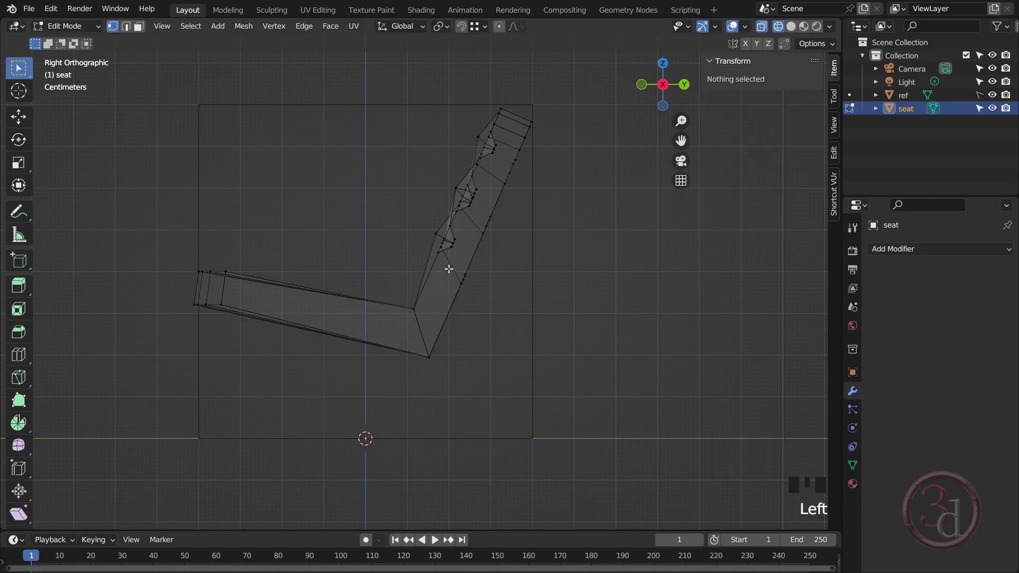
{"action": "middle_click_drag", "start_coordinate": [455, 264], "coordinate": [448, 326], "text": "alt"}
{"action": "key", "text": "z"}
{"action": "middle_click_drag", "start_coordinate": [605, 354], "coordinate": [492, 386], "text": "alt"}
{"action": "key", "text": "Tab"}
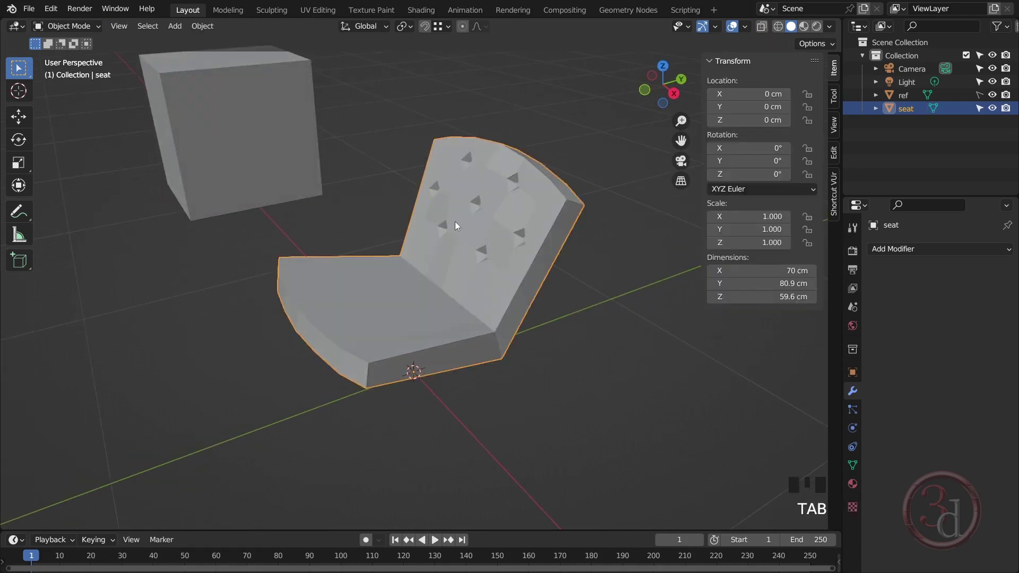
{"action": "middle_click_drag", "start_coordinate": [493, 261], "coordinate": [537, 310], "text": "alt"}
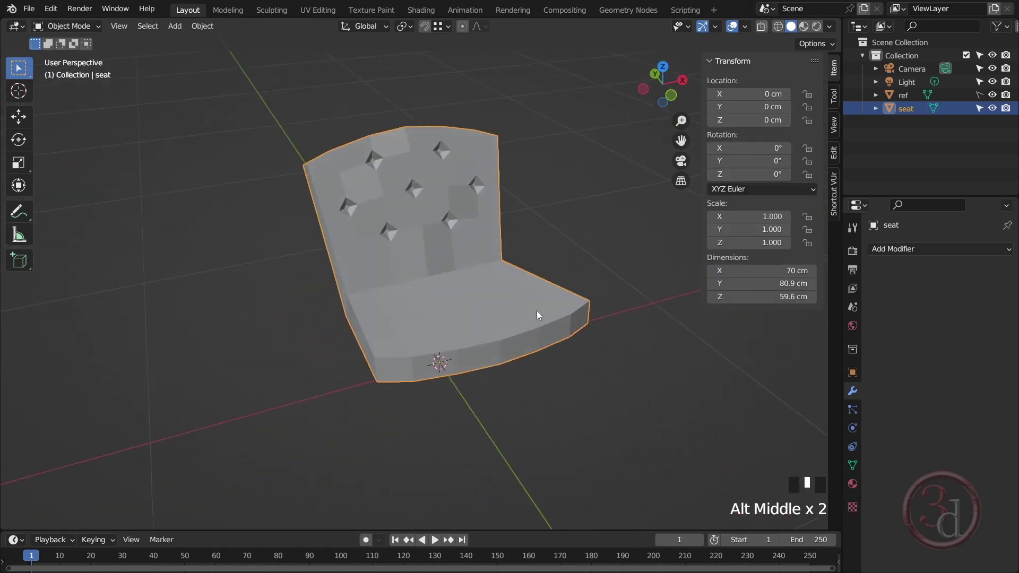
Add a Subdivision Surface modifier to the seat and set its viewport level to 2
{"action": "left_click", "coordinate": [888, 250]}
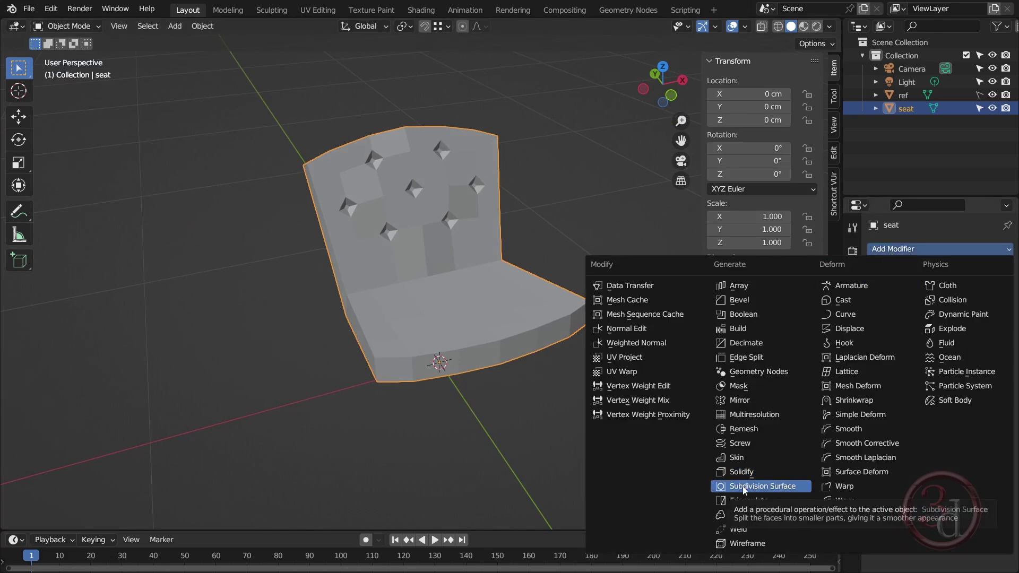
{"action": "left_click", "coordinate": [766, 486]}
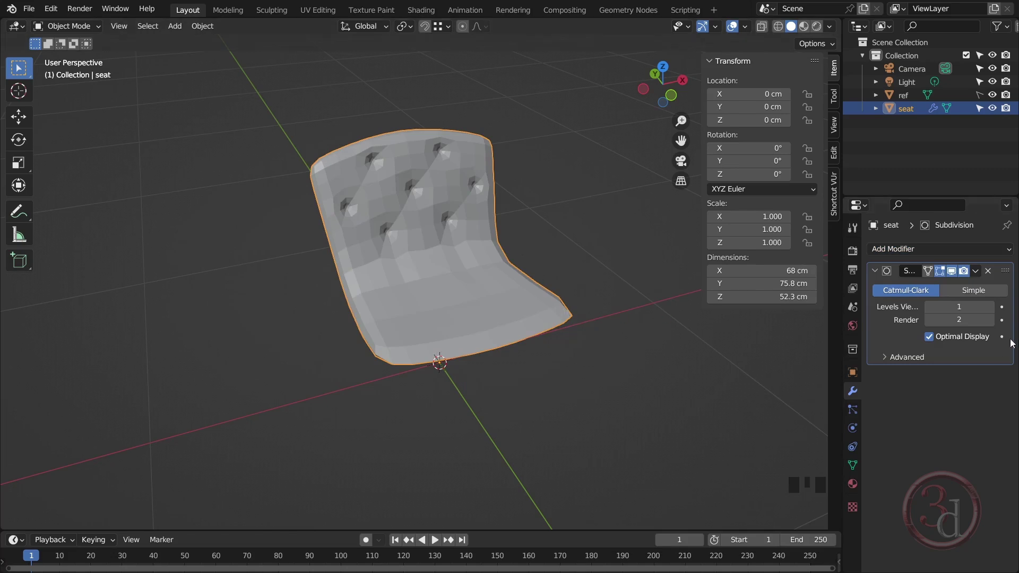
{"action": "left_click", "coordinate": [991, 306]}
{"action": "middle_click_drag", "start_coordinate": [463, 316], "coordinate": [490, 211], "text": "alt"}
Add a loop cut across the seat and slide it close to the seat's front edge
{"action": "key", "text": "Tab"}
{"action": "scroll", "coordinate": [488, 207], "scroll_direction": "up", "scroll_amount": 1}
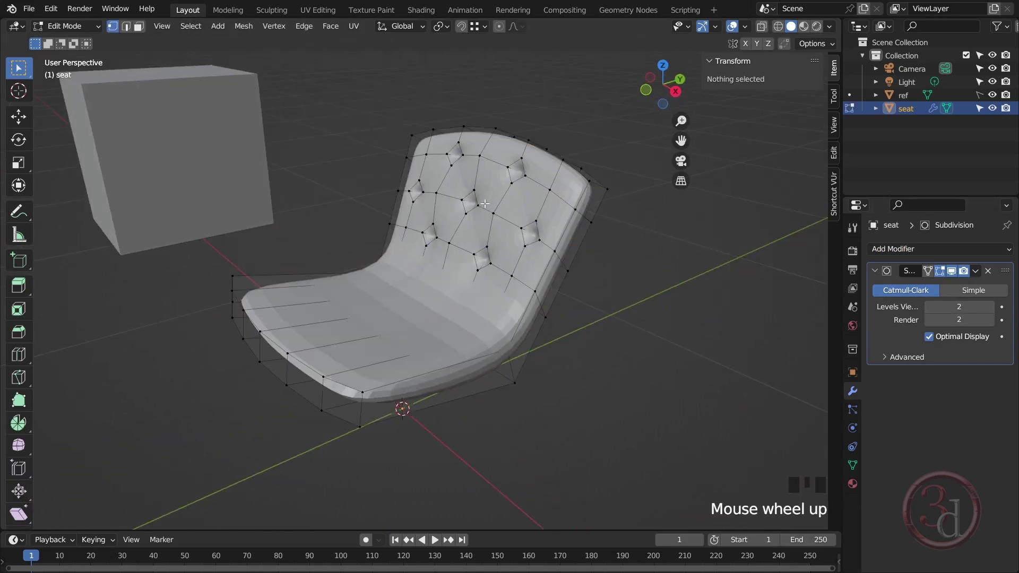
{"action": "middle_click_drag", "start_coordinate": [484, 263], "coordinate": [371, 260], "text": "alt"}
{"action": "key", "text": "ctrl+r"}
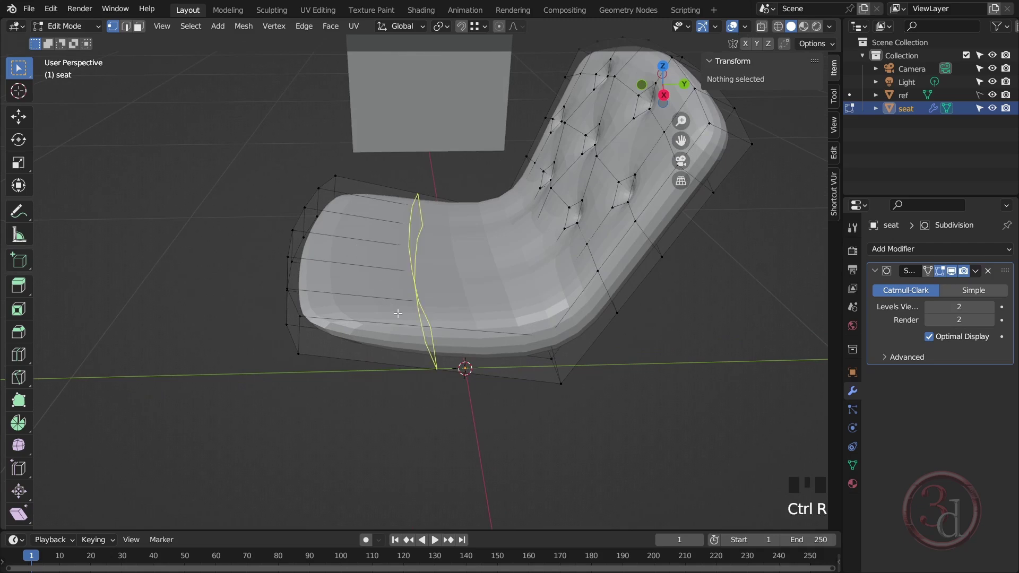
{"action": "left_click", "coordinate": [398, 313]}
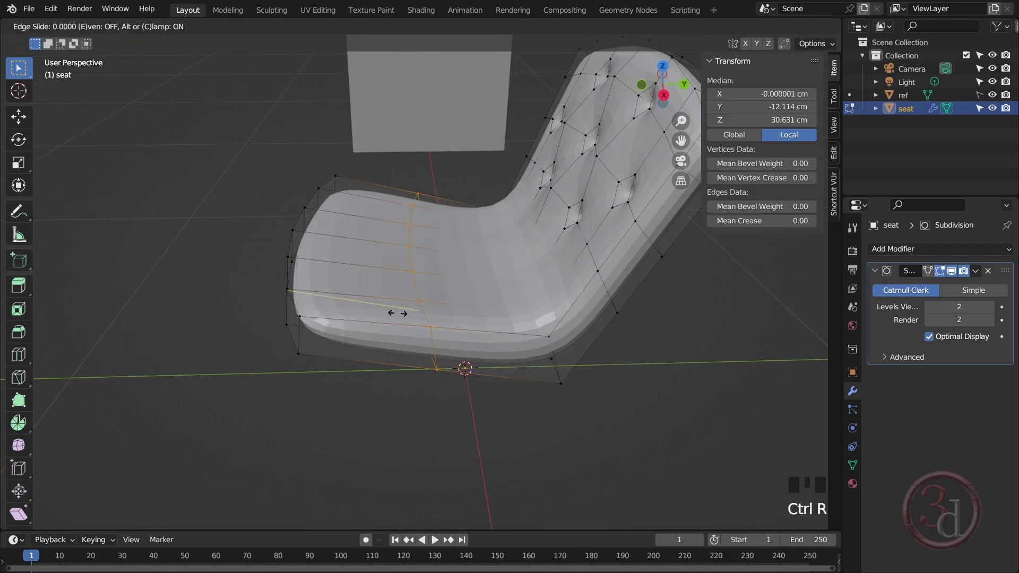
{"action": "left_click", "coordinate": [300, 318]}
{"action": "middle_click_drag", "start_coordinate": [380, 332], "coordinate": [550, 215], "text": "alt"}
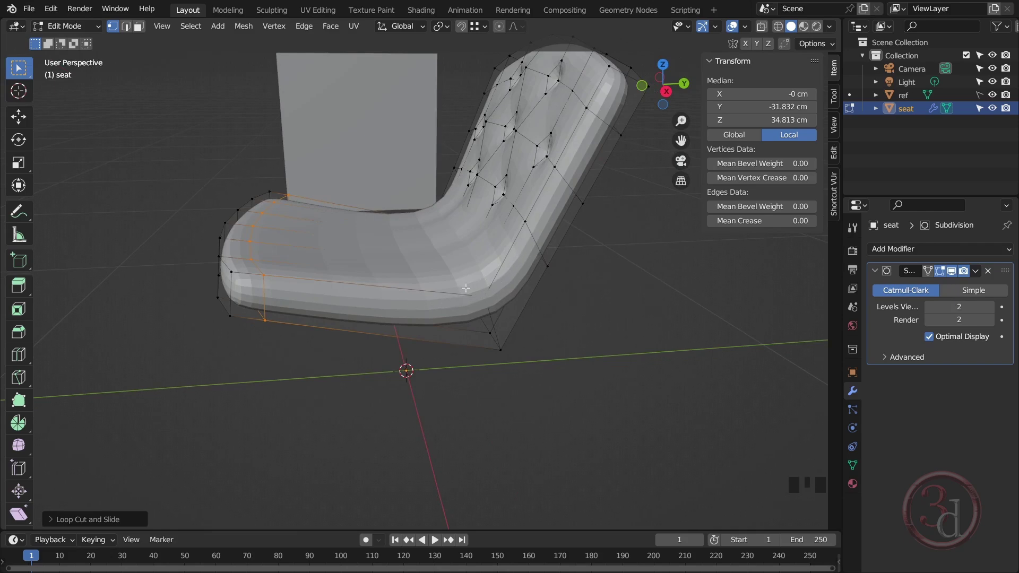
{"action": "mouse_move", "coordinate": [499, 296]}
{"action": "middle_mouse_down", "text": "alt"}
{"action": "mouse_move", "coordinate": [483, 303]}
{"action": "mouse_move", "coordinate": [506, 308]}
{"action": "middle_mouse_up", "text": "alt"}
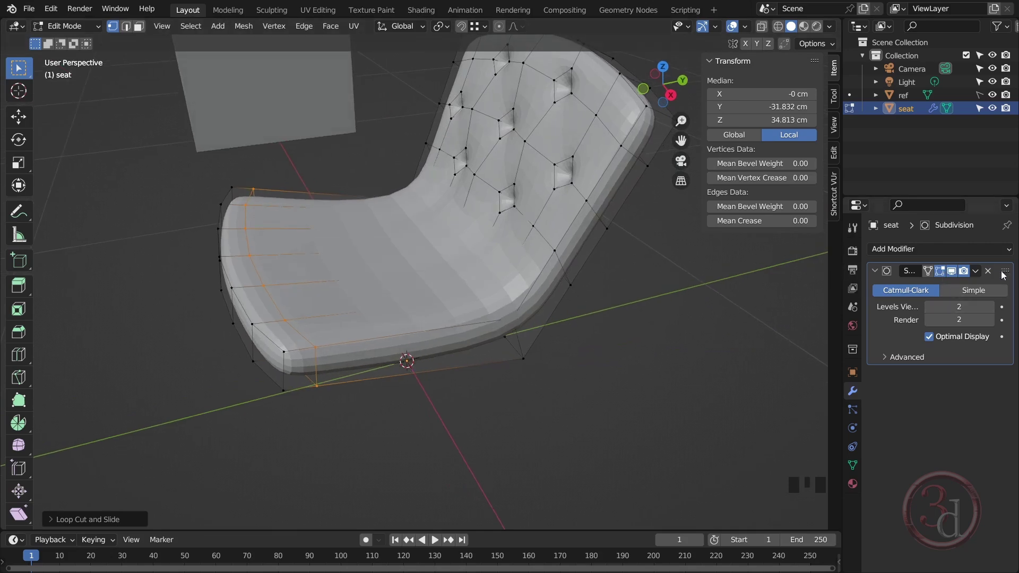
Bevel the edge loop at the seat-backrest joint with two segments, hiding the subdivision in Edit Mode while selecting it
{"action": "left_click", "coordinate": [939, 272]}
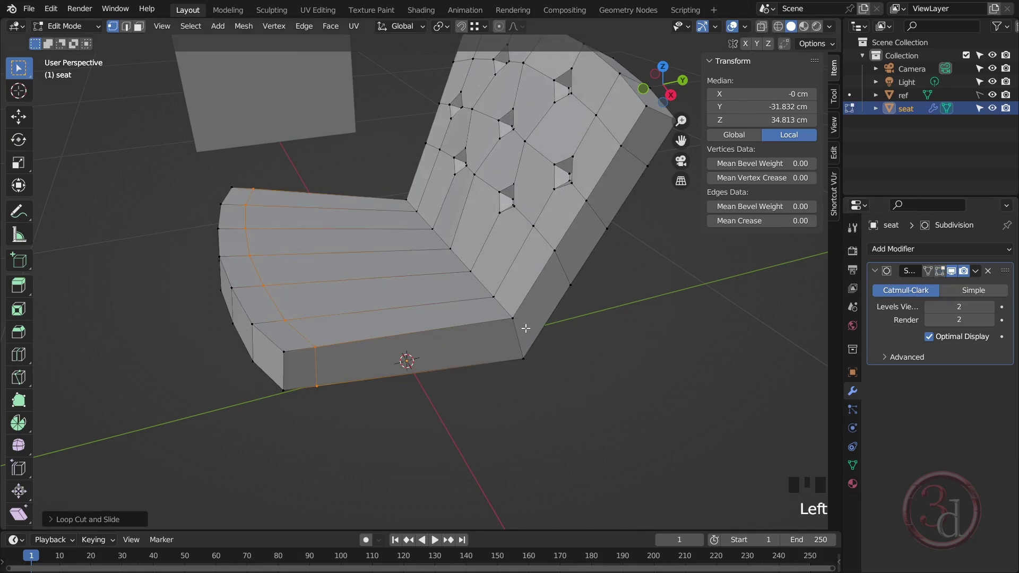
{"action": "left_click", "coordinate": [500, 311], "text": "alt"}
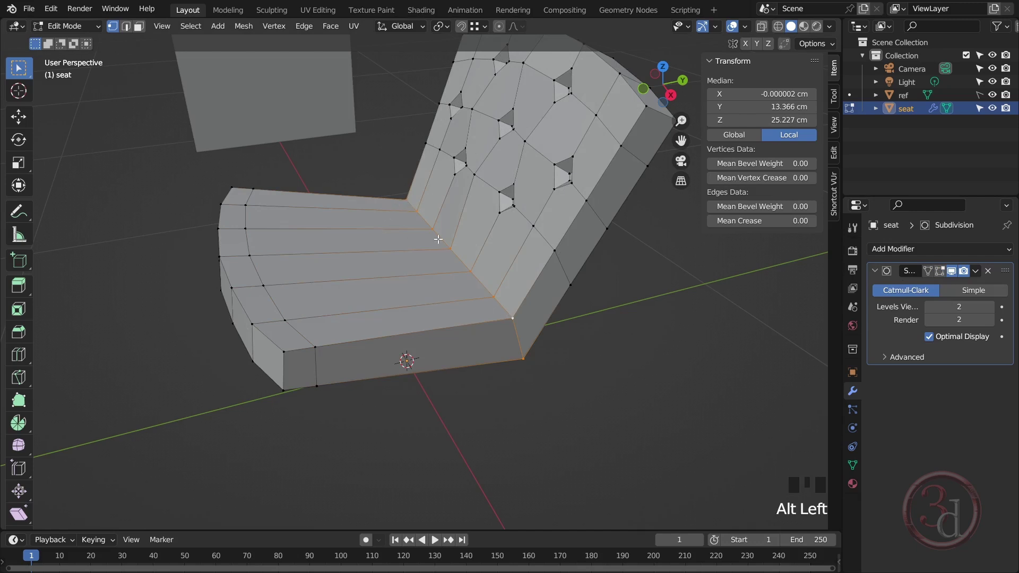
{"action": "mouse_move", "coordinate": [537, 360]}
{"action": "middle_mouse_down", "text": "alt"}
{"action": "mouse_move", "coordinate": [537, 332]}
{"action": "mouse_move", "coordinate": [544, 348]}
{"action": "middle_mouse_up", "text": "alt"}
{"action": "left_click", "coordinate": [938, 275]}
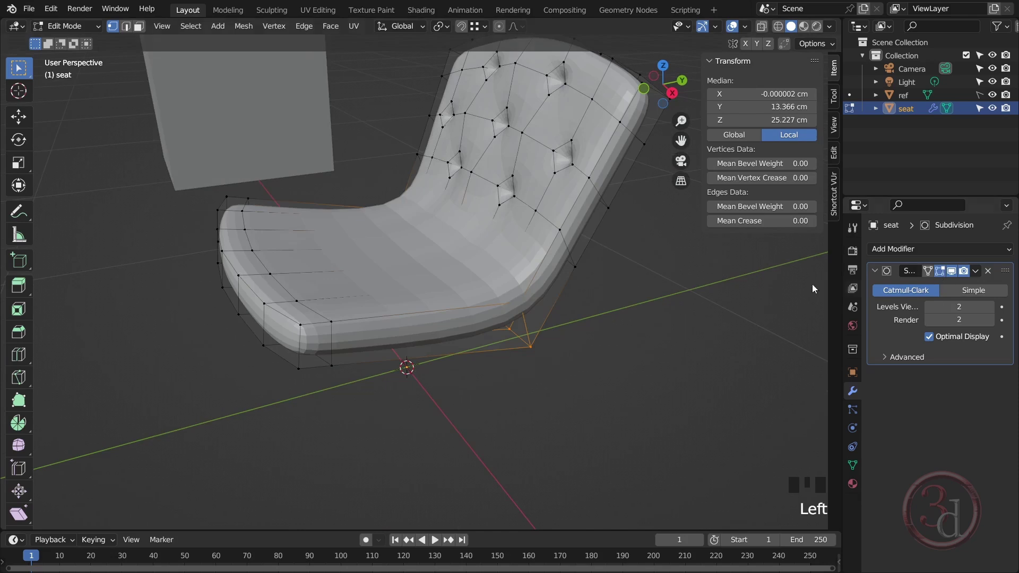
{"action": "scroll", "coordinate": [561, 331], "scroll_direction": "up", "scroll_amount": 2}
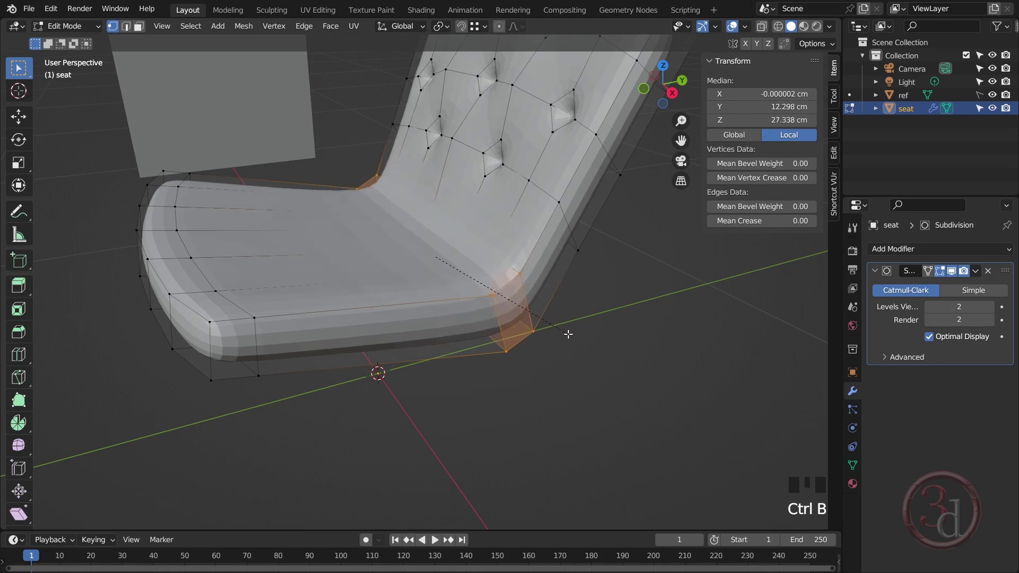
{"action": "scroll", "coordinate": [573, 336], "scroll_direction": "up", "scroll_amount": 1}
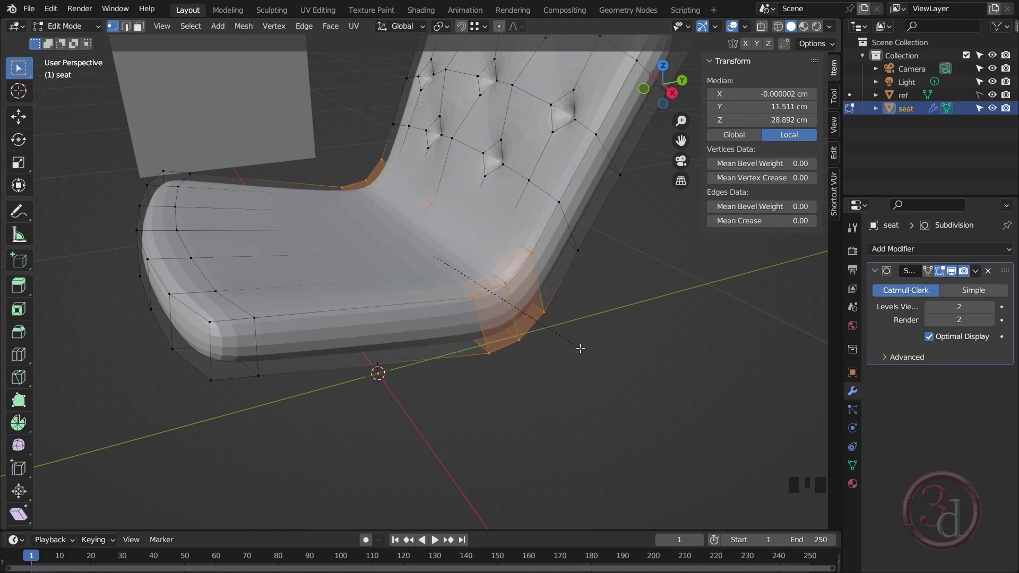
{"action": "left_click", "coordinate": [582, 348]}
{"action": "mouse_move", "coordinate": [583, 349]}
{"action": "middle_mouse_down", "text": "alt"}
{"action": "mouse_move", "coordinate": [562, 328]}
{"action": "mouse_move", "coordinate": [470, 302]}
{"action": "mouse_move", "coordinate": [588, 337]}
{"action": "middle_mouse_up", "text": "alt"}
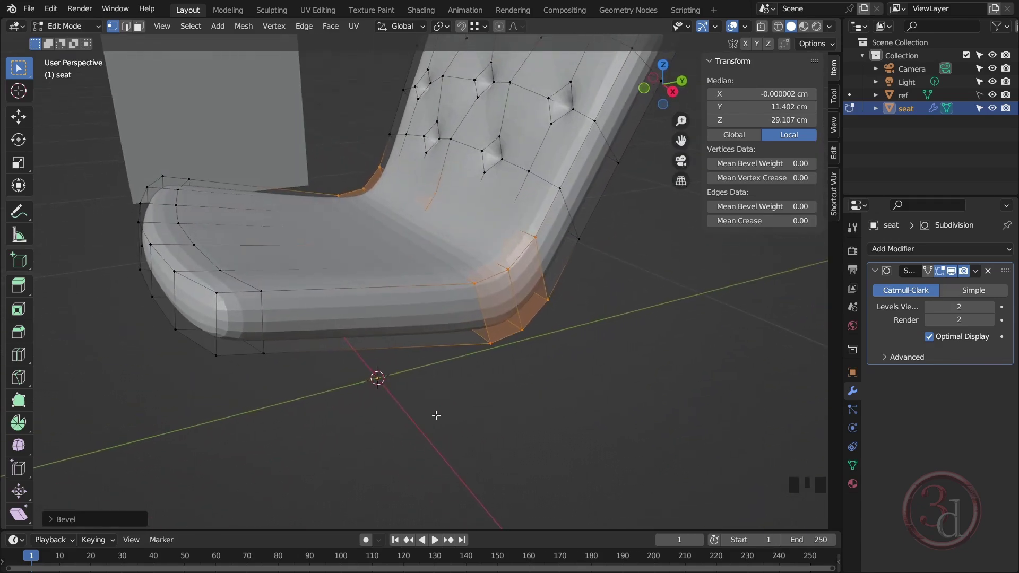
Set the joint bevel's width to 8 cm
{"action": "left_click", "coordinate": [79, 522]}
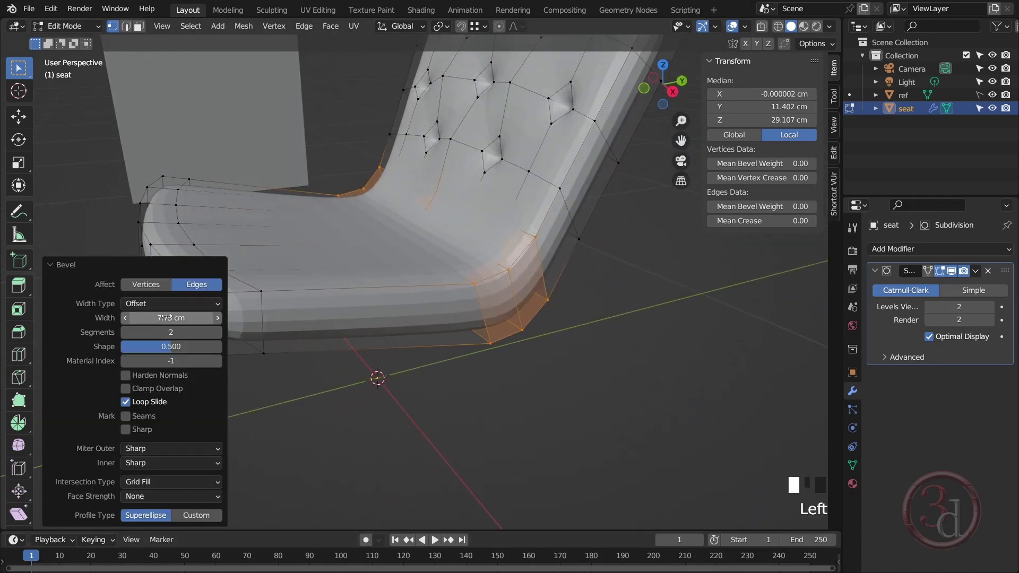
{"action": "mouse_move", "coordinate": [164, 318]}
{"action": "left_mouse_down"}
{"action": "mouse_move", "coordinate": [137, 318]}
{"action": "mouse_move", "coordinate": [150, 317]}
{"action": "left_mouse_up"}
{"action": "left_click", "coordinate": [214, 318]}
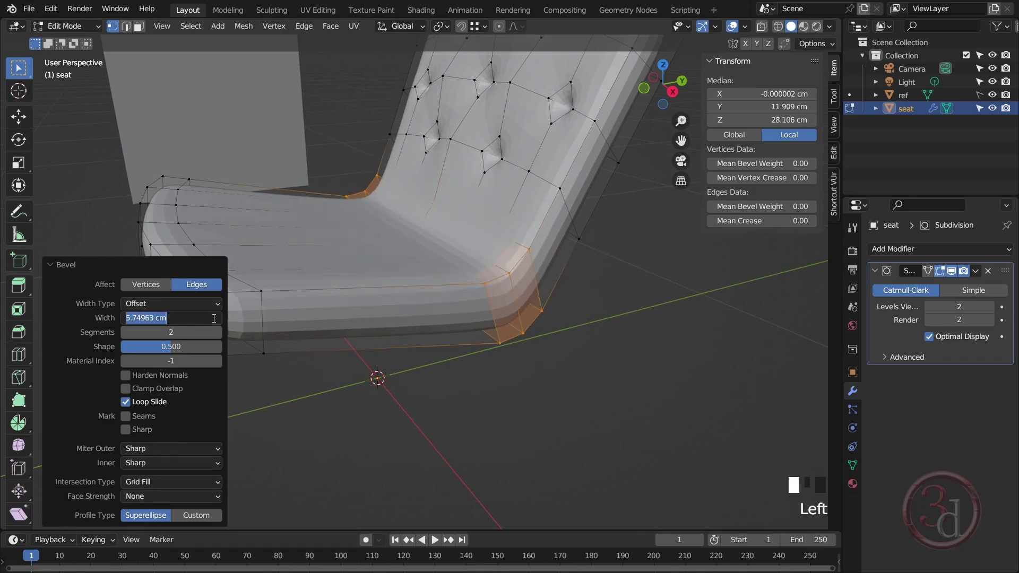
{"action": "type", "text": "8"}
{"action": "key", "text": "Return"}
{"action": "middle_click_drag", "start_coordinate": [531, 366], "coordinate": [567, 370]}
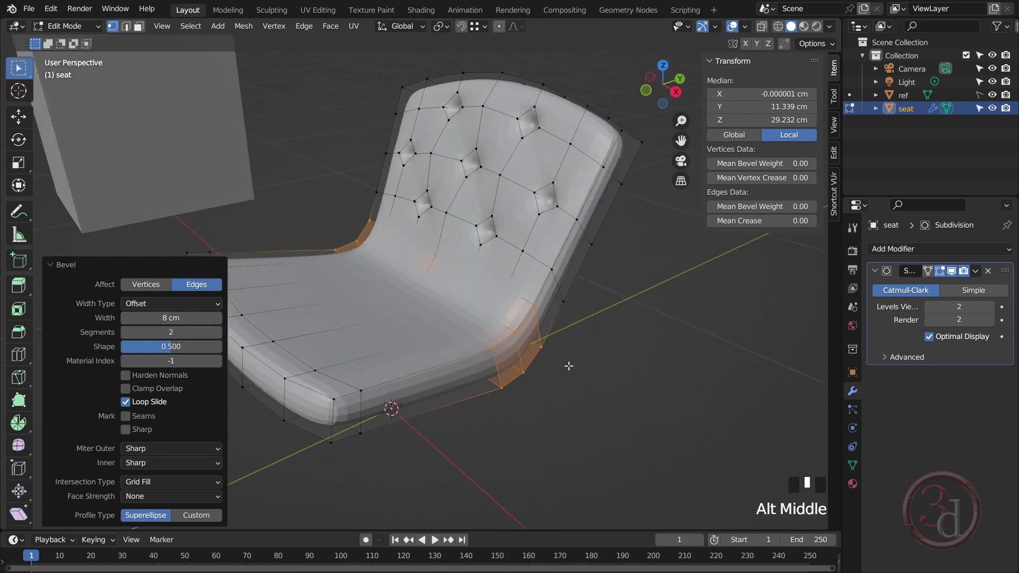
Add a loop cut around the shell's side thickness and slide it toward the underside with a factor of about -0.48
{"action": "left_click", "coordinate": [496, 391]}
{"action": "middle_click_drag", "start_coordinate": [496, 391], "coordinate": [340, 318], "text": "alt"}
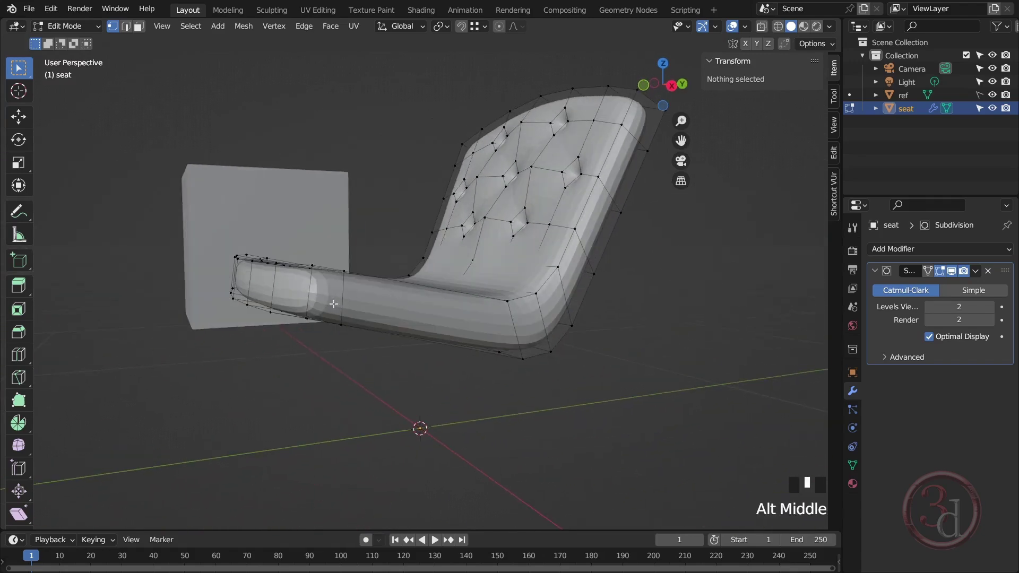
{"action": "key", "text": "ctrl+r"}
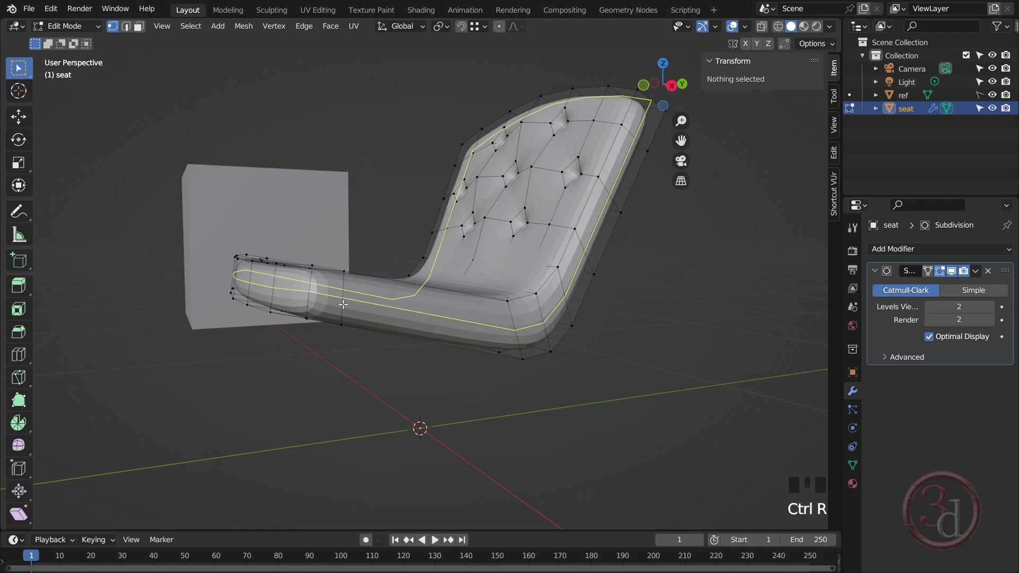
{"action": "left_click", "coordinate": [343, 304]}
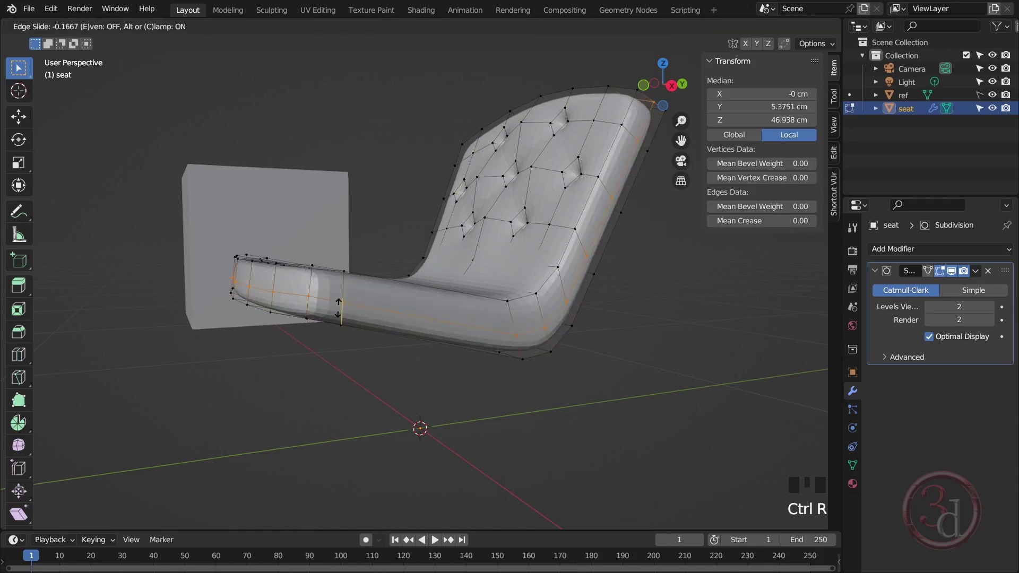
{"action": "left_click", "coordinate": [345, 318]}
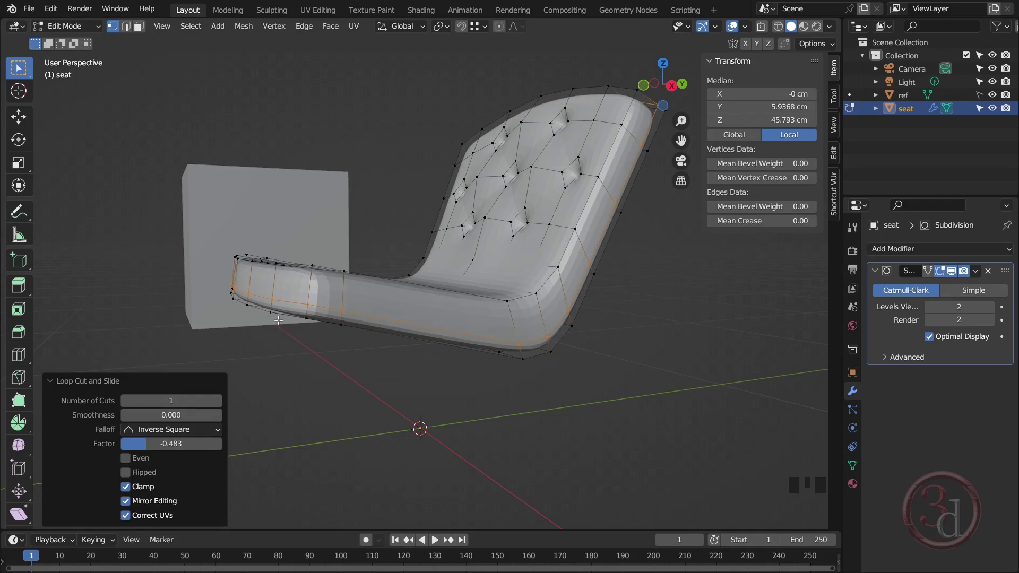
{"action": "middle_click_drag", "start_coordinate": [629, 241], "coordinate": [487, 282]}
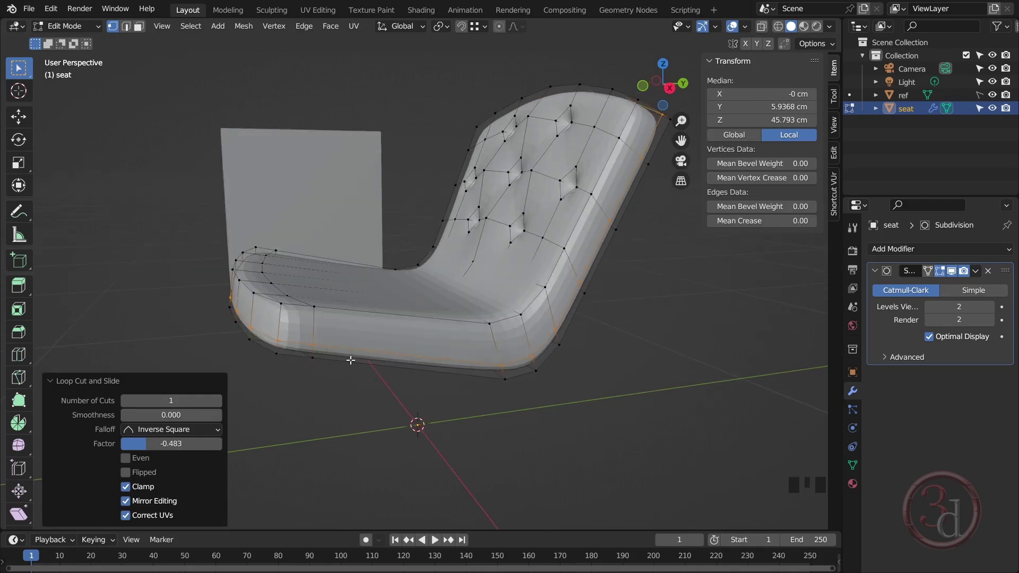
Select the three middle columns of vertices on the seat's front edge and lower them about 3.2 cm along Z
{"action": "middle_click_drag", "start_coordinate": [349, 361], "coordinate": [458, 451], "text": "alt"}
{"action": "left_click_drag", "start_coordinate": [349, 424], "coordinate": [519, 486]}
{"action": "middle_click_drag", "start_coordinate": [493, 471], "coordinate": [481, 319], "text": "alt"}
{"action": "key", "text": "z"}
{"action": "left_click_drag", "start_coordinate": [385, 294], "coordinate": [517, 390]}
{"action": "key", "text": "z"}
{"action": "mouse_move", "coordinate": [510, 365]}
{"action": "middle_mouse_down", "text": "alt"}
{"action": "mouse_move", "coordinate": [492, 314]}
{"action": "mouse_move", "coordinate": [444, 324]}
{"action": "middle_mouse_up", "text": "alt"}
{"action": "scroll", "coordinate": [480, 317], "scroll_direction": "up", "scroll_amount": 2}
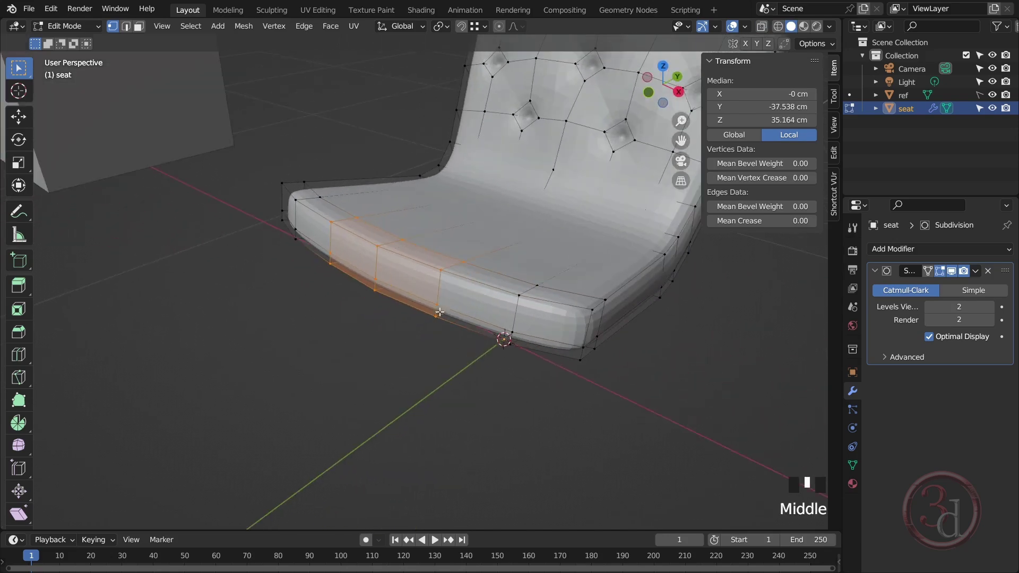
{"action": "key", "text": "g"}
{"action": "key", "text": "z"}
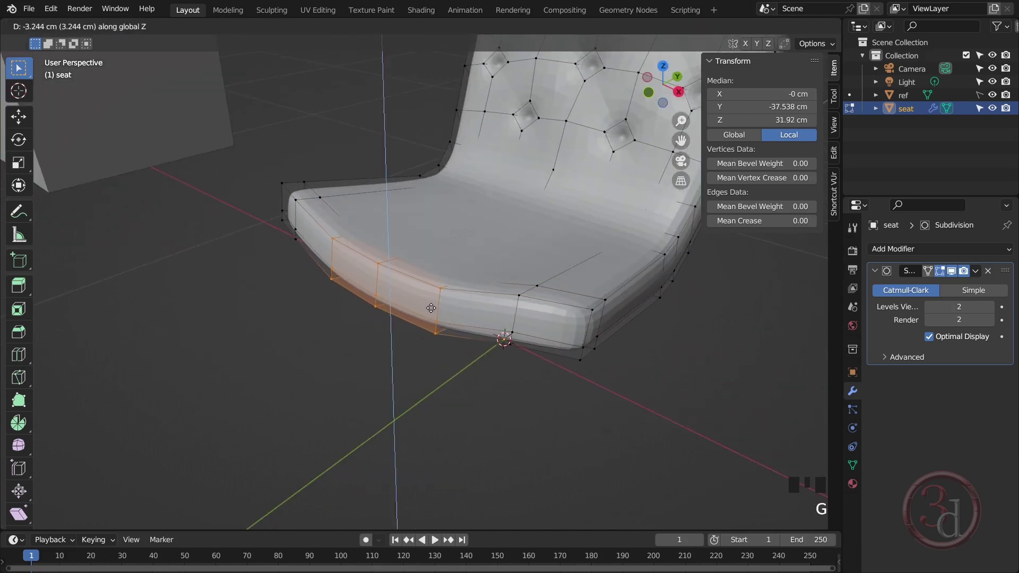
{"action": "left_click", "coordinate": [431, 308]}
Select only the centre column of vertices on the seat's front edge and lower it slightly along Z
{"action": "mouse_move", "coordinate": [435, 314]}
{"action": "middle_mouse_down", "text": "alt"}
{"action": "mouse_move", "coordinate": [504, 396]}
{"action": "mouse_move", "coordinate": [459, 410]}
{"action": "mouse_move", "coordinate": [470, 418]}
{"action": "middle_mouse_up", "text": "alt"}
{"action": "key", "text": "z"}
{"action": "left_click", "coordinate": [469, 419]}
{"action": "left_click_drag", "start_coordinate": [417, 284], "coordinate": [468, 388]}
{"action": "key", "text": "z"}
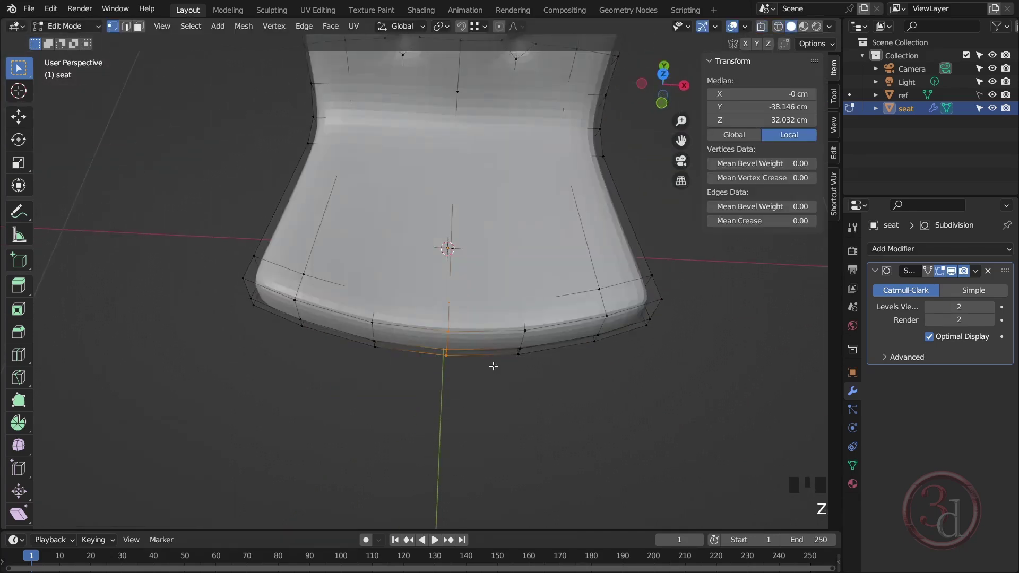
{"action": "middle_click_drag", "start_coordinate": [497, 366], "coordinate": [465, 295], "text": "alt"}
{"action": "key", "text": "g"}
{"action": "key", "text": "z"}
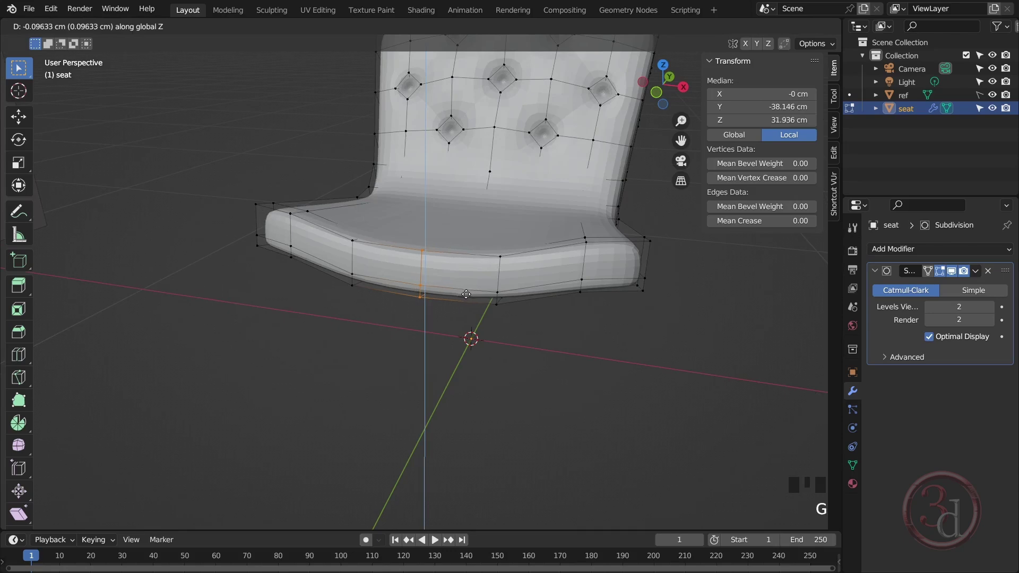
{"action": "left_click", "coordinate": [468, 300]}
Select the front corner vertices on both sides of the seat, raise them about 1.2 cm along Z, and return to Object Mode
{"action": "middle_click_drag", "start_coordinate": [468, 300], "coordinate": [342, 328], "text": "alt"}
{"action": "key", "text": "z"}
{"action": "left_click_drag", "start_coordinate": [214, 227], "coordinate": [276, 340]}
{"action": "mouse_move", "coordinate": [478, 335]}
{"action": "middle_mouse_down"}
{"action": "mouse_move", "coordinate": [505, 334]}
{"action": "mouse_move", "coordinate": [471, 346]}
{"action": "mouse_move", "coordinate": [400, 341]}
{"action": "mouse_move", "coordinate": [522, 334]}
{"action": "mouse_move", "coordinate": [443, 352]}
{"action": "mouse_move", "coordinate": [505, 368]}
{"action": "mouse_move", "coordinate": [381, 345]}
{"action": "middle_mouse_up"}
{"action": "key", "text": "z"}
{"action": "left_click_drag", "start_coordinate": [414, 389], "coordinate": [348, 298], "text": "shift"}
{"action": "middle_click_drag", "start_coordinate": [347, 298], "coordinate": [518, 306], "text": "alt"}
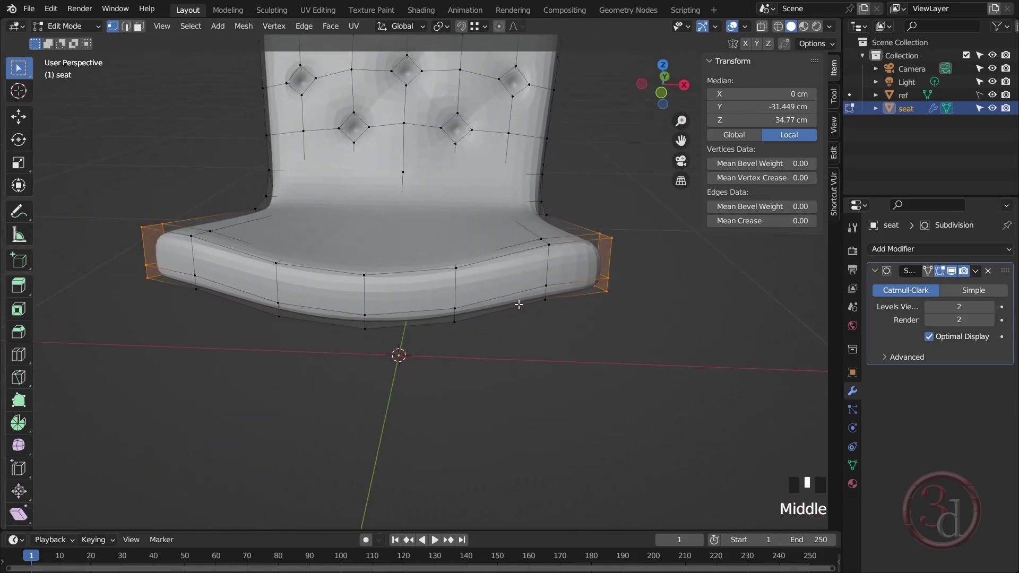
{"action": "key", "text": "g"}
{"action": "key", "text": "z"}
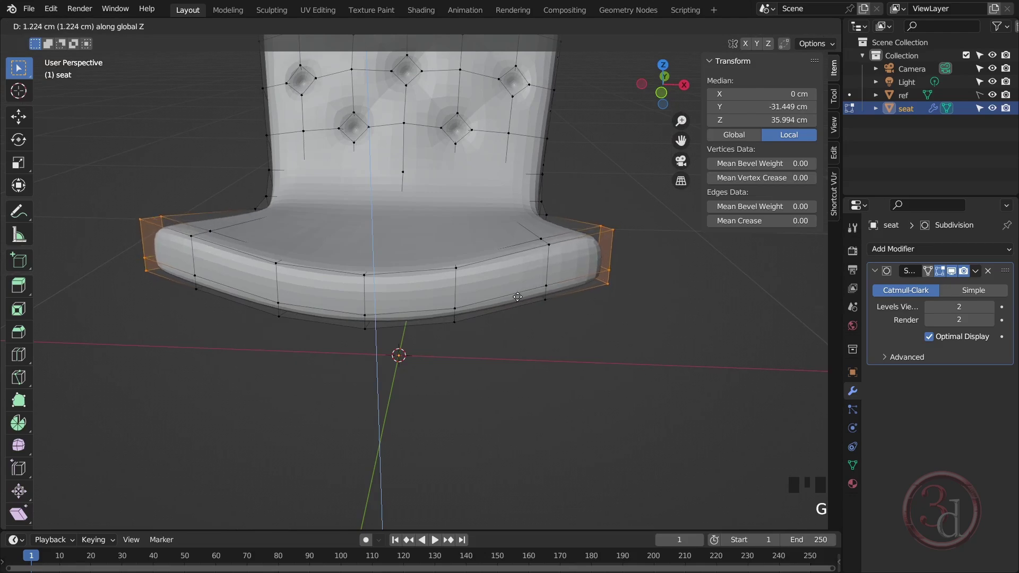
{"action": "left_click", "coordinate": [517, 298]}
{"action": "key", "text": "Tab"}
Add a 32-vertex mesh circle at the origin and scale it to about 0.034, giving a diameter of about 6.9 cm
{"action": "middle_click_drag", "start_coordinate": [540, 329], "coordinate": [415, 295], "text": "alt"}
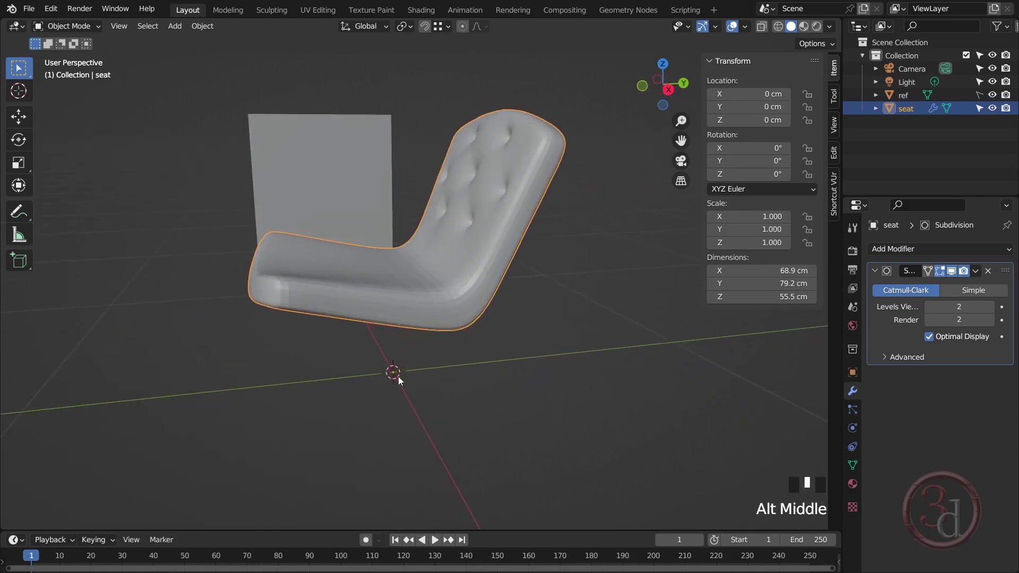
{"action": "middle_click_drag", "start_coordinate": [491, 439], "coordinate": [416, 363]}
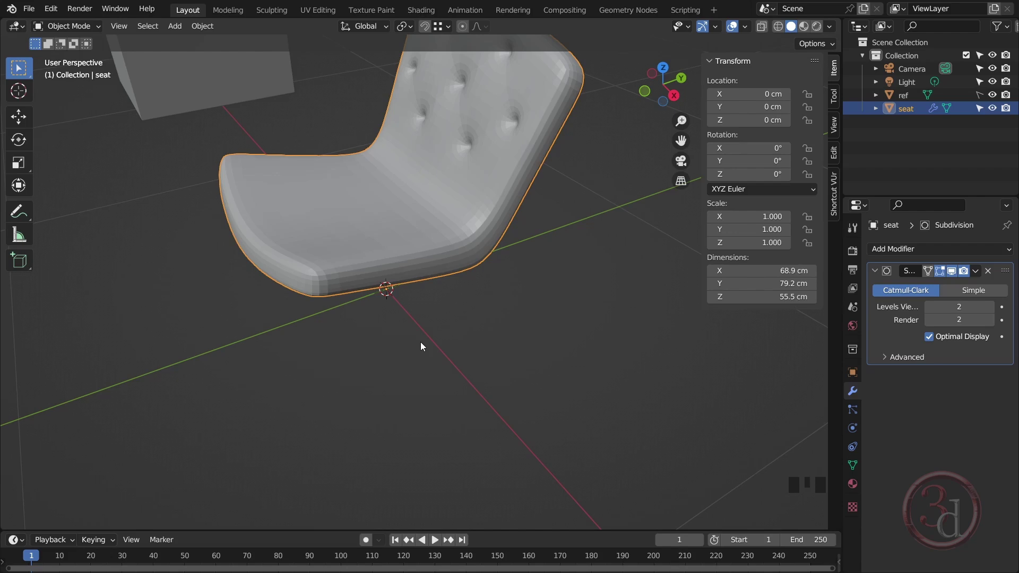
{"action": "key", "text": "shift+a"}
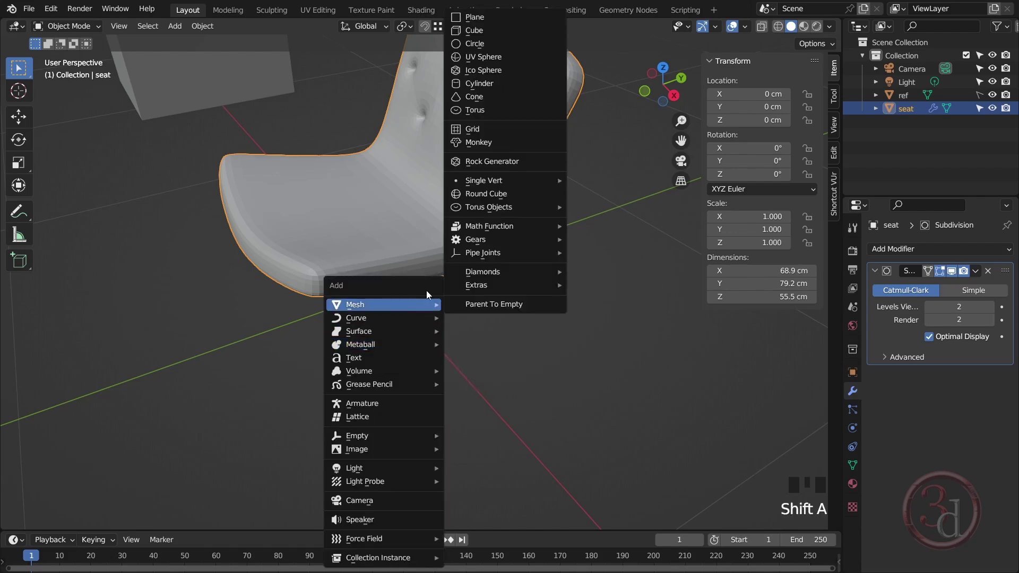
{"action": "left_click", "coordinate": [476, 43]}
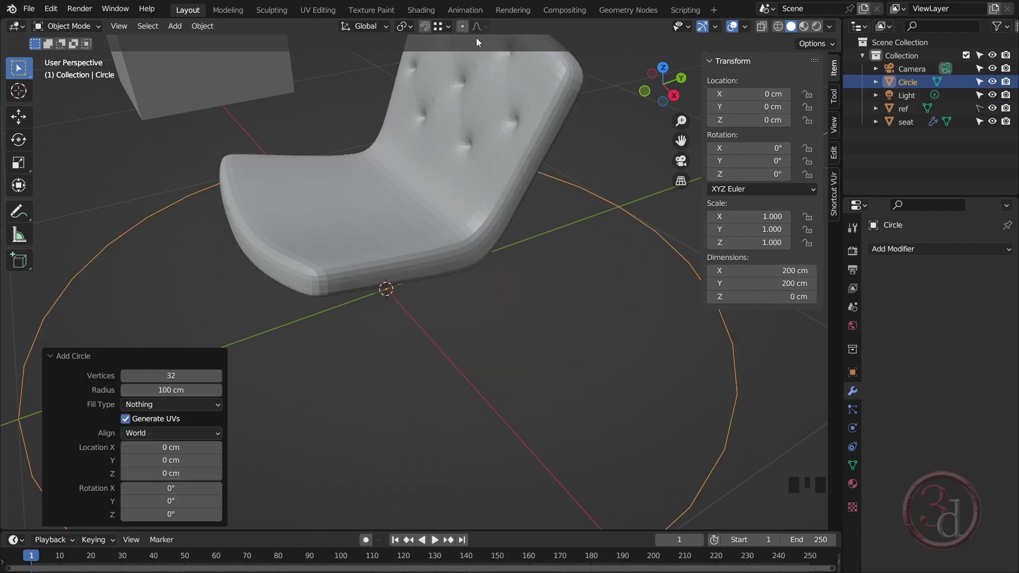
{"action": "key", "text": "s"}
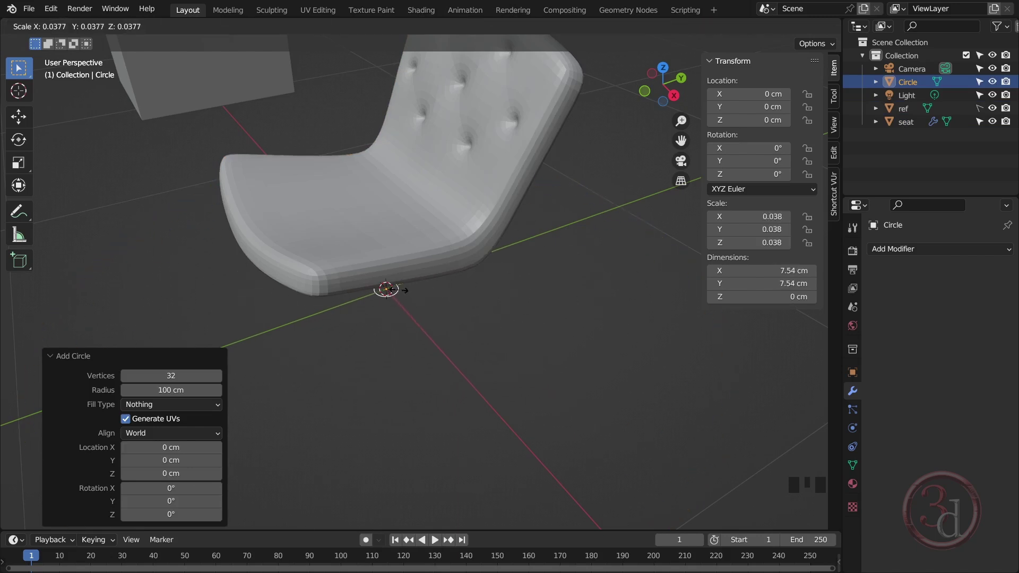
{"action": "left_click", "coordinate": [389, 290]}
{"action": "middle_click", "coordinate": [415, 294], "text": "alt"}
{"action": "scroll", "coordinate": [405, 288], "scroll_direction": "up", "scroll_amount": 4}
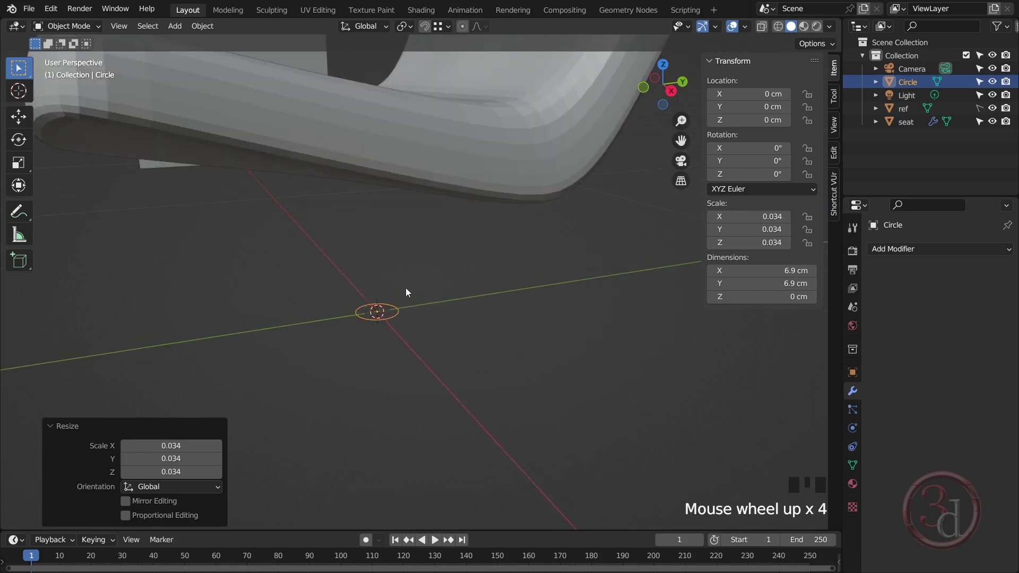
Fill the circle with a face, extrude it about 23.1 cm upward into a cylinder, and return to Object Mode
{"action": "key", "text": "Tab"}
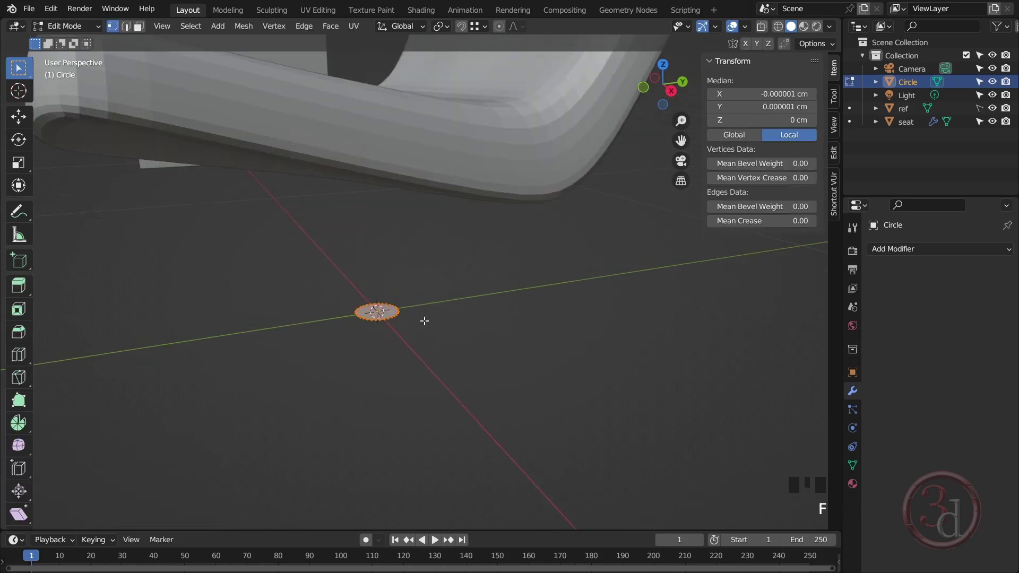
{"action": "key", "text": "e"}
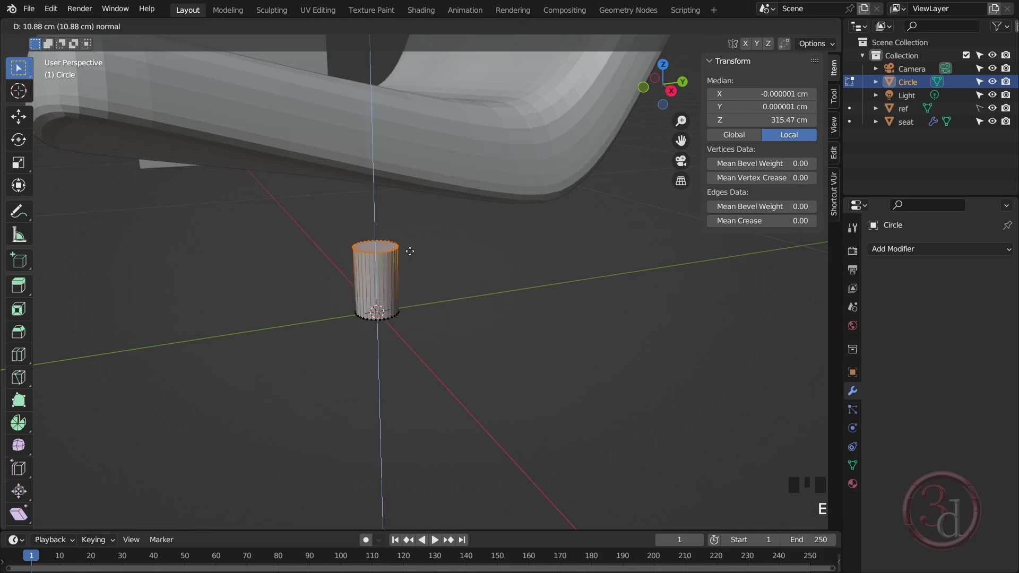
{"action": "left_click", "coordinate": [405, 175]}
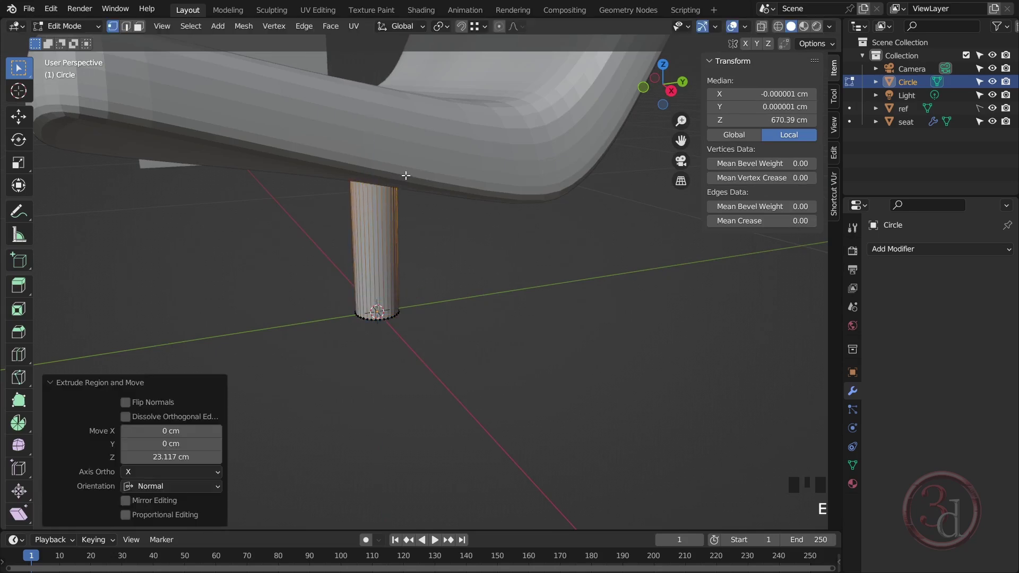
{"action": "key", "text": "Tab"}
Move the cylinder horizontally beneath the seat's front corner, to about X 25.6 cm and Y -28.1 cm, keeping Z at 0
{"action": "scroll", "coordinate": [436, 353], "scroll_direction": "down", "scroll_amount": 4}
{"action": "middle_click_drag", "start_coordinate": [409, 338], "coordinate": [516, 334], "text": "alt"}
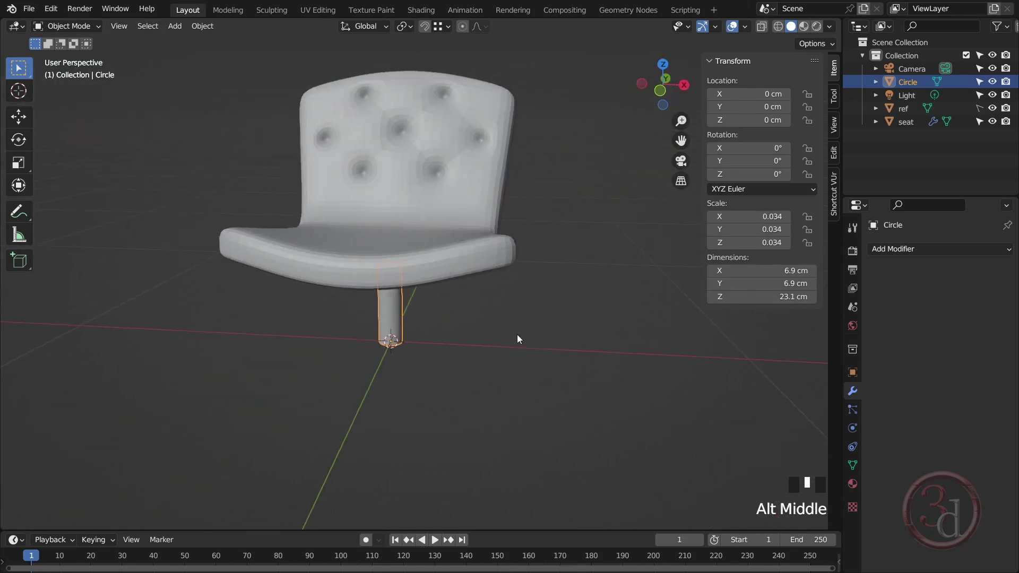
{"action": "key", "text": "grave"}
{"action": "key", "text": "z"}
{"action": "left_click", "coordinate": [405, 330]}
{"action": "mouse_move", "coordinate": [419, 371]}
{"action": "middle_mouse_down", "text": "shift"}
{"action": "mouse_move", "coordinate": [430, 363]}
{"action": "mouse_move", "coordinate": [410, 261]}
{"action": "middle_mouse_up", "text": "shift"}
{"action": "key", "text": "g"}
{"action": "left_click", "coordinate": [500, 362]}
{"action": "middle_click_drag", "start_coordinate": [505, 417], "coordinate": [498, 294], "text": "alt"}
{"action": "key", "text": "z"}
{"action": "mouse_move", "coordinate": [469, 354]}
{"action": "middle_mouse_down", "text": "alt"}
{"action": "mouse_move", "coordinate": [476, 334]}
{"action": "mouse_move", "coordinate": [469, 352]}
{"action": "mouse_move", "coordinate": [477, 363]}
{"action": "middle_mouse_up", "text": "alt"}
{"action": "left_click", "coordinate": [508, 341]}
{"action": "scroll", "coordinate": [471, 298], "scroll_direction": "up", "scroll_amount": 1}
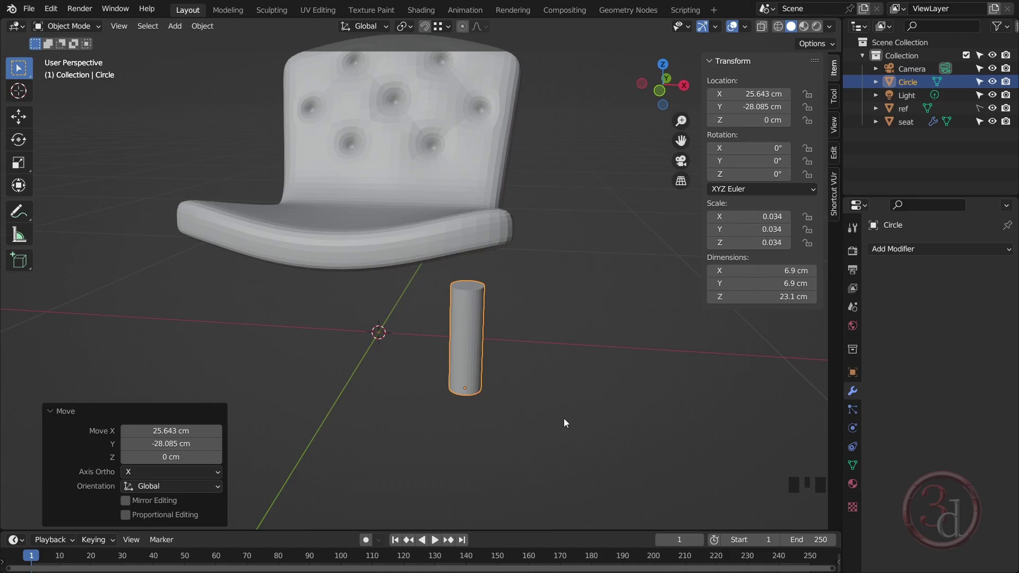
Scale the cylinder down in X and Y only, to about 0.022, giving a diameter of about 4.33 cm
{"action": "key", "text": "s"}
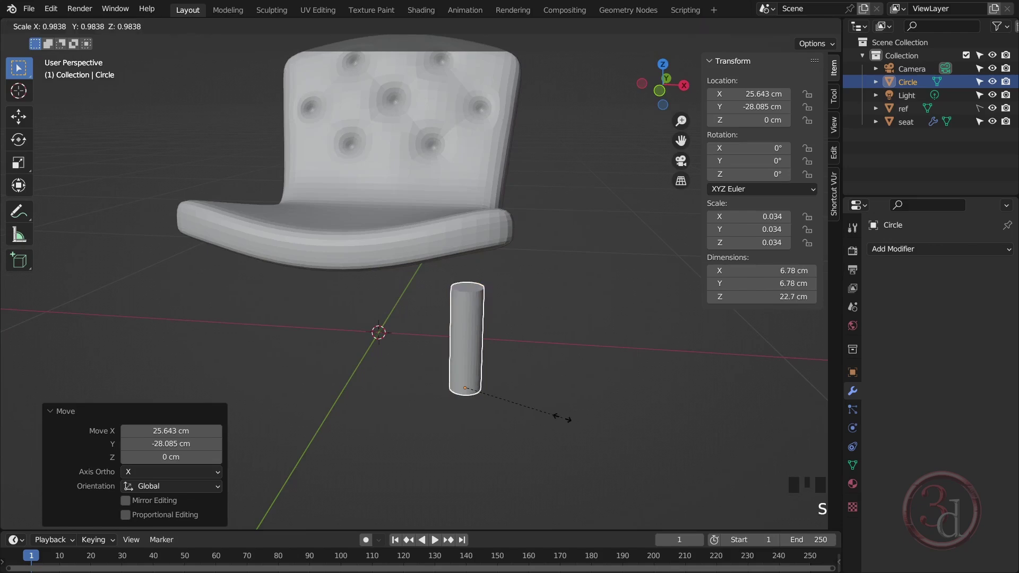
{"action": "key", "text": "Escape"}
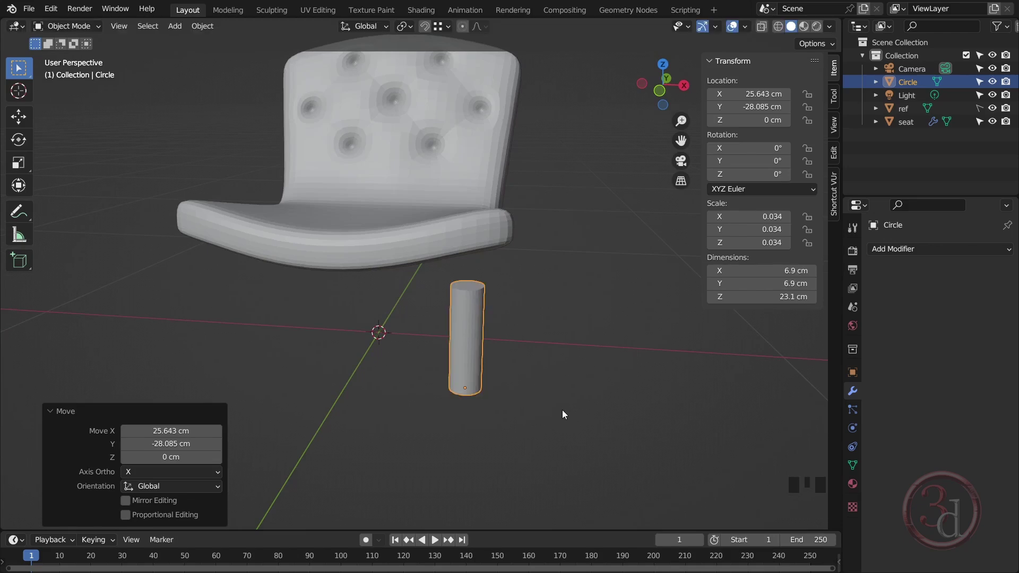
{"action": "key", "text": "s"}
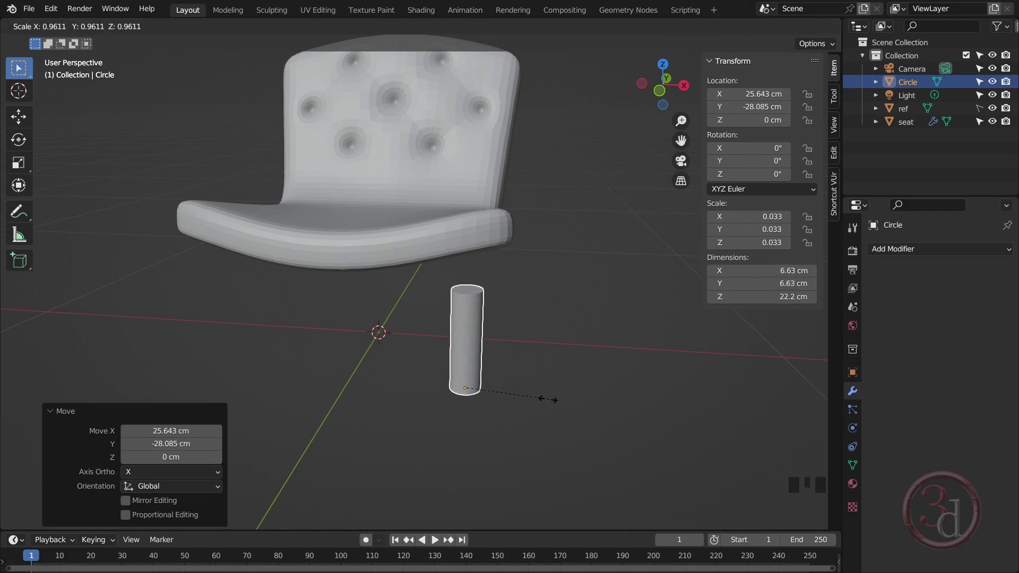
{"action": "key", "text": "shift+z"}
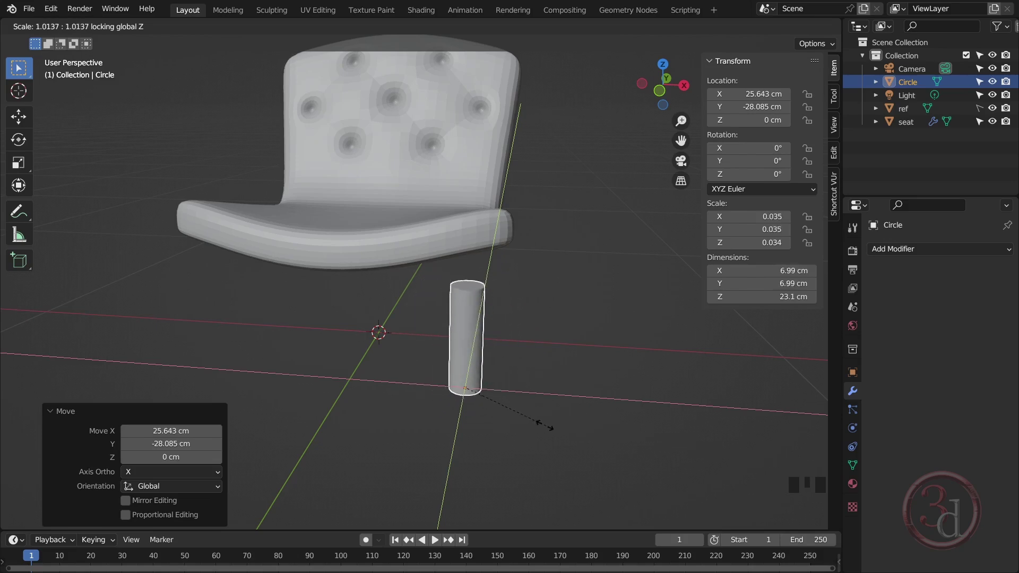
{"action": "left_click", "coordinate": [512, 413]}
Raise the cylinder's top face along Z until the leg is about 31.8 cm tall, and return to Object Mode
{"action": "middle_click_drag", "start_coordinate": [494, 370], "coordinate": [470, 390], "text": "alt"}
{"action": "key", "text": "Tab"}
{"action": "key", "text": "g"}
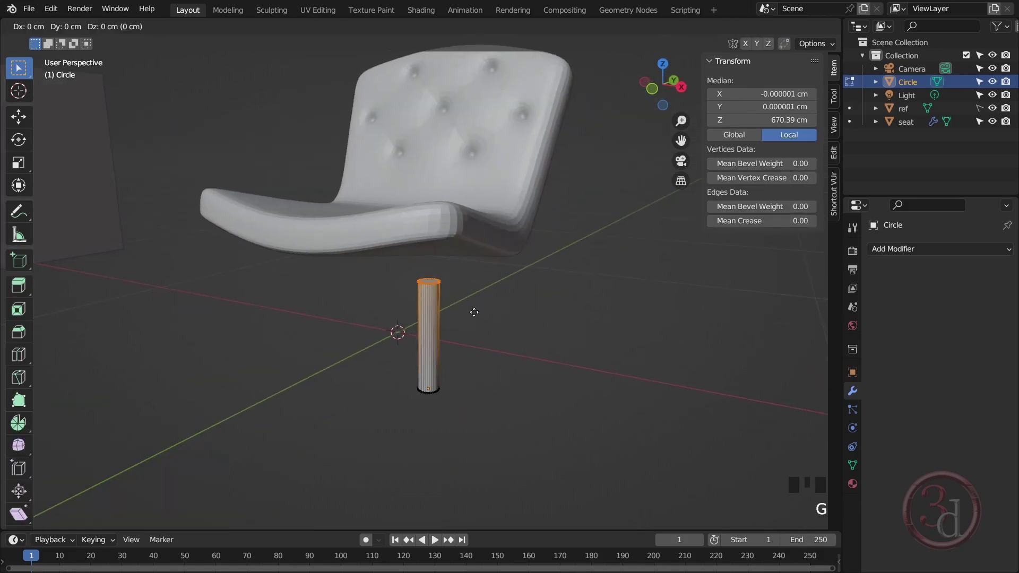
{"action": "key", "text": "z"}
{"action": "left_click", "coordinate": [477, 271]}
{"action": "key", "text": "Tab"}
In front view, select the leg's bottom ring of vertices and bevel it with a width of about 40.3 cm and 4 segments
{"action": "middle_click_drag", "start_coordinate": [479, 320], "coordinate": [505, 374], "text": "alt"}
{"action": "scroll", "coordinate": [363, 345], "scroll_direction": "down", "scroll_amount": 2}
{"action": "key", "text": "grave"}
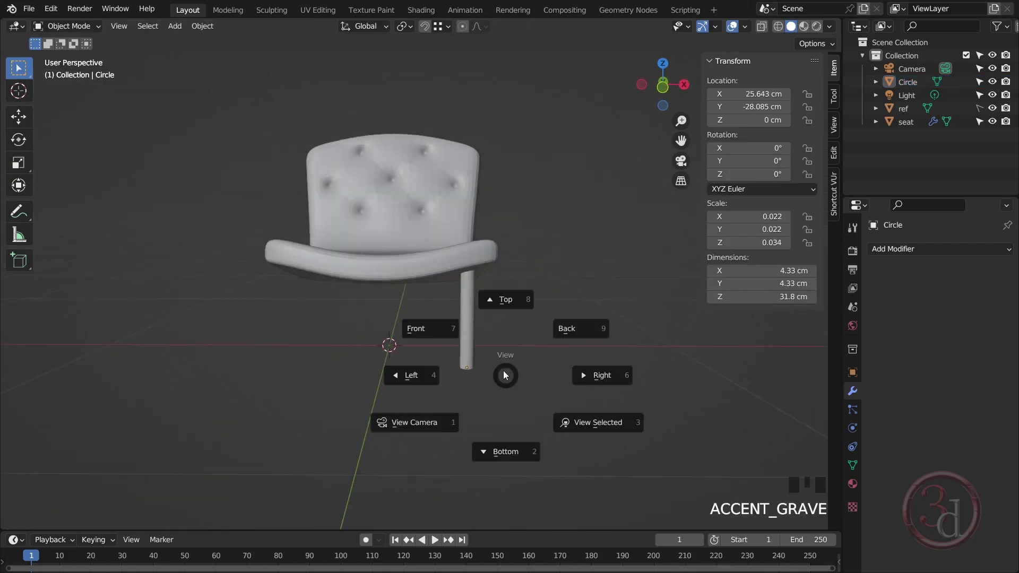
{"action": "left_click", "coordinate": [453, 345]}
{"action": "scroll", "coordinate": [474, 310], "scroll_direction": "up", "scroll_amount": 2}
{"action": "key", "text": "z"}
{"action": "scroll", "coordinate": [506, 344], "scroll_direction": "up", "scroll_amount": 2}
{"action": "left_click", "coordinate": [387, 311]}
{"action": "scroll", "coordinate": [450, 297], "scroll_direction": "up", "scroll_amount": 2}
{"action": "middle_click_drag", "start_coordinate": [457, 365], "coordinate": [461, 382], "text": "shift"}
{"action": "key", "text": "Tab"}
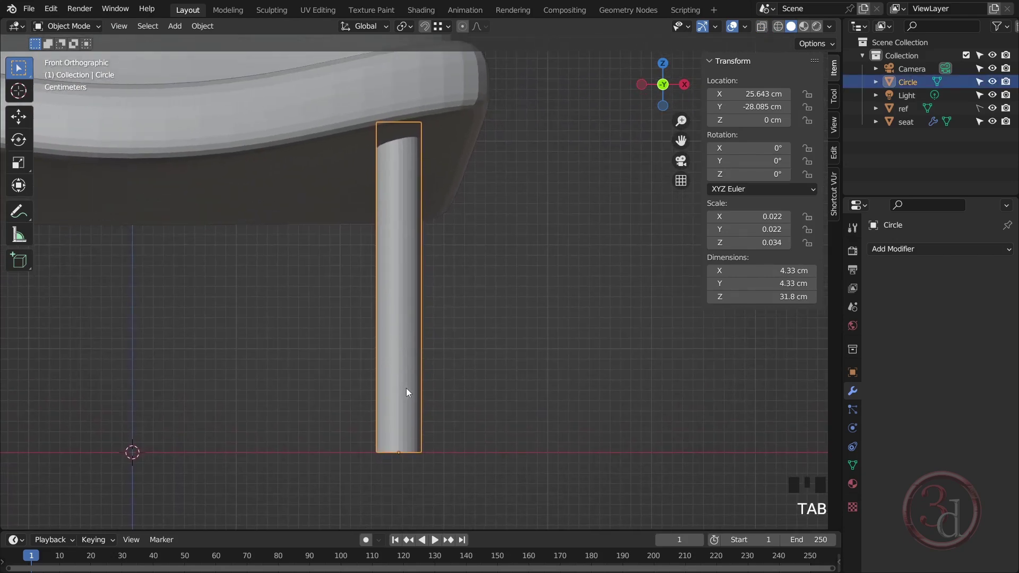
{"action": "key", "text": "Tab"}
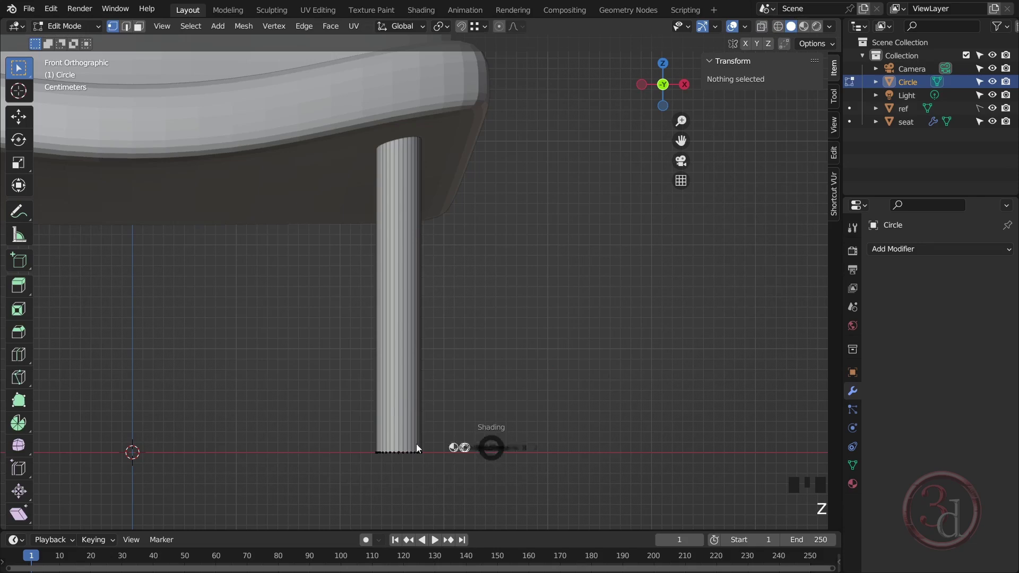
{"action": "key", "text": "z"}
{"action": "left_click_drag", "start_coordinate": [291, 364], "coordinate": [482, 485]}
{"action": "key", "text": "z"}
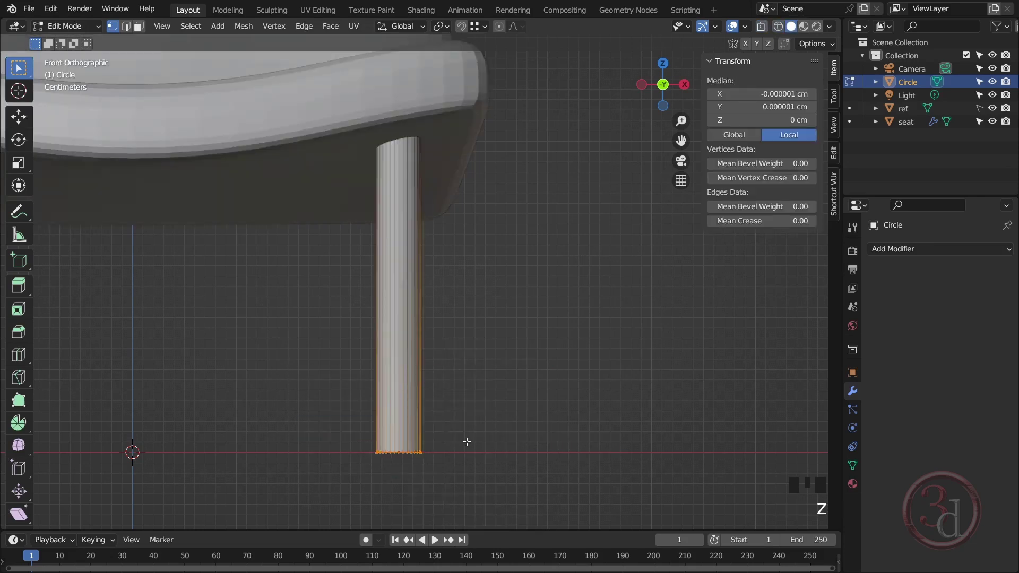
{"action": "middle_click_drag", "start_coordinate": [475, 440], "coordinate": [460, 415], "text": "shift"}
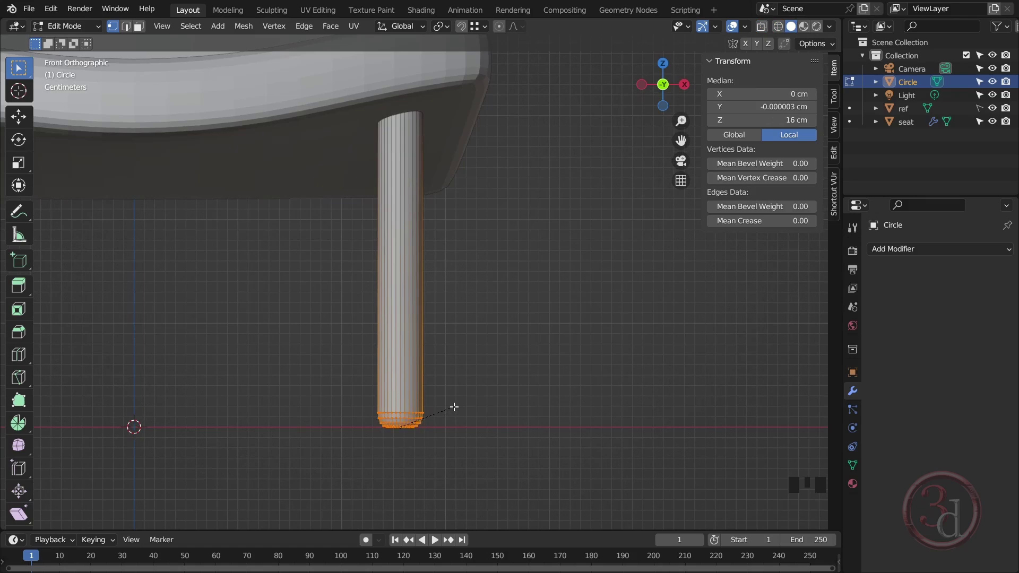
{"action": "left_click", "coordinate": [454, 407]}
Widen the bevel on the leg's bottom edge to about 57.3 cm, raise its segments above 6, and return to Object Mode
{"action": "middle_click_drag", "start_coordinate": [455, 405], "coordinate": [414, 414], "text": "alt"}
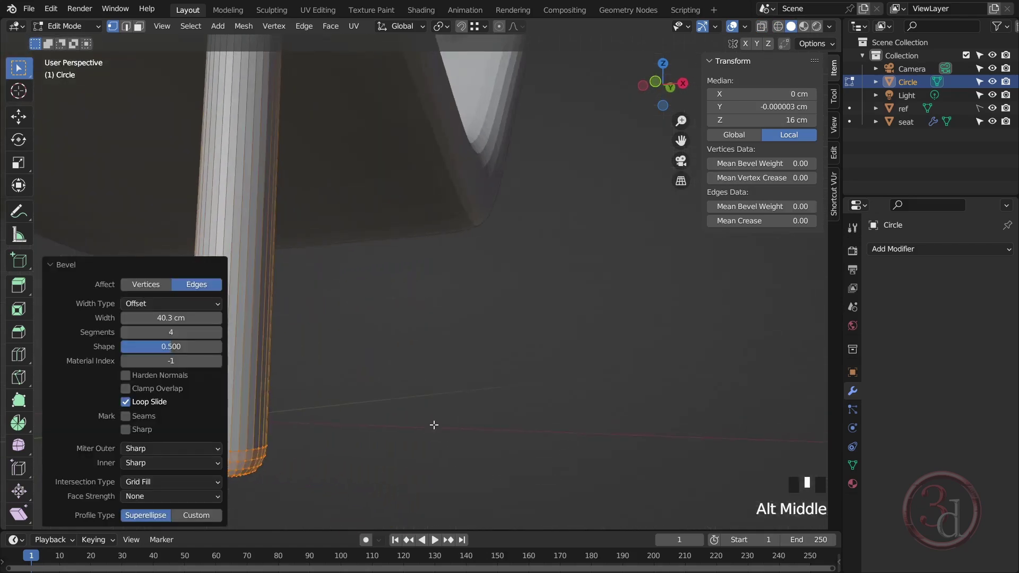
{"action": "key", "text": "grave"}
{"action": "middle_click_drag", "start_coordinate": [467, 378], "coordinate": [280, 352], "text": "alt"}
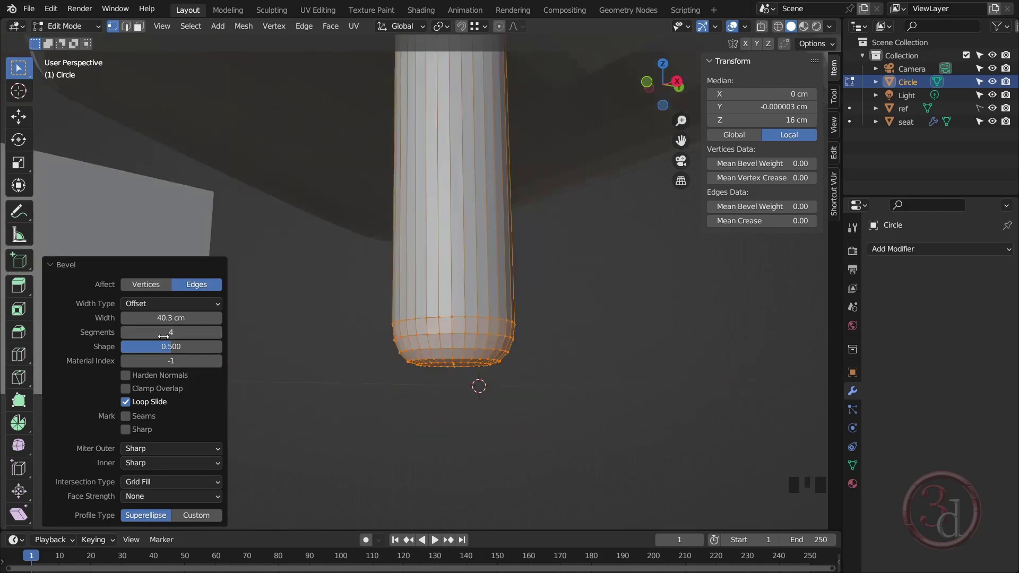
{"action": "left_click", "coordinate": [220, 334]}
{"action": "left_click", "coordinate": [221, 334]}
{"action": "left_click_drag", "start_coordinate": [215, 318], "coordinate": [249, 318]}
{"action": "middle_click_drag", "start_coordinate": [249, 339], "coordinate": [250, 346], "text": "alt"}
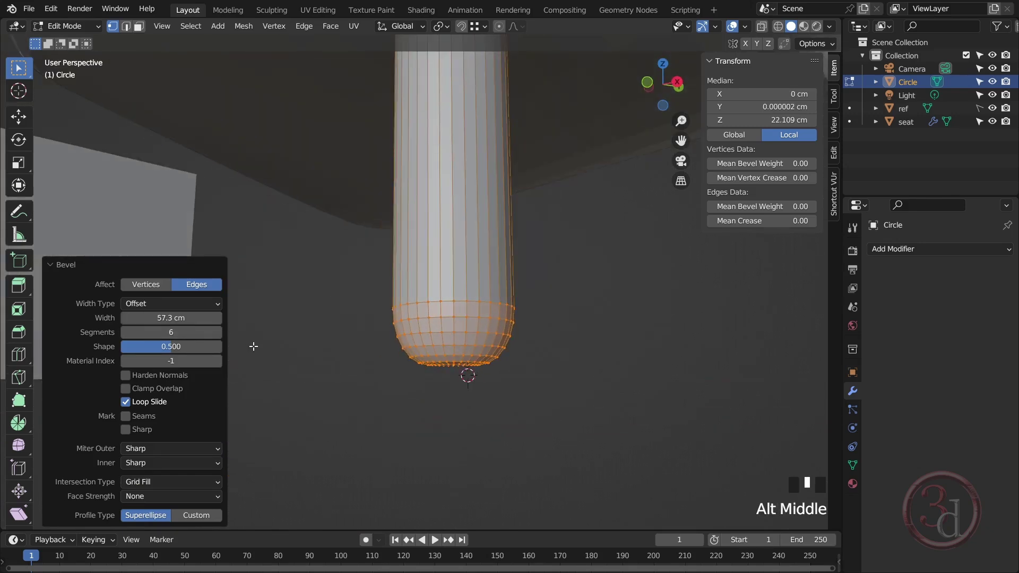
{"action": "left_click", "coordinate": [217, 333]}
{"action": "left_click", "coordinate": [218, 333]}
{"action": "key", "text": "Tab"}
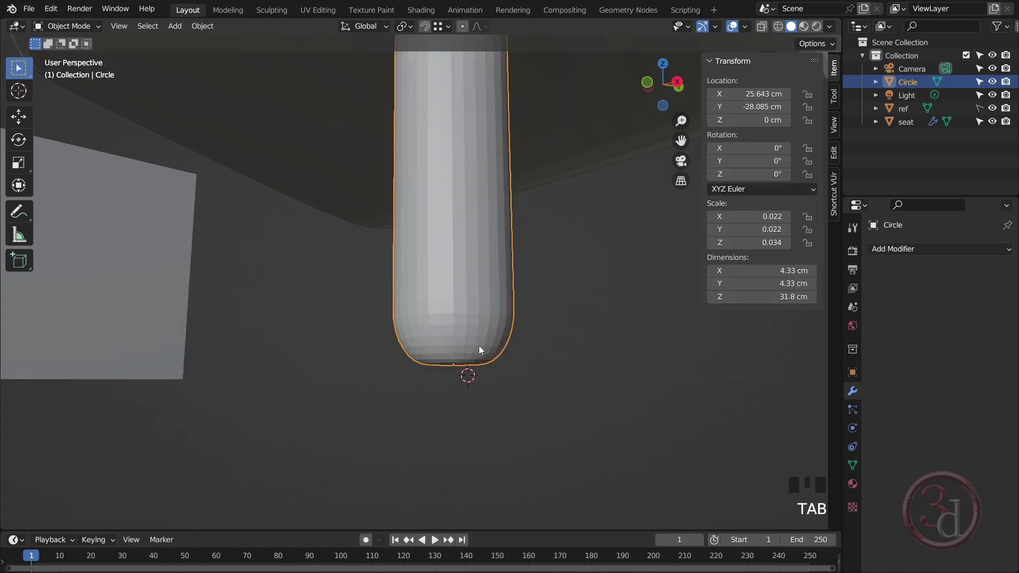
Add one loop cut around the leg slightly below its middle, slid by about 0.171, and scale it up to about 1.285
{"action": "scroll", "coordinate": [470, 325], "scroll_direction": "down", "scroll_amount": 4}
{"action": "middle_click_drag", "start_coordinate": [470, 325], "coordinate": [500, 382]}
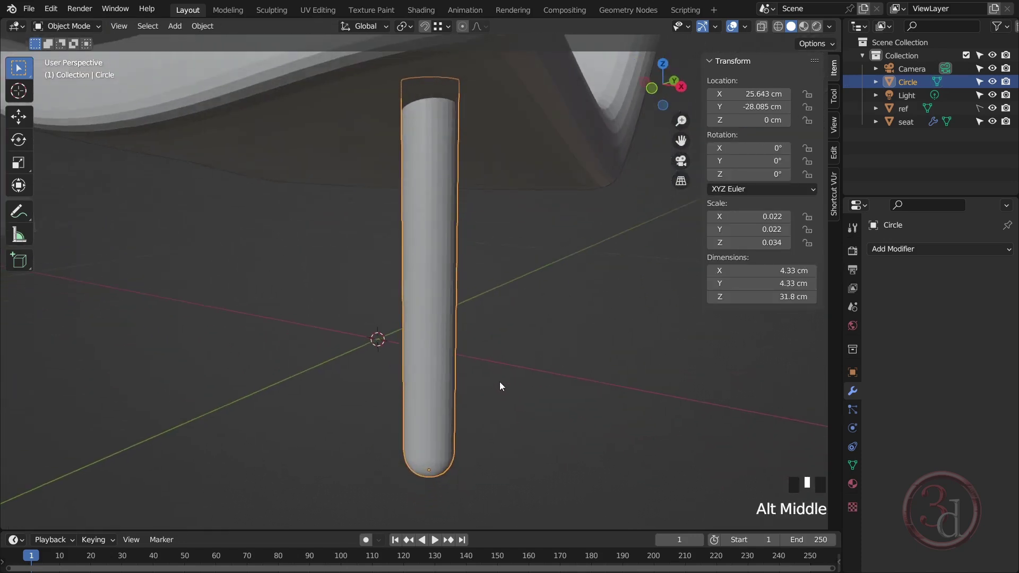
{"action": "middle_click_drag", "start_coordinate": [451, 271], "coordinate": [459, 288]}
{"action": "key", "text": "Tab"}
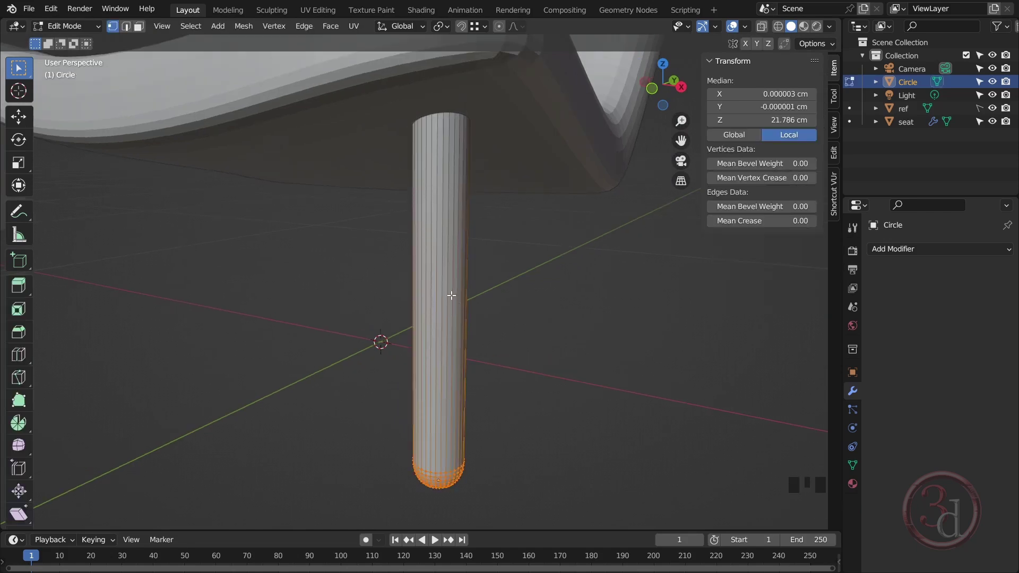
{"action": "left_click", "coordinate": [452, 295]}
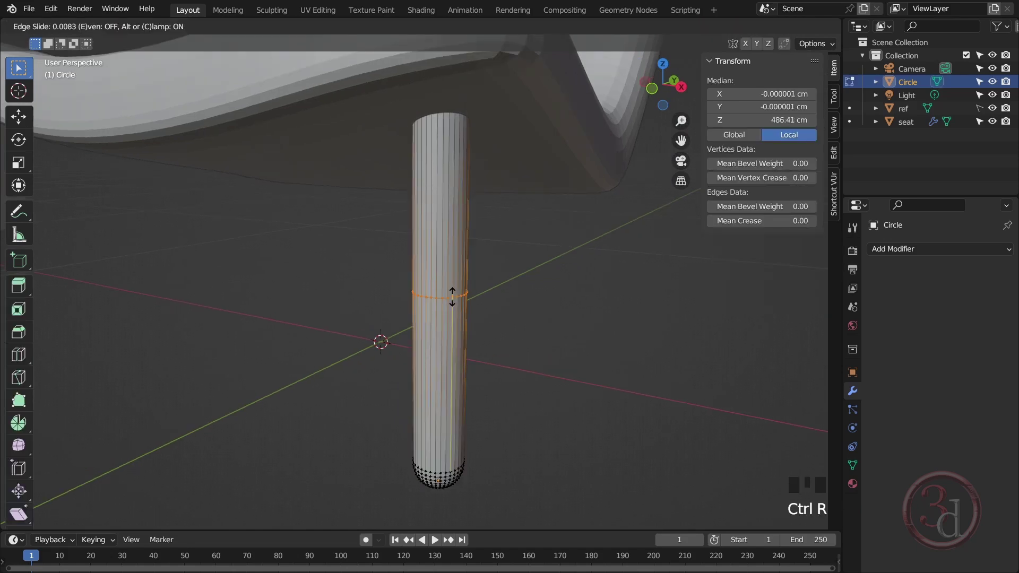
{"action": "left_click", "coordinate": [455, 328]}
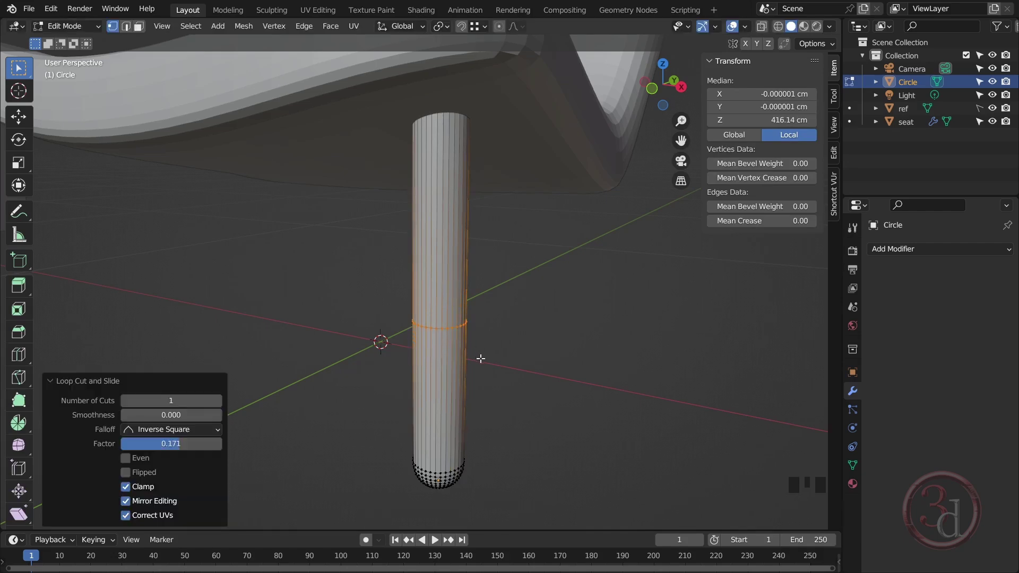
{"action": "key", "text": "s"}
{"action": "left_click", "coordinate": [498, 354]}
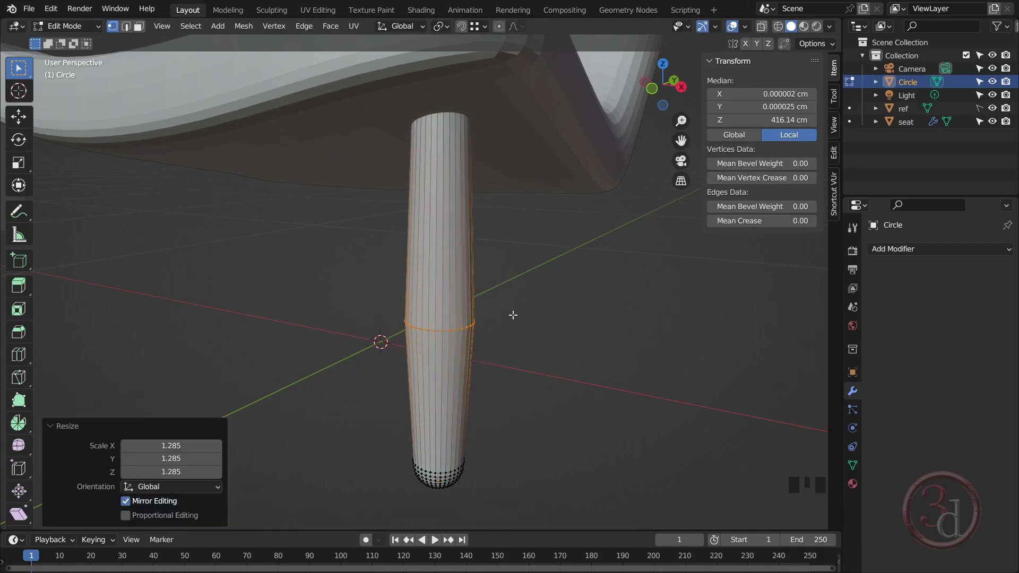
Select the ring of vertices at the leg's top end and scale it down to about 0.783
{"action": "middle_click_drag", "start_coordinate": [499, 354], "coordinate": [520, 253], "text": "alt"}
{"action": "key", "text": "alt+z"}
{"action": "middle_click_drag", "start_coordinate": [478, 212], "coordinate": [400, 95]}
{"action": "left_click_drag", "start_coordinate": [396, 89], "coordinate": [505, 156]}
{"action": "key", "text": "s"}
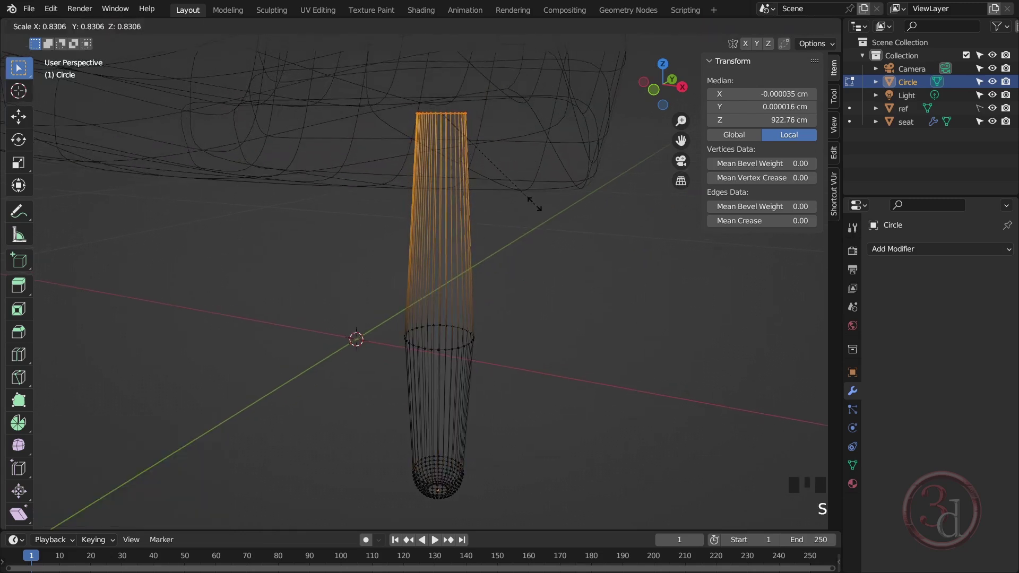
{"action": "left_click", "coordinate": [530, 199]}
{"action": "key", "text": "alt+z"}
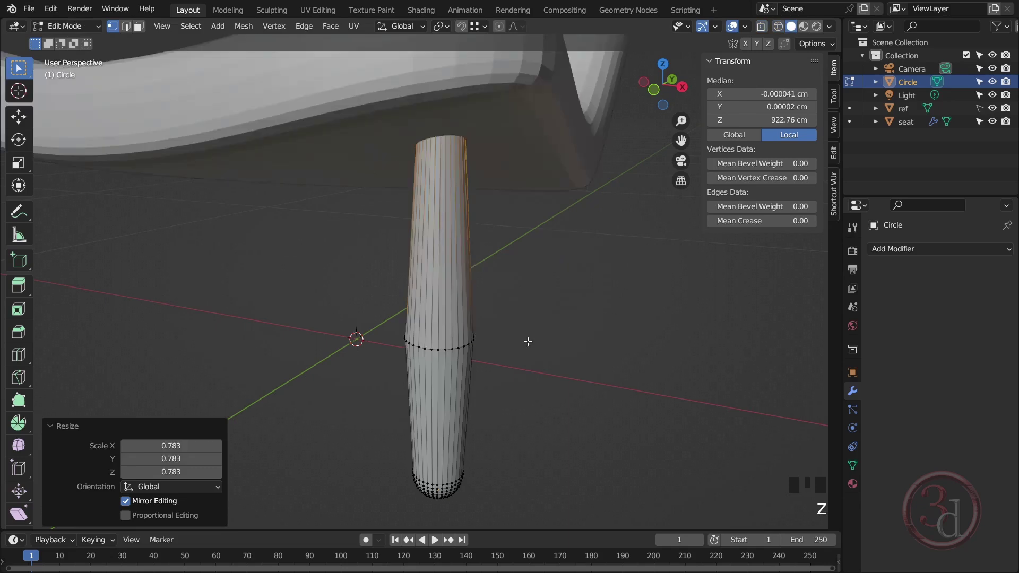
Select the widened middle edge loop of the leg, bevel it with 4 segments, and return to Object Mode
{"action": "left_click", "coordinate": [447, 350], "text": "alt"}
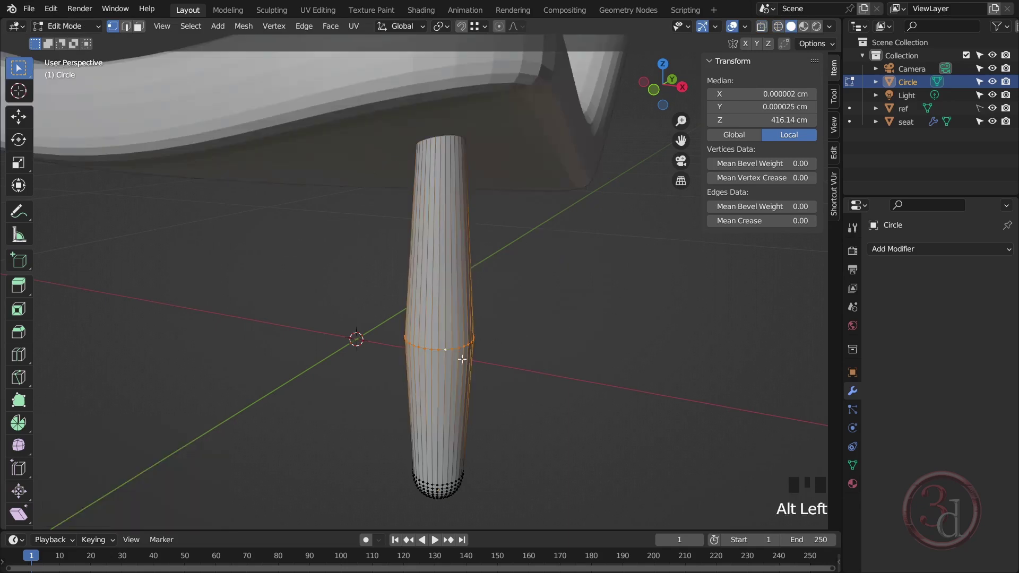
{"action": "scroll", "coordinate": [467, 358], "scroll_direction": "up", "scroll_amount": 1}
{"action": "scroll", "coordinate": [478, 250], "scroll_direction": "down", "scroll_amount": 2}
{"action": "middle_click", "coordinate": [514, 287], "text": "alt"}
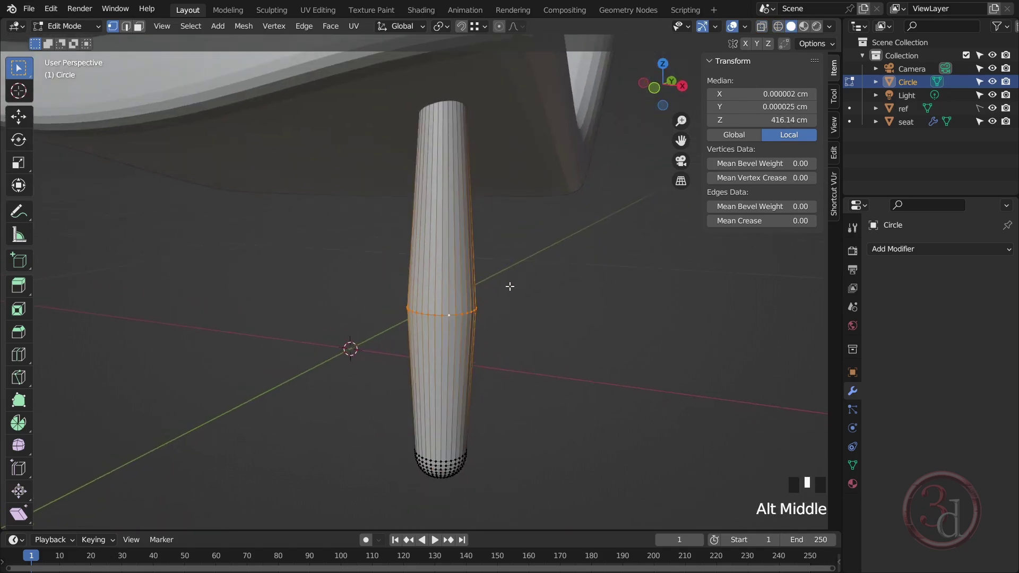
{"action": "key", "text": "ctrl+b"}
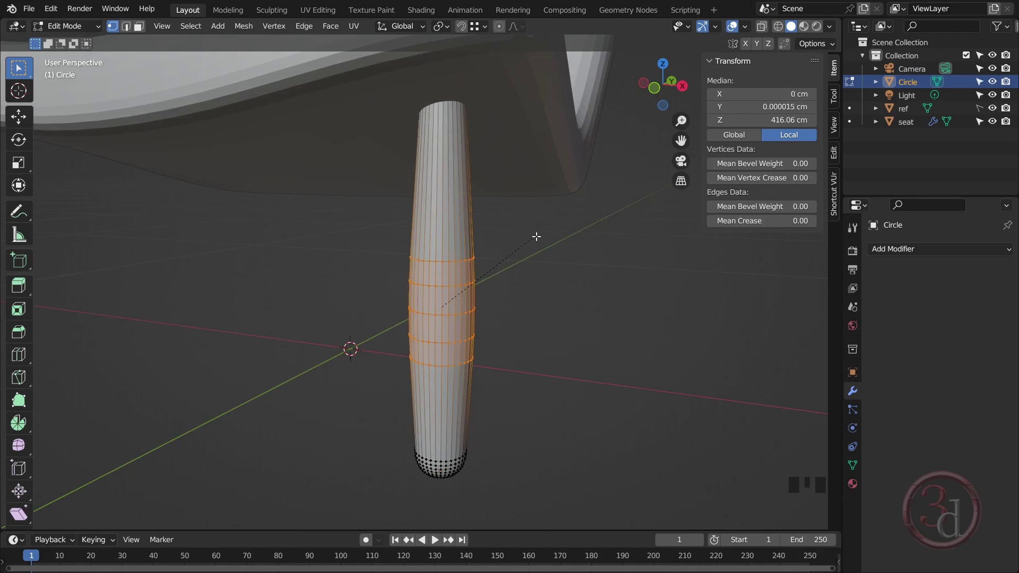
{"action": "left_click", "coordinate": [563, 232]}
{"action": "key", "text": "Tab"}
In front view, rotate the leg about -7.55° so its top leans inward under the seat
{"action": "scroll", "coordinate": [453, 216], "scroll_direction": "down", "scroll_amount": 2}
{"action": "middle_click_drag", "start_coordinate": [453, 216], "coordinate": [545, 302], "text": "alt"}
{"action": "scroll", "coordinate": [546, 302], "scroll_direction": "down", "scroll_amount": 2}
{"action": "middle_click_drag", "start_coordinate": [497, 279], "coordinate": [458, 247], "text": "alt"}
{"action": "scroll", "coordinate": [480, 300], "scroll_direction": "up", "scroll_amount": 4}
{"action": "key", "text": "grave"}
{"action": "left_click", "coordinate": [482, 293]}
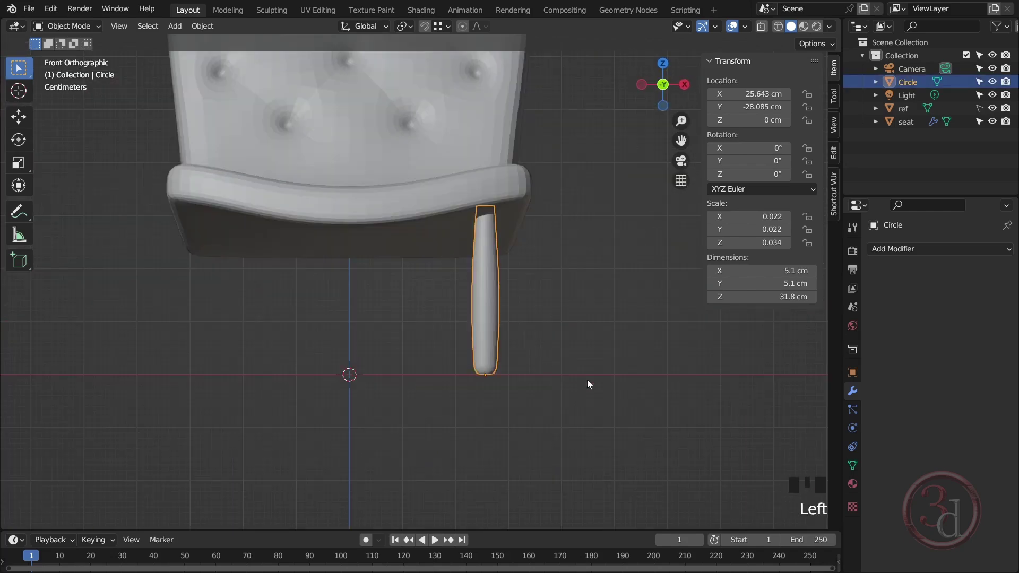
{"action": "key", "text": "r"}
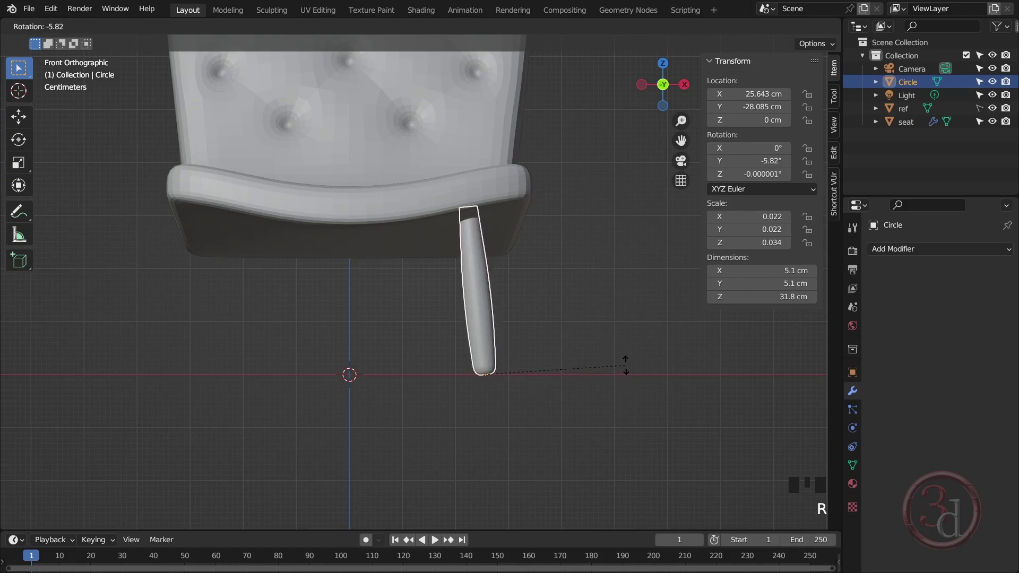
{"action": "left_click", "coordinate": [625, 363]}
In right side view, rotate the leg about 10.1° so its top leans toward the back of the seat
{"action": "scroll", "coordinate": [518, 353], "scroll_direction": "down", "scroll_amount": 5}
{"action": "middle_click_drag", "start_coordinate": [518, 354], "coordinate": [439, 359], "text": "alt"}
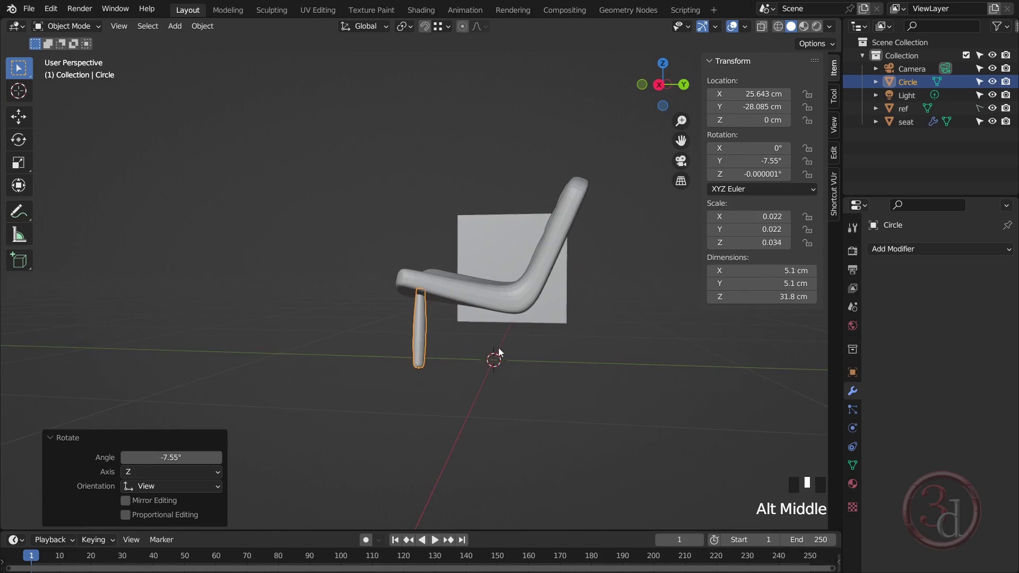
{"action": "left_click", "coordinate": [659, 85]}
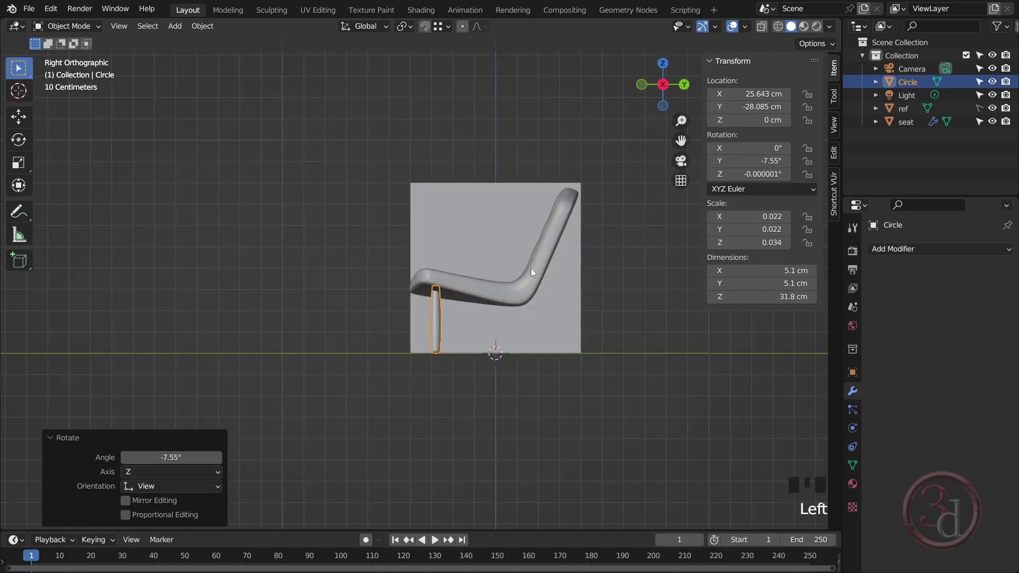
{"action": "scroll", "coordinate": [473, 314], "scroll_direction": "up", "scroll_amount": 3}
{"action": "key", "text": "r"}
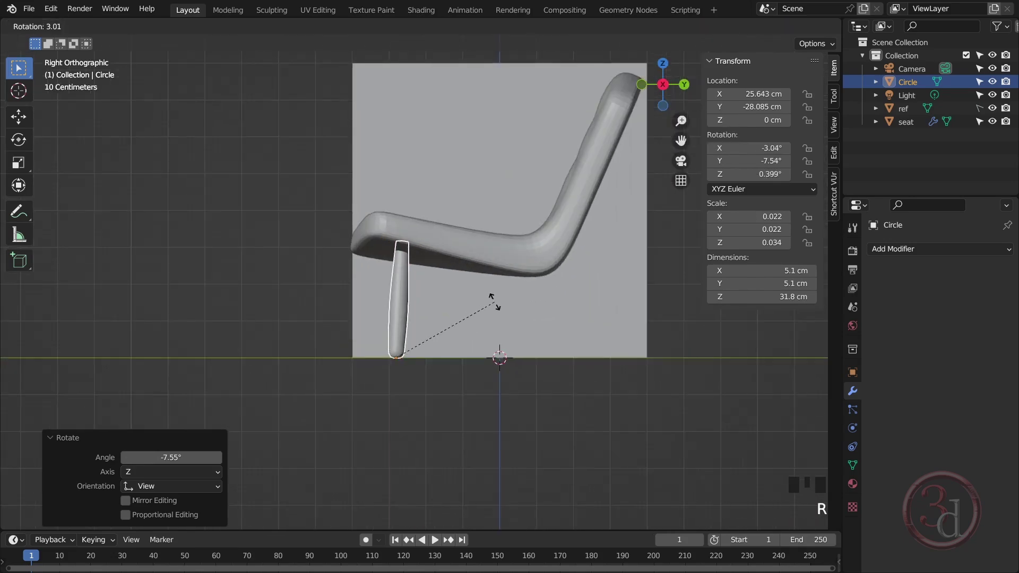
{"action": "left_click", "coordinate": [506, 313]}
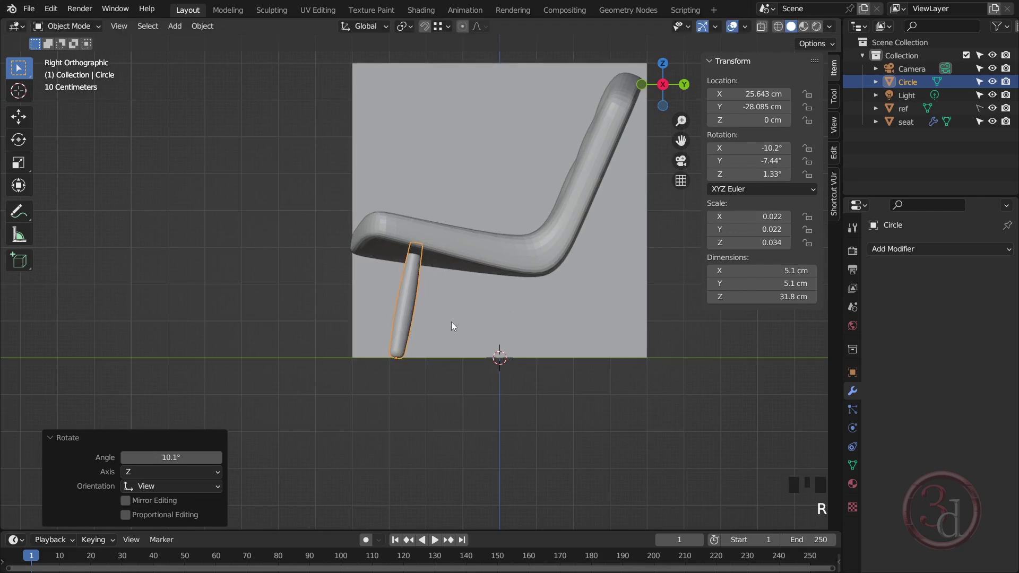
Move the leg about 3.31 cm along Y toward the front of the seat
{"action": "key", "text": "g"}
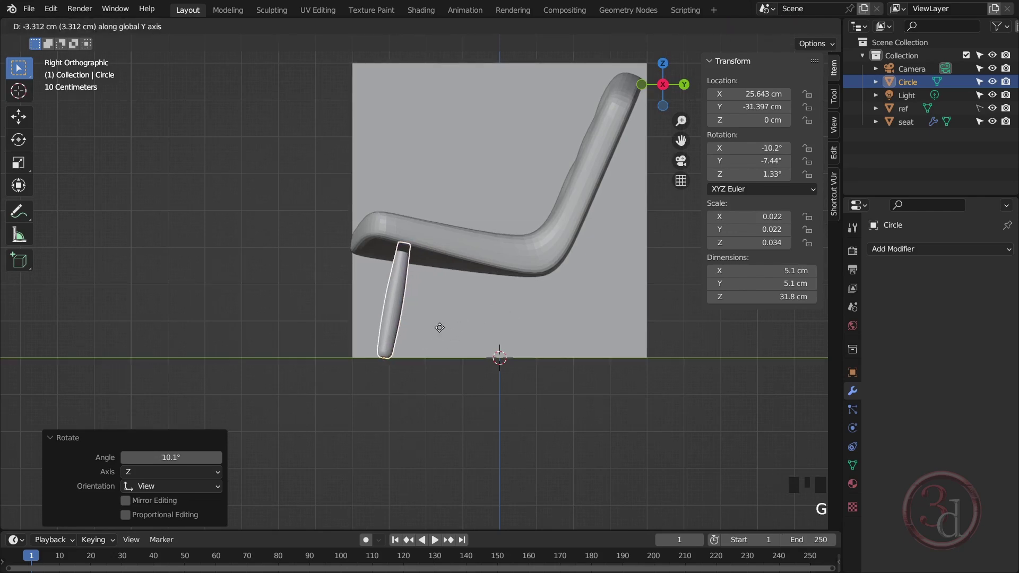
{"action": "left_click", "coordinate": [439, 328]}
{"action": "middle_click_drag", "start_coordinate": [440, 328], "coordinate": [504, 385], "text": "alt"}
{"action": "left_click", "coordinate": [507, 387]}
In front view, move the leg about 4.36 cm outward along the X axis
{"action": "key", "text": "grave"}
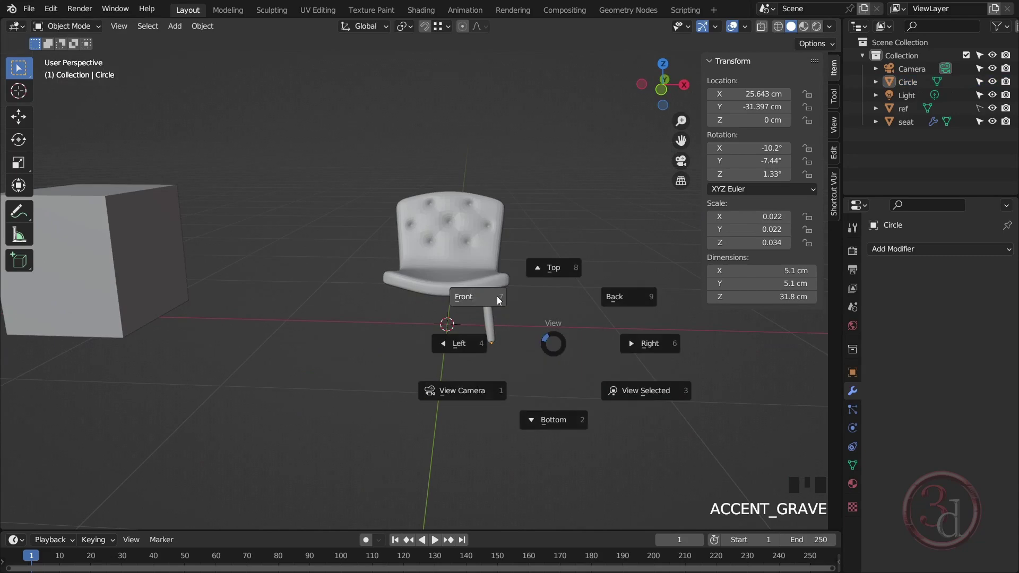
{"action": "scroll", "coordinate": [495, 291], "scroll_direction": "up", "scroll_amount": 2}
{"action": "left_click", "coordinate": [491, 325]}
{"action": "key", "text": "g"}
{"action": "key", "text": "x"}
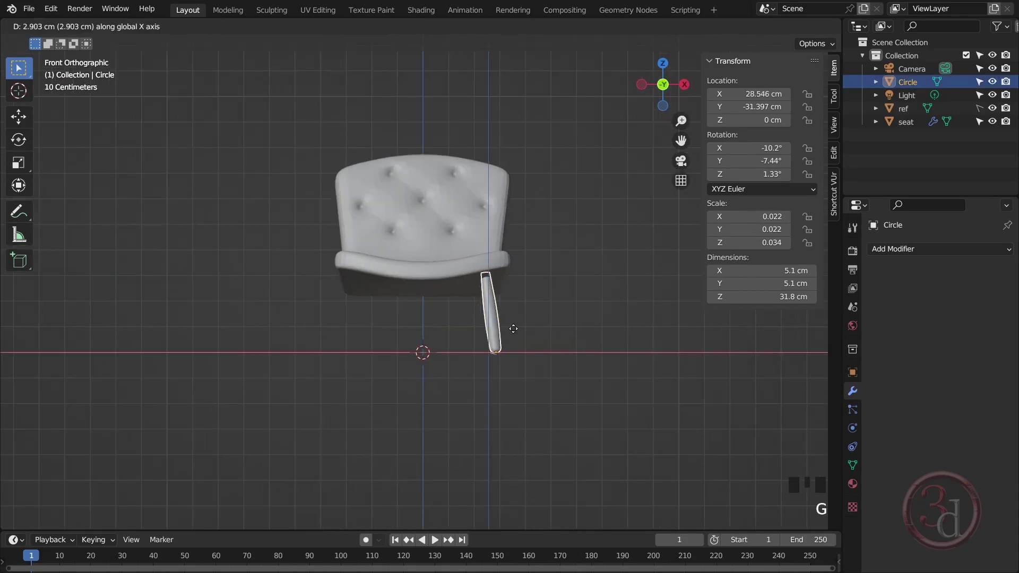
{"action": "left_click", "coordinate": [516, 330]}
{"action": "middle_click_drag", "start_coordinate": [516, 330], "coordinate": [454, 357], "text": "alt"}
{"action": "left_click", "coordinate": [413, 337]}
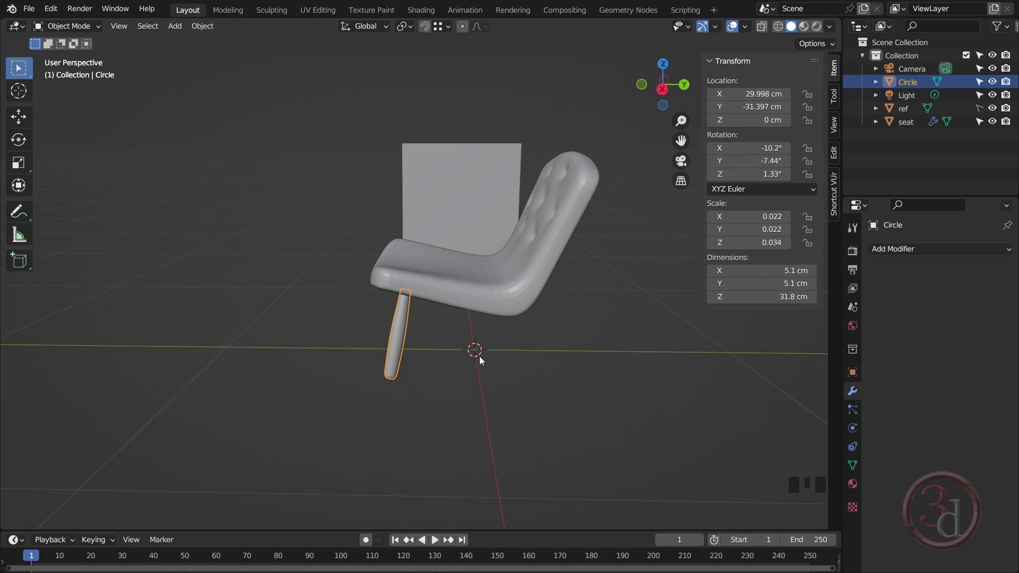
Set the leg's origin to the 3D cursor at the world centre
{"action": "middle_click_drag", "start_coordinate": [477, 357], "coordinate": [593, 358], "text": "alt"}
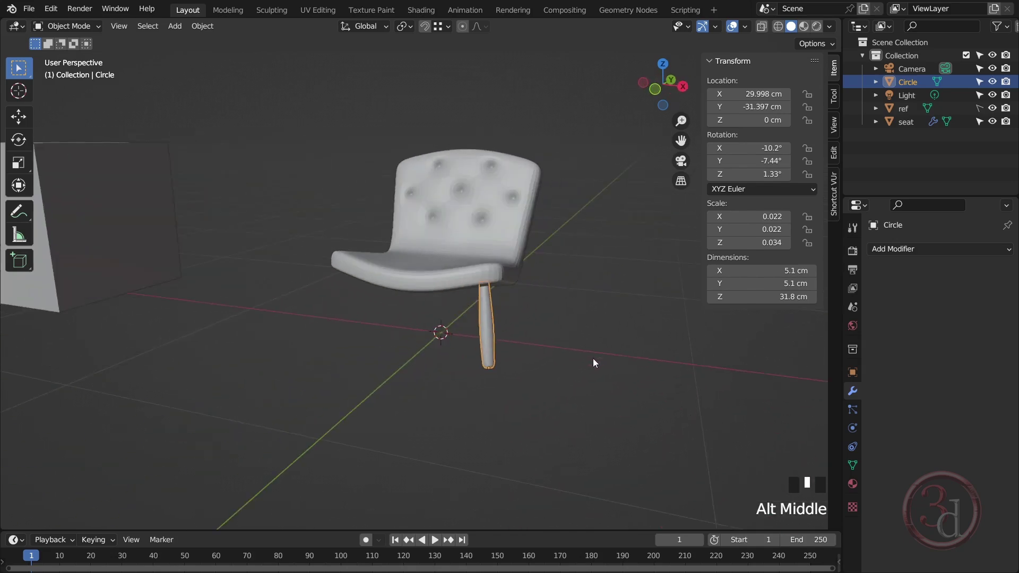
{"action": "right_click", "coordinate": [486, 325]}
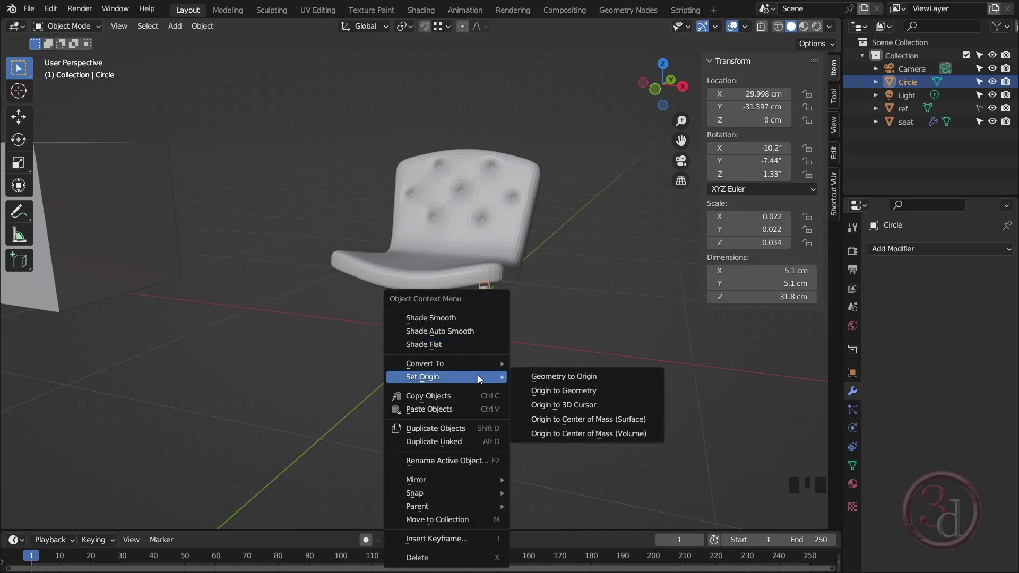
{"action": "left_click", "coordinate": [625, 329]}
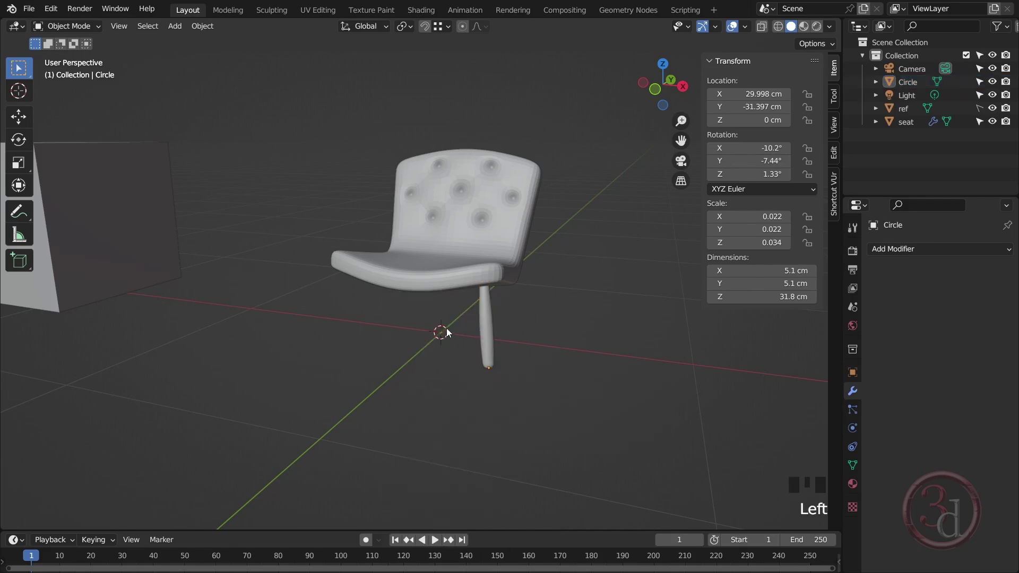
{"action": "left_click", "coordinate": [487, 321]}
{"action": "right_click", "coordinate": [485, 311]}
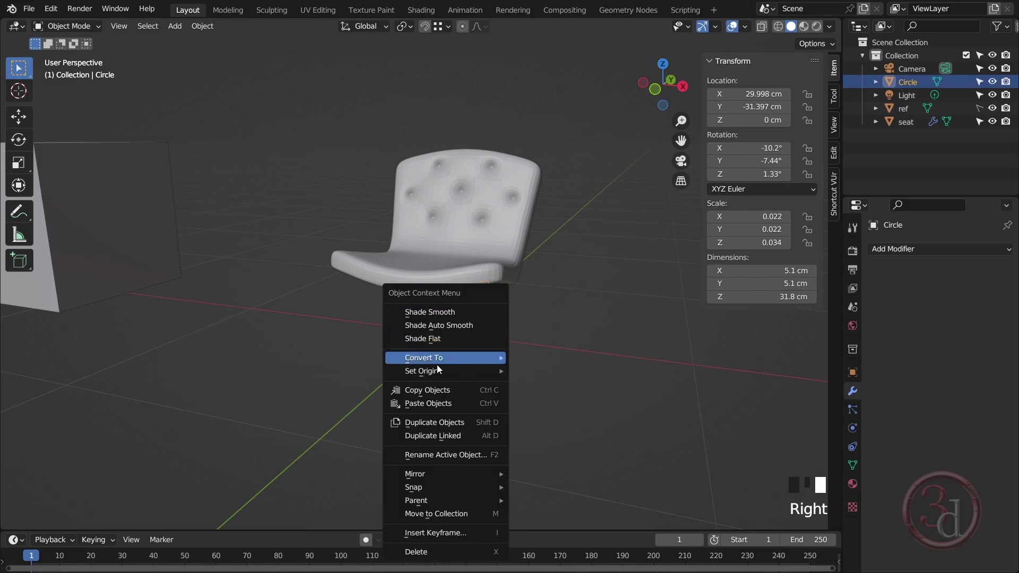
{"action": "mouse_move", "coordinate": [455, 371]}
{"action": "left_click", "coordinate": [552, 399]}
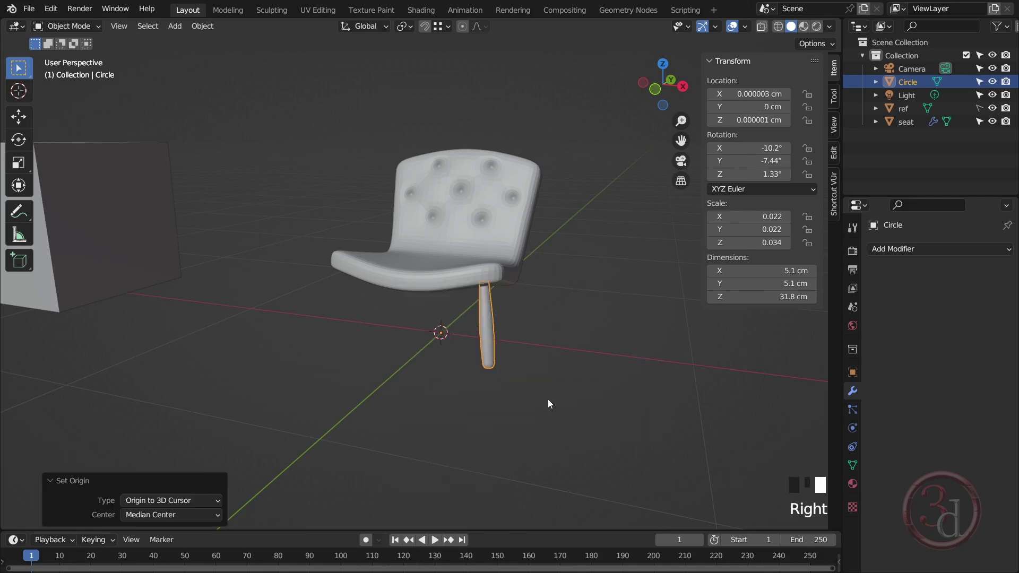
Try to mirror the leg across the X axis with a Mirror modifier, and remove the modifier
{"action": "scroll", "coordinate": [450, 346], "scroll_direction": "up", "scroll_amount": 3}
{"action": "middle_click", "coordinate": [439, 352], "text": "alt"}
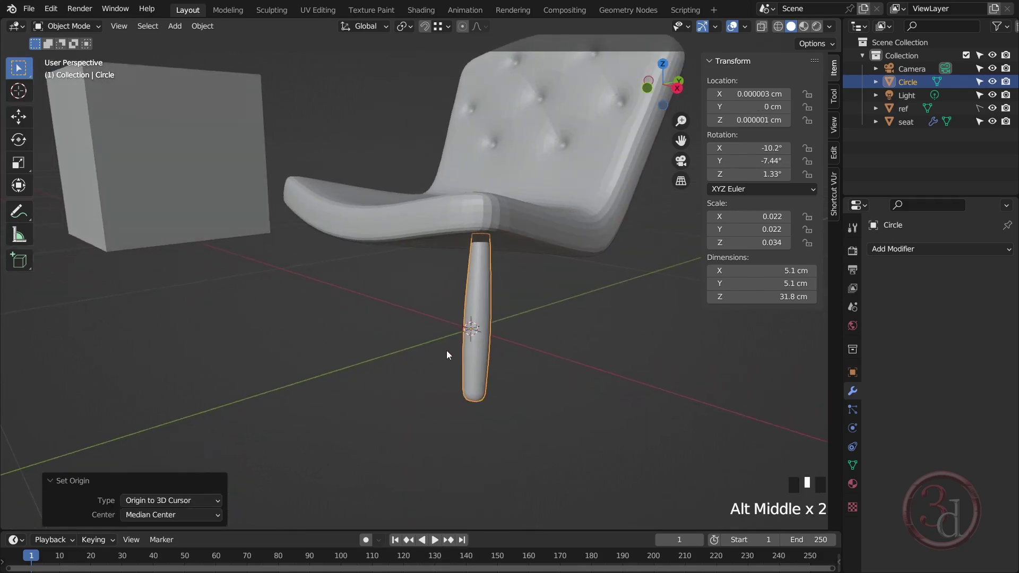
{"action": "middle_click", "coordinate": [448, 355], "text": "alt"}
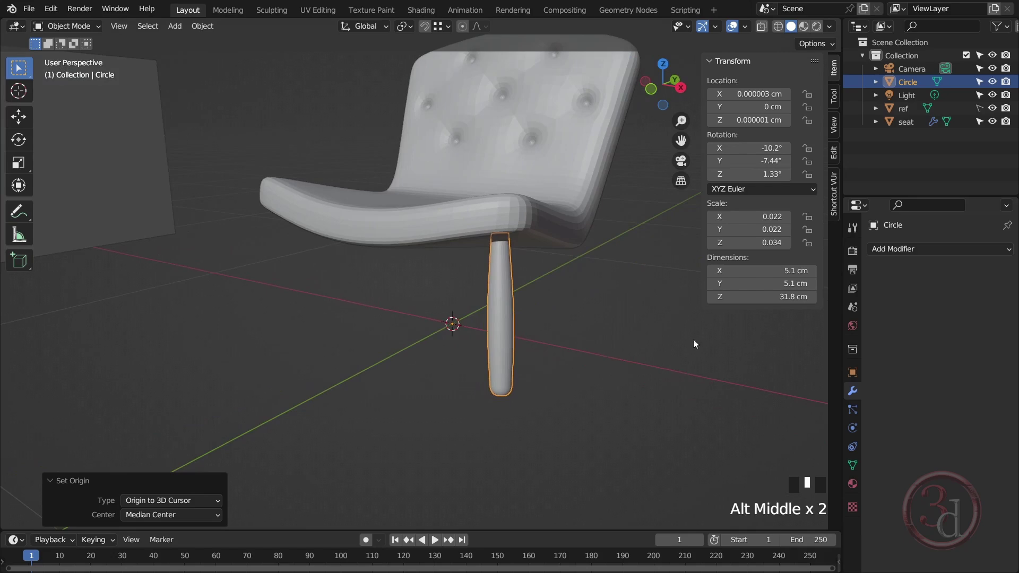
{"action": "left_click", "coordinate": [910, 249]}
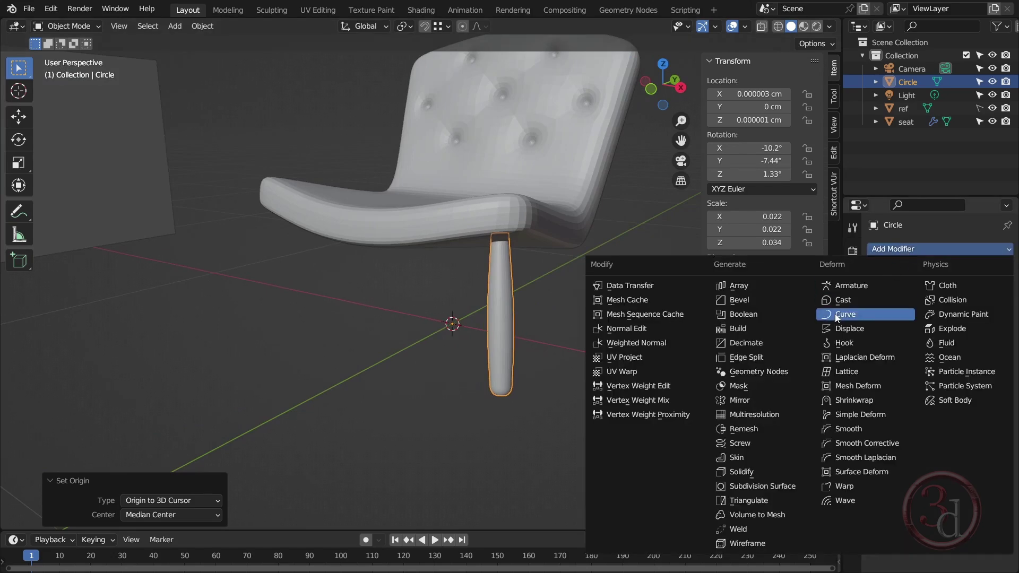
{"action": "left_click", "coordinate": [749, 400]}
{"action": "middle_click_drag", "start_coordinate": [558, 381], "coordinate": [598, 347], "text": "alt"}
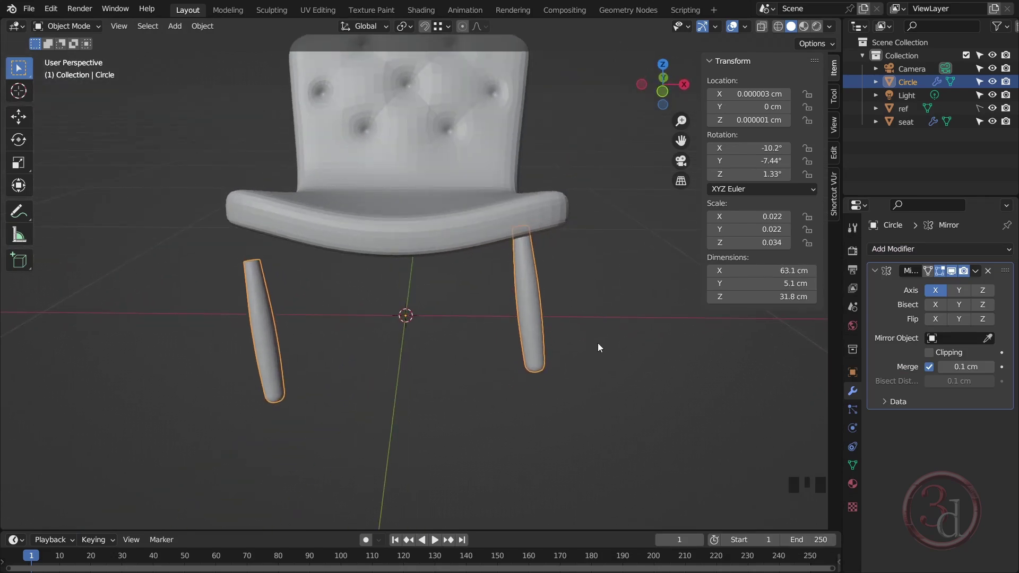
{"action": "left_click", "coordinate": [988, 272]}
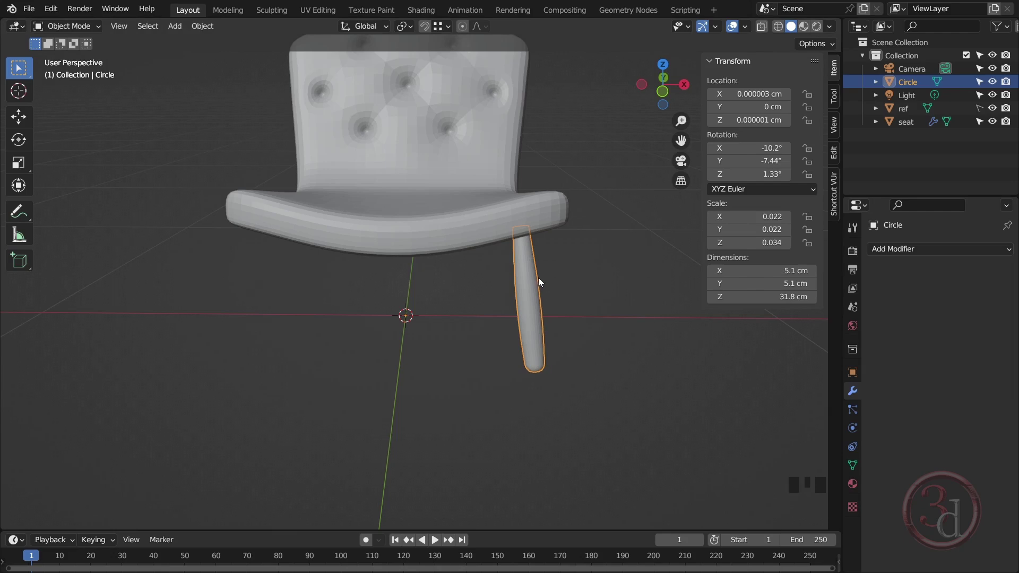
Apply the leg's rotation and scale, and add a Mirror modifier on the X axis for the opposite front leg
{"action": "key", "text": "ctrl+a"}
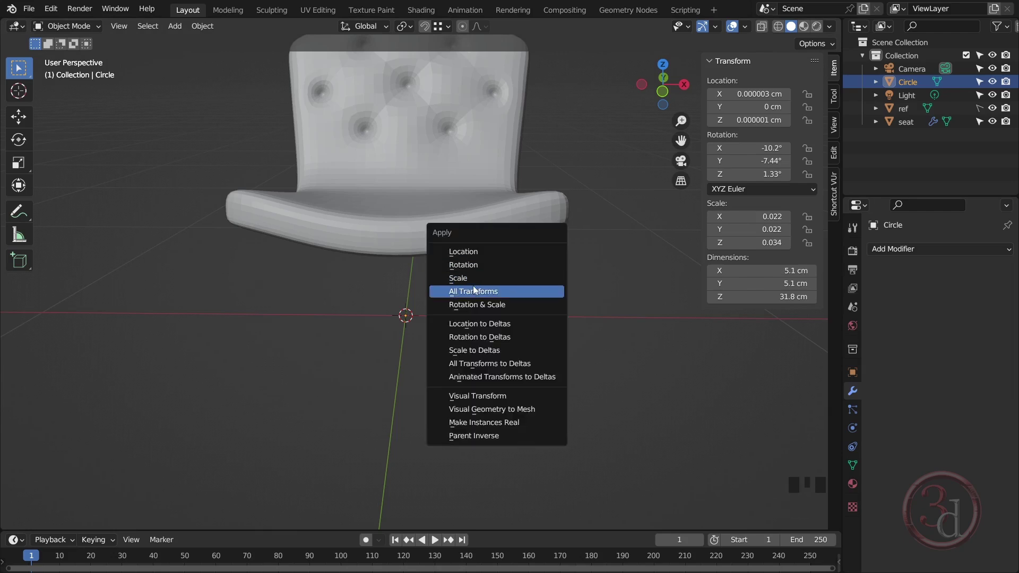
{"action": "left_click", "coordinate": [497, 306]}
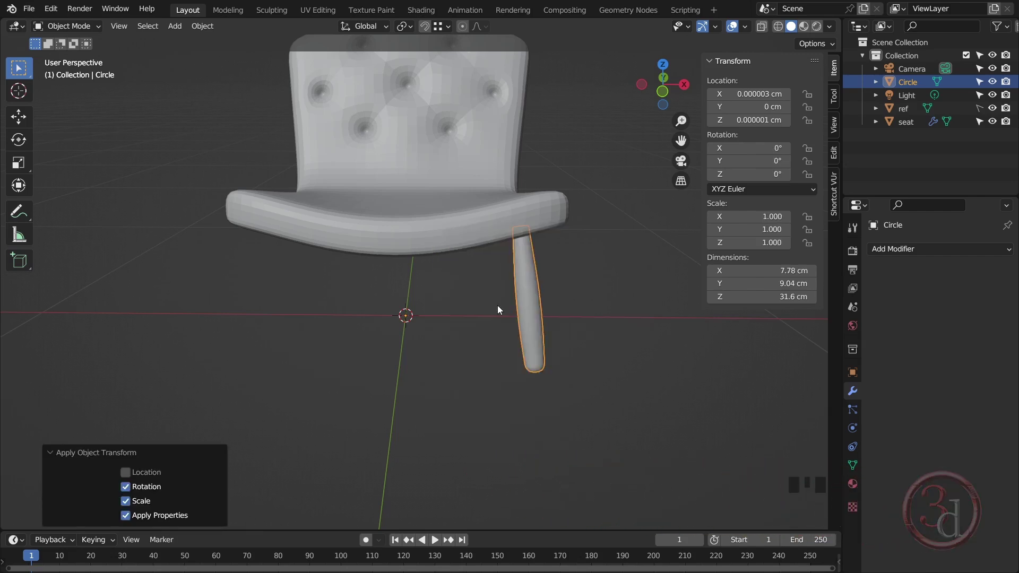
{"action": "left_click", "coordinate": [918, 249]}
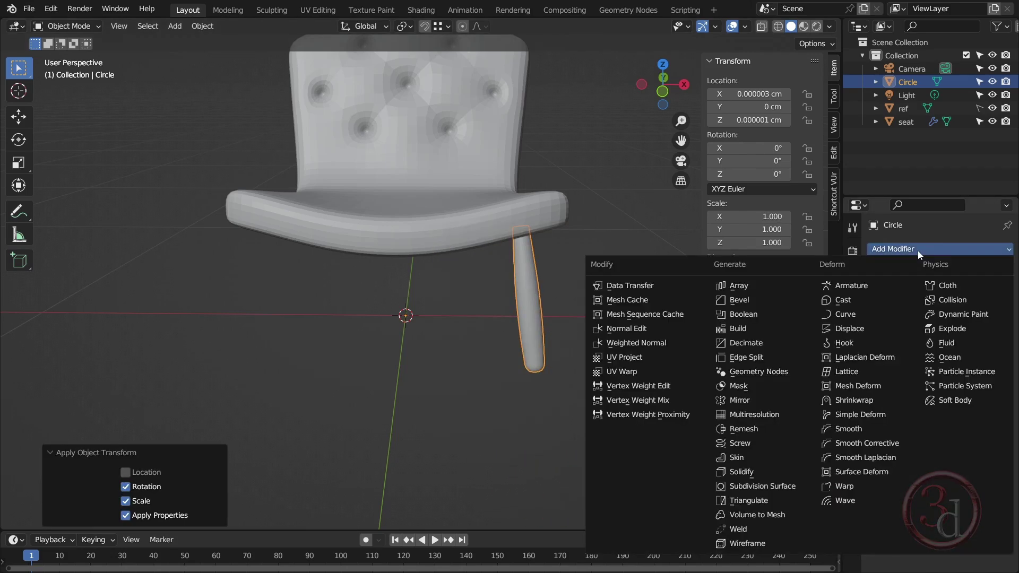
{"action": "left_click", "coordinate": [758, 403]}
{"action": "middle_click_drag", "start_coordinate": [453, 351], "coordinate": [367, 368], "text": "alt"}
{"action": "left_click", "coordinate": [338, 319]}
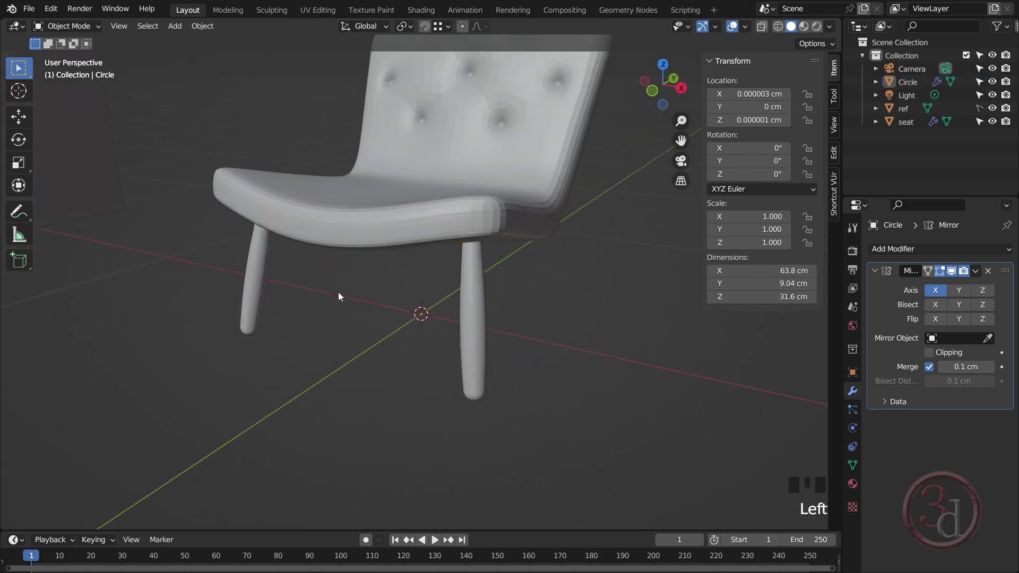
{"action": "scroll", "coordinate": [371, 334], "scroll_direction": "down", "scroll_amount": 2}
{"action": "middle_click_drag", "start_coordinate": [263, 272], "coordinate": [443, 302], "text": "alt"}
{"action": "left_click", "coordinate": [443, 301]}
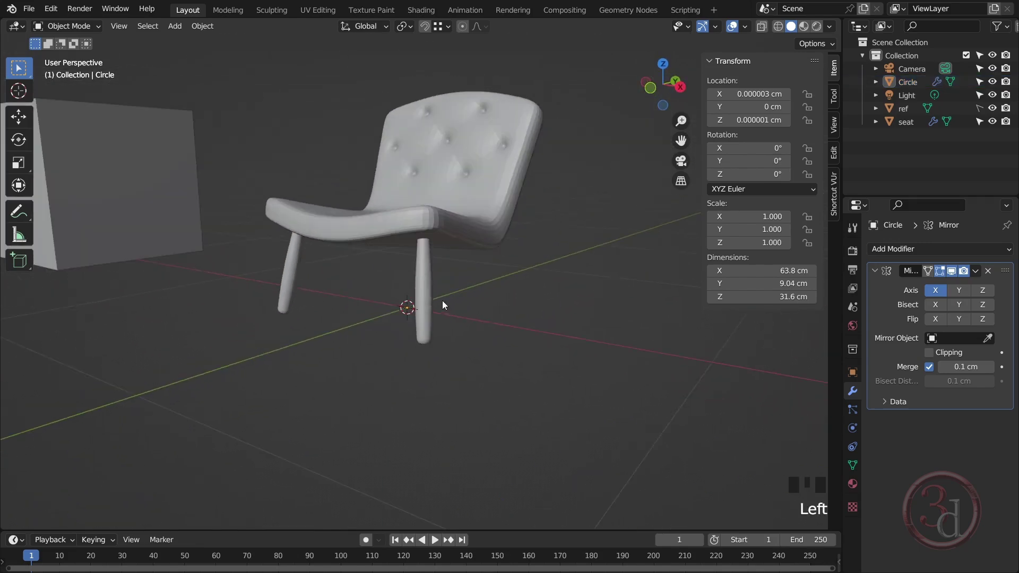
Select the vertices at the front leg's top end, scale them up to about 1.079, and return to Object Mode
{"action": "scroll", "coordinate": [422, 268], "scroll_direction": "up", "scroll_amount": 4}
{"action": "key", "text": "Tab"}
{"action": "key", "text": "z"}
{"action": "left_click", "coordinate": [347, 310]}
{"action": "left_click_drag", "start_coordinate": [390, 156], "coordinate": [455, 193]}
{"action": "middle_click_drag", "start_coordinate": [455, 192], "coordinate": [434, 232], "text": "alt"}
{"action": "key", "text": "z"}
{"action": "left_click", "coordinate": [572, 269]}
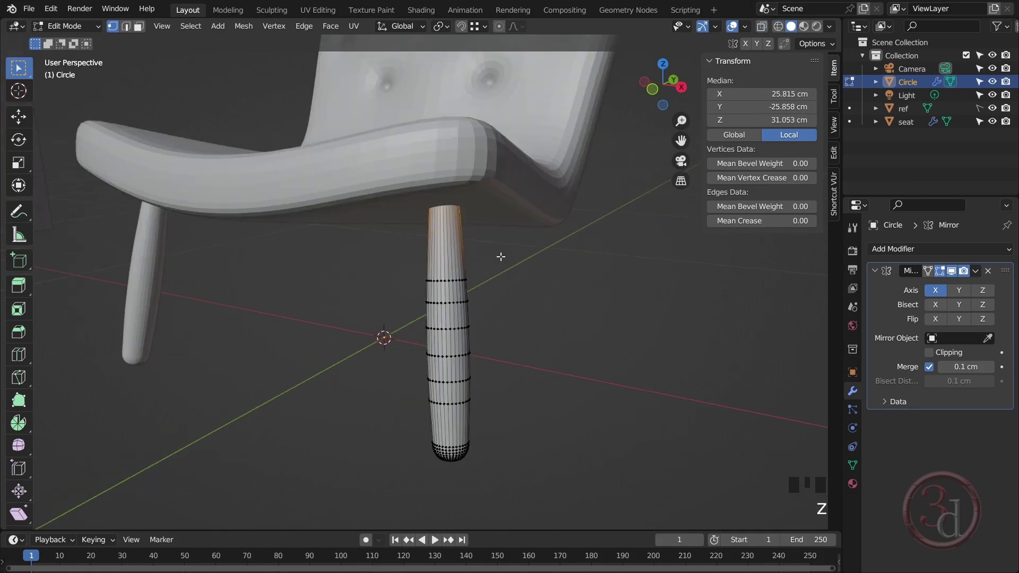
{"action": "key", "text": "s"}
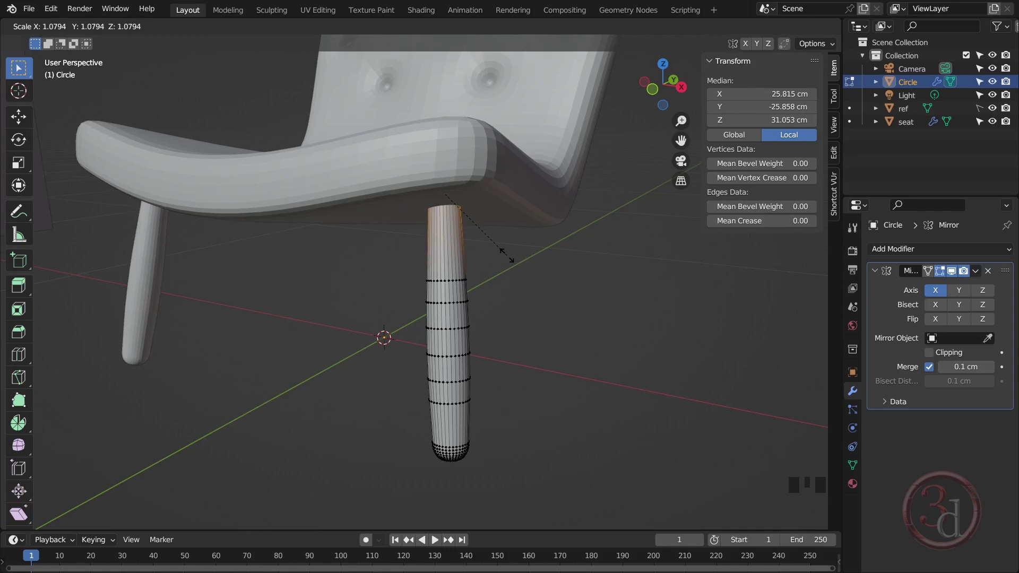
{"action": "left_click", "coordinate": [507, 256]}
{"action": "key", "text": "Tab"}
{"action": "scroll", "coordinate": [493, 281], "scroll_direction": "down", "scroll_amount": 3}
{"action": "middle_click_drag", "start_coordinate": [502, 290], "coordinate": [446, 307], "text": "alt"}
{"action": "left_click", "coordinate": [450, 377]}
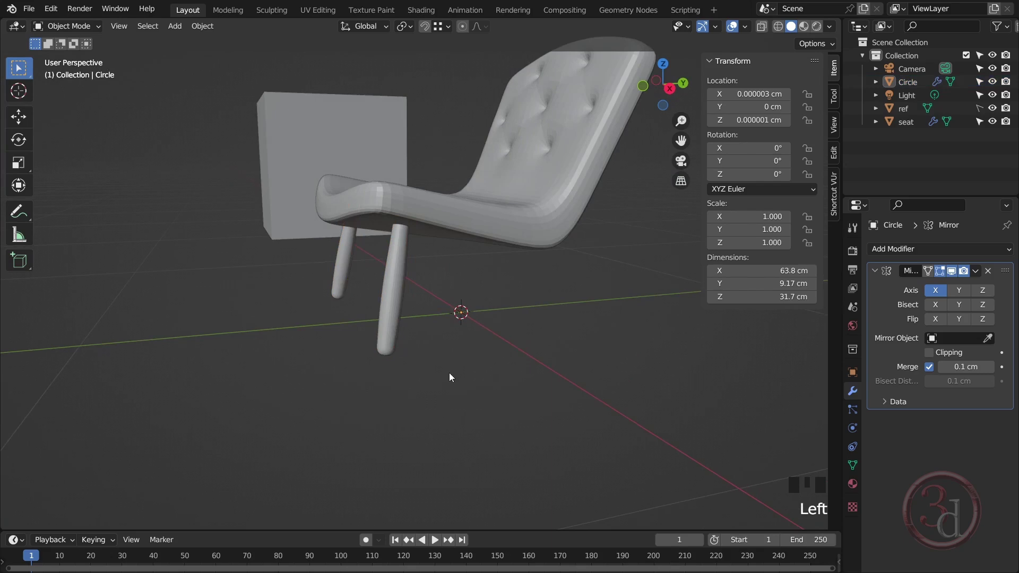
Duplicate the front legs in place and mirror the copy along the global Y axis as rear legs
{"action": "middle_click_drag", "start_coordinate": [437, 364], "coordinate": [420, 332], "text": "alt"}
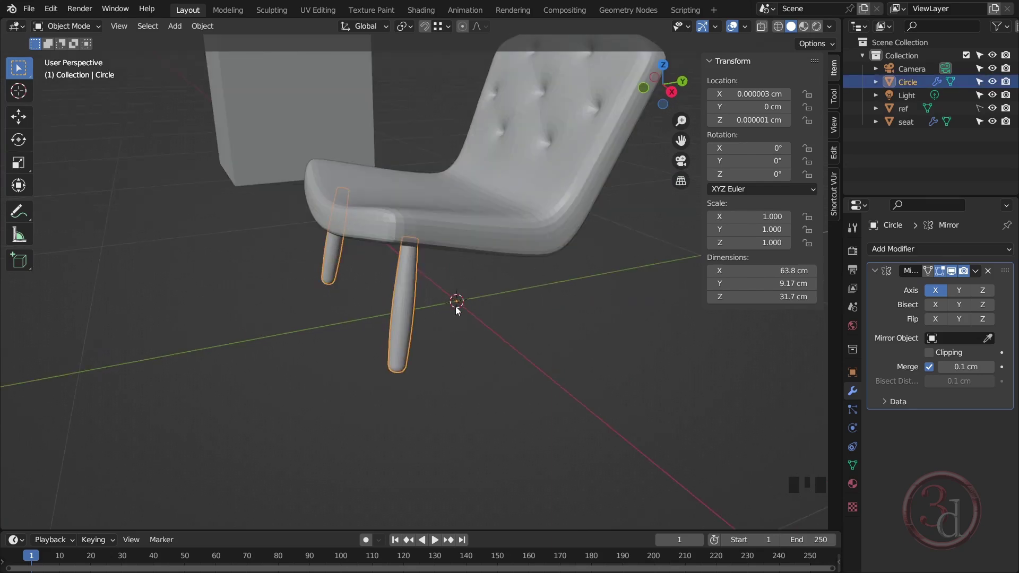
{"action": "middle_click_drag", "start_coordinate": [456, 308], "coordinate": [449, 285]}
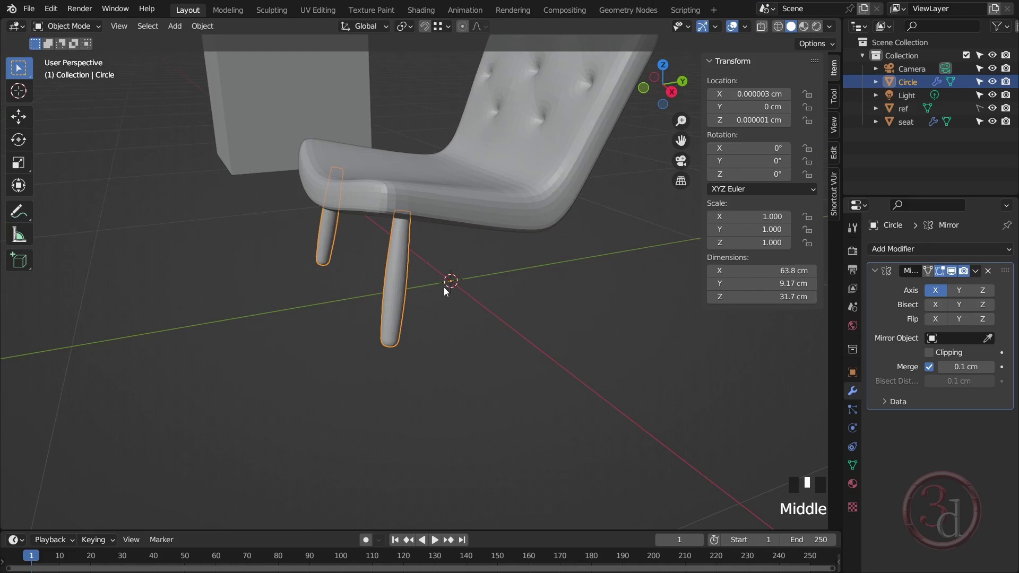
{"action": "key", "text": "shift+d"}
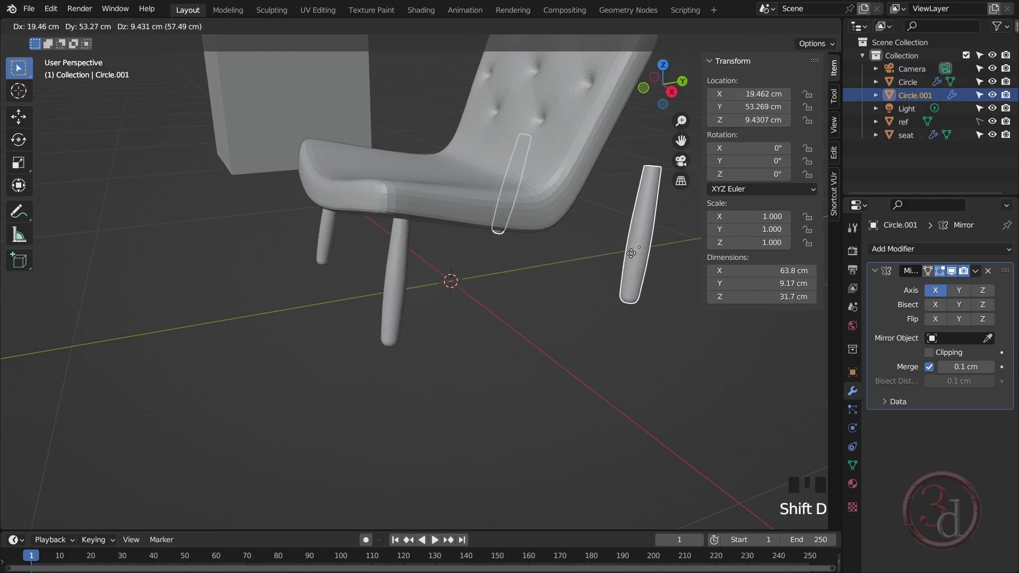
{"action": "right_click", "coordinate": [631, 253]}
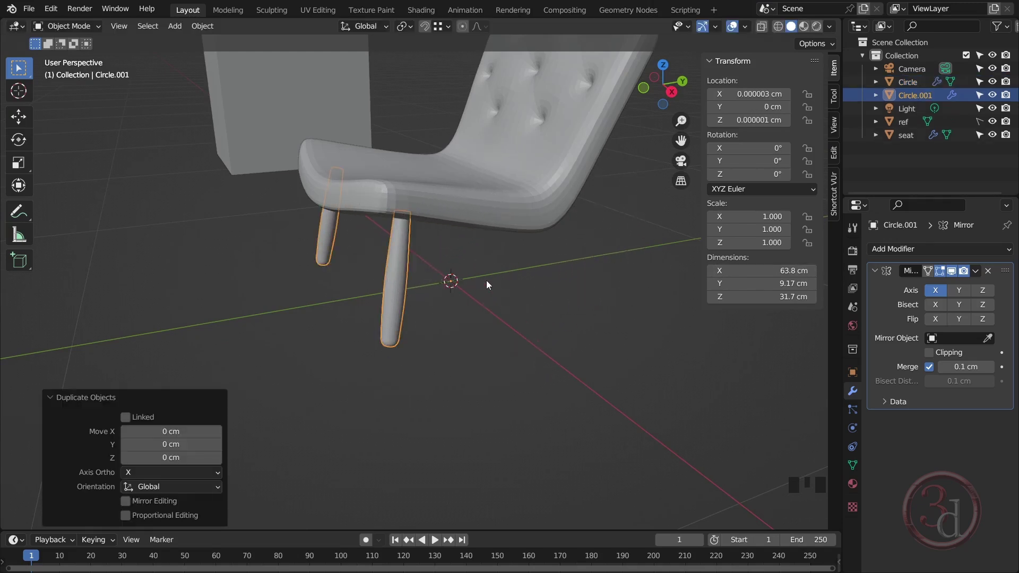
{"action": "key", "text": "ctrl+m"}
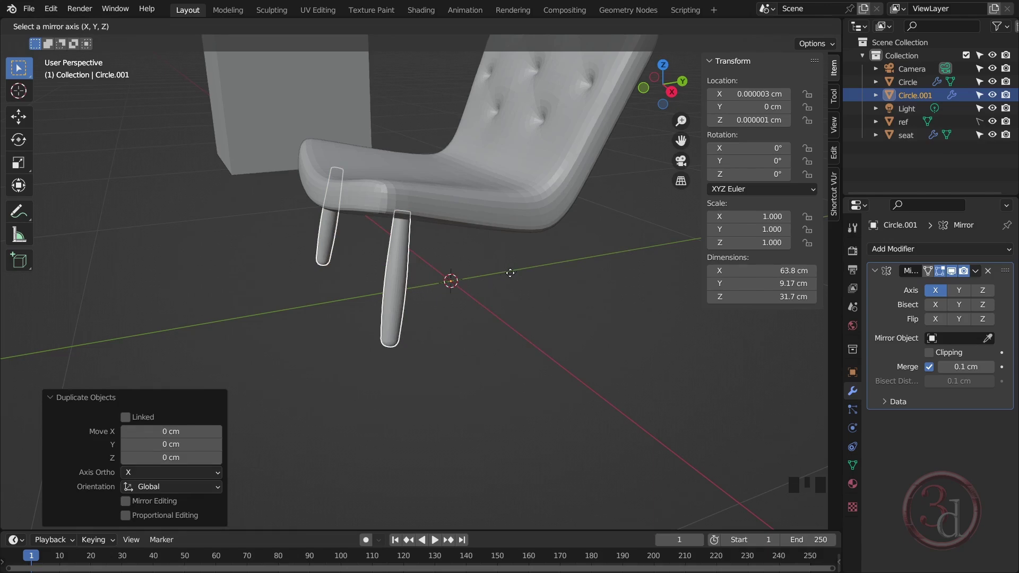
{"action": "key", "text": "y"}
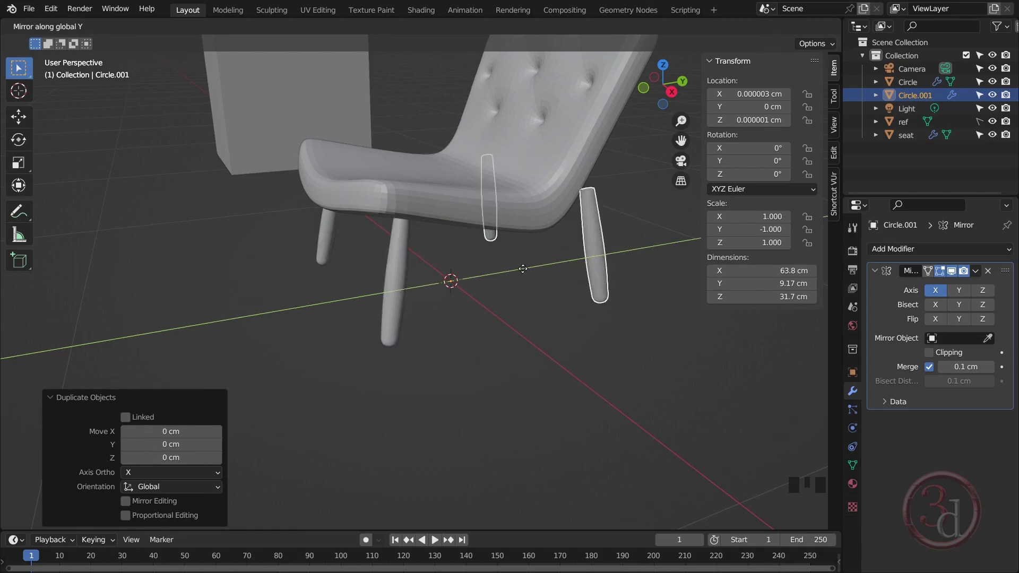
{"action": "left_click", "coordinate": [523, 269]}
{"action": "middle_click_drag", "start_coordinate": [523, 316], "coordinate": [464, 301], "text": "alt"}
In right side view, move the rear legs about -18.72 cm along Y to sit under the seat's back bend
{"action": "key", "text": "grave"}
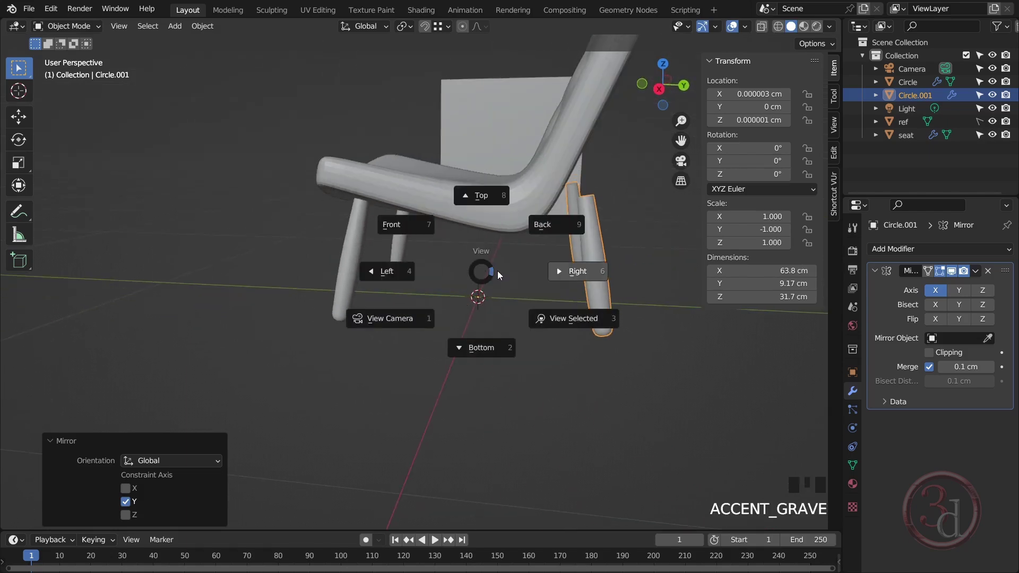
{"action": "key", "text": "g"}
{"action": "key", "text": "y"}
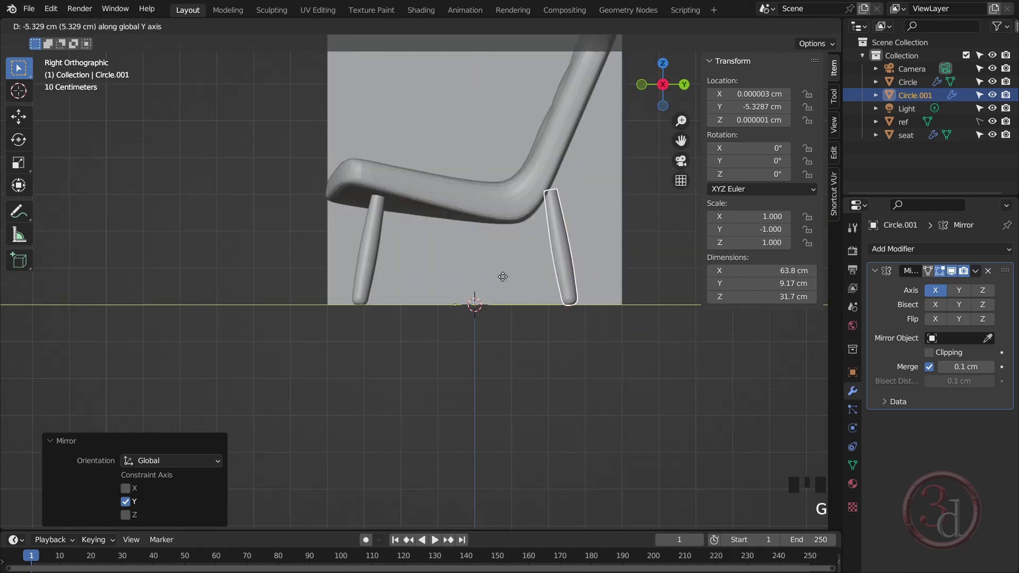
{"action": "left_click", "coordinate": [459, 281]}
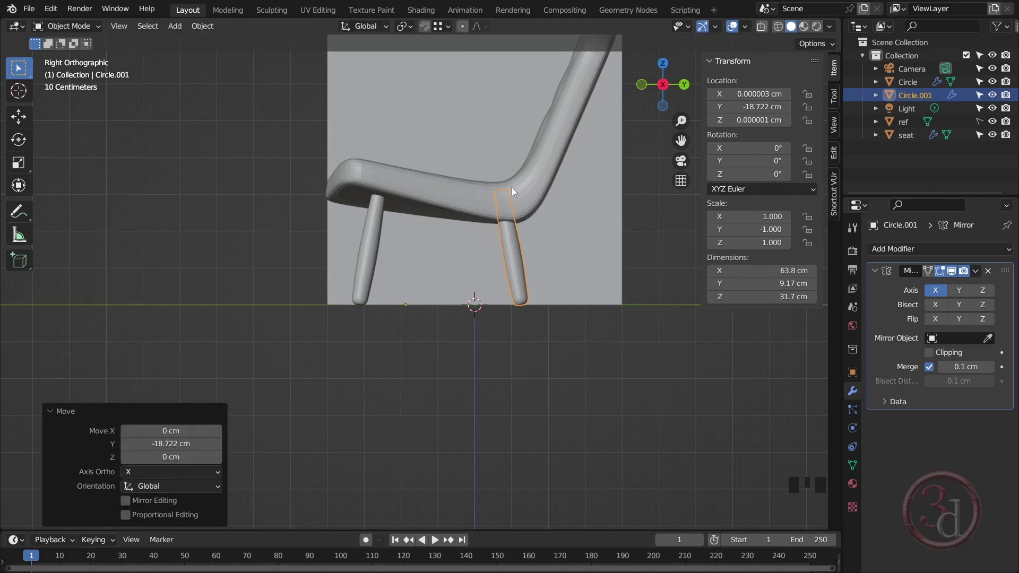
Select the rear leg's whole mesh and rotate it in right side view so its top tilts further toward the front
{"action": "scroll", "coordinate": [511, 222], "scroll_direction": "up", "scroll_amount": 2}
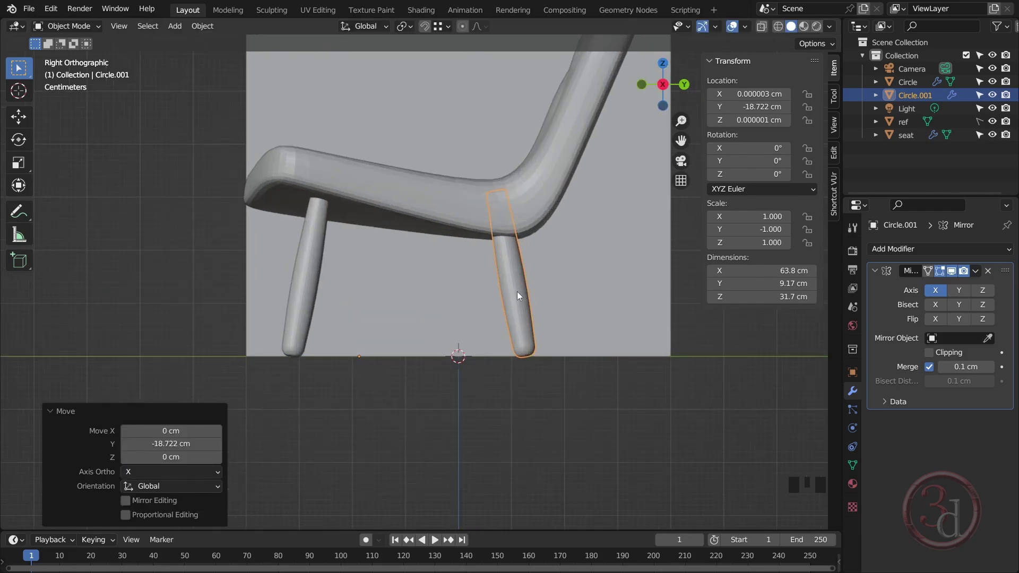
{"action": "key", "text": "Tab"}
{"action": "key", "text": "z"}
{"action": "left_click_drag", "start_coordinate": [428, 130], "coordinate": [580, 420]}
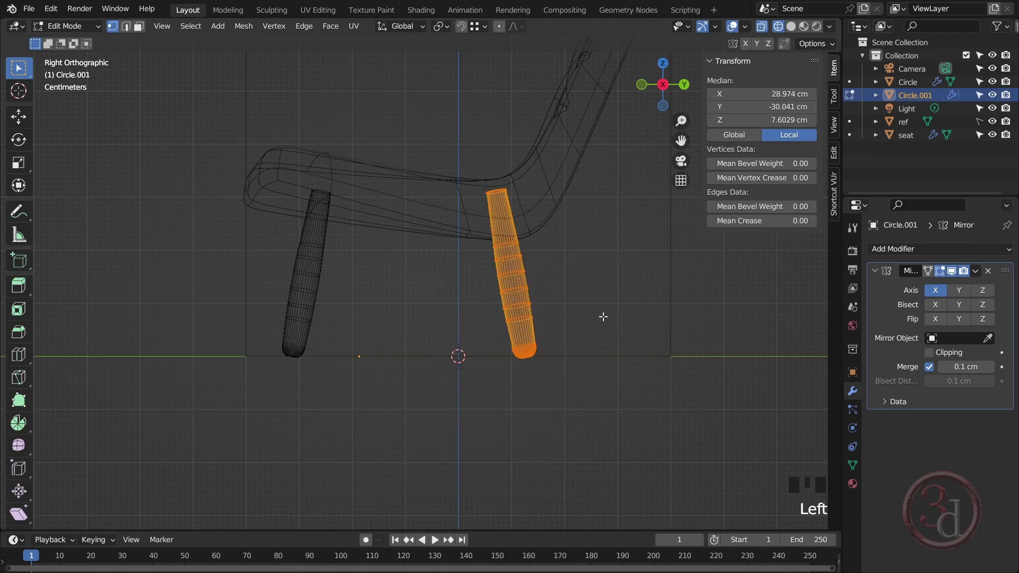
{"action": "key", "text": "r"}
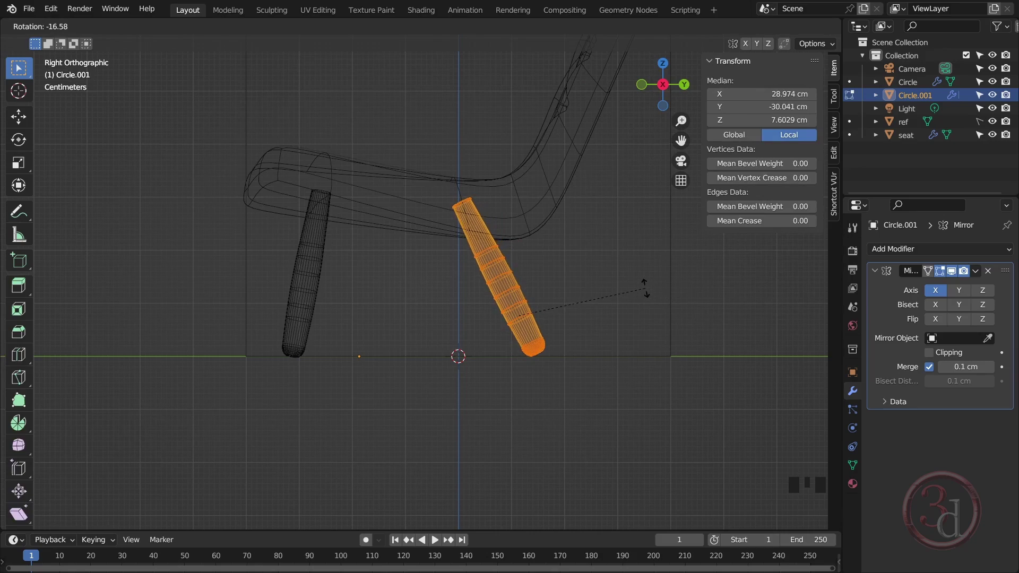
{"action": "left_click", "coordinate": [663, 303]}
{"action": "key", "text": "z"}
{"action": "key", "text": "Tab"}
Move the rear leg's mesh about -10 cm along X, inward under the seat, and return to Object Mode
{"action": "middle_click_drag", "start_coordinate": [674, 310], "coordinate": [448, 344], "text": "alt"}
{"action": "key", "text": "Tab"}
{"action": "key", "text": "z"}
{"action": "left_click_drag", "start_coordinate": [362, 420], "coordinate": [449, 300]}
{"action": "key", "text": "z"}
{"action": "left_click", "coordinate": [568, 344]}
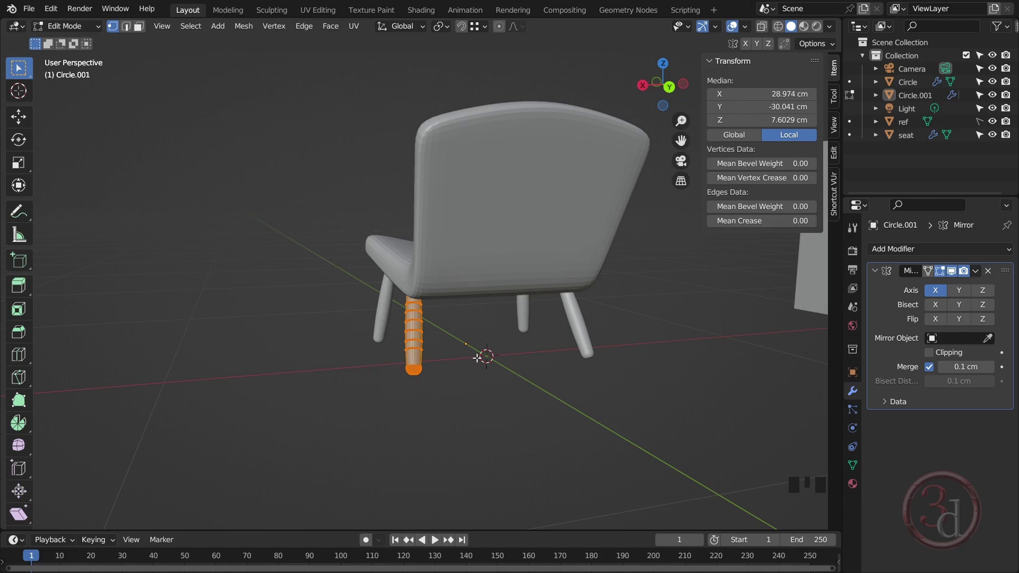
{"action": "key", "text": "g"}
{"action": "key", "text": "z"}
{"action": "key", "text": "z"}
{"action": "key", "text": "x"}
{"action": "key", "text": "Return"}
{"action": "mouse_move", "coordinate": [478, 350]}
{"action": "middle_mouse_down"}
{"action": "mouse_move", "coordinate": [212, 251]}
{"action": "mouse_move", "coordinate": [477, 374]}
{"action": "mouse_move", "coordinate": [594, 330]}
{"action": "mouse_move", "coordinate": [676, 332]}
{"action": "mouse_move", "coordinate": [661, 366]}
{"action": "mouse_move", "coordinate": [445, 219]}
{"action": "middle_mouse_up"}
{"action": "key", "text": "Tab"}
Select the seat and examine the chair from the front and back, checking its proportions against the rear legs
{"action": "left_click", "coordinate": [445, 218]}
{"action": "scroll", "coordinate": [438, 173], "scroll_direction": "up", "scroll_amount": 2}
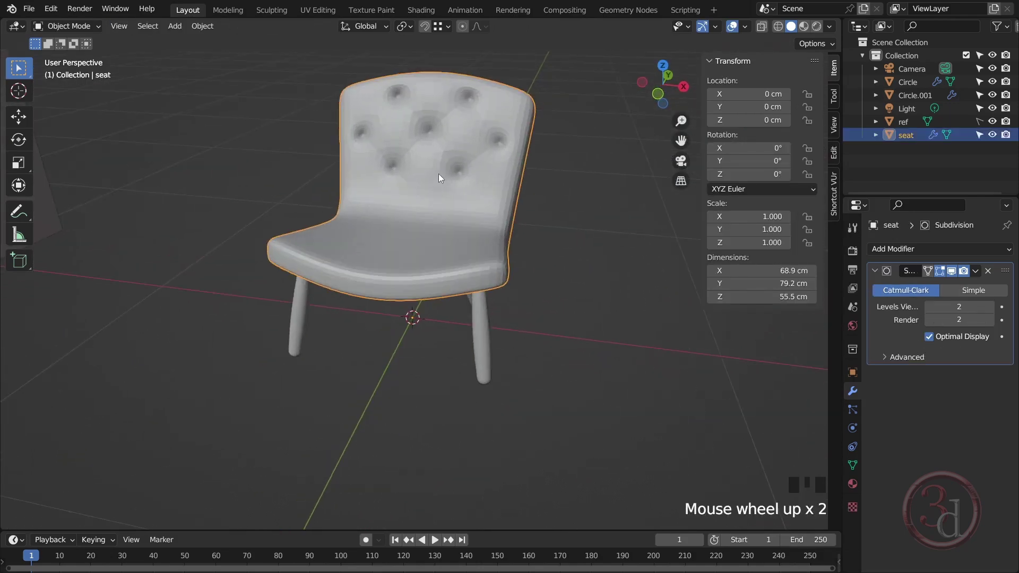
{"action": "key", "text": "Tab"}
{"action": "mouse_move", "coordinate": [608, 345]}
{"action": "middle_mouse_down", "text": "alt"}
{"action": "mouse_move", "coordinate": [353, 268]}
{"action": "mouse_move", "coordinate": [388, 350]}
{"action": "mouse_move", "coordinate": [364, 334]}
{"action": "mouse_move", "coordinate": [610, 352]}
{"action": "middle_mouse_up", "text": "alt"}
{"action": "left_click", "coordinate": [610, 352]}
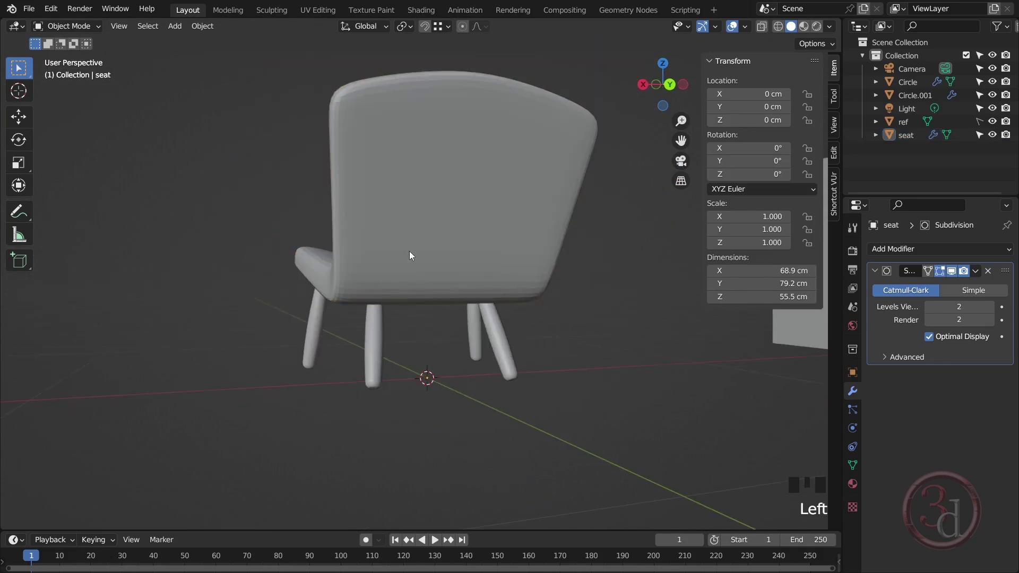
{"action": "left_click", "coordinate": [427, 238]}
{"action": "middle_click_drag", "start_coordinate": [467, 279], "coordinate": [383, 291], "text": "alt"}
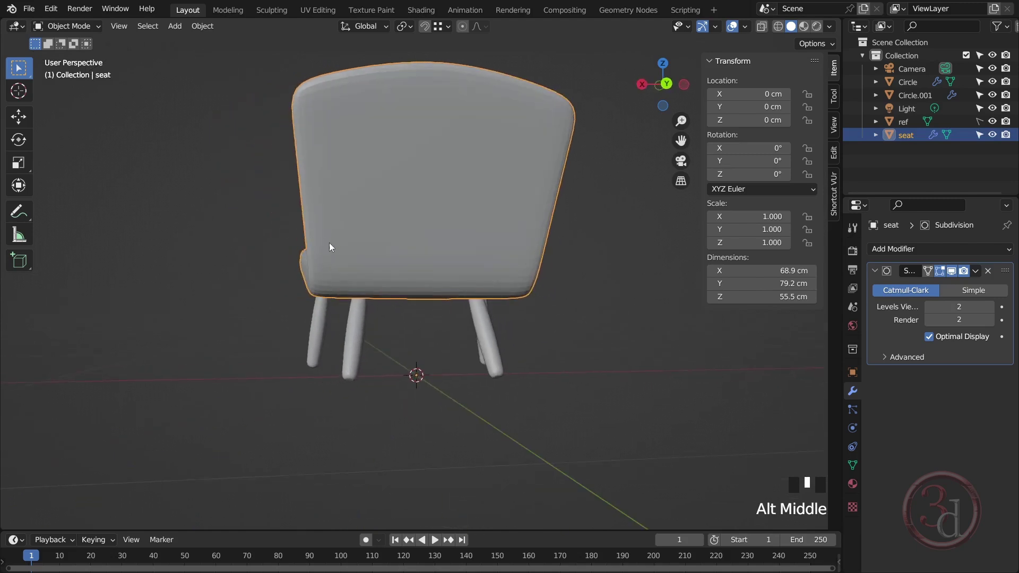
{"action": "middle_click_drag", "start_coordinate": [437, 352], "coordinate": [493, 381], "text": "alt"}
{"action": "middle_click_drag", "start_coordinate": [426, 393], "coordinate": [301, 400], "text": "alt"}
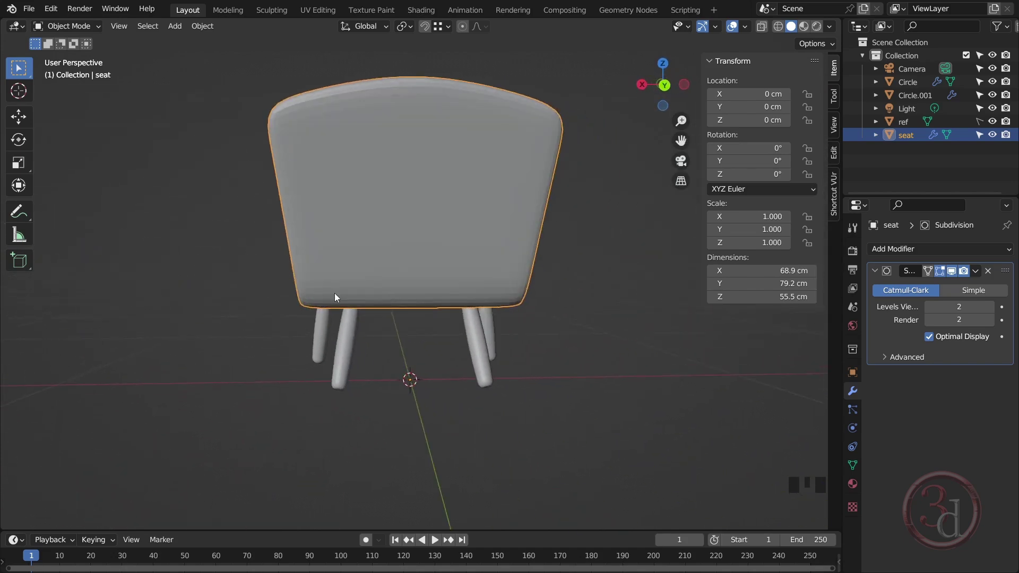
{"action": "middle_click_drag", "start_coordinate": [361, 318], "coordinate": [513, 292], "text": "alt"}
{"action": "middle_click_drag", "start_coordinate": [374, 332], "coordinate": [549, 384], "text": "alt"}
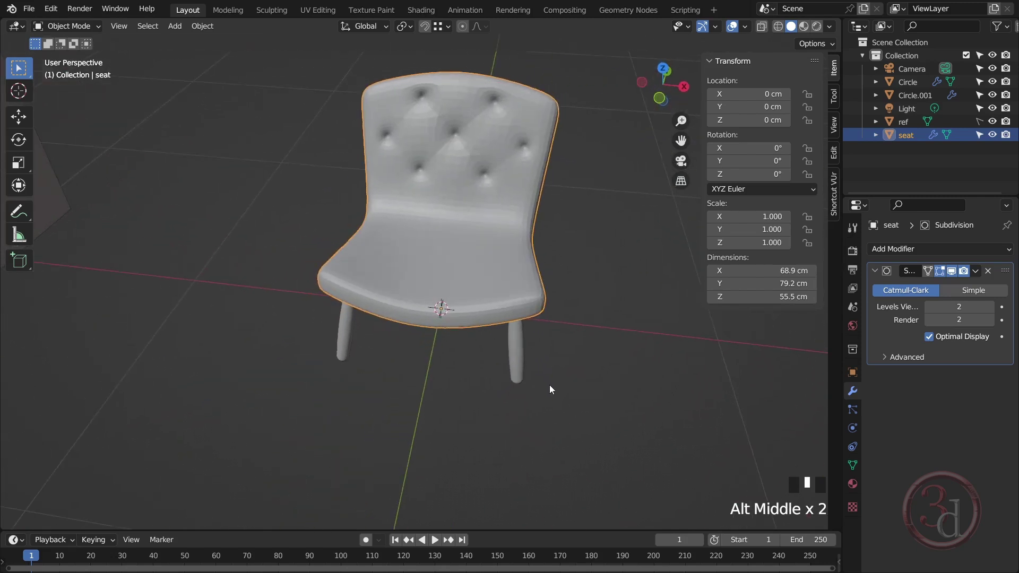
In the seat's Edit Mode, select all vertices through the bend between seat and backrest, then restore solid shading
{"action": "middle_click_drag", "start_coordinate": [443, 225], "coordinate": [410, 267]}
{"action": "key", "text": "Tab"}
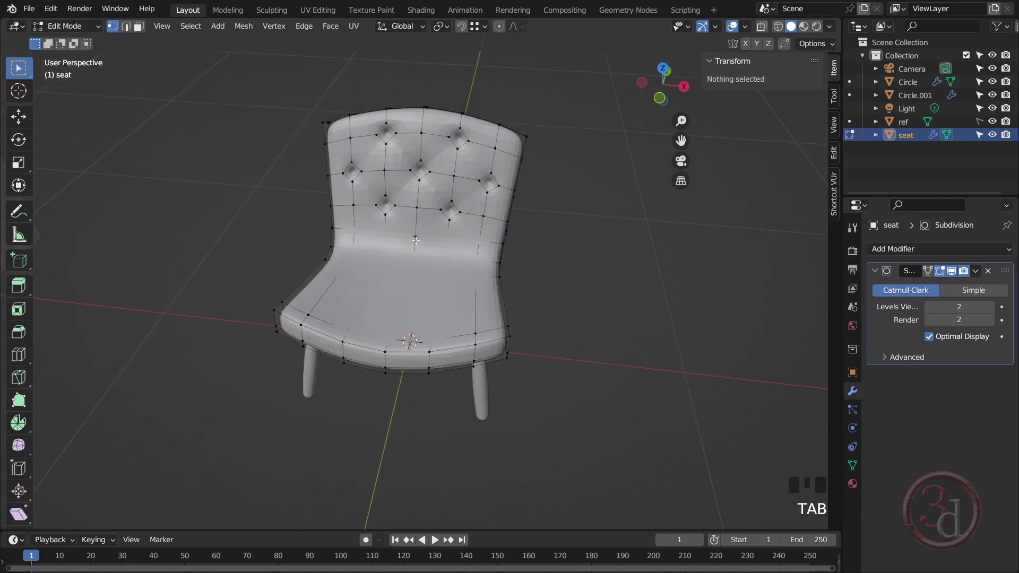
{"action": "mouse_move", "coordinate": [466, 274]}
{"action": "middle_mouse_down"}
{"action": "mouse_move", "coordinate": [441, 321]}
{"action": "mouse_move", "coordinate": [466, 286]}
{"action": "mouse_move", "coordinate": [478, 314]}
{"action": "mouse_move", "coordinate": [473, 291]}
{"action": "mouse_move", "coordinate": [457, 292]}
{"action": "middle_mouse_up"}
{"action": "key", "text": "z"}
{"action": "left_click", "coordinate": [366, 284]}
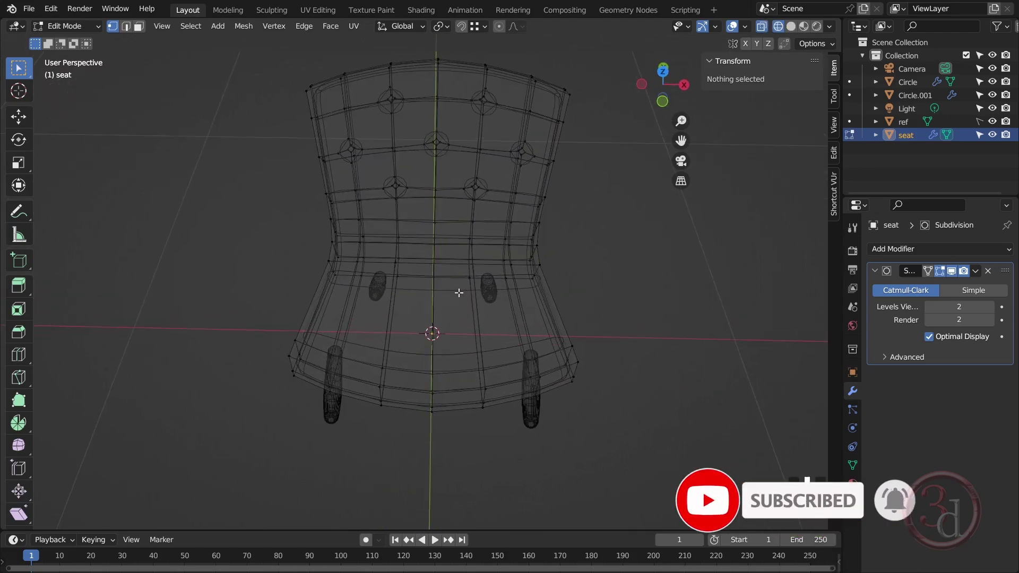
{"action": "left_click_drag", "start_coordinate": [308, 281], "coordinate": [600, 215]}
{"action": "middle_click_drag", "start_coordinate": [598, 216], "coordinate": [496, 268], "text": "alt"}
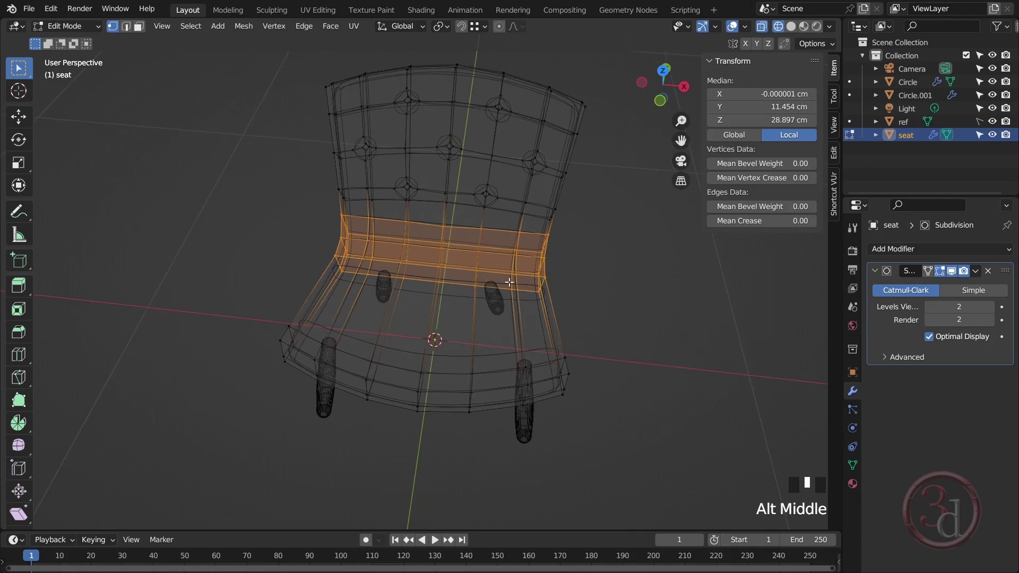
{"action": "key", "text": "shift+z"}
{"action": "middle_click_drag", "start_coordinate": [593, 302], "coordinate": [553, 298], "text": "alt"}
{"action": "key", "text": "s"}
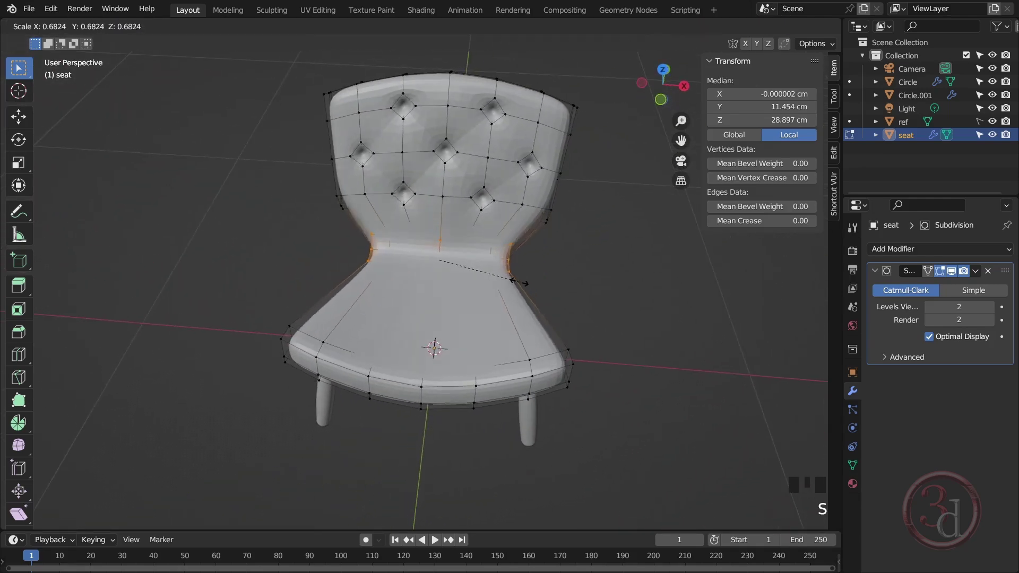
{"action": "left_click", "coordinate": [530, 285]}
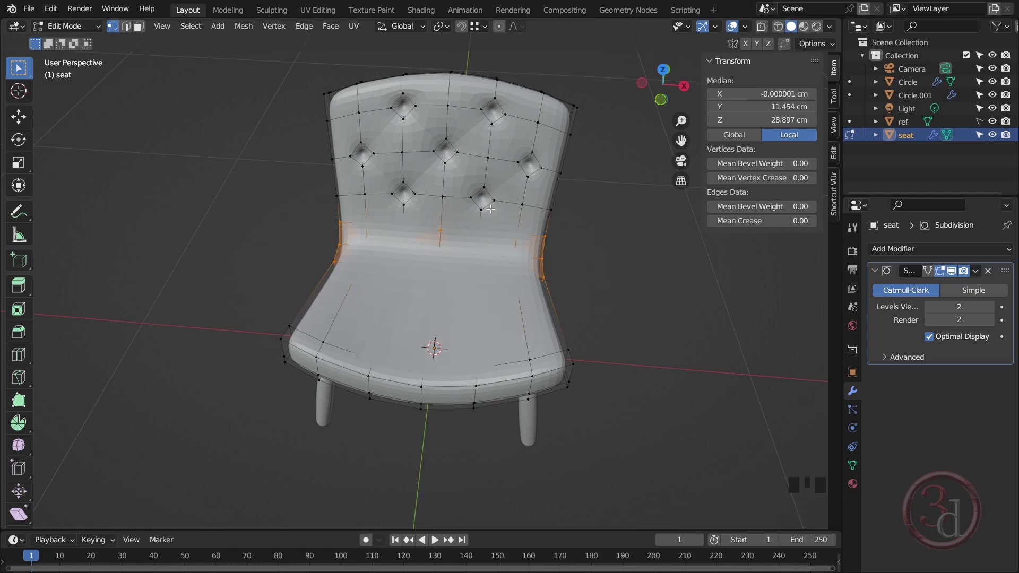
Scale the seat's bend to about 0.857 along X with smooth proportional editing at size 0.42, and return to Object Mode
{"action": "key", "text": "o"}
{"action": "scroll", "coordinate": [439, 232], "scroll_direction": "down", "scroll_amount": 3}
{"action": "scroll", "coordinate": [474, 225], "scroll_direction": "up", "scroll_amount": 2}
{"action": "middle_click_drag", "start_coordinate": [474, 226], "coordinate": [445, 290]}
{"action": "key", "text": "s"}
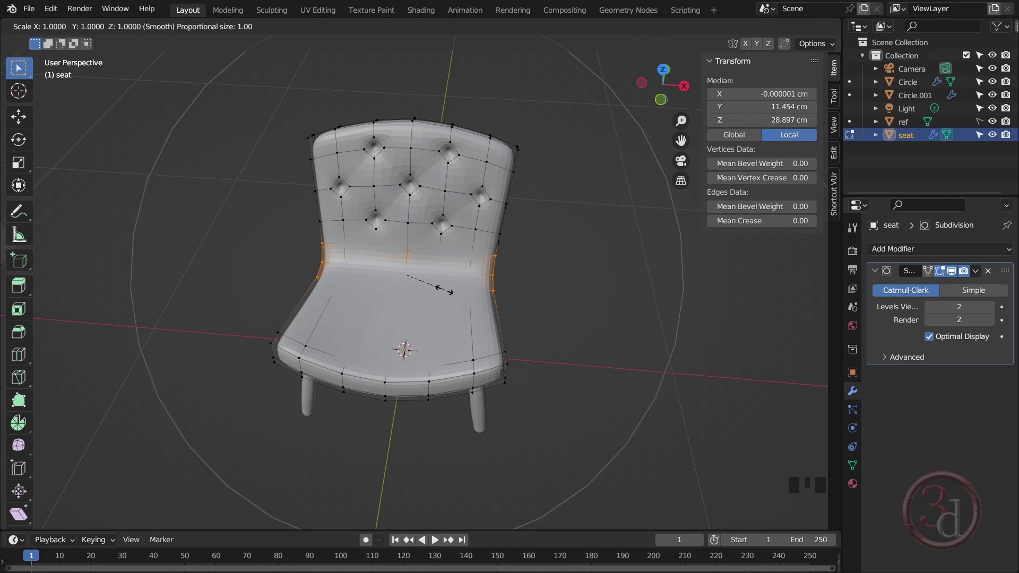
{"action": "scroll", "coordinate": [445, 289], "scroll_direction": "up", "scroll_amount": 3}
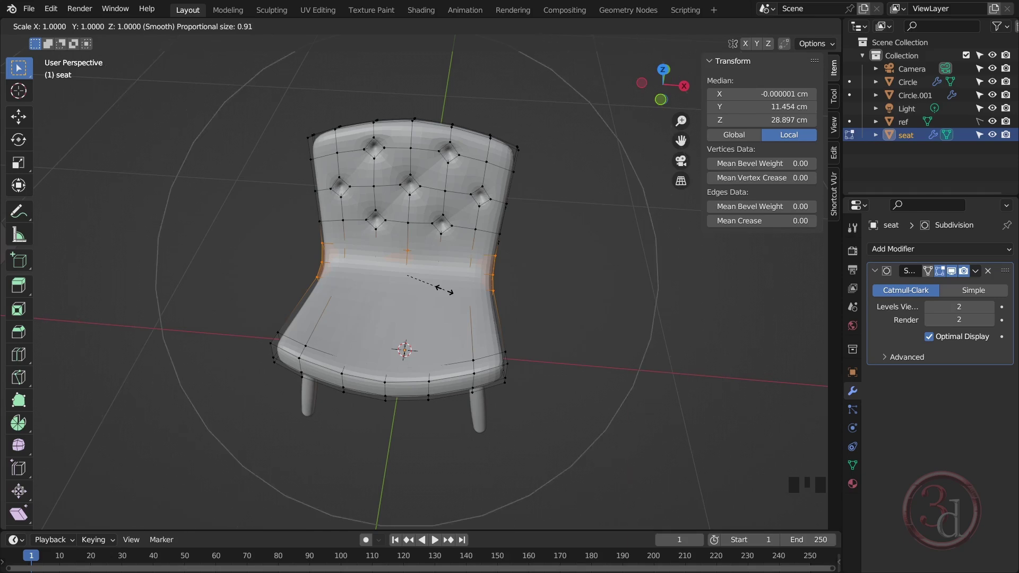
{"action": "scroll", "coordinate": [445, 289], "scroll_direction": "up", "scroll_amount": 9}
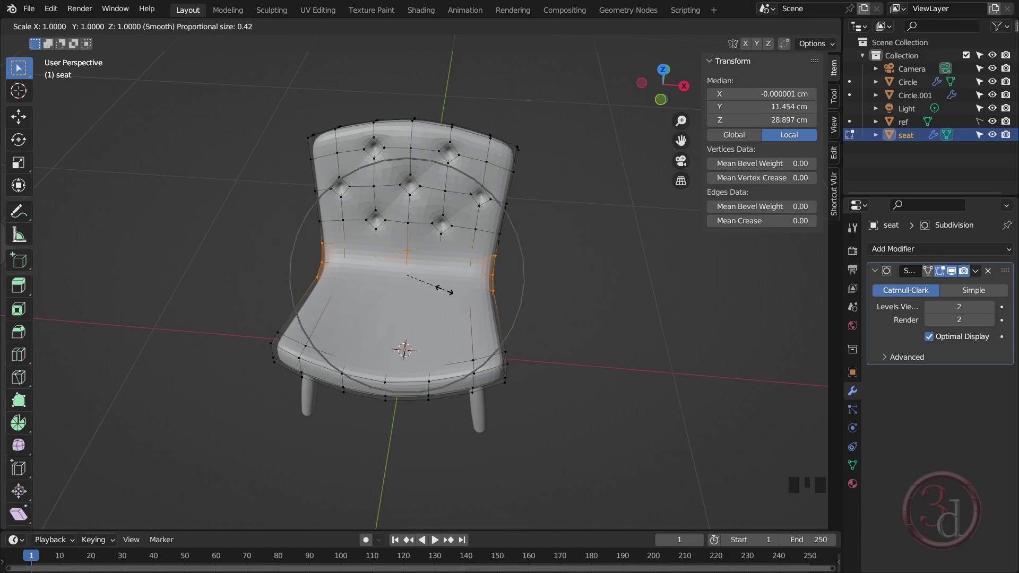
{"action": "scroll", "coordinate": [444, 289], "scroll_direction": "down", "scroll_amount": 2}
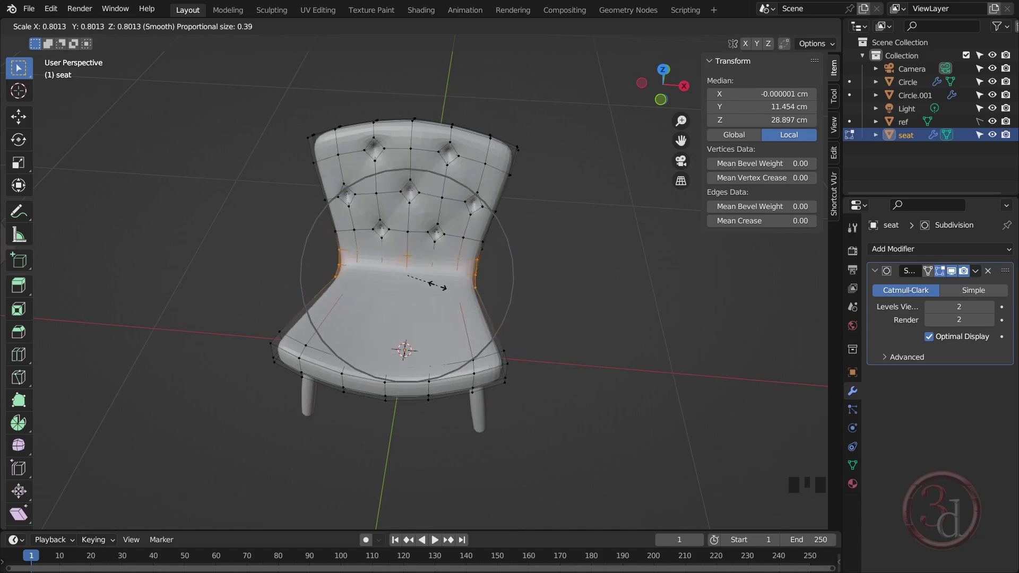
{"action": "scroll", "coordinate": [438, 285], "scroll_direction": "down", "scroll_amount": 8}
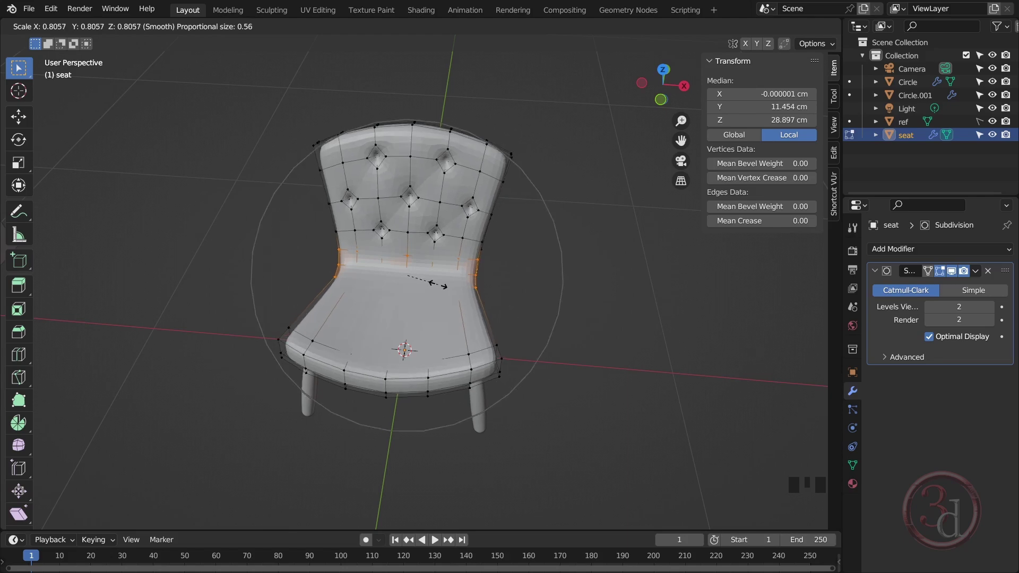
{"action": "scroll", "coordinate": [427, 281], "scroll_direction": "up", "scroll_amount": 12}
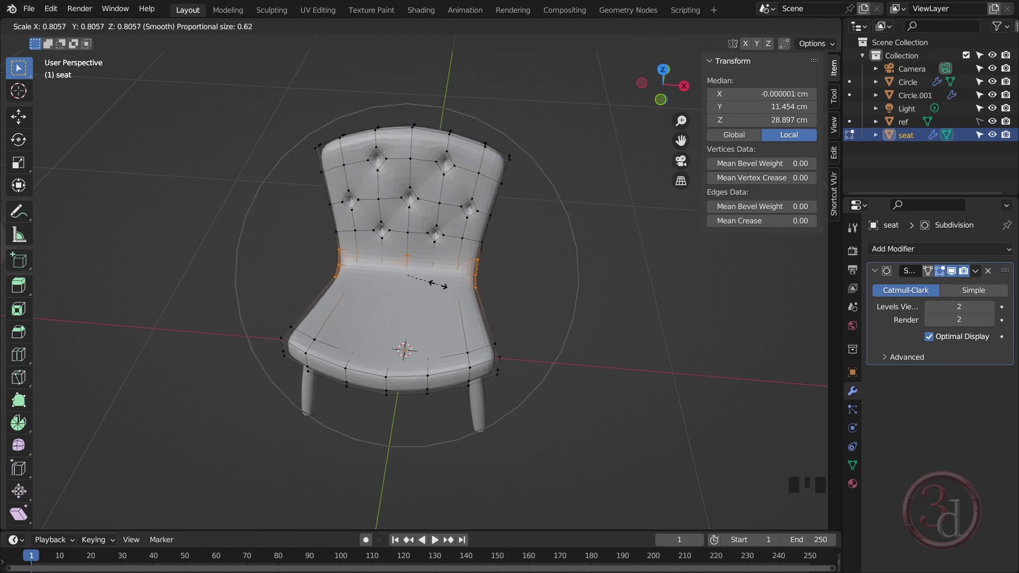
{"action": "scroll", "coordinate": [427, 282], "scroll_direction": "up", "scroll_amount": 2}
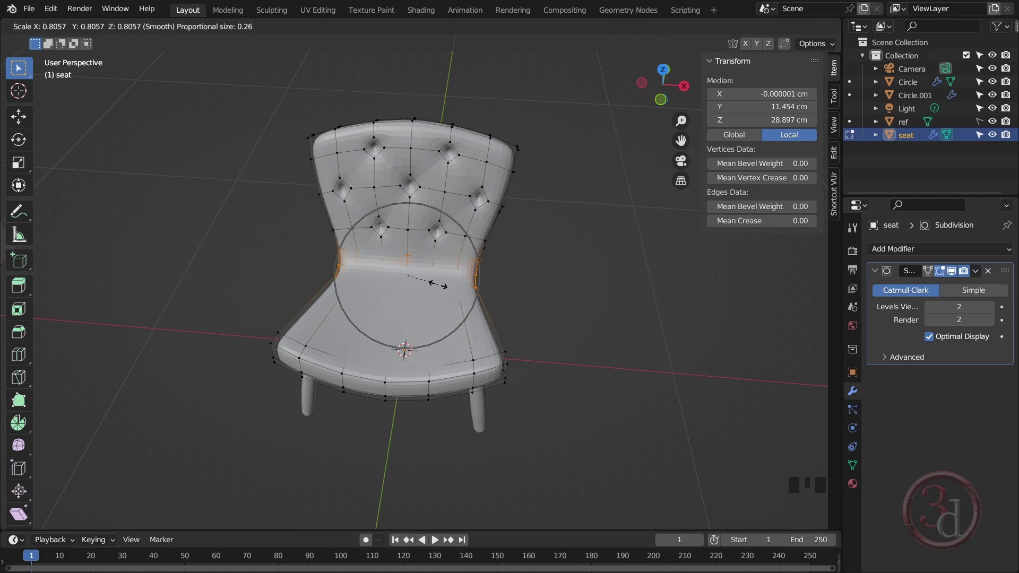
{"action": "scroll", "coordinate": [431, 284], "scroll_direction": "down", "scroll_amount": 3}
{"action": "scroll", "coordinate": [431, 284], "scroll_direction": "down", "scroll_amount": 1}
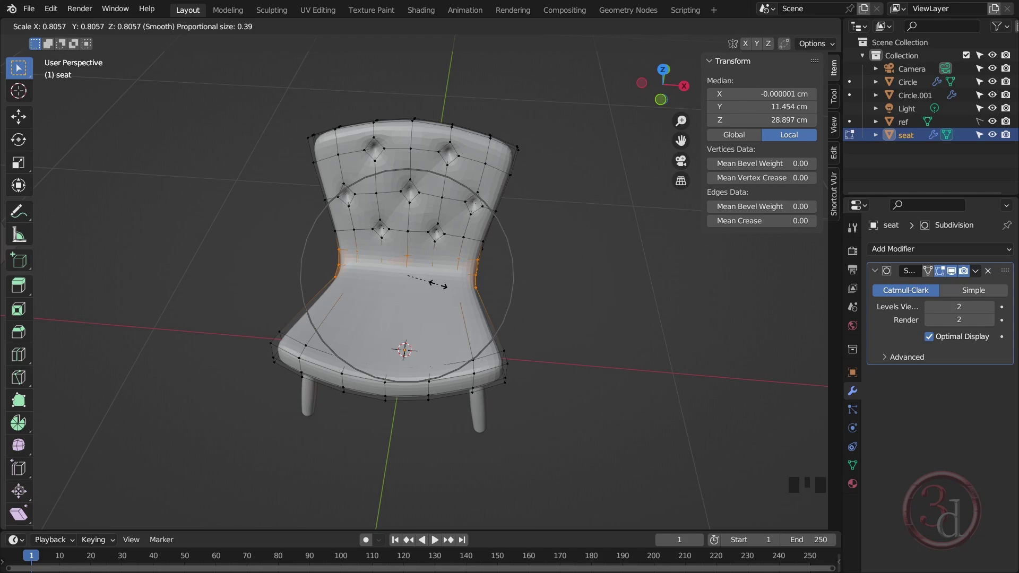
{"action": "key", "text": "x"}
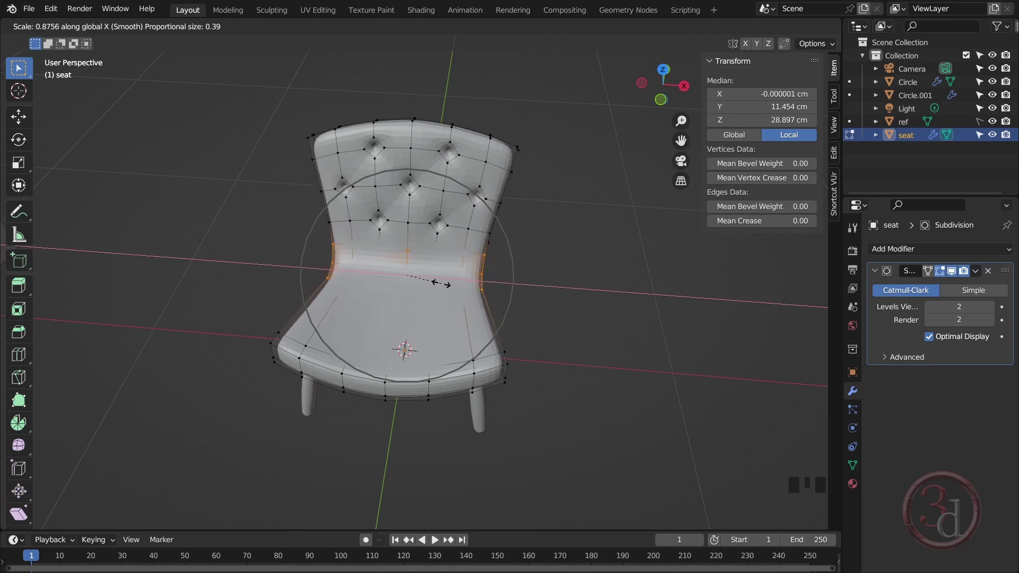
{"action": "scroll", "coordinate": [441, 283], "scroll_direction": "down", "scroll_amount": 4}
{"action": "scroll", "coordinate": [441, 283], "scroll_direction": "up", "scroll_amount": 9}
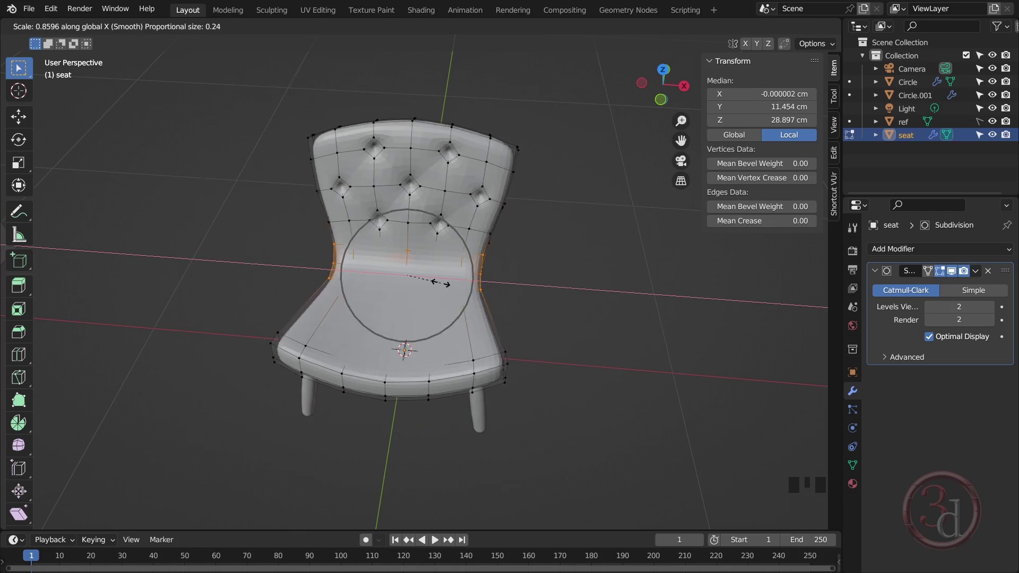
{"action": "scroll", "coordinate": [440, 282], "scroll_direction": "down", "scroll_amount": 5}
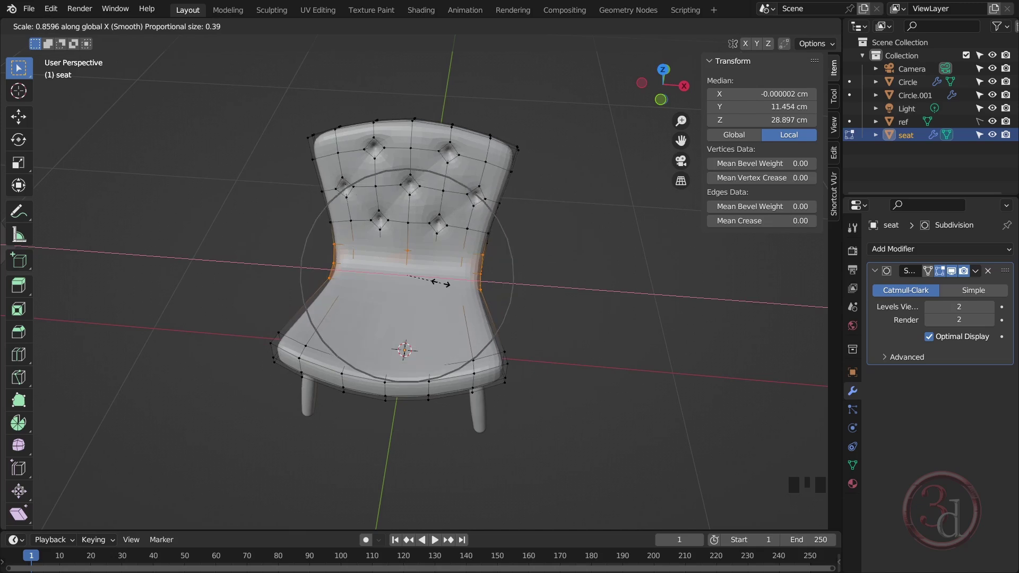
{"action": "scroll", "coordinate": [441, 283], "scroll_direction": "down", "scroll_amount": 1}
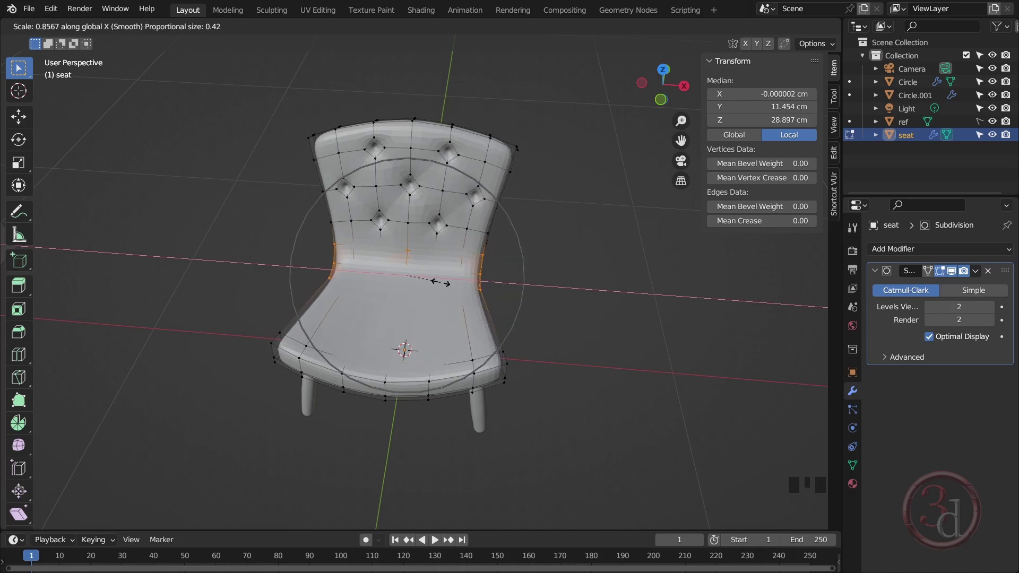
{"action": "left_click", "coordinate": [442, 284]}
{"action": "middle_click_drag", "start_coordinate": [447, 286], "coordinate": [512, 273], "text": "alt"}
{"action": "key", "text": "Tab"}
Open the rear legs' mesh in Edit Mode with wireframe display and turn off proportional editing
{"action": "scroll", "coordinate": [496, 331], "scroll_direction": "up", "scroll_amount": 2}
{"action": "middle_click_drag", "start_coordinate": [496, 331], "coordinate": [351, 267], "text": "alt"}
{"action": "scroll", "coordinate": [348, 228], "scroll_direction": "down", "scroll_amount": 2}
{"action": "middle_click_drag", "start_coordinate": [345, 191], "coordinate": [399, 361], "text": "alt"}
{"action": "left_click", "coordinate": [384, 342]}
{"action": "key", "text": "Tab"}
{"action": "key", "text": "z"}
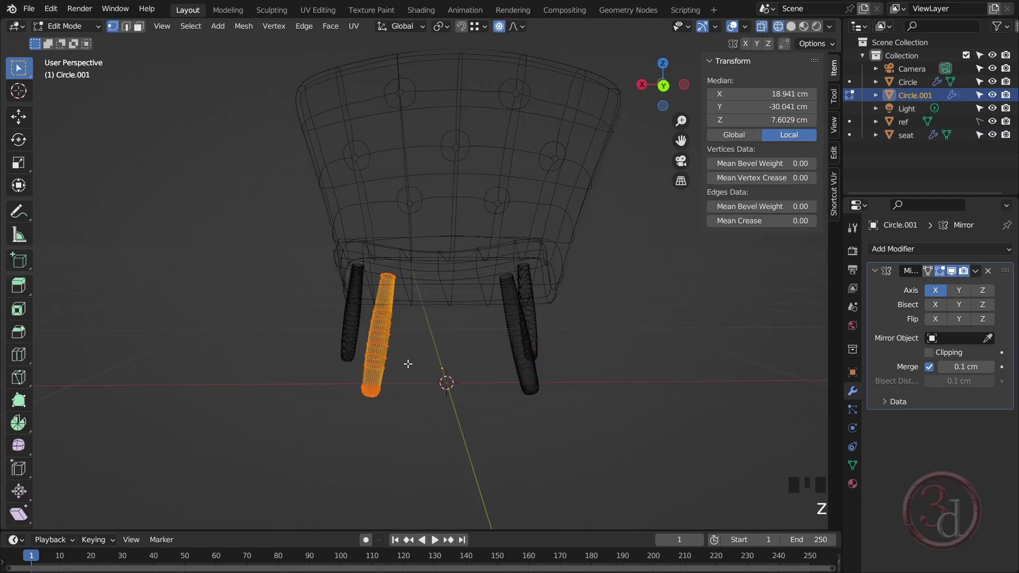
{"action": "key", "text": "g"}
{"action": "right_click", "coordinate": [413, 367]}
{"action": "left_click", "coordinate": [499, 27]}
Move the rear leg about 1 cm outward along X and return to solid-shaded Object Mode with nothing selected
{"action": "key", "text": "g"}
{"action": "key", "text": "x"}
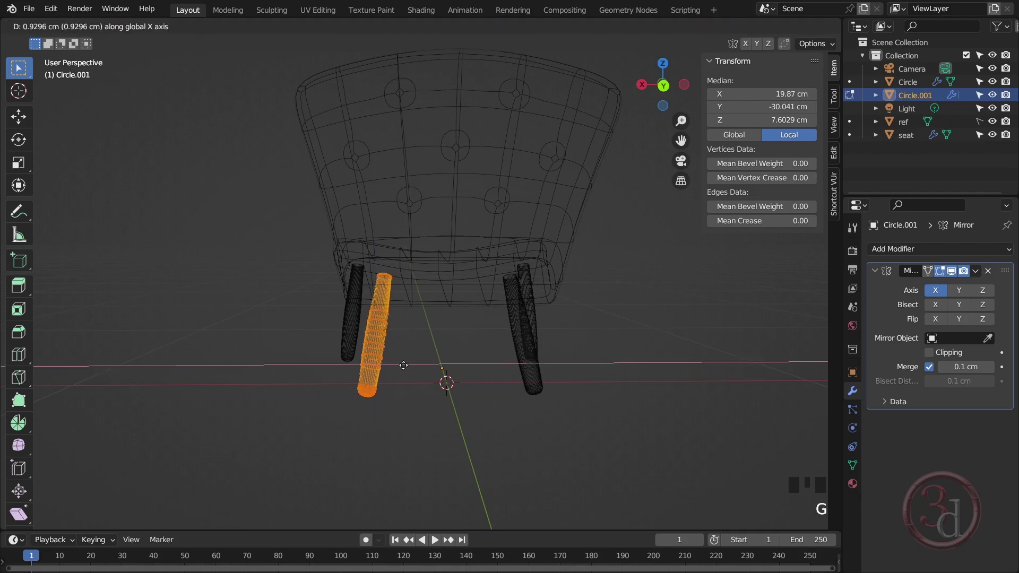
{"action": "left_click", "coordinate": [400, 365]}
{"action": "key", "text": "z"}
{"action": "key", "text": "Tab"}
{"action": "mouse_move", "coordinate": [400, 365]}
{"action": "middle_mouse_down"}
{"action": "mouse_move", "coordinate": [530, 365]}
{"action": "mouse_move", "coordinate": [444, 364]}
{"action": "mouse_move", "coordinate": [482, 327]}
{"action": "middle_mouse_up"}
{"action": "key", "text": "alt+a"}
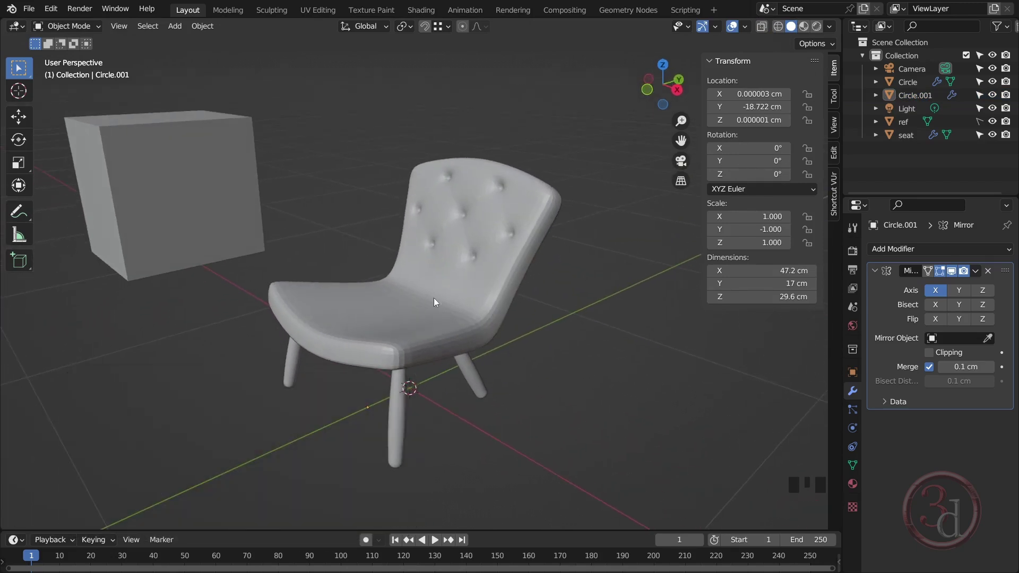
Add a mesh circle at the origin and scale it down to 0.035
{"action": "middle_click_drag", "start_coordinate": [454, 368], "coordinate": [300, 277], "text": "alt"}
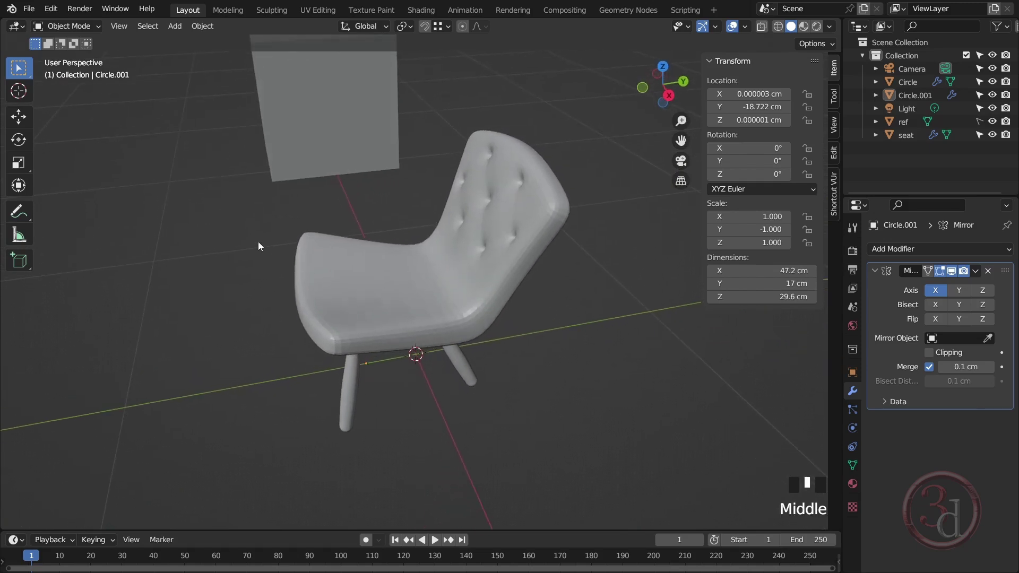
{"action": "key", "text": "shift+a"}
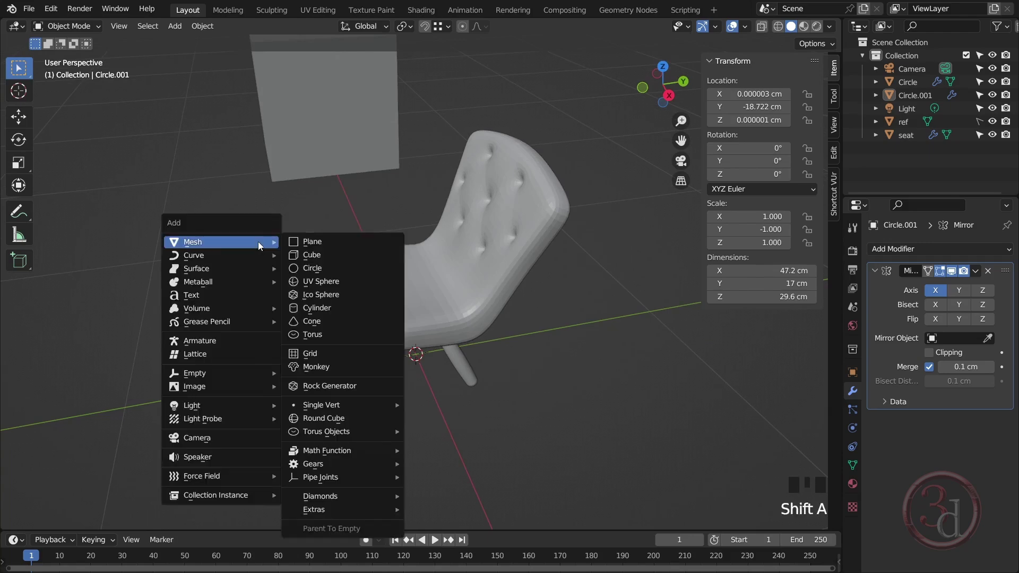
{"action": "left_click", "coordinate": [310, 268]}
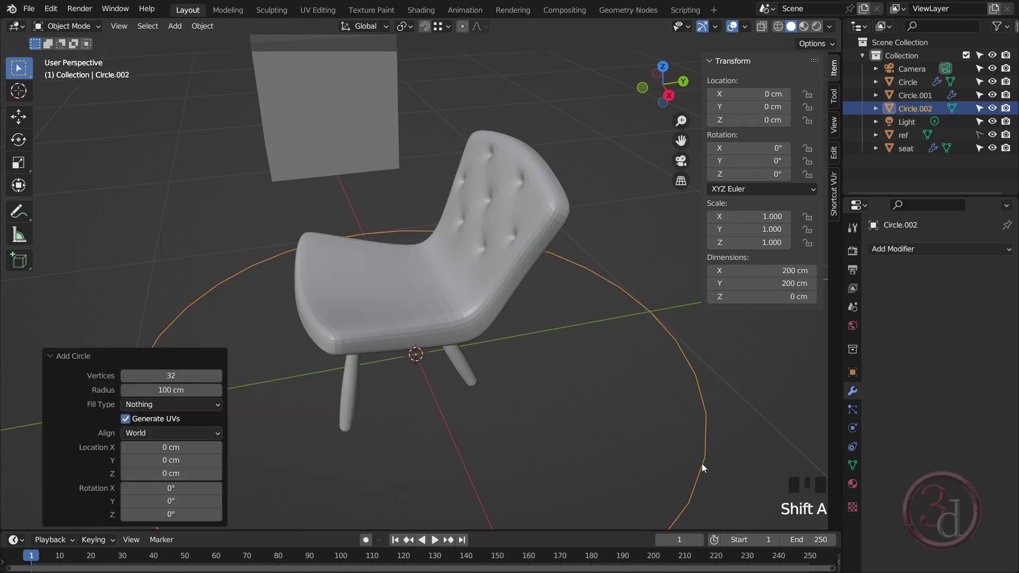
{"action": "key", "text": "s"}
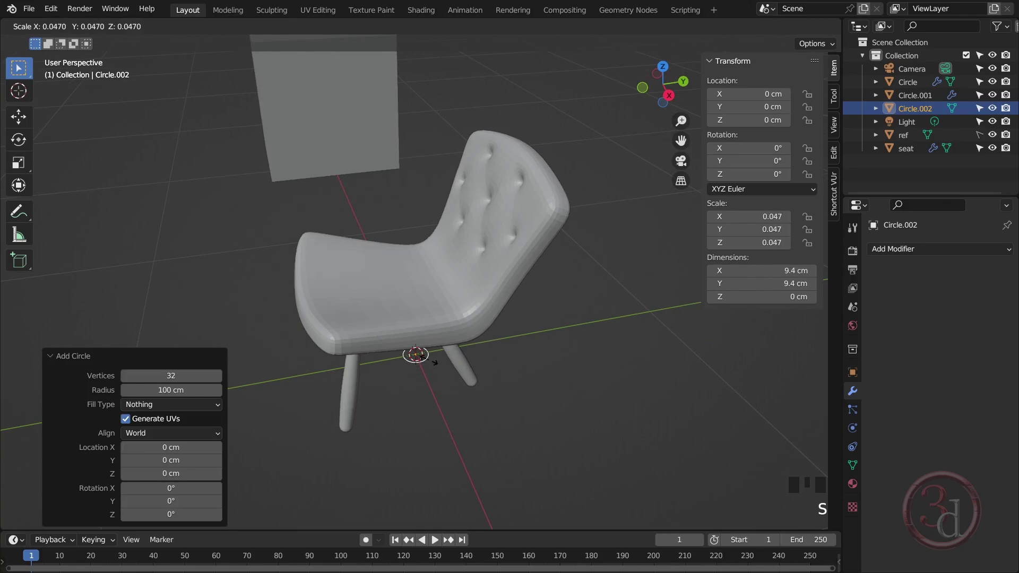
{"action": "left_click", "coordinate": [425, 357]}
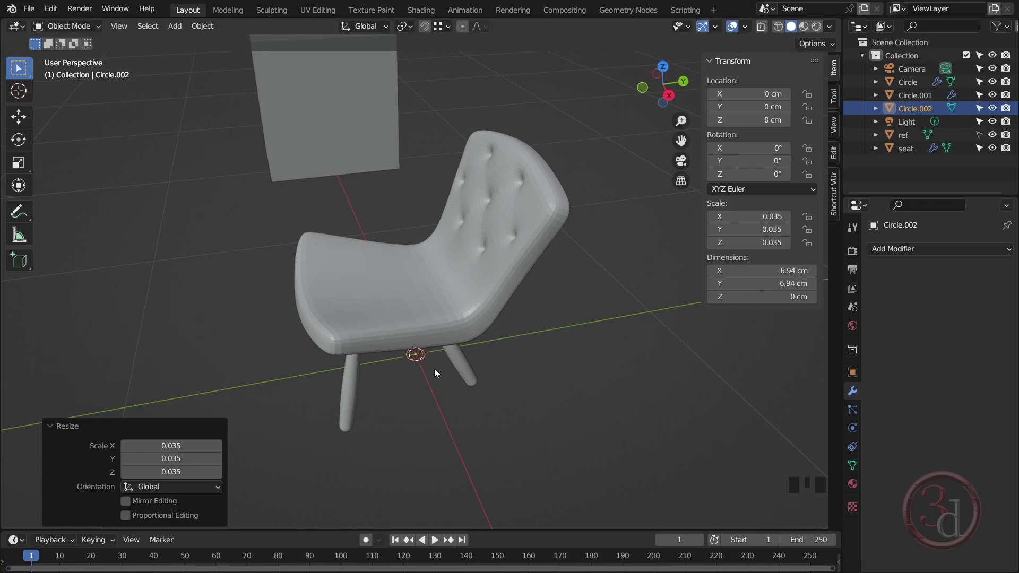
In right side view, raise the small circle about 33.87 cm along Z to the seat's upper surface
{"action": "middle_click_drag", "start_coordinate": [450, 380], "coordinate": [441, 346], "text": "alt"}
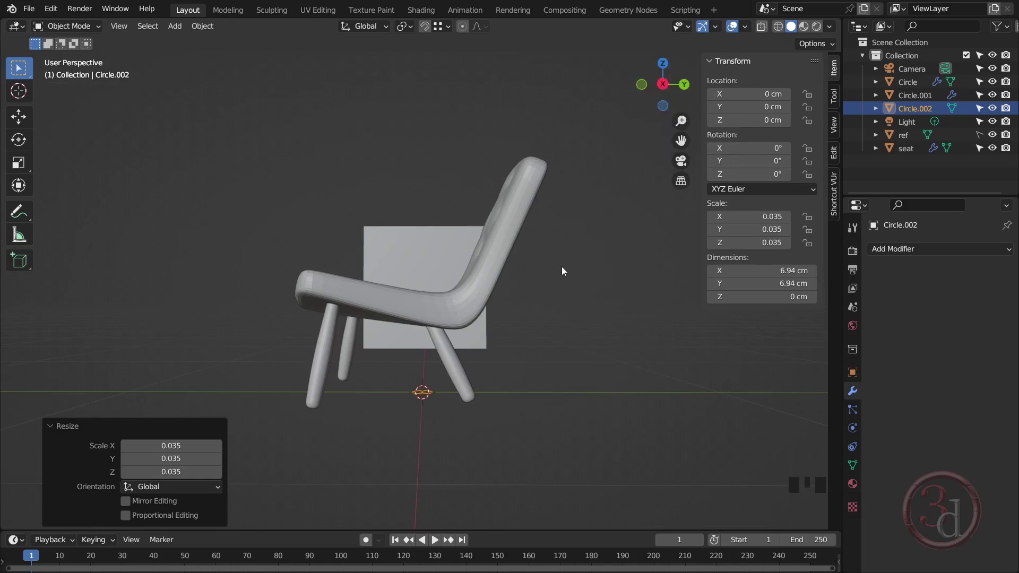
{"action": "key", "text": "grave"}
{"action": "left_click", "coordinate": [634, 297]}
{"action": "key", "text": "g"}
{"action": "key", "text": "z"}
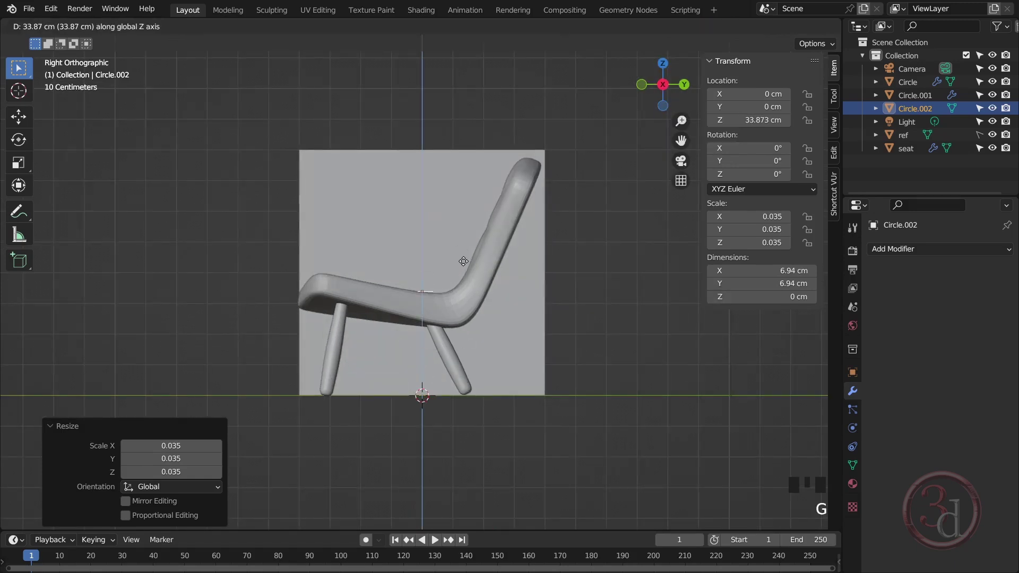
{"action": "left_click", "coordinate": [460, 261]}
In top view, move the small circle about 24.7 cm along X and -7.26 cm along Y, and scale it by about 0.724
{"action": "middle_click_drag", "start_coordinate": [461, 291], "coordinate": [453, 364], "text": "alt"}
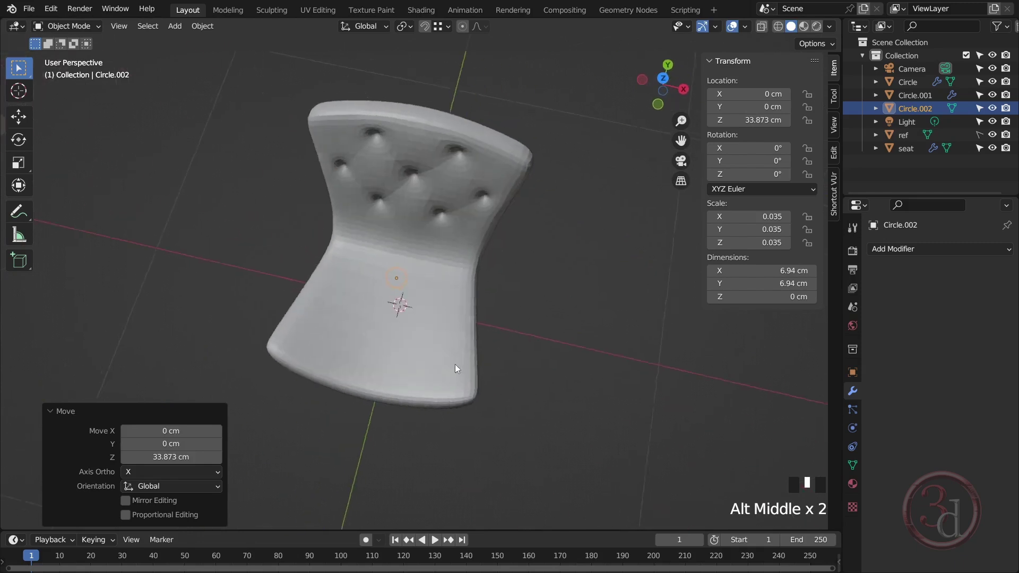
{"action": "key", "text": "grave"}
{"action": "left_click", "coordinate": [487, 273]}
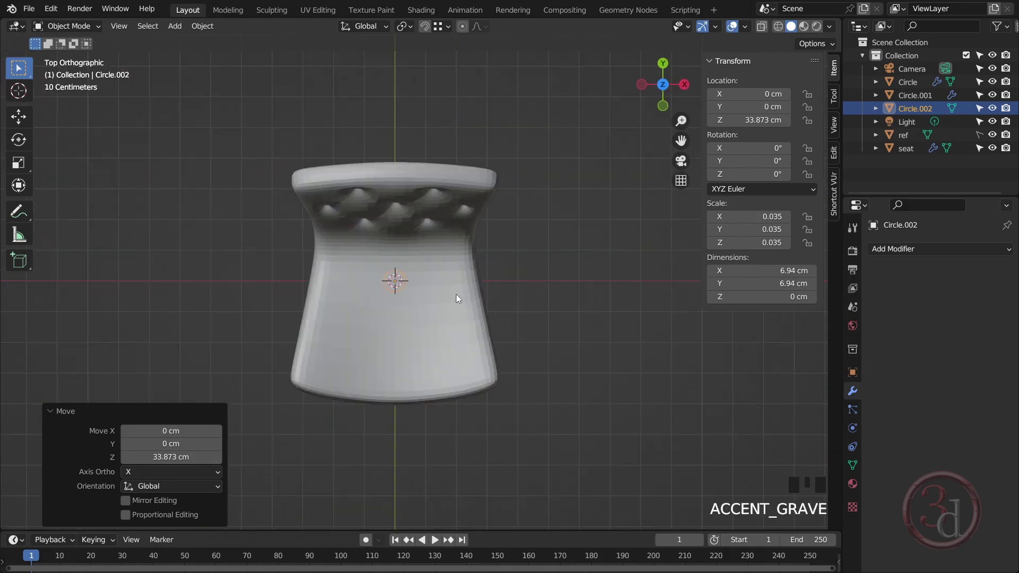
{"action": "key", "text": "z"}
{"action": "left_click", "coordinate": [331, 319]}
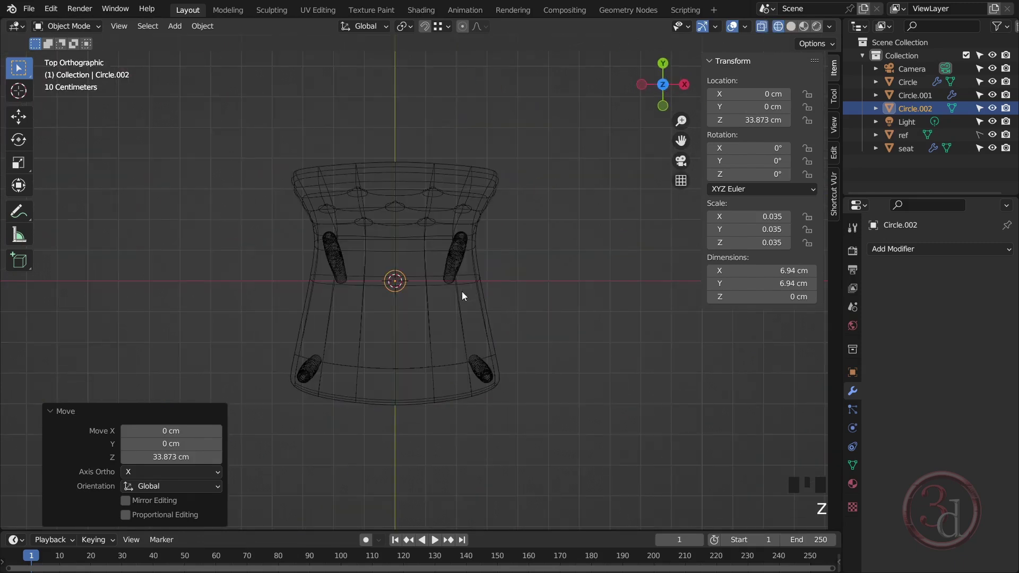
{"action": "key", "text": "g"}
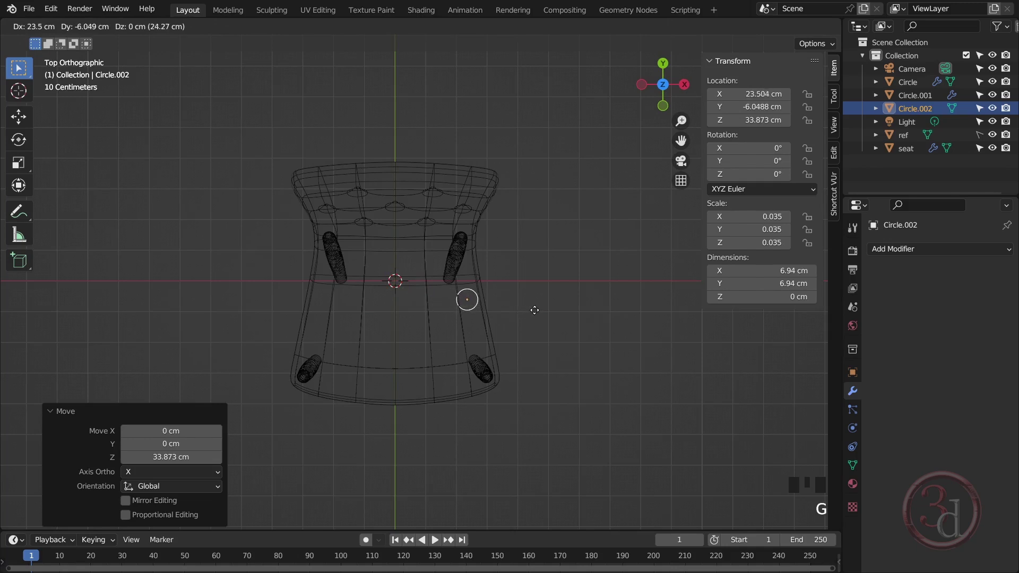
{"action": "left_click", "coordinate": [536, 314]}
{"action": "key", "text": "s"}
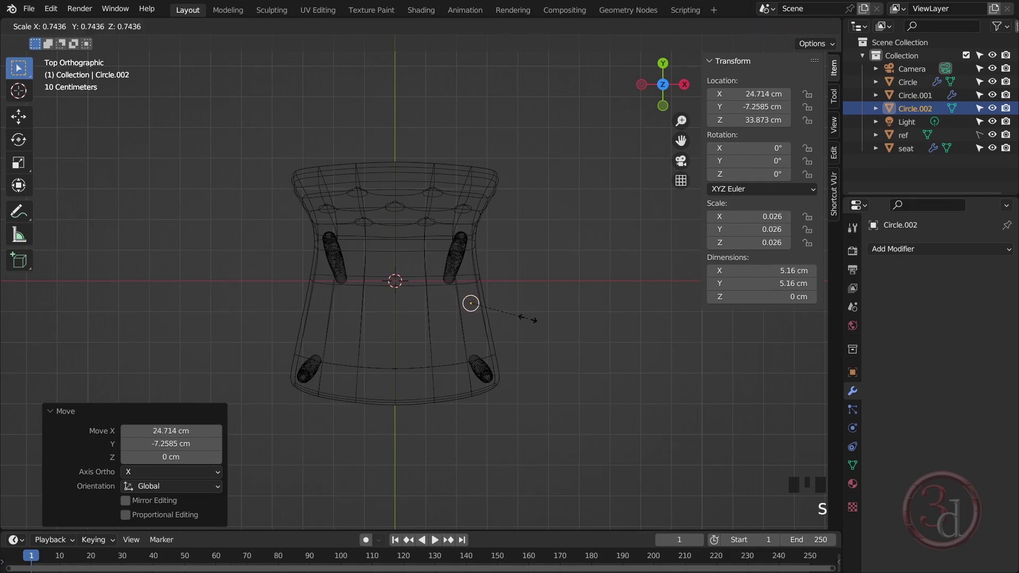
{"action": "left_click", "coordinate": [527, 317]}
Fill the circle with a face in Edit Mode and extrude it about 13.94 cm upward into a cylinder
{"action": "mouse_move", "coordinate": [552, 356]}
{"action": "middle_mouse_down", "text": "alt"}
{"action": "mouse_move", "coordinate": [501, 320]}
{"action": "mouse_move", "coordinate": [487, 351]}
{"action": "middle_mouse_up", "text": "alt"}
{"action": "key", "text": "shift+z"}
{"action": "scroll", "coordinate": [463, 336], "scroll_direction": "up", "scroll_amount": 2}
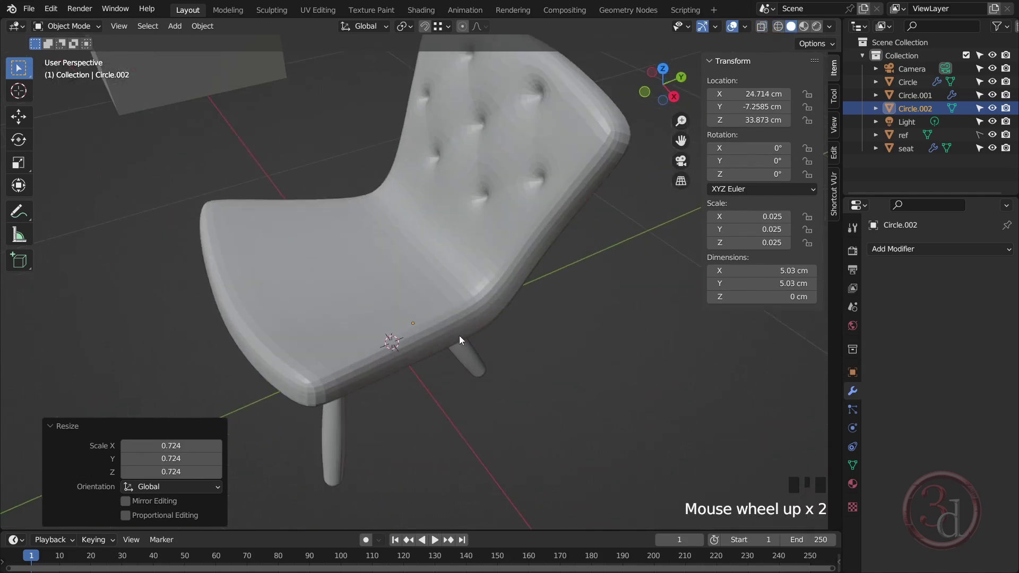
{"action": "key", "text": "Tab"}
{"action": "key", "text": "z"}
{"action": "key", "text": "f"}
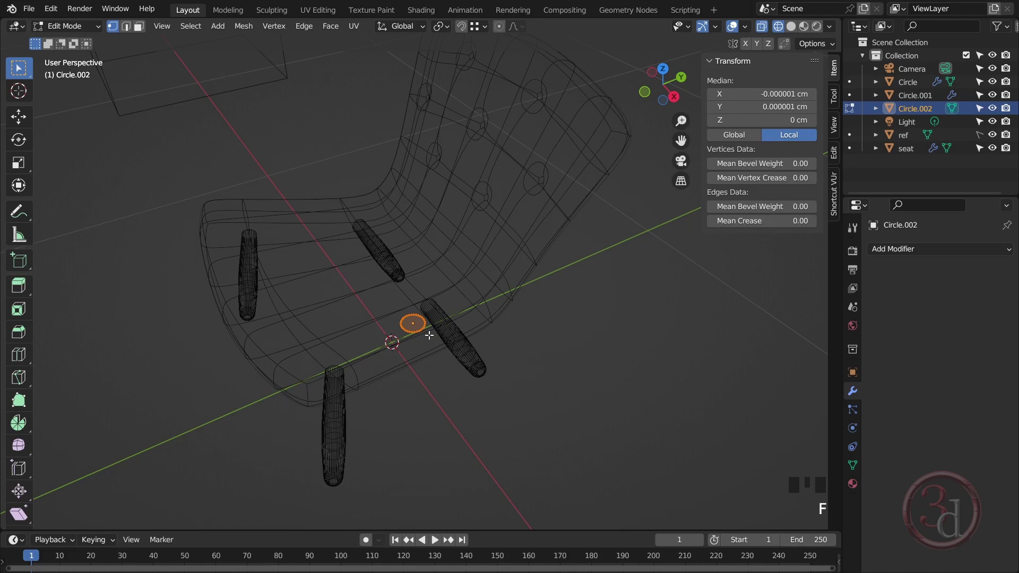
{"action": "key", "text": "e"}
{"action": "left_click", "coordinate": [455, 318]}
{"action": "key", "text": "z"}
{"action": "left_click", "coordinate": [512, 365]}
{"action": "middle_click_drag", "start_coordinate": [512, 365], "coordinate": [545, 355], "text": "alt"}
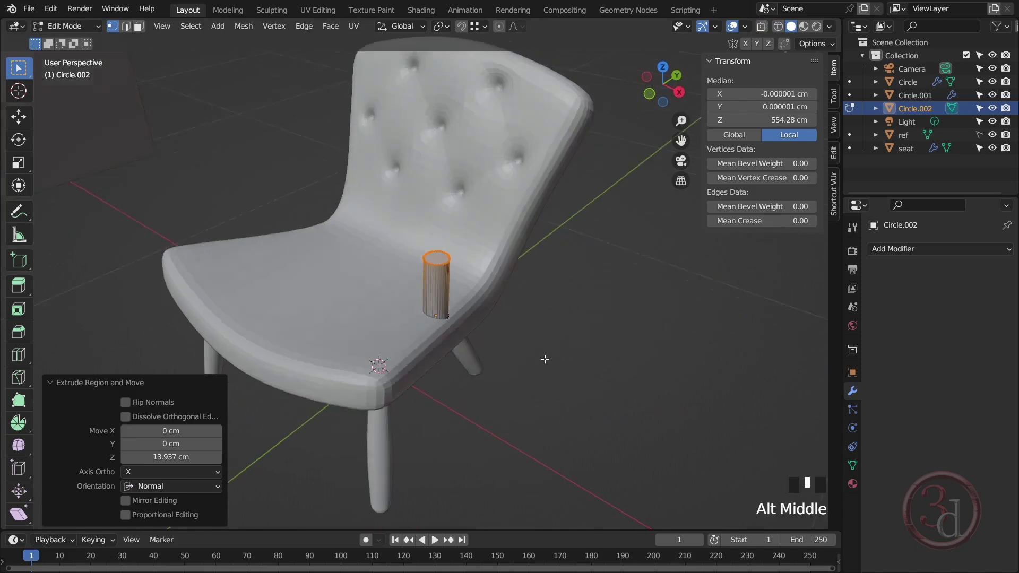
Scale the whole cylinder down by about 0.667 in Object Mode
{"action": "key", "text": "Tab"}
{"action": "scroll", "coordinate": [438, 295], "scroll_direction": "up", "scroll_amount": 2}
{"action": "key", "text": "s"}
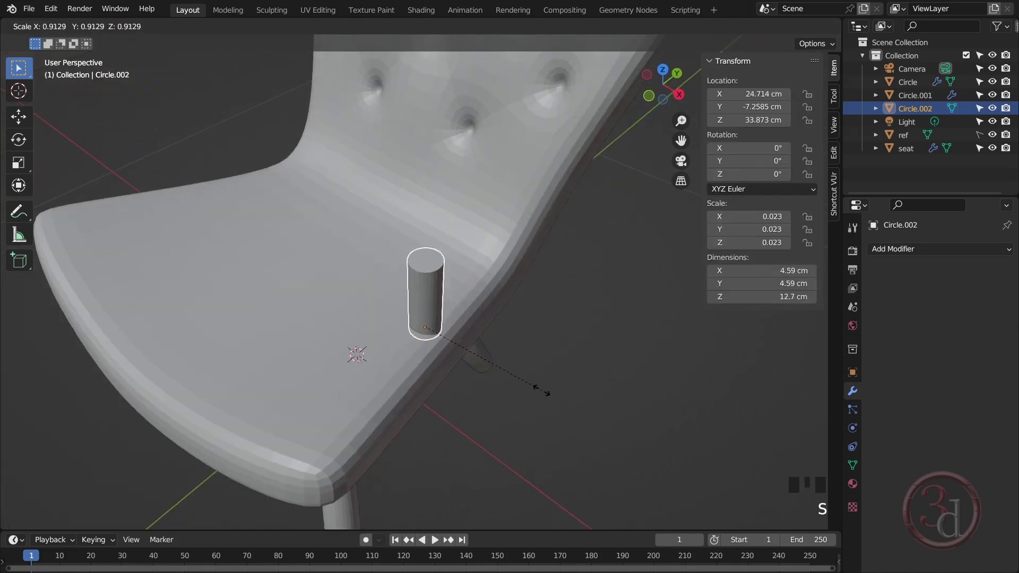
{"action": "left_click", "coordinate": [499, 357]}
{"action": "middle_click_drag", "start_coordinate": [498, 356], "coordinate": [456, 337], "text": "alt"}
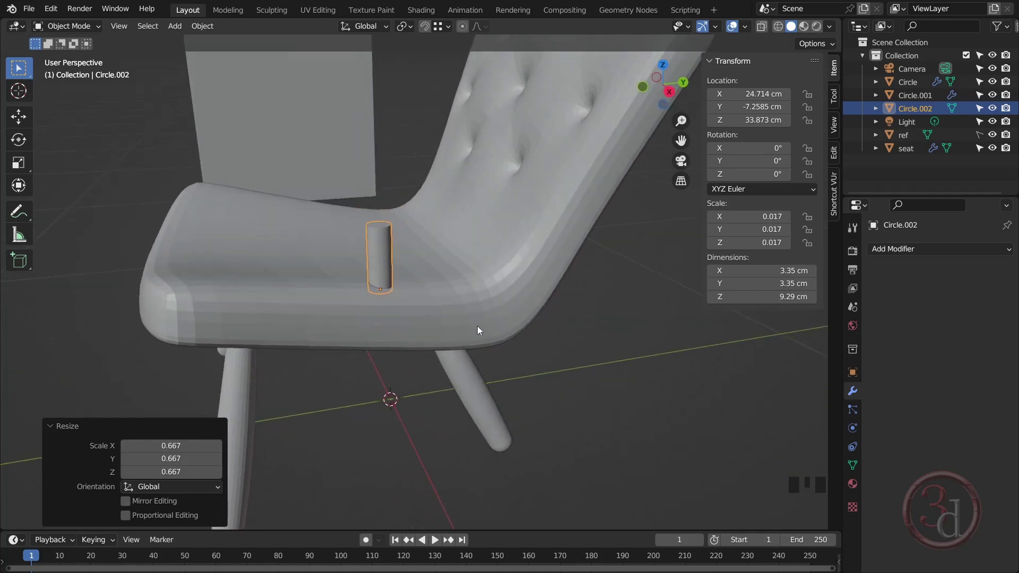
In right side view, extrude the cylinder's top face through several angled segments, forming a bent armrest that reaches the backrest
{"action": "key", "text": "grave"}
{"action": "scroll", "coordinate": [396, 224], "scroll_direction": "up", "scroll_amount": 5}
{"action": "middle_click_drag", "start_coordinate": [396, 224], "coordinate": [422, 291]}
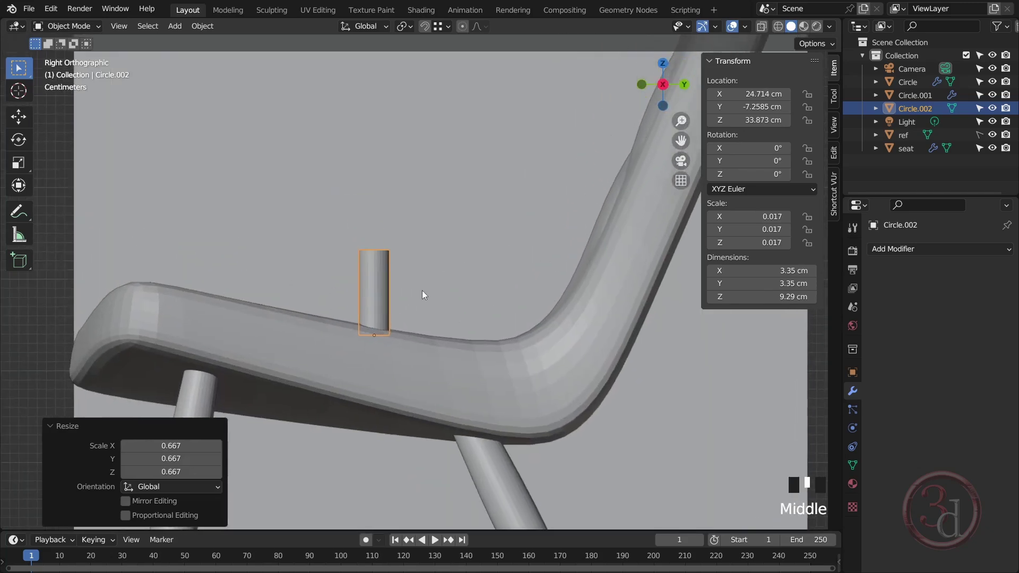
{"action": "key", "text": "Tab"}
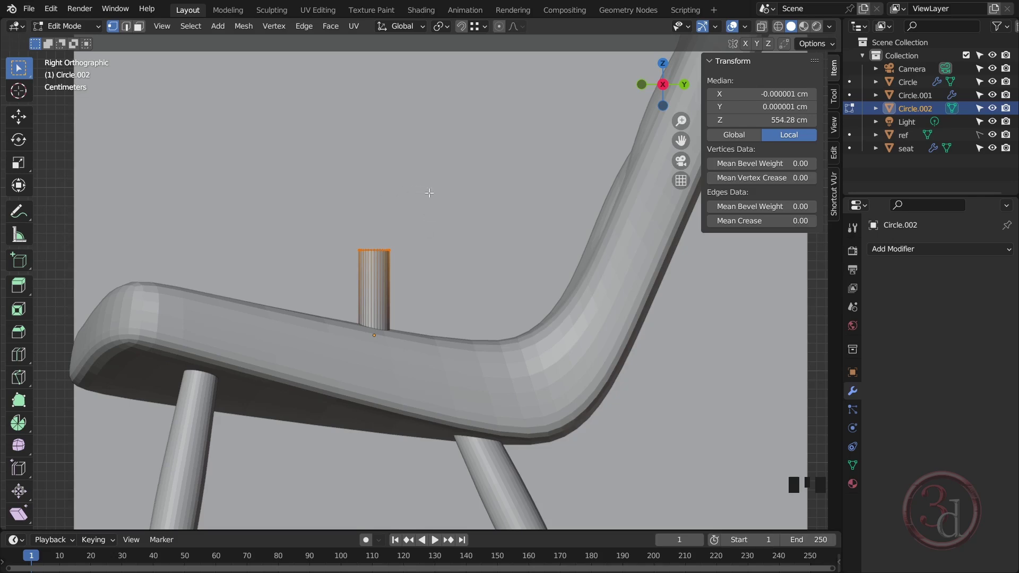
{"action": "right_click", "coordinate": [413, 190], "text": "ctrl"}
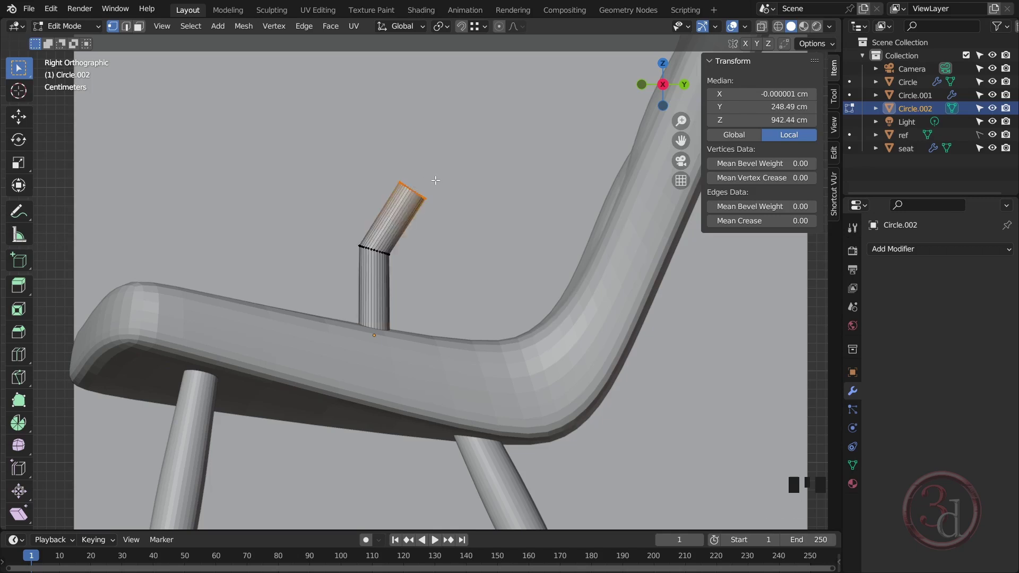
{"action": "right_click", "coordinate": [436, 178], "text": "ctrl"}
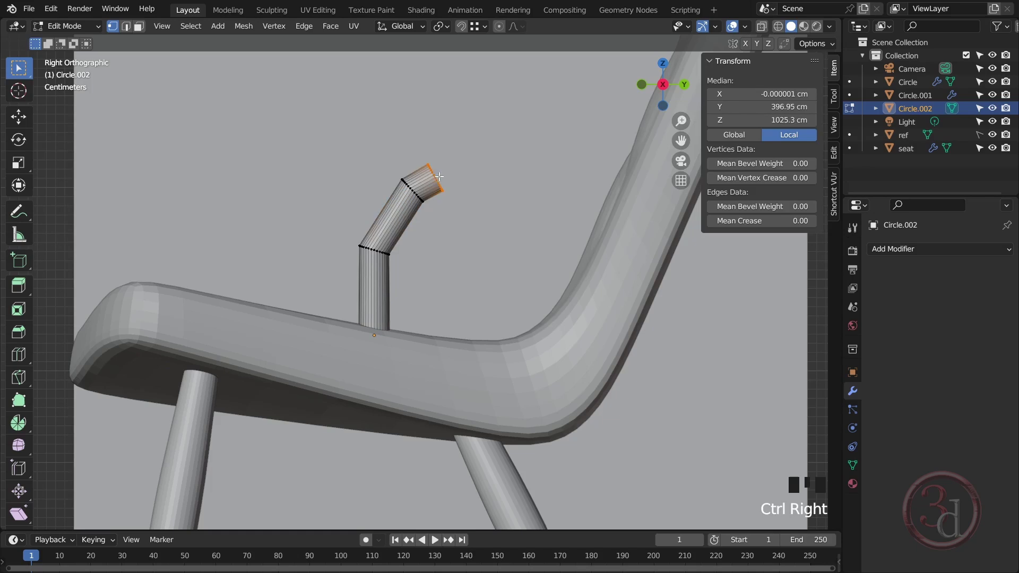
{"action": "right_click", "coordinate": [558, 188], "text": "ctrl"}
{"action": "key", "text": "e"}
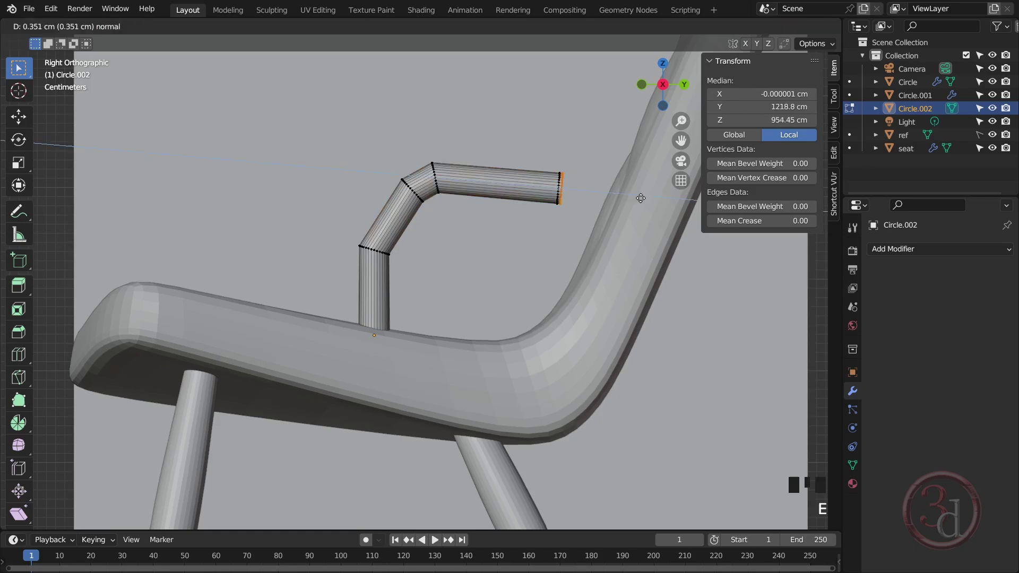
{"action": "left_click", "coordinate": [637, 197]}
In wireframe display, move the armrest's edge loop just before the backrest end about 0.6 cm along Y
{"action": "key", "text": "z"}
{"action": "left_click_drag", "start_coordinate": [464, 133], "coordinate": [426, 204]}
{"action": "scroll", "coordinate": [426, 203], "scroll_direction": "up", "scroll_amount": 1}
{"action": "key", "text": "g"}
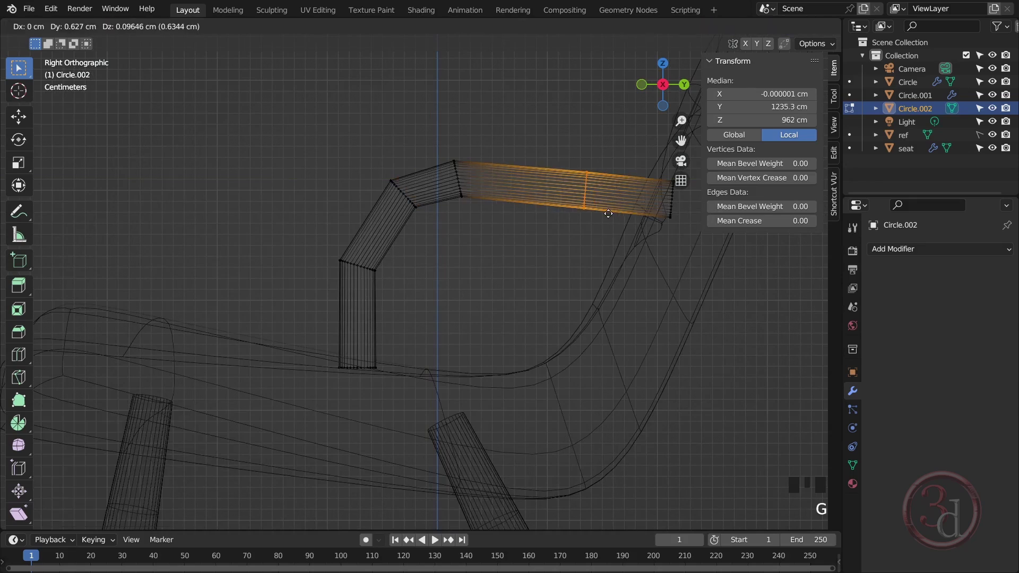
{"action": "left_click", "coordinate": [609, 213]}
Shift the two upper edge loops of the armrest's front bend outward to round the curve
{"action": "left_click_drag", "start_coordinate": [362, 156], "coordinate": [425, 218]}
{"action": "key", "text": "g"}
{"action": "left_click", "coordinate": [414, 218]}
{"action": "left_click_drag", "start_coordinate": [424, 143], "coordinate": [504, 194]}
{"action": "key", "text": "g"}
{"action": "left_click", "coordinate": [501, 176]}
Raise the edge loop just before the armrest's backrest end about 0.68 cm, and dissolve its edges
{"action": "left_click_drag", "start_coordinate": [553, 150], "coordinate": [605, 220]}
{"action": "key", "text": "g"}
{"action": "left_click", "coordinate": [604, 217]}
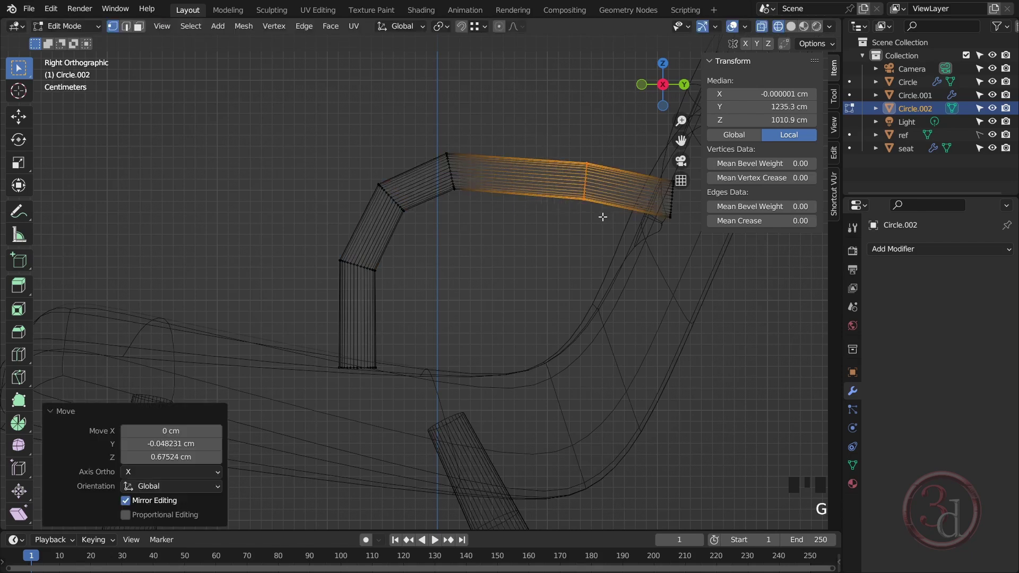
{"action": "key", "text": "x"}
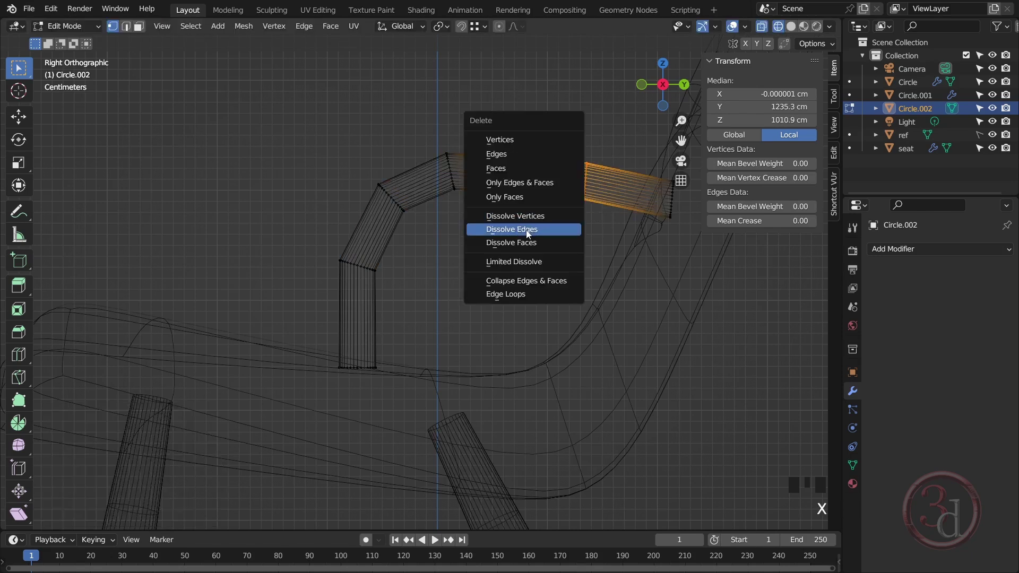
{"action": "left_click", "coordinate": [528, 229]}
{"action": "key", "text": "z"}
{"action": "left_click", "coordinate": [624, 266]}
{"action": "middle_click_drag", "start_coordinate": [426, 291], "coordinate": [527, 303], "text": "alt"}
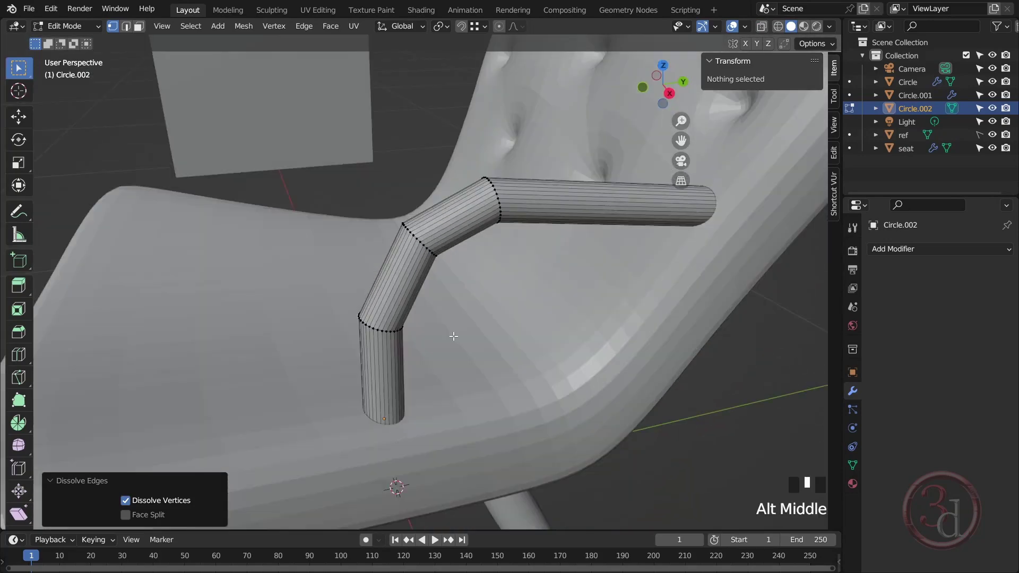
Add a Subdivision Surface modifier to the armrest in Object Mode, with viewport levels set to 2
{"action": "key", "text": "Tab"}
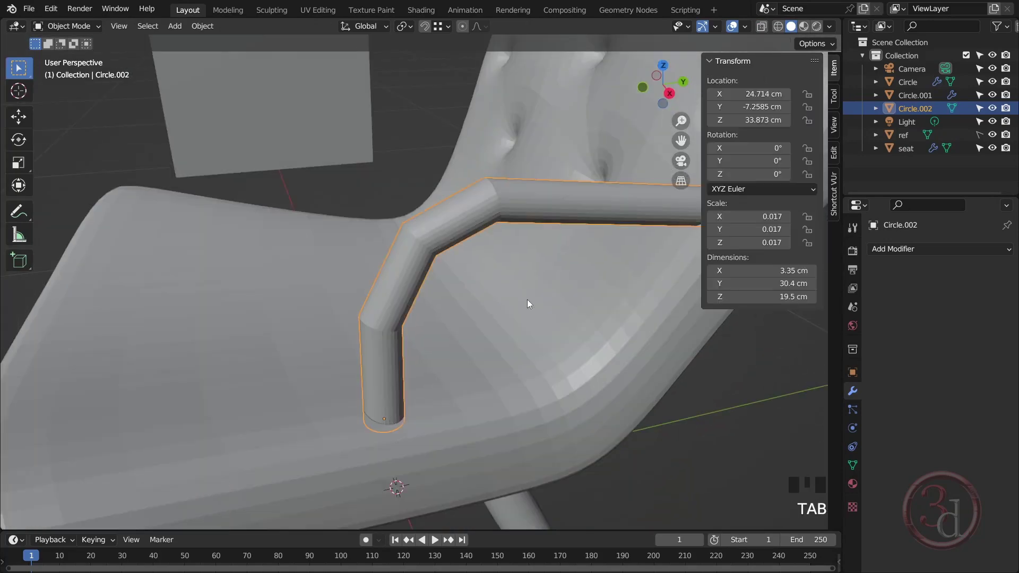
{"action": "left_click", "coordinate": [896, 250]}
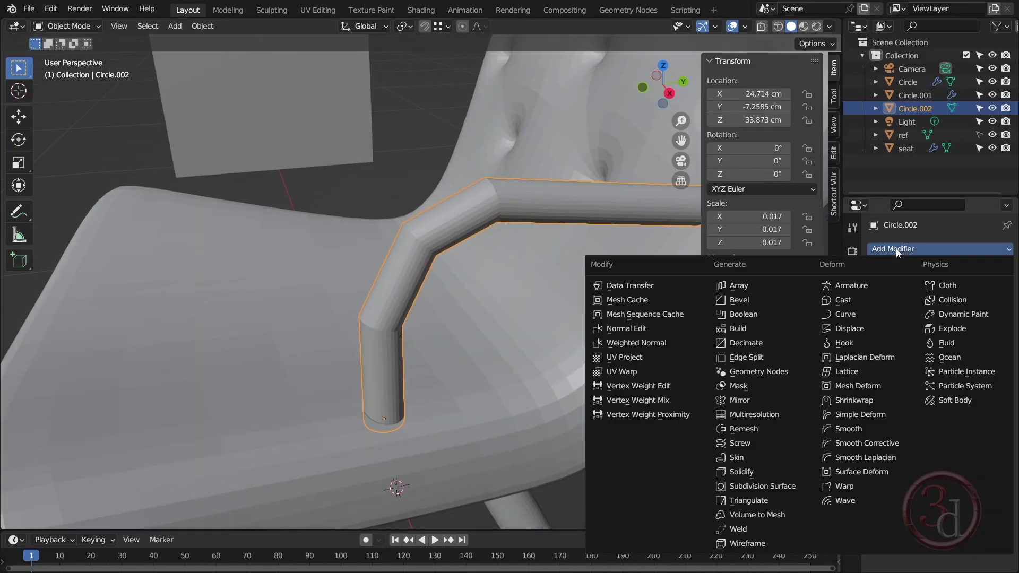
{"action": "left_click", "coordinate": [772, 483]}
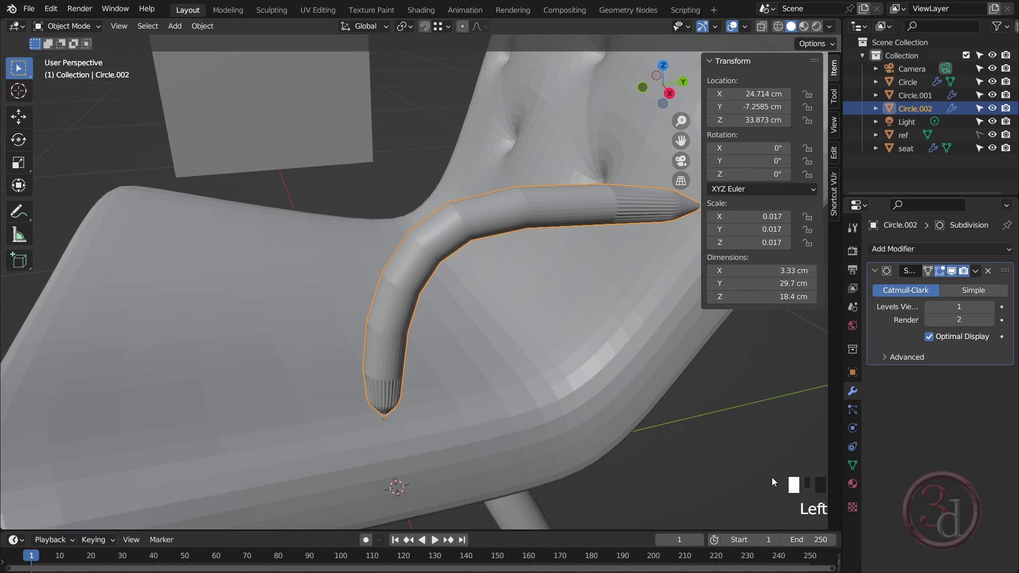
{"action": "left_click", "coordinate": [991, 308]}
{"action": "middle_click_drag", "start_coordinate": [523, 249], "coordinate": [499, 246]}
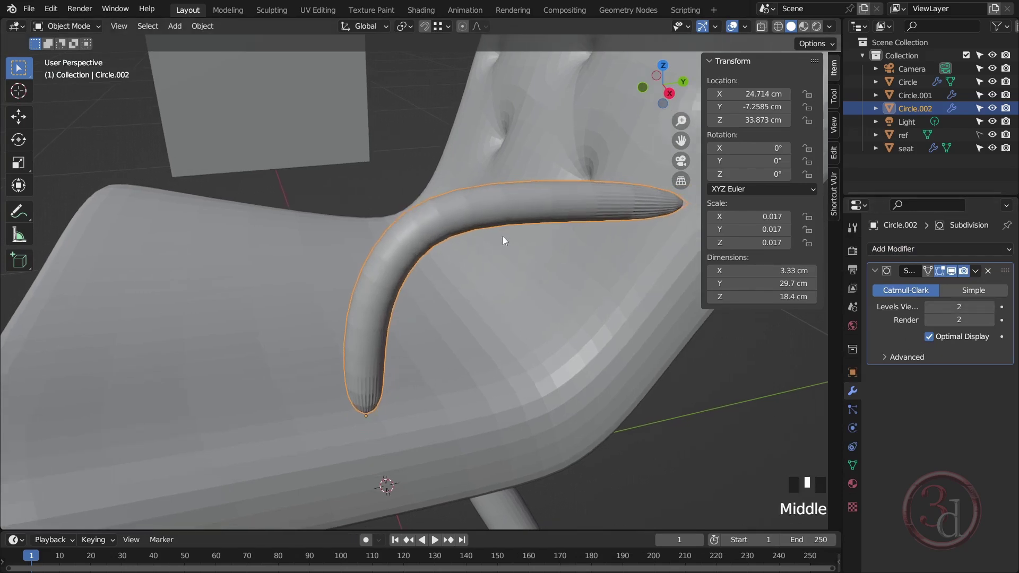
Add one loop cut to the armrest's vertical segment and slide it toward the lower end with a factor of 0.866
{"action": "key", "text": "Tab"}
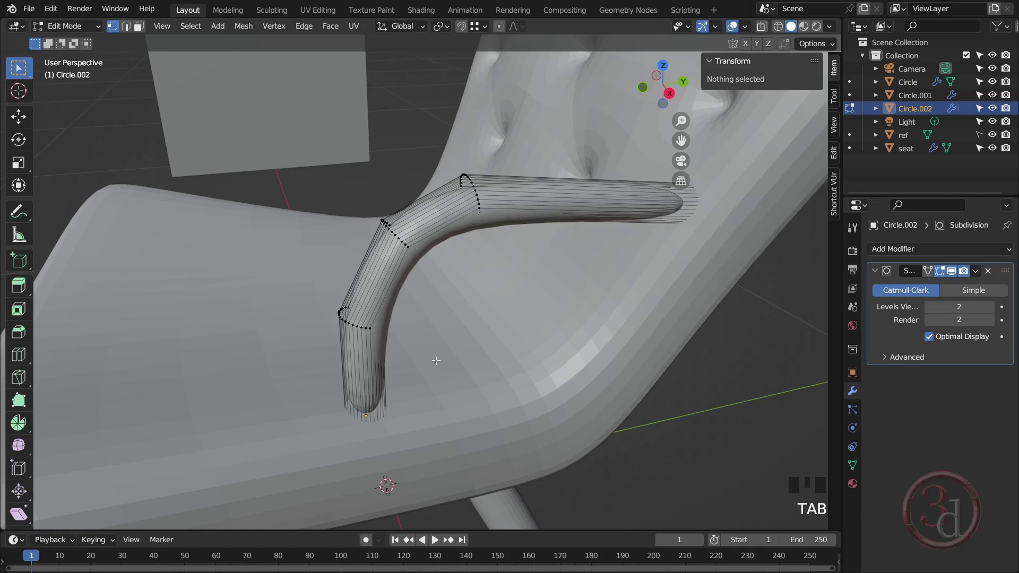
{"action": "key", "text": "shift+z"}
{"action": "middle_click_drag", "start_coordinate": [416, 372], "coordinate": [415, 312]}
{"action": "scroll", "coordinate": [406, 305], "scroll_direction": "up", "scroll_amount": 2}
{"action": "key", "text": "z"}
{"action": "left_click", "coordinate": [525, 317]}
{"action": "middle_click", "coordinate": [448, 277], "text": "alt"}
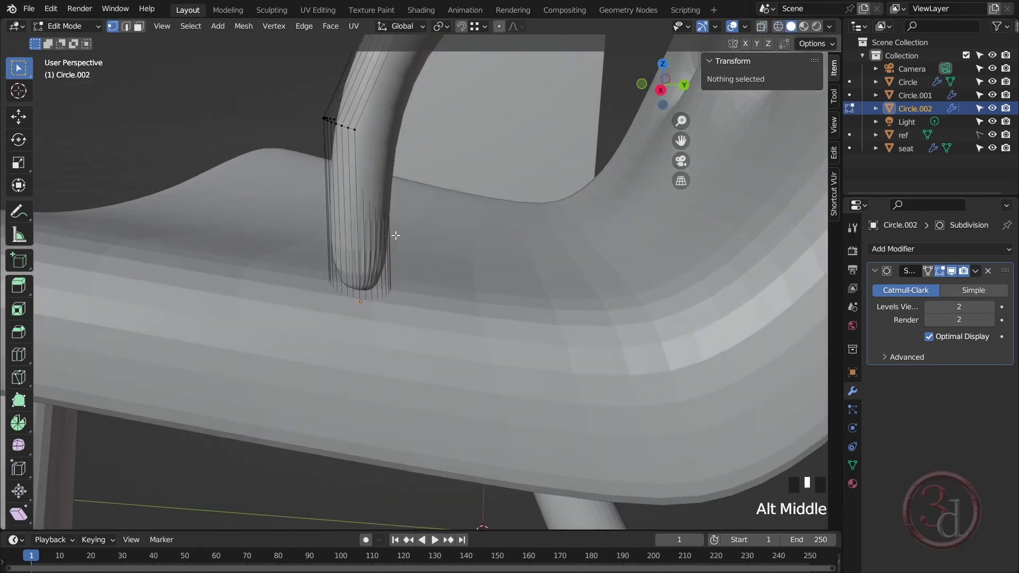
{"action": "key", "text": "ctrl+r"}
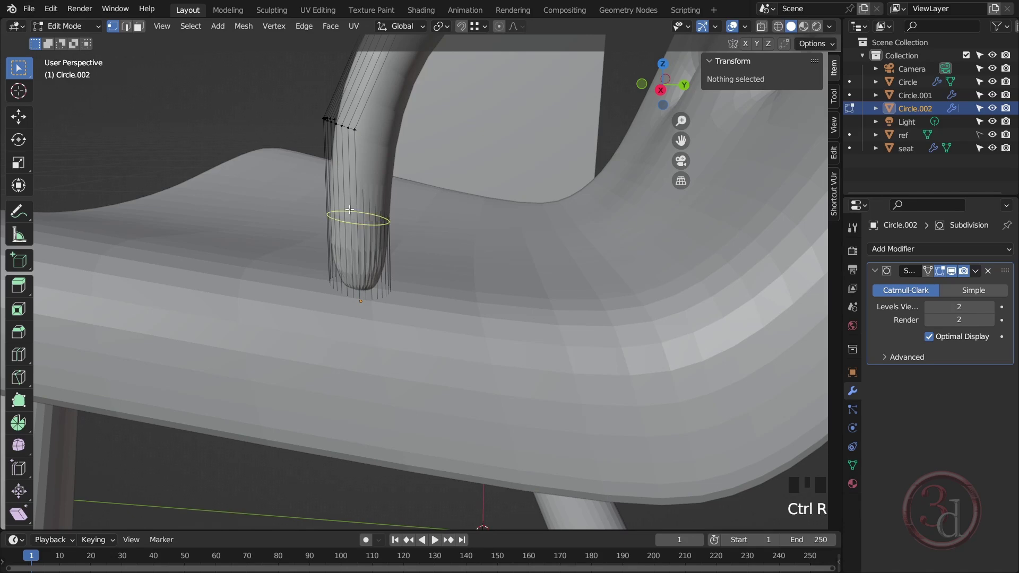
{"action": "left_click", "coordinate": [349, 211]}
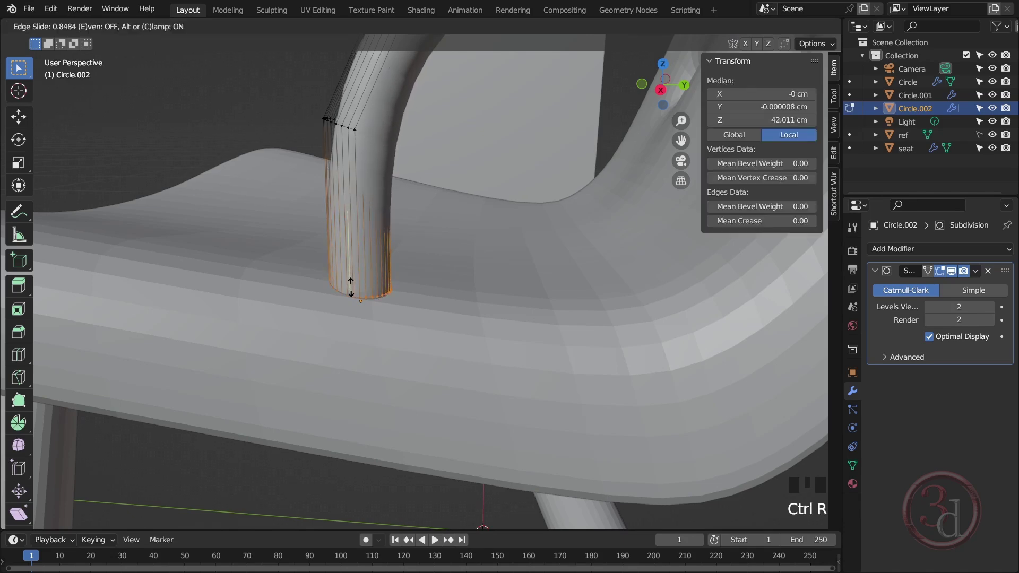
{"action": "left_click", "coordinate": [351, 288]}
{"action": "key", "text": "z"}
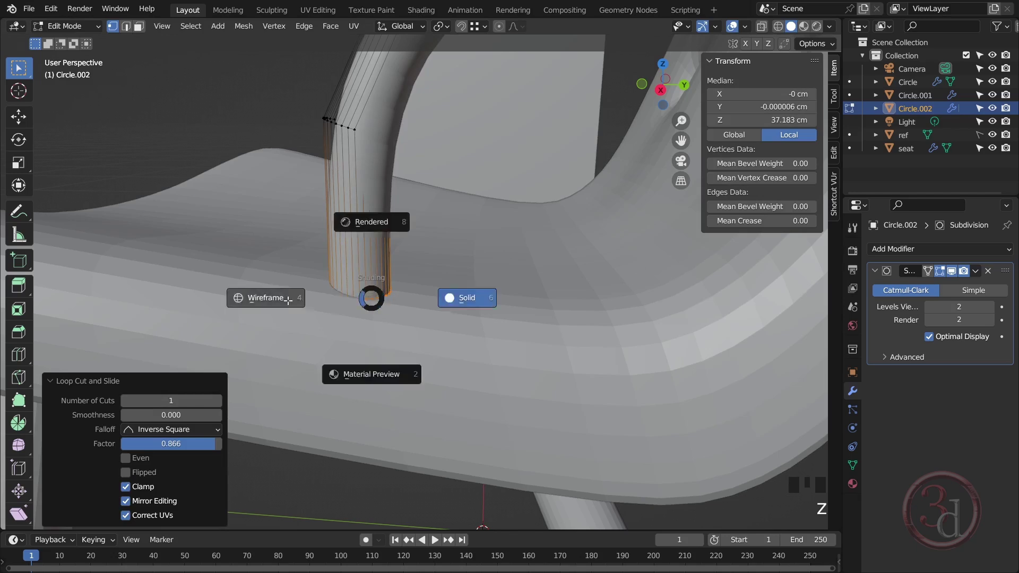
{"action": "left_click", "coordinate": [302, 300]}
{"action": "scroll", "coordinate": [365, 312], "scroll_direction": "up", "scroll_amount": 2}
{"action": "key", "text": "z"}
{"action": "left_click", "coordinate": [414, 300]}
Examine the armrest's tapered end close up where it meets the backrest
{"action": "scroll", "coordinate": [414, 301], "scroll_direction": "down", "scroll_amount": 4}
{"action": "middle_click_drag", "start_coordinate": [414, 300], "coordinate": [473, 253]}
{"action": "scroll", "coordinate": [527, 234], "scroll_direction": "up", "scroll_amount": 1}
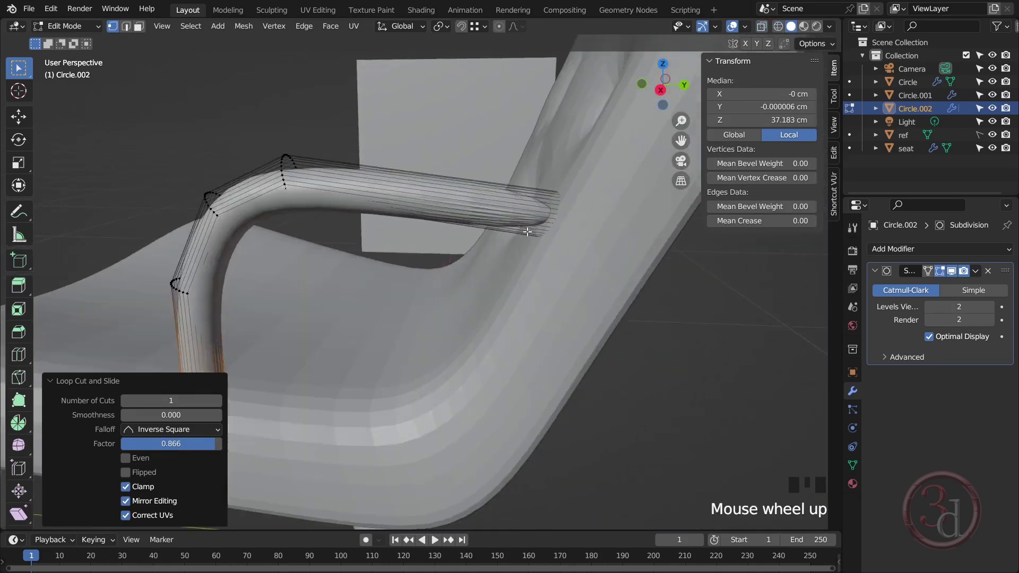
{"action": "scroll", "coordinate": [527, 233], "scroll_direction": "up", "scroll_amount": 2}
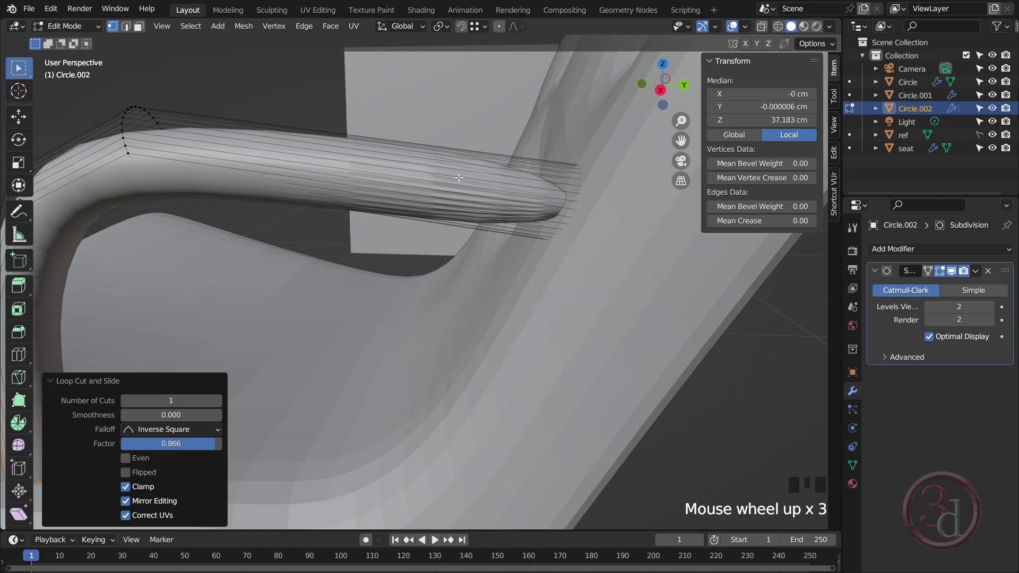
Cut one edge loop near the armrest's seat-back end at a factor of -0.903, hiding the subdivision in edit mode while cutting
{"action": "left_click", "coordinate": [942, 272]}
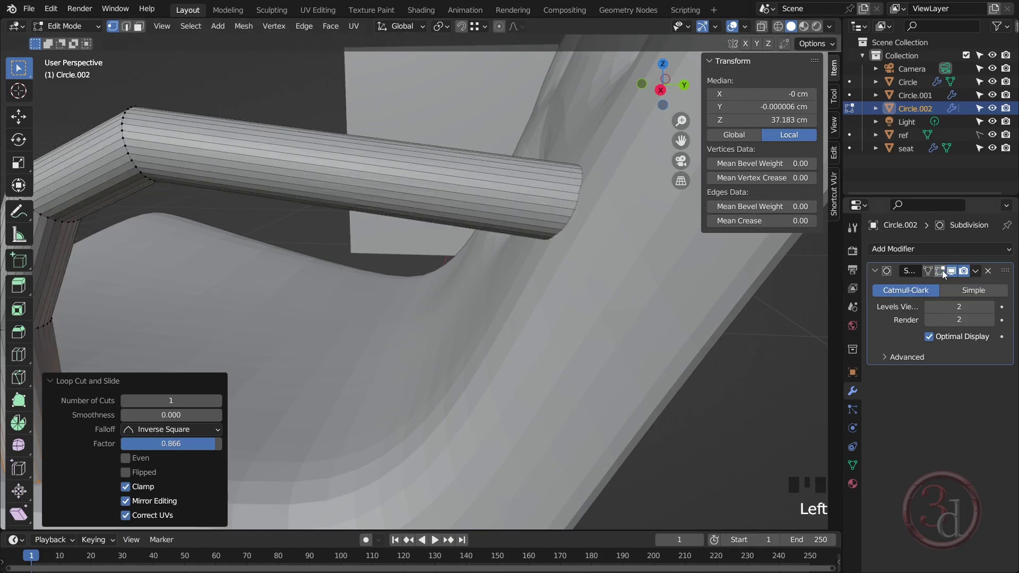
{"action": "key", "text": "ctrl+r"}
{"action": "left_click", "coordinate": [367, 175]}
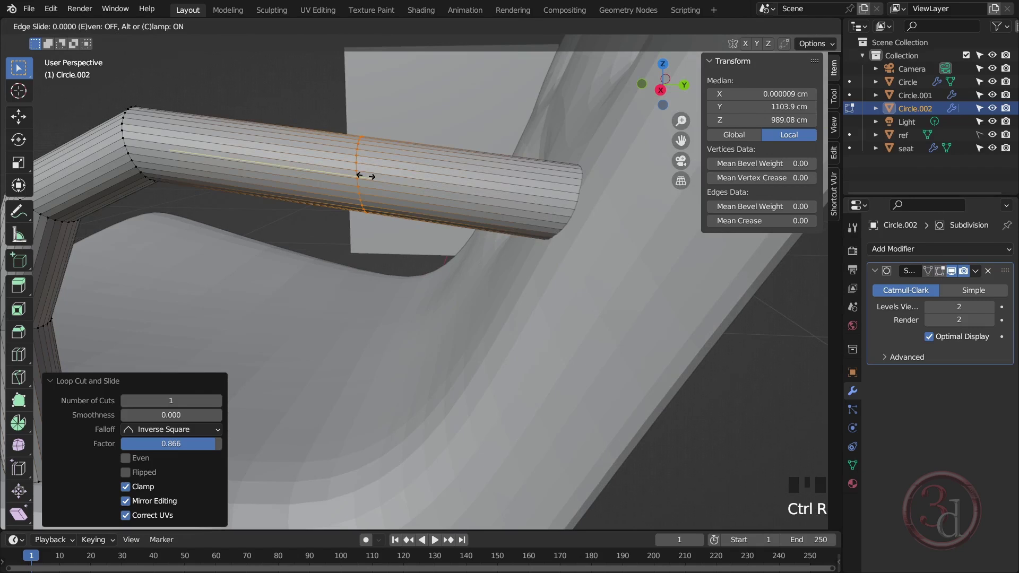
{"action": "left_click", "coordinate": [582, 209]}
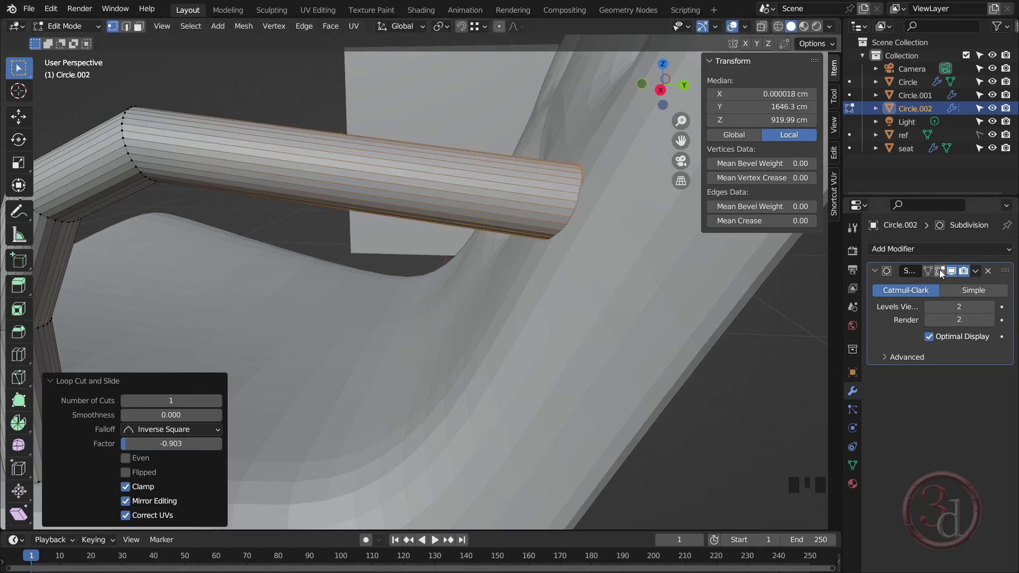
{"action": "scroll", "coordinate": [447, 145], "scroll_direction": "down", "scroll_amount": 2}
{"action": "scroll", "coordinate": [447, 145], "scroll_direction": "down", "scroll_amount": 1}
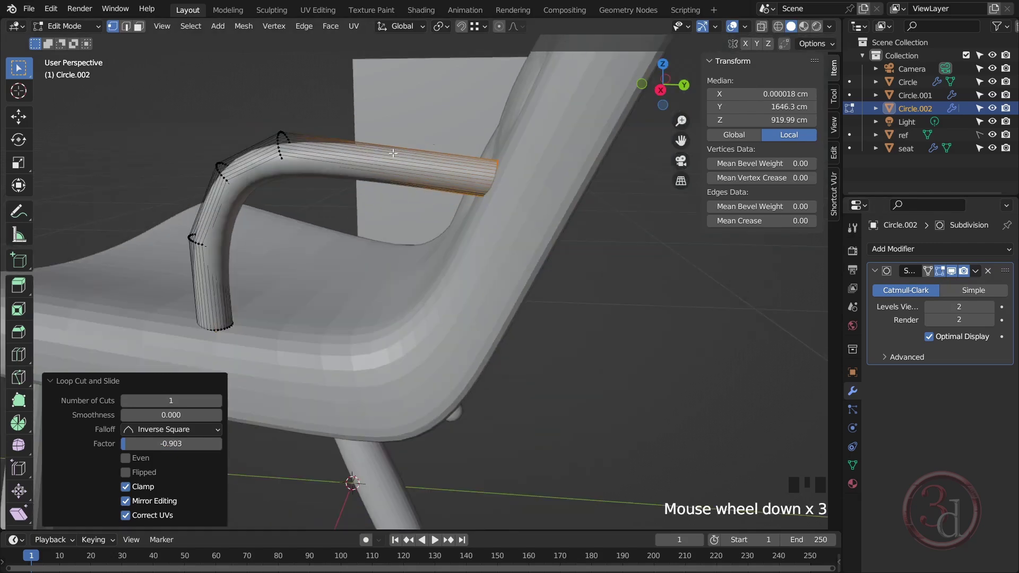
{"action": "key", "text": "Tab"}
Select the two upper bend edge loops of the armrest all the way around in edit mode
{"action": "middle_click_drag", "start_coordinate": [321, 199], "coordinate": [555, 247]}
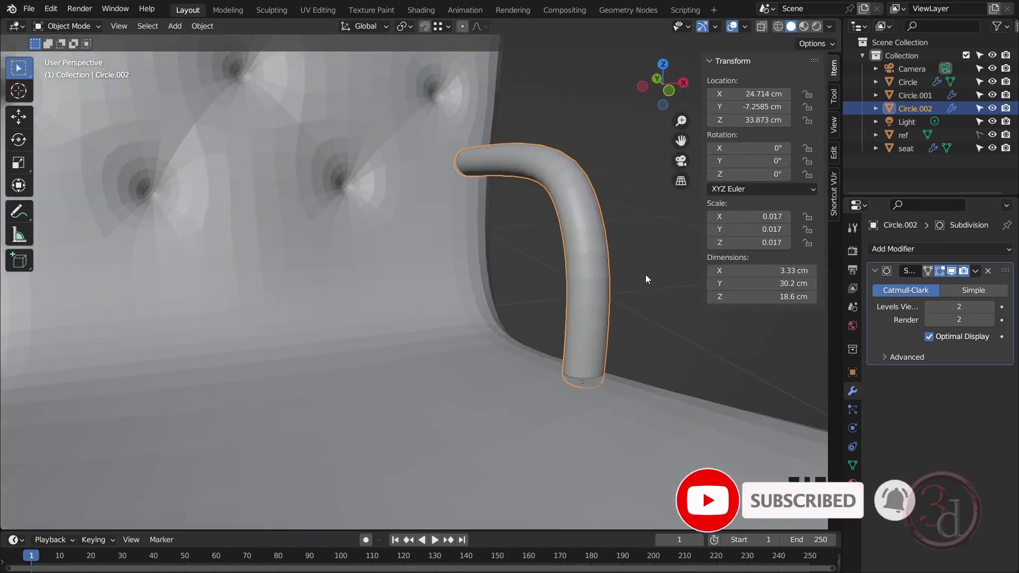
{"action": "left_click", "coordinate": [645, 272]}
{"action": "scroll", "coordinate": [453, 217], "scroll_direction": "down", "scroll_amount": 6}
{"action": "middle_click_drag", "start_coordinate": [457, 244], "coordinate": [331, 265]}
{"action": "scroll", "coordinate": [435, 215], "scroll_direction": "up", "scroll_amount": 3}
{"action": "middle_click_drag", "start_coordinate": [435, 215], "coordinate": [503, 283], "text": "alt"}
{"action": "left_click", "coordinate": [532, 244]}
{"action": "key", "text": "Tab"}
{"action": "scroll", "coordinate": [555, 244], "scroll_direction": "up", "scroll_amount": 2}
{"action": "middle_click_drag", "start_coordinate": [555, 244], "coordinate": [614, 240], "text": "alt"}
{"action": "middle_click_drag", "start_coordinate": [556, 230], "coordinate": [499, 160], "text": "alt"}
{"action": "left_click", "coordinate": [472, 120]}
{"action": "key", "text": "z"}
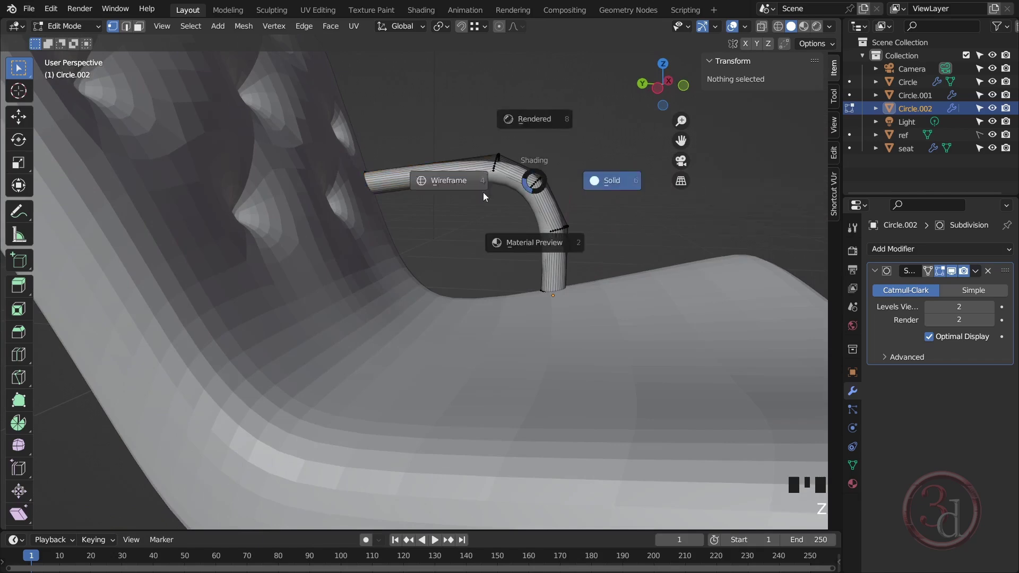
{"action": "left_click_drag", "start_coordinate": [474, 125], "coordinate": [583, 237]}
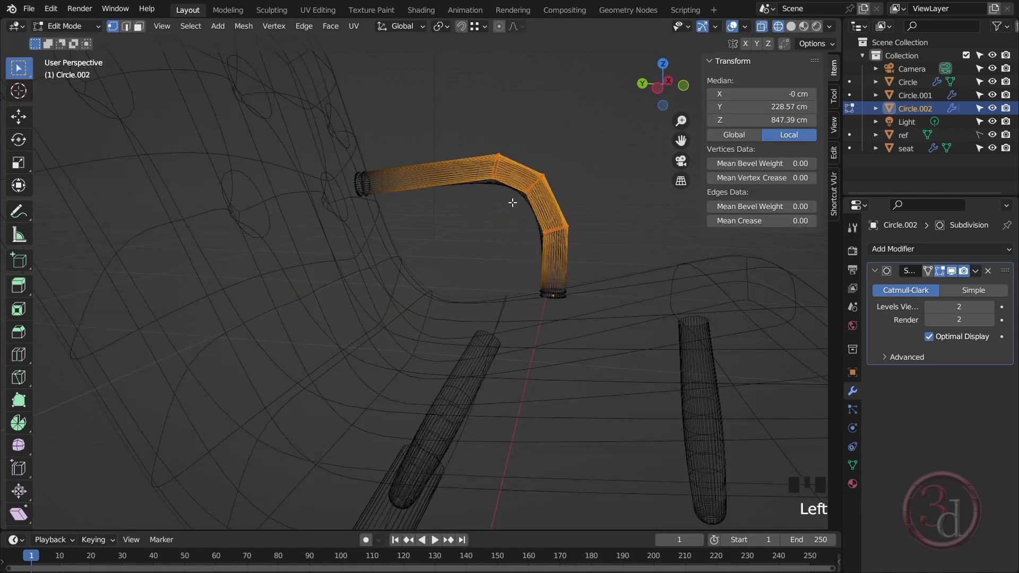
{"action": "left_click", "coordinate": [483, 198]}
{"action": "left_click_drag", "start_coordinate": [454, 113], "coordinate": [582, 237]}
{"action": "key", "text": "z"}
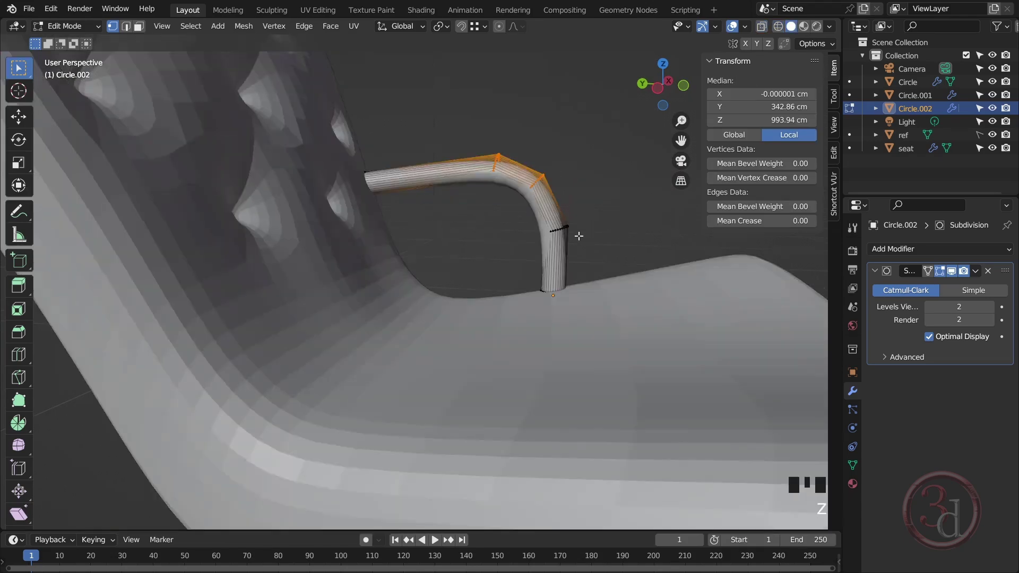
Move the selected armrest loops outward along X by about 0.7 cm using smooth proportional editing with a size of about 16.35 cm
{"action": "middle_click_drag", "start_coordinate": [583, 236], "coordinate": [499, 269], "text": "alt"}
{"action": "middle_click", "coordinate": [499, 269], "text": "alt"}
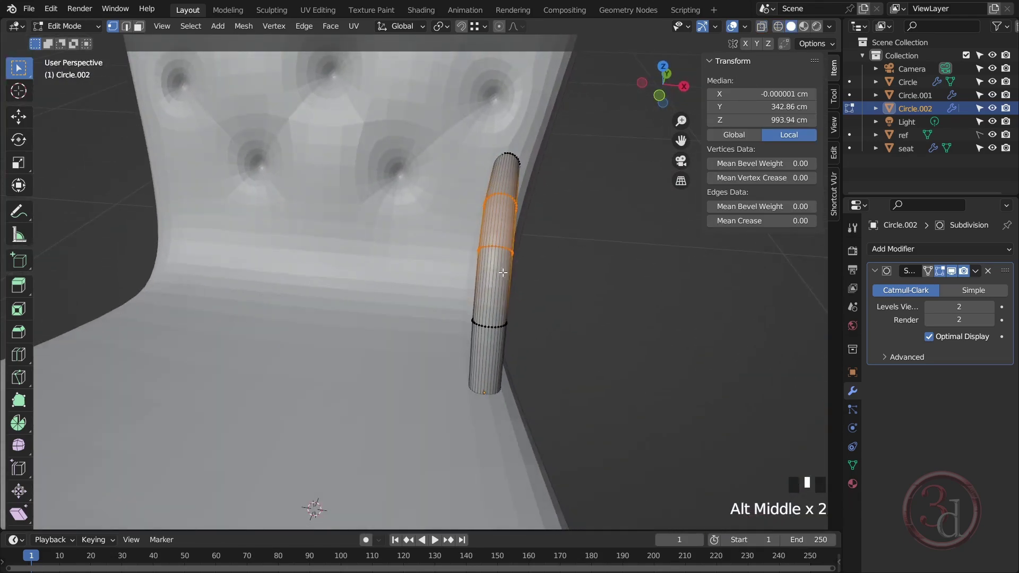
{"action": "key", "text": "g"}
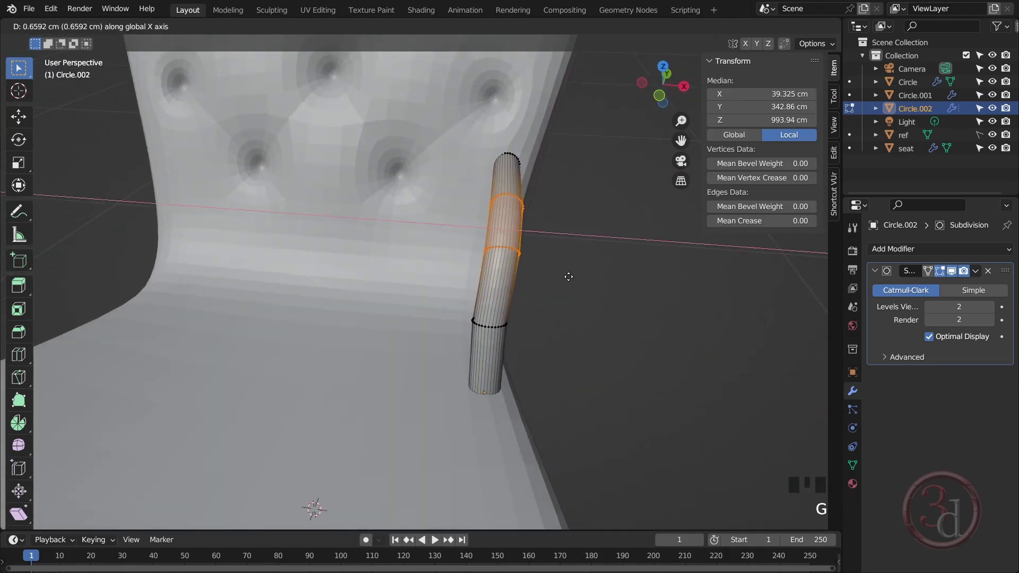
{"action": "right_click", "coordinate": [567, 276]}
{"action": "left_click", "coordinate": [500, 27]}
{"action": "key", "text": "g"}
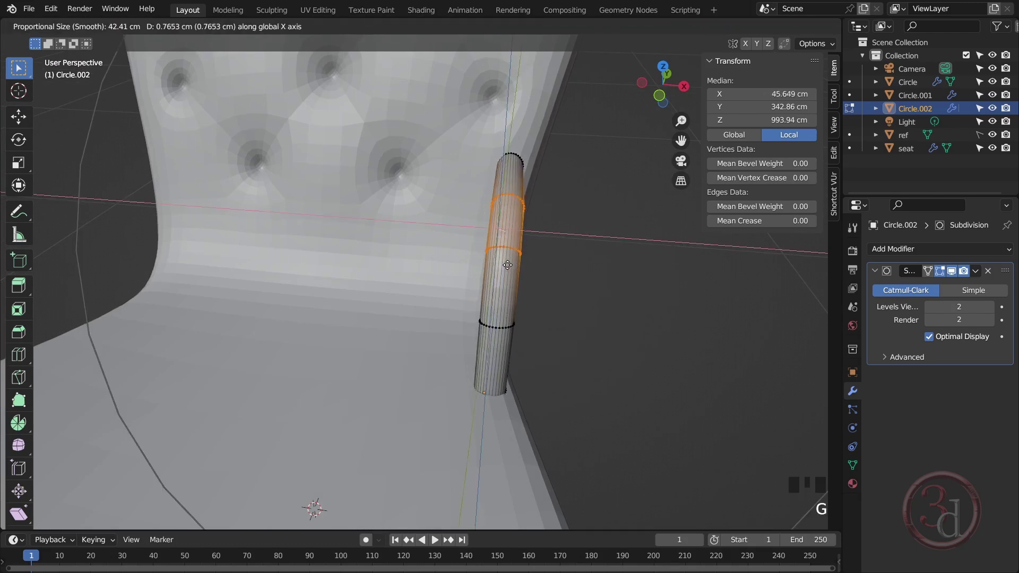
{"action": "scroll", "coordinate": [506, 265], "scroll_direction": "up", "scroll_amount": 20}
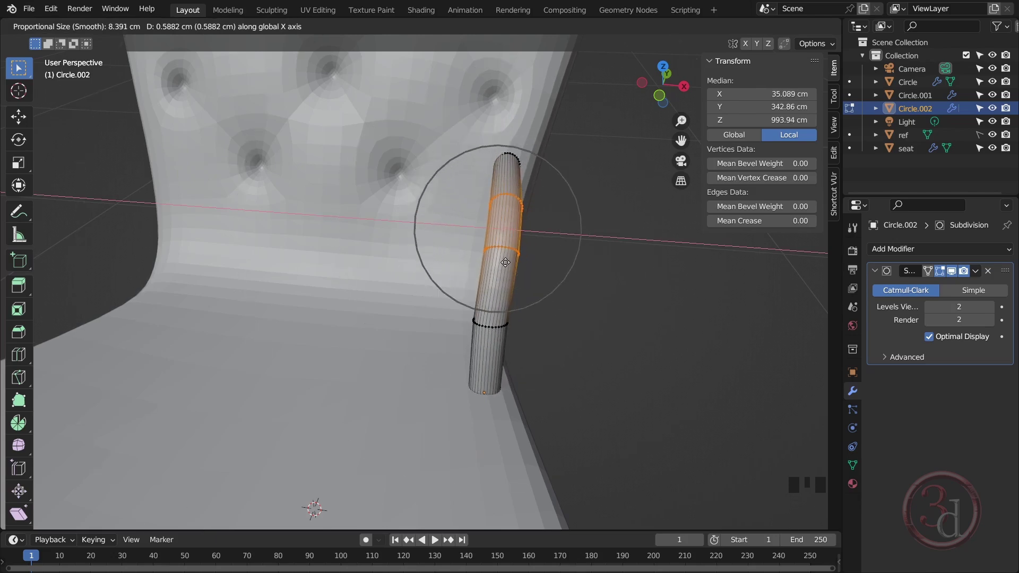
{"action": "scroll", "coordinate": [501, 297], "scroll_direction": "down", "scroll_amount": 10}
{"action": "scroll", "coordinate": [502, 306], "scroll_direction": "down", "scroll_amount": 1}
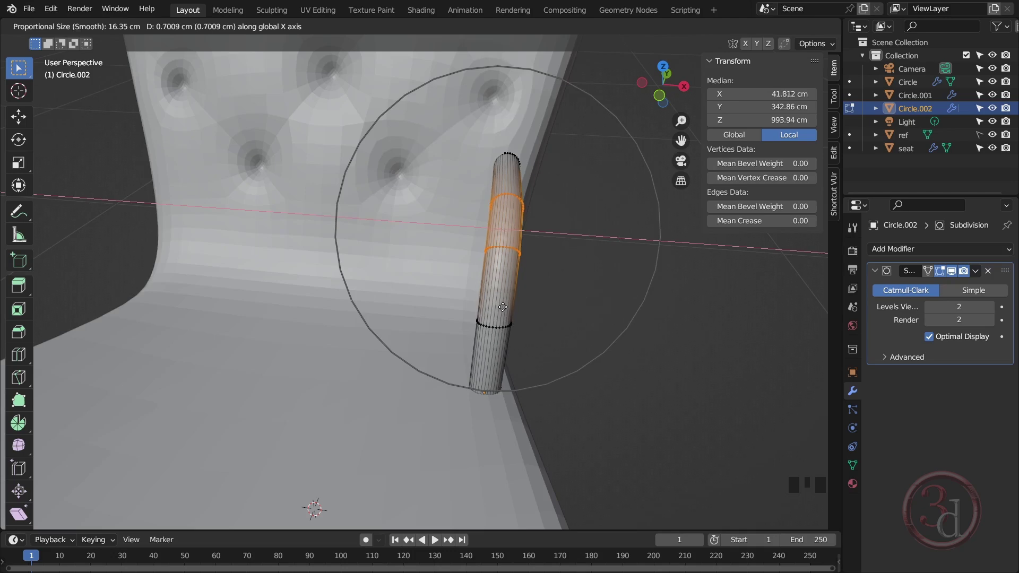
{"action": "left_click", "coordinate": [503, 307]}
{"action": "key", "text": "Tab"}
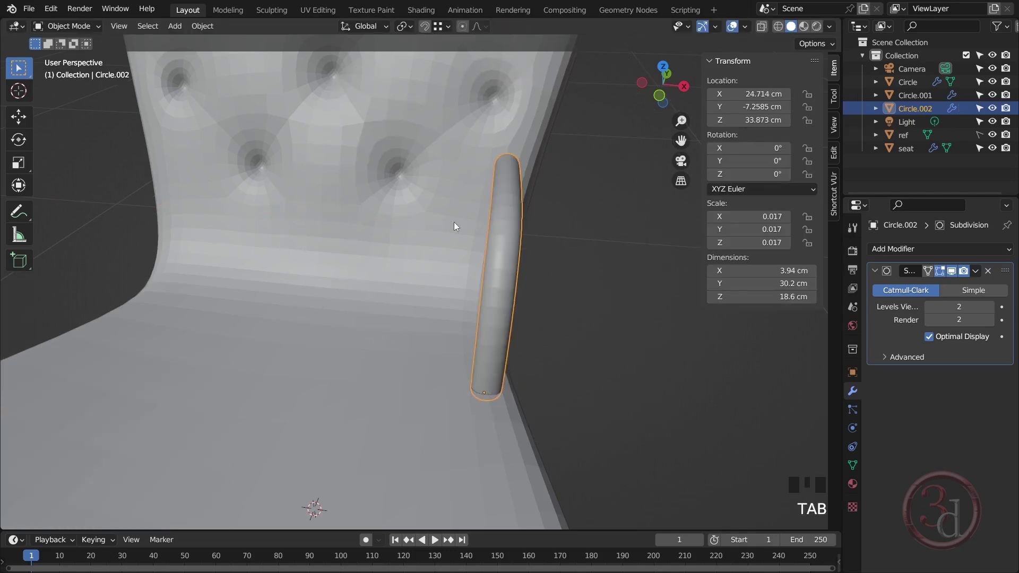
Turn off proportional editing for the armrest mesh and return to object mode
{"action": "scroll", "coordinate": [456, 306], "scroll_direction": "down", "scroll_amount": 2}
{"action": "middle_click_drag", "start_coordinate": [456, 305], "coordinate": [491, 335], "text": "alt"}
{"action": "left_click", "coordinate": [495, 310]}
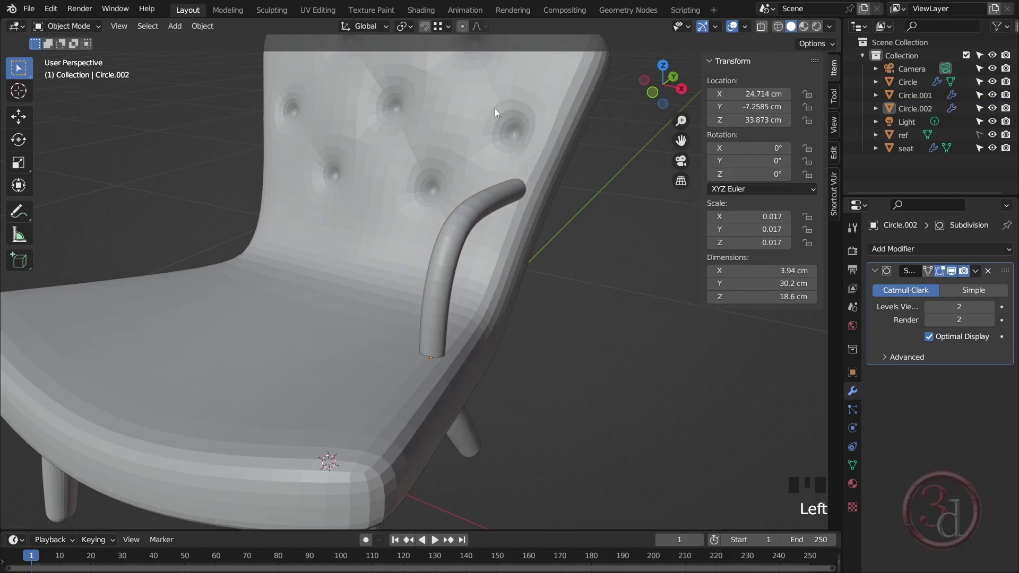
{"action": "key", "text": "Tab"}
{"action": "left_click", "coordinate": [501, 26]}
{"action": "key", "text": "Tab"}
Apply the armrest's scale and set its origin to the 3D cursor
{"action": "mouse_move", "coordinate": [526, 235]}
{"action": "middle_mouse_down", "text": "alt"}
{"action": "mouse_move", "coordinate": [562, 335]}
{"action": "mouse_move", "coordinate": [581, 342]}
{"action": "mouse_move", "coordinate": [530, 297]}
{"action": "mouse_move", "coordinate": [542, 314]}
{"action": "mouse_move", "coordinate": [454, 292]}
{"action": "mouse_move", "coordinate": [446, 260]}
{"action": "mouse_move", "coordinate": [426, 266]}
{"action": "mouse_move", "coordinate": [508, 278]}
{"action": "mouse_move", "coordinate": [545, 302]}
{"action": "mouse_move", "coordinate": [518, 319]}
{"action": "mouse_move", "coordinate": [524, 245]}
{"action": "middle_mouse_up", "text": "alt"}
{"action": "left_click", "coordinate": [530, 298]}
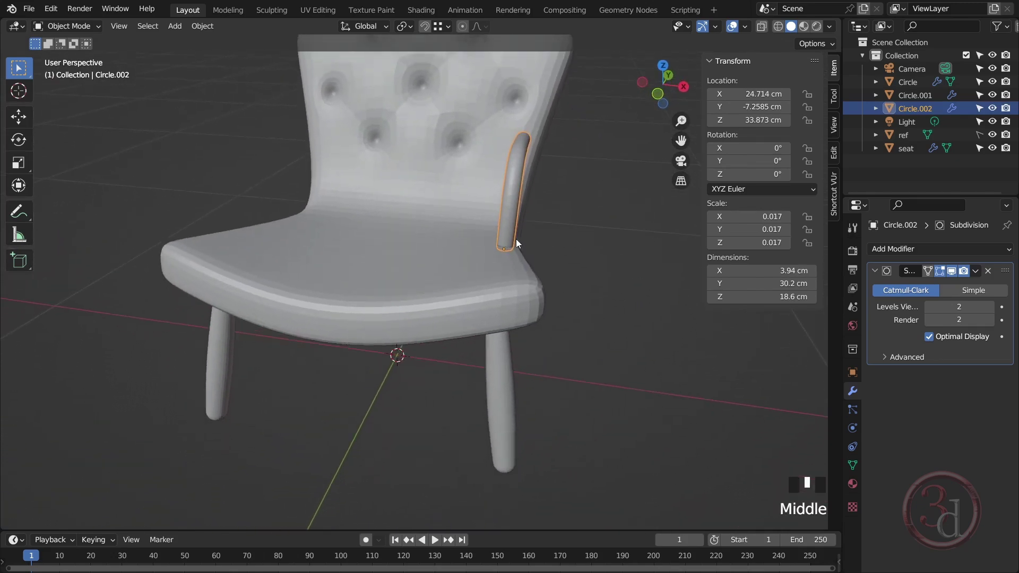
{"action": "middle_click_drag", "start_coordinate": [524, 221], "coordinate": [503, 208], "text": "alt"}
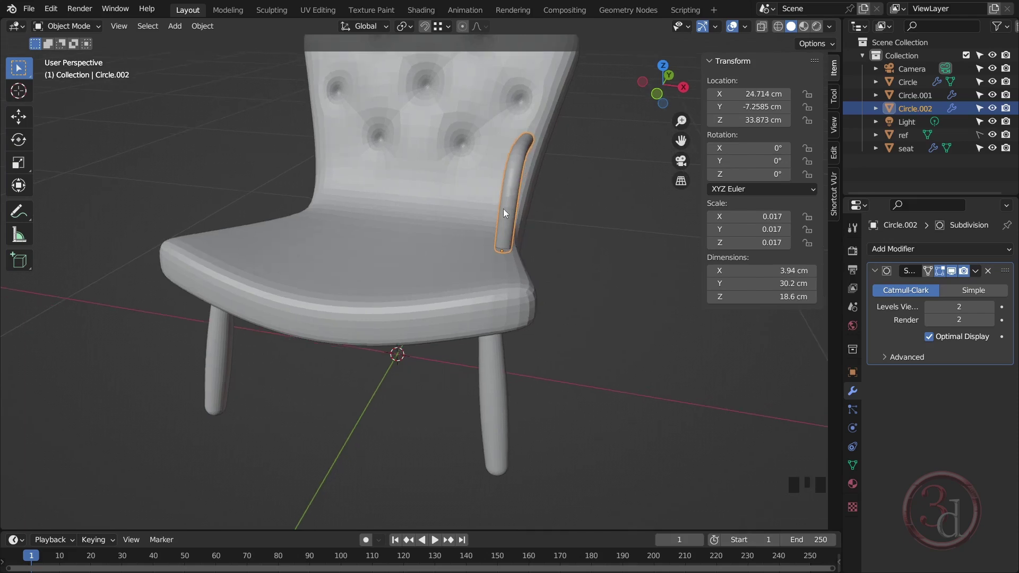
{"action": "key", "text": "ctrl+a"}
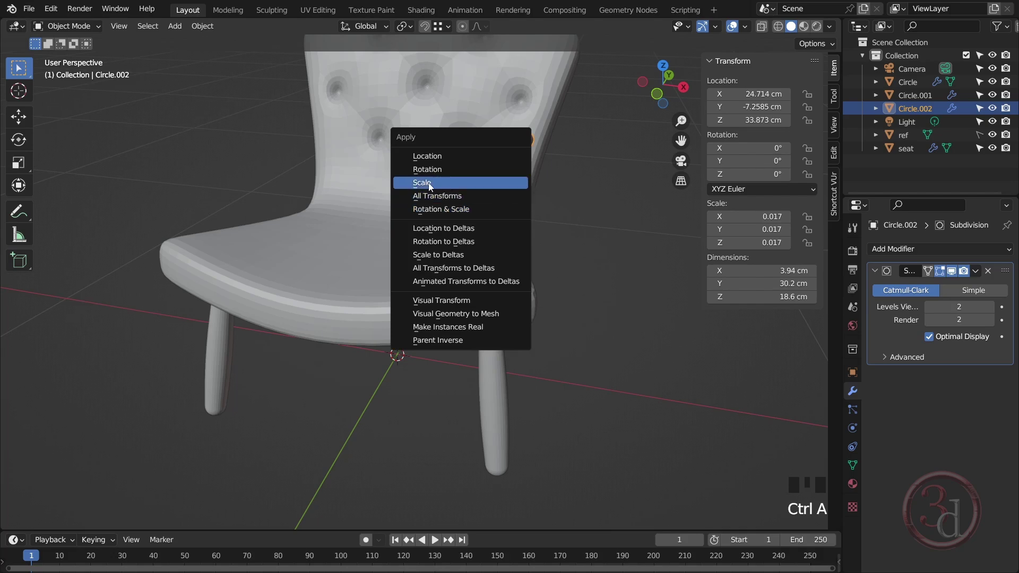
{"action": "left_click", "coordinate": [430, 183]}
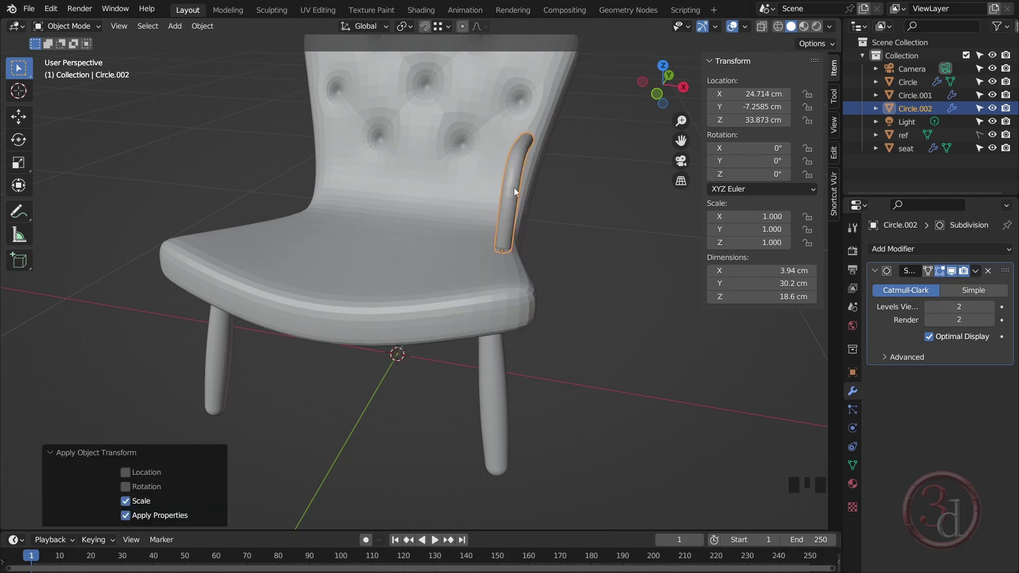
{"action": "right_click", "coordinate": [513, 186]}
{"action": "mouse_move", "coordinate": [514, 187]}
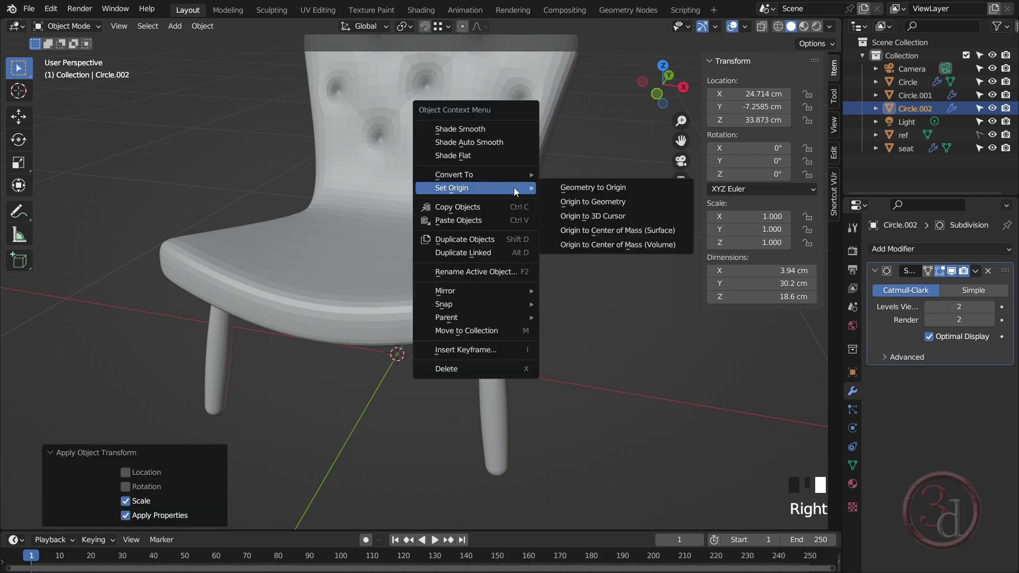
{"action": "left_click", "coordinate": [628, 217]}
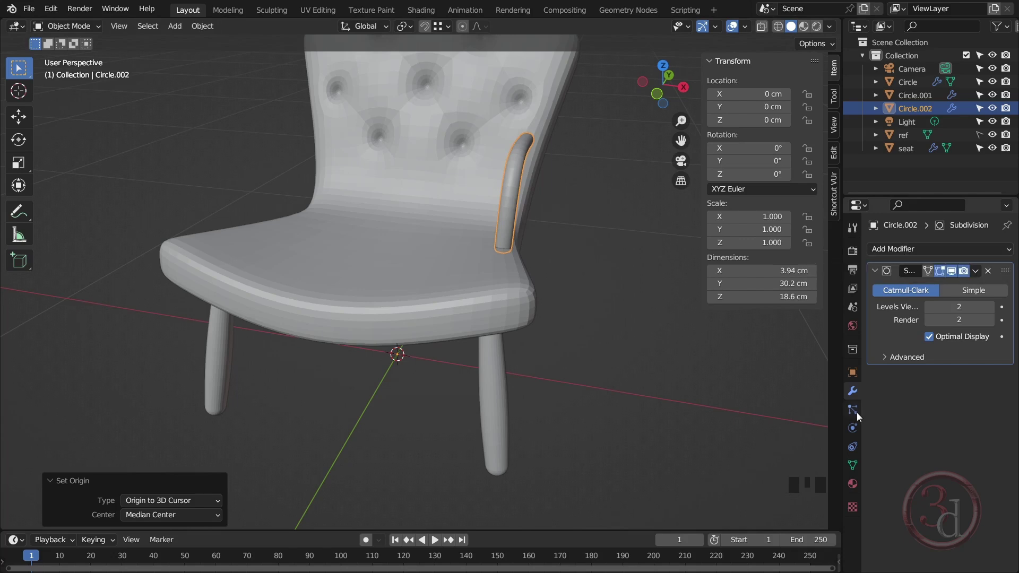
Add a Mirror modifier on the X axis to the armrest
{"action": "left_click", "coordinate": [911, 249]}
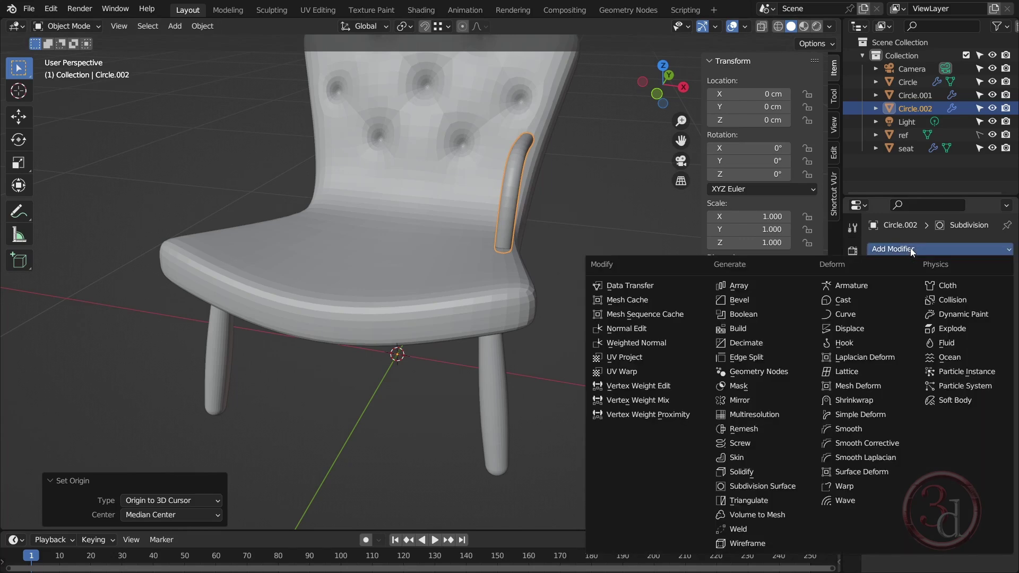
{"action": "left_click", "coordinate": [752, 401]}
{"action": "middle_click_drag", "start_coordinate": [753, 400], "coordinate": [679, 404], "text": "alt"}
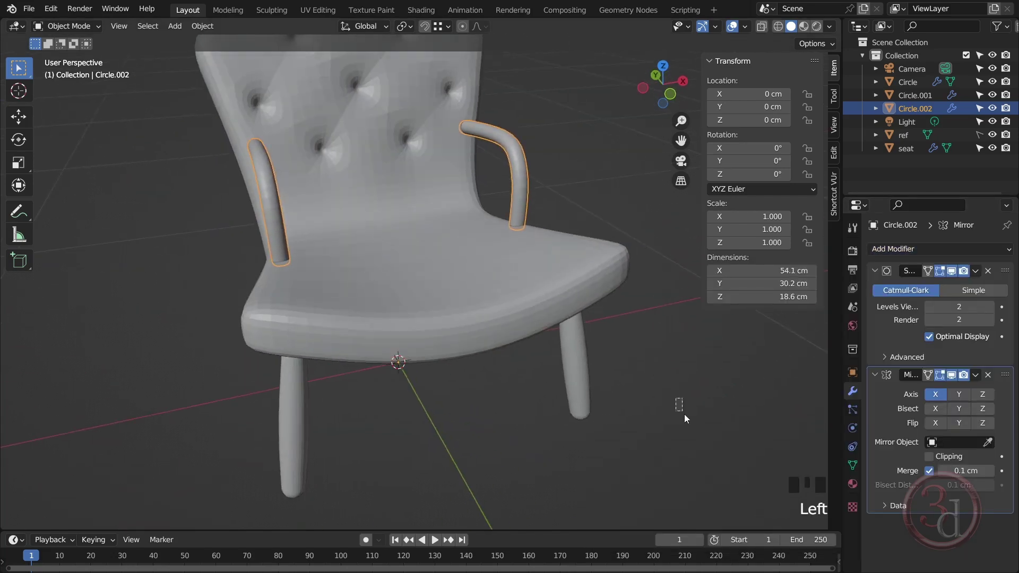
{"action": "left_click", "coordinate": [612, 369]}
Select the seat object and enter edit mode on its mesh
{"action": "scroll", "coordinate": [612, 369], "scroll_direction": "down", "scroll_amount": 3}
{"action": "middle_click_drag", "start_coordinate": [572, 377], "coordinate": [551, 148], "text": "alt"}
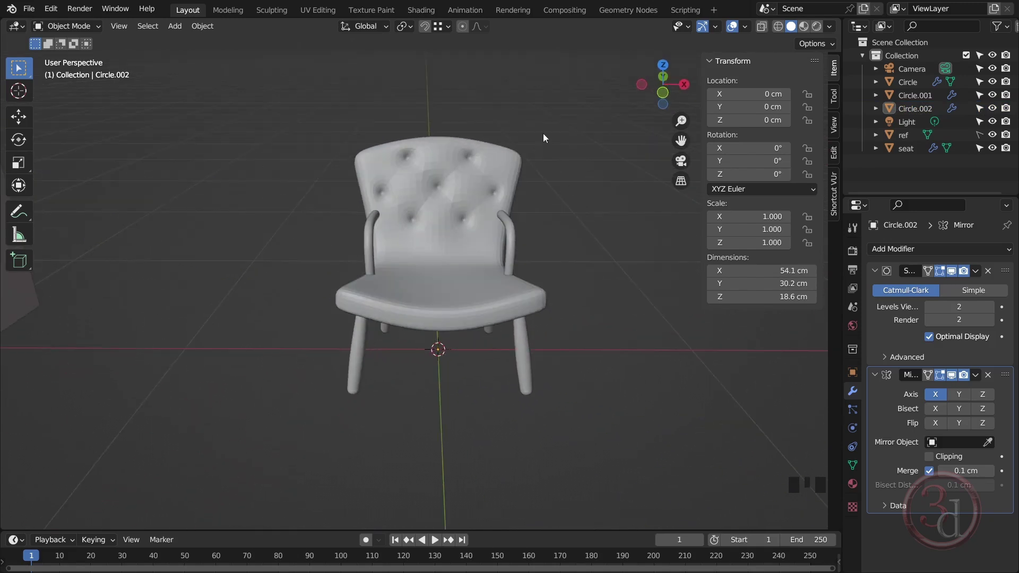
{"action": "scroll", "coordinate": [479, 151], "scroll_direction": "up", "scroll_amount": 2}
{"action": "left_click", "coordinate": [485, 176]}
{"action": "scroll", "coordinate": [496, 180], "scroll_direction": "up", "scroll_amount": 1}
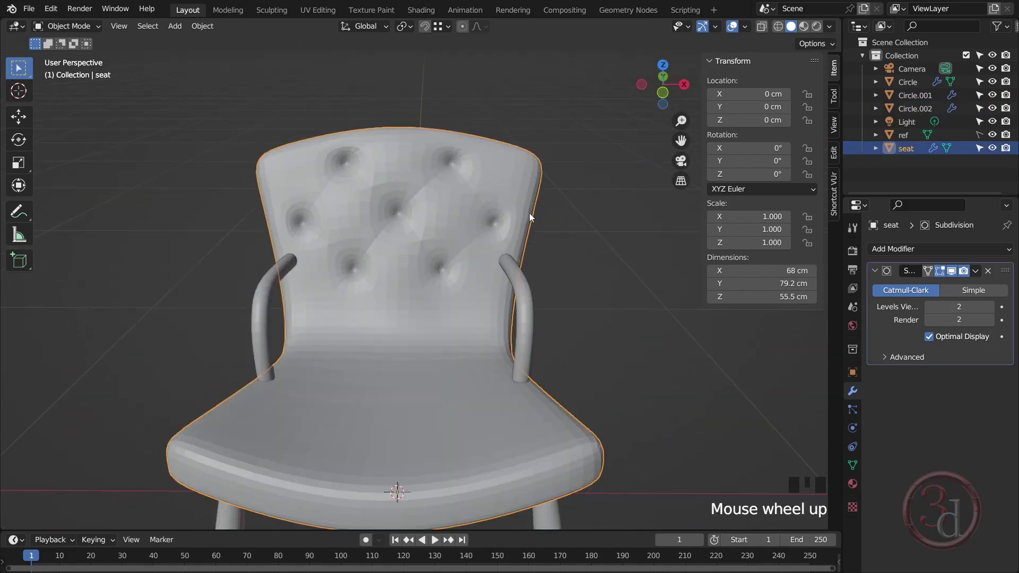
{"action": "key", "text": "Tab"}
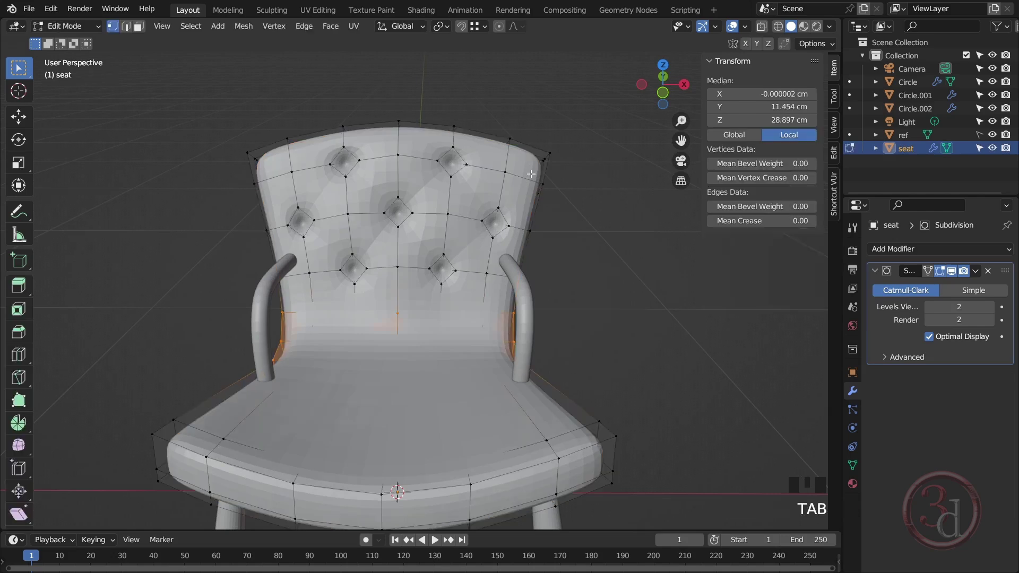
Edge-slide the upper side edges of the backrest downward on both sides by a factor of about -0.82
{"action": "scroll", "coordinate": [536, 157], "scroll_direction": "up", "scroll_amount": 2}
{"action": "mouse_move", "coordinate": [480, 209]}
{"action": "middle_mouse_down", "text": "alt"}
{"action": "mouse_move", "coordinate": [419, 203]}
{"action": "mouse_move", "coordinate": [587, 234]}
{"action": "middle_mouse_up", "text": "alt"}
{"action": "key", "text": "shift+z"}
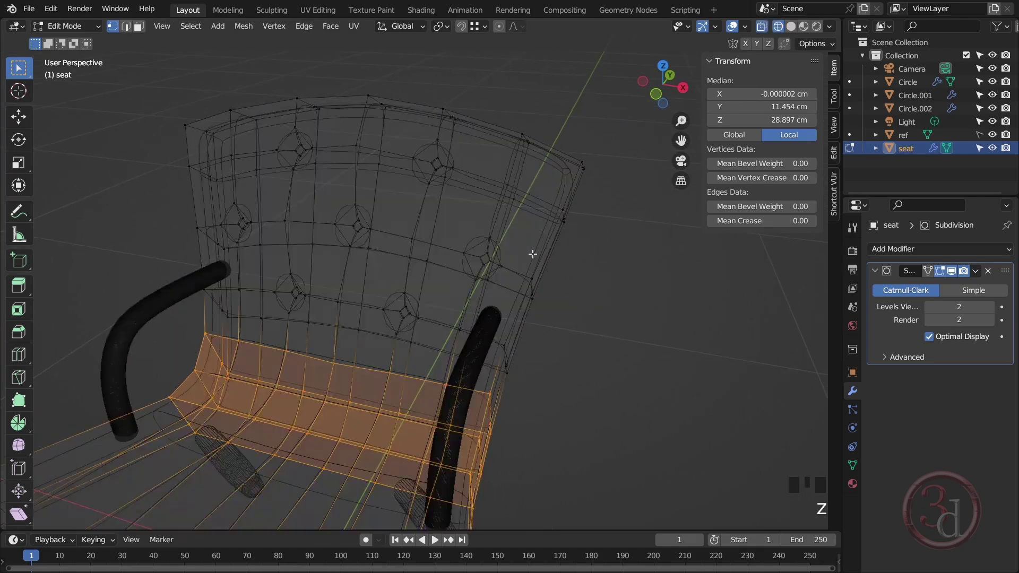
{"action": "middle_click_drag", "start_coordinate": [533, 252], "coordinate": [598, 271], "text": "alt"}
{"action": "left_click", "coordinate": [545, 190]}
{"action": "middle_click_drag", "start_coordinate": [429, 197], "coordinate": [478, 265], "text": "shift"}
{"action": "left_click_drag", "start_coordinate": [400, 209], "coordinate": [467, 245], "text": "shift"}
{"action": "middle_click_drag", "start_coordinate": [595, 277], "coordinate": [480, 239]}
{"action": "key", "text": "shift+z"}
{"action": "middle_click_drag", "start_coordinate": [550, 279], "coordinate": [522, 266], "text": "alt"}
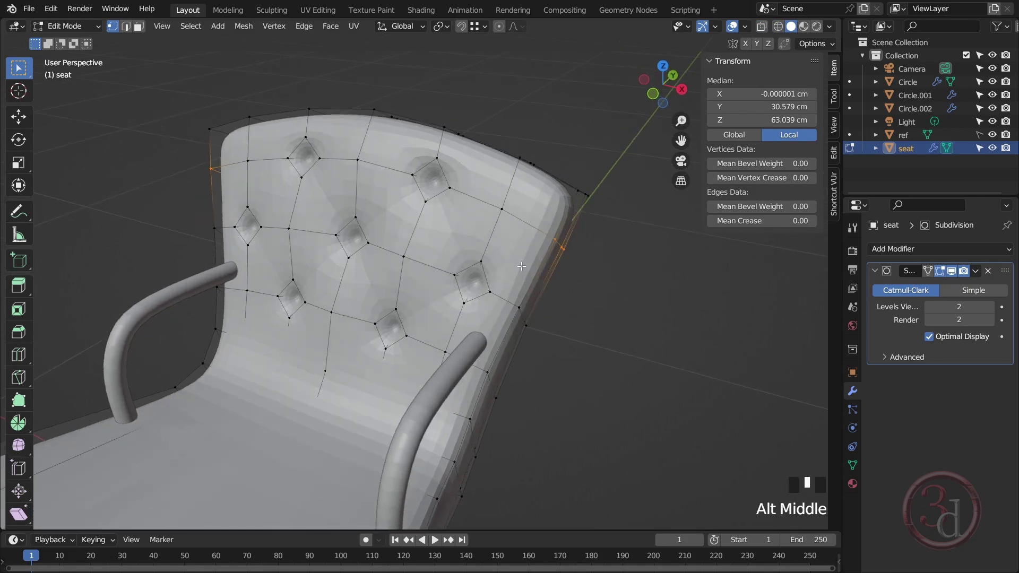
{"action": "key", "text": "g"}
{"action": "key", "text": "g"}
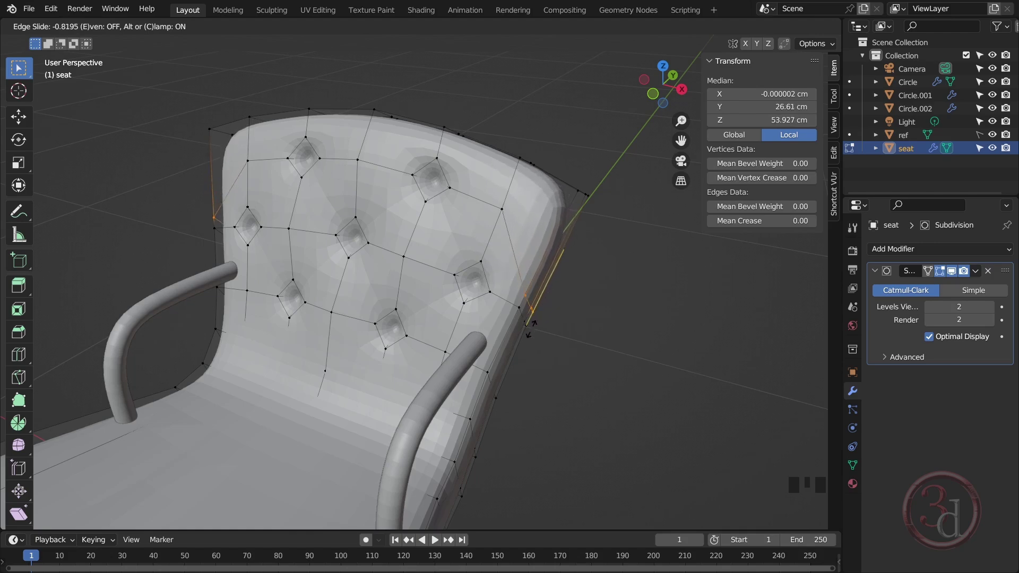
{"action": "left_click", "coordinate": [532, 328]}
Edge-slide the top corner edges of the backrest on both sides to soften its upper outline
{"action": "middle_click_drag", "start_coordinate": [462, 312], "coordinate": [504, 313], "text": "alt"}
{"action": "left_click_drag", "start_coordinate": [243, 126], "coordinate": [328, 198]}
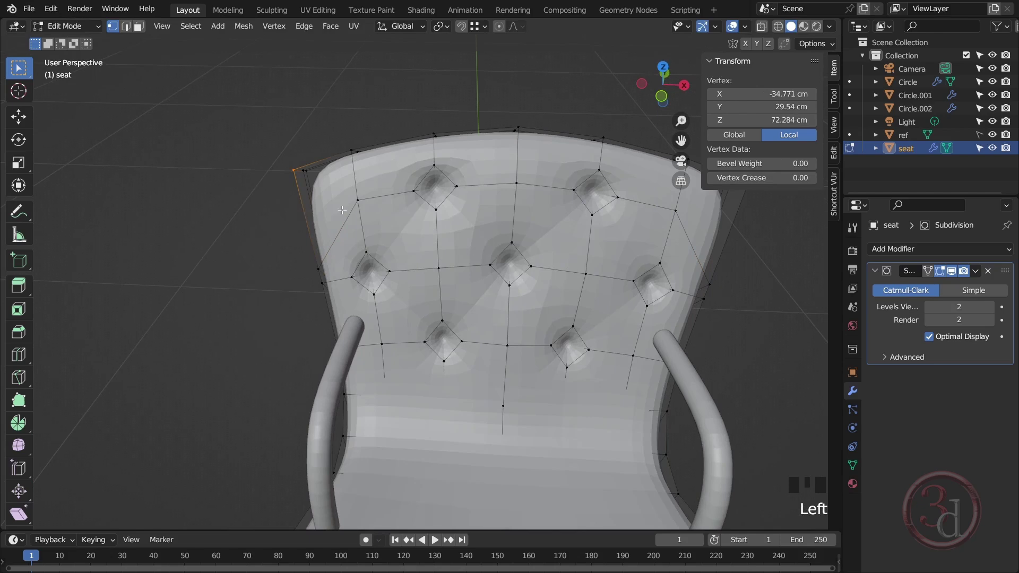
{"action": "key", "text": "alt+z"}
{"action": "left_click_drag", "start_coordinate": [278, 125], "coordinate": [321, 180]}
{"action": "middle_click_drag", "start_coordinate": [600, 250], "coordinate": [495, 214]}
{"action": "left_click_drag", "start_coordinate": [591, 152], "coordinate": [537, 186], "text": "shift"}
{"action": "key", "text": "alt+z"}
{"action": "middle_click_drag", "start_coordinate": [582, 253], "coordinate": [550, 249], "text": "alt"}
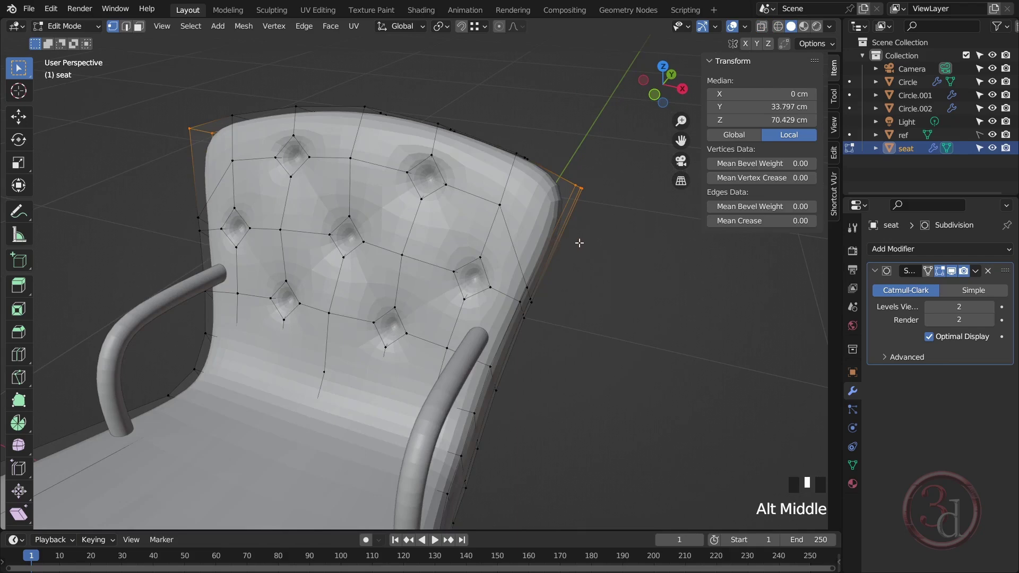
{"action": "key", "text": "g"}
{"action": "key", "text": "g"}
{"action": "left_click", "coordinate": [540, 278]}
{"action": "middle_click_drag", "start_coordinate": [540, 278], "coordinate": [648, 265], "text": "alt"}
{"action": "left_click", "coordinate": [610, 223]}
Edge-slide the side edges near both front corners of the seat toward the backrest by a factor of -0.197
{"action": "scroll", "coordinate": [522, 167], "scroll_direction": "down", "scroll_amount": 4}
{"action": "middle_click_drag", "start_coordinate": [552, 254], "coordinate": [549, 341], "text": "alt"}
{"action": "mouse_move", "coordinate": [507, 441]}
{"action": "middle_mouse_down"}
{"action": "mouse_move", "coordinate": [532, 378]}
{"action": "mouse_move", "coordinate": [533, 387]}
{"action": "mouse_move", "coordinate": [511, 366]}
{"action": "mouse_move", "coordinate": [331, 339]}
{"action": "middle_mouse_up"}
{"action": "scroll", "coordinate": [303, 345], "scroll_direction": "up", "scroll_amount": 3}
{"action": "mouse_move", "coordinate": [365, 348]}
{"action": "left_mouse_down"}
{"action": "mouse_move", "coordinate": [336, 308]}
{"action": "mouse_move", "coordinate": [335, 283]}
{"action": "left_mouse_up"}
{"action": "middle_click_drag", "start_coordinate": [653, 361], "coordinate": [624, 323], "text": "alt"}
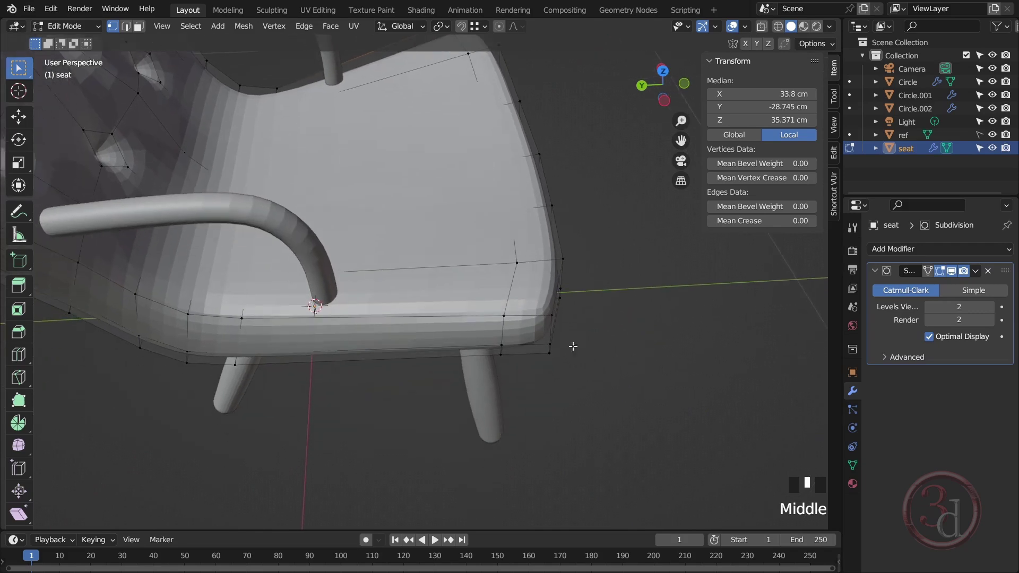
{"action": "left_click", "coordinate": [501, 346], "text": "shift"}
{"action": "middle_click_drag", "start_coordinate": [605, 357], "coordinate": [476, 373], "text": "alt"}
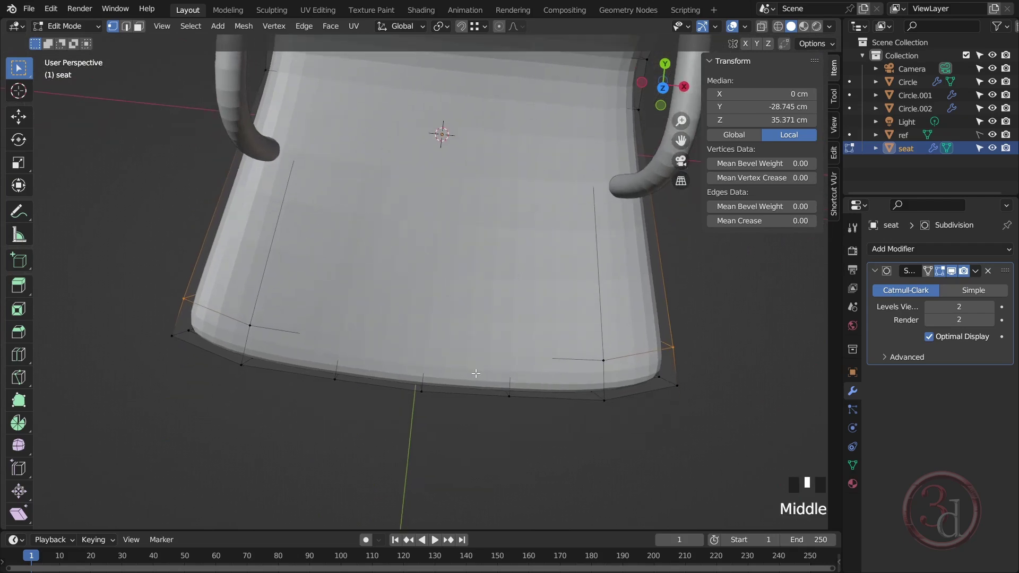
{"action": "key", "text": "g"}
{"action": "key", "text": "g"}
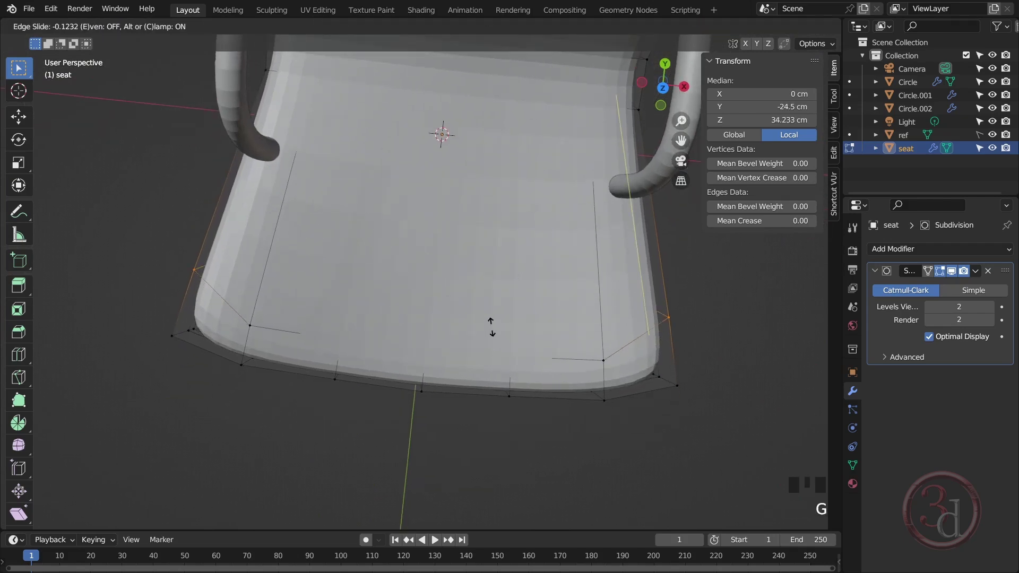
{"action": "left_click", "coordinate": [491, 325]}
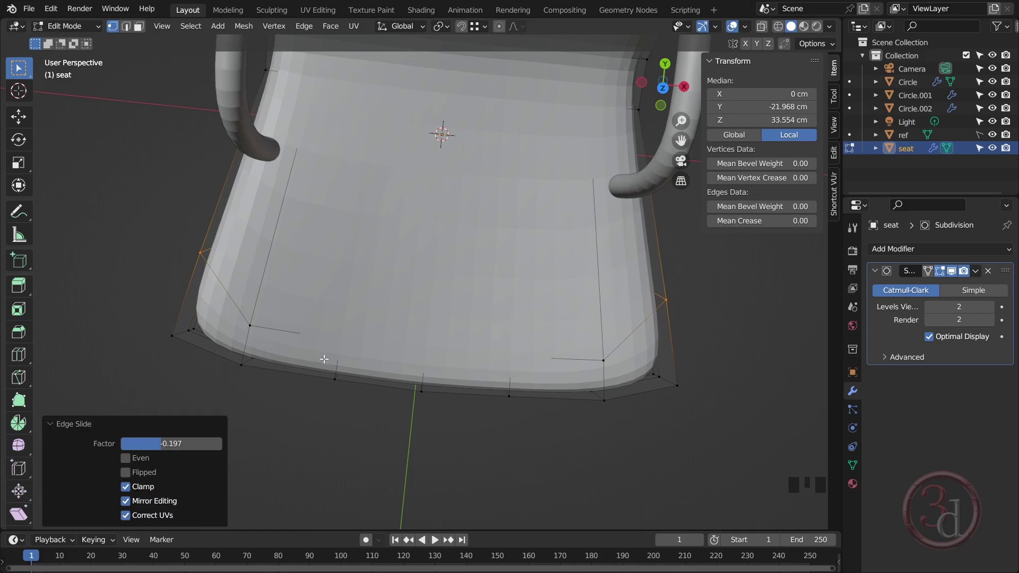
Edge-slide the outermost edges at both front corners of the seat toward the backrest by a factor of 0.256
{"action": "middle_click_drag", "start_coordinate": [491, 325], "coordinate": [228, 371]}
{"action": "key", "text": "z"}
{"action": "left_click_drag", "start_coordinate": [182, 298], "coordinate": [238, 348]}
{"action": "middle_click_drag", "start_coordinate": [312, 360], "coordinate": [610, 342]}
{"action": "left_click_drag", "start_coordinate": [605, 336], "coordinate": [553, 372], "text": "shift"}
{"action": "key", "text": "z"}
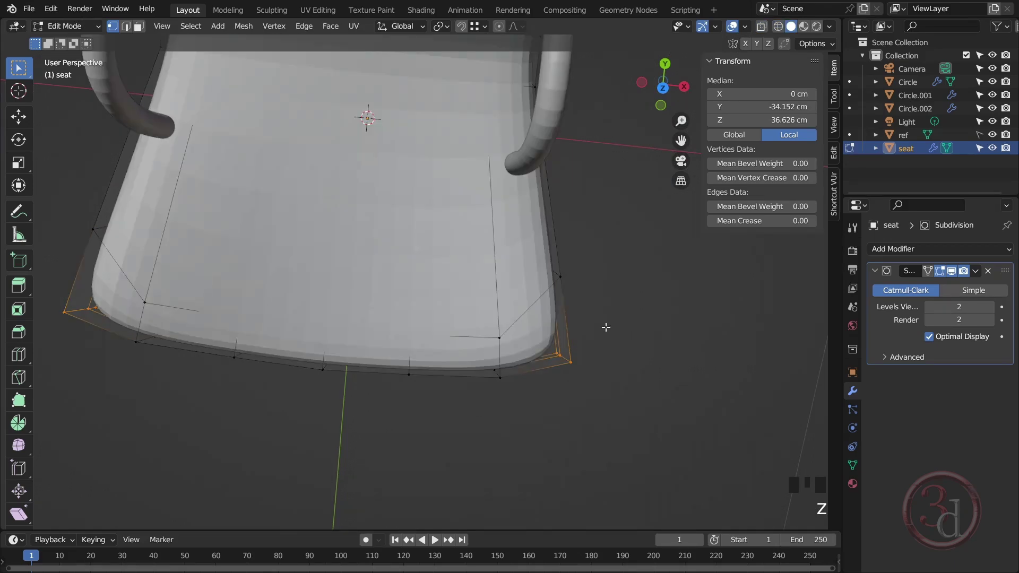
{"action": "key", "text": "g"}
{"action": "key", "text": "g"}
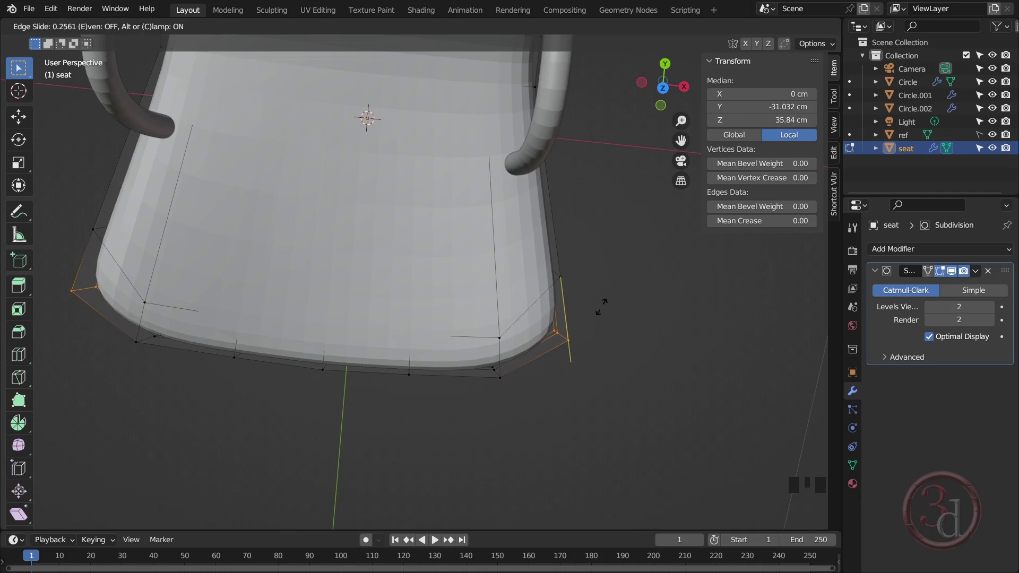
{"action": "left_click", "coordinate": [601, 307]}
{"action": "scroll", "coordinate": [599, 314], "scroll_direction": "down", "scroll_amount": 3}
{"action": "scroll", "coordinate": [614, 287], "scroll_direction": "up", "scroll_amount": 1}
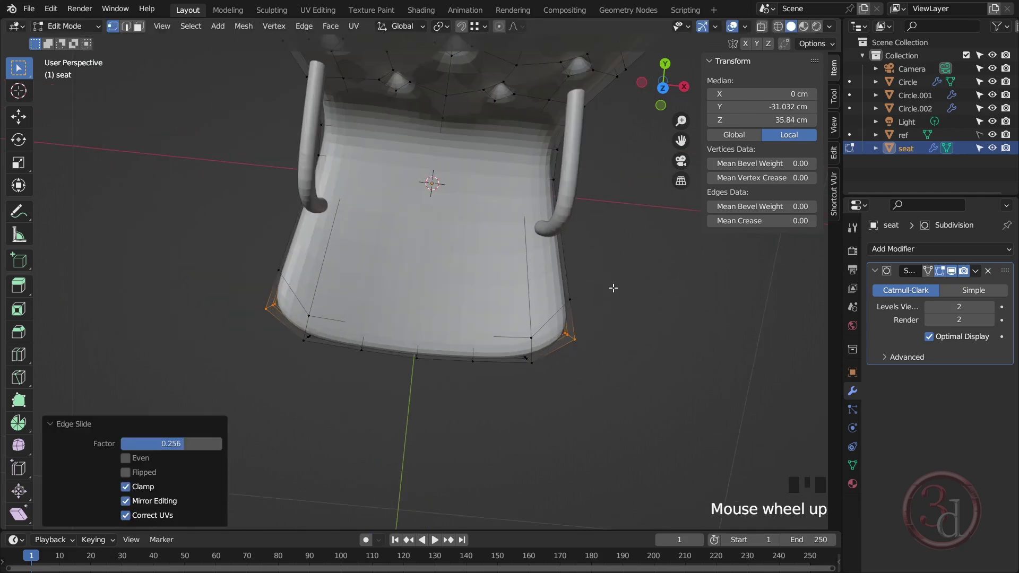
Return to object mode, deselect the seat and hide the ref object from the viewport
{"action": "middle_click_drag", "start_coordinate": [608, 298], "coordinate": [482, 314]}
{"action": "key", "text": "Tab"}
{"action": "scroll", "coordinate": [606, 320], "scroll_direction": "down", "scroll_amount": 2}
{"action": "left_click", "coordinate": [585, 377]}
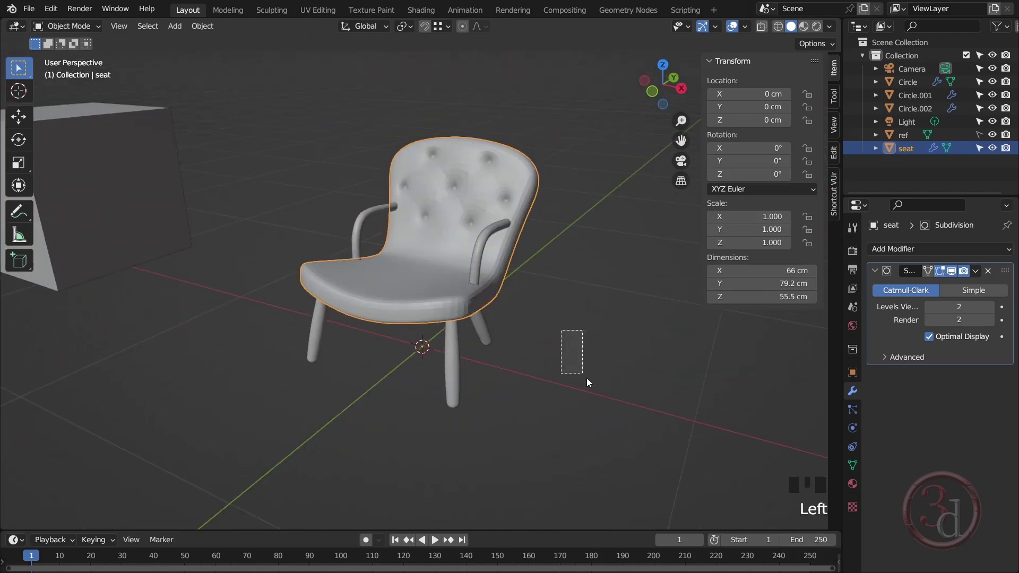
{"action": "scroll", "coordinate": [438, 218], "scroll_direction": "up", "scroll_amount": 2}
{"action": "middle_click_drag", "start_coordinate": [439, 218], "coordinate": [423, 332], "text": "alt"}
{"action": "scroll", "coordinate": [478, 280], "scroll_direction": "up", "scroll_amount": 2}
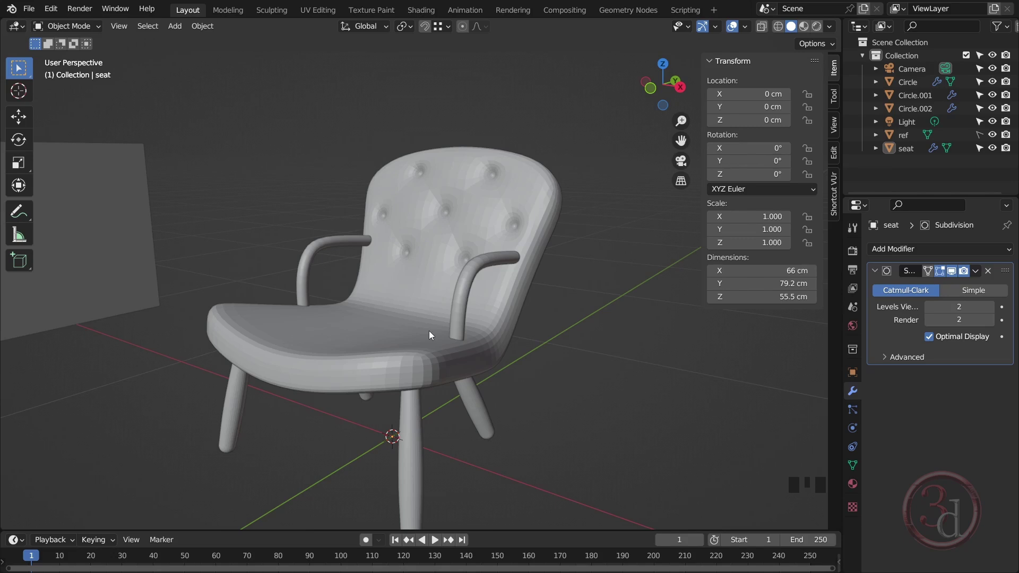
{"action": "middle_click_drag", "start_coordinate": [429, 330], "coordinate": [540, 318]}
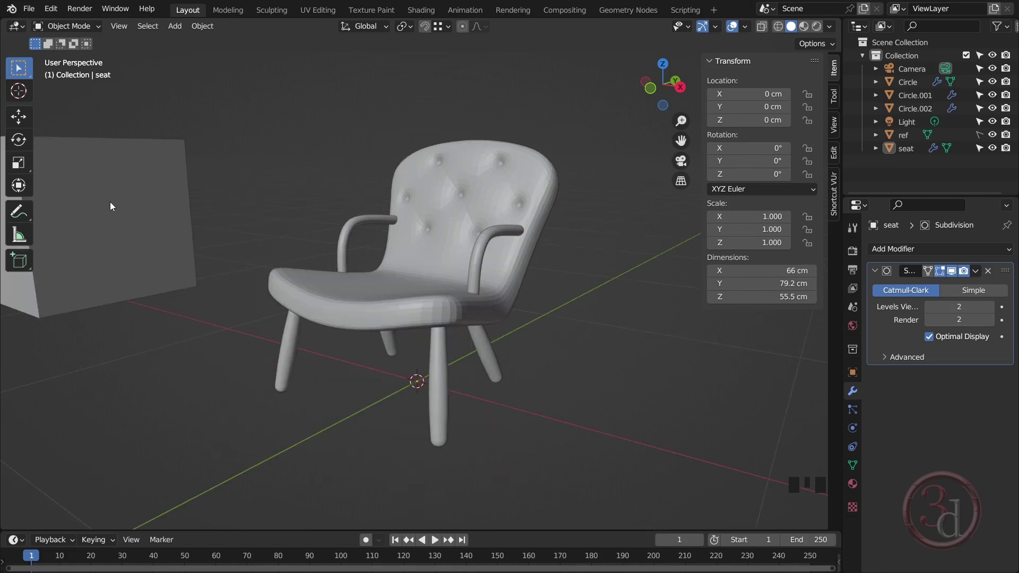
{"action": "left_click", "coordinate": [993, 136]}
{"action": "middle_click", "coordinate": [528, 353], "text": "alt"}
{"action": "scroll", "coordinate": [480, 231], "scroll_direction": "up", "scroll_amount": 3}
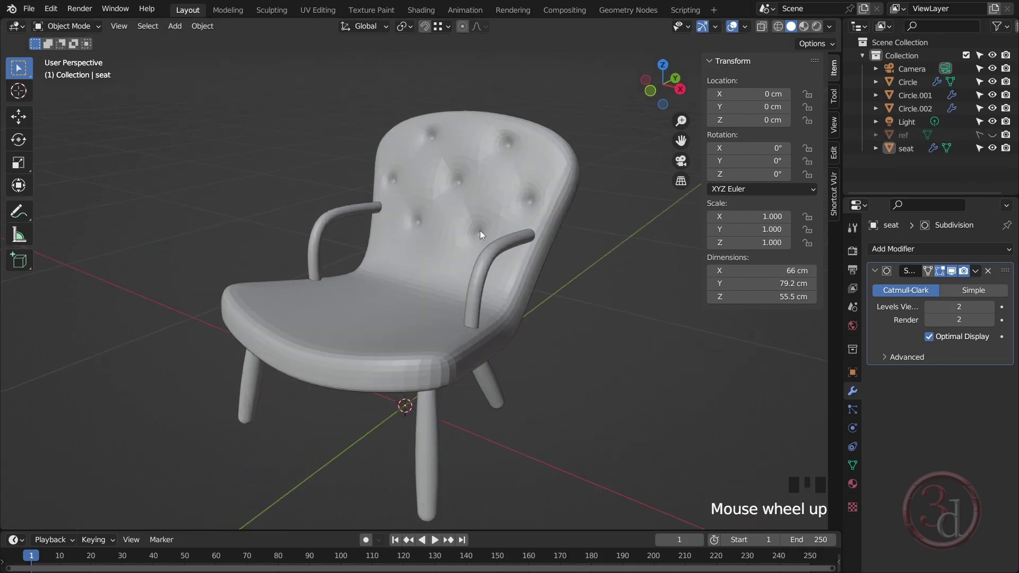
Add a particle system of type Hair to the seat object
{"action": "left_click", "coordinate": [491, 186]}
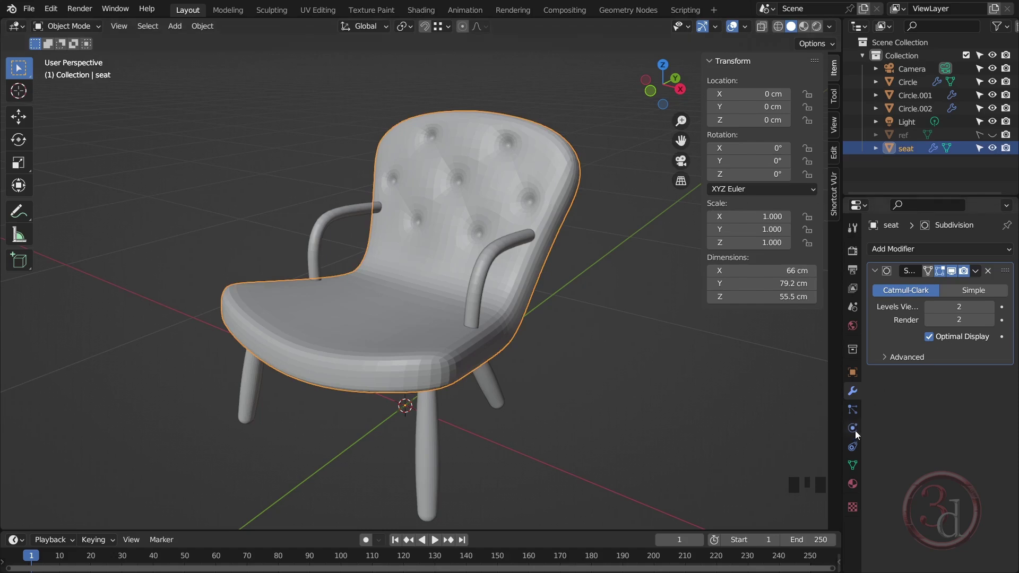
{"action": "left_click", "coordinate": [853, 410]}
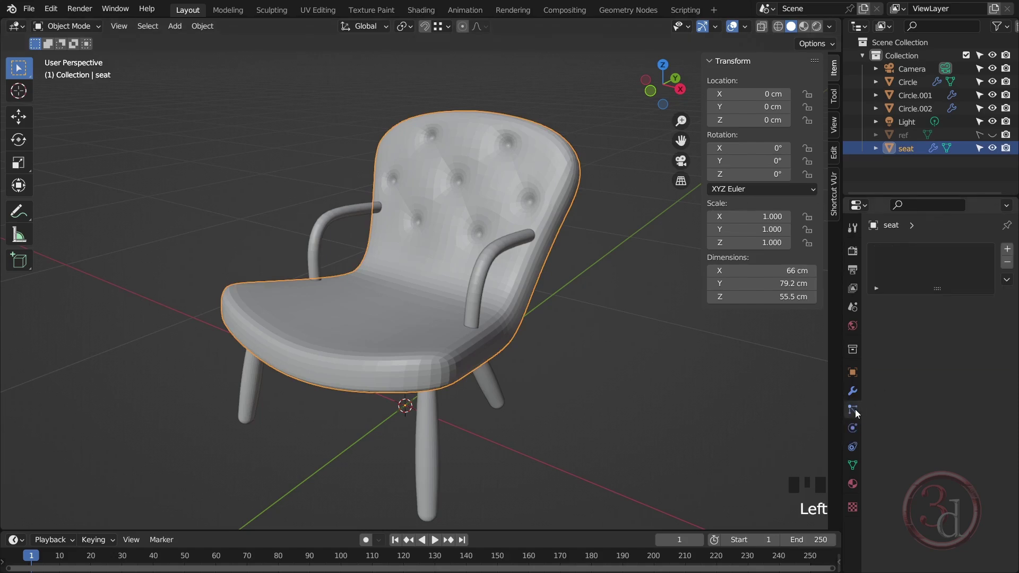
{"action": "left_click", "coordinate": [1007, 250]}
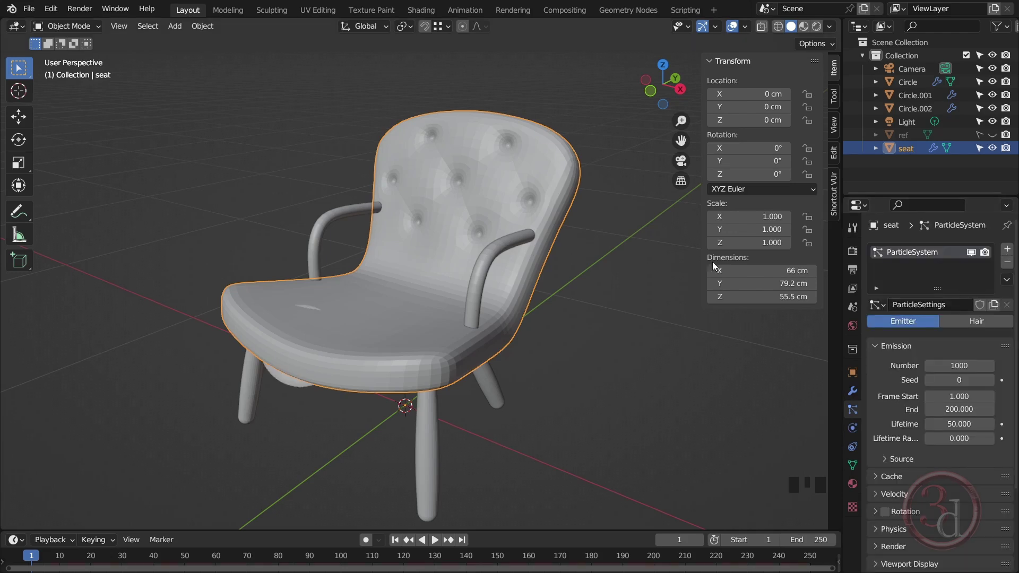
{"action": "left_click", "coordinate": [978, 322]}
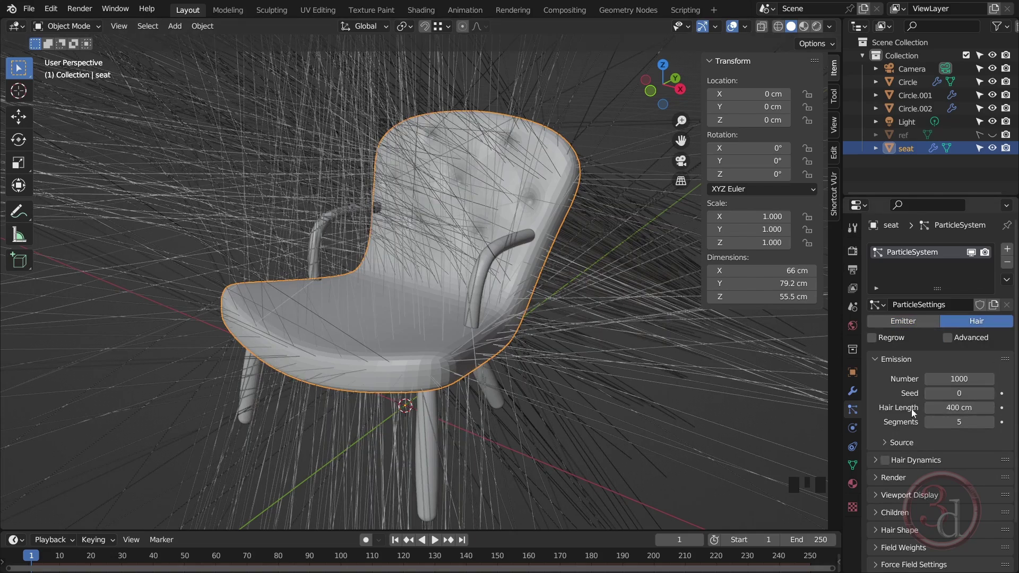
Set the seat particle system's hair length to 2 cm
{"action": "left_click_drag", "start_coordinate": [953, 408], "coordinate": [945, 407]}
{"action": "left_click", "coordinate": [953, 408]}
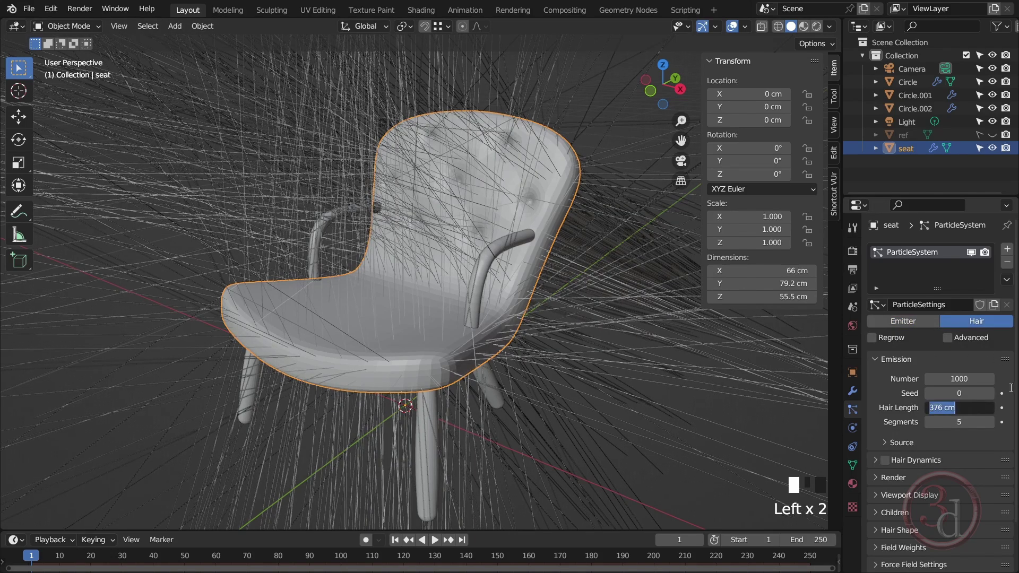
{"action": "type", "text": "2"}
{"action": "key", "text": "Return"}
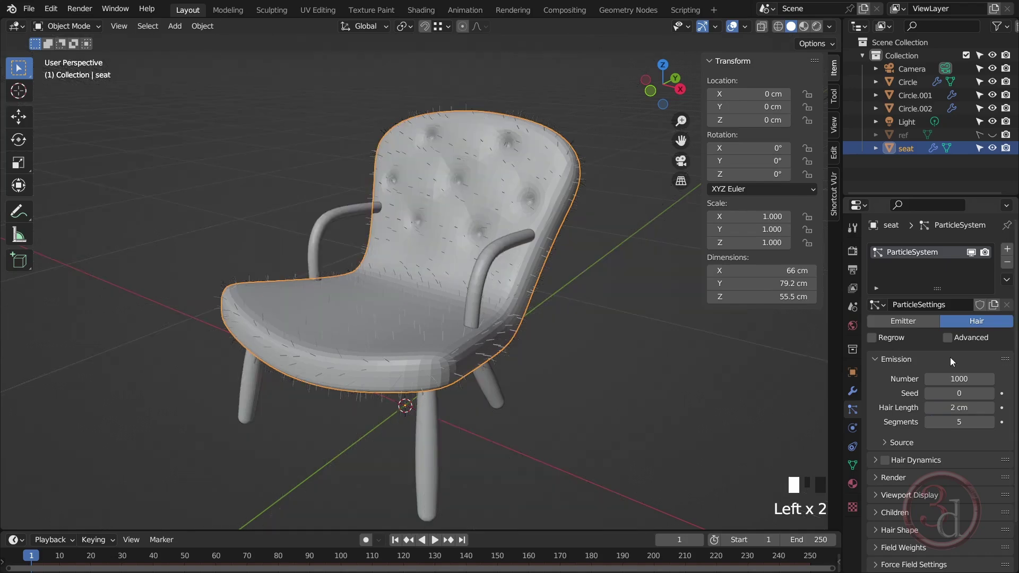
{"action": "mouse_move", "coordinate": [539, 282]}
{"action": "middle_mouse_down", "text": "alt"}
{"action": "mouse_move", "coordinate": [484, 271]}
{"action": "mouse_move", "coordinate": [664, 285]}
{"action": "mouse_move", "coordinate": [467, 286]}
{"action": "mouse_move", "coordinate": [547, 281]}
{"action": "middle_mouse_up", "text": "alt"}
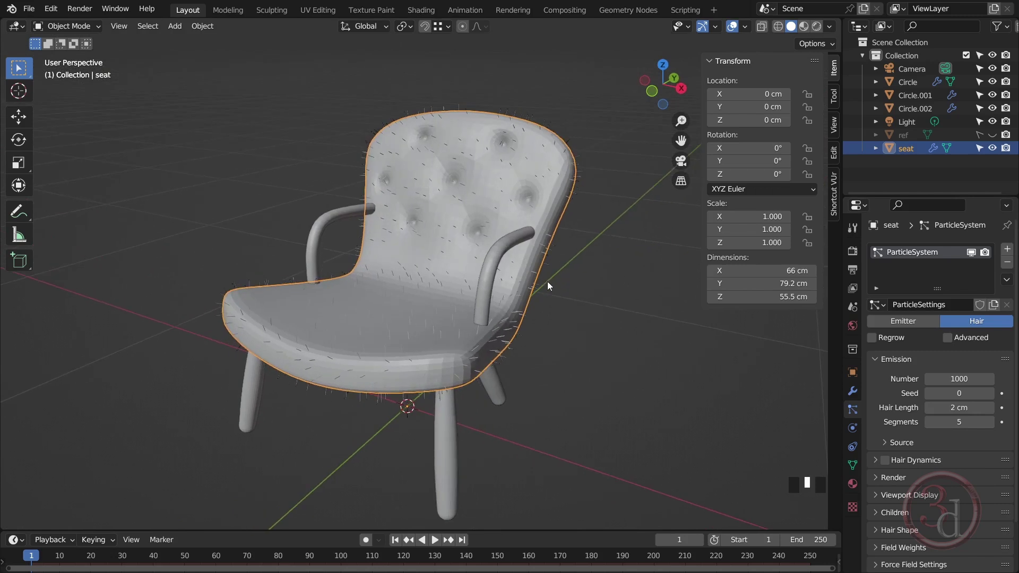
{"action": "scroll", "coordinate": [467, 269], "scroll_direction": "up", "scroll_amount": 3}
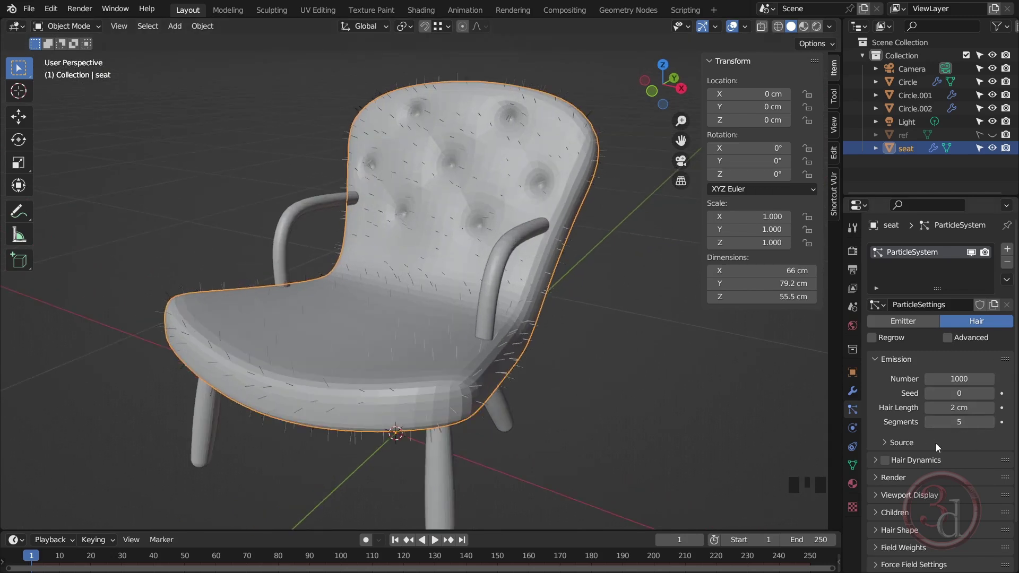
Set the hair's render path steps to 5
{"action": "scroll", "coordinate": [971, 430], "scroll_direction": "down", "scroll_amount": 3}
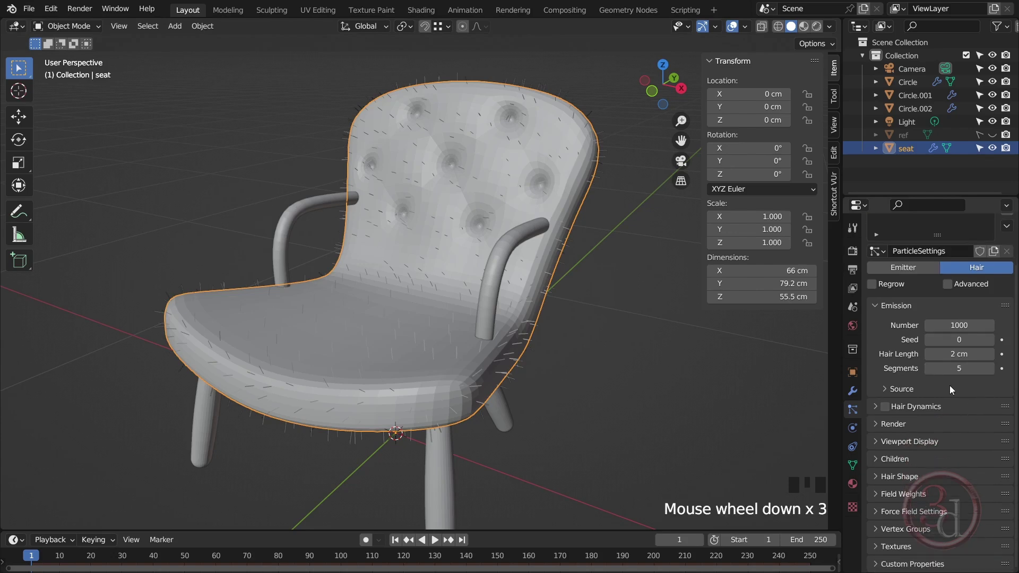
{"action": "left_click", "coordinate": [882, 424]}
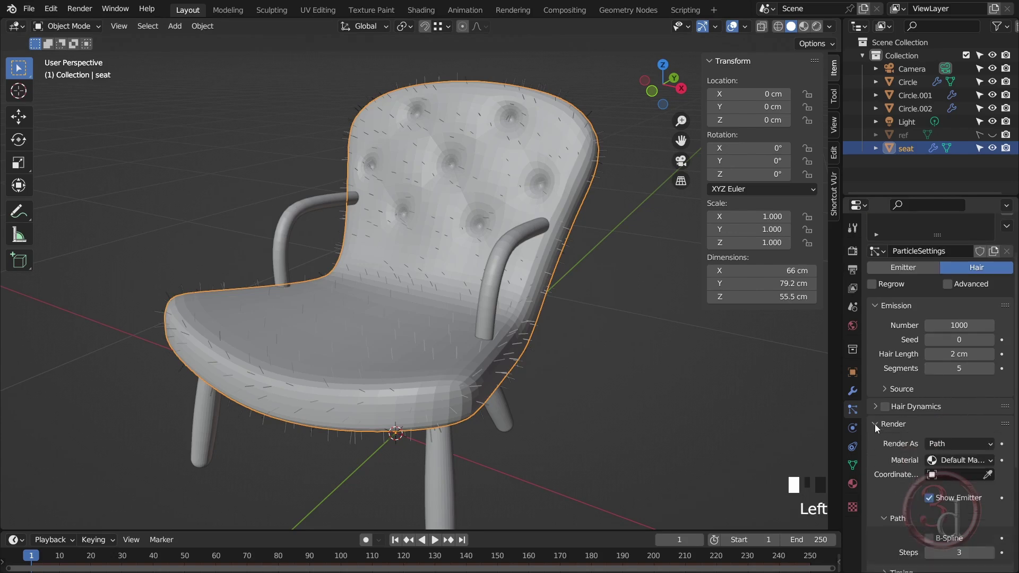
{"action": "scroll", "coordinate": [944, 427], "scroll_direction": "down", "scroll_amount": 3}
{"action": "scroll", "coordinate": [944, 427], "scroll_direction": "down", "scroll_amount": 1}
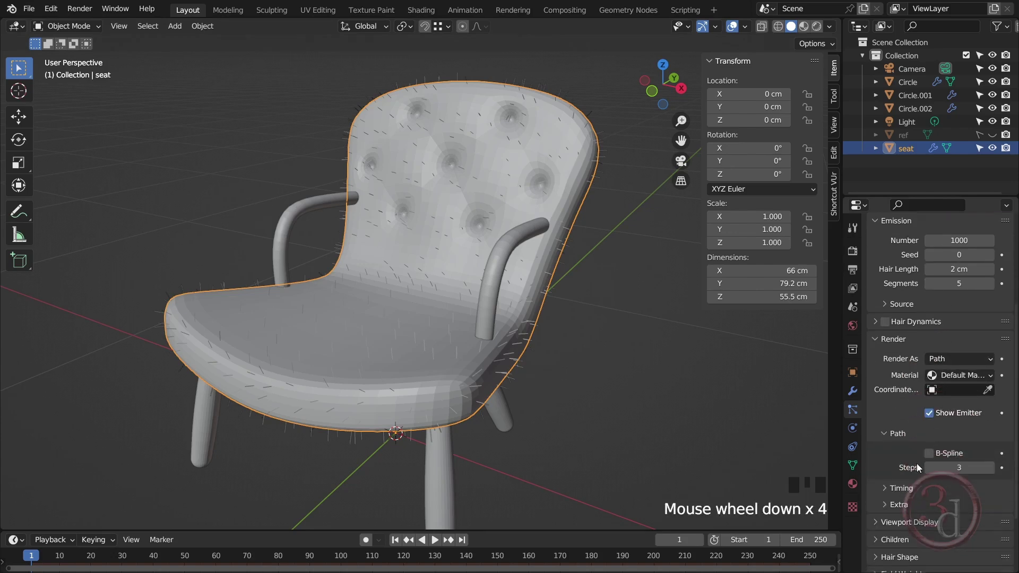
{"action": "left_click", "coordinate": [990, 469]}
{"action": "left_click", "coordinate": [991, 469]}
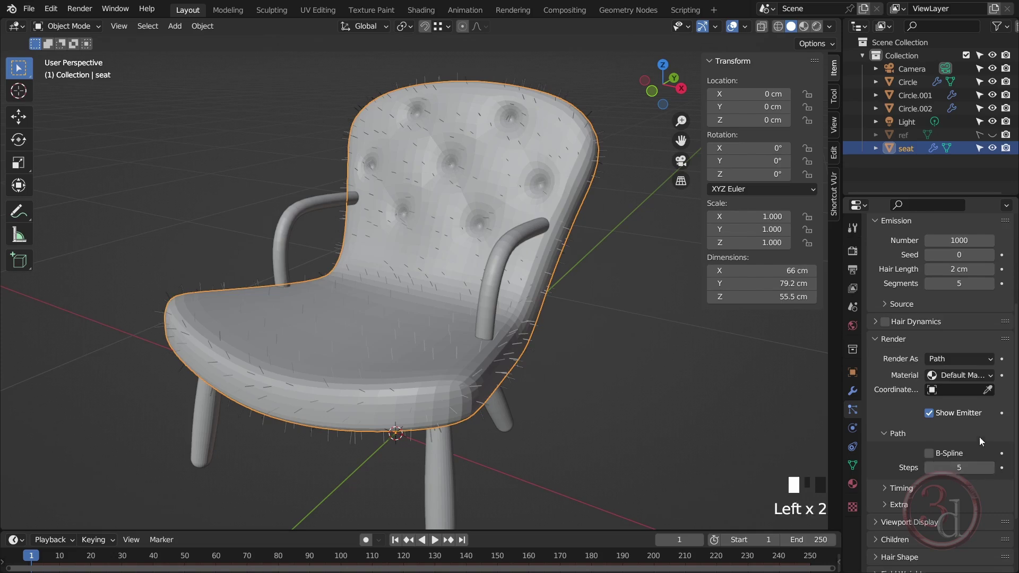
Set the hair's viewport display strand steps to 5
{"action": "scroll", "coordinate": [973, 431], "scroll_direction": "down", "scroll_amount": 5}
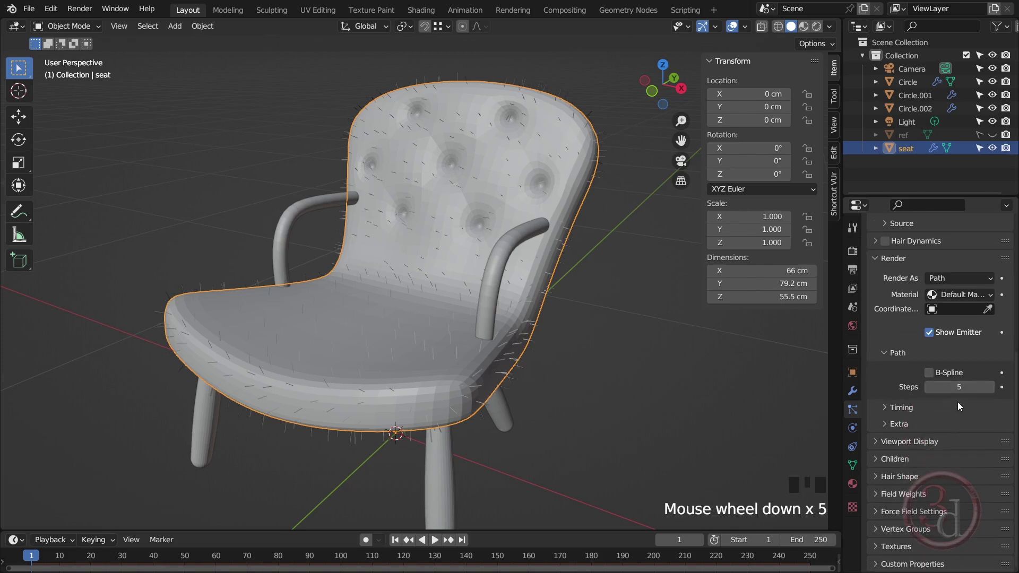
{"action": "left_click", "coordinate": [874, 442]}
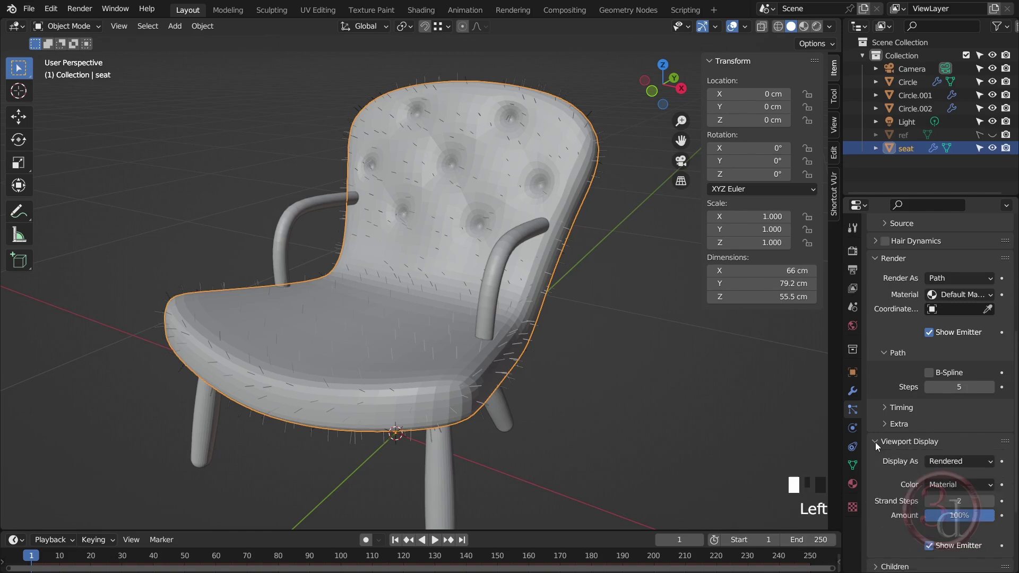
{"action": "scroll", "coordinate": [925, 436], "scroll_direction": "down", "scroll_amount": 3}
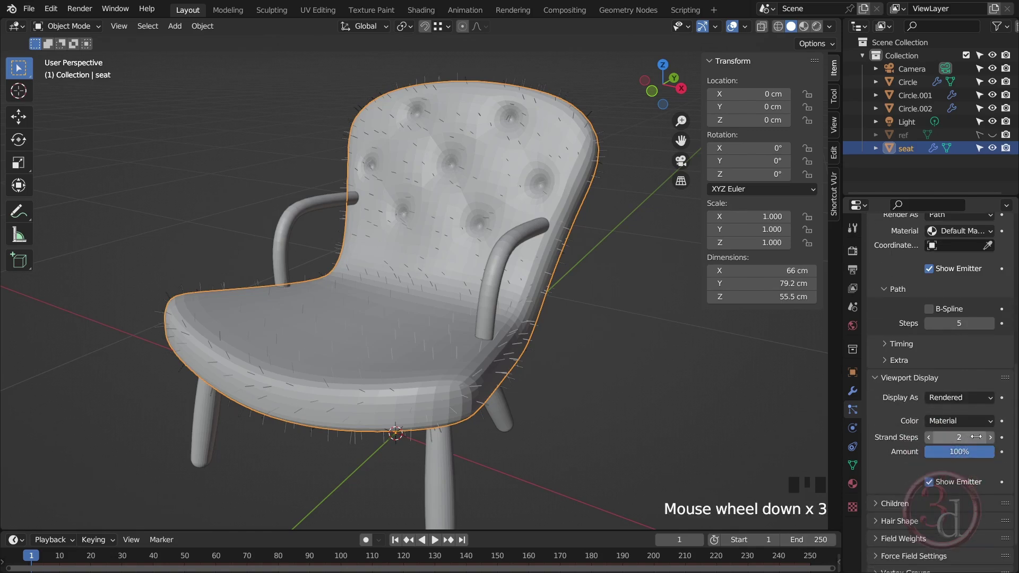
{"action": "left_click", "coordinate": [991, 437]}
{"action": "left_click", "coordinate": [990, 437]}
{"action": "left_click", "coordinate": [991, 437]}
{"action": "left_click", "coordinate": [990, 437]}
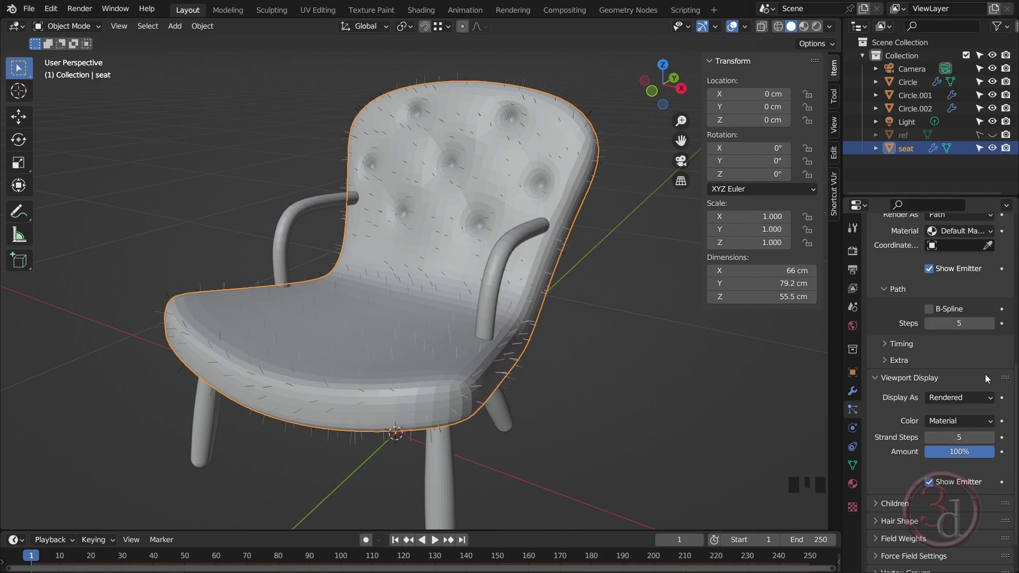
Give the hair particles interpolated children
{"action": "scroll", "coordinate": [985, 375], "scroll_direction": "down", "scroll_amount": 5}
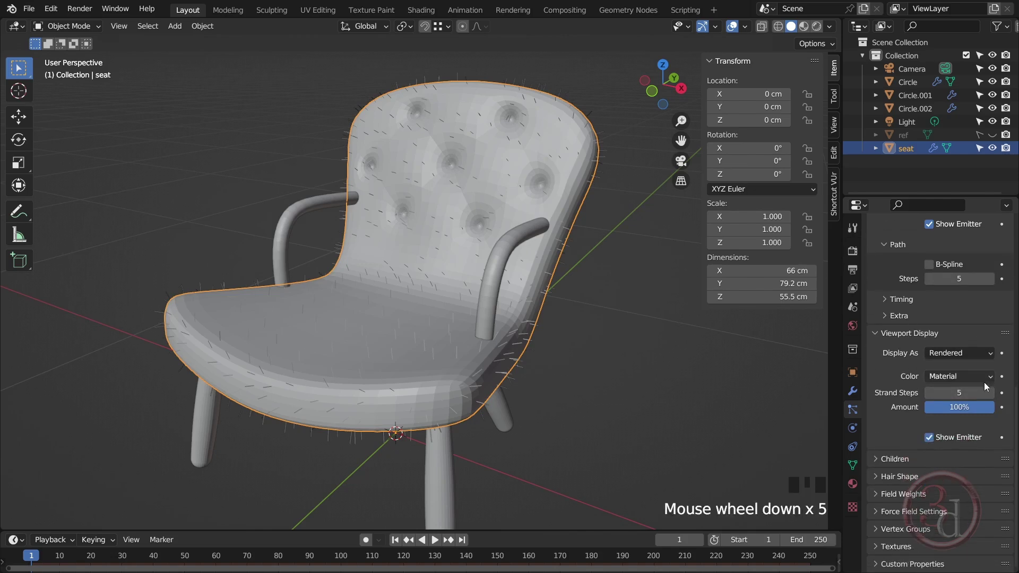
{"action": "left_click", "coordinate": [902, 457]}
{"action": "scroll", "coordinate": [950, 407], "scroll_direction": "down", "scroll_amount": 5}
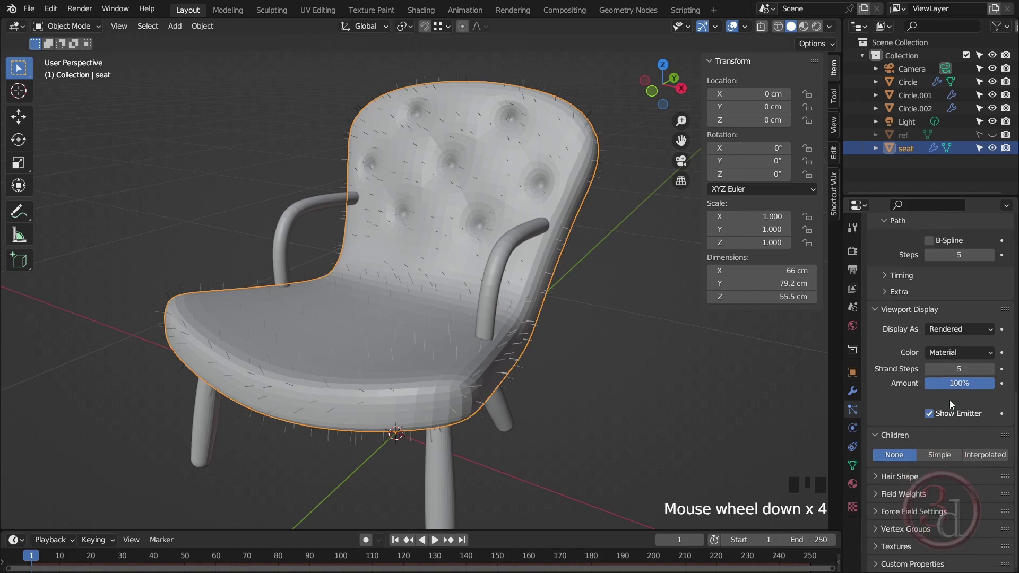
{"action": "left_click", "coordinate": [985, 457]}
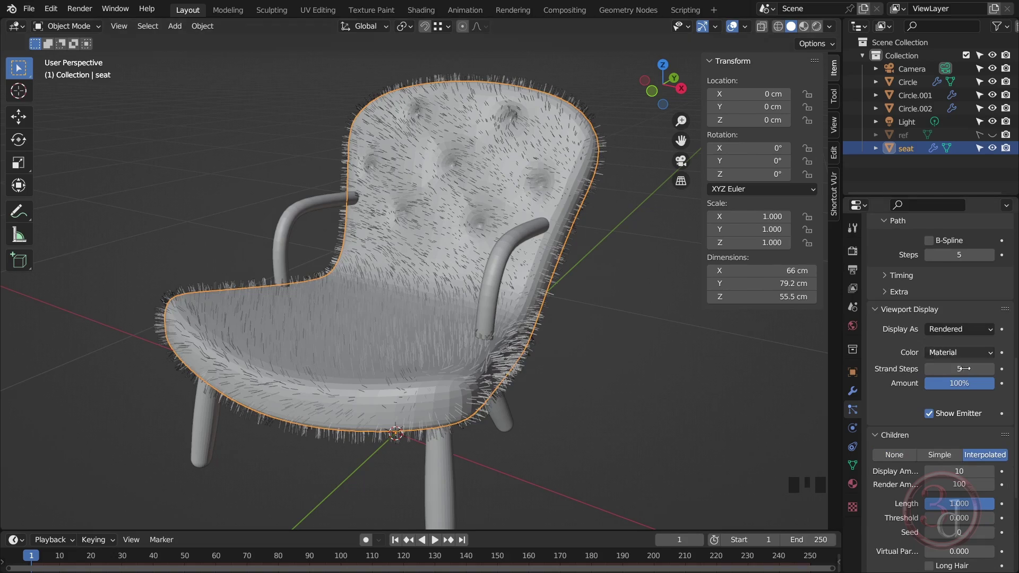
Widen the properties editor and set the child hairs' display amount to 100
{"action": "scroll", "coordinate": [1015, 327], "scroll_direction": "down", "scroll_amount": 5}
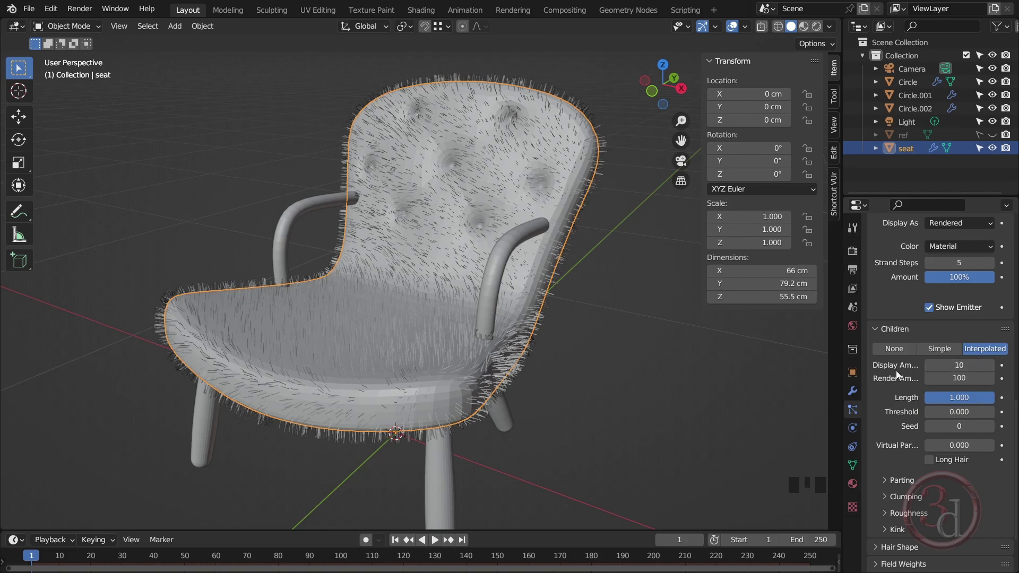
{"action": "left_click_drag", "start_coordinate": [842, 360], "coordinate": [821, 360]}
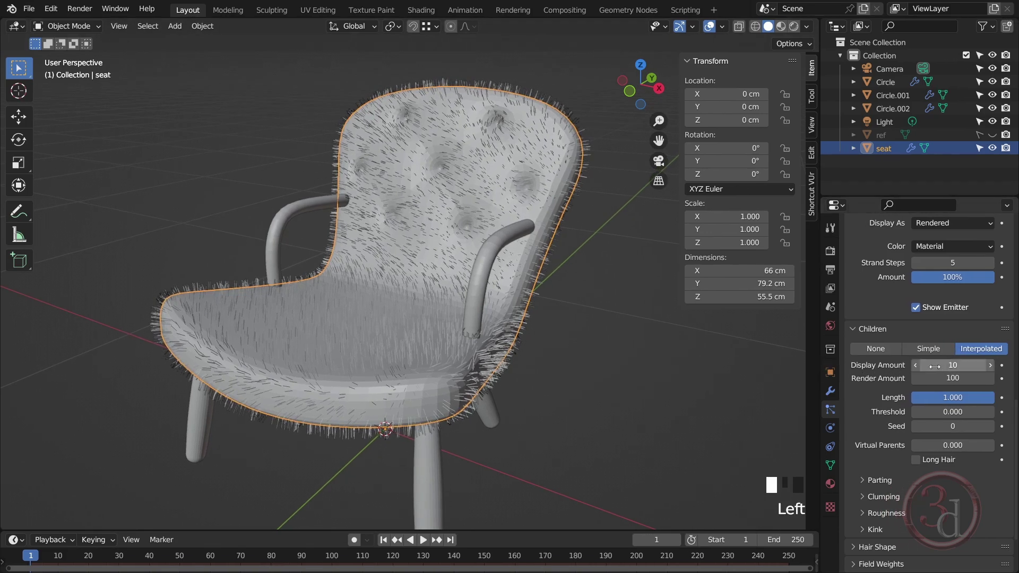
{"action": "left_click", "coordinate": [926, 365]}
{"action": "type", "text": "100"}
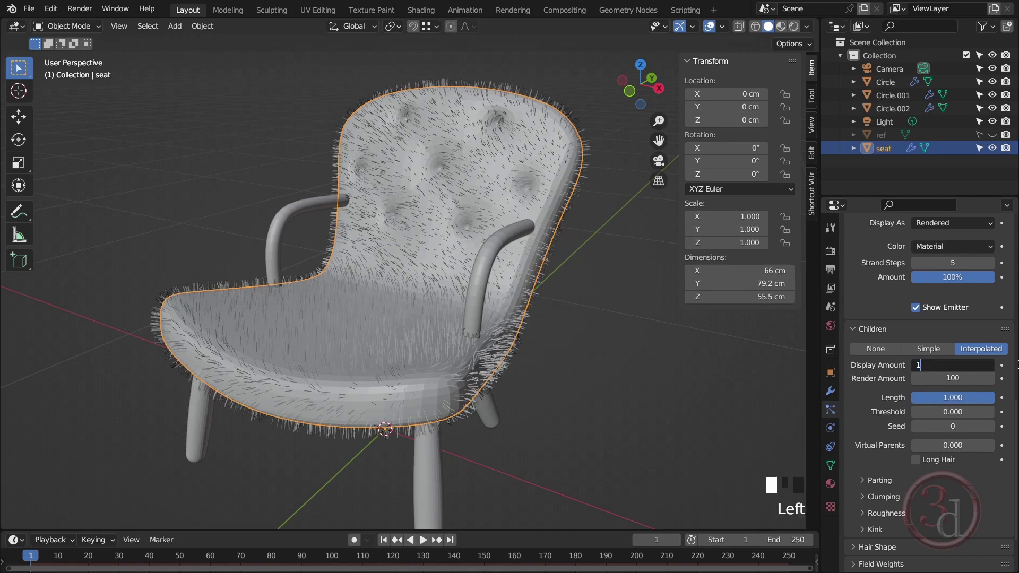
{"action": "key", "text": "Return"}
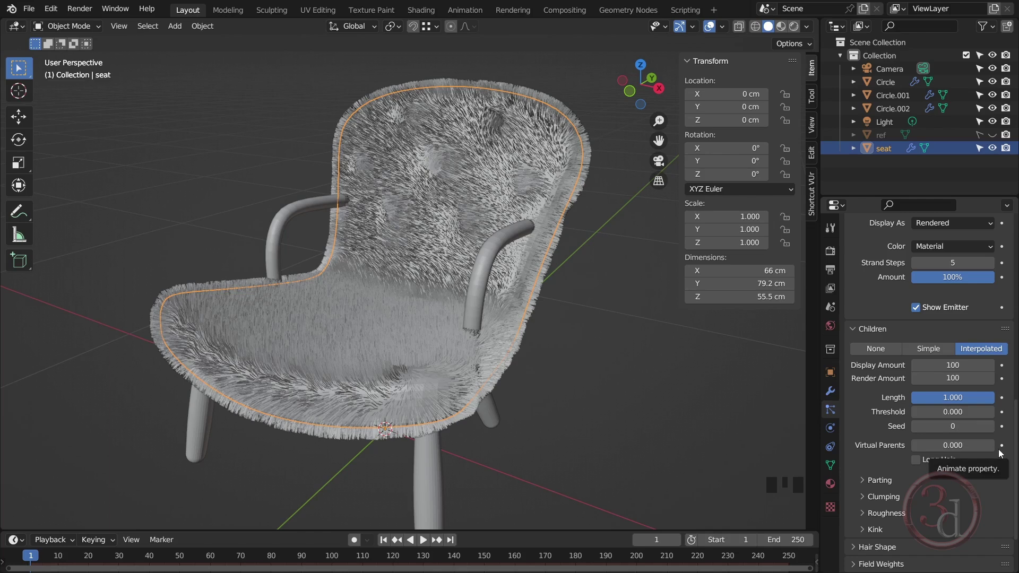
Set the child hairs' clump amount to 0.02
{"action": "scroll", "coordinate": [999, 449], "scroll_direction": "down", "scroll_amount": 5}
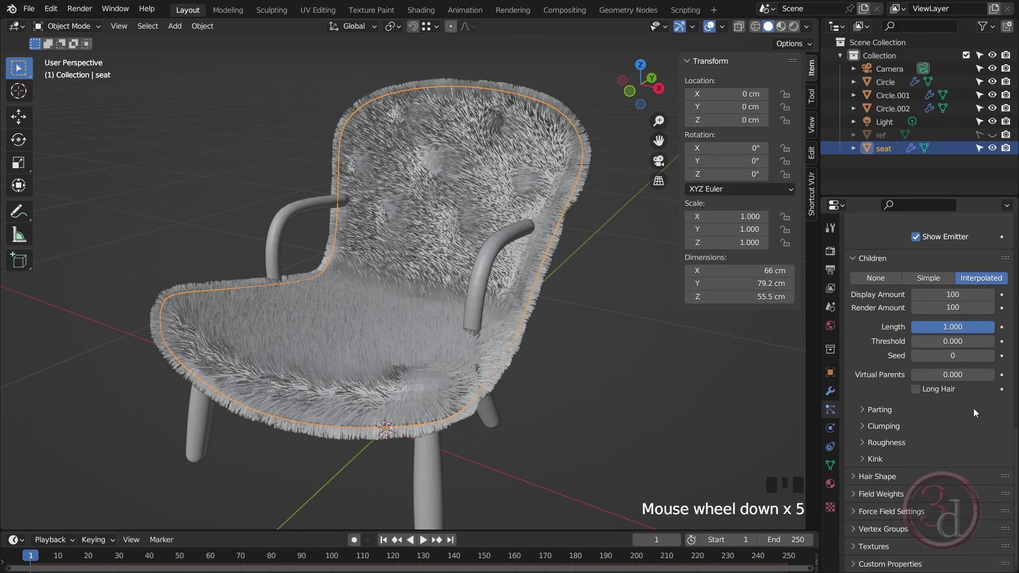
{"action": "left_click", "coordinate": [888, 427]}
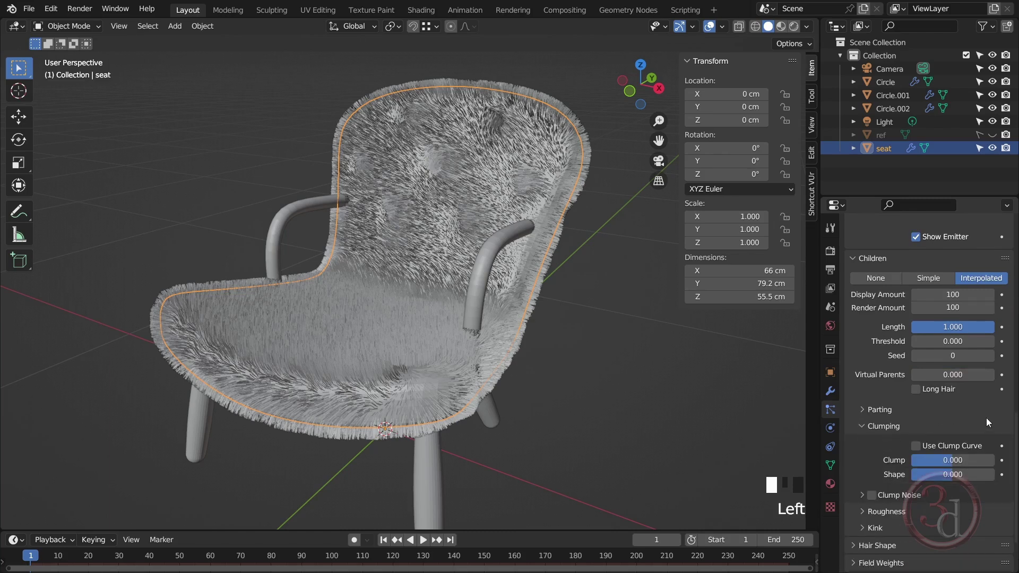
{"action": "scroll", "coordinate": [986, 422], "scroll_direction": "down", "scroll_amount": 3}
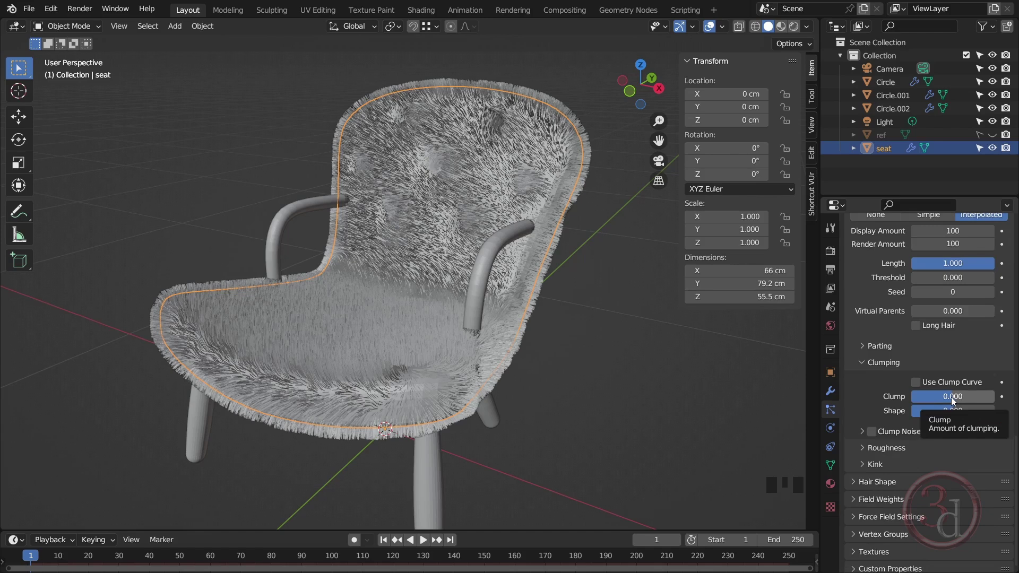
{"action": "left_click", "coordinate": [951, 397]}
{"action": "type", "text": "0.02"}
{"action": "key", "text": "Return"}
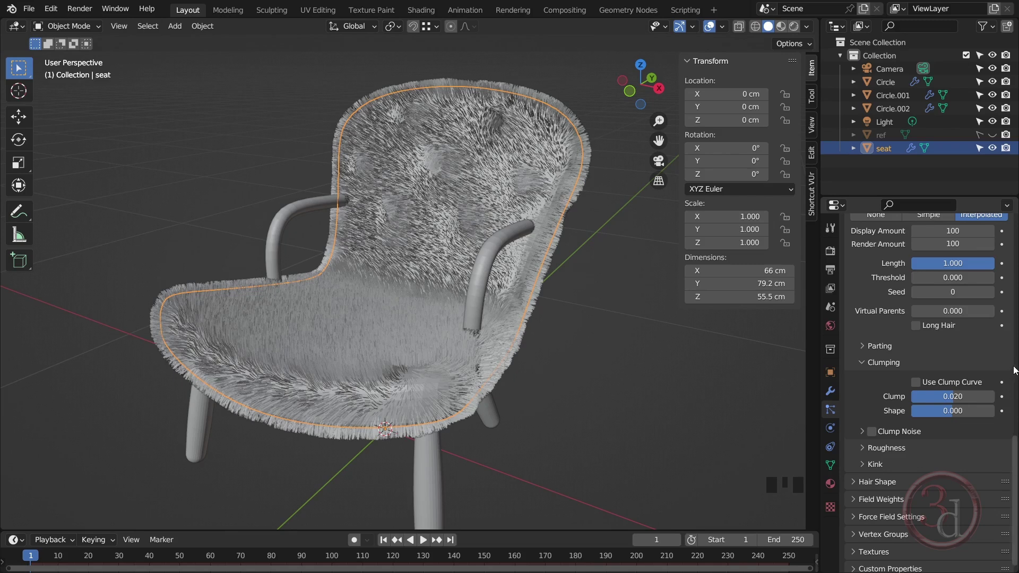
{"action": "scroll", "coordinate": [1010, 334], "scroll_direction": "down", "scroll_amount": 1}
{"action": "scroll", "coordinate": [979, 424], "scroll_direction": "down", "scroll_amount": 2}
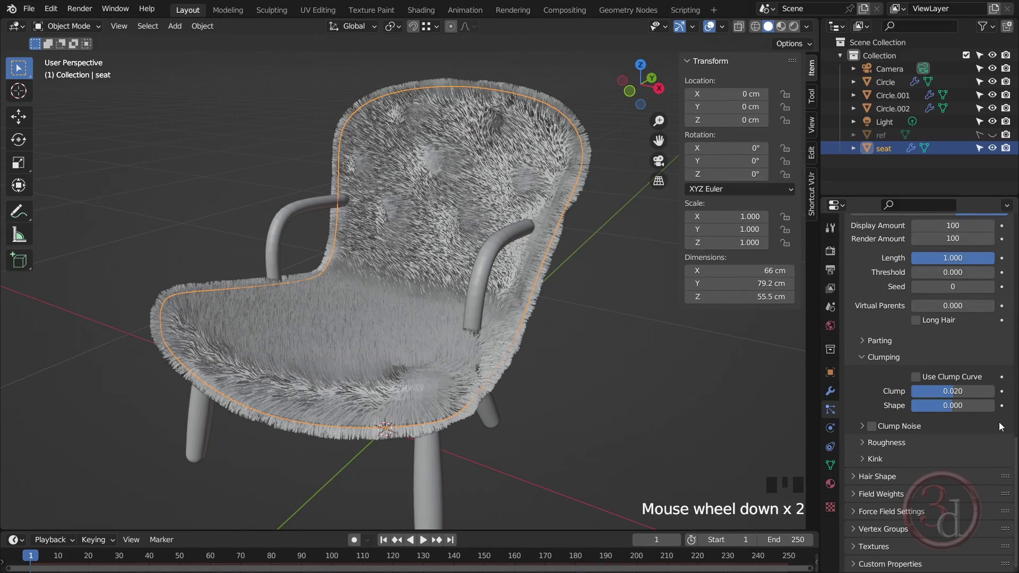
Set the child hairs' random roughness to 0.02
{"action": "left_click", "coordinate": [891, 442]}
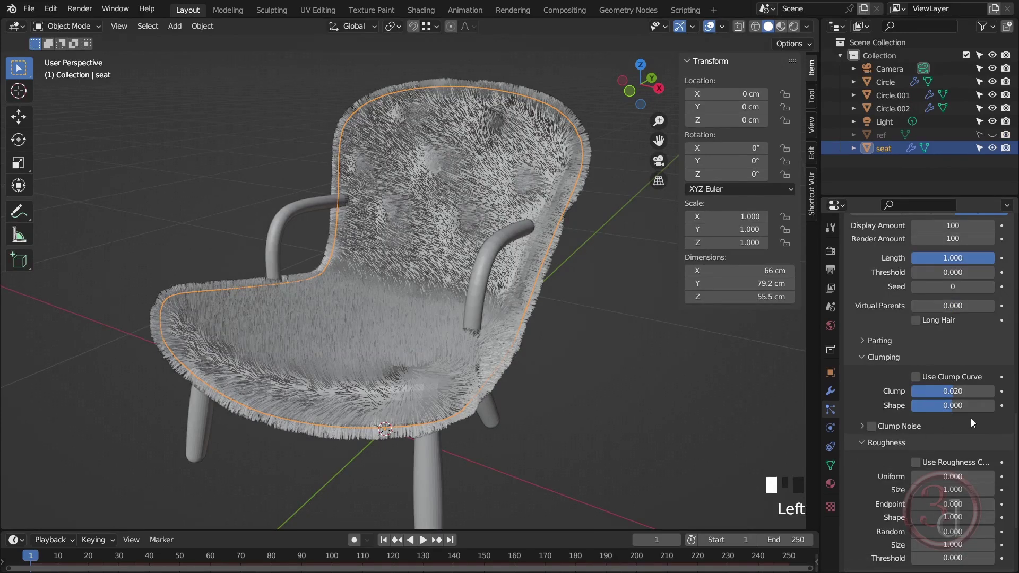
{"action": "scroll", "coordinate": [971, 418], "scroll_direction": "down", "scroll_amount": 9}
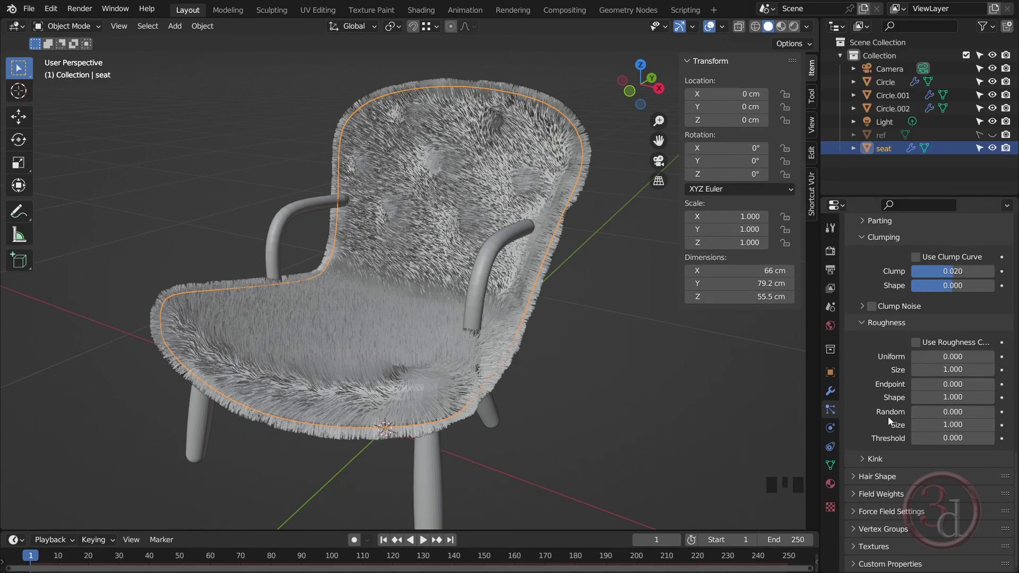
{"action": "left_click", "coordinate": [915, 412]}
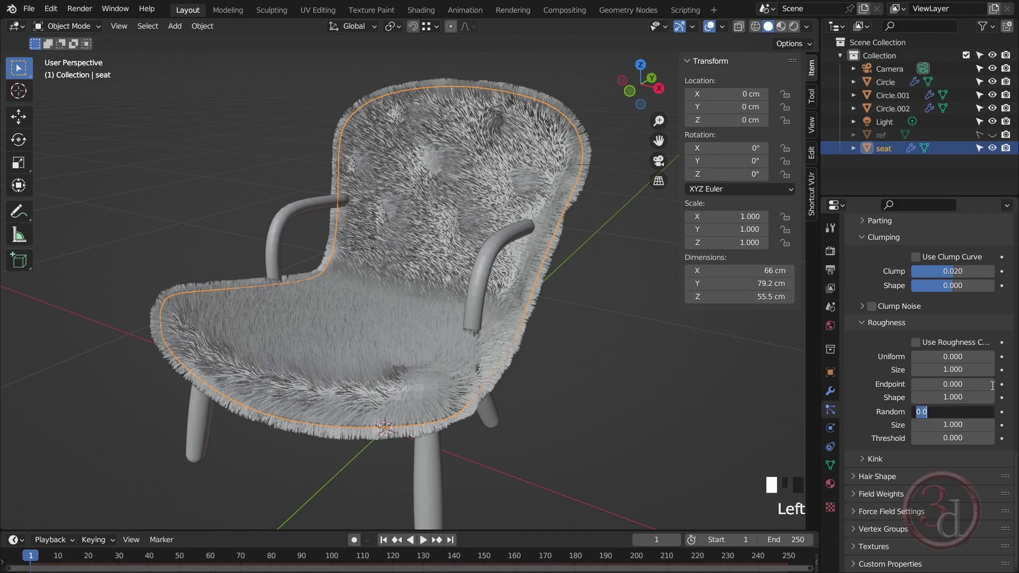
{"action": "type", "text": "0.02"}
{"action": "key", "text": "Return"}
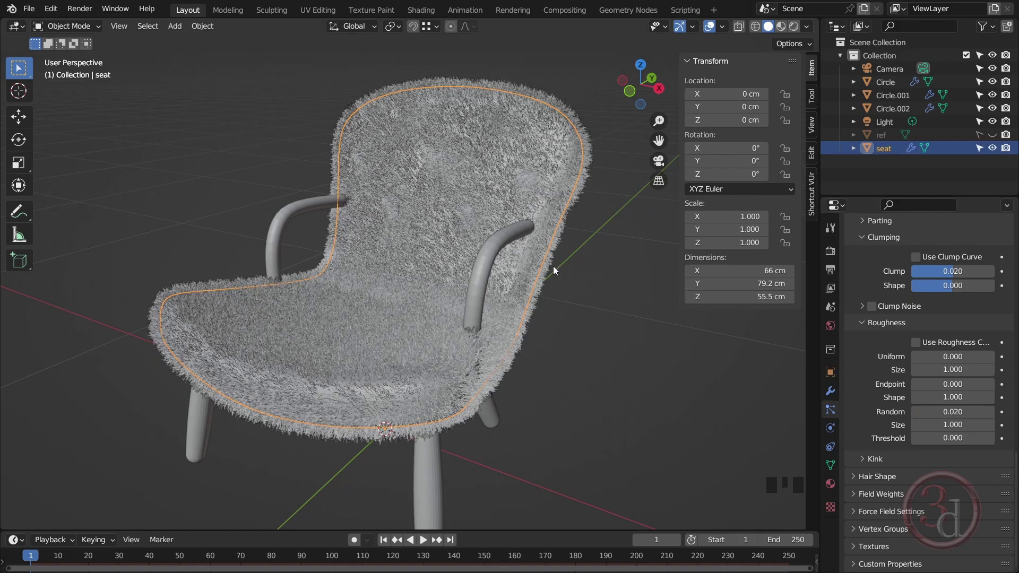
Set the child hairs' kink type to Curl
{"action": "scroll", "coordinate": [977, 435], "scroll_direction": "down", "scroll_amount": 3}
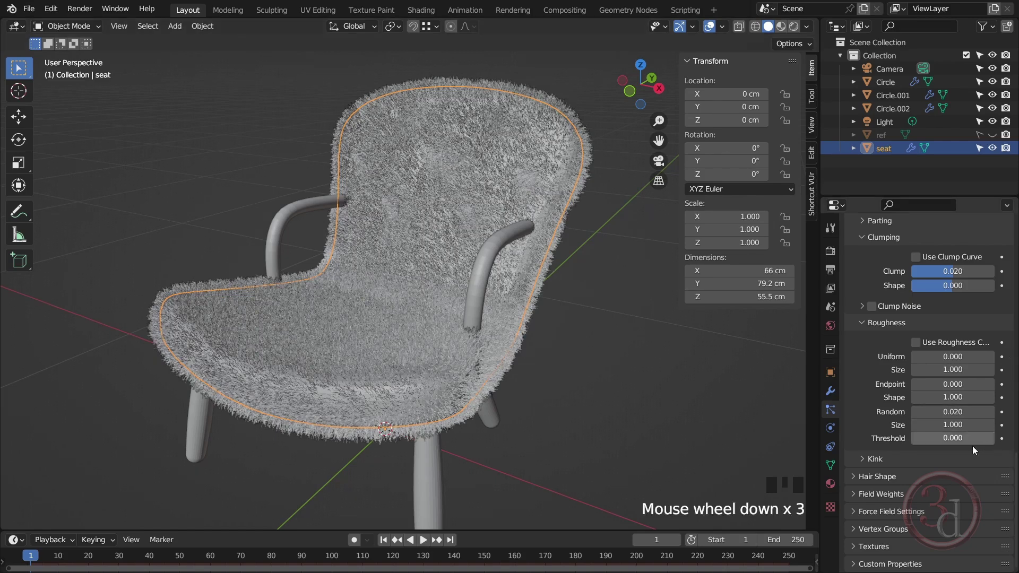
{"action": "left_click", "coordinate": [878, 460]}
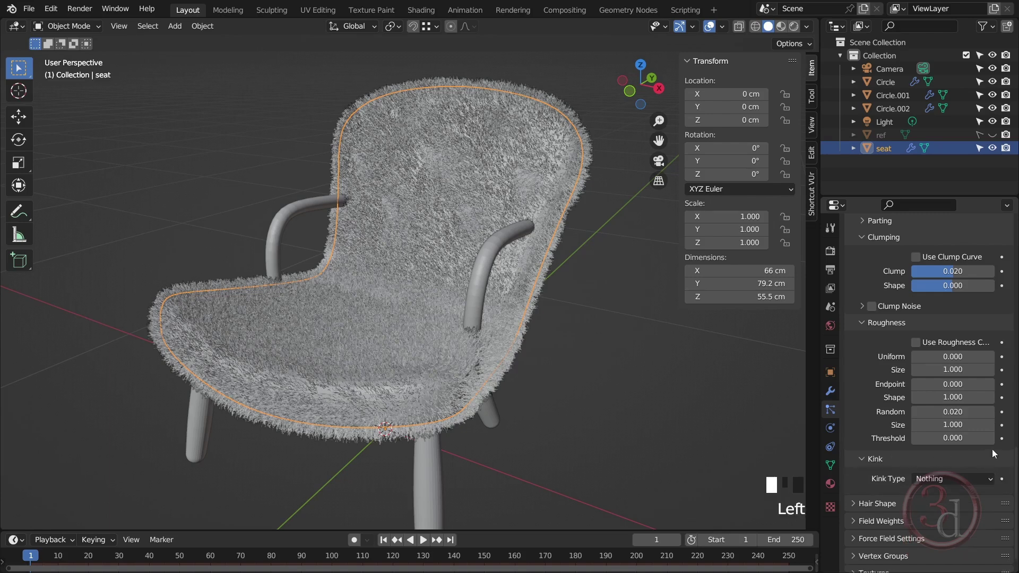
{"action": "scroll", "coordinate": [918, 456], "scroll_direction": "down", "scroll_amount": 3}
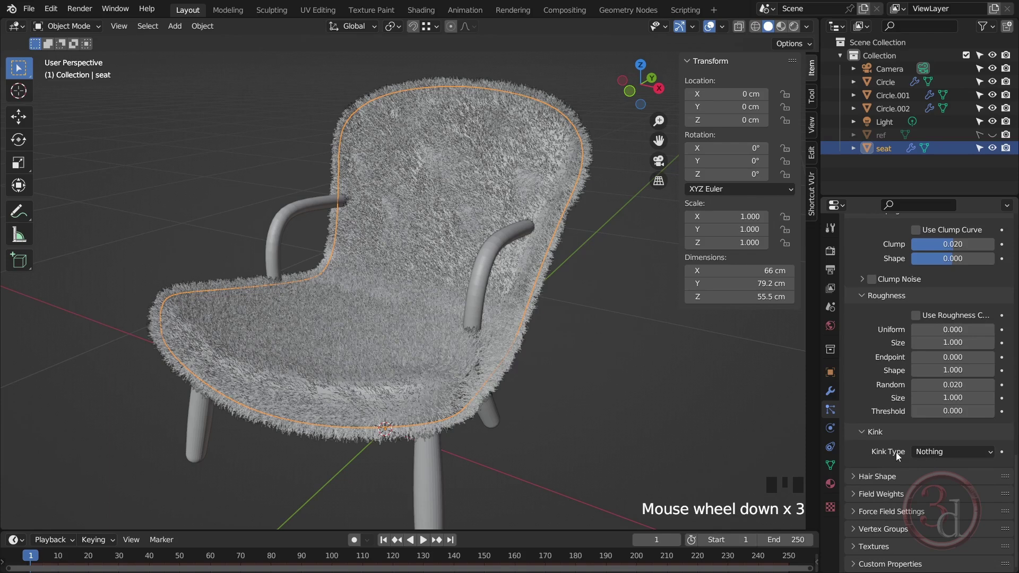
{"action": "left_click", "coordinate": [965, 452]}
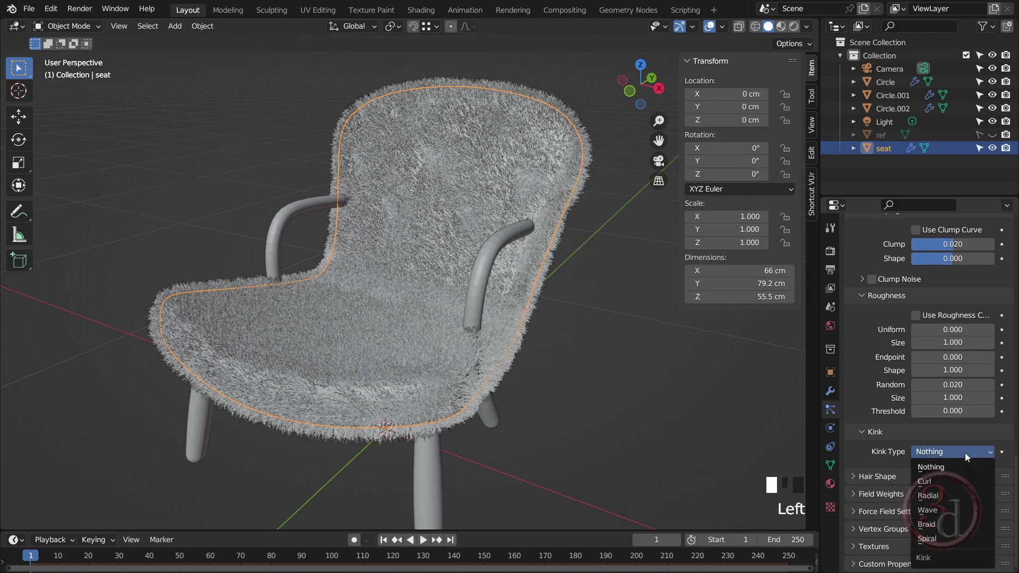
{"action": "left_click", "coordinate": [942, 482]}
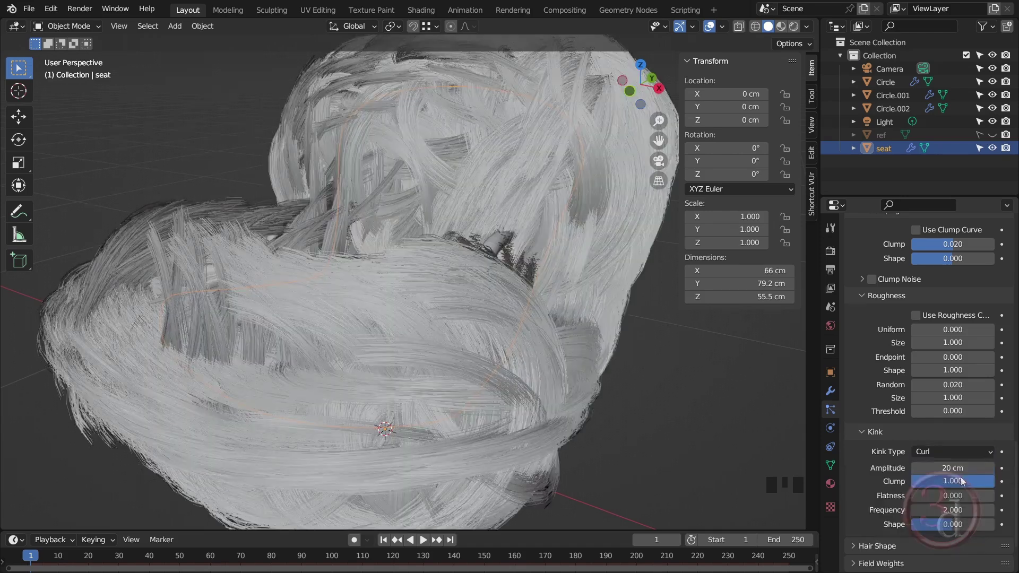
Reduce the curl kink's amplitude, trying 2 cm before settling on 3 cm
{"action": "scroll", "coordinate": [1014, 425], "scroll_direction": "down", "scroll_amount": 4}
{"action": "scroll", "coordinate": [1014, 425], "scroll_direction": "down", "scroll_amount": 3}
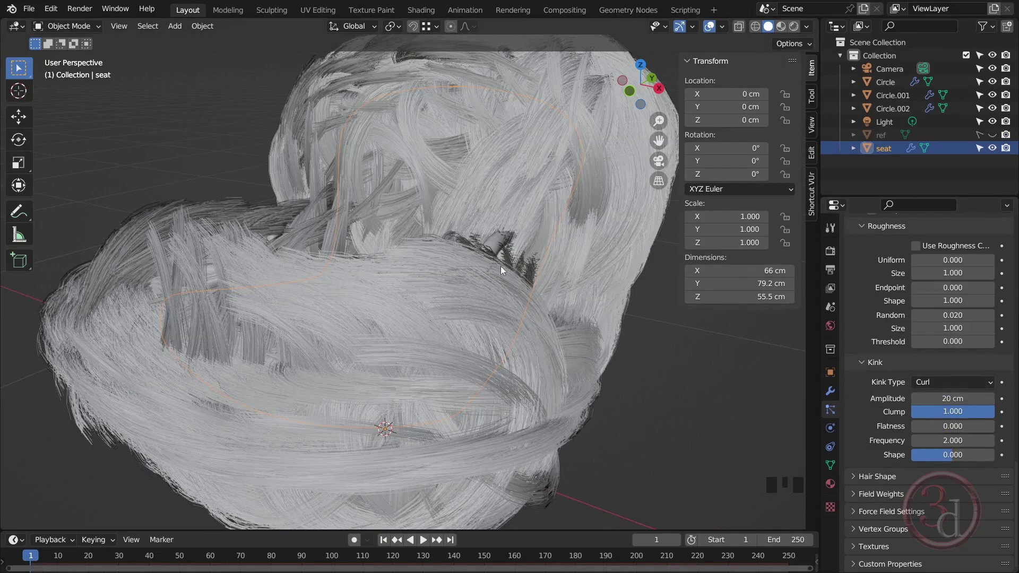
{"action": "left_click", "coordinate": [953, 398]}
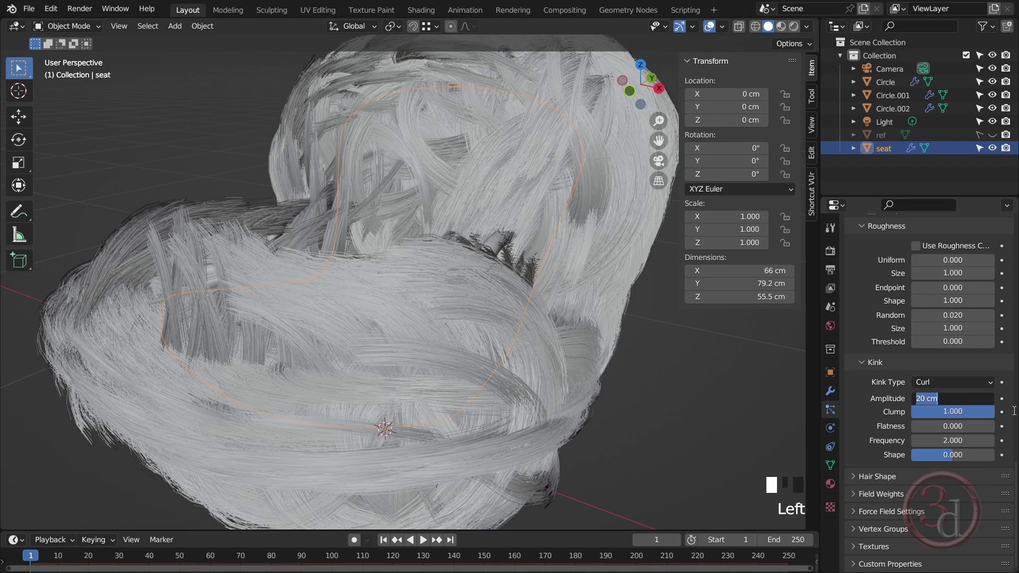
{"action": "type", "text": "2"}
{"action": "key", "text": "Return"}
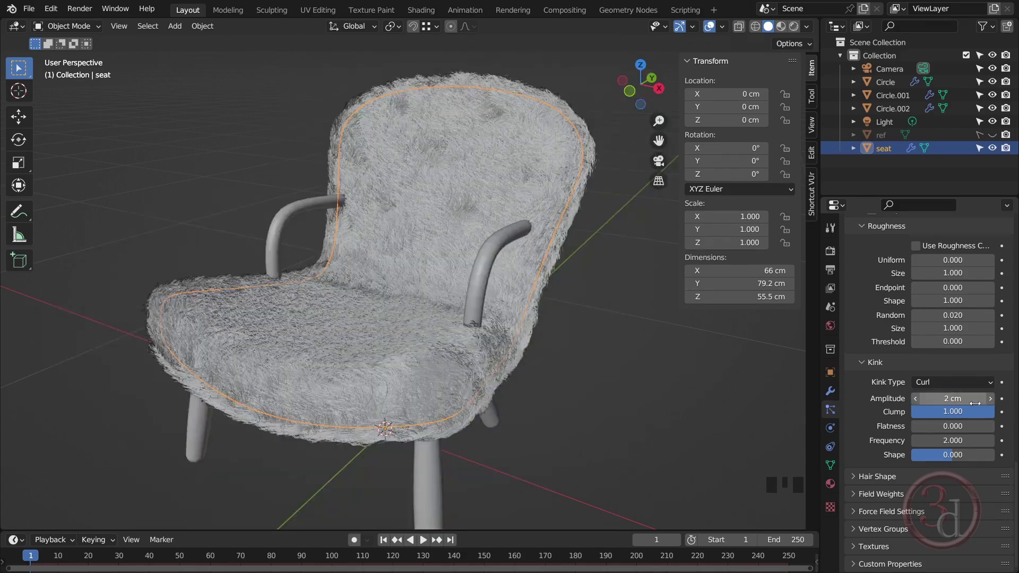
{"action": "left_click", "coordinate": [956, 399]}
{"action": "type", "text": "3"}
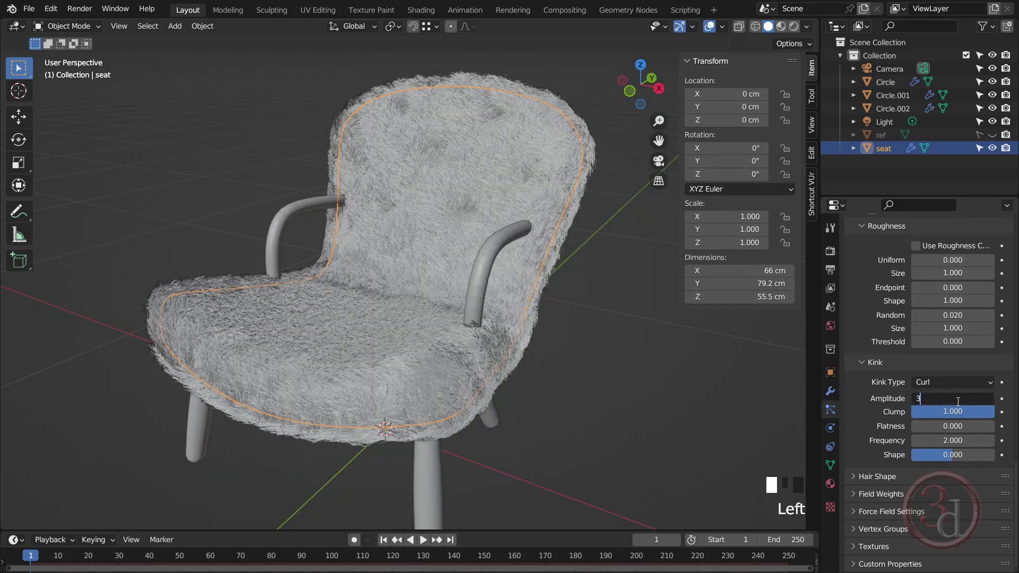
{"action": "key", "text": "Return"}
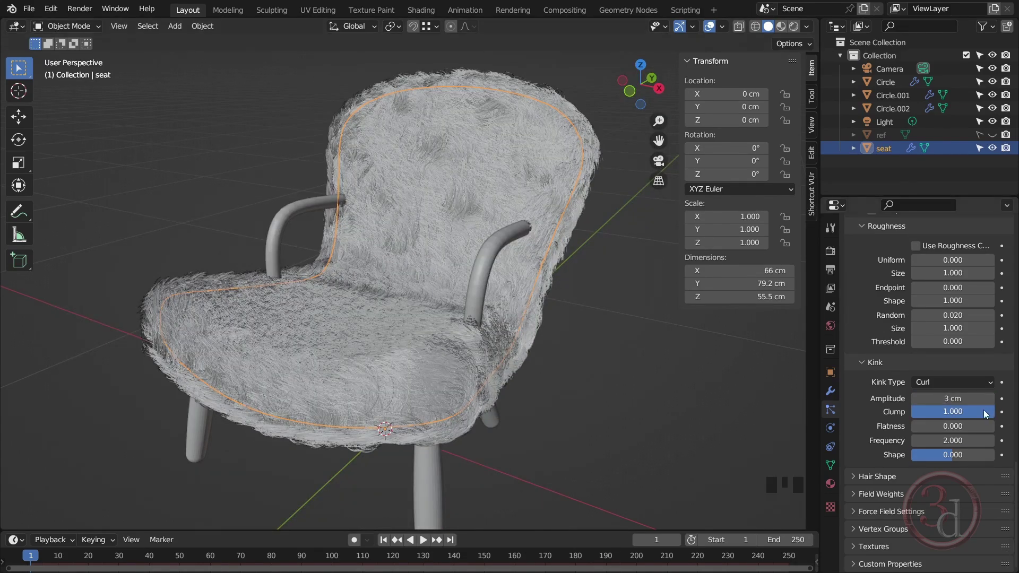
Set the curl kink's clump to 0 and its frequency to 0.5
{"action": "left_click", "coordinate": [953, 415]}
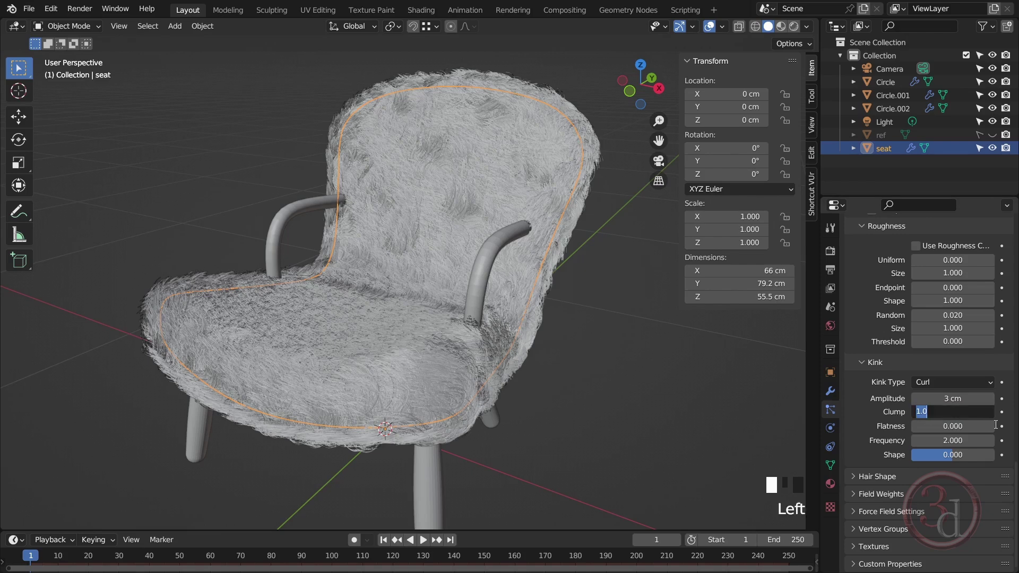
{"action": "type", "text": "0"}
{"action": "key", "text": "Return"}
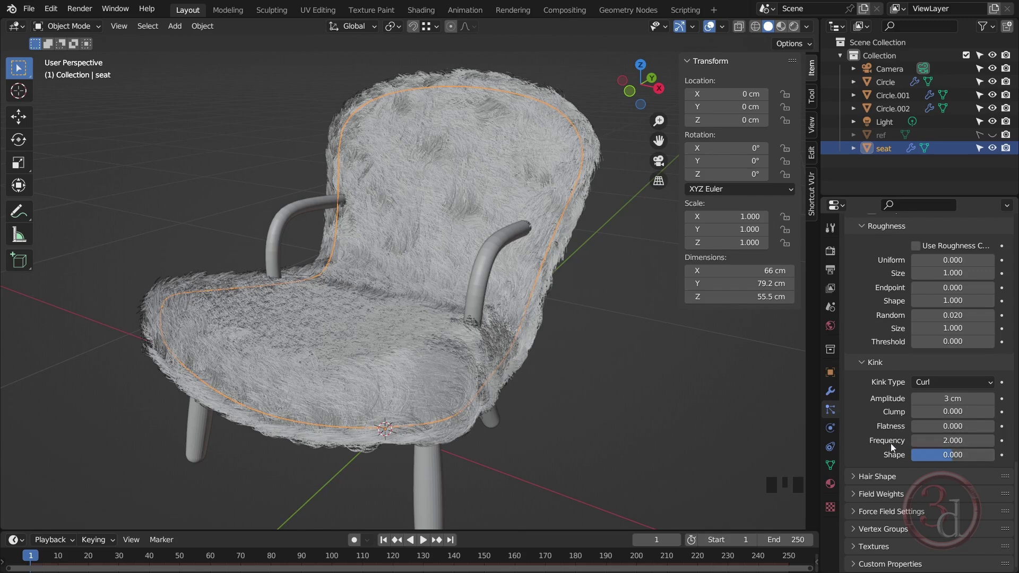
{"action": "left_click", "coordinate": [963, 441]}
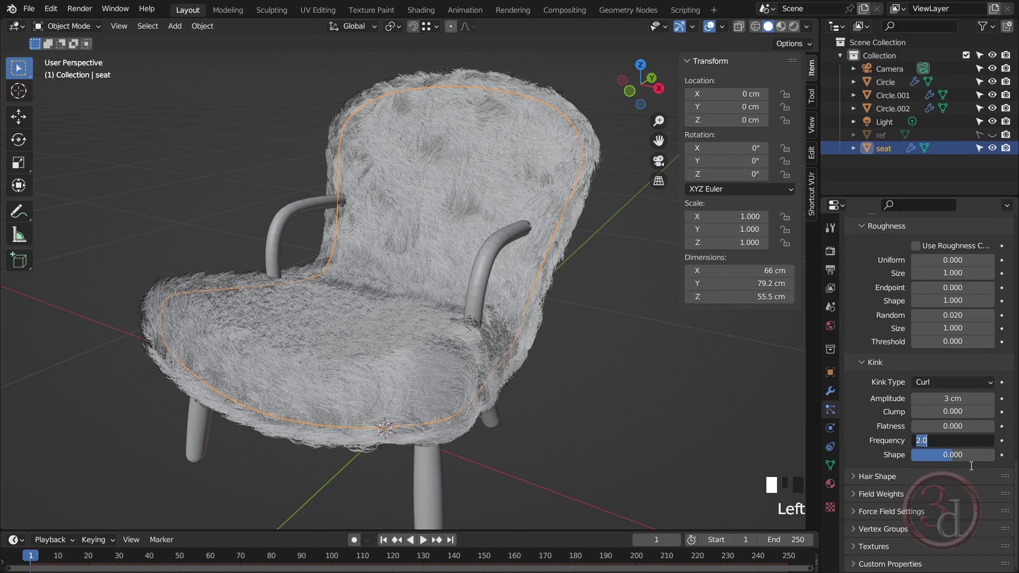
{"action": "type", "text": "0.5"}
{"action": "key", "text": "Return"}
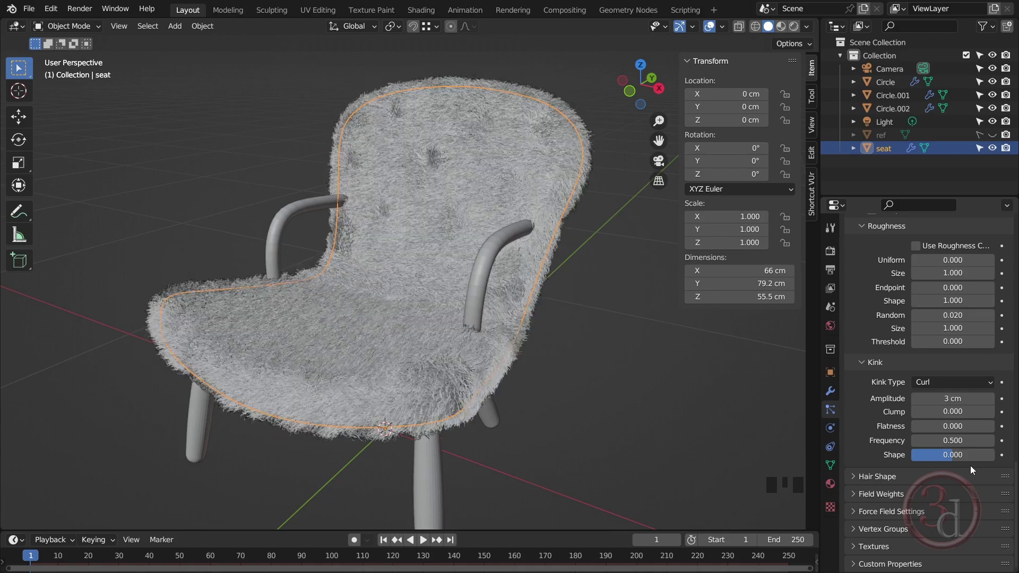
Set the hair shape's root diameter to 30 cm and tip diameter to 5 cm, and deselect the seat
{"action": "scroll", "coordinate": [985, 458], "scroll_direction": "down", "scroll_amount": 2}
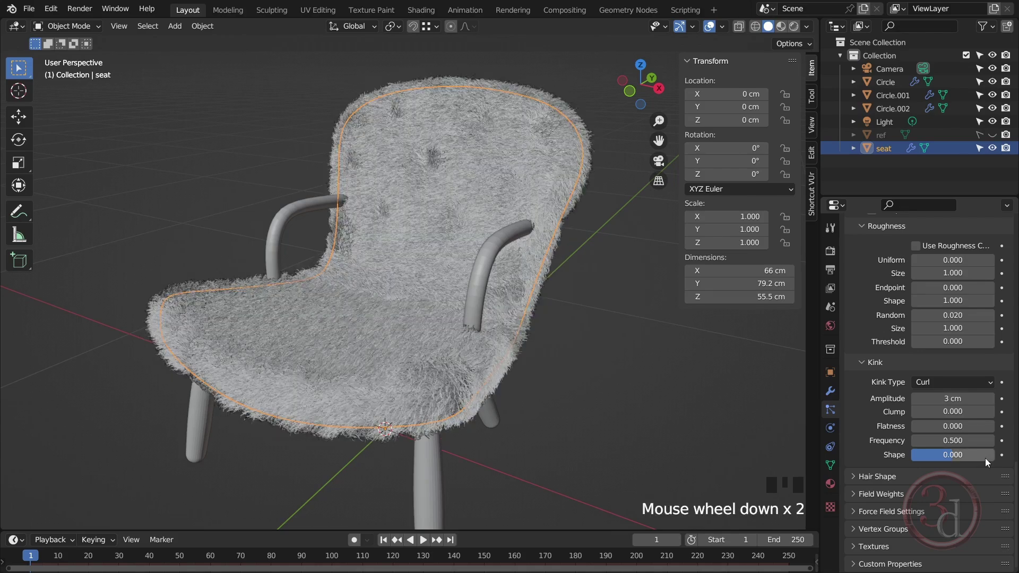
{"action": "left_click", "coordinate": [883, 475]}
{"action": "scroll", "coordinate": [1003, 471], "scroll_direction": "down", "scroll_amount": 1}
{"action": "scroll", "coordinate": [1003, 471], "scroll_direction": "down", "scroll_amount": 7}
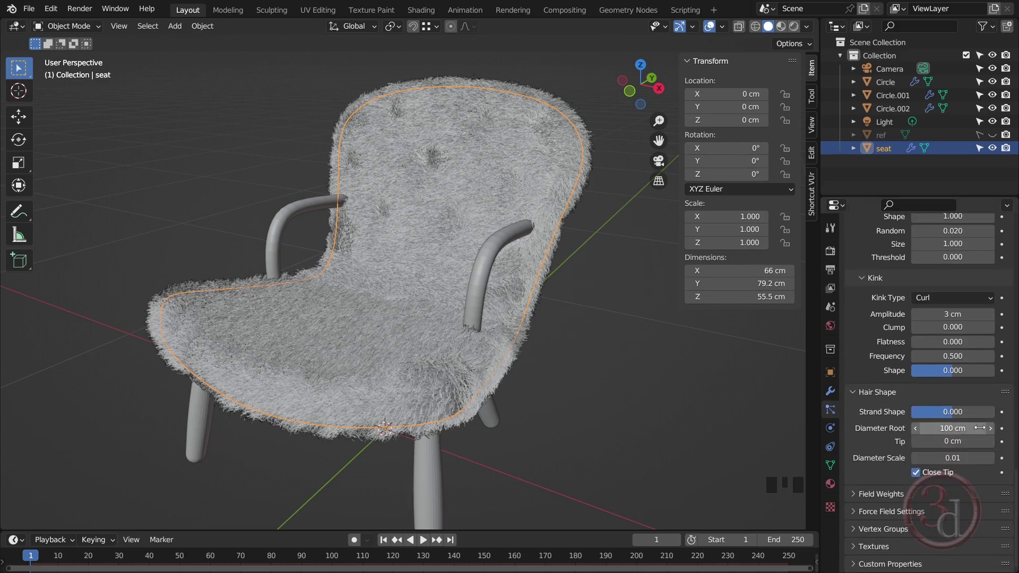
{"action": "left_click", "coordinate": [957, 431]}
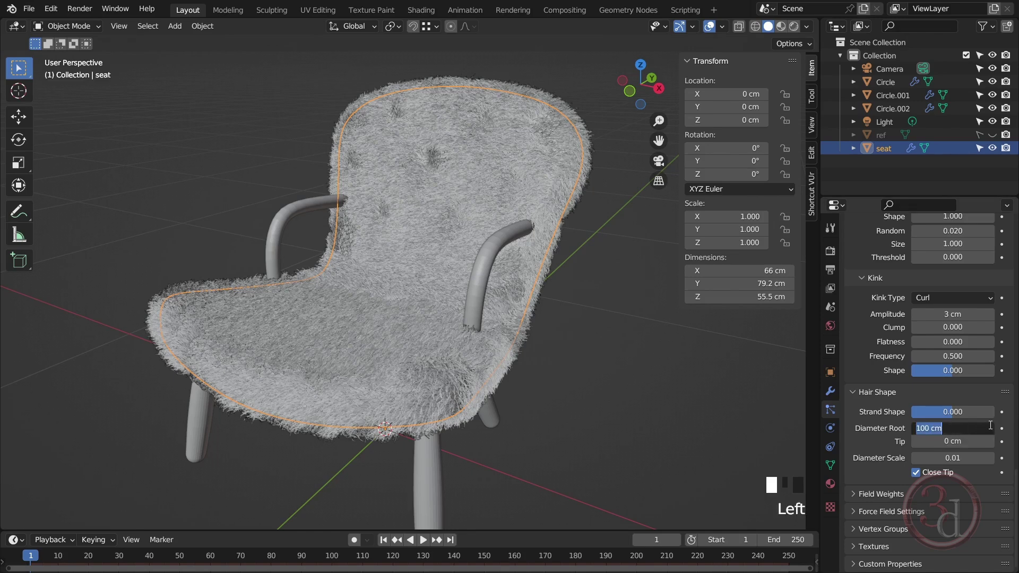
{"action": "type", "text": "30"}
{"action": "key", "text": "Return"}
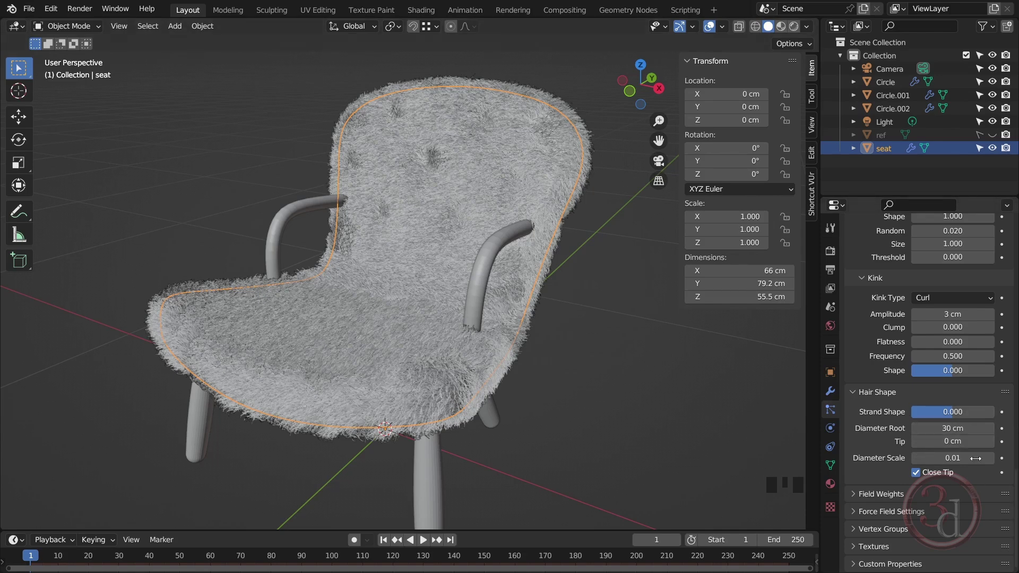
{"action": "left_click", "coordinate": [987, 441]}
{"action": "type", "text": "5"}
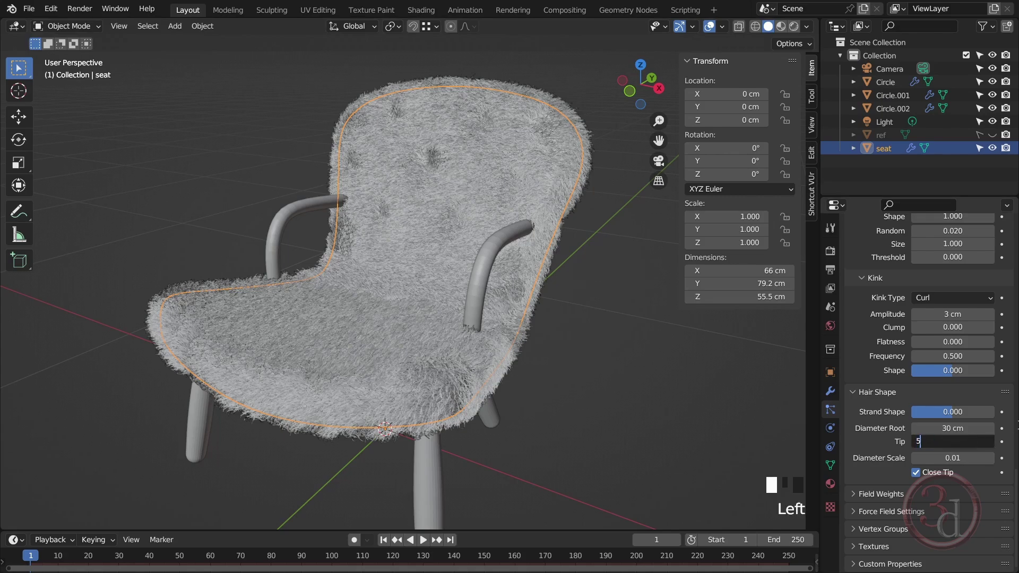
{"action": "left_click", "coordinate": [626, 398]}
{"action": "left_click", "coordinate": [584, 340]}
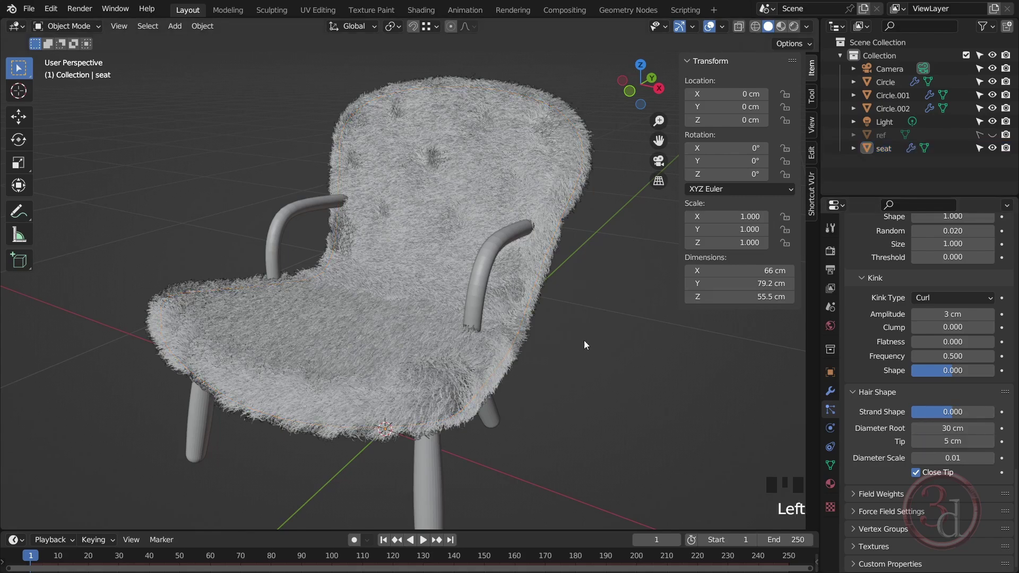
Preview the fur-covered chair in rendered viewport shading
{"action": "middle_click_drag", "start_coordinate": [533, 171], "coordinate": [576, 351], "text": "alt"}
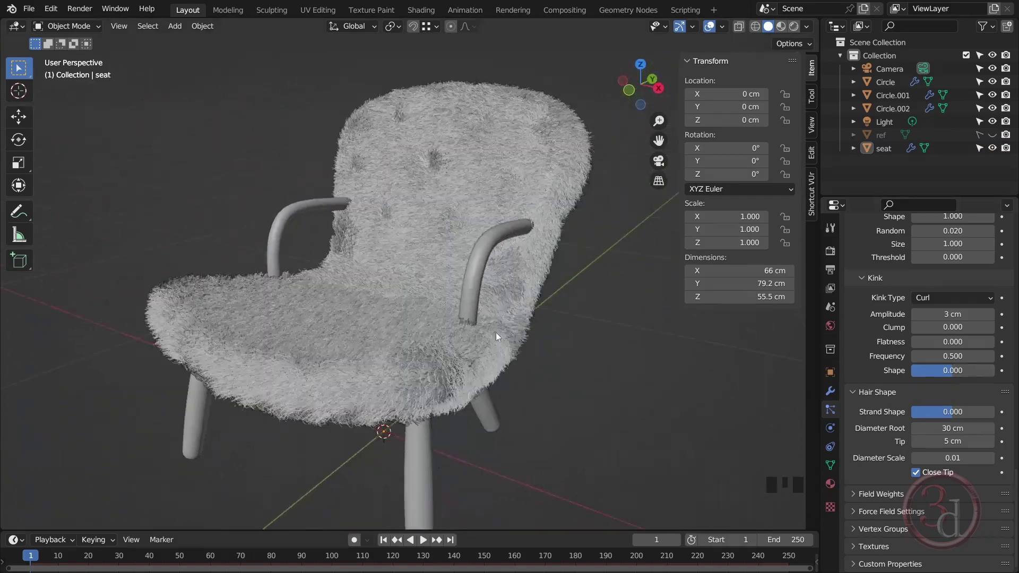
{"action": "left_click", "coordinate": [794, 26]}
{"action": "middle_click_drag", "start_coordinate": [527, 266], "coordinate": [480, 266], "text": "alt"}
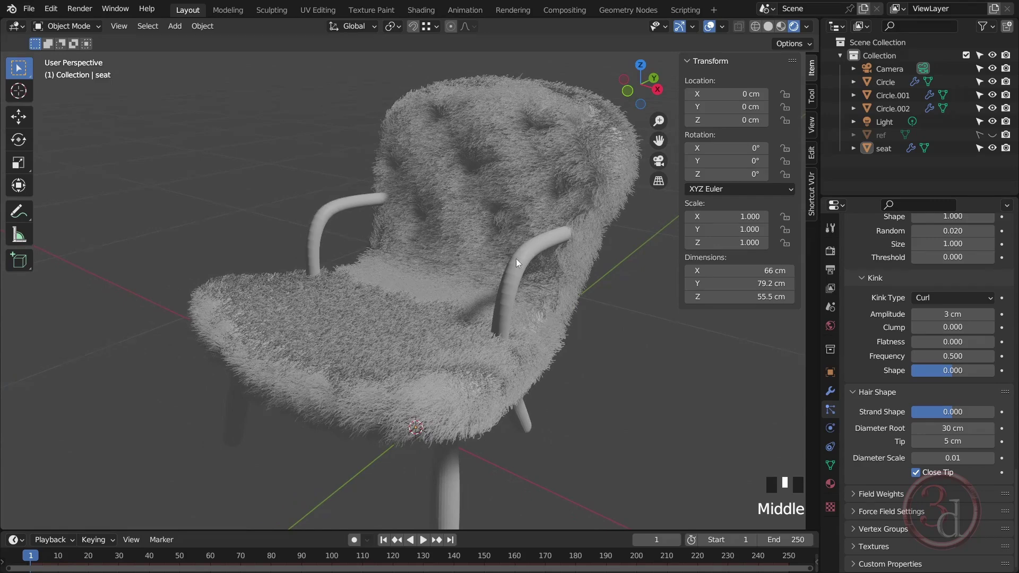
Change the render engine to Cycles and its device to GPU Compute
{"action": "scroll", "coordinate": [869, 292], "scroll_direction": "up", "scroll_amount": 20}
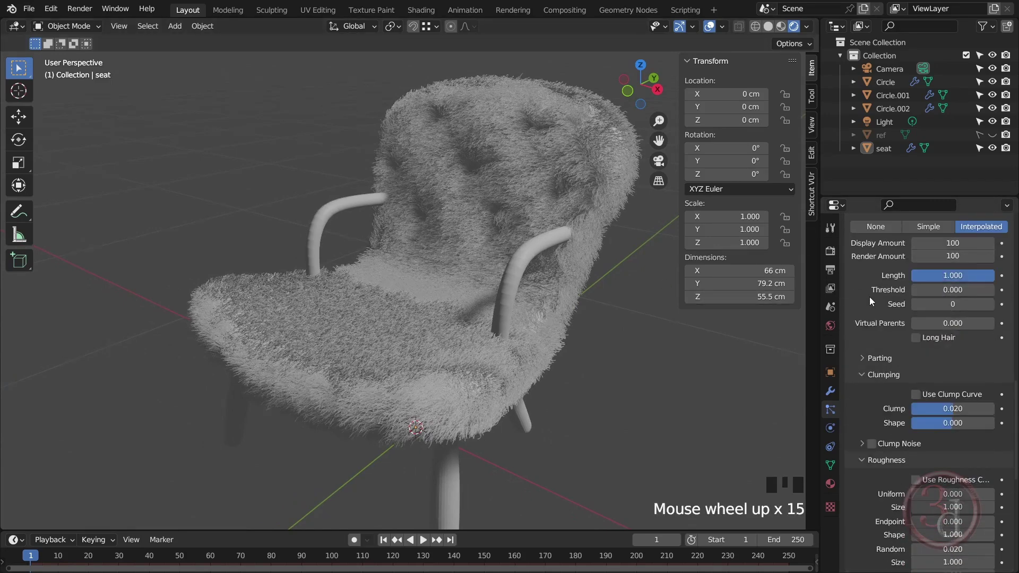
{"action": "left_click", "coordinate": [831, 251]}
{"action": "scroll", "coordinate": [887, 291], "scroll_direction": "up", "scroll_amount": 9}
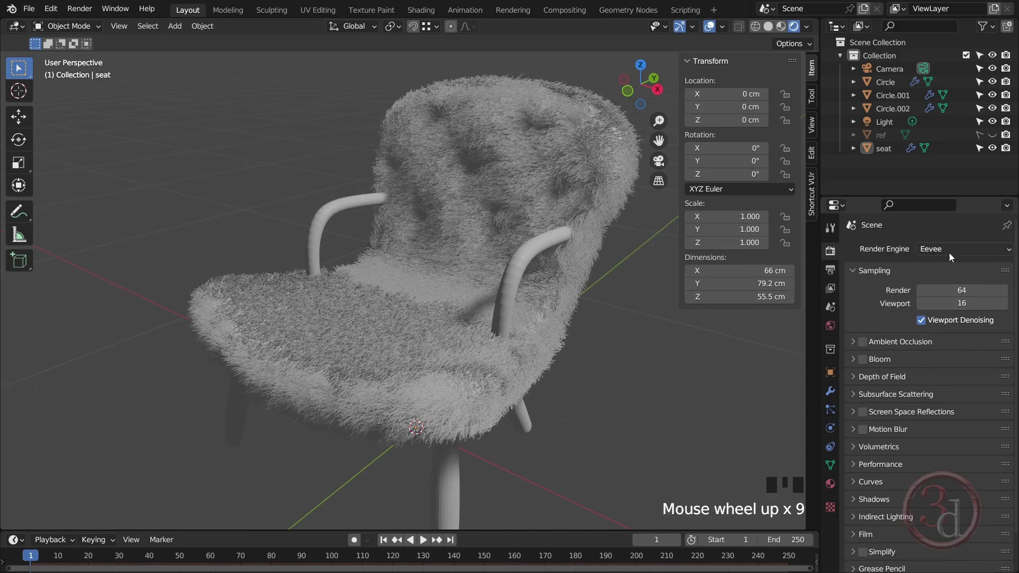
{"action": "left_click", "coordinate": [965, 250]}
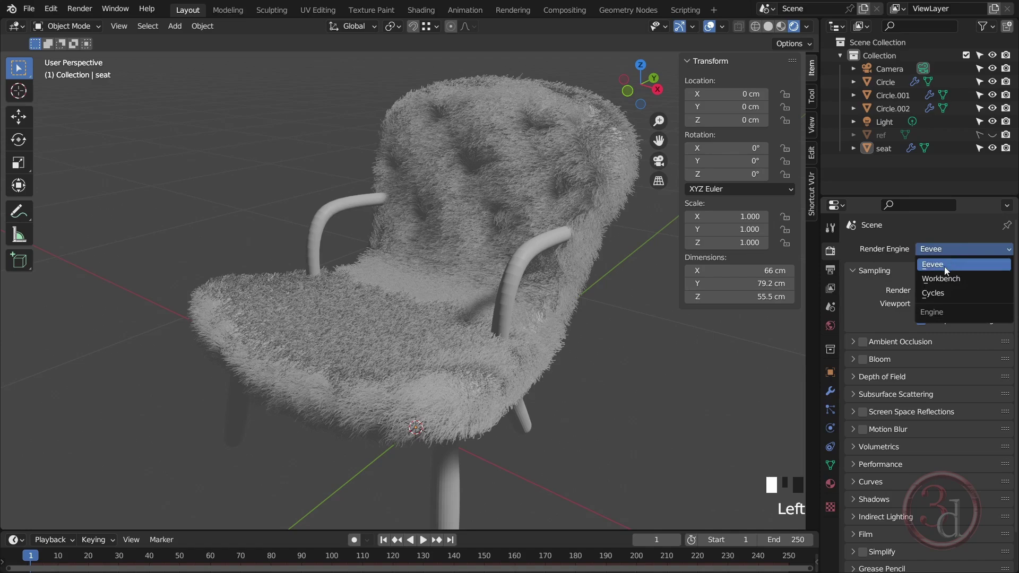
{"action": "left_click", "coordinate": [940, 293]}
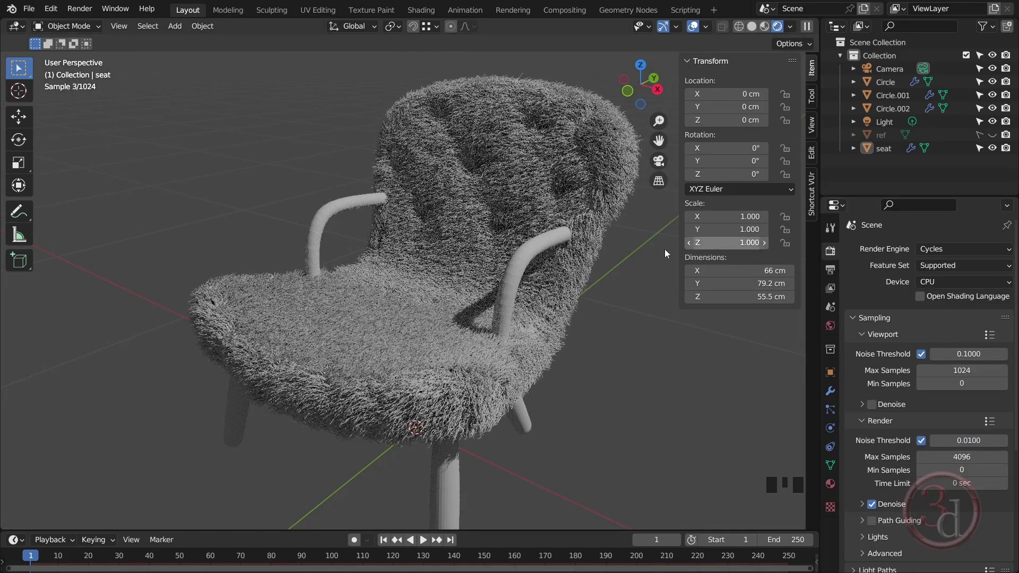
{"action": "left_click", "coordinate": [965, 282]}
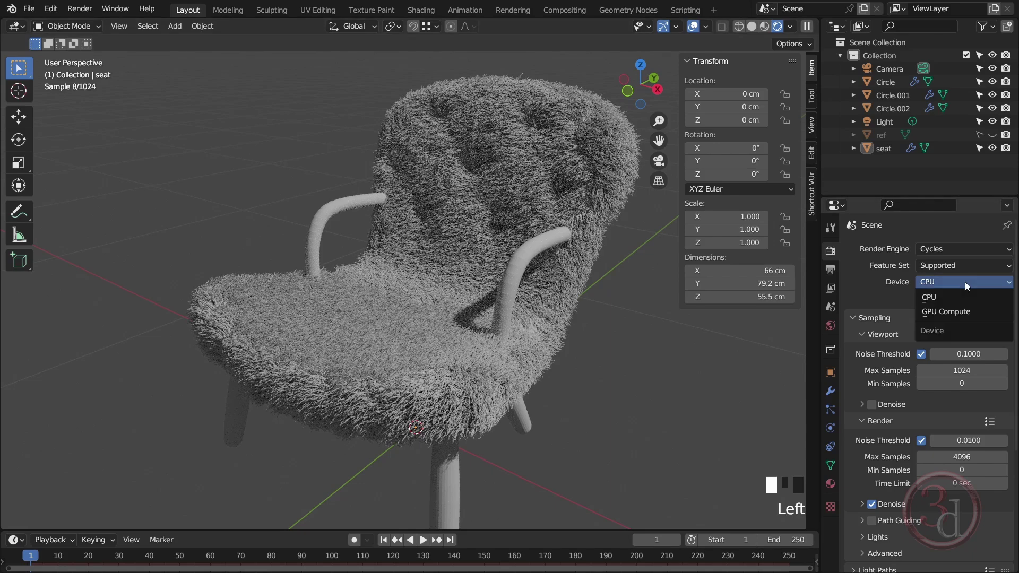
{"action": "left_click", "coordinate": [951, 308]}
Inspect the fur up close in the Cycles preview and return the viewport to solid shading
{"action": "middle_click_drag", "start_coordinate": [636, 318], "coordinate": [554, 320], "text": "alt"}
{"action": "middle_click_drag", "start_coordinate": [545, 359], "coordinate": [769, 48], "text": "alt"}
{"action": "scroll", "coordinate": [546, 273], "scroll_direction": "up", "scroll_amount": 1}
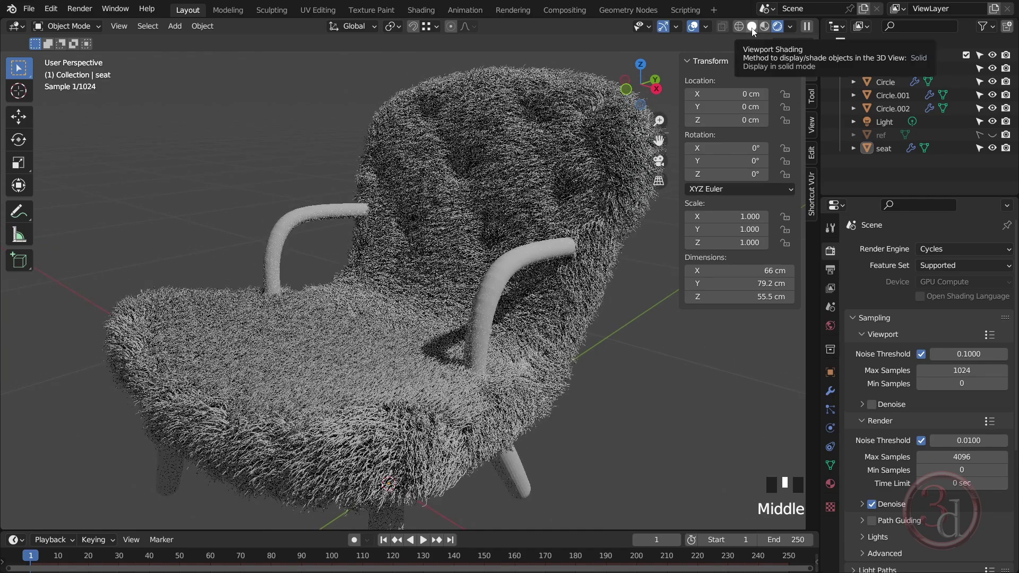
{"action": "left_click", "coordinate": [751, 27]}
Turn off the seat's hair particle system in the viewport while keeping it enabled for rendering
{"action": "middle_click_drag", "start_coordinate": [541, 308], "coordinate": [498, 281], "text": "alt"}
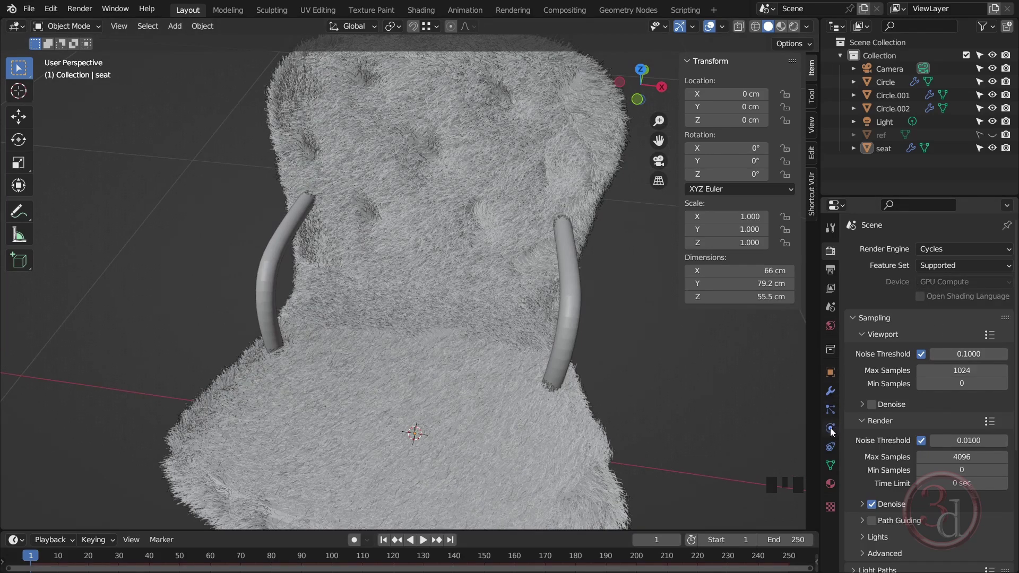
{"action": "left_click", "coordinate": [830, 409]}
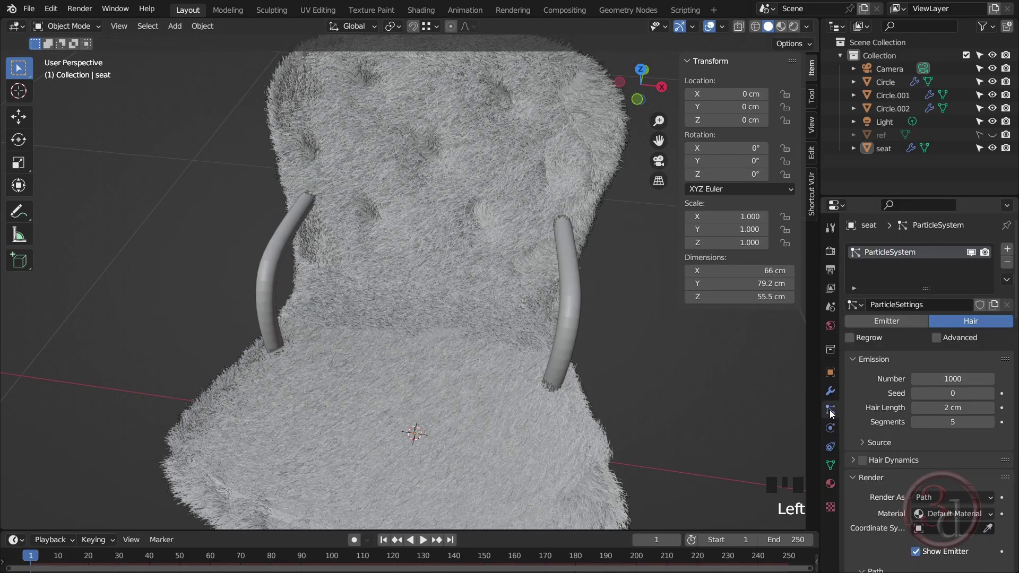
{"action": "left_click", "coordinate": [972, 252]}
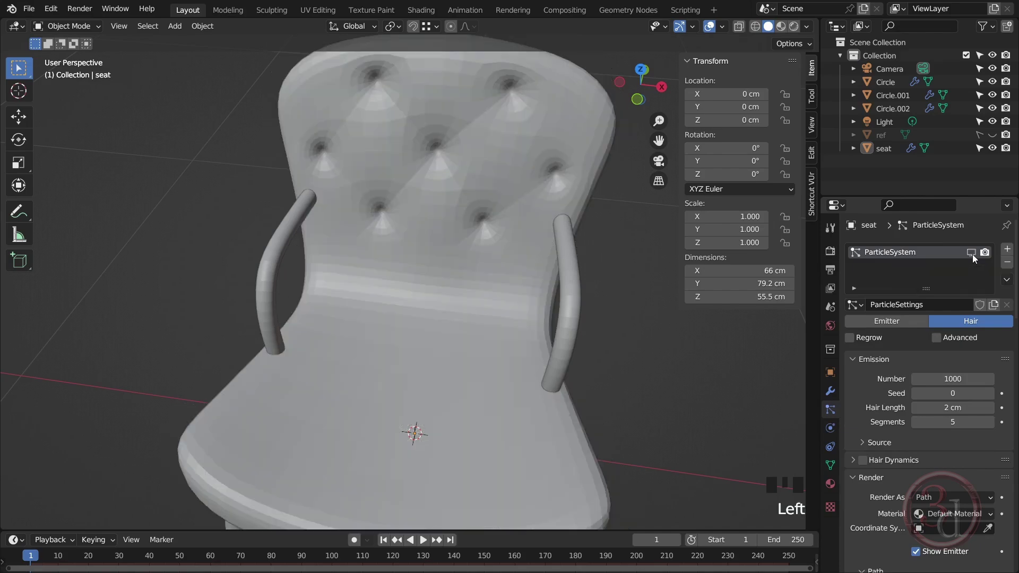
Add a UV sphere mesh with 12 segments and 10 rings at the scene's centre
{"action": "middle_click", "coordinate": [467, 405], "text": "alt"}
{"action": "middle_click_drag", "start_coordinate": [467, 404], "coordinate": [504, 352]}
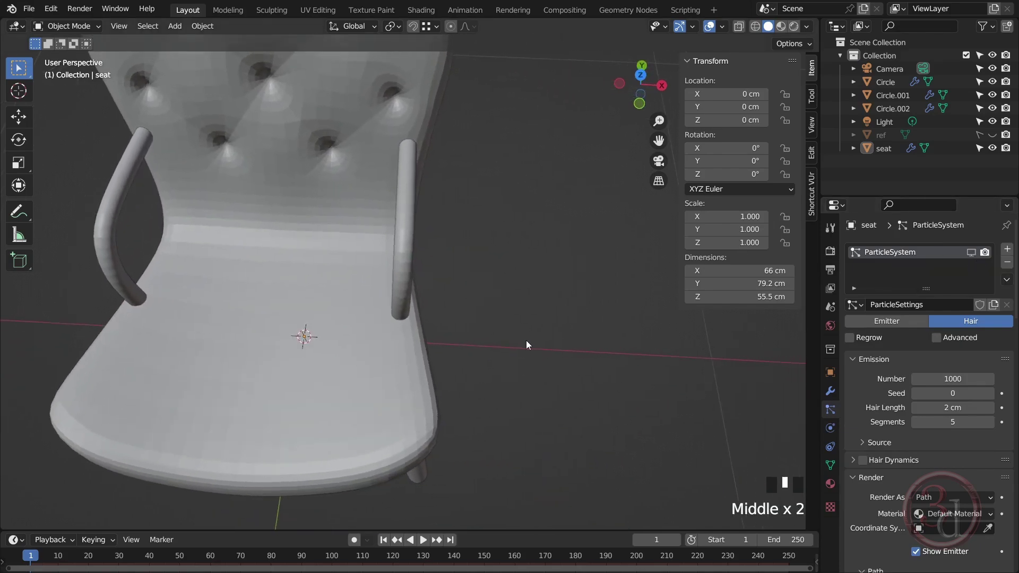
{"action": "key", "text": "shift+a"}
{"action": "mouse_move", "coordinate": [521, 248]}
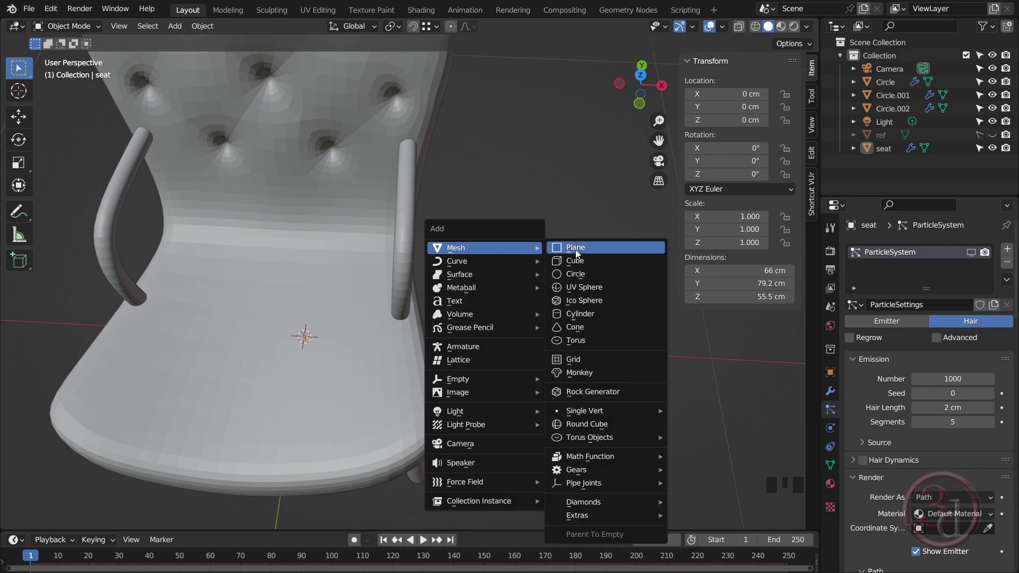
{"action": "left_click", "coordinate": [604, 287]}
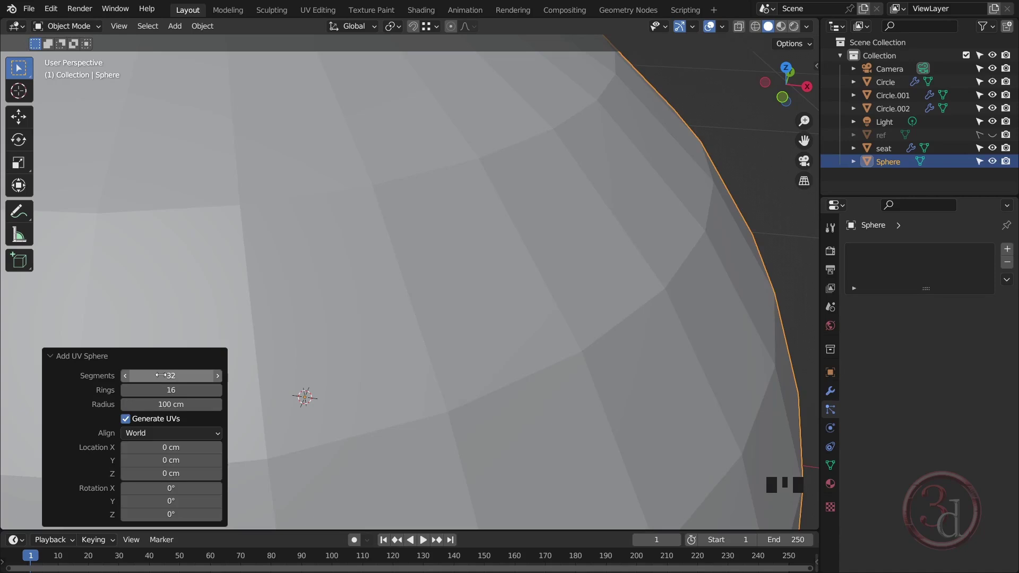
{"action": "left_click", "coordinate": [169, 376]}
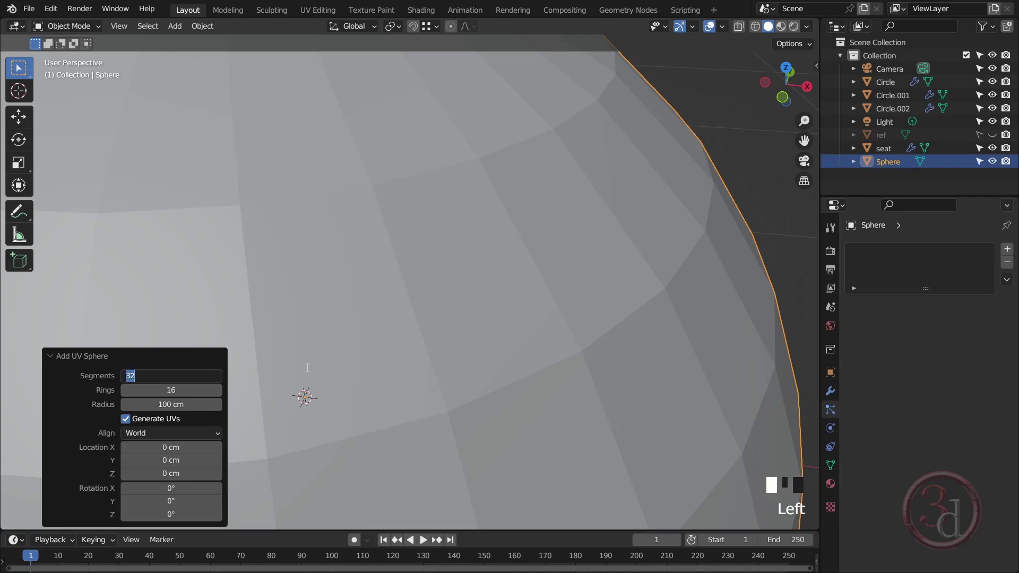
{"action": "type", "text": "12"}
{"action": "key", "text": "Return"}
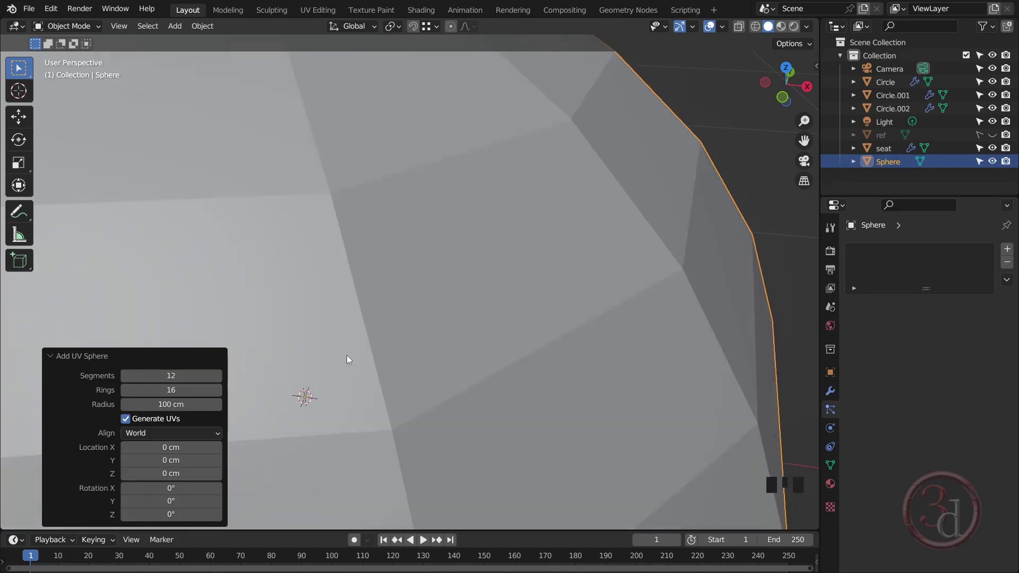
{"action": "left_click", "coordinate": [181, 395]}
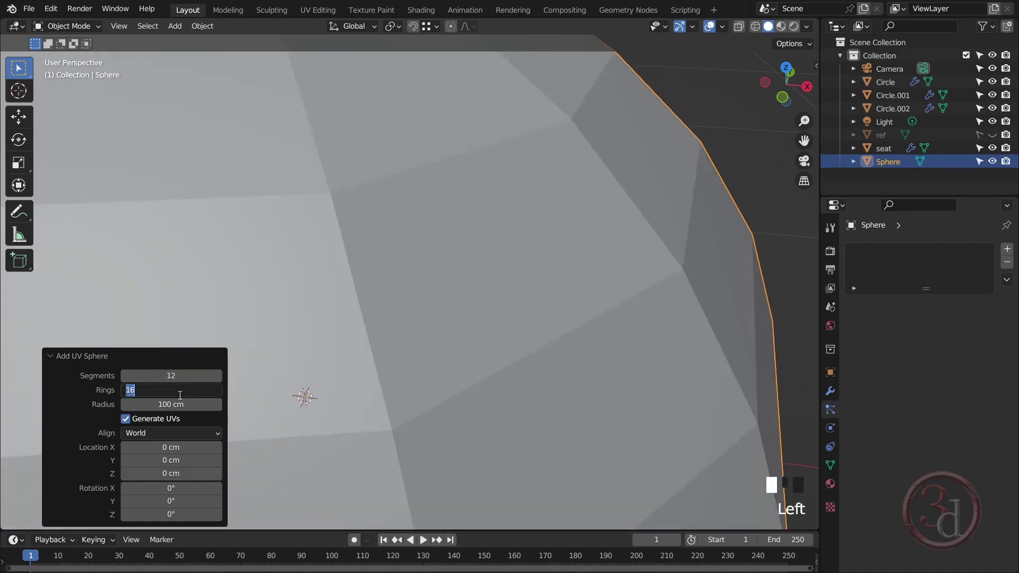
{"action": "type", "text": "10"}
{"action": "key", "text": "Return"}
{"action": "scroll", "coordinate": [608, 387], "scroll_direction": "down", "scroll_amount": 4}
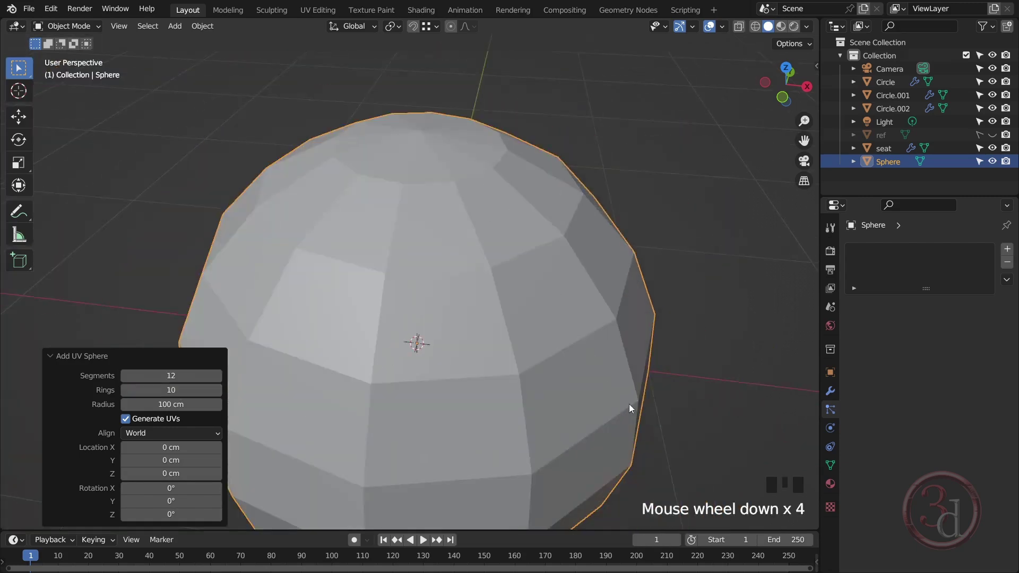
Shrink the sphere by factors of about 0.156 and 0.259, and flatten it along Z by about 0.353 into a button
{"action": "key", "text": "s"}
{"action": "left_click", "coordinate": [456, 360]}
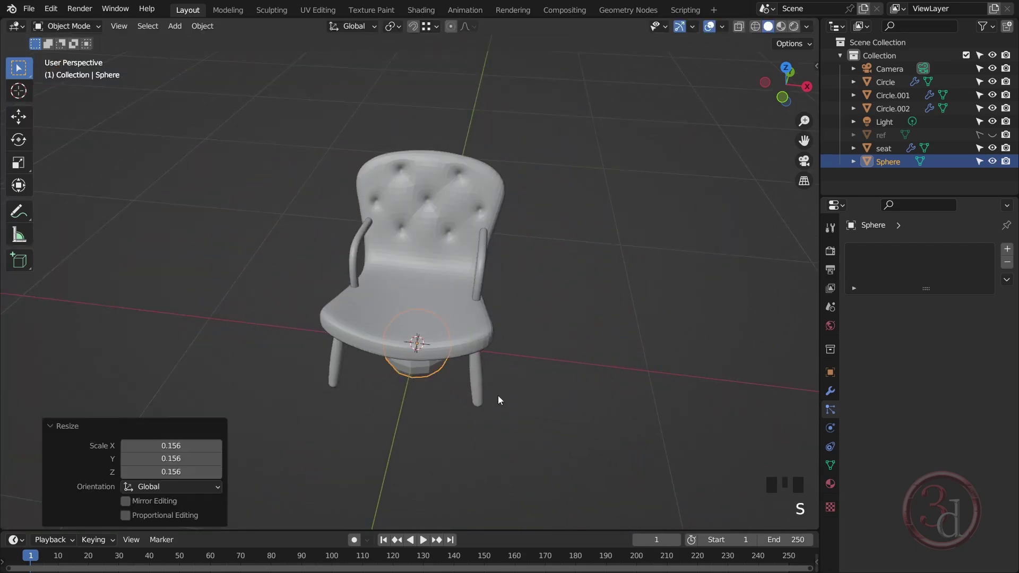
{"action": "scroll", "coordinate": [421, 388], "scroll_direction": "up", "scroll_amount": 3}
{"action": "key", "text": "s"}
{"action": "left_click", "coordinate": [459, 387]}
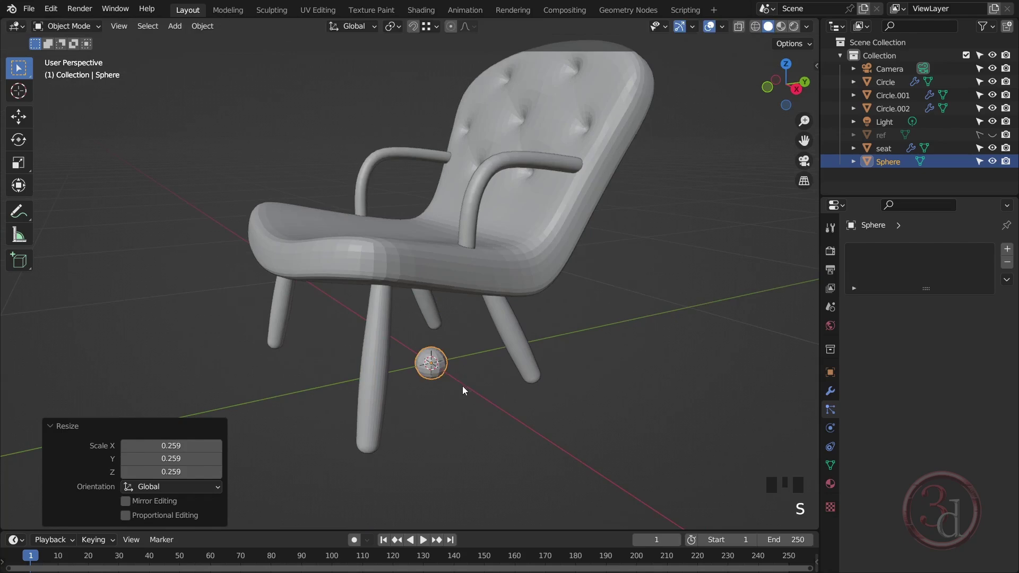
{"action": "scroll", "coordinate": [440, 365], "scroll_direction": "up", "scroll_amount": 6}
{"action": "key", "text": "s"}
{"action": "key", "text": "z"}
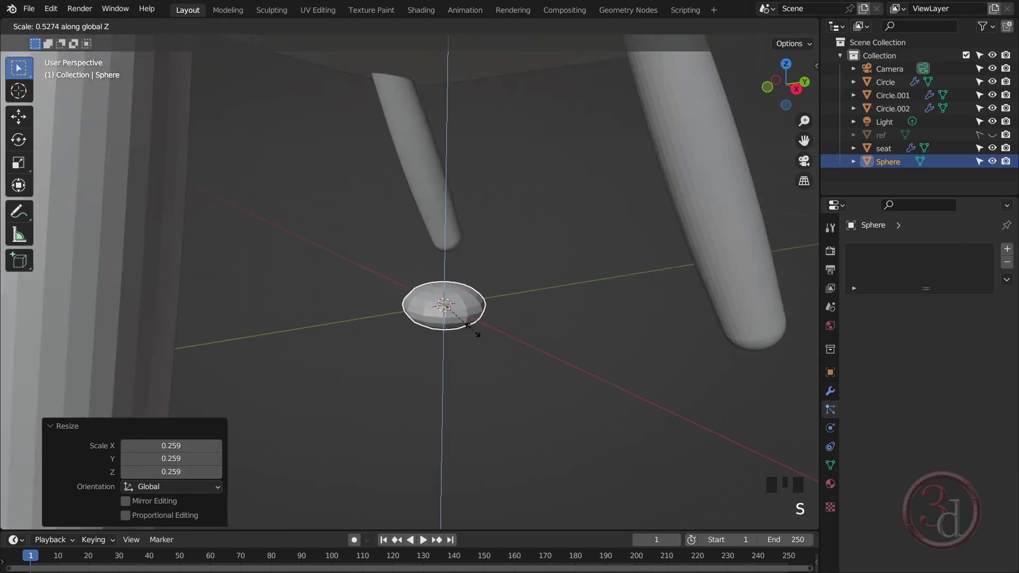
Raise the flattened sphere about 54.9 cm and move it back about 23.3 cm to the backrest's central dimple
{"action": "scroll", "coordinate": [460, 349], "scroll_direction": "down", "scroll_amount": 6}
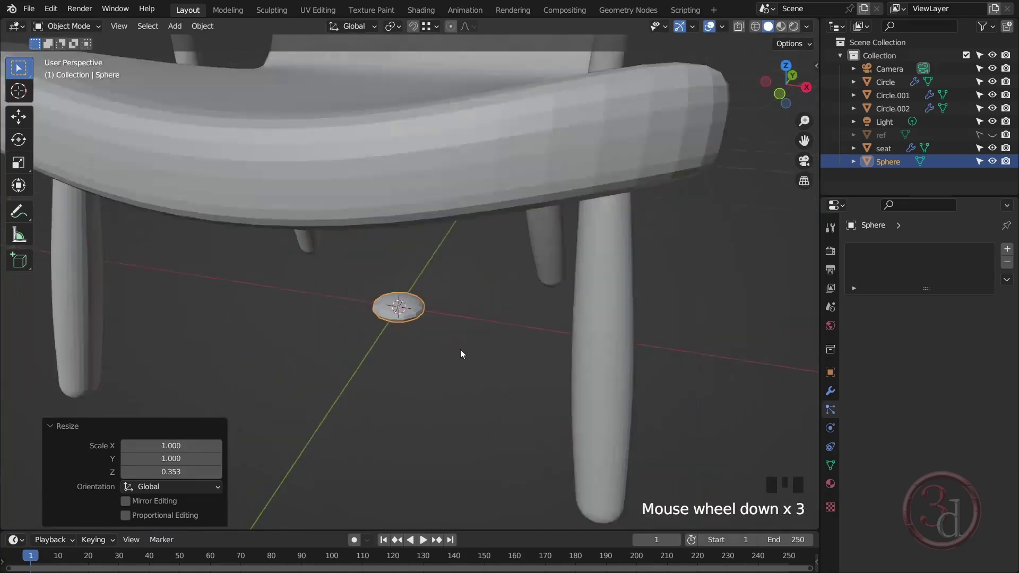
{"action": "key", "text": "g"}
{"action": "key", "text": "z"}
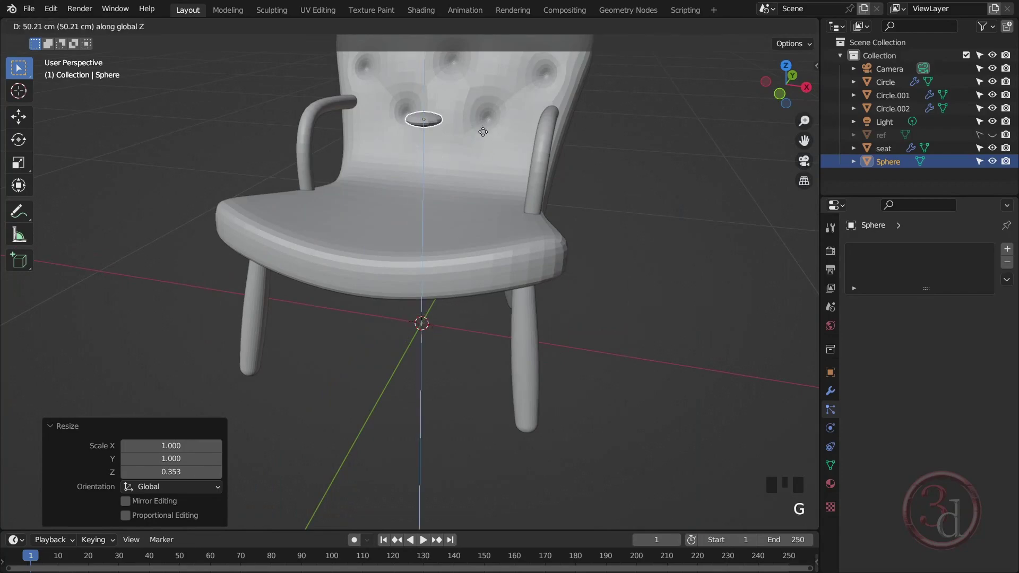
{"action": "left_click", "coordinate": [482, 133]}
{"action": "middle_click_drag", "start_coordinate": [482, 132], "coordinate": [510, 305], "text": "alt"}
{"action": "key", "text": "grave"}
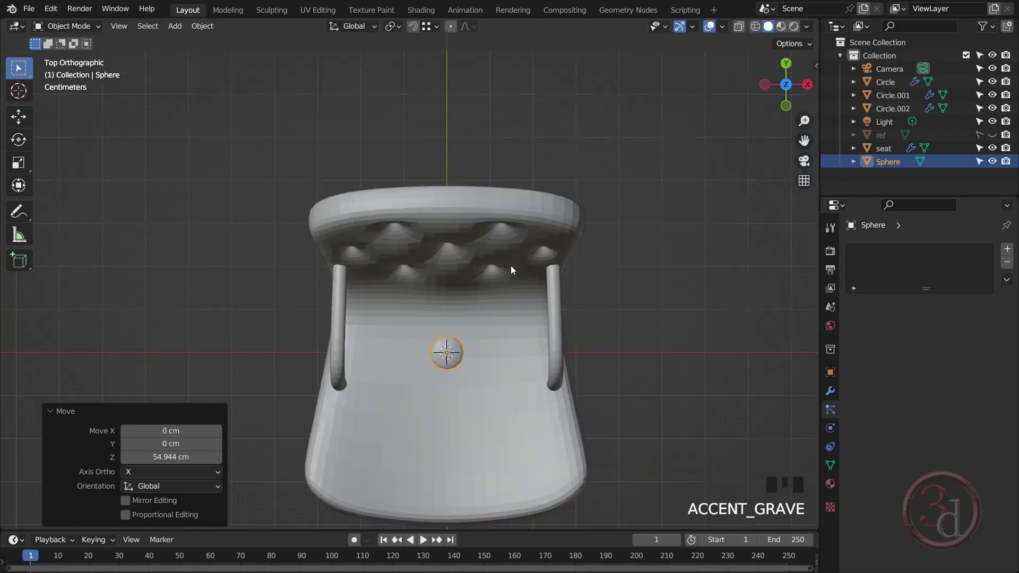
{"action": "key", "text": "g"}
{"action": "left_click", "coordinate": [474, 223]}
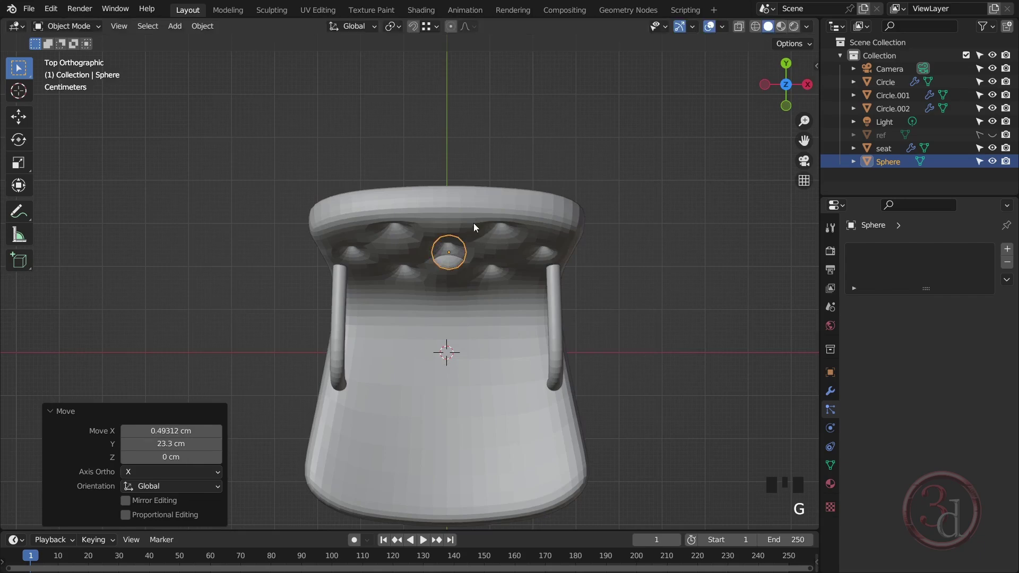
Rotate the flattened sphere 90° about the X axis so it faces forward
{"action": "key", "text": "r"}
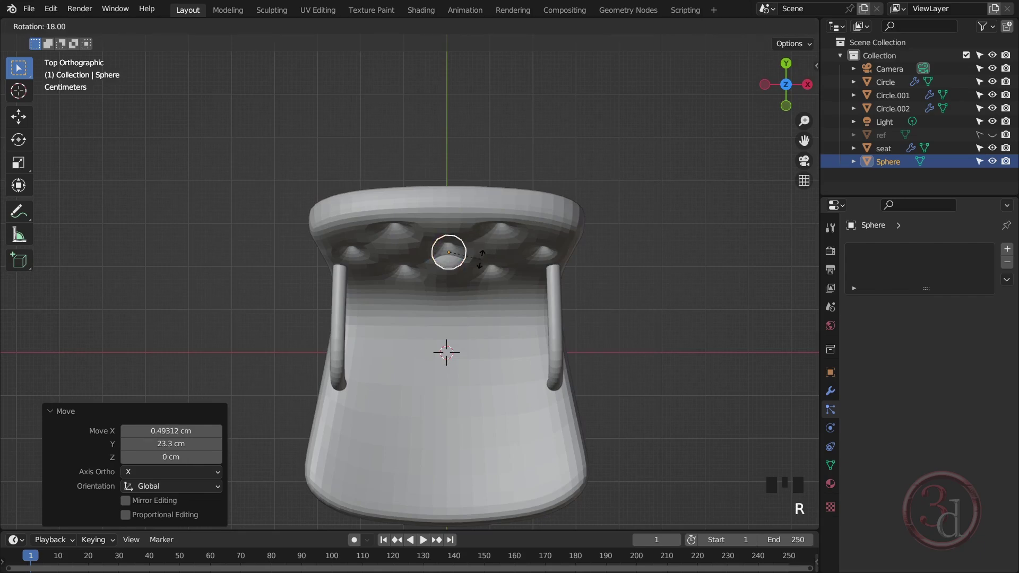
{"action": "type", "text": "x"}
{"action": "type", "text": "90"}
{"action": "key", "text": "Return"}
In front view, centre the button on the backrest's middle dimple and scale it down to about 0.483
{"action": "key", "text": "grave"}
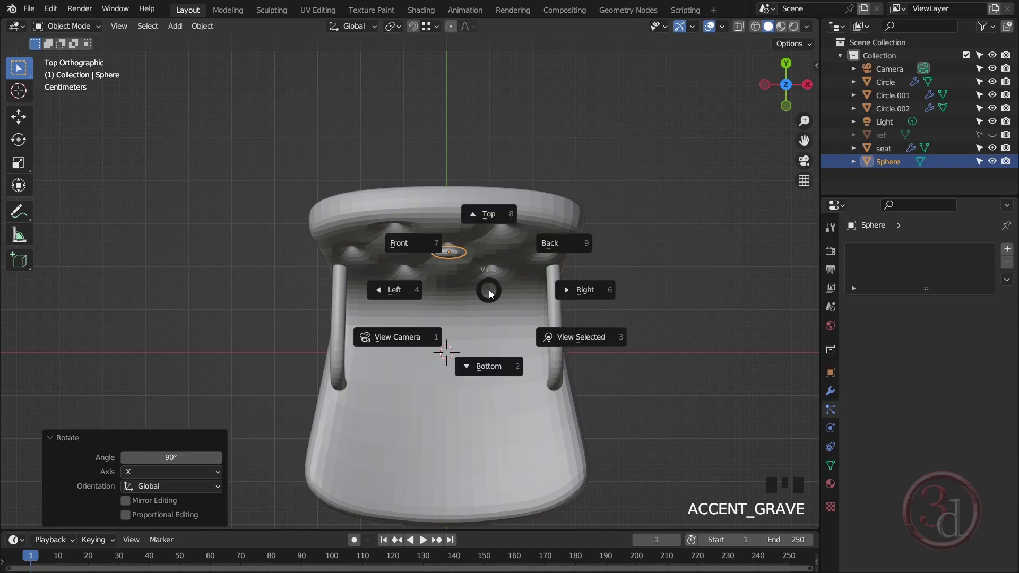
{"action": "left_click", "coordinate": [425, 240]}
{"action": "middle_click_drag", "start_coordinate": [439, 167], "coordinate": [448, 292], "text": "shift"}
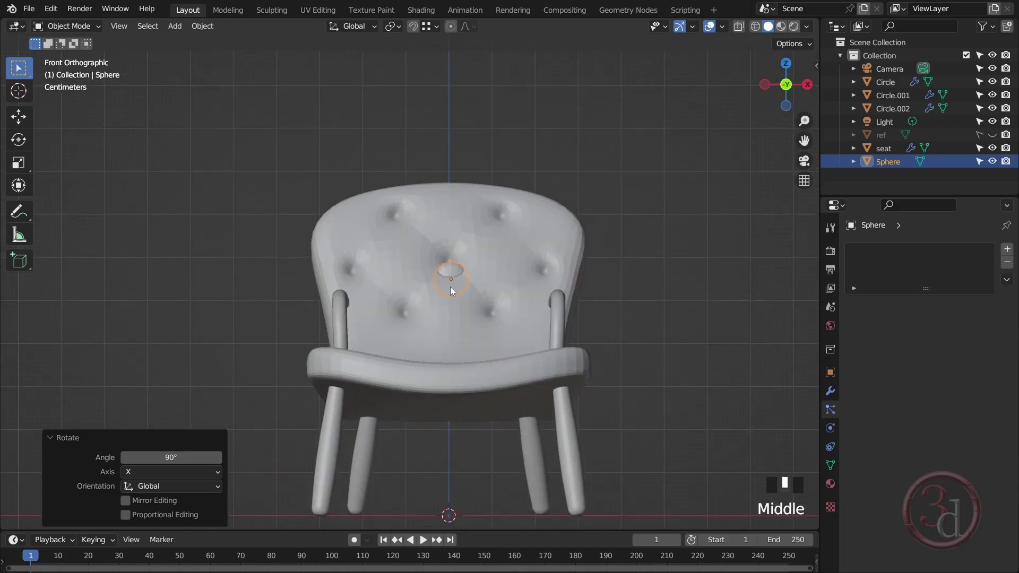
{"action": "scroll", "coordinate": [460, 265], "scroll_direction": "up", "scroll_amount": 5}
{"action": "key", "text": "g"}
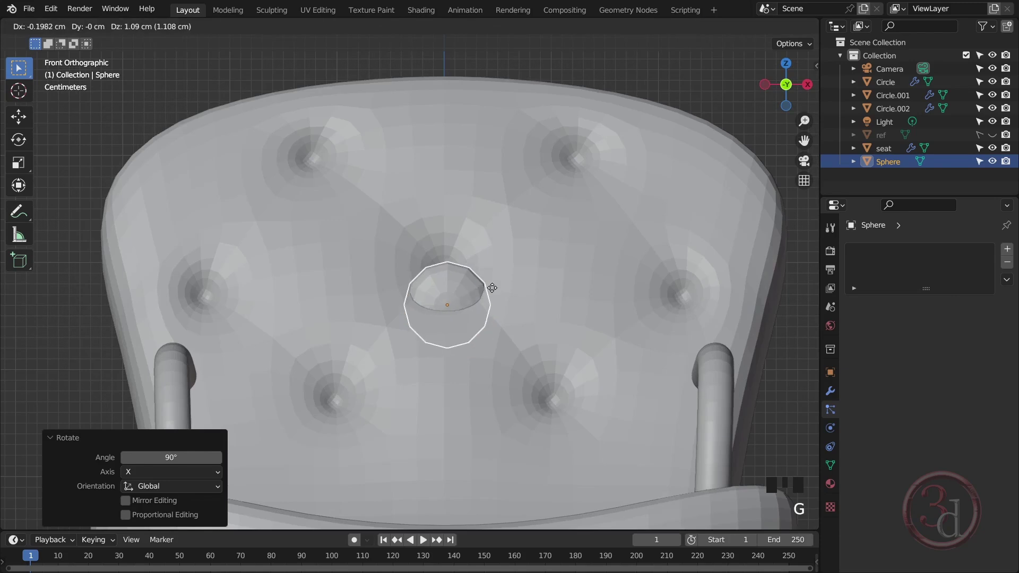
{"action": "left_click", "coordinate": [493, 252]}
{"action": "key", "text": "s"}
{"action": "left_click", "coordinate": [525, 273]}
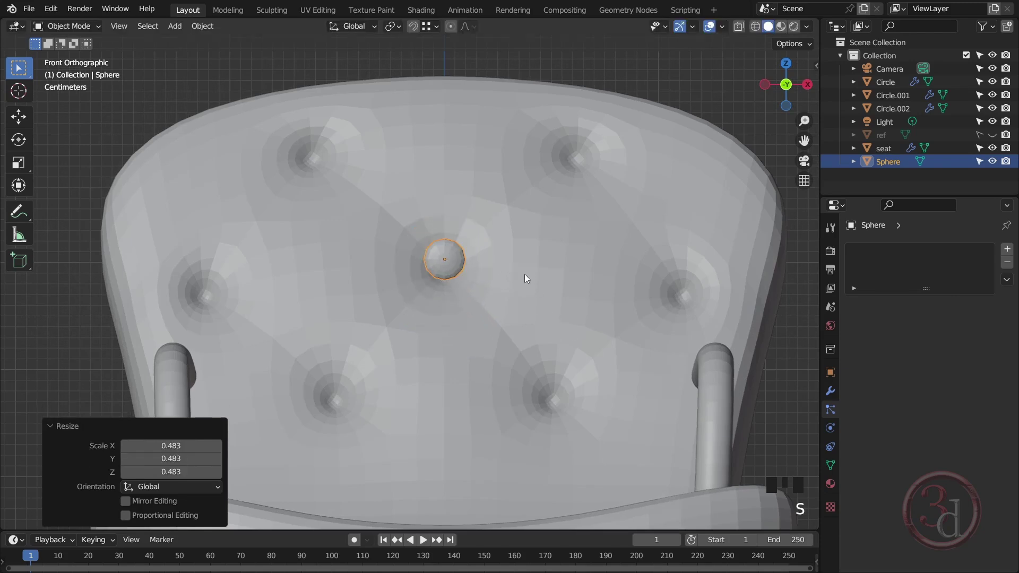
{"action": "key", "text": "g"}
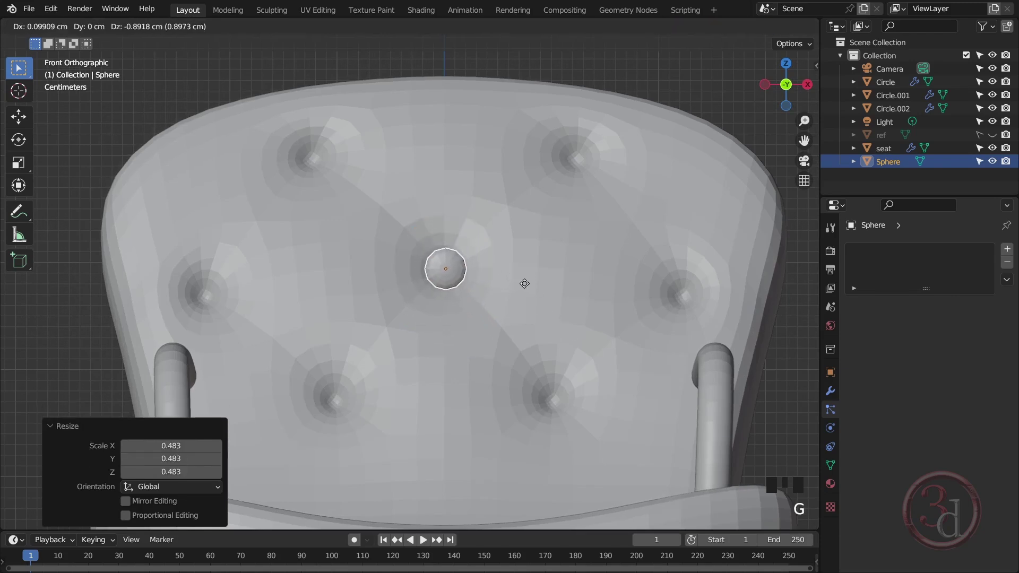
{"action": "left_click", "coordinate": [521, 287]}
Move the button about 1.83 cm along Y into the backrest's central dimple
{"action": "middle_click_drag", "start_coordinate": [473, 243], "coordinate": [371, 293], "text": "alt"}
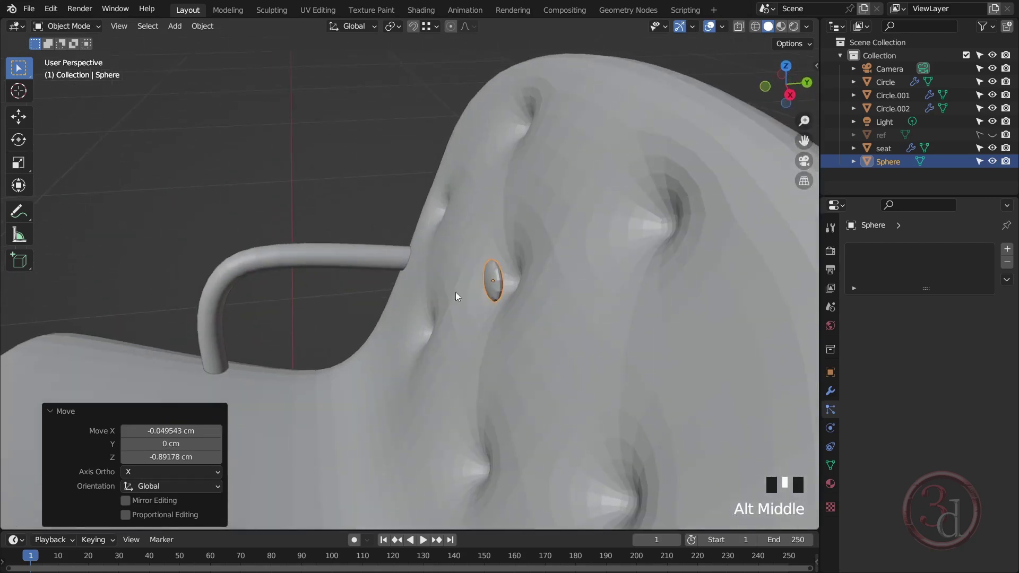
{"action": "scroll", "coordinate": [514, 279], "scroll_direction": "up", "scroll_amount": 2}
{"action": "key", "text": "g"}
{"action": "key", "text": "y"}
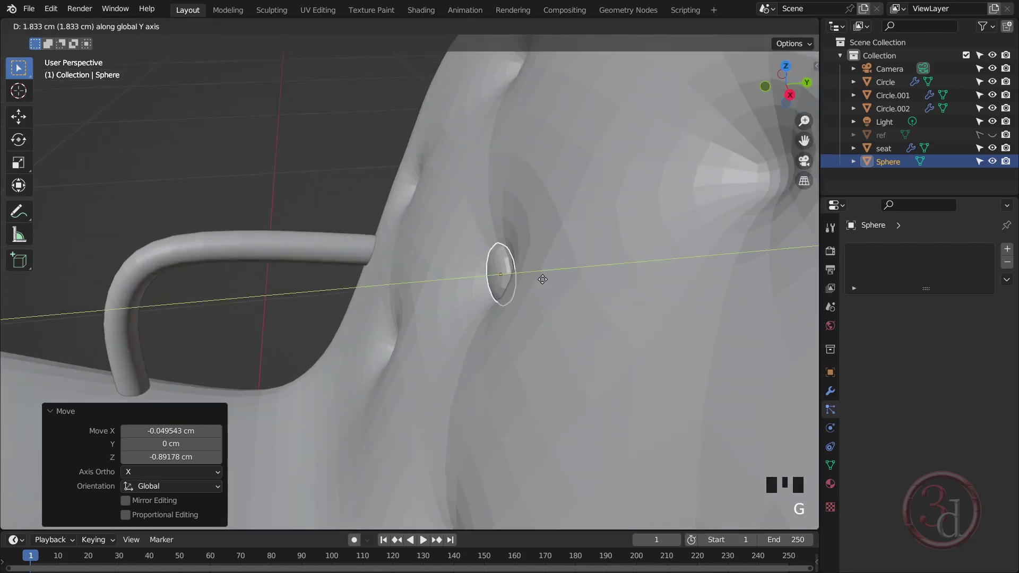
{"action": "left_click", "coordinate": [541, 278]}
{"action": "middle_click_drag", "start_coordinate": [569, 311], "coordinate": [546, 273], "text": "alt"}
In the right-side wireframe view, rotate the button about 24.7° to match the backrest's slope, and restore solid shading
{"action": "key", "text": "grave"}
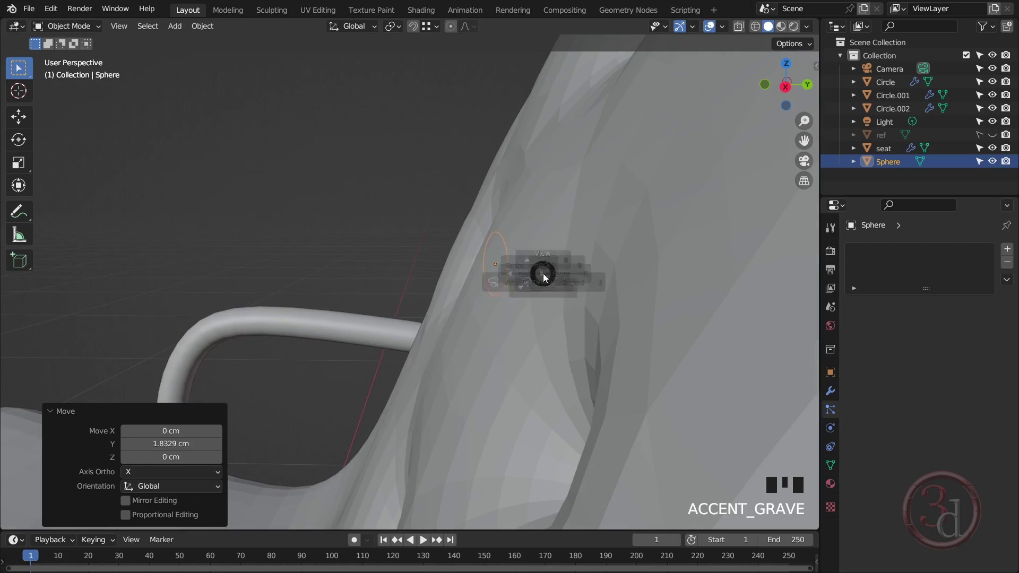
{"action": "left_click", "coordinate": [616, 272]}
{"action": "key", "text": "z"}
{"action": "left_click", "coordinate": [405, 275]}
{"action": "scroll", "coordinate": [455, 260], "scroll_direction": "up", "scroll_amount": 5}
{"action": "middle_click_drag", "start_coordinate": [456, 260], "coordinate": [545, 289]}
{"action": "key", "text": "r"}
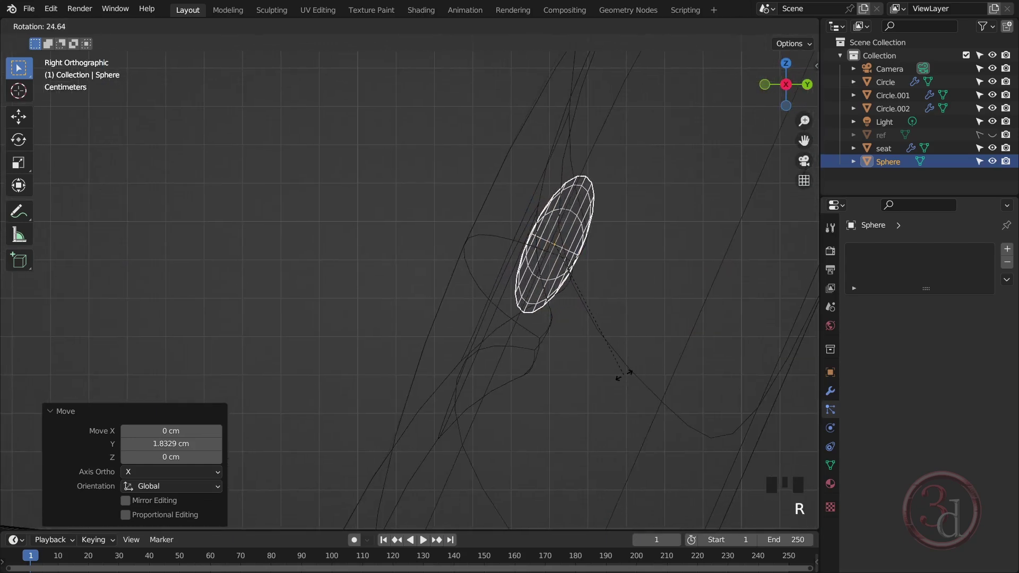
{"action": "left_click", "coordinate": [623, 374]}
{"action": "key", "text": "z"}
{"action": "left_click", "coordinate": [670, 356]}
{"action": "scroll", "coordinate": [501, 297], "scroll_direction": "down", "scroll_amount": 5}
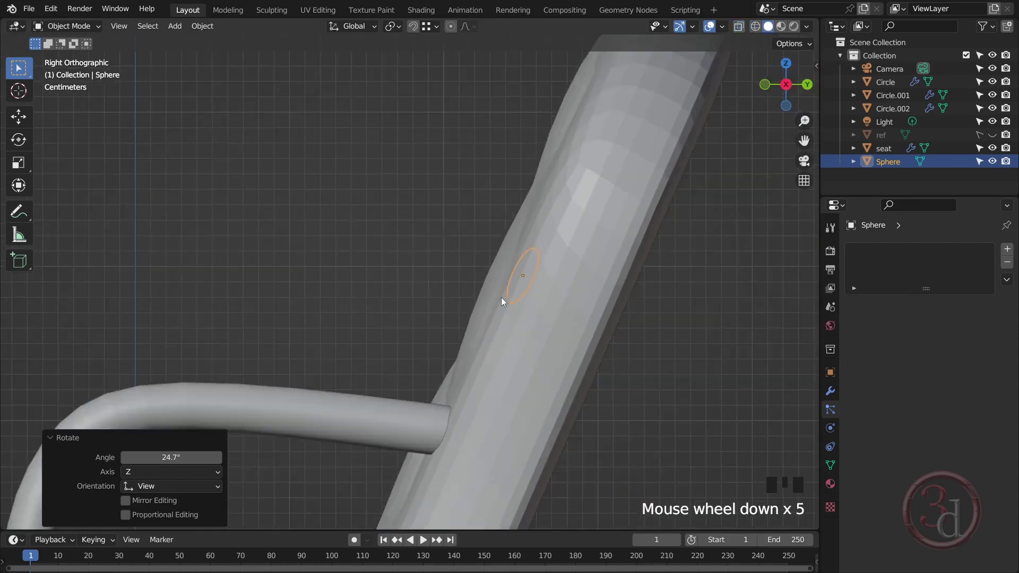
Duplicate the button onto the backrest's two upper dimples, spacing the pair about 24.4 cm apart along X
{"action": "middle_click", "coordinate": [501, 297], "text": "alt"}
{"action": "middle_click_drag", "start_coordinate": [608, 336], "coordinate": [436, 296]}
{"action": "key", "text": "grave"}
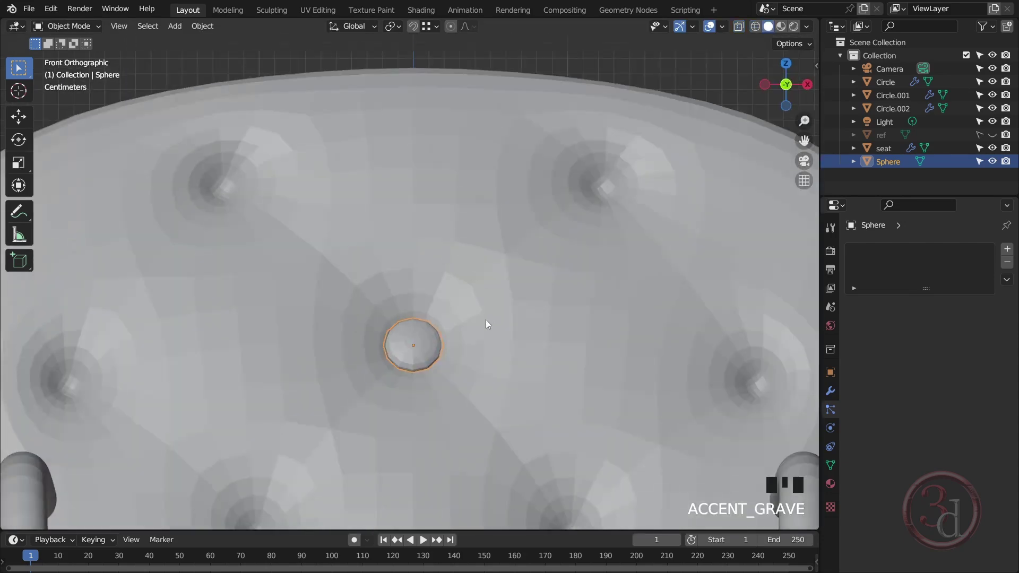
{"action": "key", "text": "shift+d"}
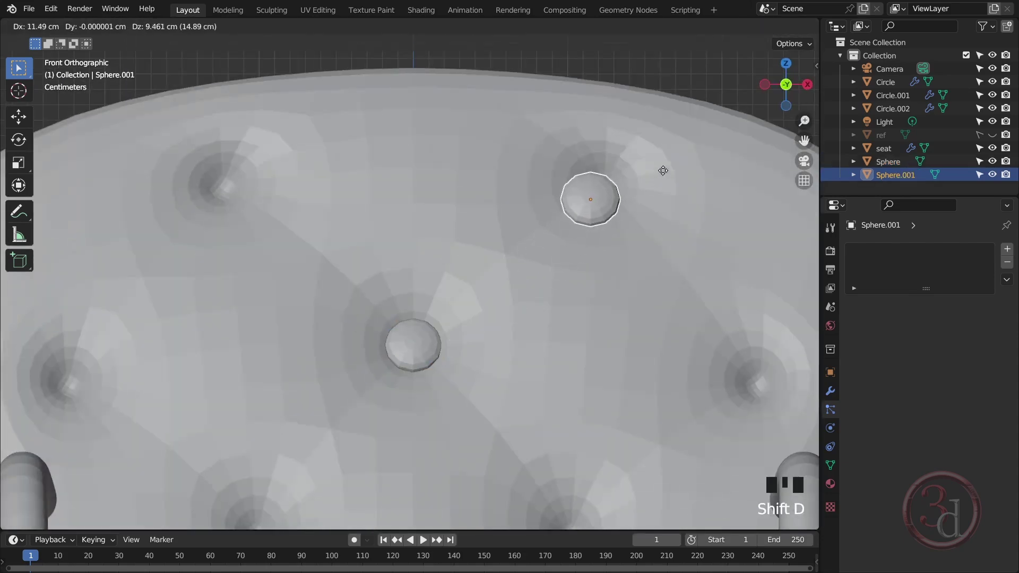
{"action": "left_click", "coordinate": [675, 161]}
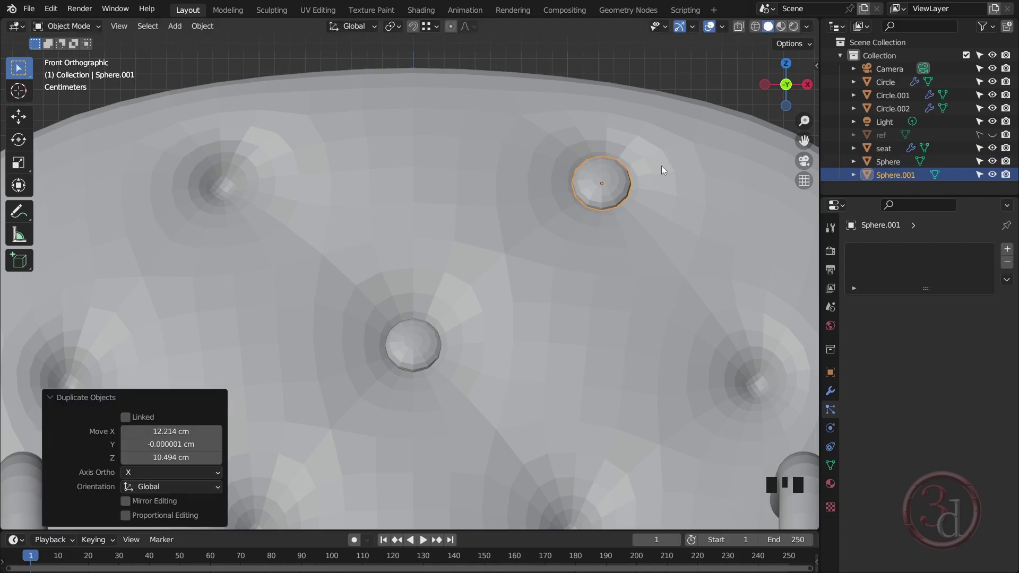
{"action": "key", "text": "shift+d"}
{"action": "key", "text": "x"}
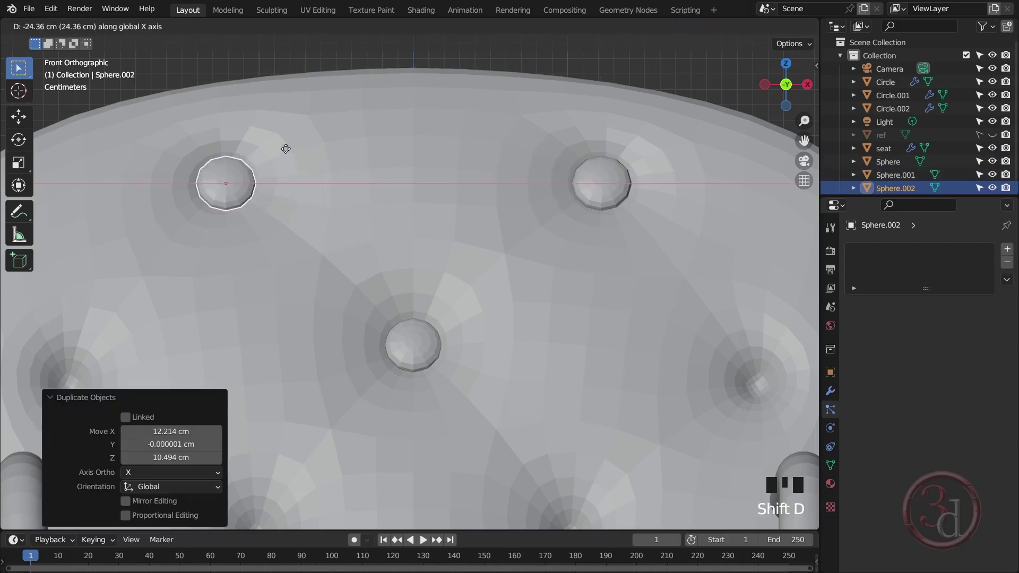
{"action": "left_click", "coordinate": [284, 149]}
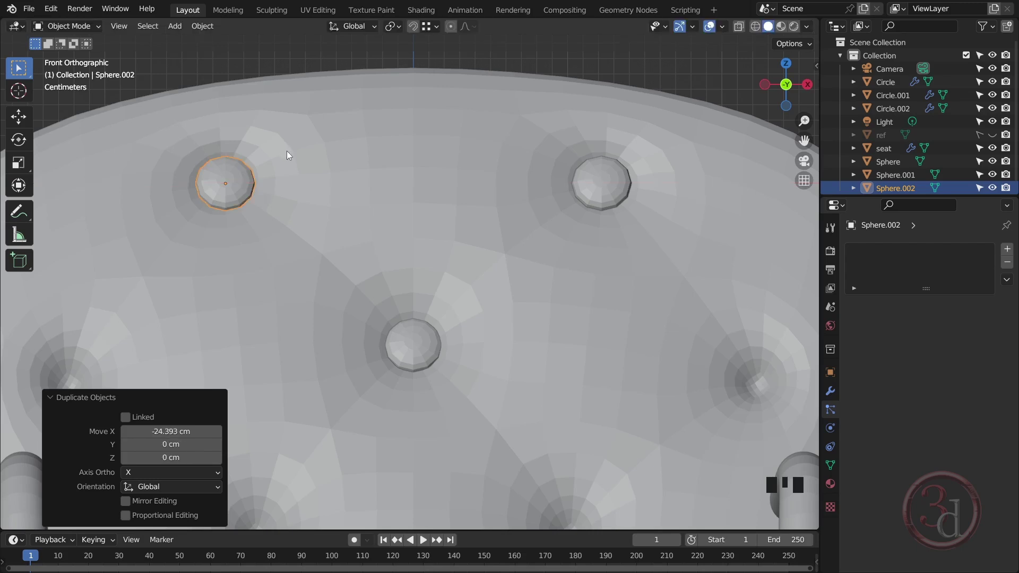
Select both upper buttons and move them back into their dimples on the backrest
{"action": "left_click", "coordinate": [594, 186], "text": "shift"}
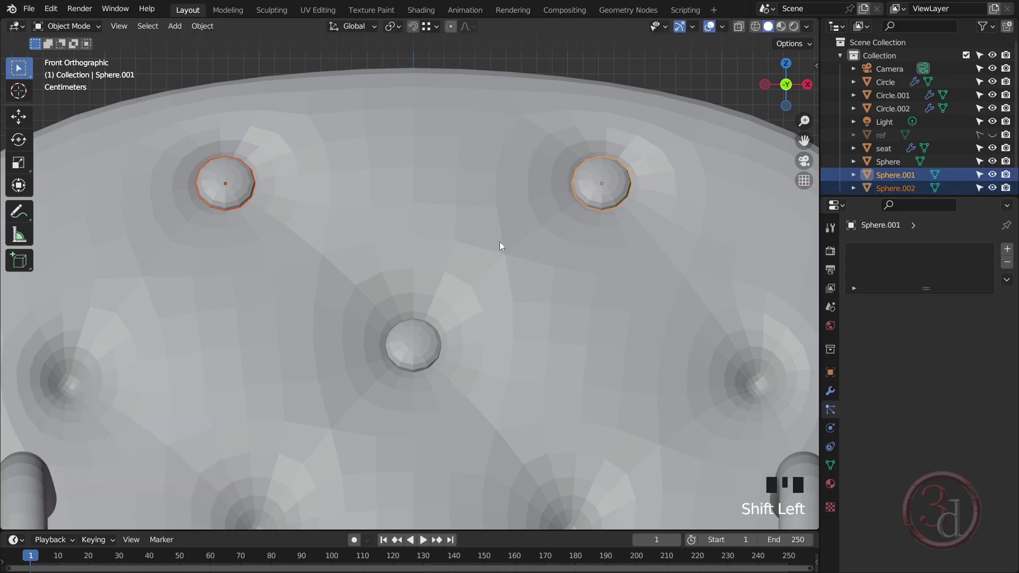
{"action": "key", "text": "grave"}
{"action": "left_click", "coordinate": [593, 248]}
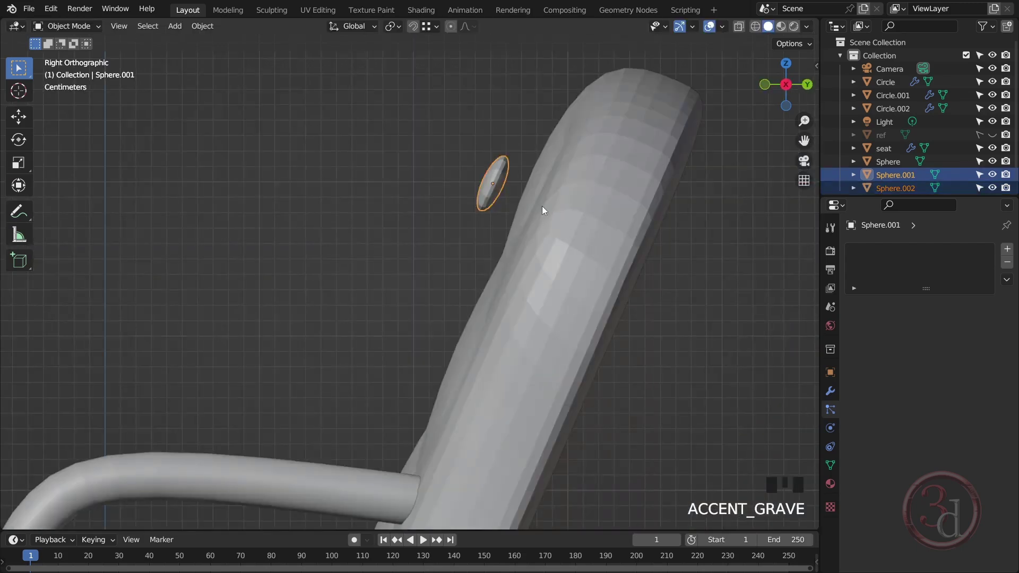
{"action": "key", "text": "g"}
{"action": "left_click", "coordinate": [596, 219]}
{"action": "middle_click_drag", "start_coordinate": [595, 217], "coordinate": [652, 256], "text": "alt"}
{"action": "key", "text": "g"}
{"action": "key", "text": "y"}
{"action": "left_click", "coordinate": [580, 268]}
In the right-side wireframe view, rotate the two upper buttons about -2.55° to follow the backrest's surface
{"action": "key", "text": "grave"}
{"action": "key", "text": "KP_3"}
{"action": "key", "text": "z"}
{"action": "left_click", "coordinate": [502, 173]}
{"action": "scroll", "coordinate": [502, 173], "scroll_direction": "up", "scroll_amount": 3}
{"action": "key", "text": "r"}
{"action": "left_click", "coordinate": [489, 170]}
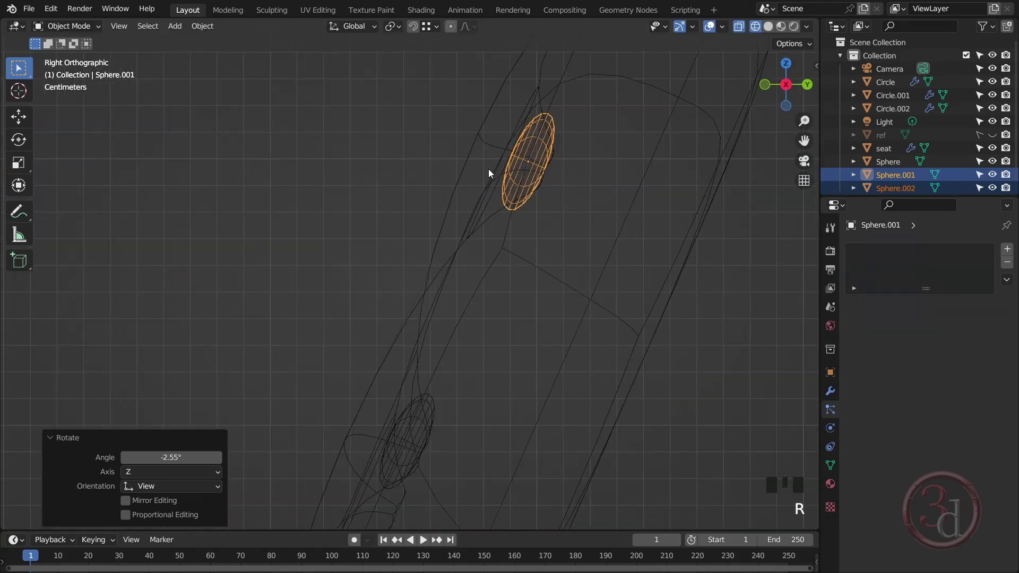
In the right-side view, duplicate the two upper buttons about 9.8 cm forward and 22.1 cm down to the lower dimples, and restore solid shading
{"action": "middle_click_drag", "start_coordinate": [489, 169], "coordinate": [475, 199], "text": "ctrl"}
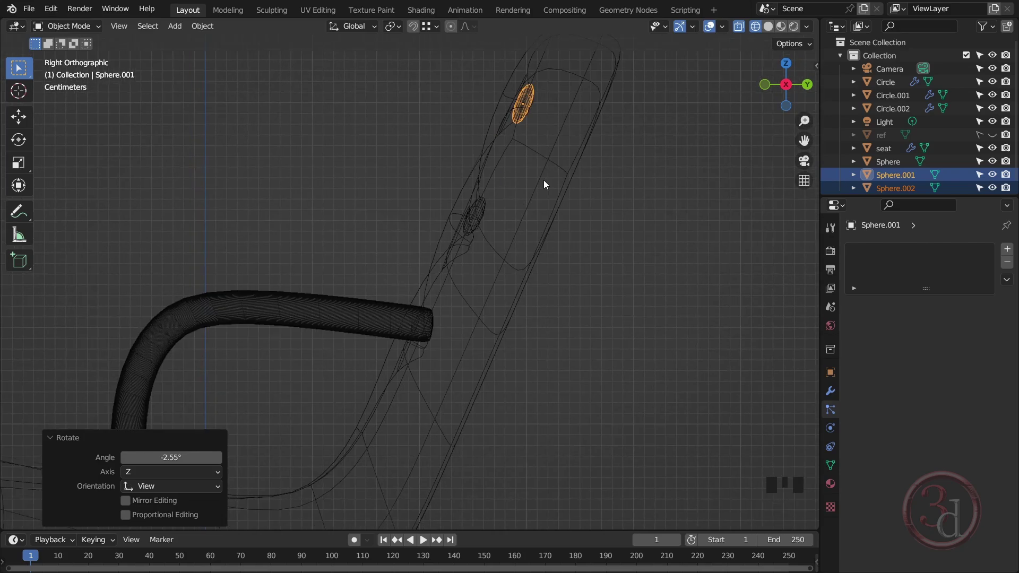
{"action": "key", "text": "shift+d"}
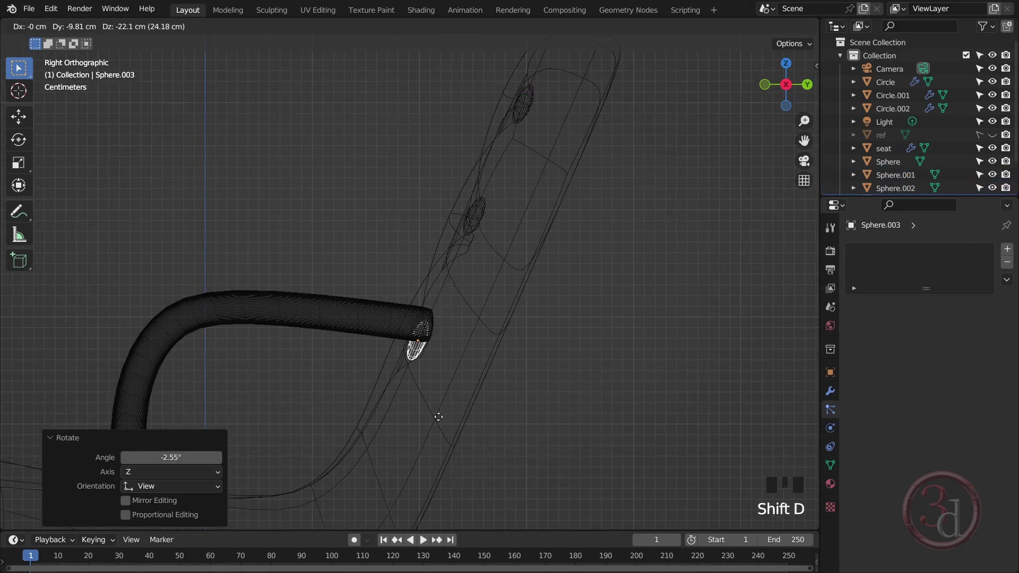
{"action": "left_click", "coordinate": [440, 419]}
{"action": "mouse_move", "coordinate": [440, 419]}
{"action": "middle_mouse_down", "text": "alt"}
{"action": "mouse_move", "coordinate": [397, 348]}
{"action": "mouse_move", "coordinate": [537, 377]}
{"action": "middle_mouse_up", "text": "alt"}
{"action": "key", "text": "z"}
{"action": "key", "text": "grave"}
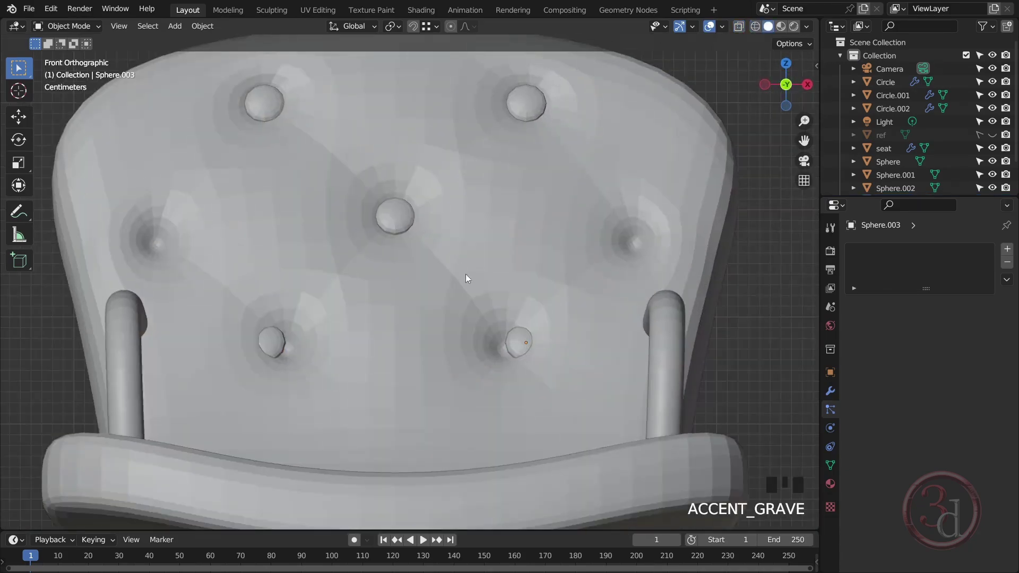
In the front view, move the two lower buttons inward along X into their dimples, about -1.9 cm and 2.3 cm
{"action": "left_click", "coordinate": [512, 341]}
{"action": "key", "text": "g"}
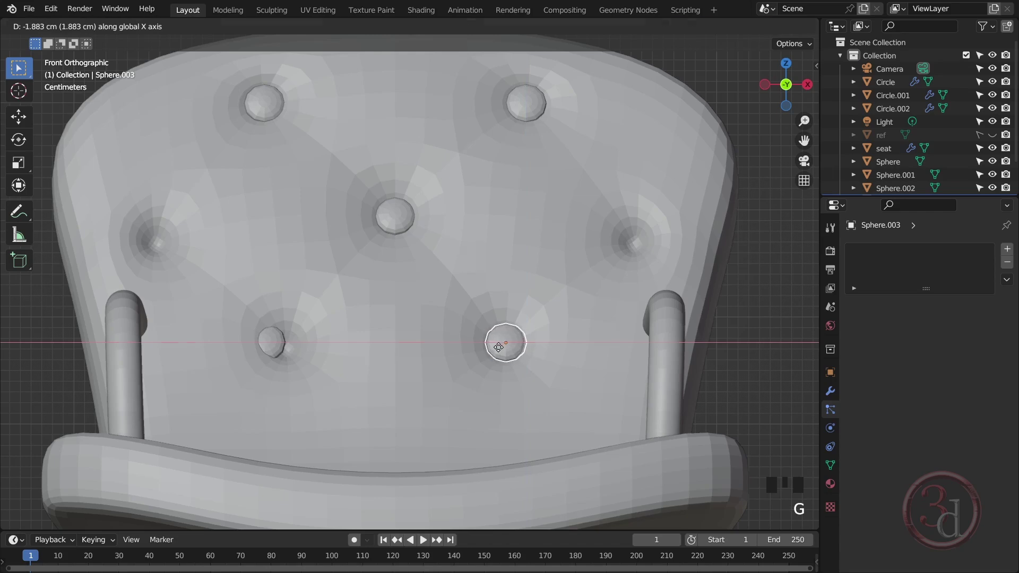
{"action": "left_click", "coordinate": [499, 347]}
{"action": "left_click", "coordinate": [272, 341]}
{"action": "key", "text": "g"}
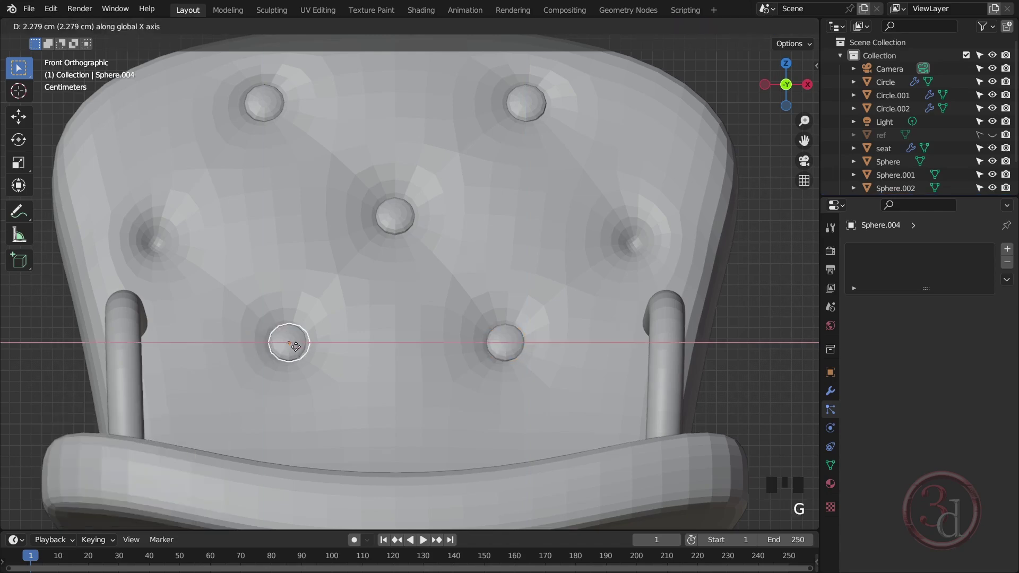
{"action": "left_click", "coordinate": [292, 346]}
{"action": "left_click", "coordinate": [509, 345], "text": "shift"}
{"action": "middle_click_drag", "start_coordinate": [510, 344], "coordinate": [450, 312]}
Duplicate the centre button about 22.2 cm along X and lower the copy about 2.3 cm into the right outer dimple
{"action": "left_click", "coordinate": [415, 229]}
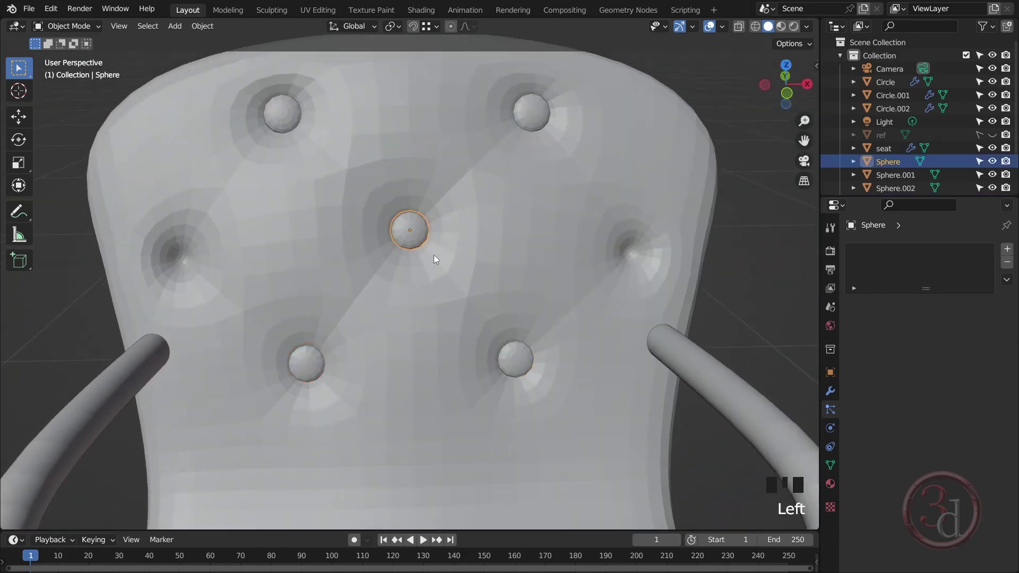
{"action": "key", "text": "grave"}
{"action": "key", "text": "shift+d"}
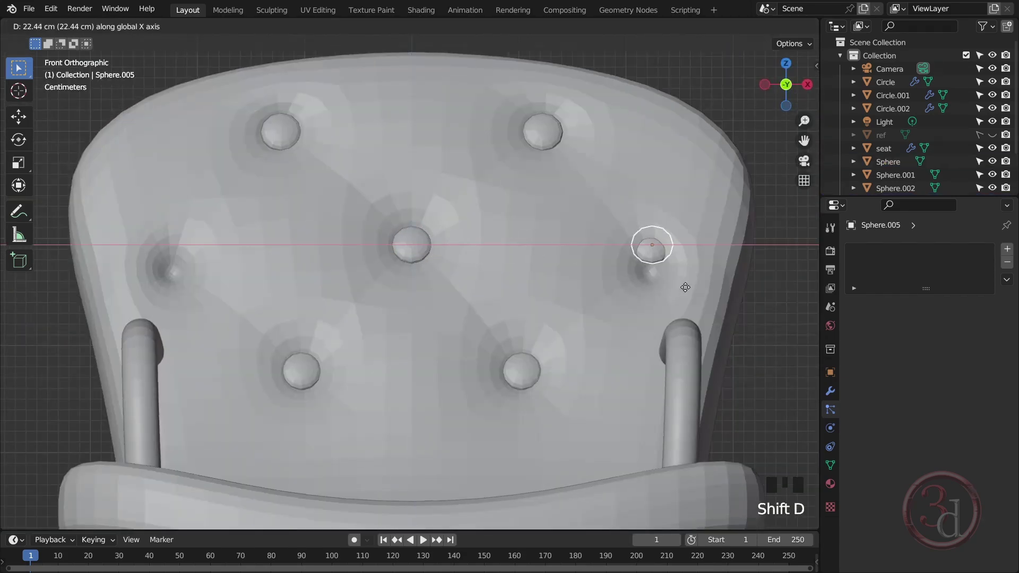
{"action": "left_click", "coordinate": [683, 287]}
{"action": "key", "text": "g"}
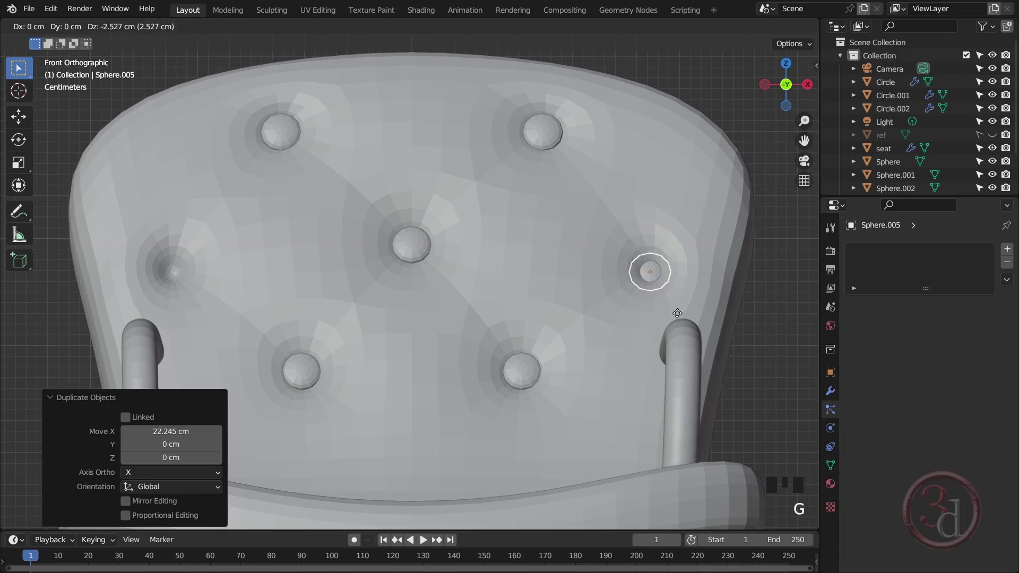
{"action": "left_click", "coordinate": [678, 311]}
Move the right outer button about -0.93 cm along Y so it sits out of the backrest's surface
{"action": "middle_click_drag", "start_coordinate": [677, 311], "coordinate": [560, 358], "text": "alt"}
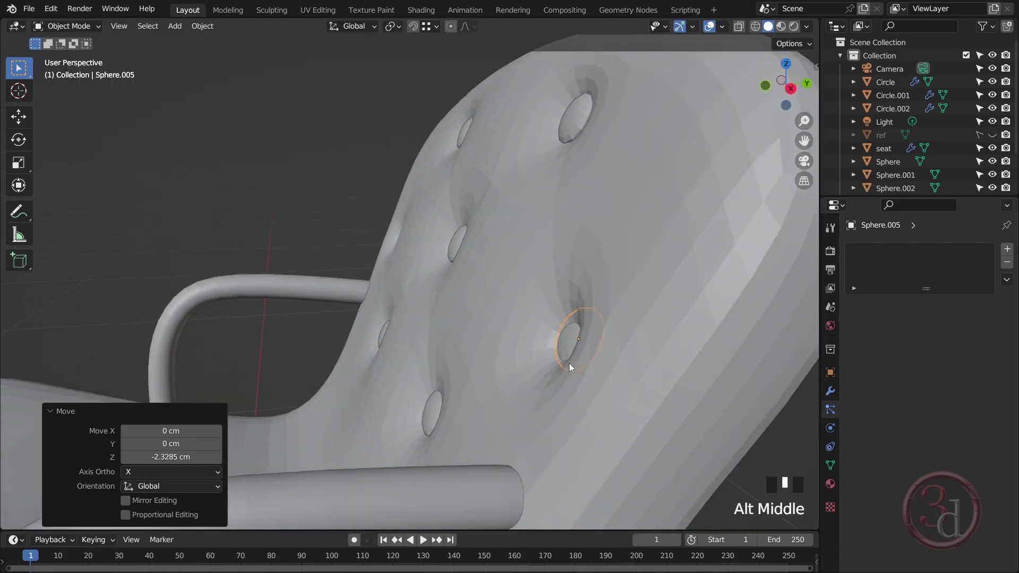
{"action": "key", "text": "g"}
{"action": "key", "text": "x"}
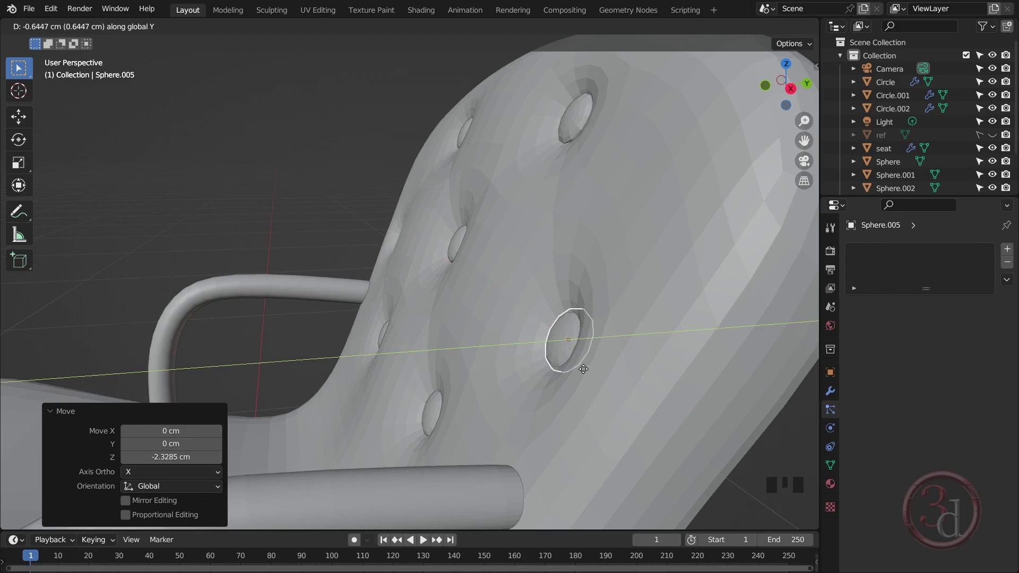
{"action": "left_click", "coordinate": [508, 361]}
{"action": "middle_click_drag", "start_coordinate": [508, 361], "coordinate": [620, 320], "text": "alt"}
In the front view, duplicate the right outer button about -44.5 cm along X into the left outer dimple
{"action": "key", "text": "grave"}
{"action": "left_click", "coordinate": [536, 252]}
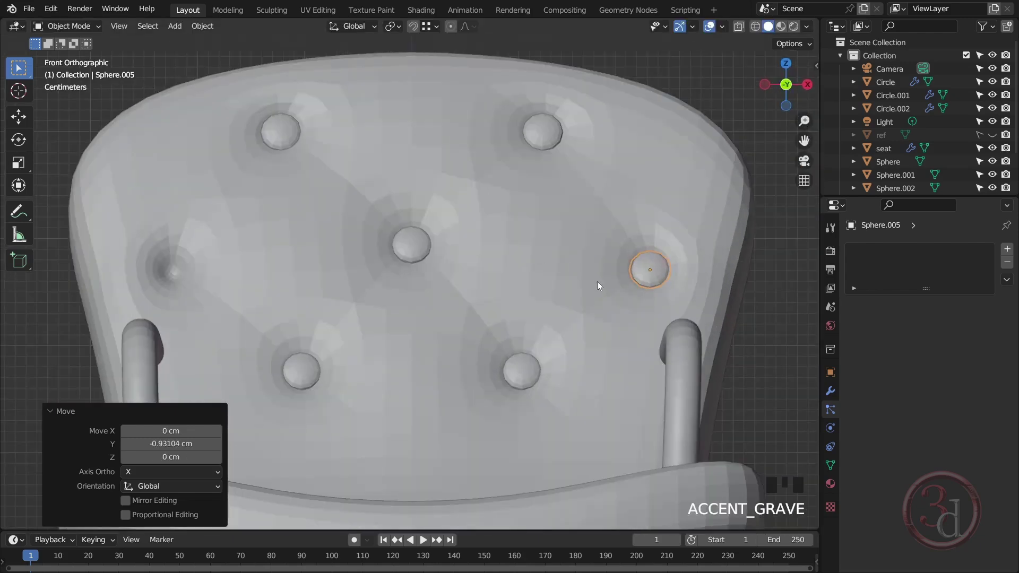
{"action": "key", "text": "shift+d"}
{"action": "key", "text": "x"}
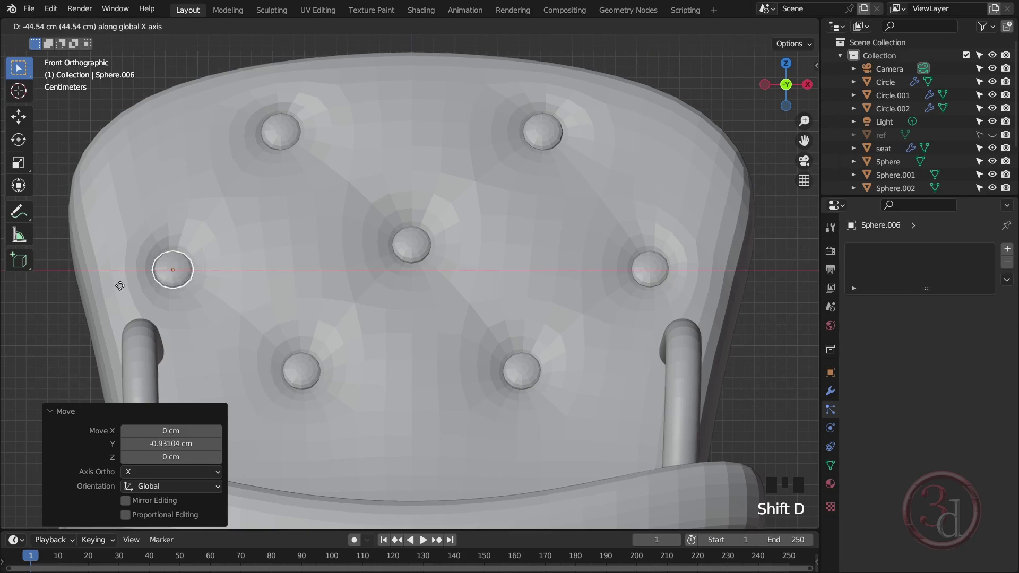
{"action": "left_click", "coordinate": [136, 287]}
{"action": "scroll", "coordinate": [670, 279], "scroll_direction": "down", "scroll_amount": 4}
{"action": "middle_click_drag", "start_coordinate": [670, 279], "coordinate": [546, 297], "text": "alt"}
{"action": "scroll", "coordinate": [495, 243], "scroll_direction": "down", "scroll_amount": 4}
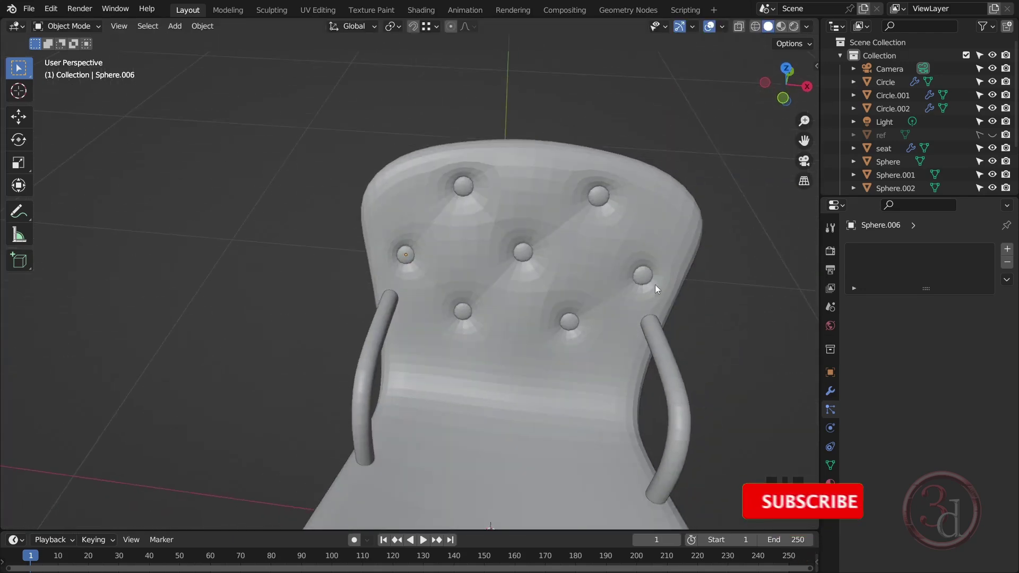
Select all seven buttons on the backrest and join them into one object
{"action": "scroll", "coordinate": [462, 237], "scroll_direction": "up", "scroll_amount": 5}
{"action": "middle_click_drag", "start_coordinate": [461, 236], "coordinate": [461, 258], "text": "alt"}
{"action": "scroll", "coordinate": [432, 205], "scroll_direction": "up", "scroll_amount": 2}
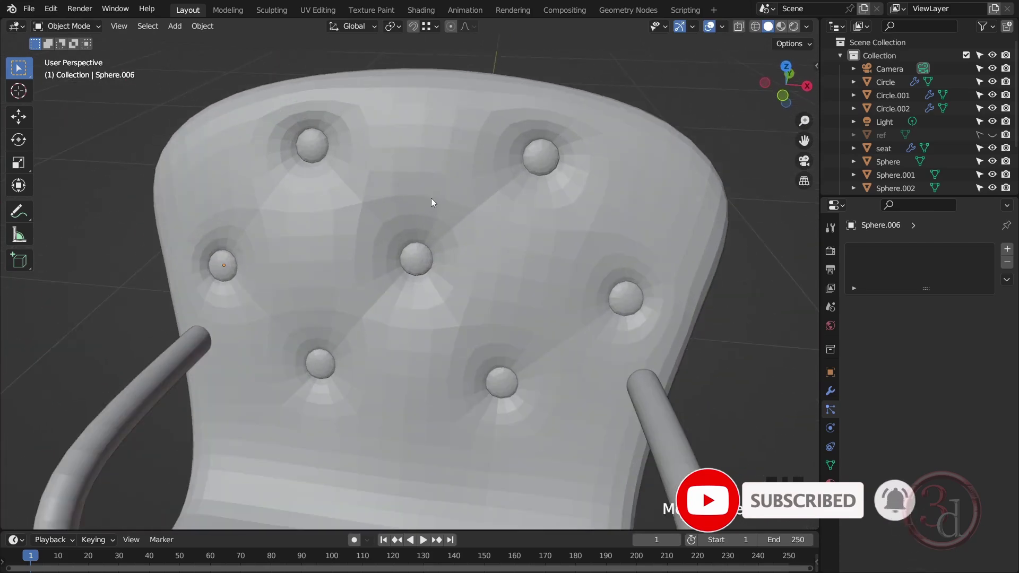
{"action": "left_click", "coordinate": [304, 142]}
{"action": "left_click", "coordinate": [534, 151], "text": "shift"}
{"action": "left_click", "coordinate": [416, 258], "text": "shift"}
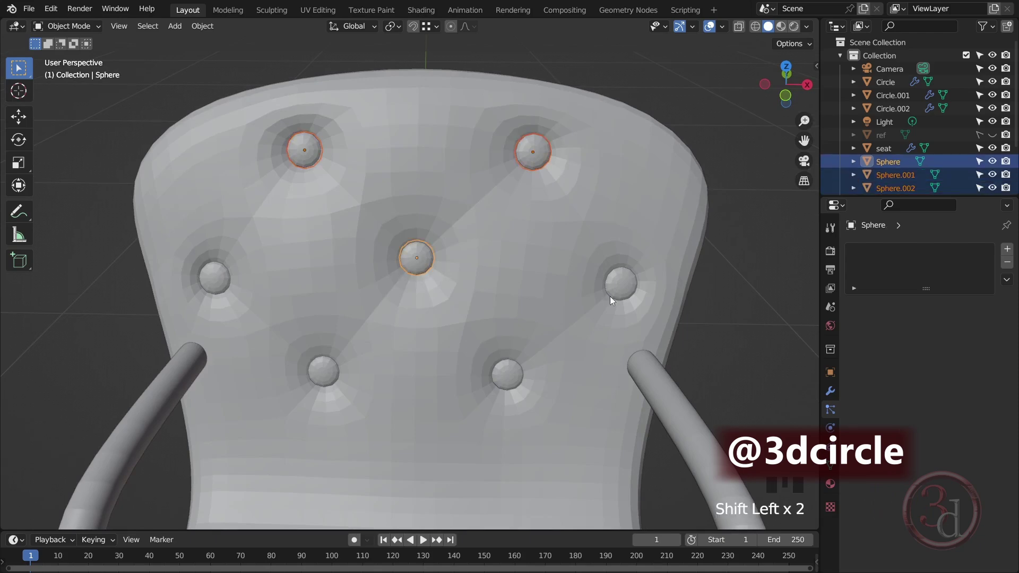
{"action": "left_click", "coordinate": [621, 284], "text": "shift"}
{"action": "left_click", "coordinate": [506, 374], "text": "shift"}
{"action": "left_click", "coordinate": [325, 371], "text": "shift"}
{"action": "left_click", "coordinate": [218, 280], "text": "shift"}
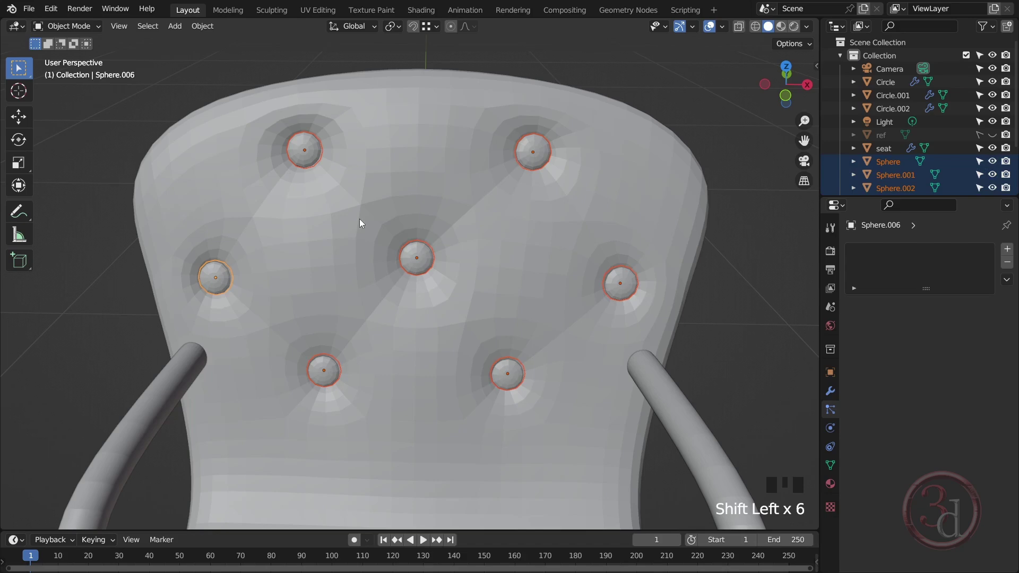
{"action": "key", "text": "ctrl+j"}
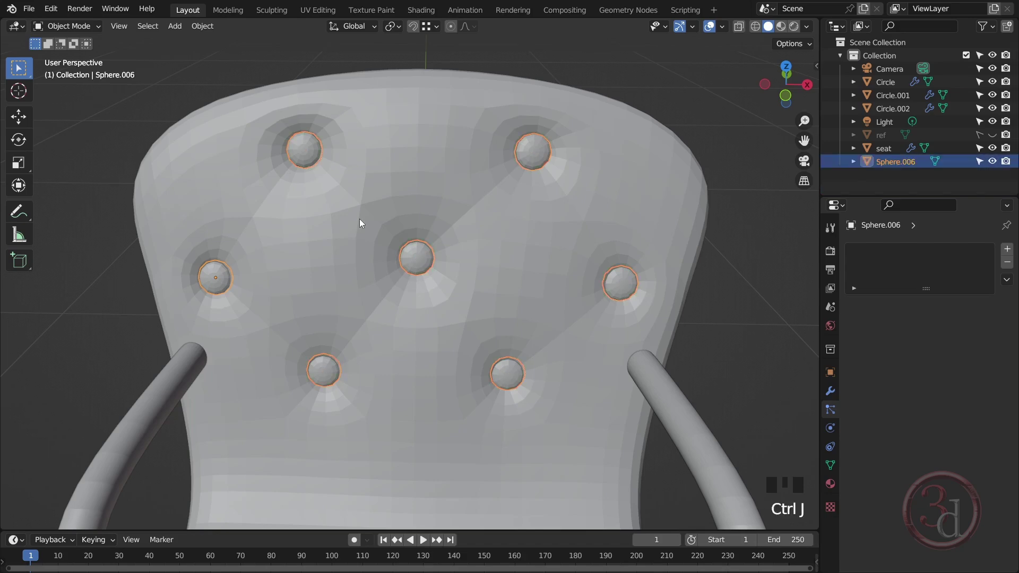
Set the joined buttons' origin to their geometry
{"action": "right_click", "coordinate": [408, 256]}
{"action": "mouse_move", "coordinate": [412, 256]}
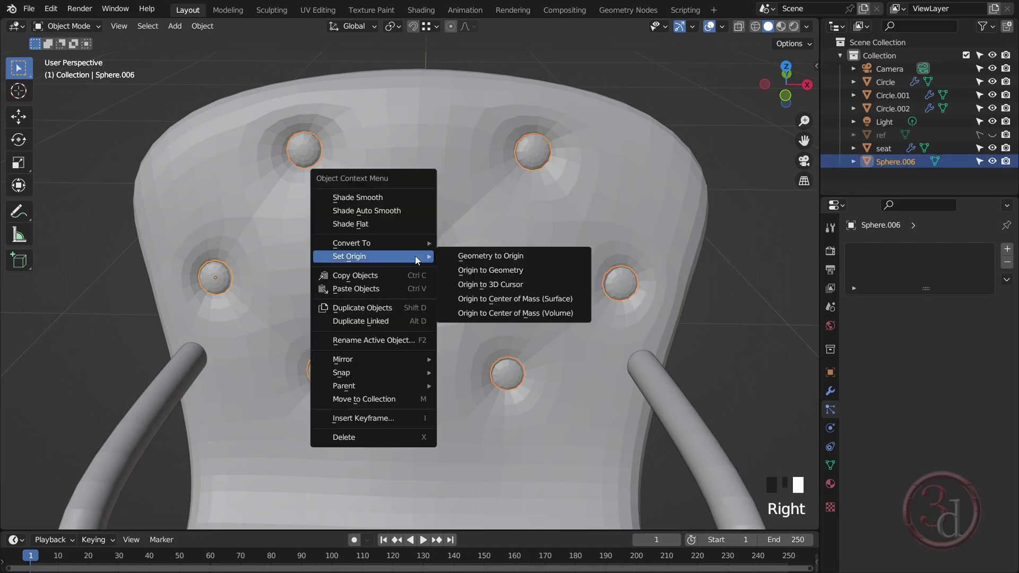
{"action": "left_click", "coordinate": [468, 272]}
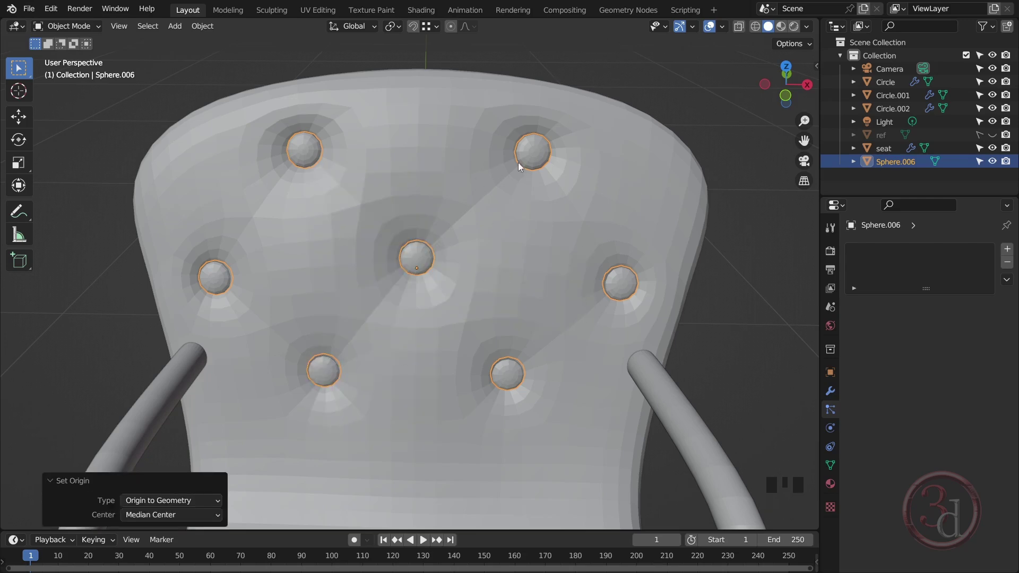
{"action": "middle_click_drag", "start_coordinate": [469, 295], "coordinate": [416, 144], "text": "alt"}
{"action": "scroll", "coordinate": [416, 145], "scroll_direction": "down", "scroll_amount": 3}
Select the seat and turn on viewport display of its hair particle system
{"action": "left_click_drag", "start_coordinate": [630, 136], "coordinate": [662, 181]}
{"action": "middle_click_drag", "start_coordinate": [673, 200], "coordinate": [419, 286], "text": "alt"}
{"action": "left_click", "coordinate": [460, 277]}
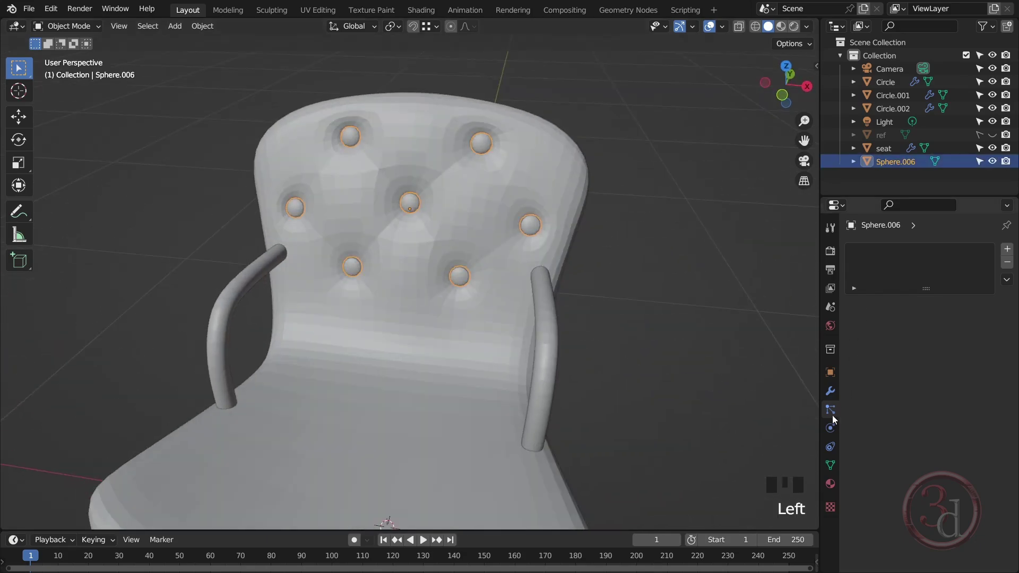
{"action": "left_click", "coordinate": [496, 360]}
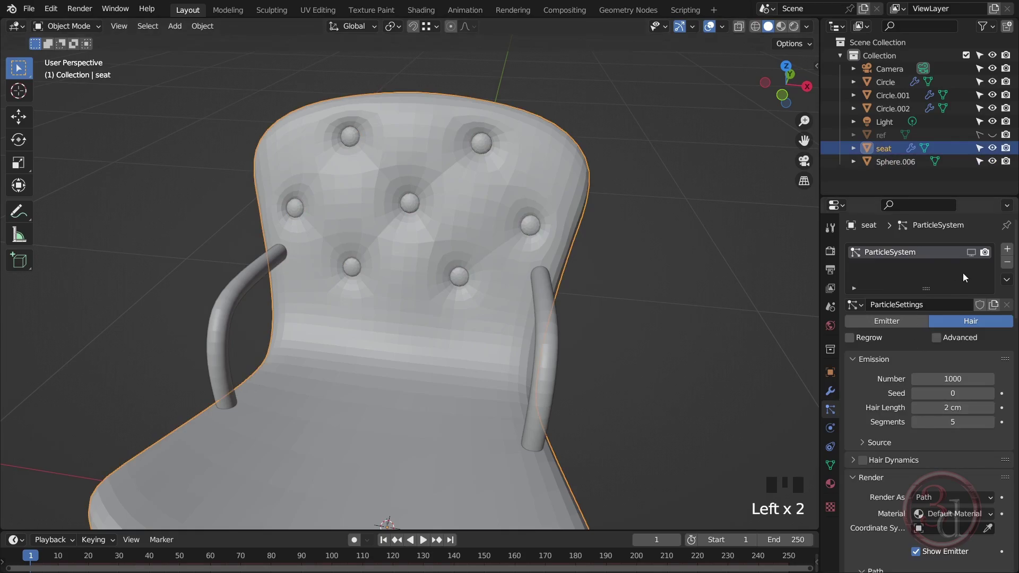
{"action": "left_click", "coordinate": [971, 252]}
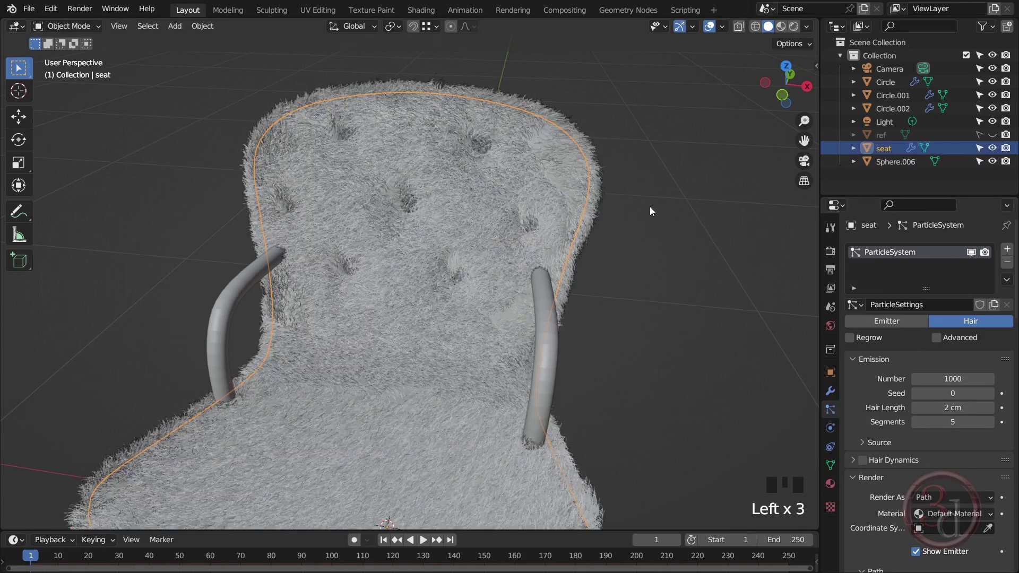
Switch the seat to Particle Edit mode and use the Cut tool on the guide hairs over the backrest's centre button
{"action": "scroll", "coordinate": [434, 184], "scroll_direction": "up", "scroll_amount": 5}
{"action": "scroll", "coordinate": [420, 234], "scroll_direction": "down", "scroll_amount": 2}
{"action": "middle_click_drag", "start_coordinate": [400, 280], "coordinate": [502, 260], "text": "alt"}
{"action": "left_click", "coordinate": [552, 209]}
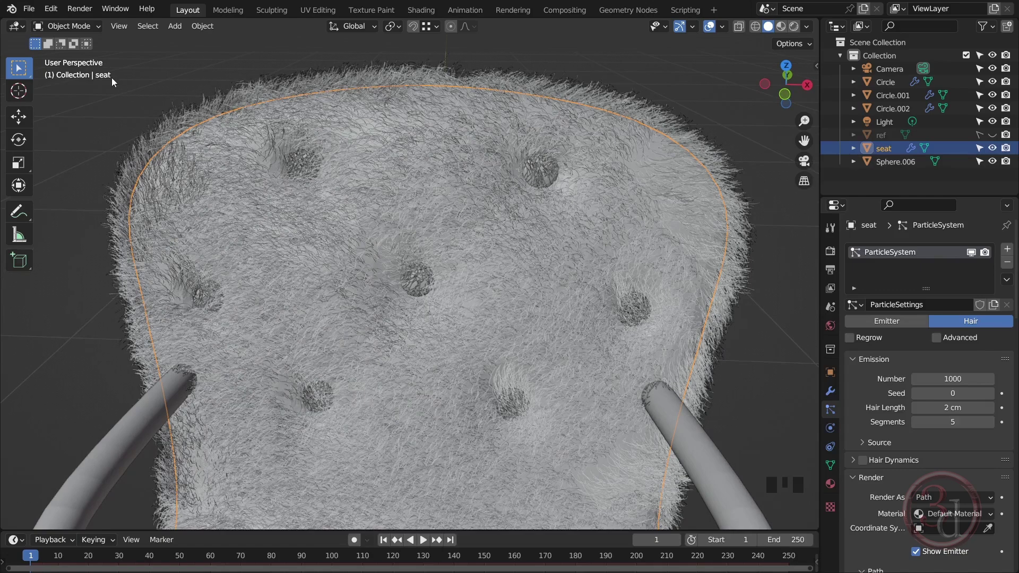
{"action": "left_click", "coordinate": [69, 26]}
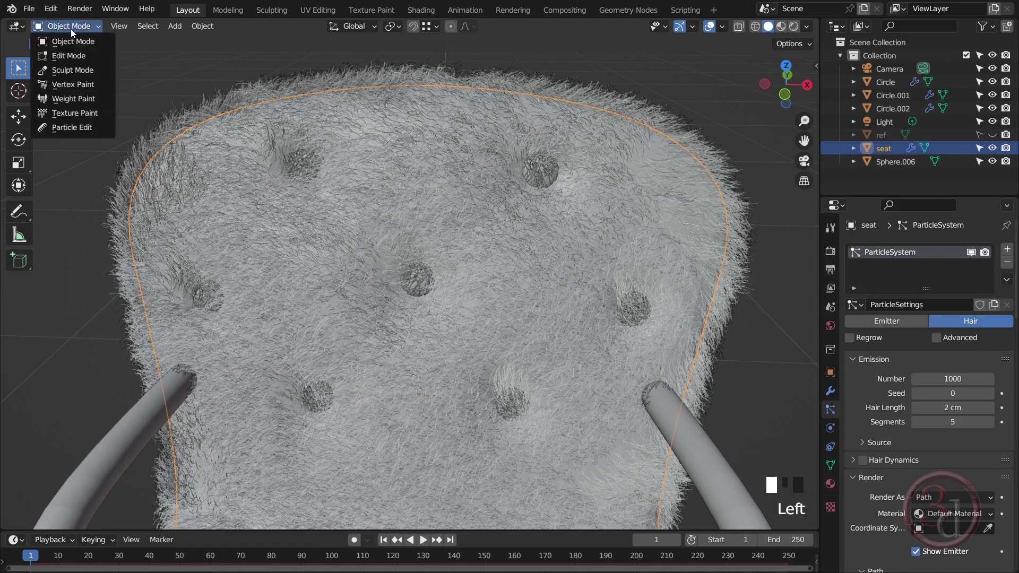
{"action": "left_click", "coordinate": [73, 129]}
{"action": "middle_click_drag", "start_coordinate": [432, 141], "coordinate": [482, 275], "text": "alt"}
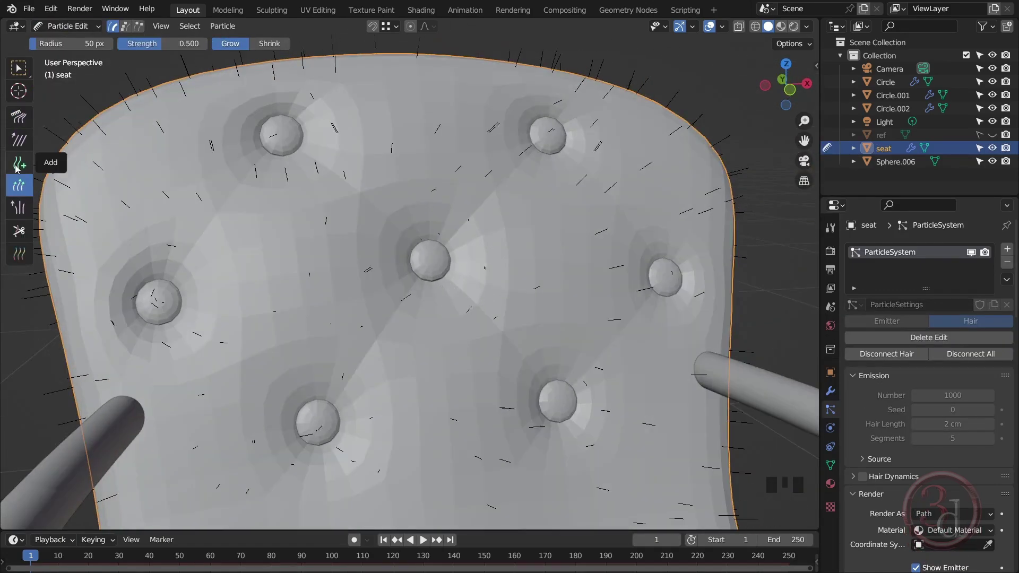
{"action": "left_click", "coordinate": [18, 230]}
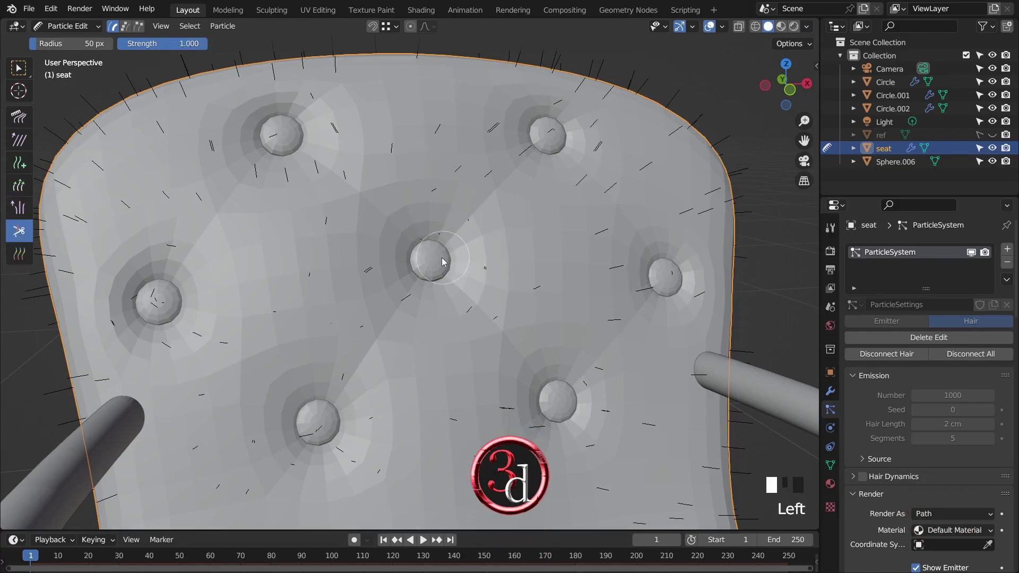
{"action": "mouse_move", "coordinate": [435, 250]}
{"action": "middle_mouse_down"}
{"action": "mouse_move", "coordinate": [425, 265]}
{"action": "mouse_move", "coordinate": [392, 262]}
{"action": "mouse_move", "coordinate": [391, 312]}
{"action": "mouse_move", "coordinate": [432, 275]}
{"action": "middle_mouse_up"}
{"action": "left_click", "coordinate": [425, 265]}
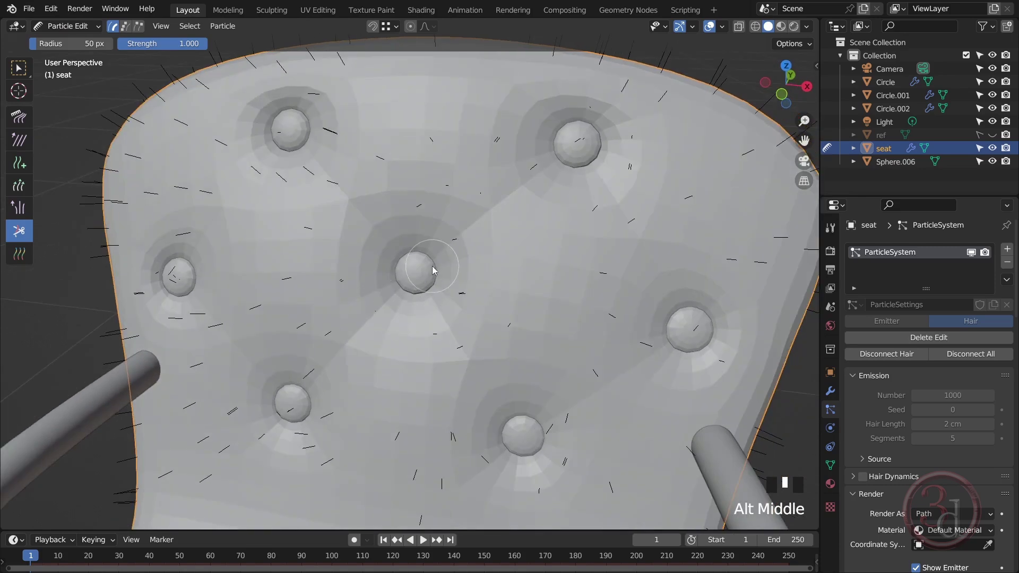
{"action": "left_click", "coordinate": [412, 289]}
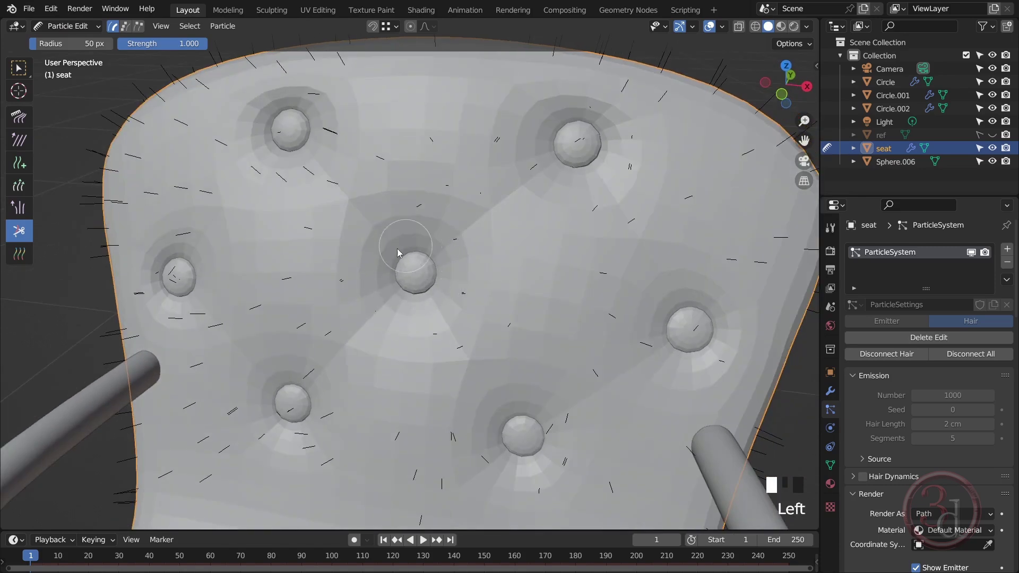
Cut away the guide hairs covering the remaining upper, outer and lower buttons on the backrest
{"action": "left_click", "coordinate": [579, 162]}
{"action": "left_click", "coordinate": [686, 342]}
{"action": "left_click", "coordinate": [294, 123]}
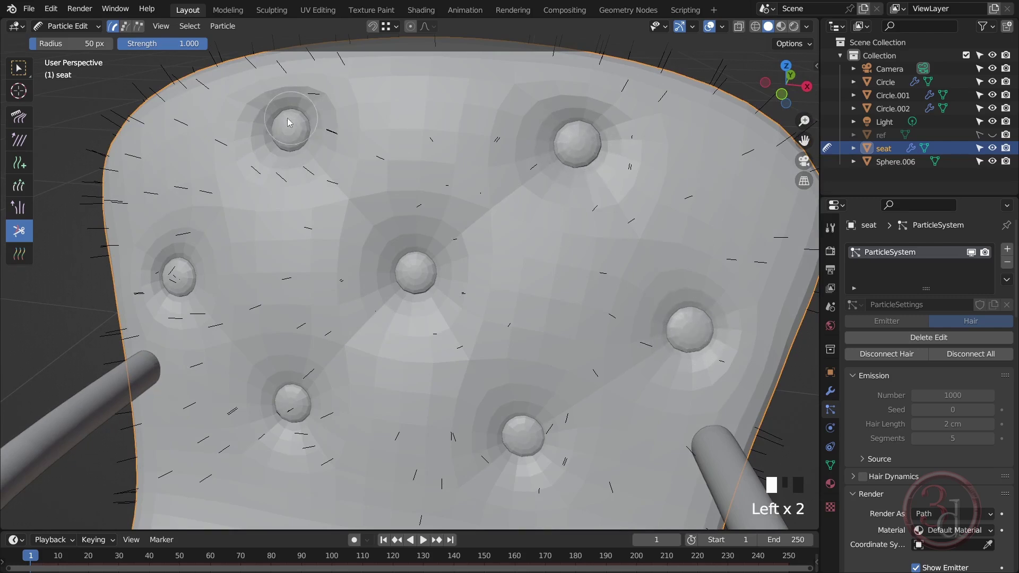
{"action": "left_click", "coordinate": [178, 269]}
{"action": "left_click", "coordinate": [518, 441]}
{"action": "left_click", "coordinate": [669, 335]}
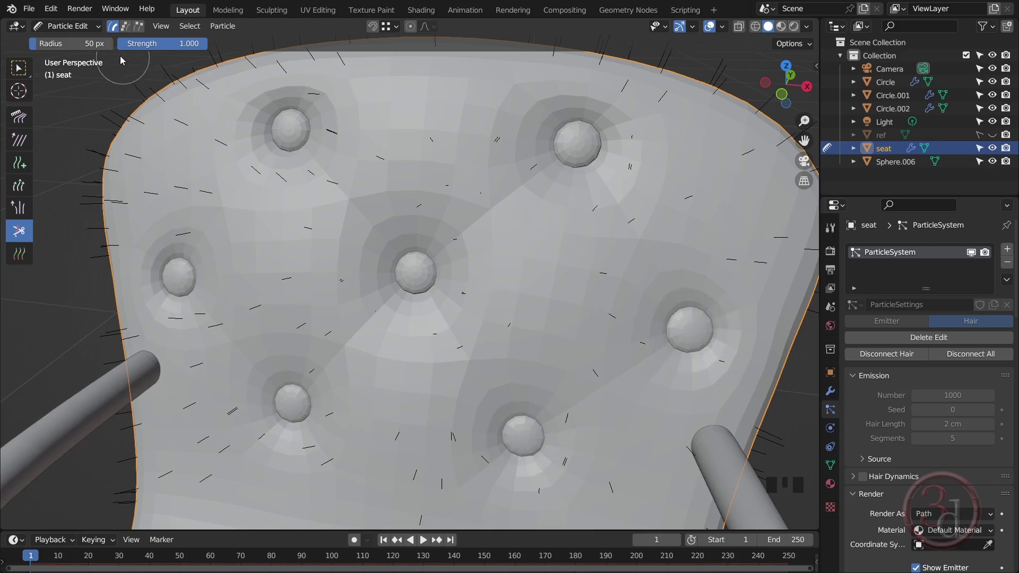
Return the seat to Object Mode and preview the trimmed fur in rendered shading before restoring solid shading
{"action": "left_click", "coordinate": [67, 26]}
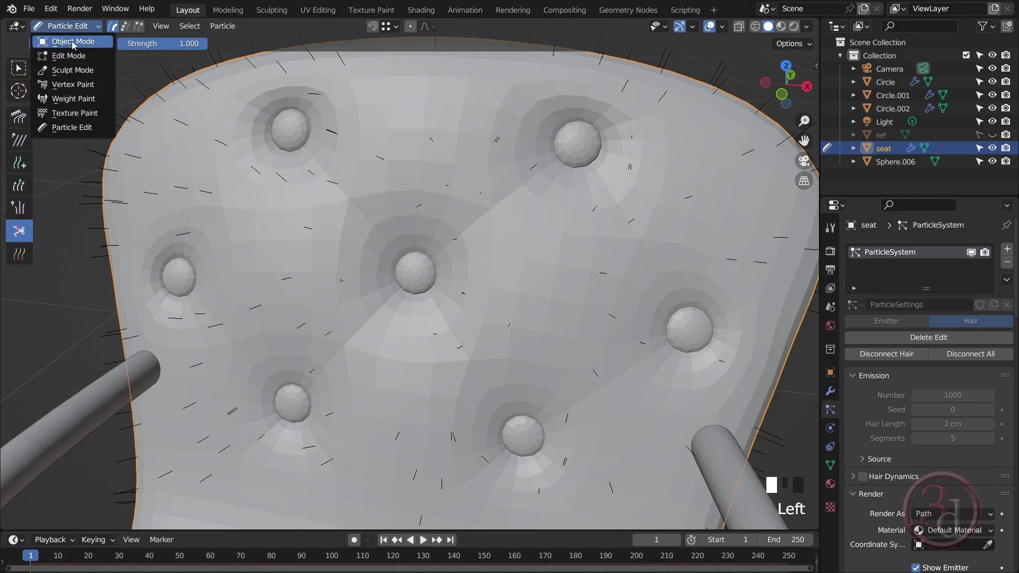
{"action": "key", "text": "Return"}
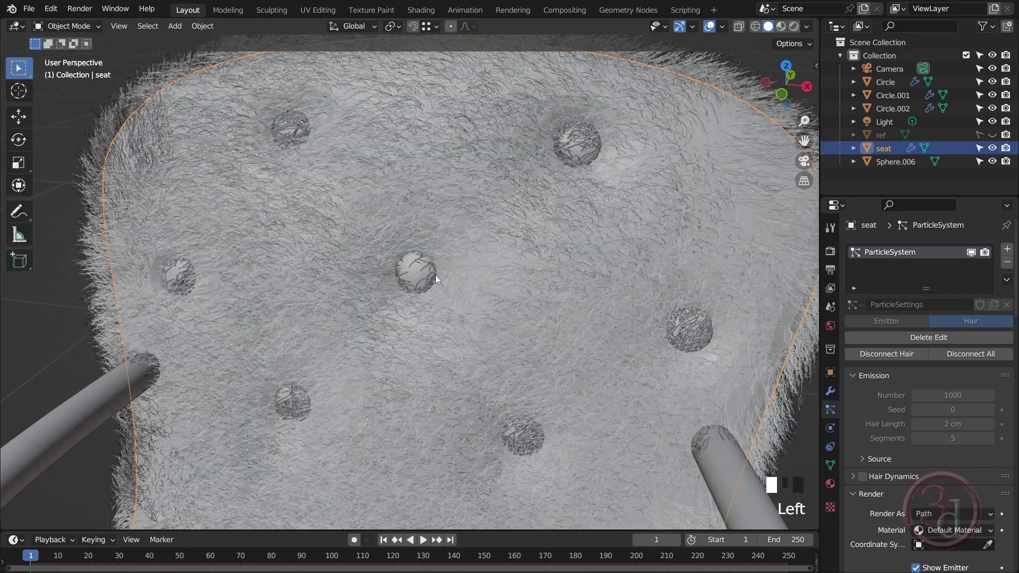
{"action": "left_click", "coordinate": [793, 27]}
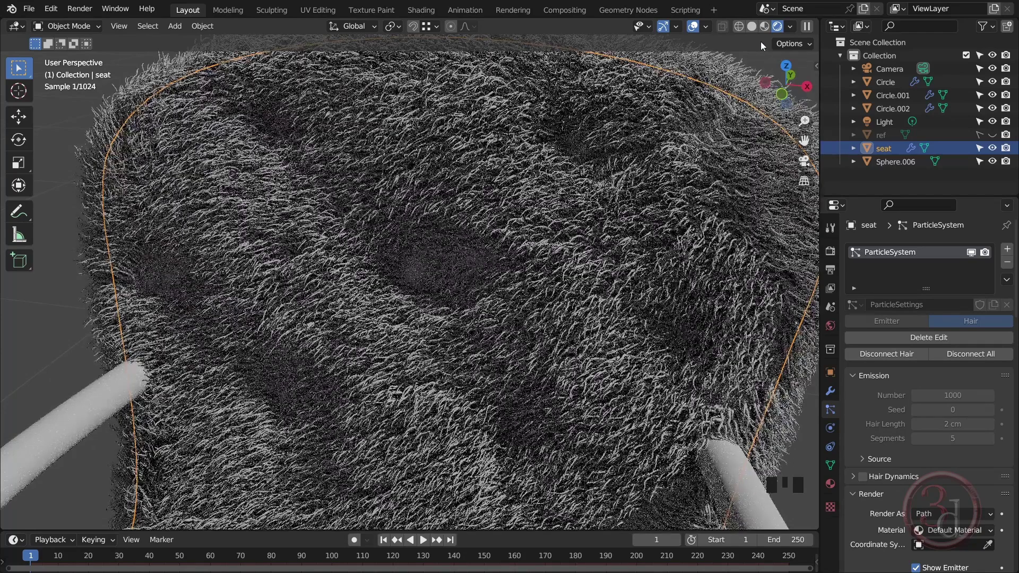
{"action": "left_click", "coordinate": [751, 28]}
Select the backrest buttons, move them about -1.12 cm along the global Y axis, and deselect them
{"action": "left_click", "coordinate": [584, 152]}
{"action": "left_click", "coordinate": [287, 131]}
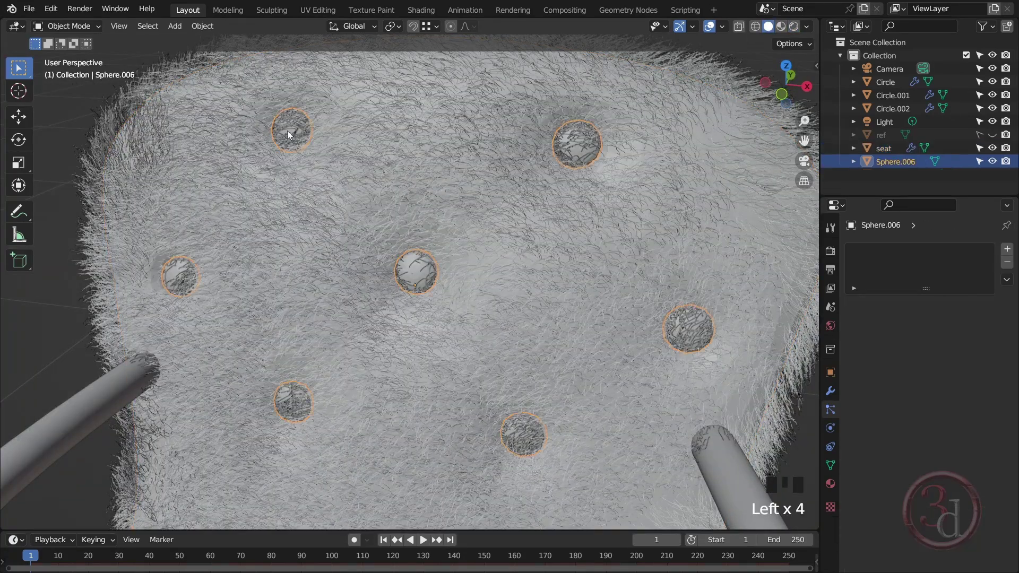
{"action": "middle_click_drag", "start_coordinate": [422, 327], "coordinate": [354, 350], "text": "alt"}
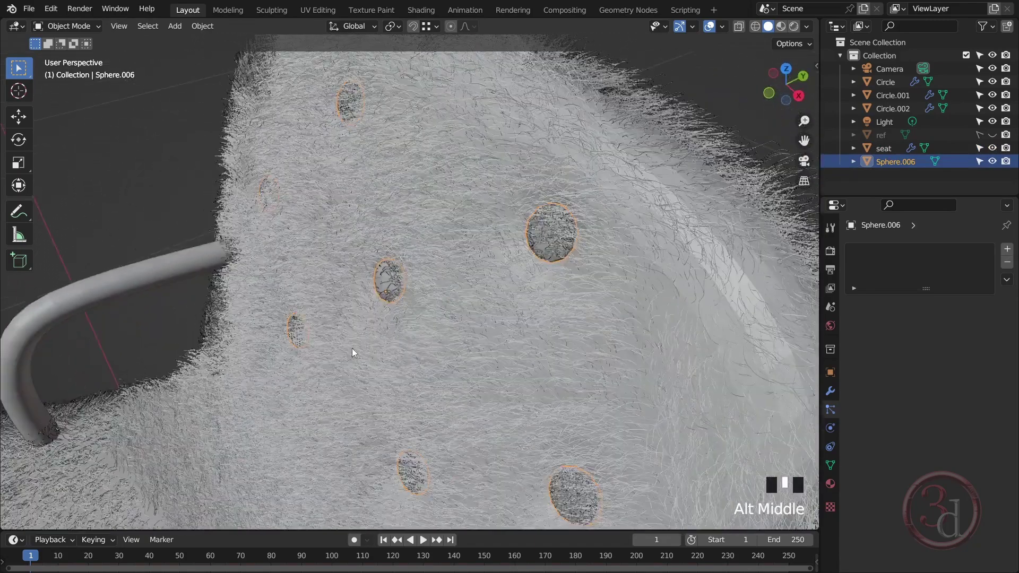
{"action": "key", "text": "g"}
{"action": "key", "text": "y"}
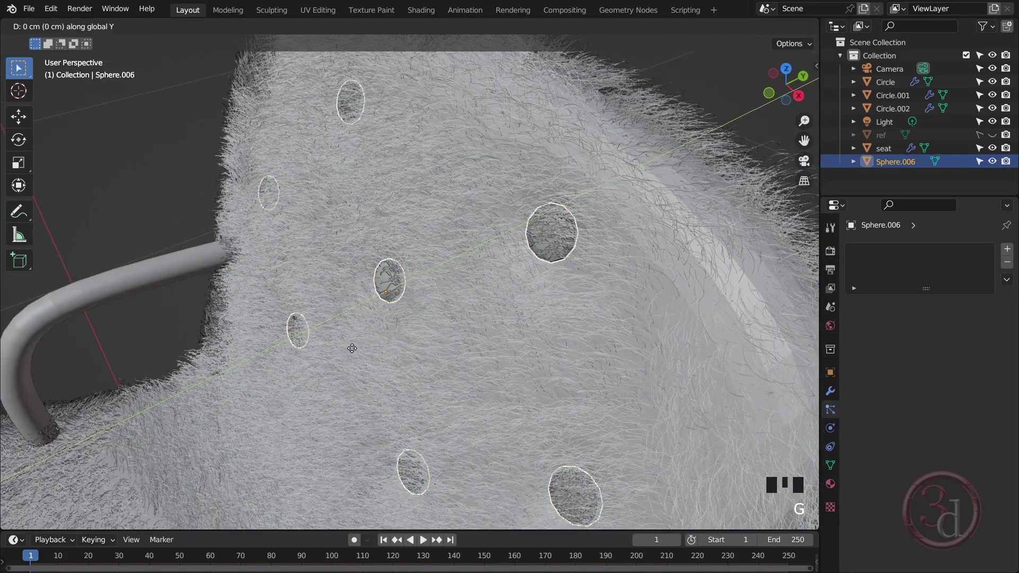
{"action": "left_click", "coordinate": [351, 350]}
{"action": "scroll", "coordinate": [351, 350], "scroll_direction": "down", "scroll_amount": 2}
{"action": "middle_click_drag", "start_coordinate": [350, 350], "coordinate": [616, 317], "text": "alt"}
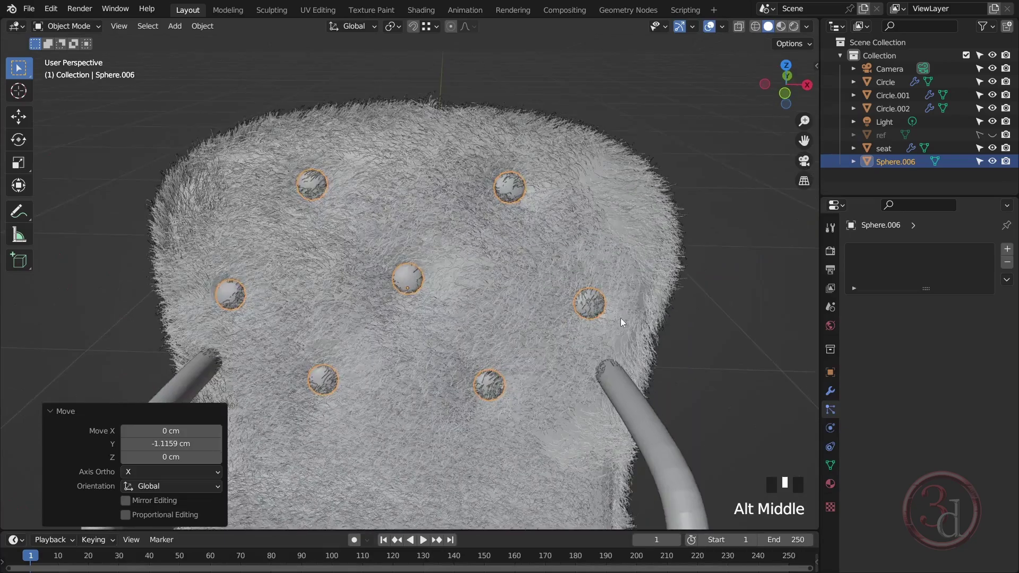
{"action": "left_click", "coordinate": [693, 327]}
Preview the repositioned buttons against the fur in rendered shading, then return to solid shading
{"action": "middle_click_drag", "start_coordinate": [694, 327], "coordinate": [535, 283], "text": "alt"}
{"action": "left_click", "coordinate": [793, 26]}
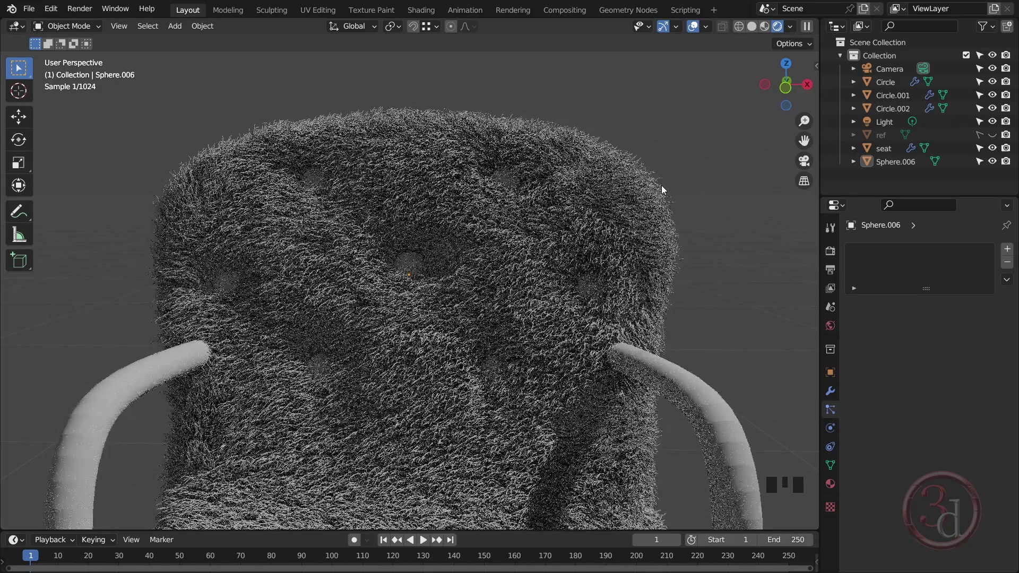
{"action": "middle_click_drag", "start_coordinate": [537, 284], "coordinate": [678, 268], "text": "alt"}
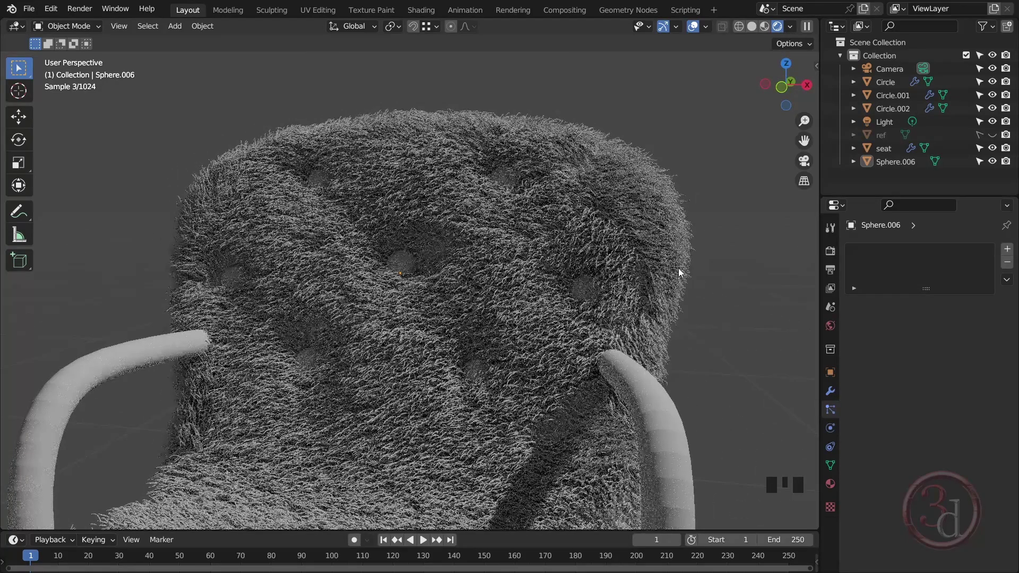
{"action": "left_click", "coordinate": [752, 26]}
Scale all backrest buttons in Edit Mode to about 0.69, each about its own centre using the Individual Origins pivot
{"action": "left_click", "coordinate": [405, 263]}
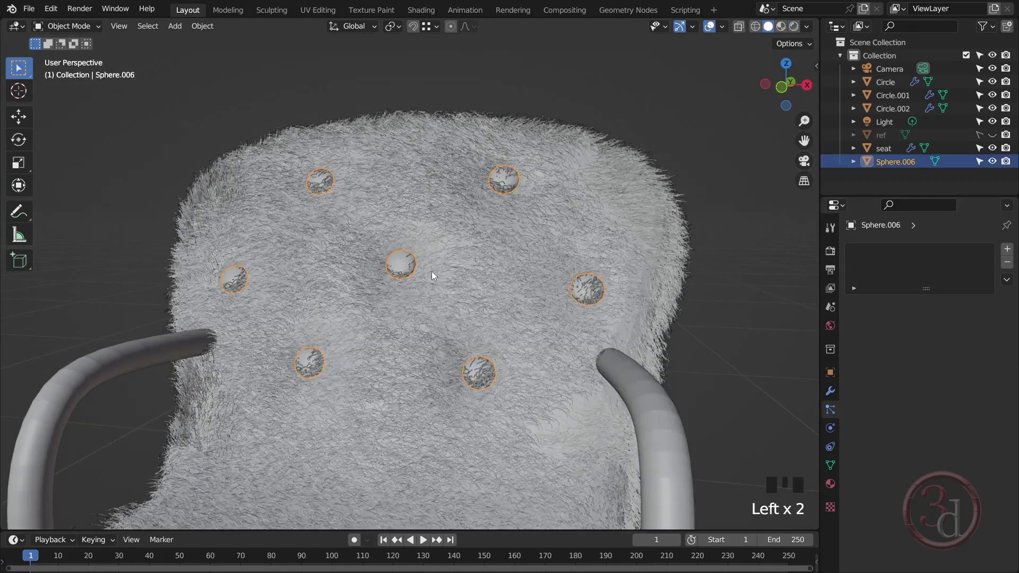
{"action": "key", "text": "Tab"}
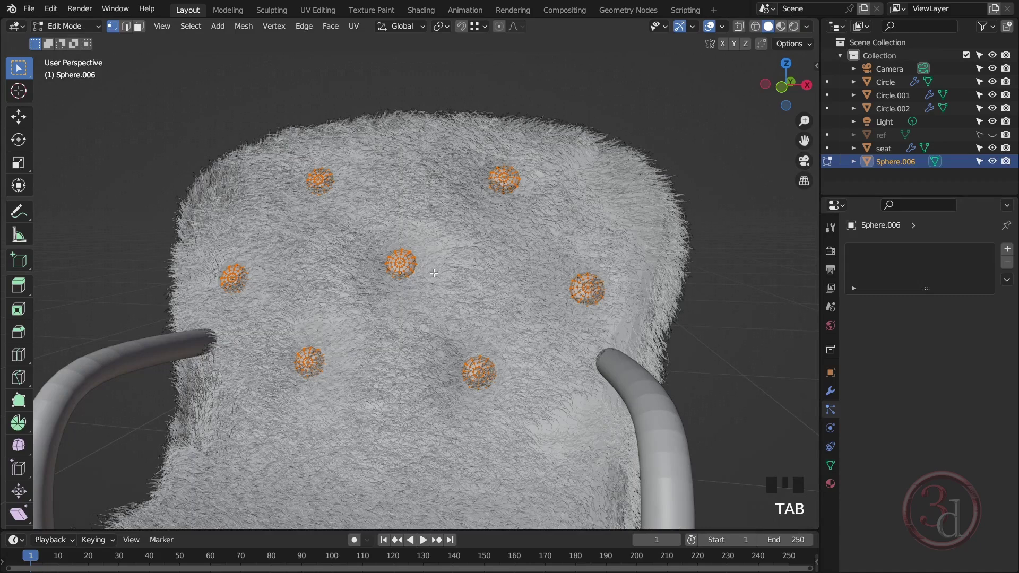
{"action": "left_click", "coordinate": [449, 25]}
{"action": "left_click", "coordinate": [483, 66]}
{"action": "key", "text": "s"}
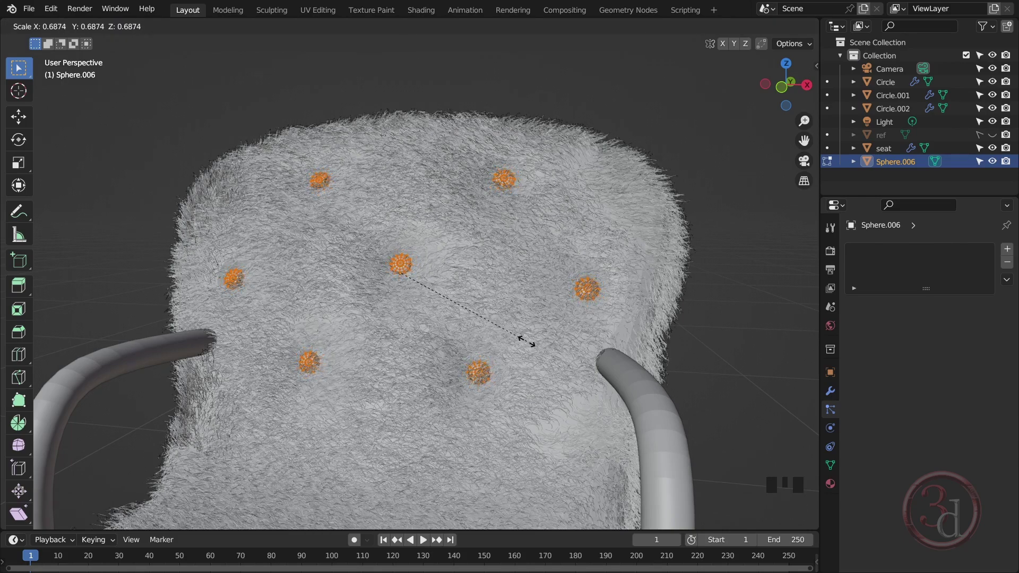
{"action": "left_click", "coordinate": [522, 338]}
{"action": "key", "text": "Tab"}
Set the transform pivot point back to Median Point and deselect the buttons
{"action": "left_click", "coordinate": [398, 26]}
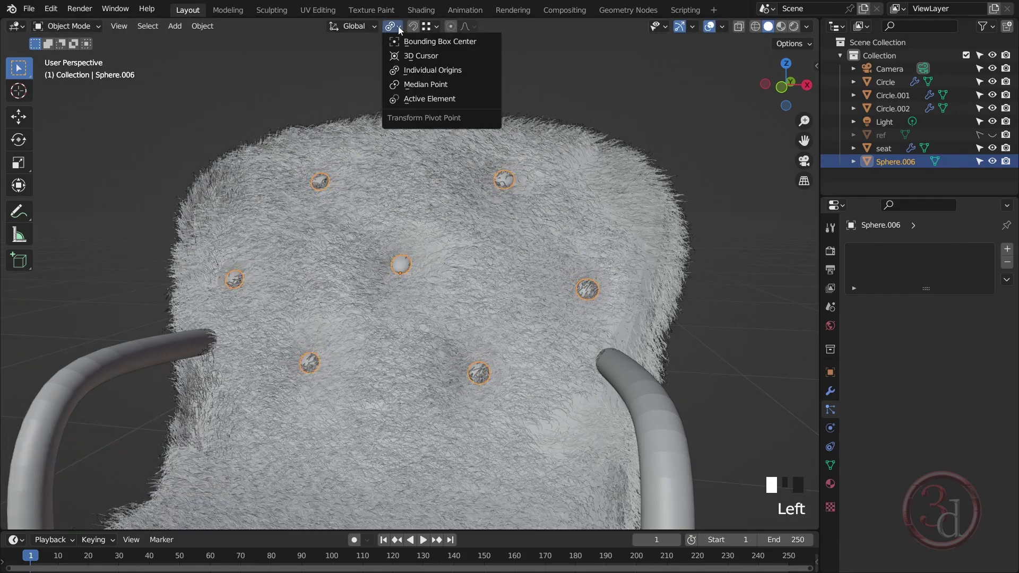
{"action": "left_click", "coordinate": [422, 83]}
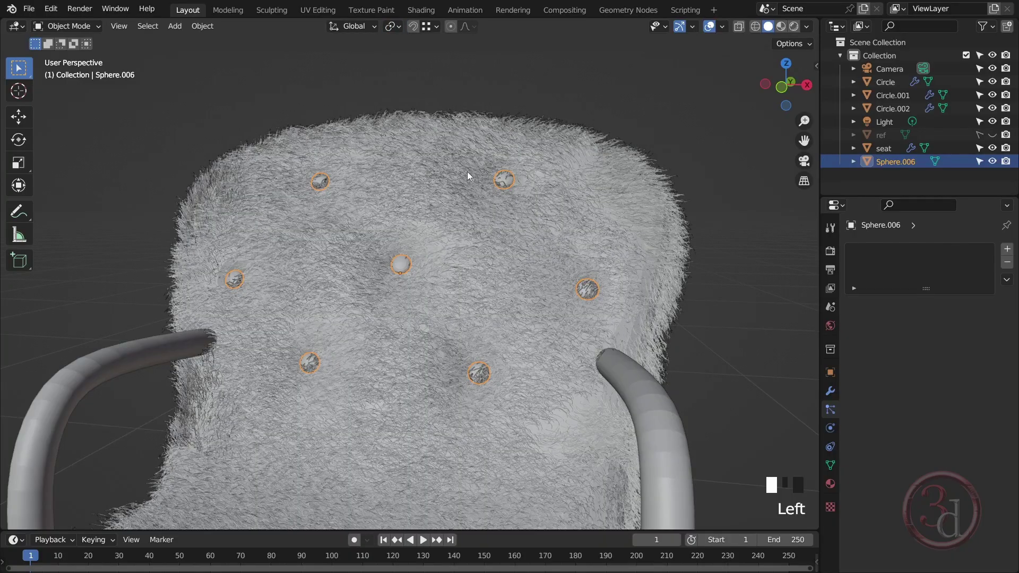
{"action": "middle_click_drag", "start_coordinate": [438, 254], "coordinate": [515, 165], "text": "alt"}
{"action": "left_click", "coordinate": [554, 92]}
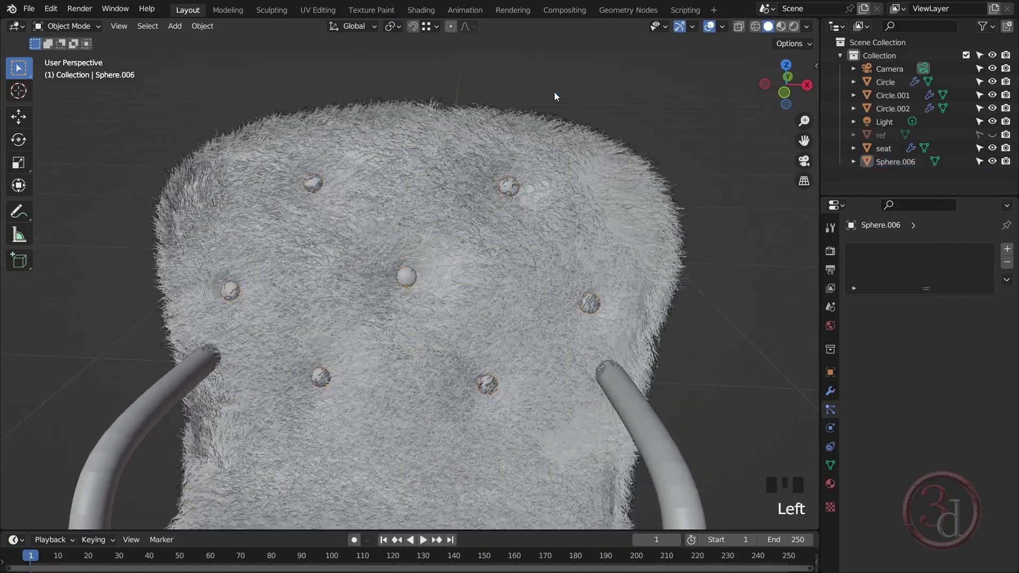
Select the seat and create a new Principled BSDF material for it
{"action": "middle_click_drag", "start_coordinate": [411, 228], "coordinate": [575, 135], "text": "alt"}
{"action": "left_click", "coordinate": [576, 135]}
{"action": "scroll", "coordinate": [482, 218], "scroll_direction": "down", "scroll_amount": 4}
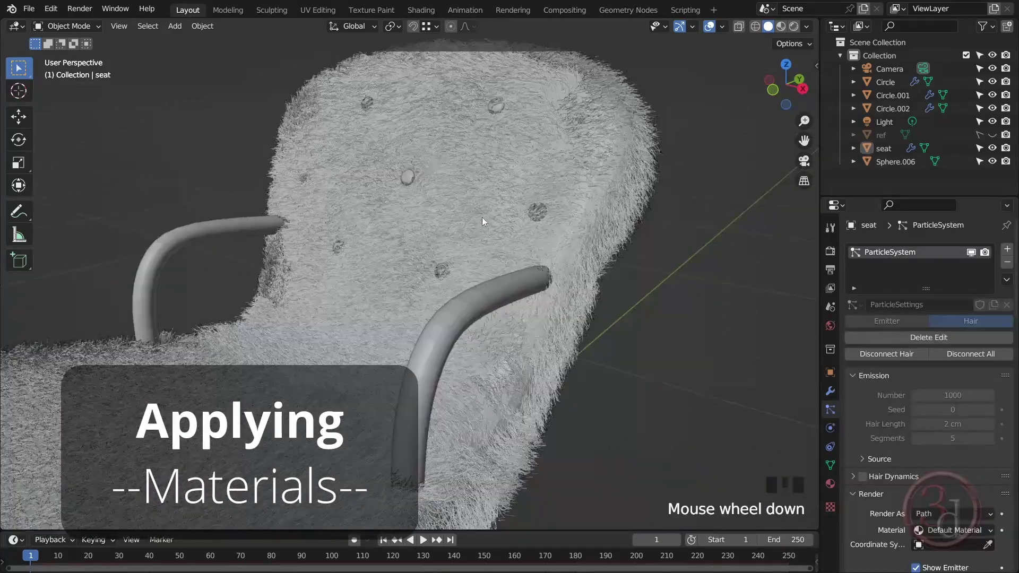
{"action": "middle_click", "coordinate": [472, 311], "text": "alt"}
{"action": "middle_click_drag", "start_coordinate": [526, 346], "coordinate": [546, 405]}
{"action": "left_click", "coordinate": [549, 194]}
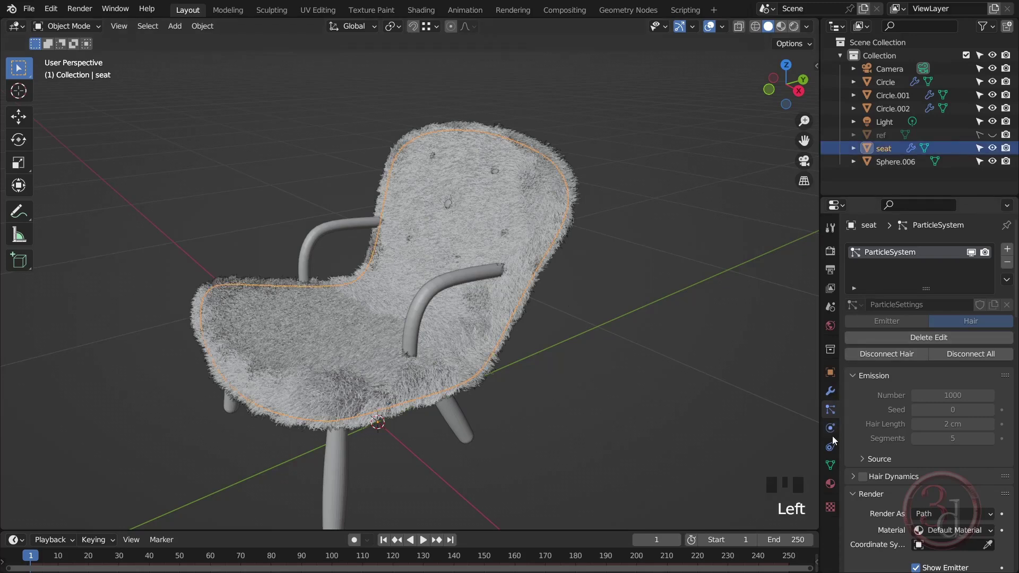
{"action": "left_click", "coordinate": [830, 484]}
{"action": "left_click", "coordinate": [929, 306]}
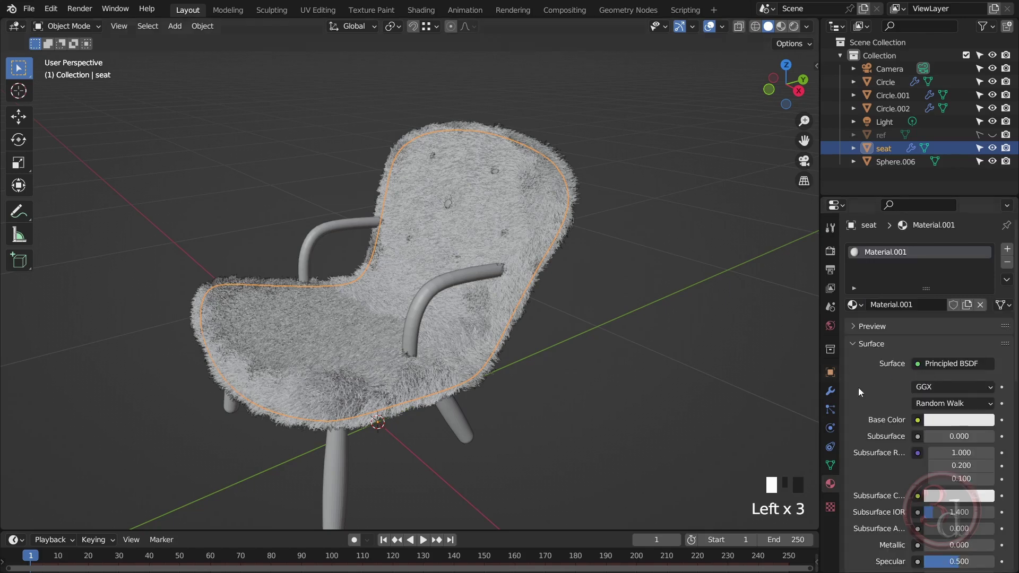
Give the seat material a pale beige base colour and switch the viewport to rendered shading
{"action": "left_click", "coordinate": [962, 421]}
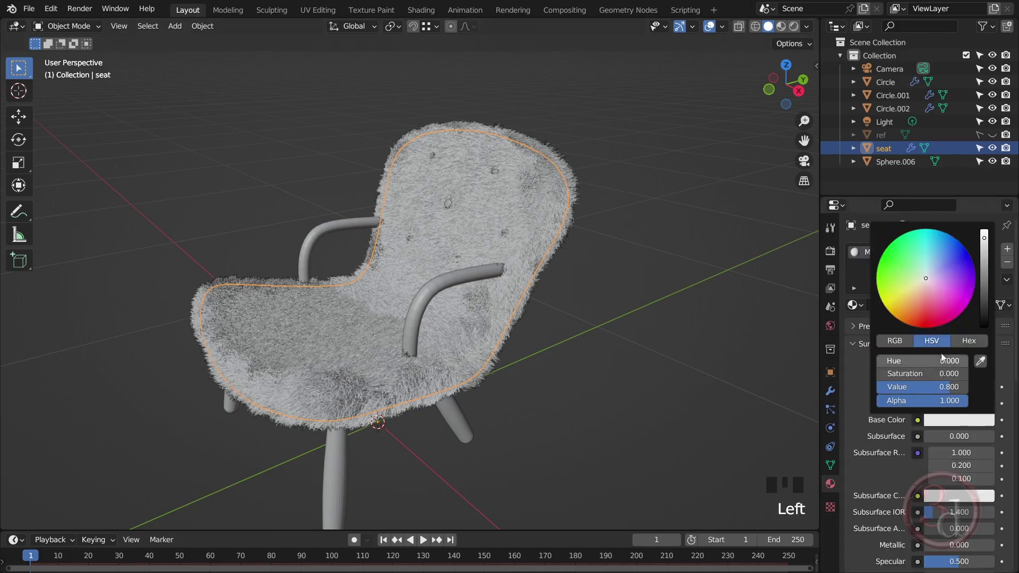
{"action": "left_click_drag", "start_coordinate": [924, 279], "coordinate": [923, 284]}
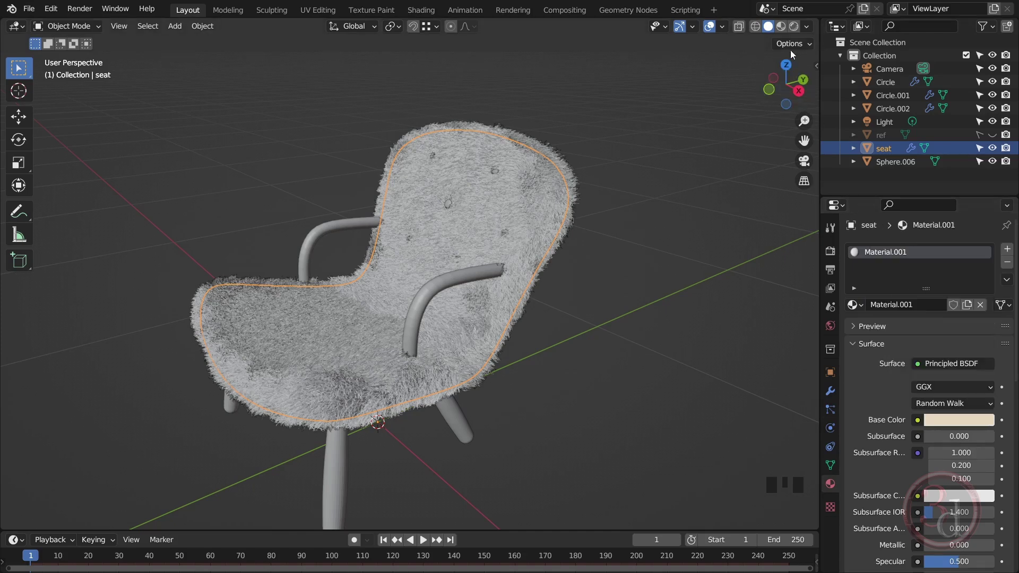
{"action": "left_click", "coordinate": [781, 26]}
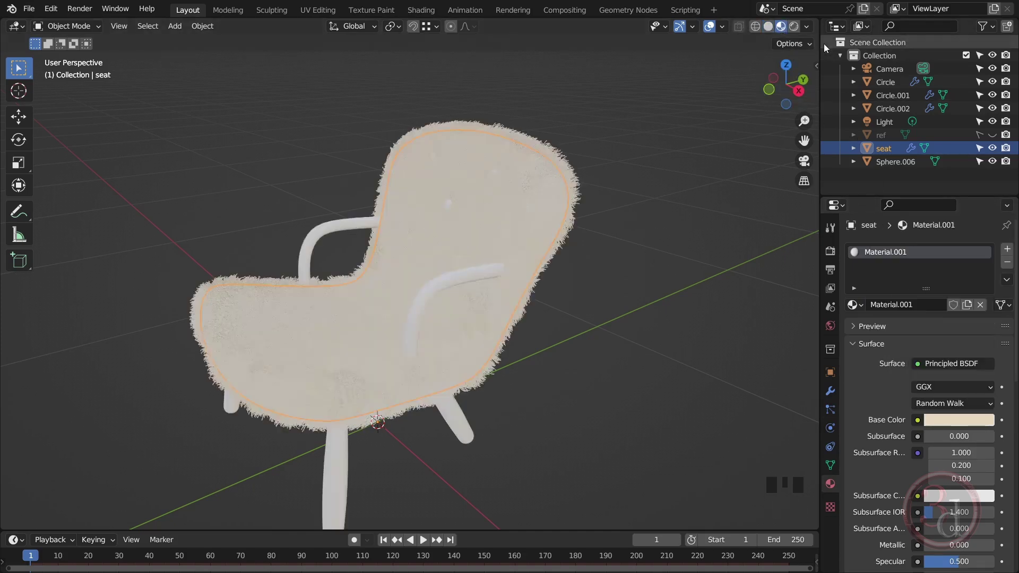
{"action": "left_click", "coordinate": [794, 26]}
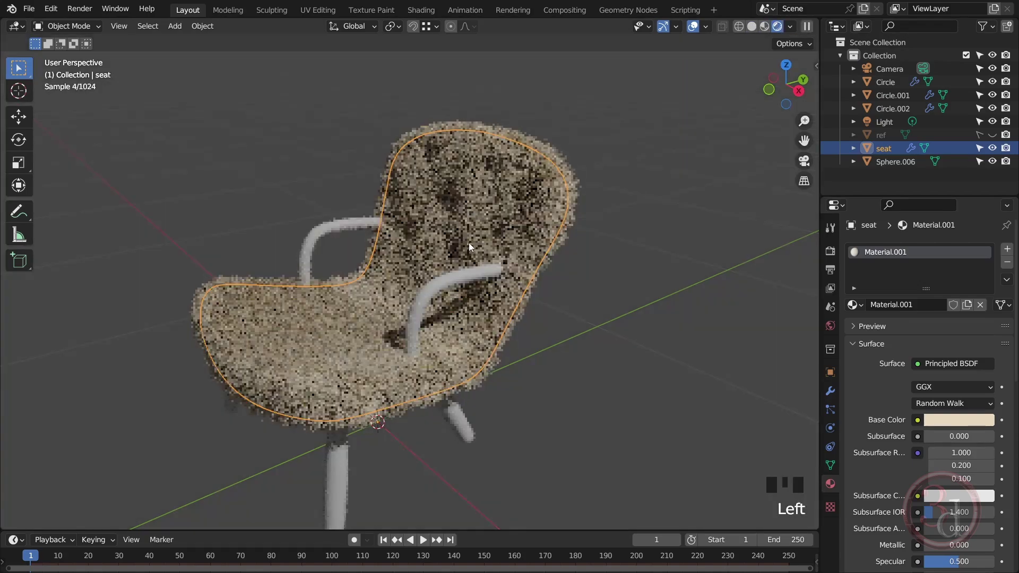
Refine the seat's base colour to a lighter cream, about hue 0.112, saturation 0.253 and value 0.800
{"action": "scroll", "coordinate": [472, 242], "scroll_direction": "up", "scroll_amount": 1}
{"action": "left_click", "coordinate": [965, 420]}
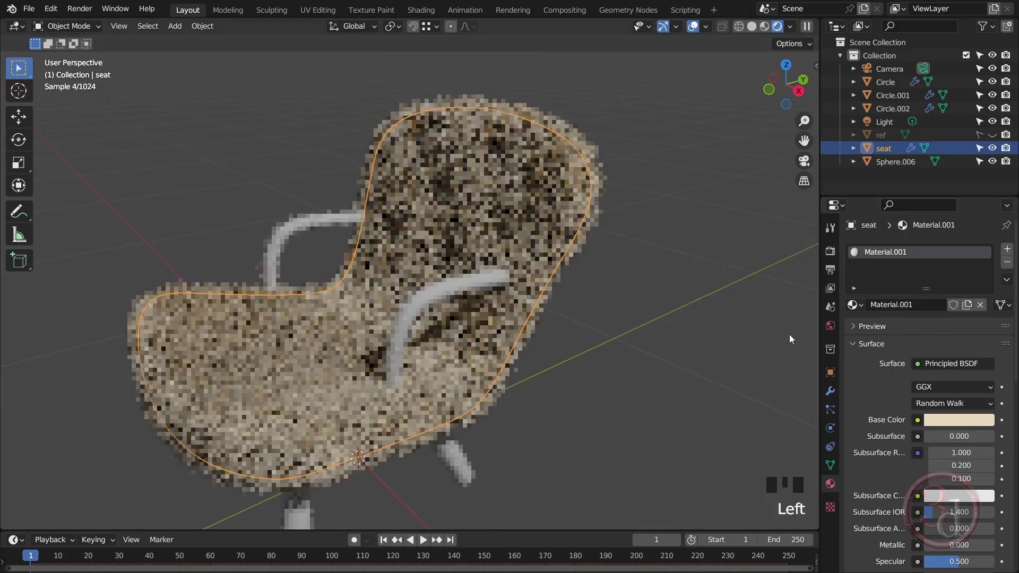
{"action": "left_click", "coordinate": [950, 420]}
{"action": "mouse_move", "coordinate": [922, 285]}
{"action": "left_mouse_down"}
{"action": "mouse_move", "coordinate": [927, 297]}
{"action": "mouse_move", "coordinate": [920, 285]}
{"action": "left_mouse_up"}
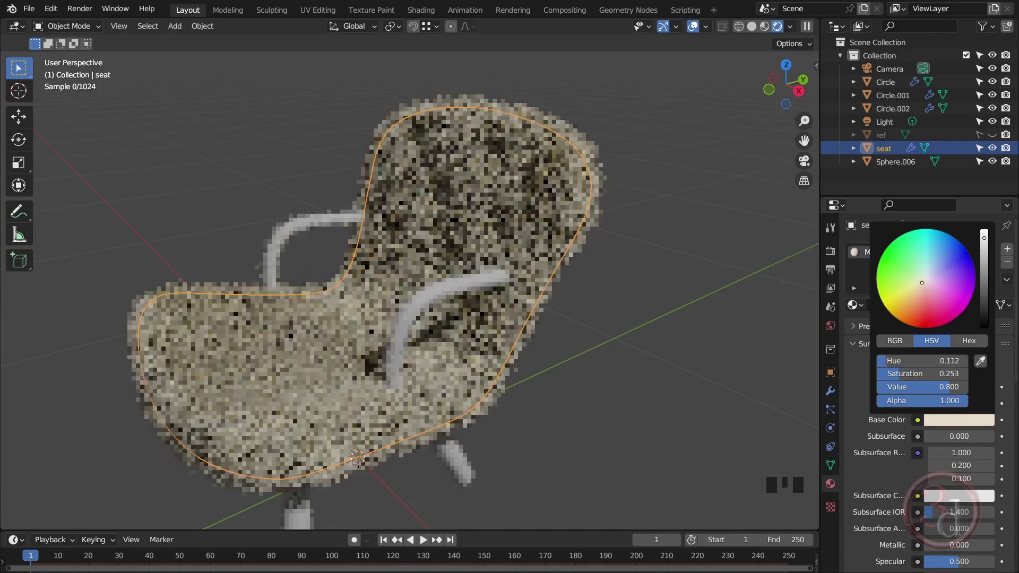
{"action": "middle_click", "coordinate": [682, 334], "text": "alt"}
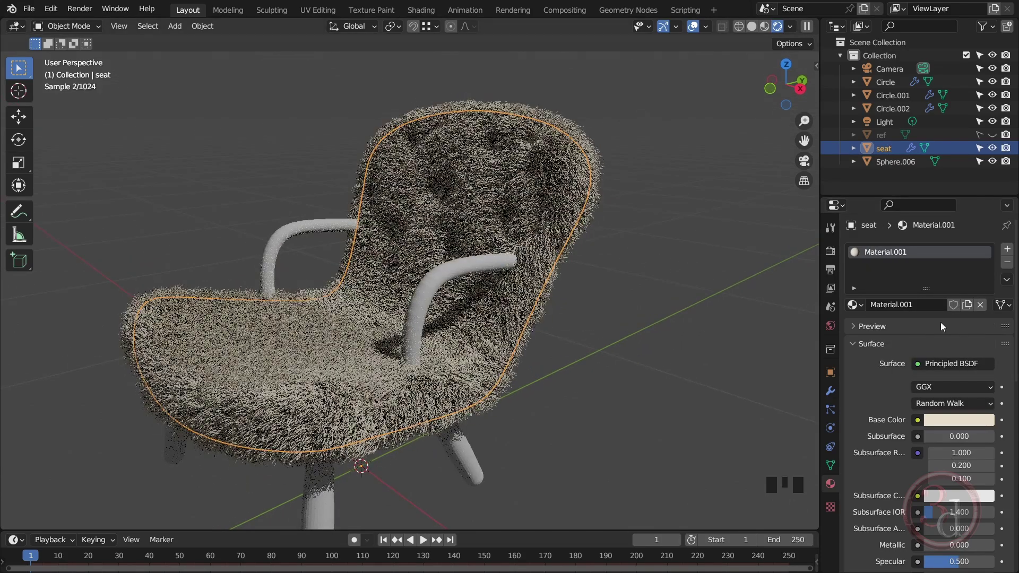
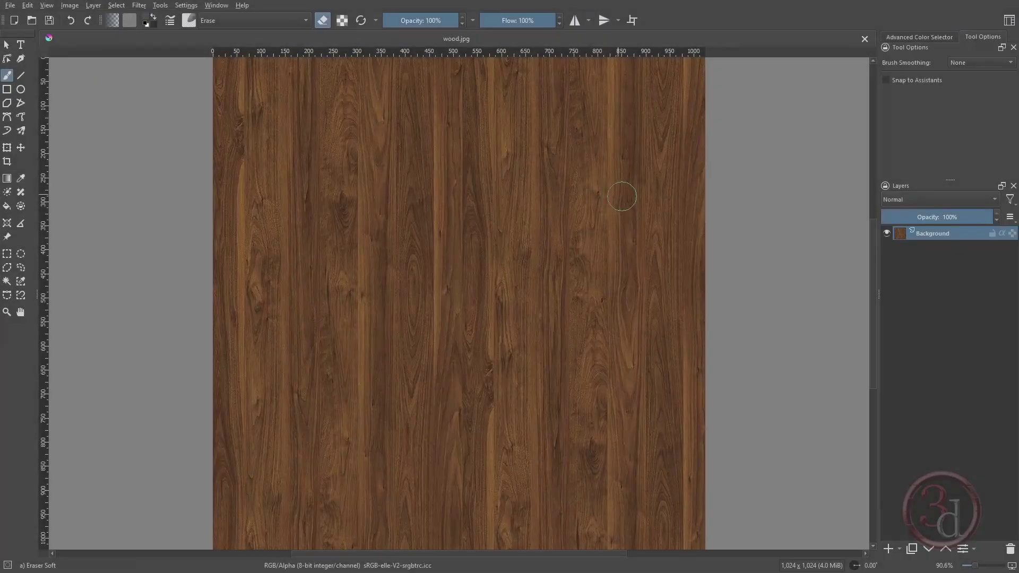
In Krita, darken wood.jpg with a Color Adjustment curve point at input 89, output 56, and save it as JPEG at 100% quality
{"action": "scroll", "coordinate": [493, 251], "scroll_direction": "down", "scroll_amount": 2, "text": "ctrl"}
{"action": "scroll", "coordinate": [509, 284], "scroll_direction": "up", "scroll_amount": 1, "text": "ctrl"}
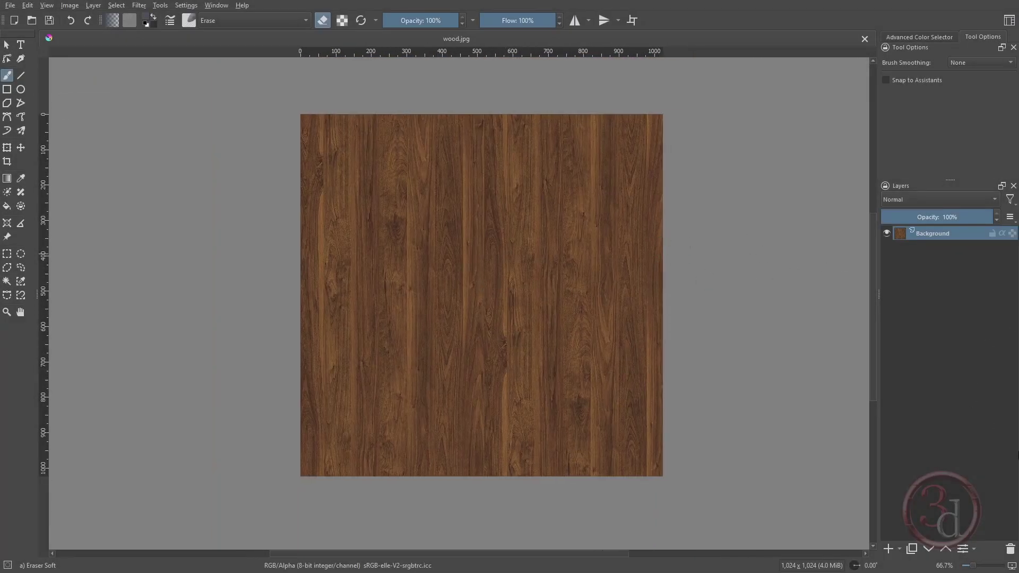
{"action": "mouse_move", "coordinate": [1008, 241]}
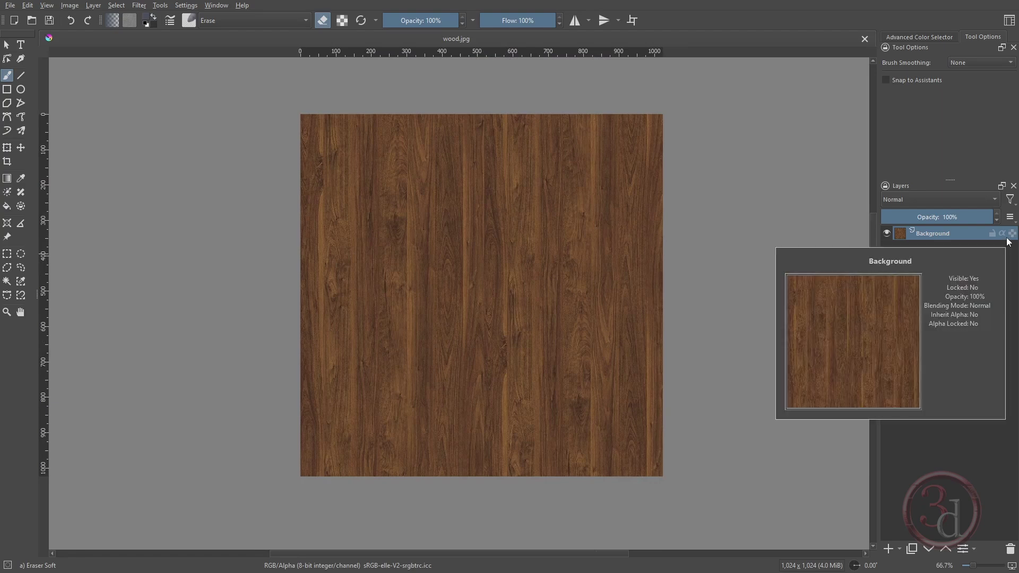
{"action": "key", "text": "ctrl+m"}
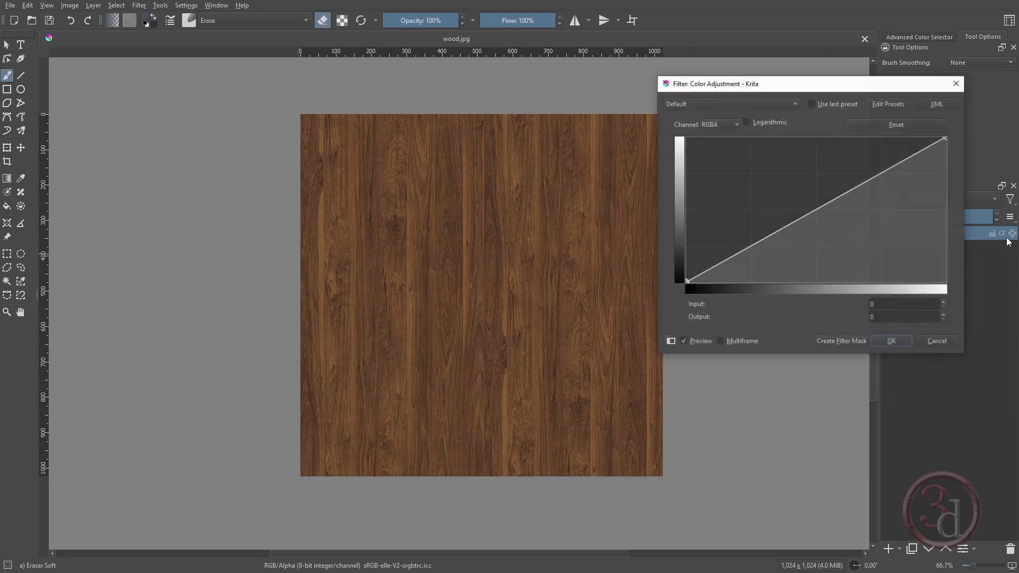
{"action": "left_click", "coordinate": [771, 244]}
{"action": "left_click", "coordinate": [851, 203]}
{"action": "left_click_drag", "start_coordinate": [777, 246], "coordinate": [778, 250]}
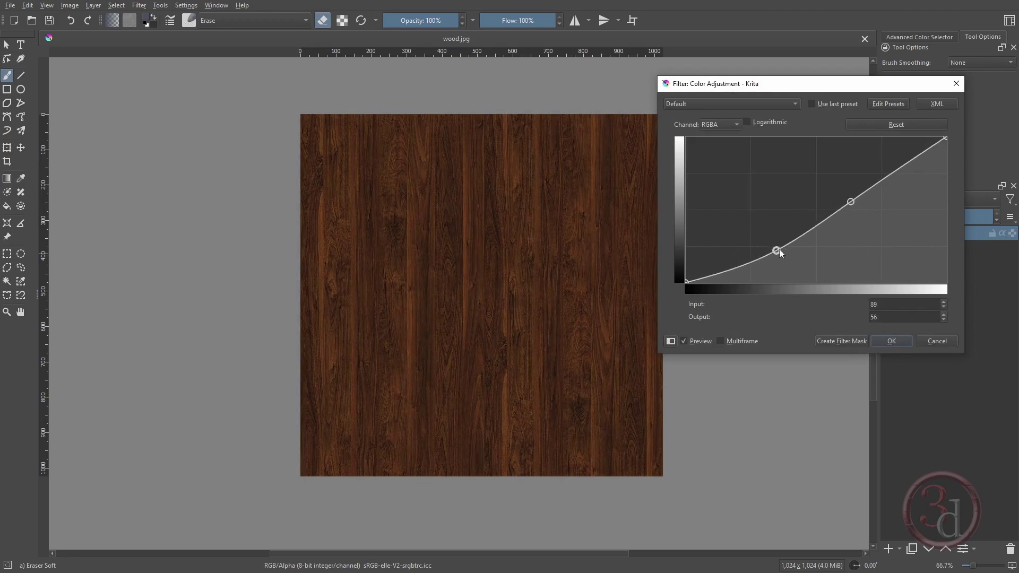
{"action": "left_click", "coordinate": [850, 200]}
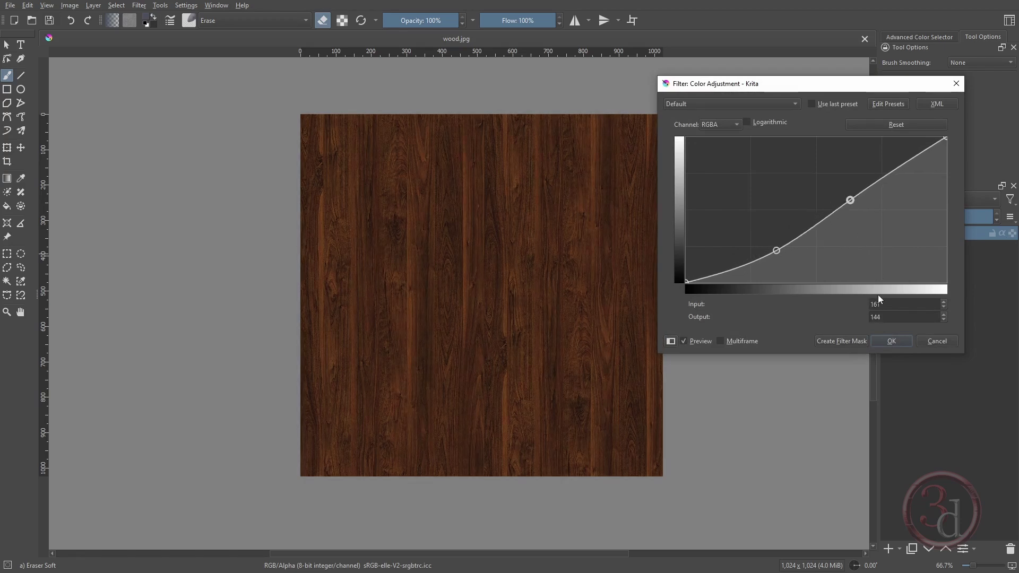
{"action": "left_click", "coordinate": [890, 339]}
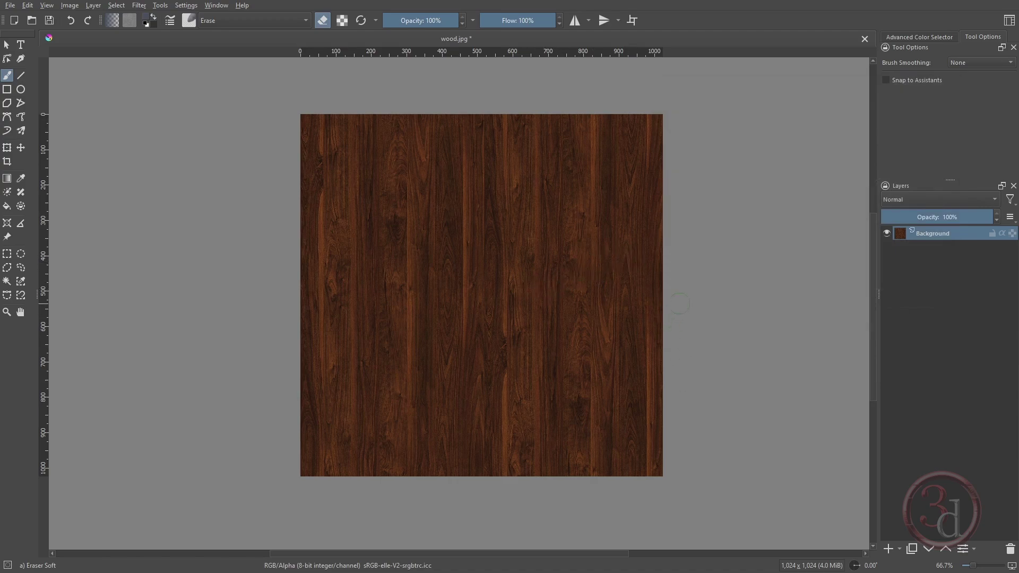
{"action": "key", "text": "ctrl+s"}
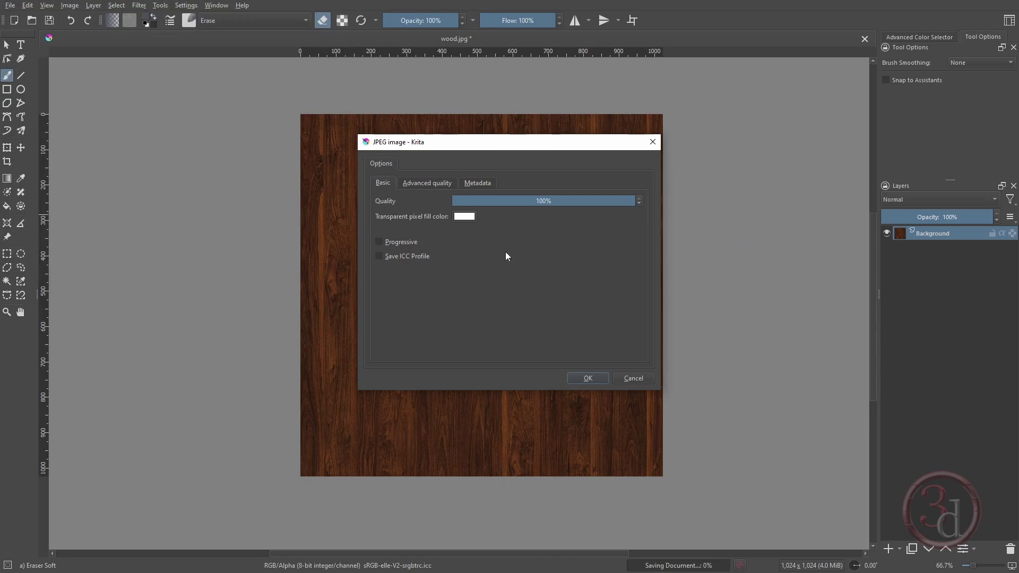
{"action": "left_click", "coordinate": [588, 378]}
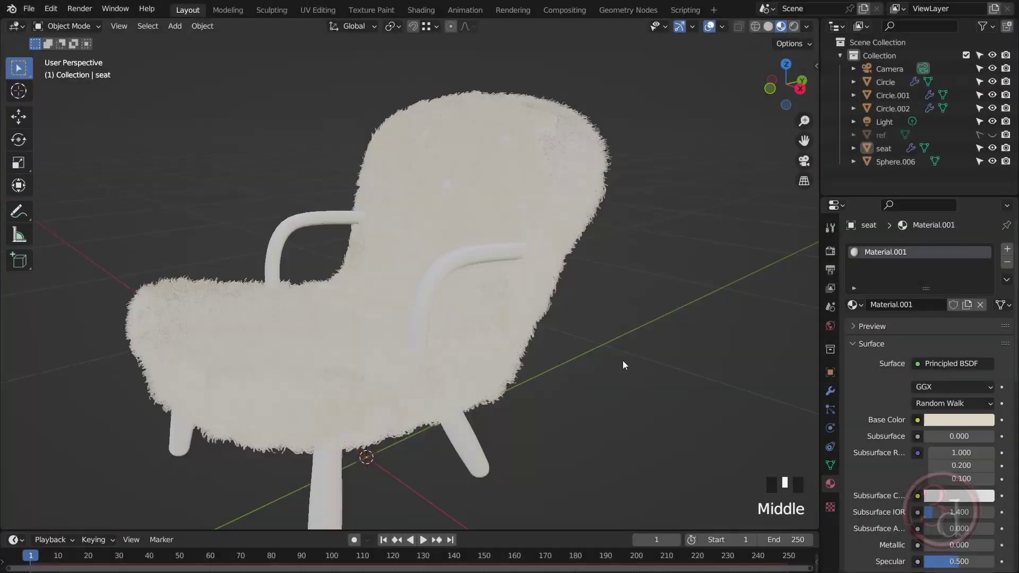
Back in Blender, open the Shading workspace and select the armrests
{"action": "middle_click_drag", "start_coordinate": [623, 361], "coordinate": [616, 359]}
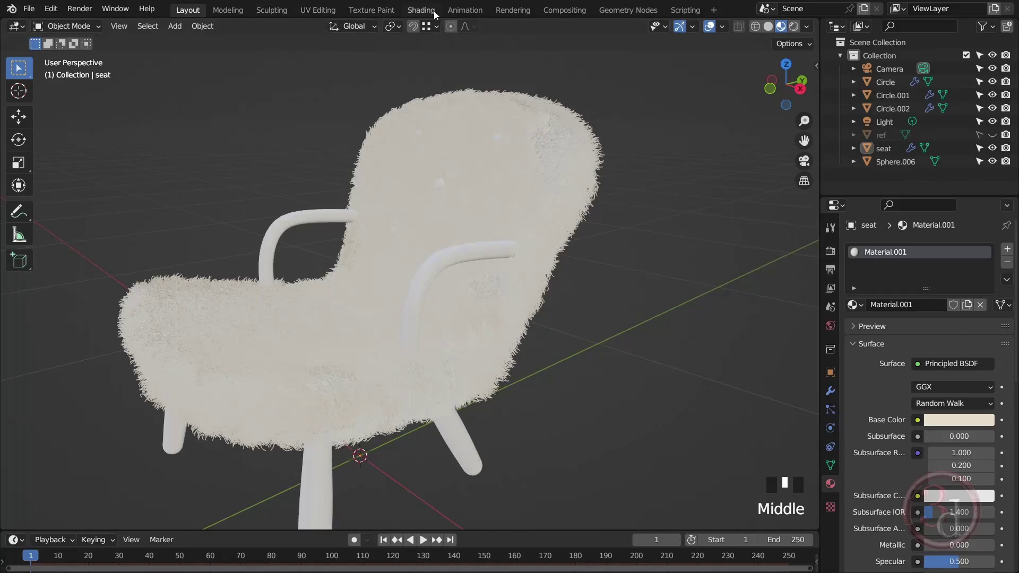
{"action": "left_click", "coordinate": [417, 14]}
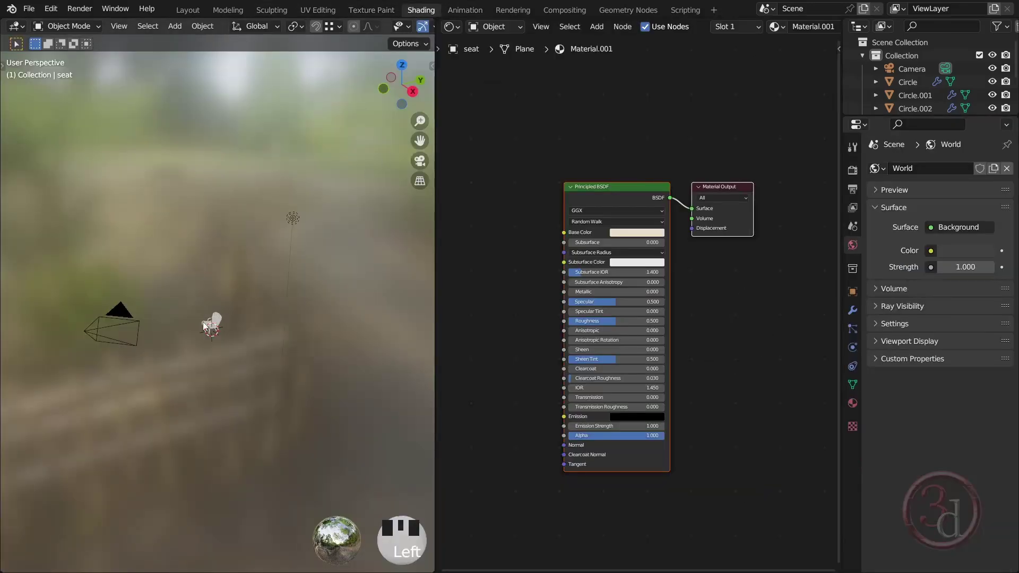
{"action": "scroll", "coordinate": [215, 331], "scroll_direction": "up", "scroll_amount": 17}
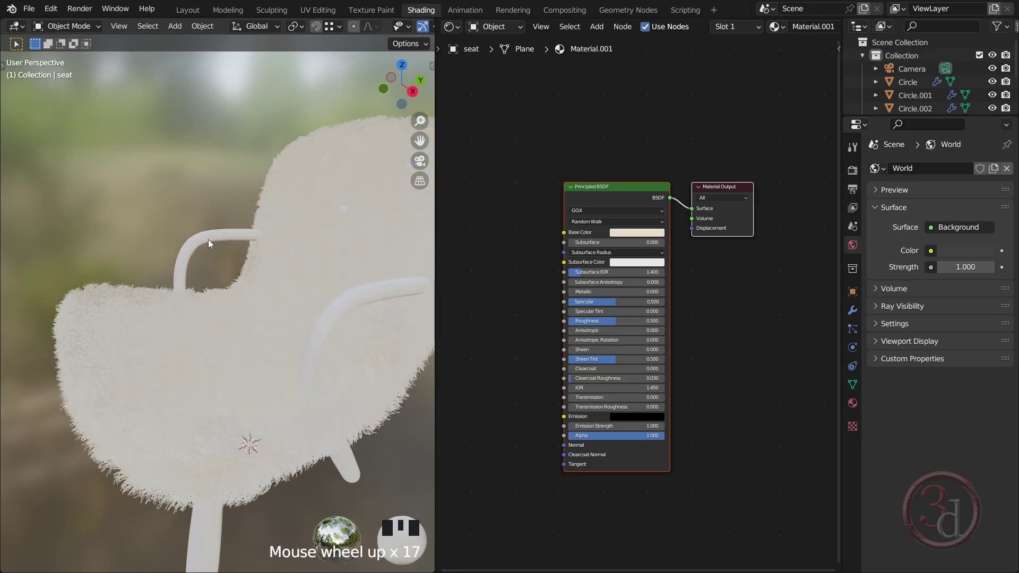
{"action": "left_click", "coordinate": [207, 240]}
{"action": "middle_click_drag", "start_coordinate": [208, 240], "coordinate": [262, 296]}
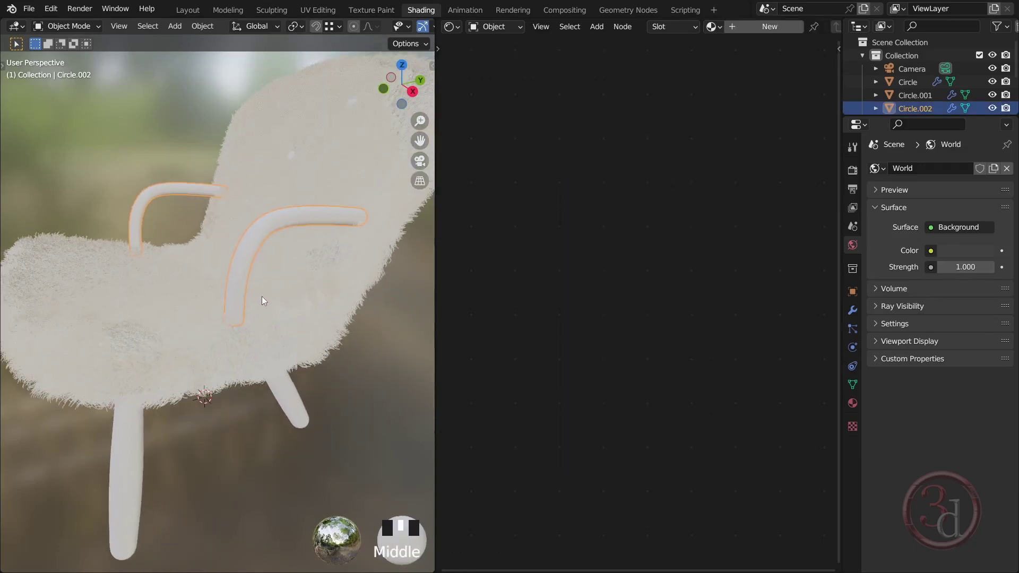
Create a new material for the armrests and add a linked Texture Coordinate, Mapping and Image Texture setup to its Principled BSDF
{"action": "left_click", "coordinate": [766, 28]}
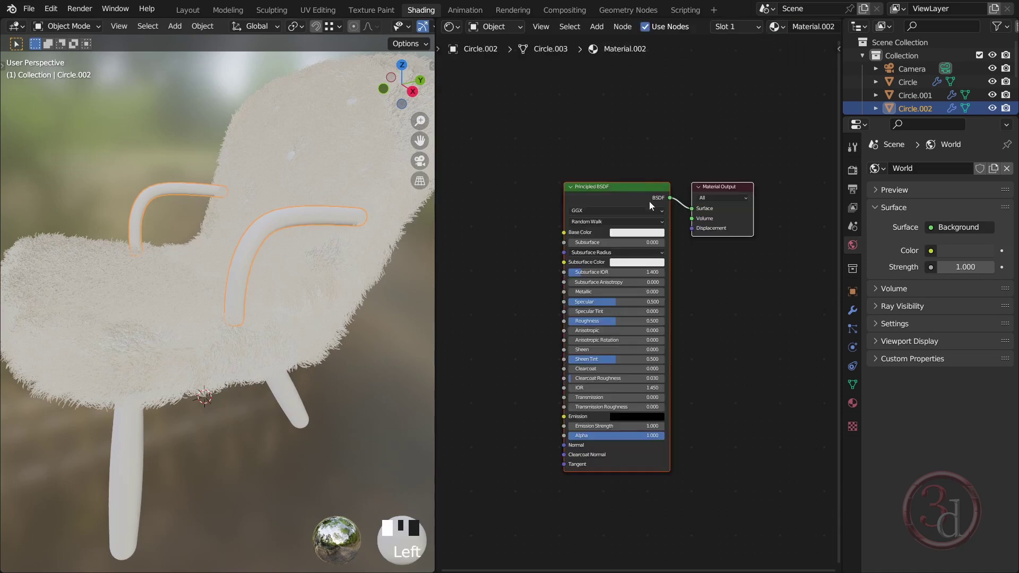
{"action": "scroll", "coordinate": [659, 280], "scroll_direction": "up", "scroll_amount": 1}
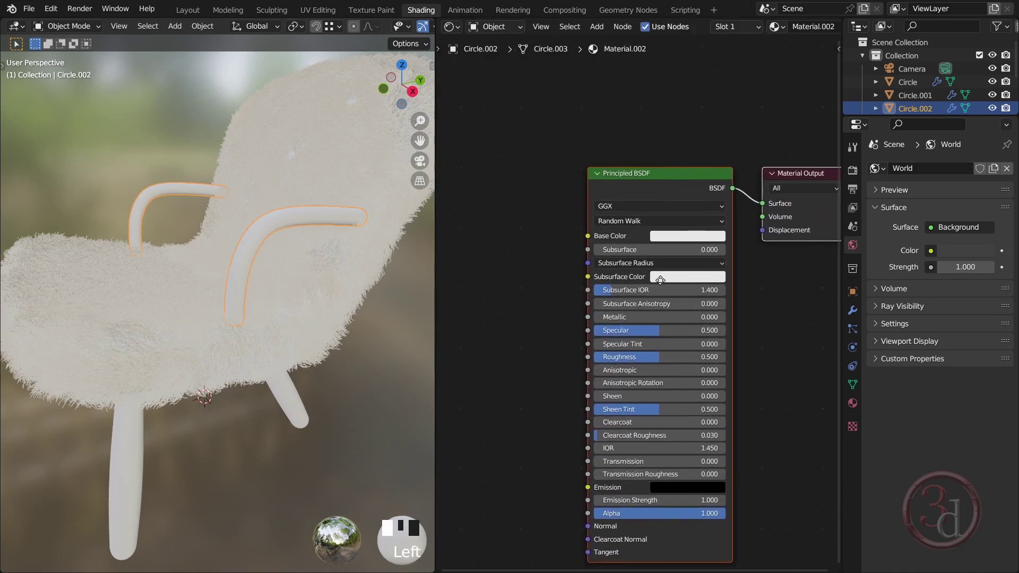
{"action": "scroll", "coordinate": [559, 228], "scroll_direction": "down", "scroll_amount": 1}
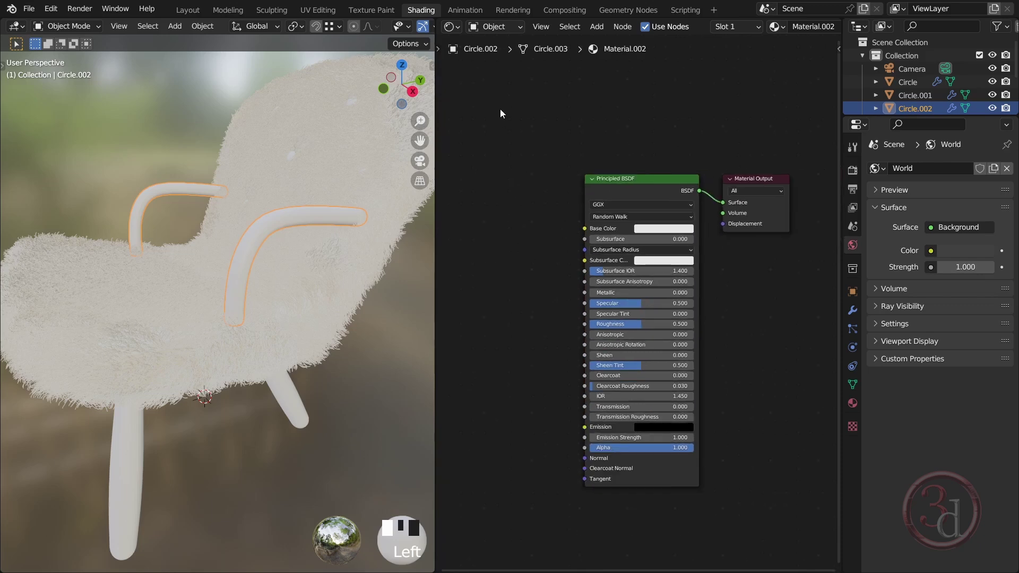
{"action": "middle_click_drag", "start_coordinate": [599, 209], "coordinate": [776, 213]}
{"action": "left_click", "coordinate": [785, 186]}
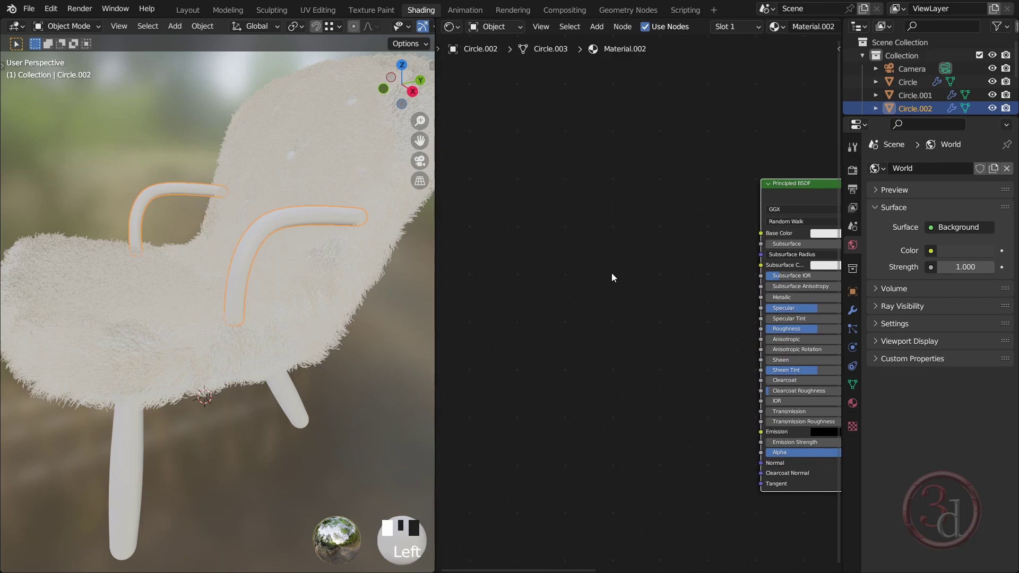
{"action": "key", "text": "ctrl+t"}
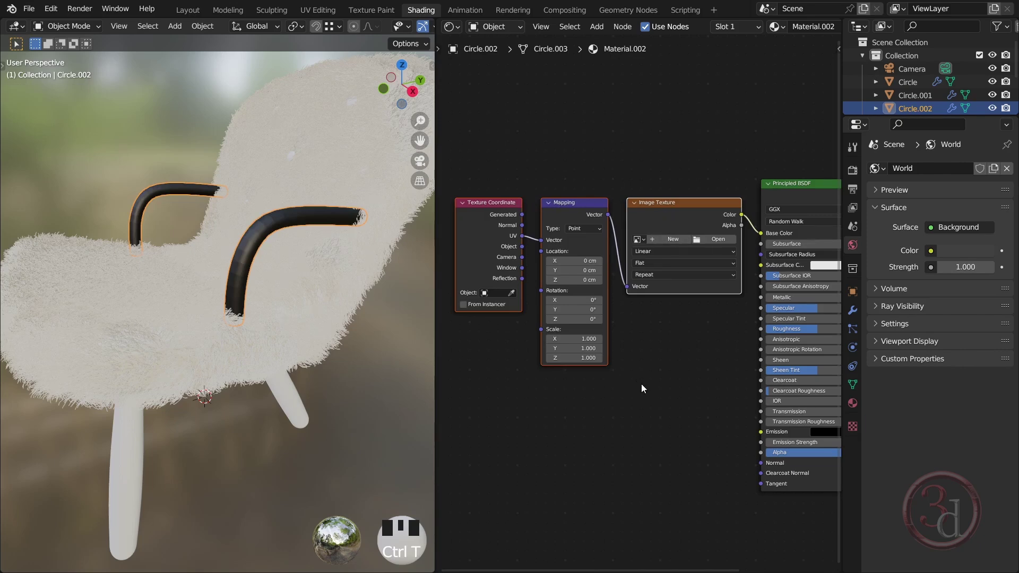
Load wood.jpg from D:\Projects\Hair Armchair into the armrest material's Image Texture node
{"action": "middle_click_drag", "start_coordinate": [682, 384], "coordinate": [608, 389]}
{"action": "left_click", "coordinate": [610, 354]}
{"action": "left_click", "coordinate": [606, 209]}
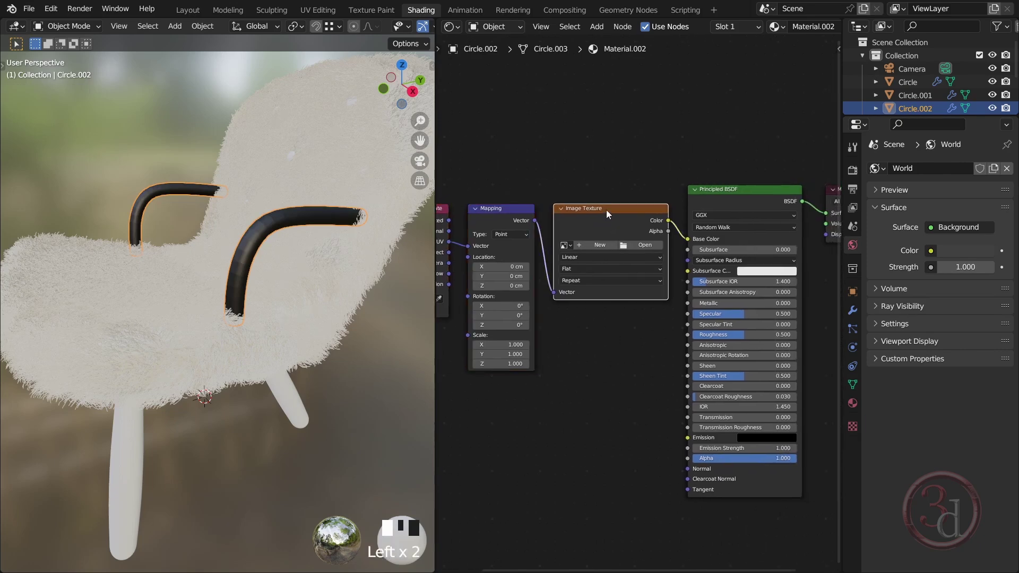
{"action": "left_click", "coordinate": [649, 244]}
{"action": "left_click", "coordinate": [370, 187]}
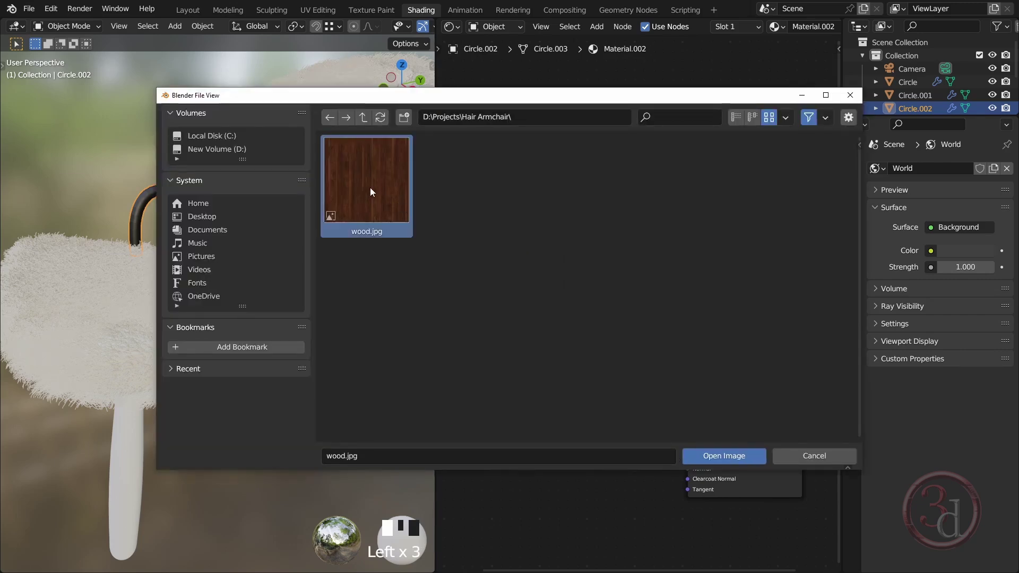
{"action": "left_click", "coordinate": [724, 456]}
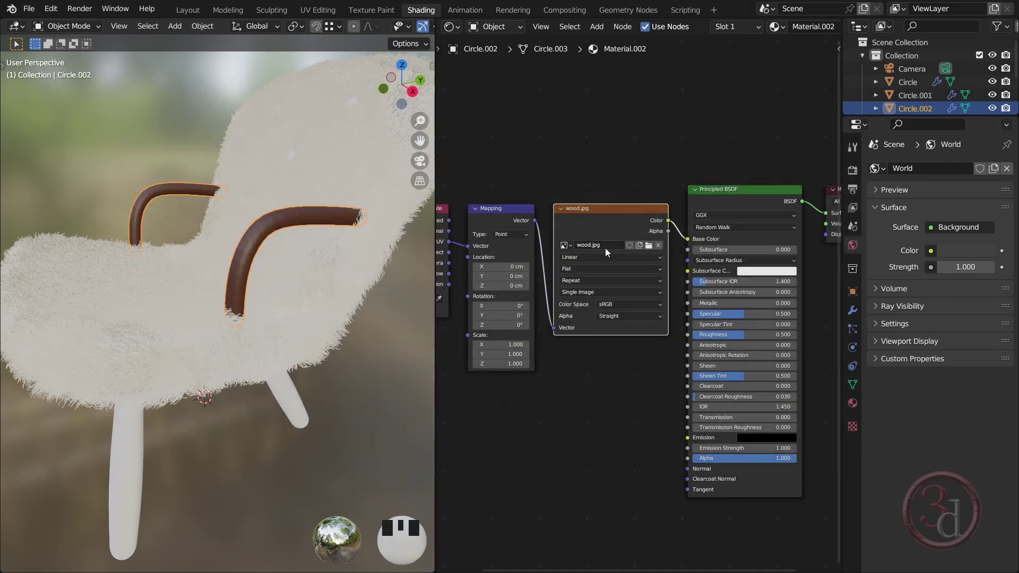
Set the armrest material's Mapping node to Texture type and feed its Vector input from the Generated coordinates
{"action": "middle_click_drag", "start_coordinate": [537, 400], "coordinate": [614, 398]}
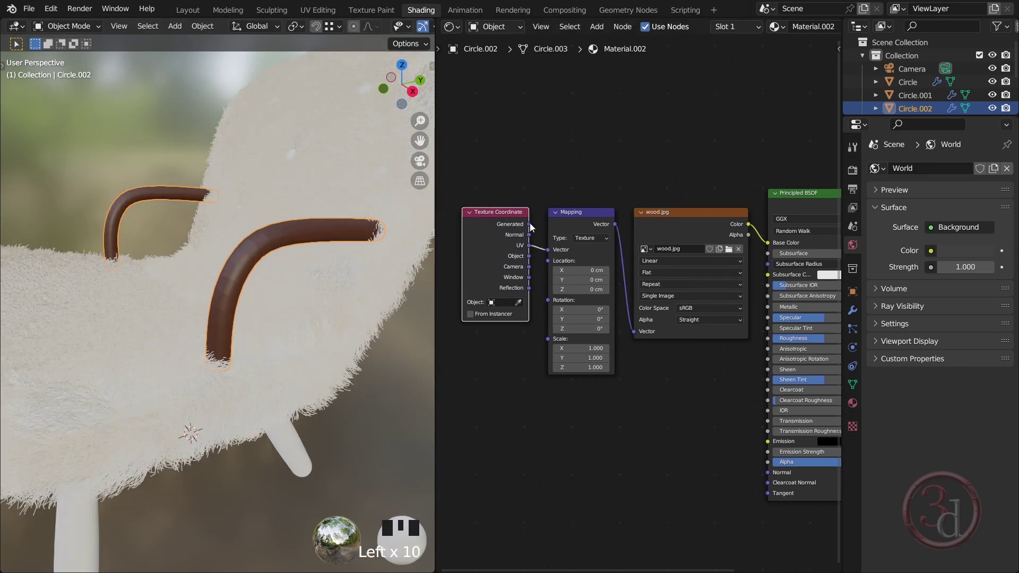
{"action": "left_click_drag", "start_coordinate": [529, 226], "coordinate": [544, 252]}
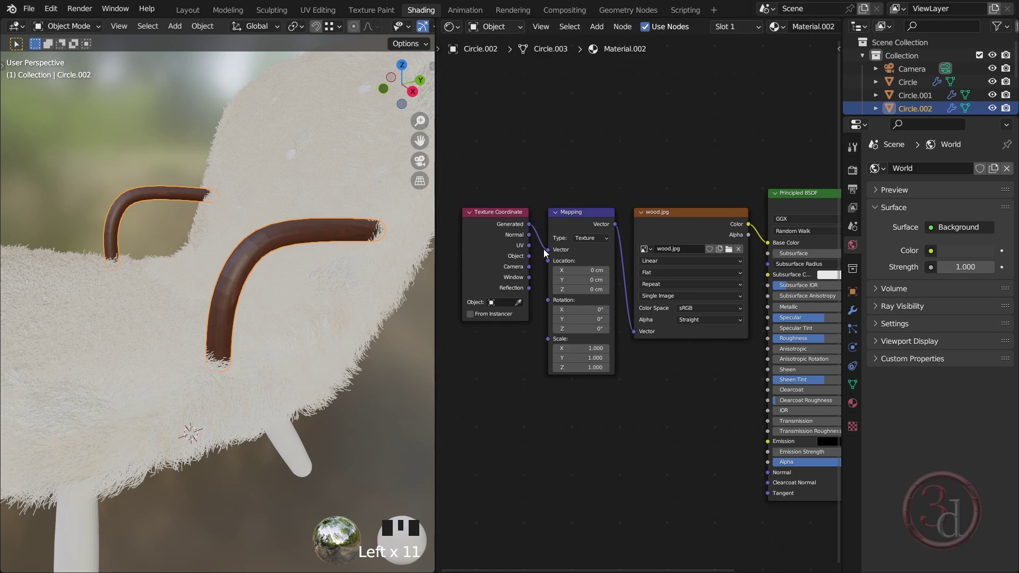
{"action": "scroll", "coordinate": [186, 266], "scroll_direction": "down", "scroll_amount": 3}
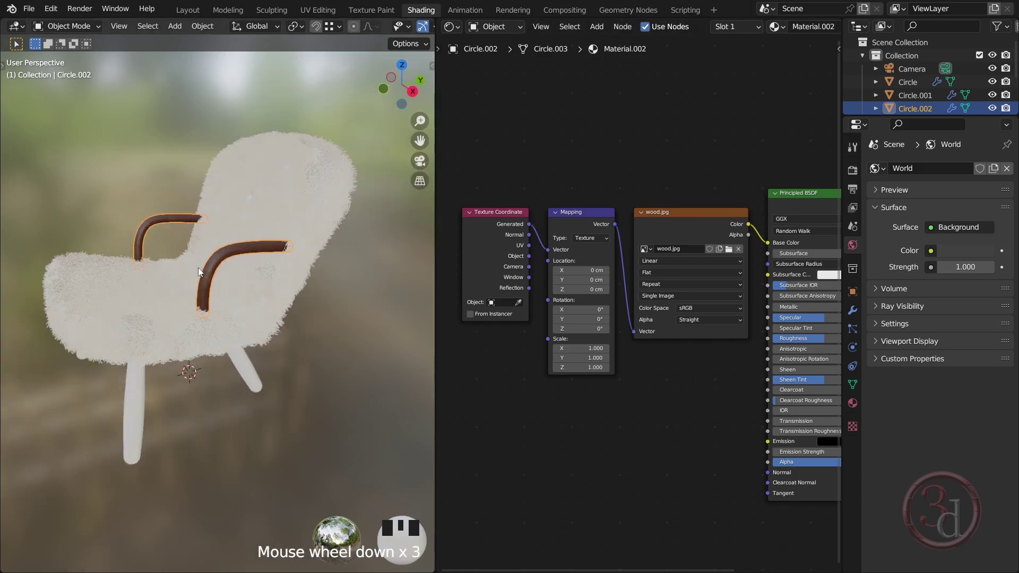
{"action": "middle_click_drag", "start_coordinate": [214, 364], "coordinate": [268, 307]}
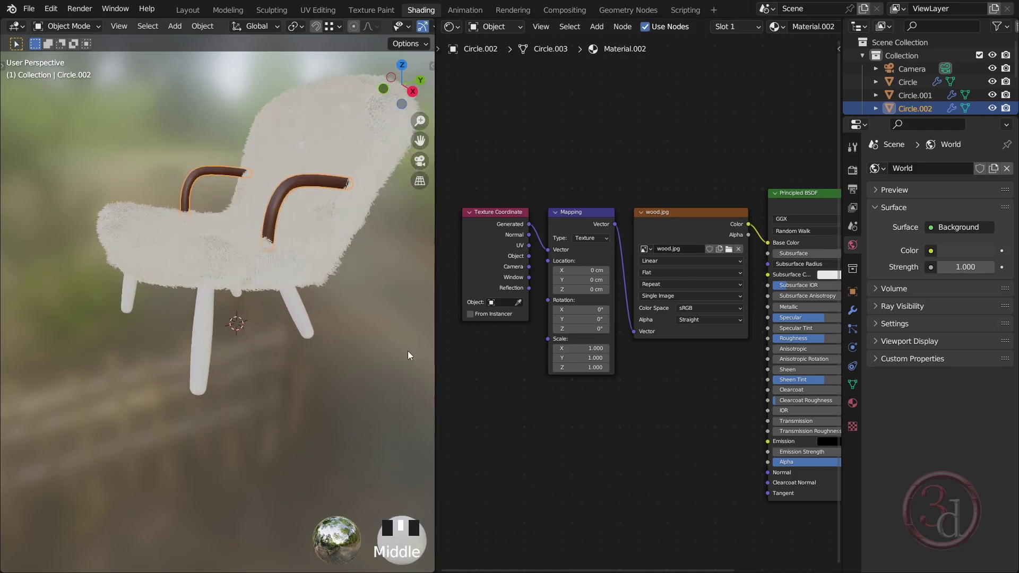
Rename the armrest material to "wood arm"
{"action": "middle_click_drag", "start_coordinate": [667, 359], "coordinate": [649, 397]}
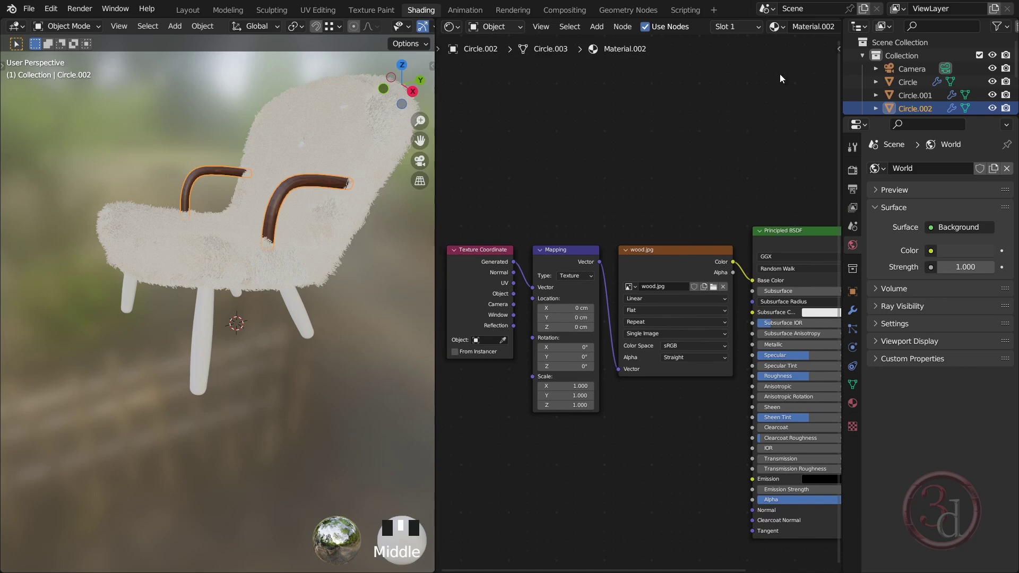
{"action": "scroll", "coordinate": [701, 28], "scroll_direction": "down", "scroll_amount": 5}
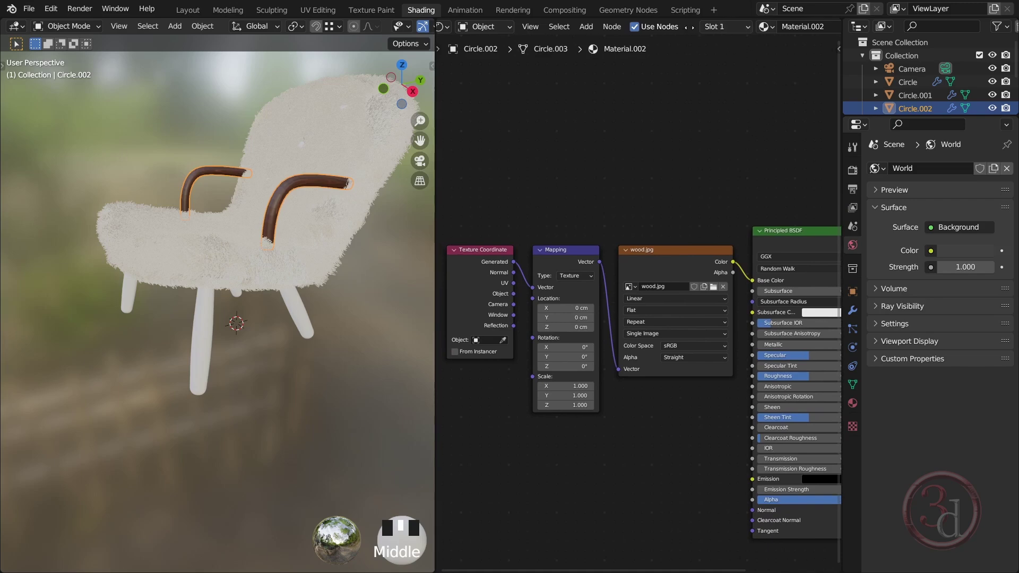
{"action": "scroll", "coordinate": [700, 28], "scroll_direction": "down", "scroll_amount": 3}
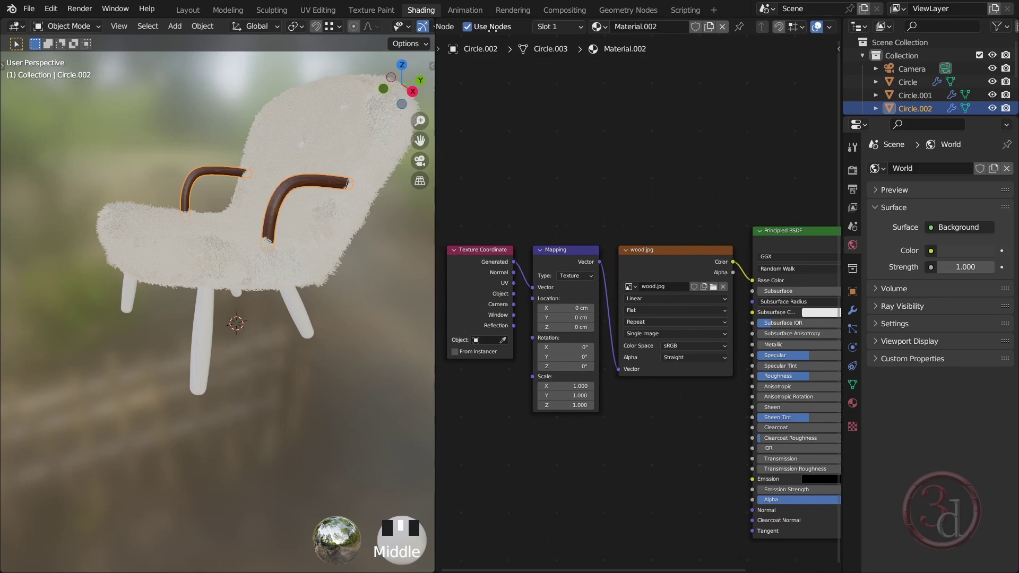
{"action": "left_click", "coordinate": [660, 28]}
{"action": "type", "text": "wood arm"}
{"action": "key", "text": "Return"}
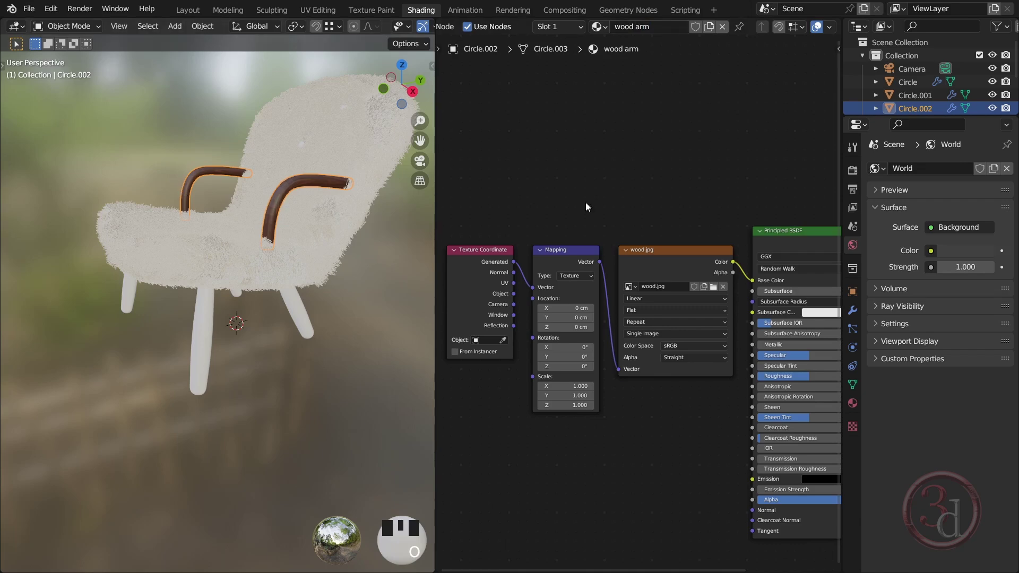
{"action": "double_click", "coordinate": [640, 189]}
Assign the existing "wood arm" material to the front legs
{"action": "double_click", "coordinate": [202, 330]}
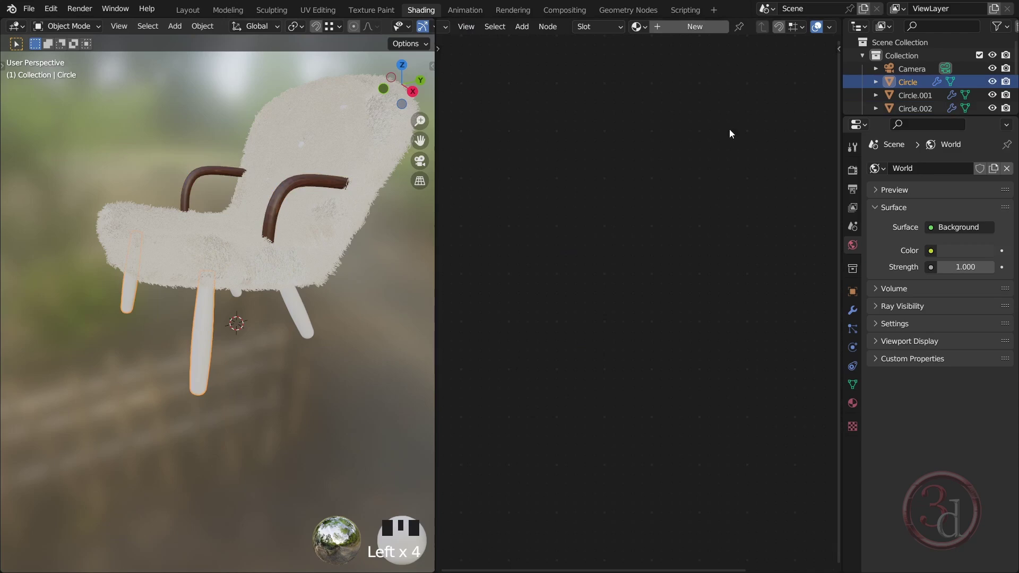
{"action": "left_click", "coordinate": [637, 27]}
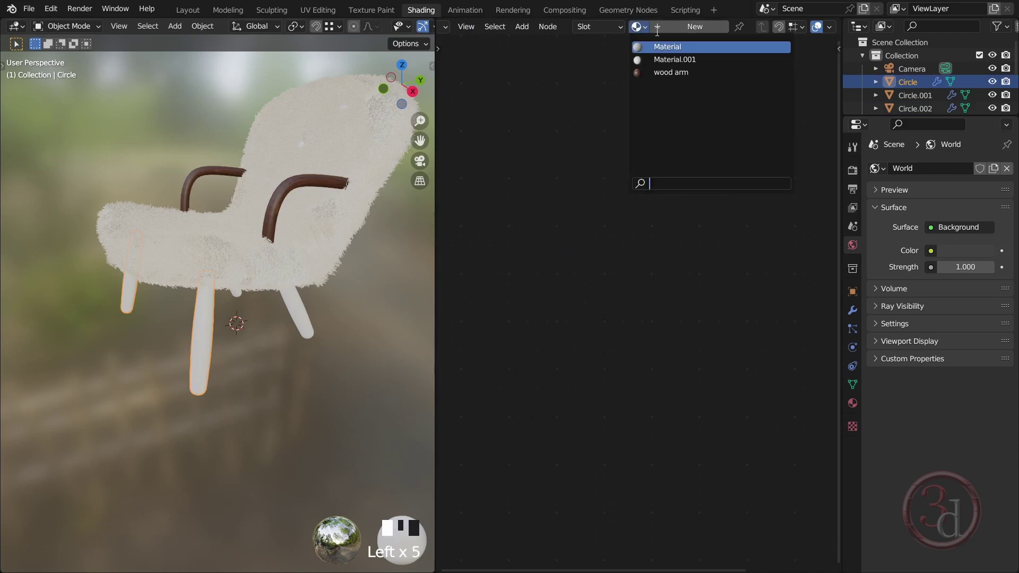
{"action": "left_click", "coordinate": [674, 73]}
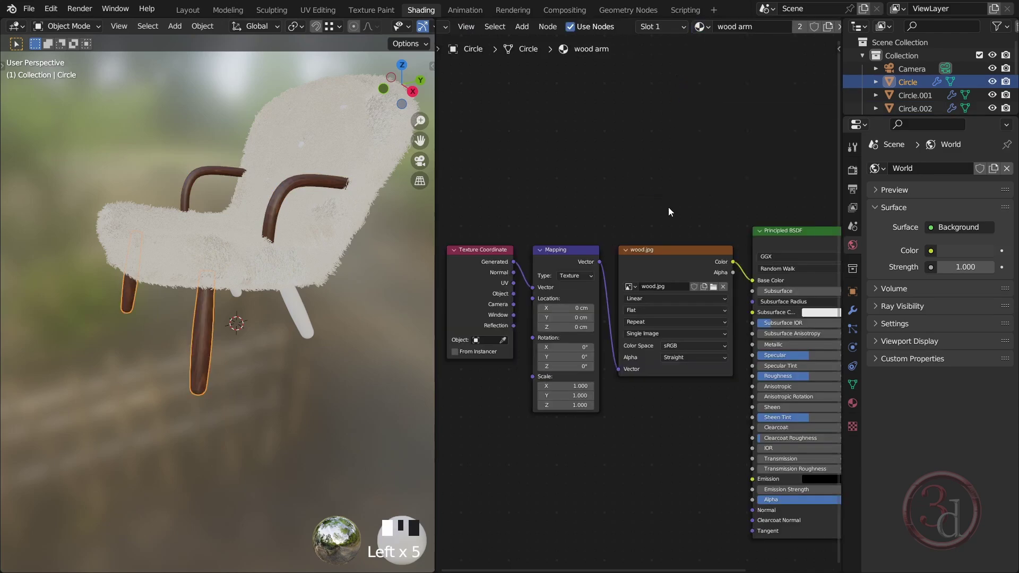
Make the front legs' material an independent copy and name it "wood legs"
{"action": "middle_click", "coordinate": [385, 425], "text": "alt"}
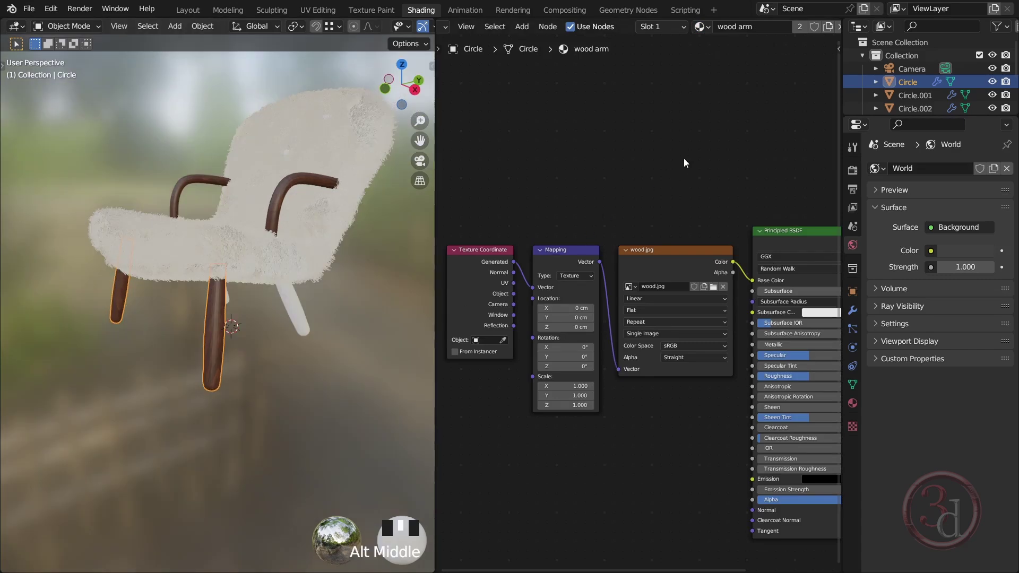
{"action": "left_click", "coordinate": [800, 30]}
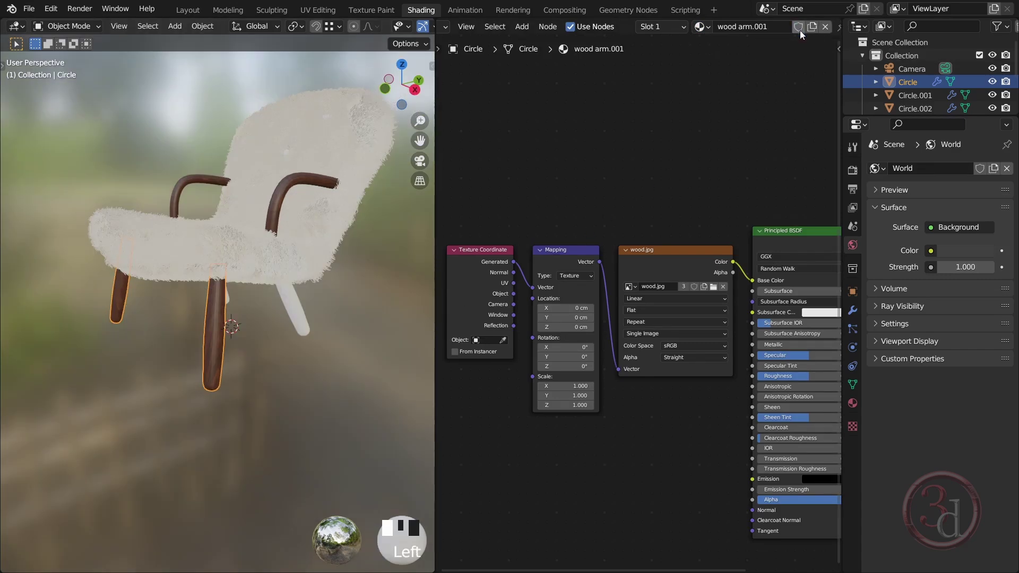
{"action": "left_click", "coordinate": [742, 26]}
{"action": "left_click_drag", "start_coordinate": [743, 27], "coordinate": [776, 26]}
{"action": "key", "text": "BackSpace"}
{"action": "key", "text": "BackSpace"}
{"action": "key", "text": "Return"}
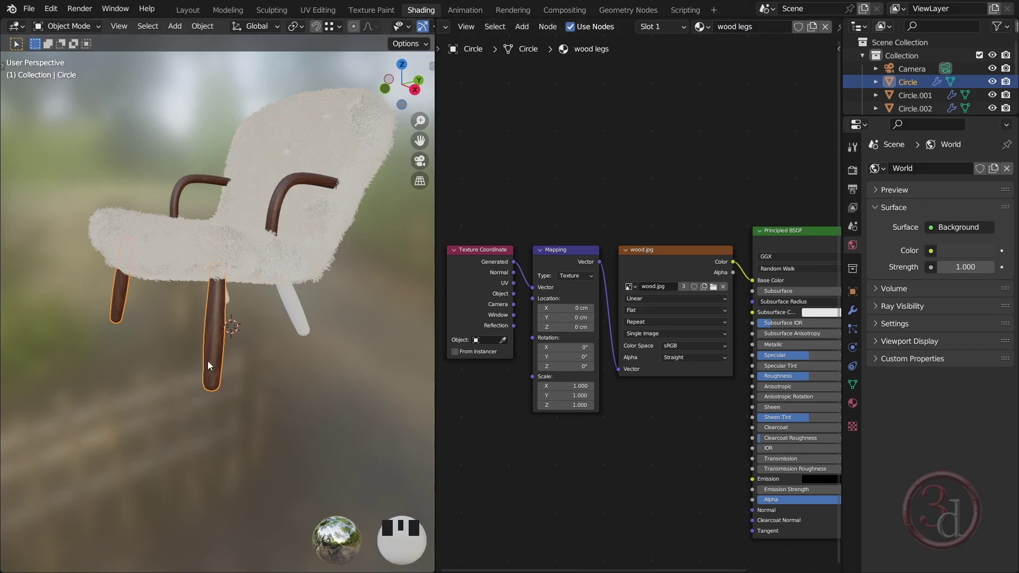
Switch the wood.jpg texture projection in the "wood legs" material to Box
{"action": "scroll", "coordinate": [202, 361], "scroll_direction": "up", "scroll_amount": 3}
{"action": "scroll", "coordinate": [202, 361], "scroll_direction": "down", "scroll_amount": 1}
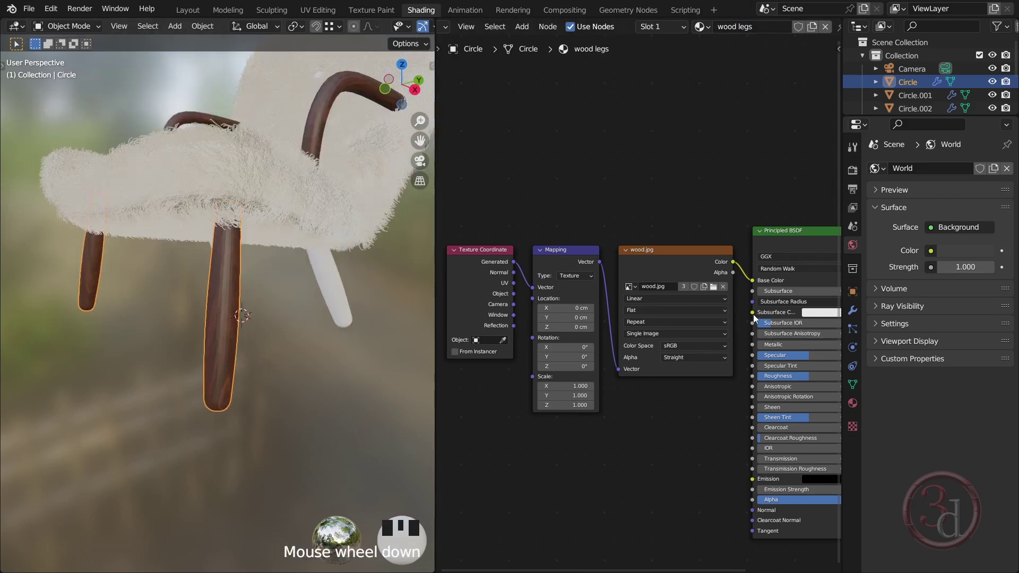
{"action": "left_click", "coordinate": [650, 298]}
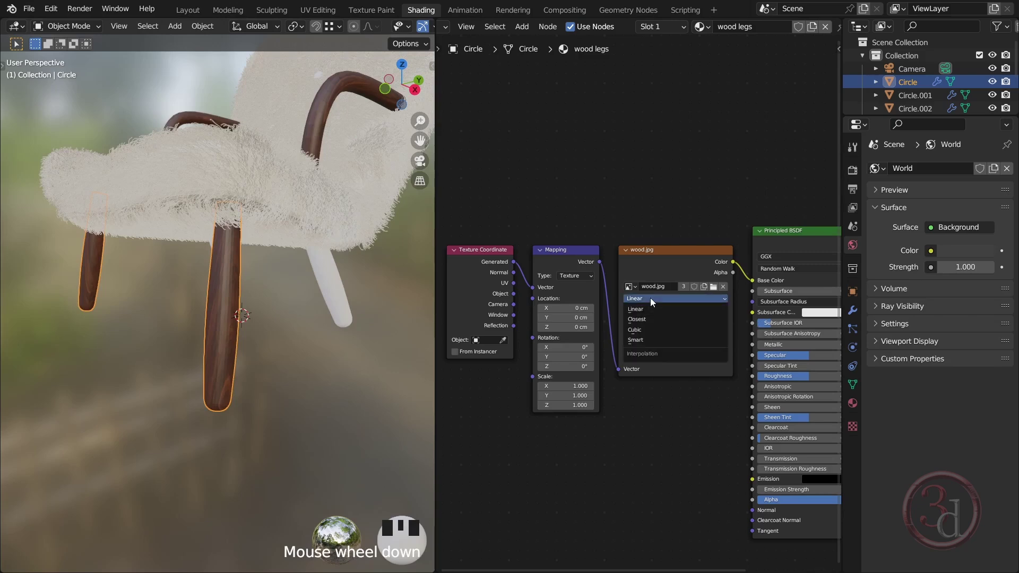
{"action": "left_click", "coordinate": [651, 298]}
{"action": "left_click", "coordinate": [645, 310]}
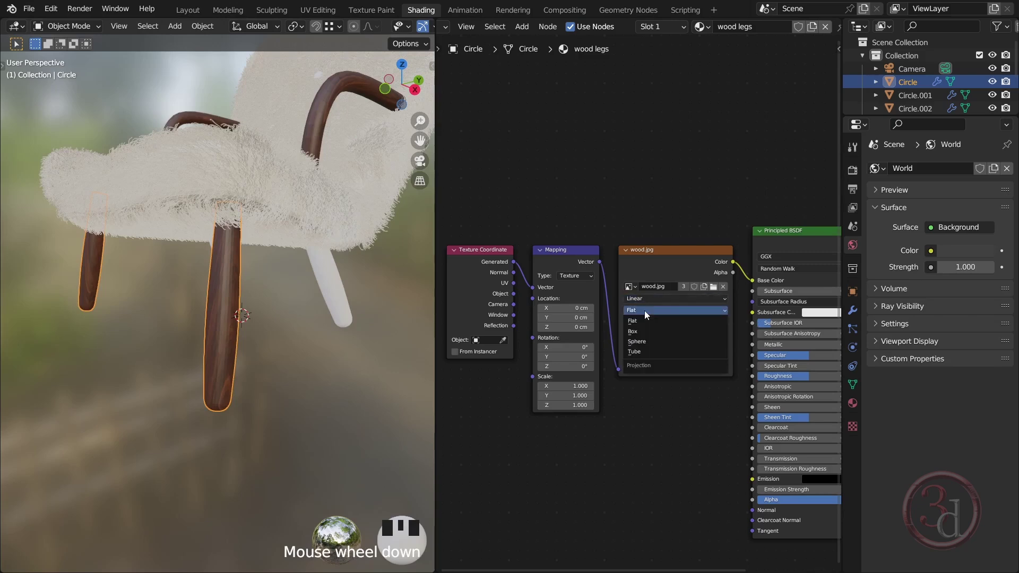
{"action": "left_click", "coordinate": [639, 329]}
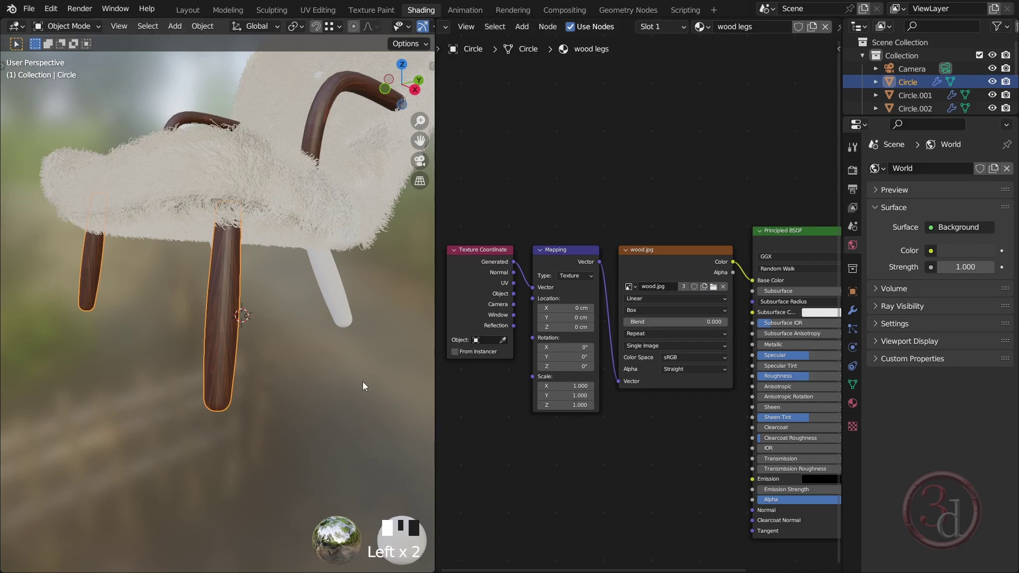
Assign the existing "wood legs" material to the back legs
{"action": "scroll", "coordinate": [281, 390], "scroll_direction": "down", "scroll_amount": 3}
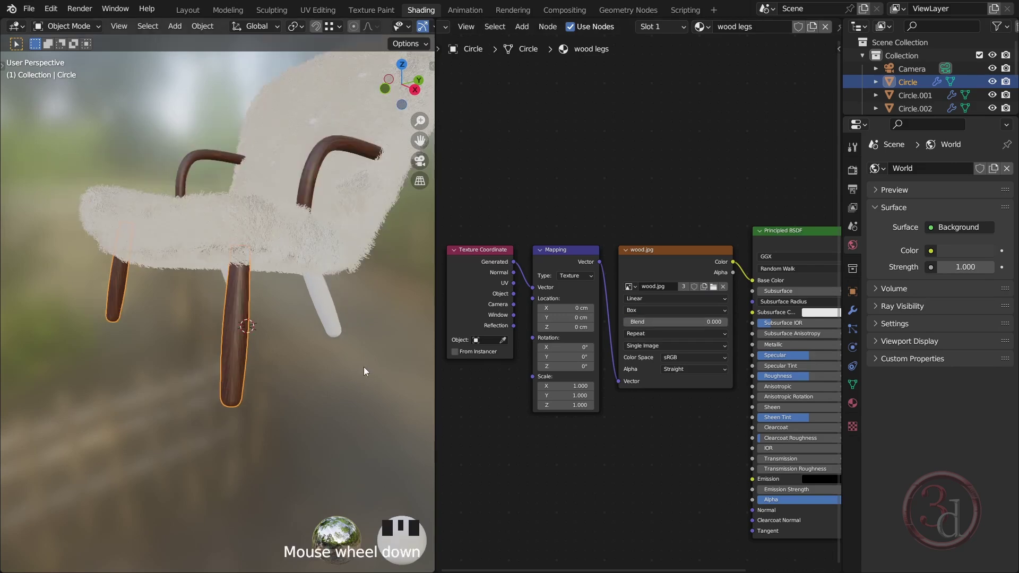
{"action": "middle_click", "coordinate": [350, 372], "text": "alt"}
{"action": "left_click", "coordinate": [342, 328]}
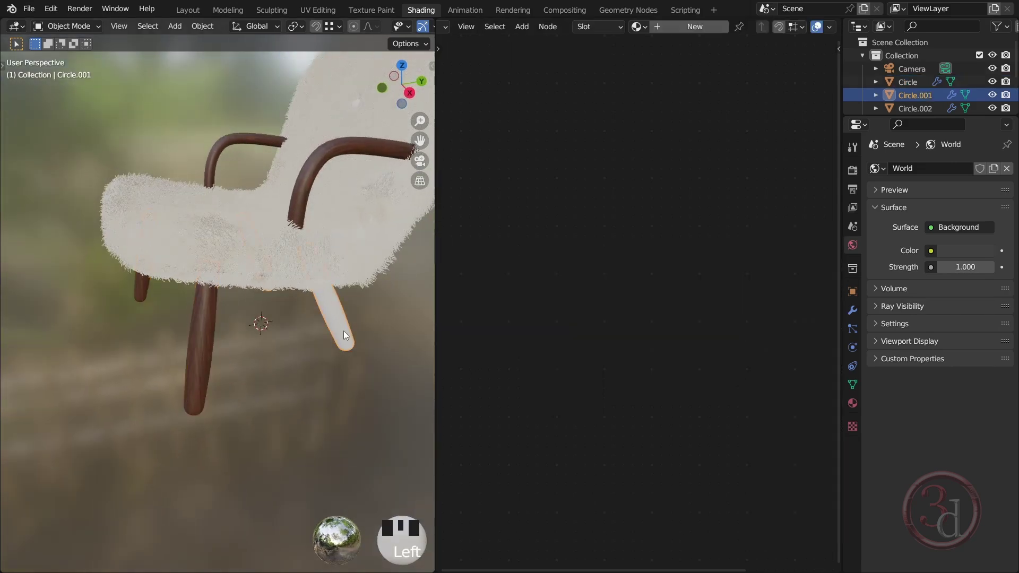
{"action": "left_click", "coordinate": [646, 27]}
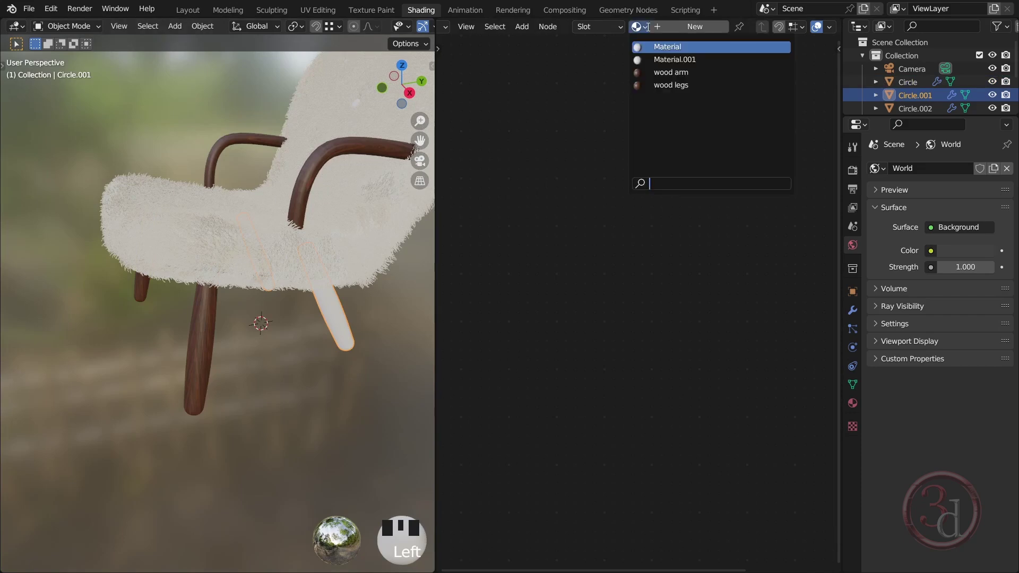
{"action": "left_click", "coordinate": [670, 87]}
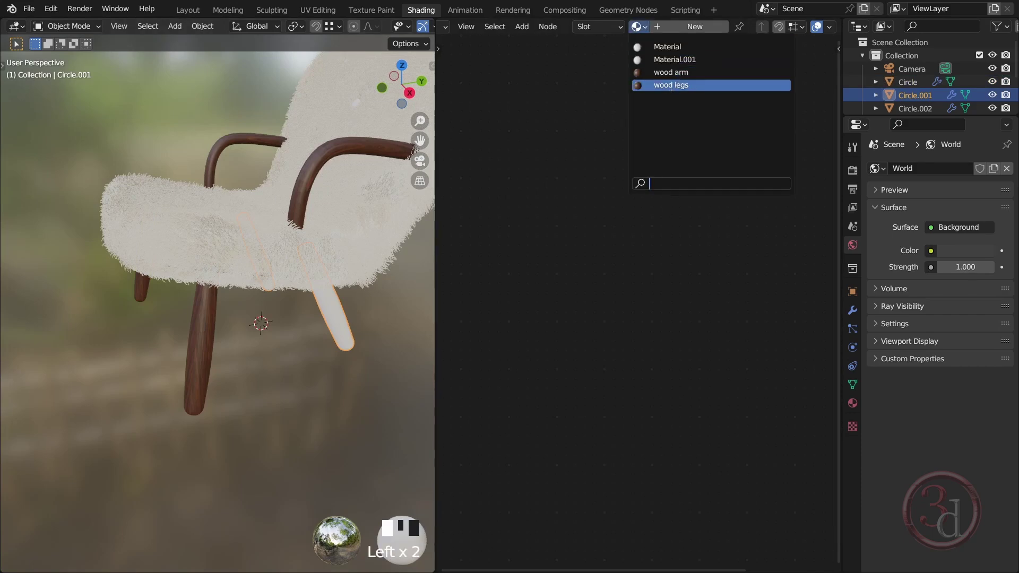
Make the back legs' material an independent copy and name it "wood leg back"
{"action": "middle_click_drag", "start_coordinate": [404, 329], "coordinate": [351, 325], "text": "alt"}
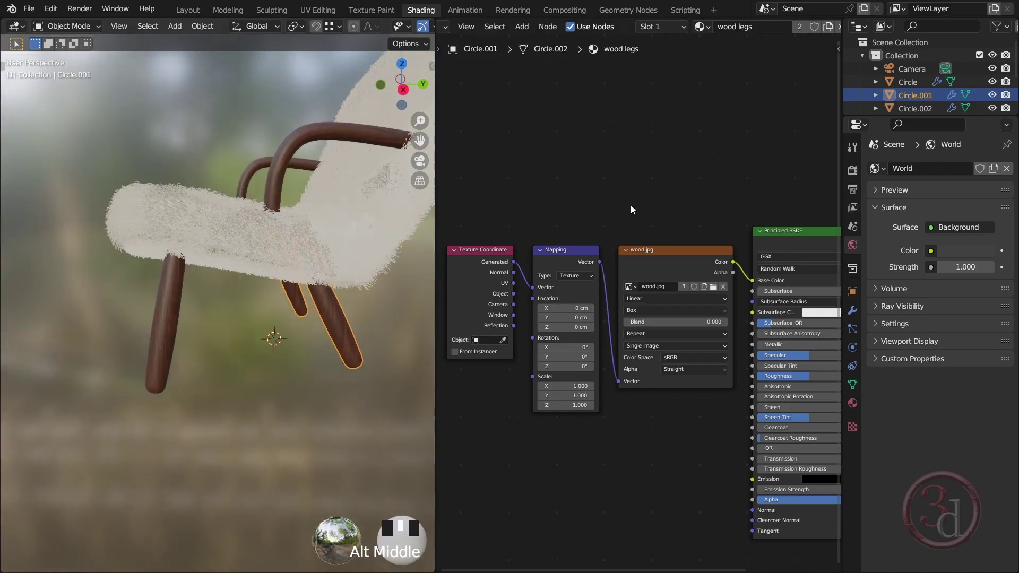
{"action": "left_click", "coordinate": [799, 27]}
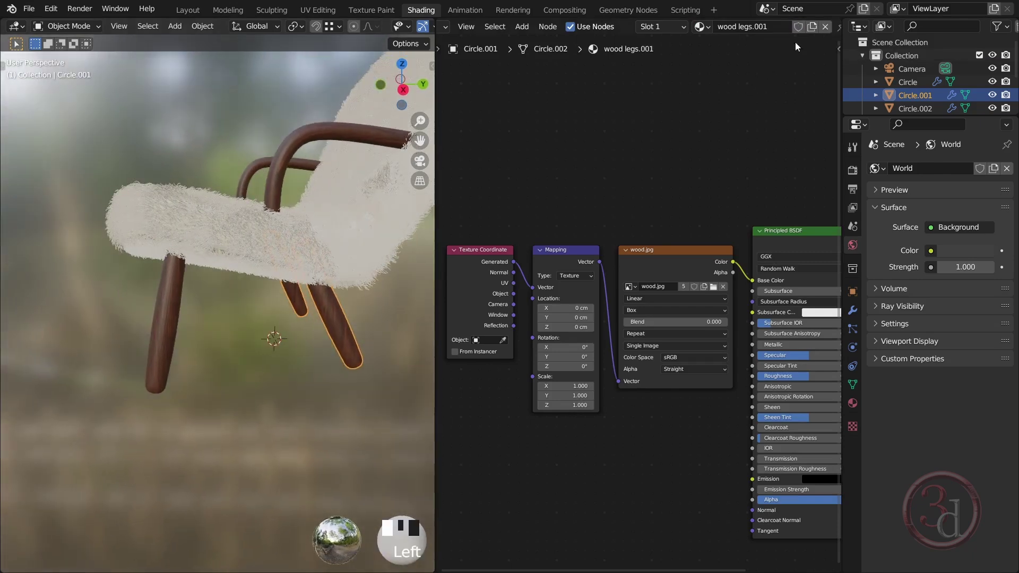
{"action": "left_click", "coordinate": [749, 28]}
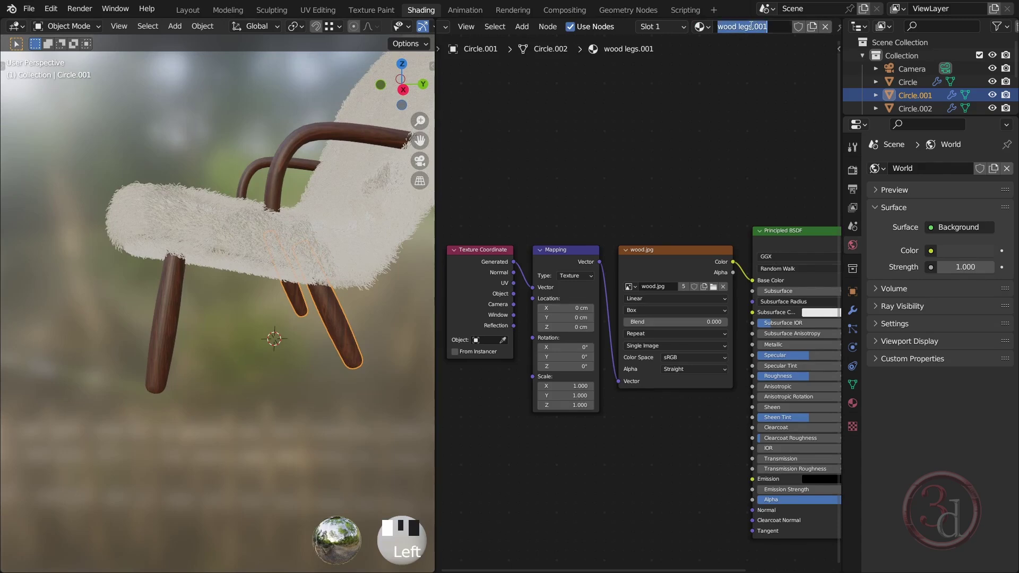
{"action": "left_click_drag", "start_coordinate": [749, 27], "coordinate": [807, 31]}
{"action": "type", "text": "back"}
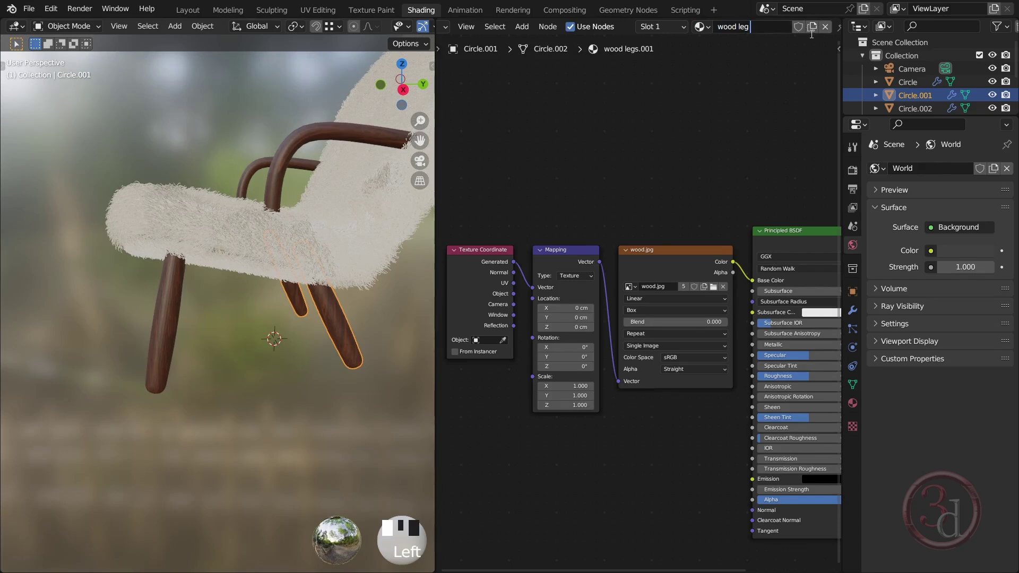
{"action": "key", "text": "Return"}
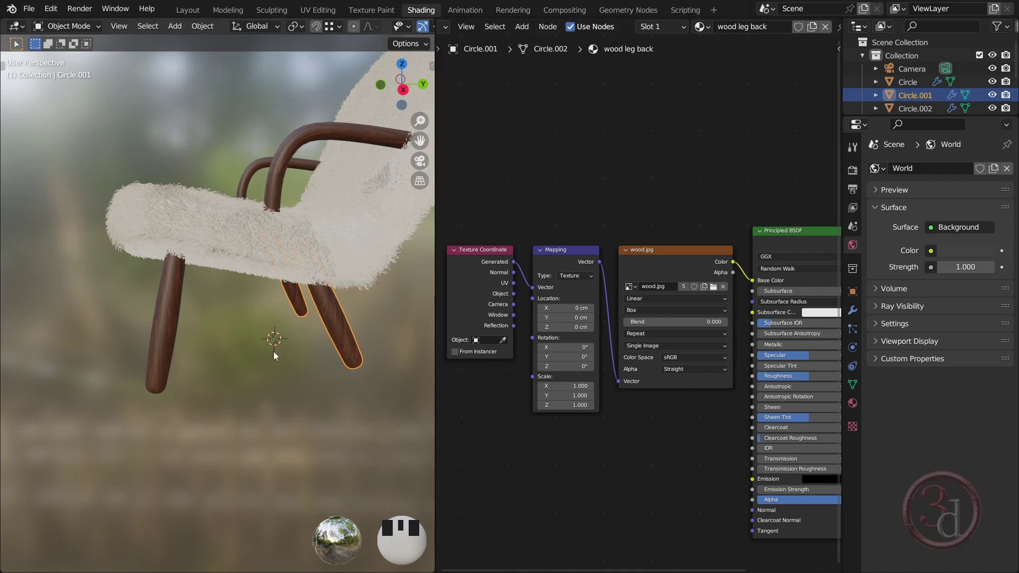
Set the Mapping node's X rotation to -41.3° in the "wood leg back" material to angle the grain along the back legs
{"action": "middle_click", "coordinate": [345, 356], "text": "alt"}
{"action": "scroll", "coordinate": [347, 349], "scroll_direction": "up", "scroll_amount": 3}
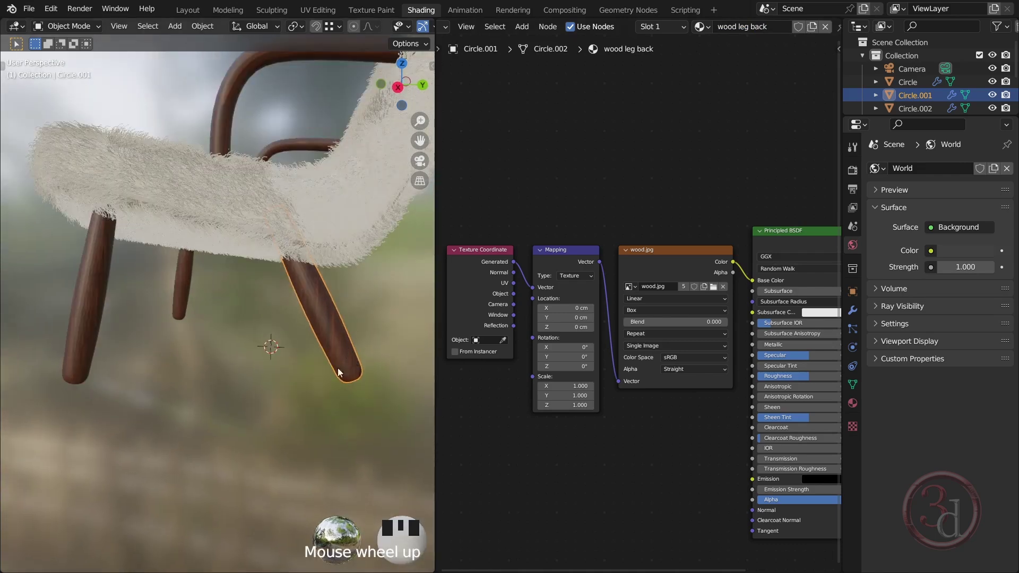
{"action": "middle_click_drag", "start_coordinate": [347, 348], "coordinate": [317, 356]}
{"action": "middle_click", "coordinate": [324, 355], "text": "alt"}
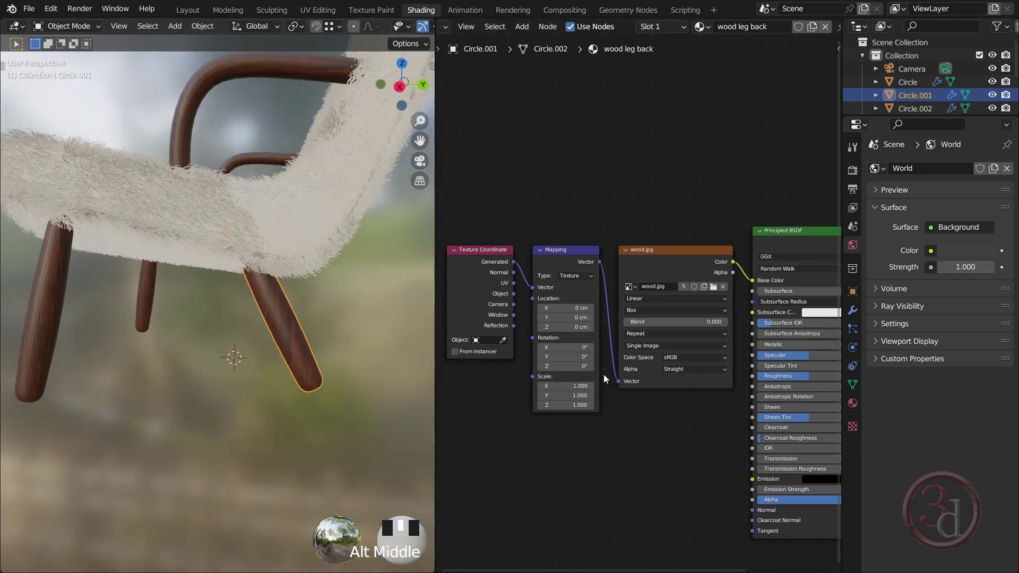
{"action": "left_click_drag", "start_coordinate": [560, 347], "coordinate": [532, 347]}
{"action": "mouse_move", "coordinate": [405, 367]}
{"action": "middle_mouse_down", "text": "alt"}
{"action": "mouse_move", "coordinate": [295, 371]}
{"action": "mouse_move", "coordinate": [374, 374]}
{"action": "mouse_move", "coordinate": [396, 358]}
{"action": "middle_mouse_up", "text": "alt"}
{"action": "left_click", "coordinate": [395, 356]}
{"action": "scroll", "coordinate": [275, 376], "scroll_direction": "down", "scroll_amount": 2}
{"action": "middle_click_drag", "start_coordinate": [275, 376], "coordinate": [342, 358], "text": "alt"}
{"action": "scroll", "coordinate": [305, 322], "scroll_direction": "up", "scroll_amount": 2}
{"action": "middle_click_drag", "start_coordinate": [304, 322], "coordinate": [335, 362]}
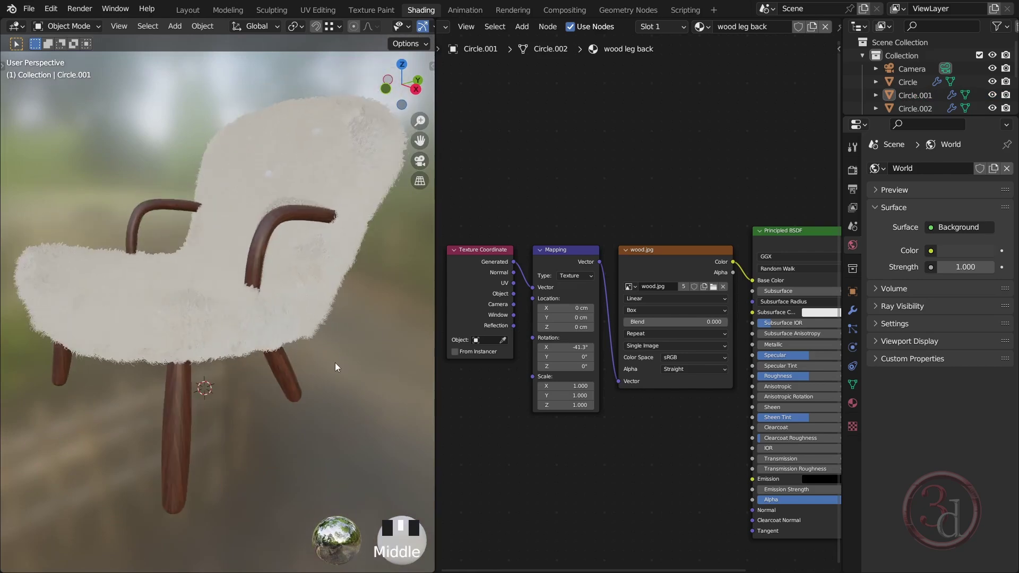
Switch to the Layout workspace and preview the armchair in Rendered viewport shading
{"action": "left_click", "coordinate": [188, 11]}
{"action": "middle_click_drag", "start_coordinate": [626, 353], "coordinate": [556, 366]}
{"action": "scroll", "coordinate": [521, 346], "scroll_direction": "down", "scroll_amount": 2}
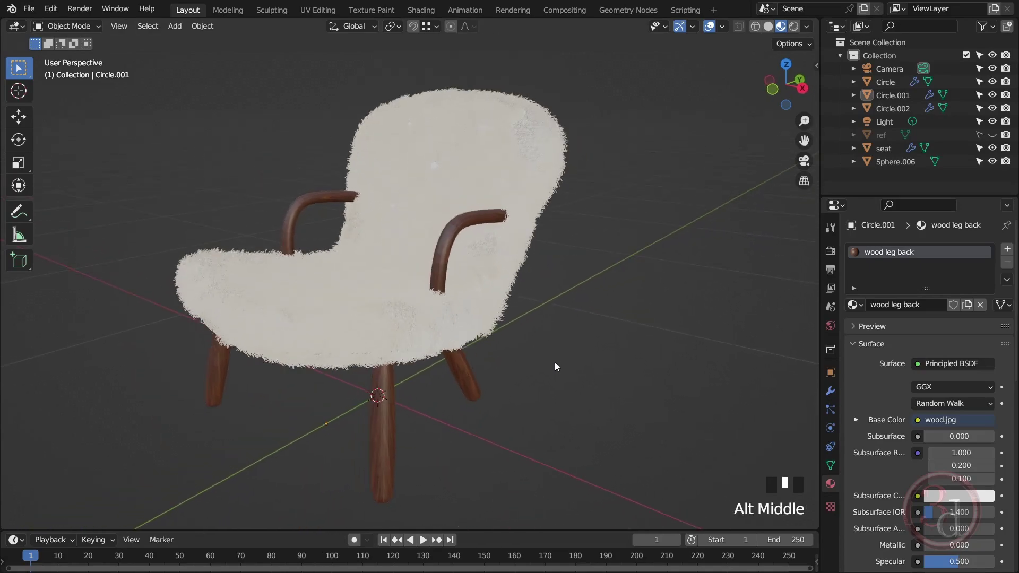
{"action": "left_click", "coordinate": [794, 26]}
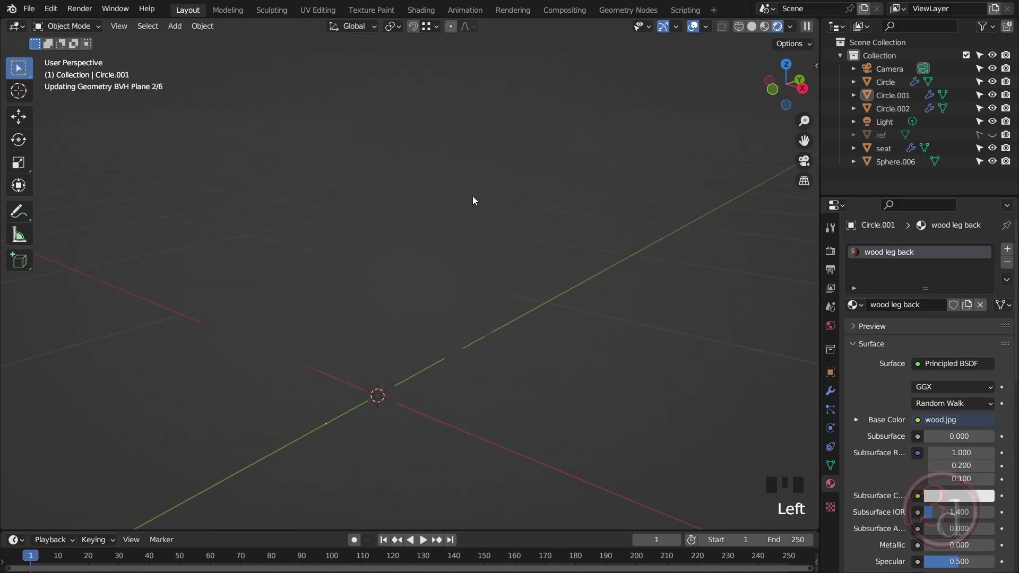
{"action": "scroll", "coordinate": [477, 188], "scroll_direction": "up", "scroll_amount": 3}
{"action": "middle_click", "coordinate": [585, 330], "text": "alt"}
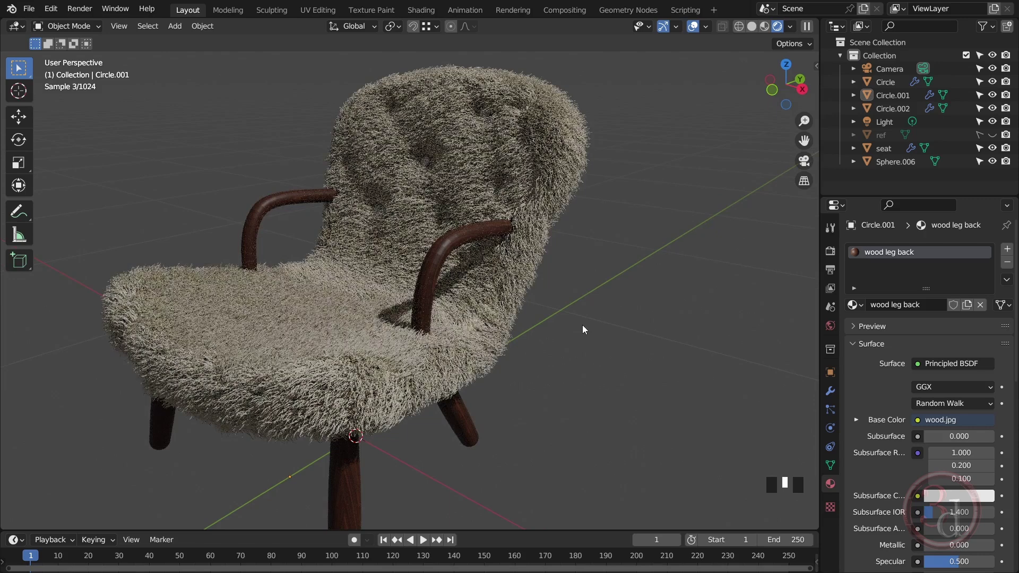
Look through the scene camera and lock the camera to the view
{"action": "key", "text": "KP_0"}
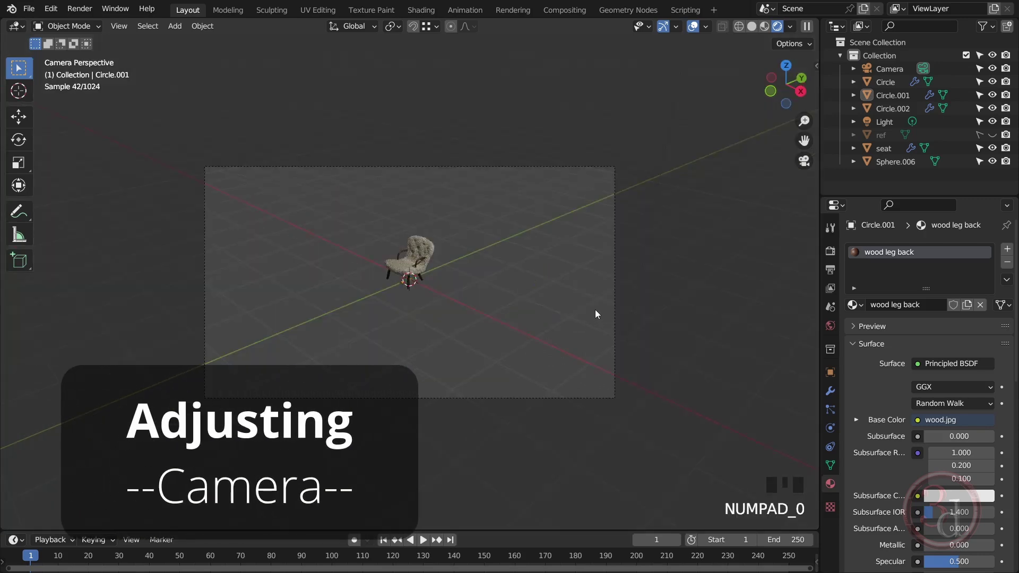
{"action": "key", "text": "n"}
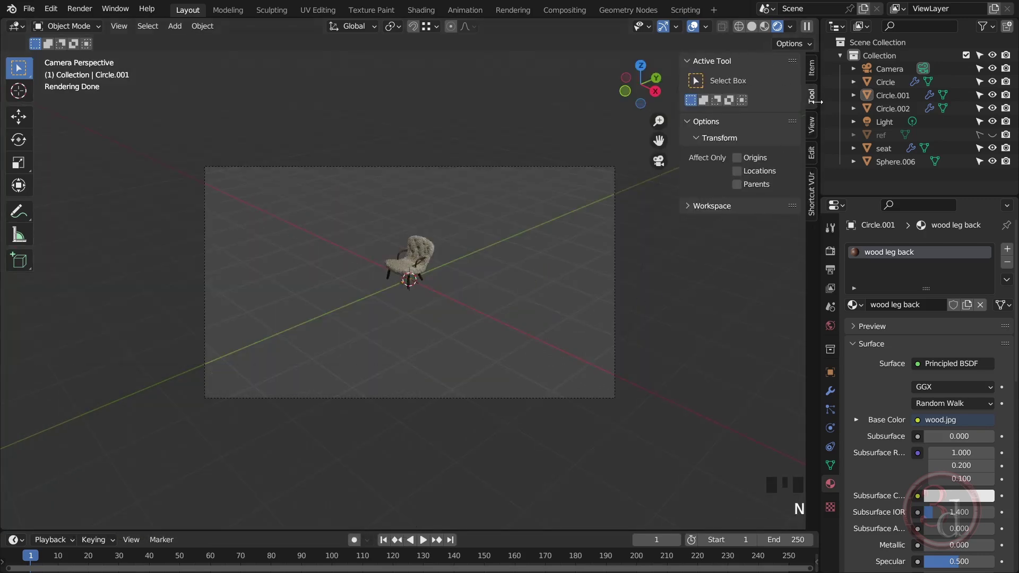
{"action": "left_click", "coordinate": [813, 69]}
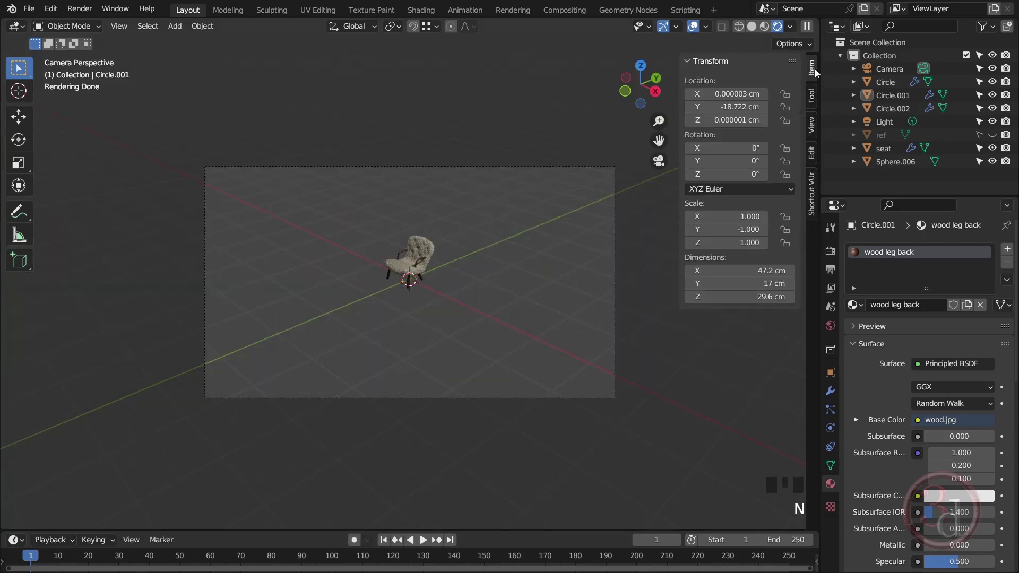
{"action": "left_click", "coordinate": [813, 125]}
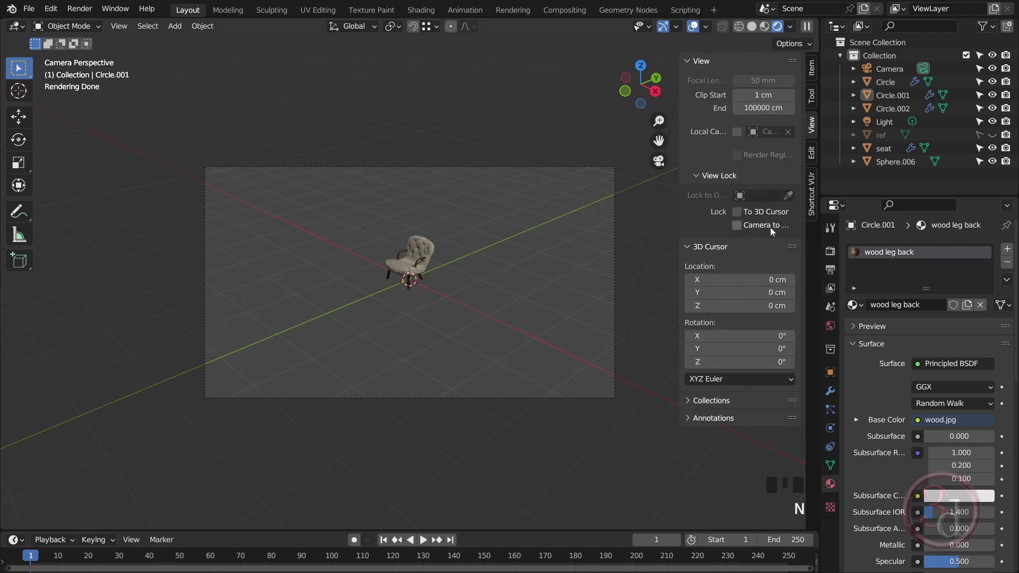
{"action": "left_click_drag", "start_coordinate": [672, 223], "coordinate": [650, 225]}
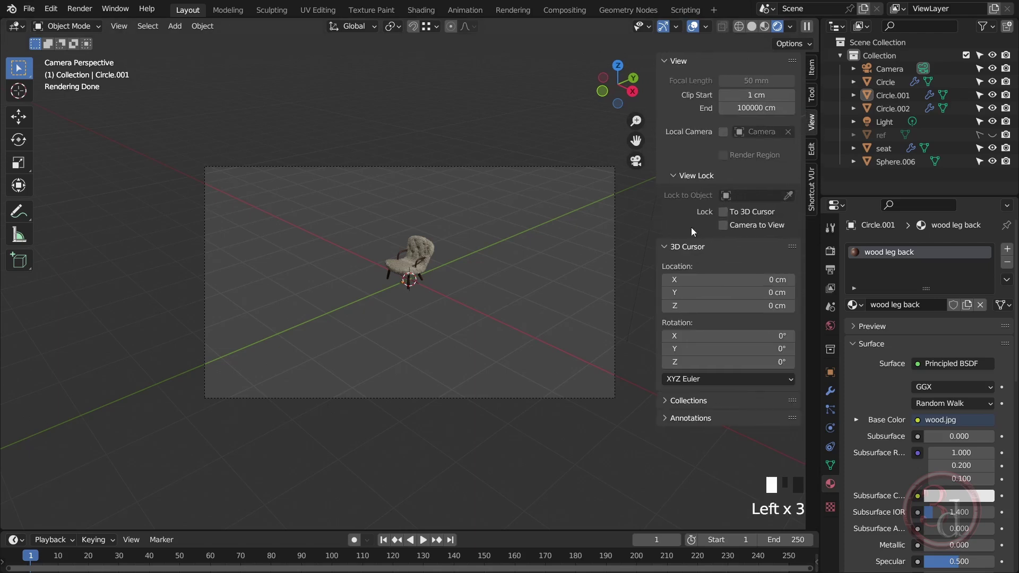
{"action": "left_click", "coordinate": [722, 225]}
Frame the whole armchair large in the camera from a front three-quarter angle, and release the camera-to-view lock
{"action": "scroll", "coordinate": [404, 281], "scroll_direction": "up", "scroll_amount": 6}
{"action": "middle_click", "coordinate": [465, 260], "text": "alt"}
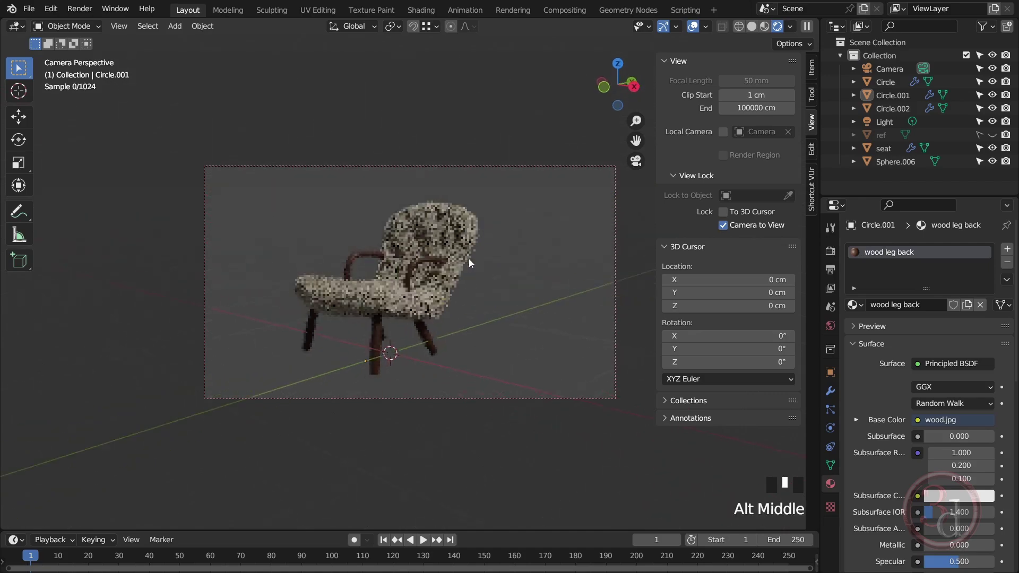
{"action": "scroll", "coordinate": [449, 291], "scroll_direction": "up", "scroll_amount": 2}
{"action": "middle_click_drag", "start_coordinate": [449, 290], "coordinate": [507, 276]}
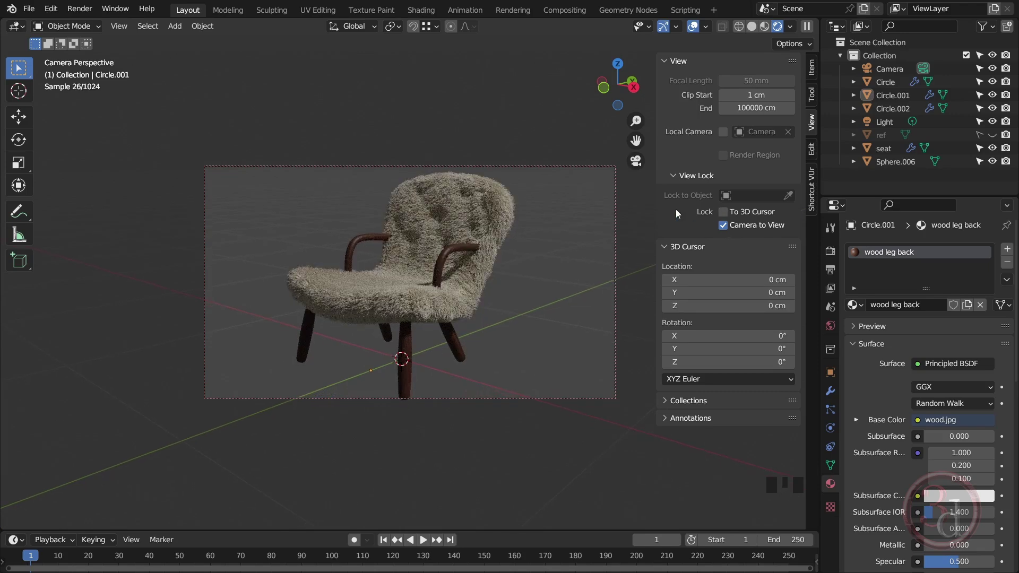
{"action": "left_click", "coordinate": [729, 227]}
Apply Shade Auto Smooth to the wooden armrests
{"action": "scroll", "coordinate": [509, 239], "scroll_direction": "up", "scroll_amount": 1}
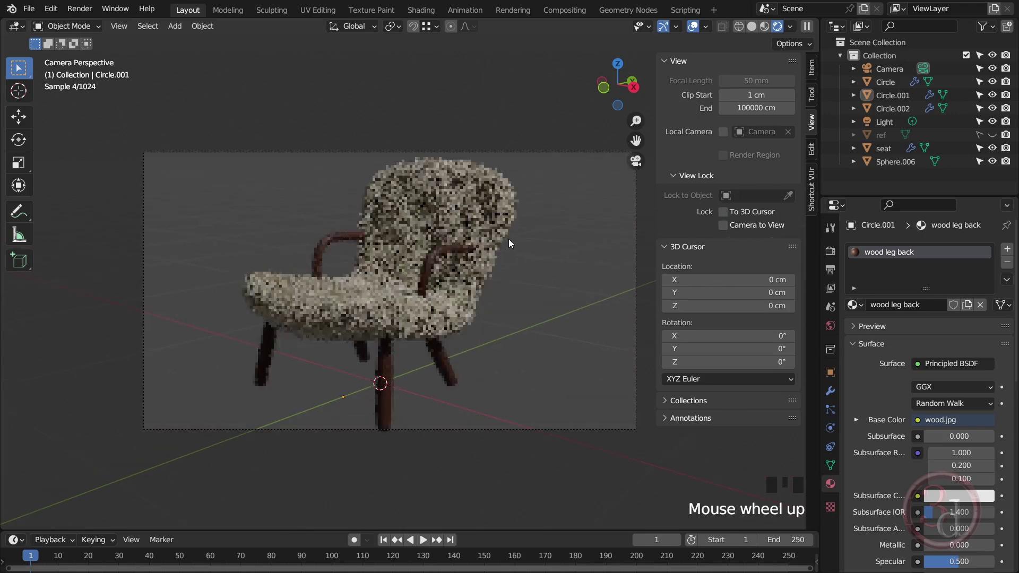
{"action": "scroll", "coordinate": [368, 260], "scroll_direction": "up", "scroll_amount": 1}
{"action": "scroll", "coordinate": [372, 260], "scroll_direction": "up", "scroll_amount": 1}
{"action": "middle_click_drag", "start_coordinate": [473, 300], "coordinate": [491, 276]}
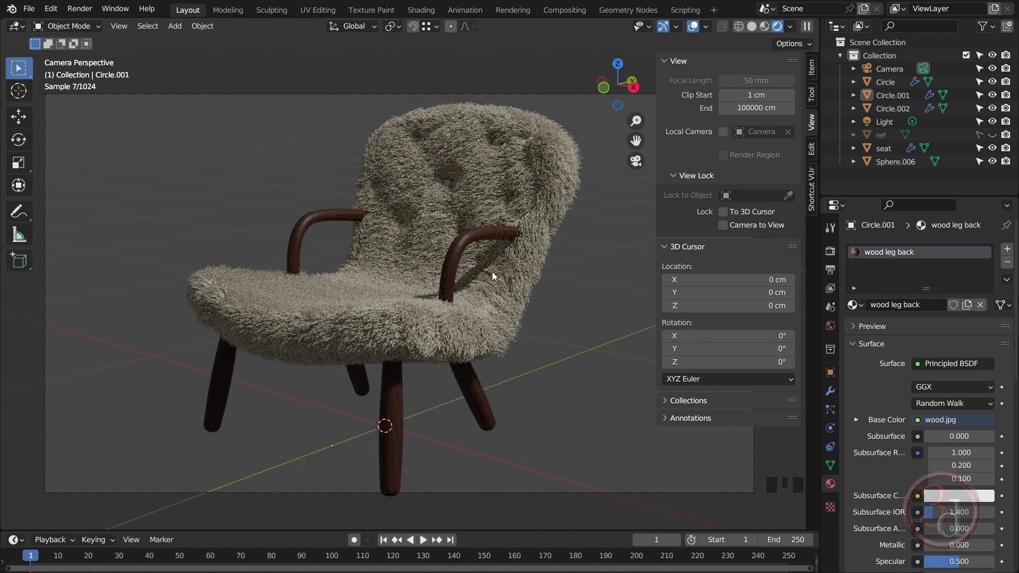
{"action": "left_click", "coordinate": [464, 246]}
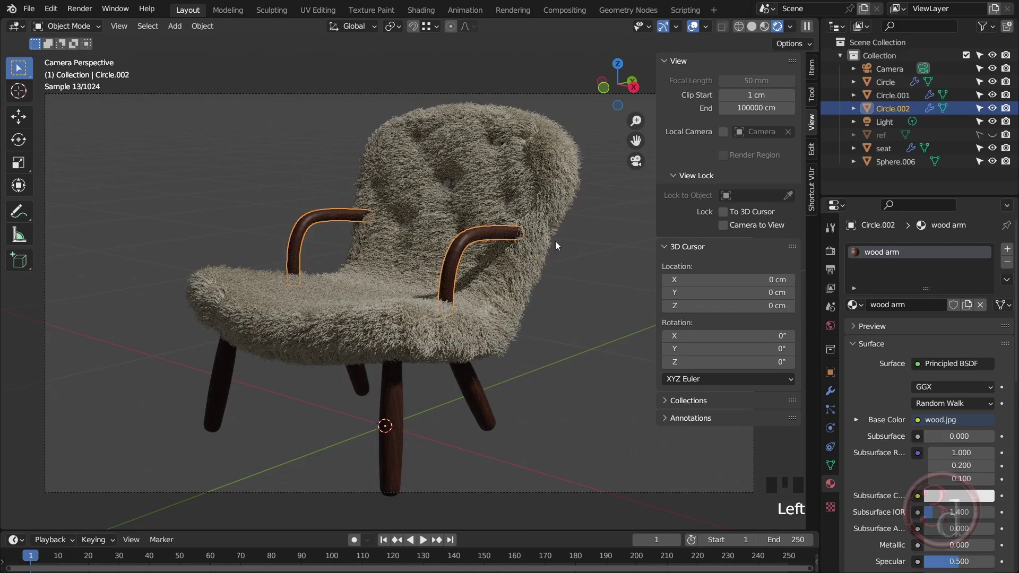
{"action": "right_click", "coordinate": [473, 236]}
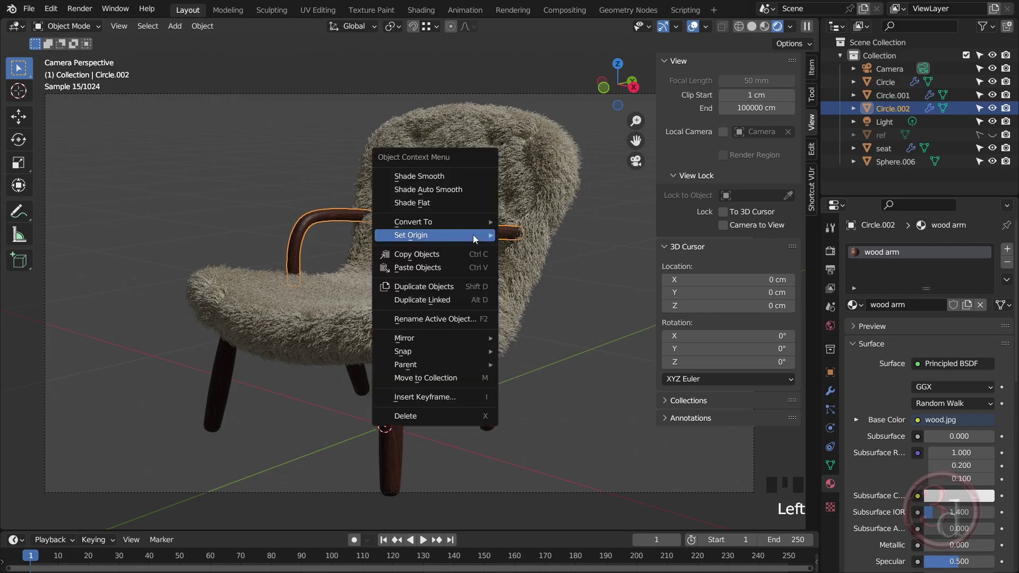
{"action": "left_click", "coordinate": [436, 190]}
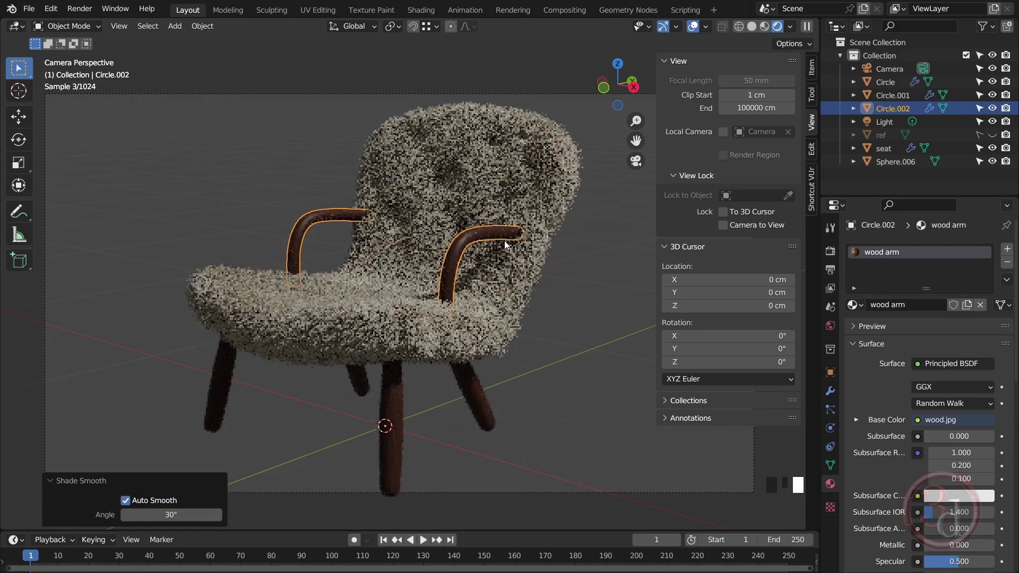
Apply Shade Auto Smooth to the front legs and the back legs
{"action": "left_click", "coordinate": [396, 396]}
{"action": "right_click", "coordinate": [396, 400]}
{"action": "left_click", "coordinate": [361, 331]}
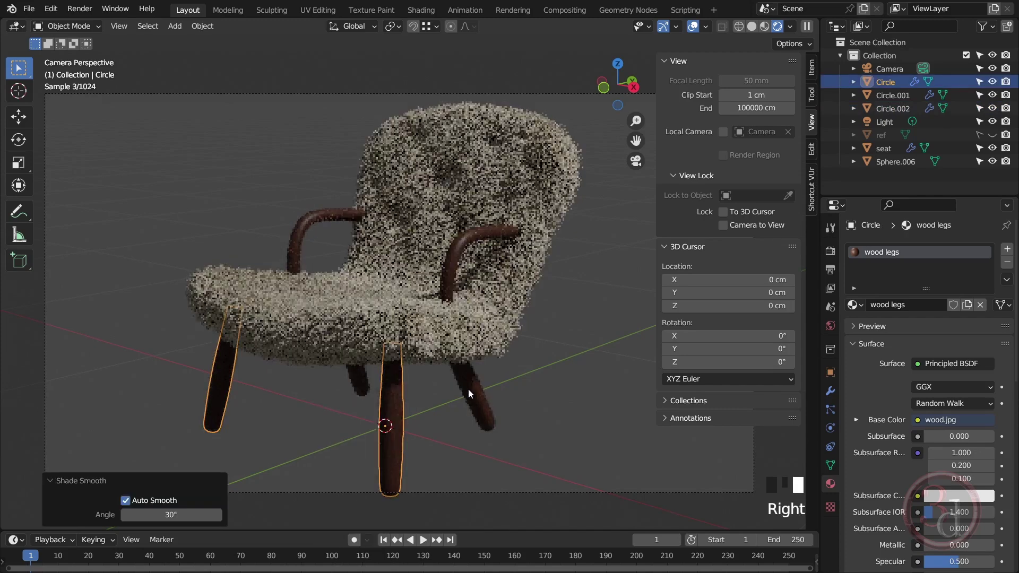
{"action": "left_click", "coordinate": [468, 389]}
{"action": "right_click", "coordinate": [468, 393]}
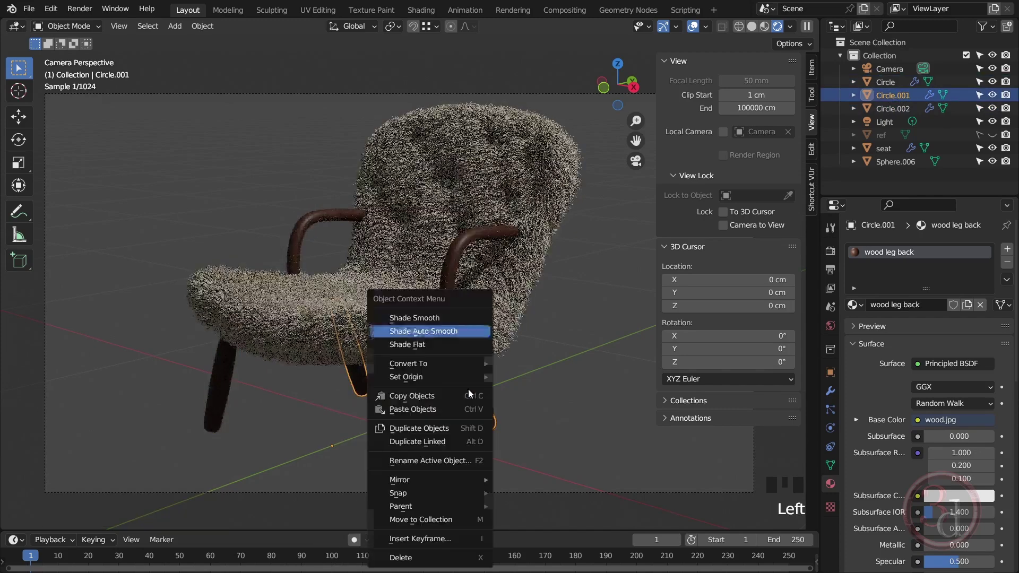
{"action": "left_click", "coordinate": [434, 332]}
{"action": "left_click", "coordinate": [594, 279]}
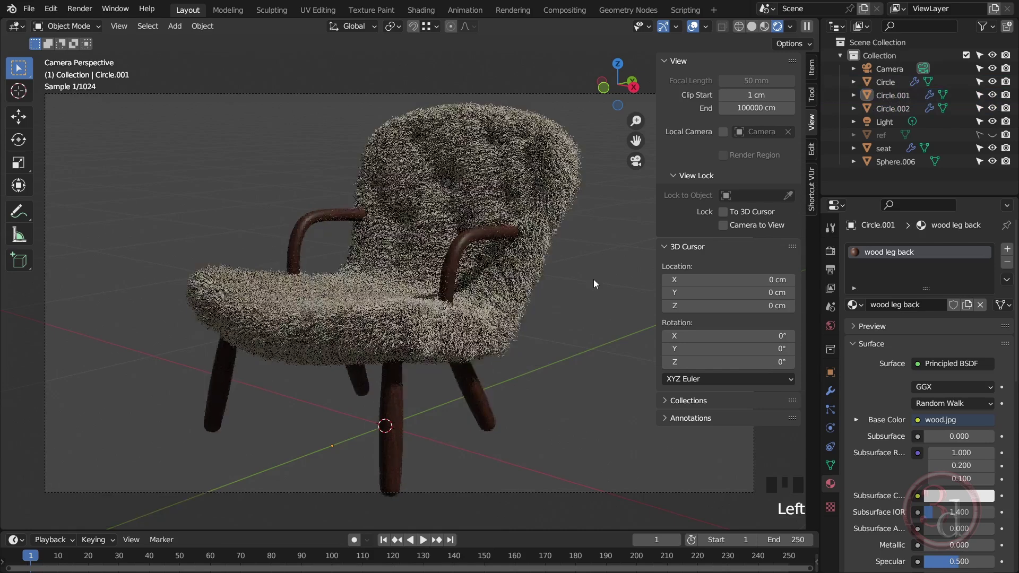
Rename the furry seat's material as "seat"
{"action": "left_click", "coordinate": [448, 185]}
{"action": "left_click", "coordinate": [448, 186]}
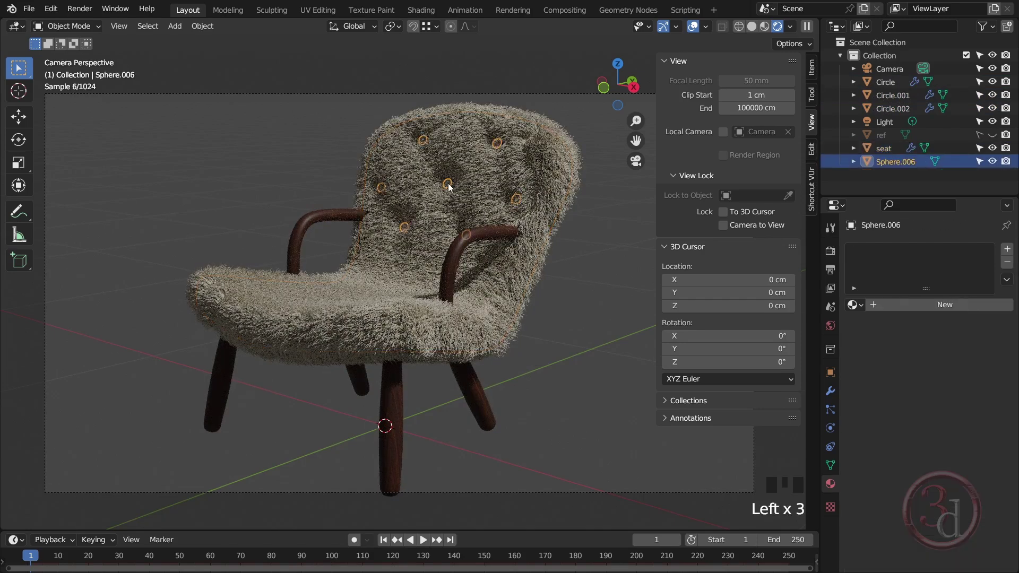
{"action": "left_click", "coordinate": [543, 236]}
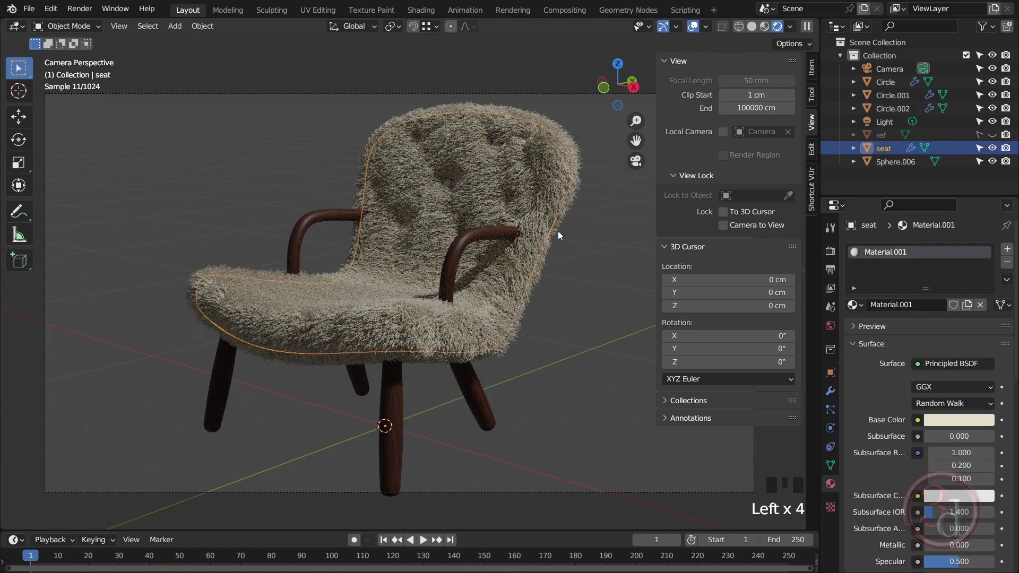
{"action": "double_click", "coordinate": [897, 255]}
{"action": "type", "text": "drs"}
{"action": "key", "text": "BackSpace"}
{"action": "key", "text": "BackSpace"}
{"action": "key", "text": "BackSpace"}
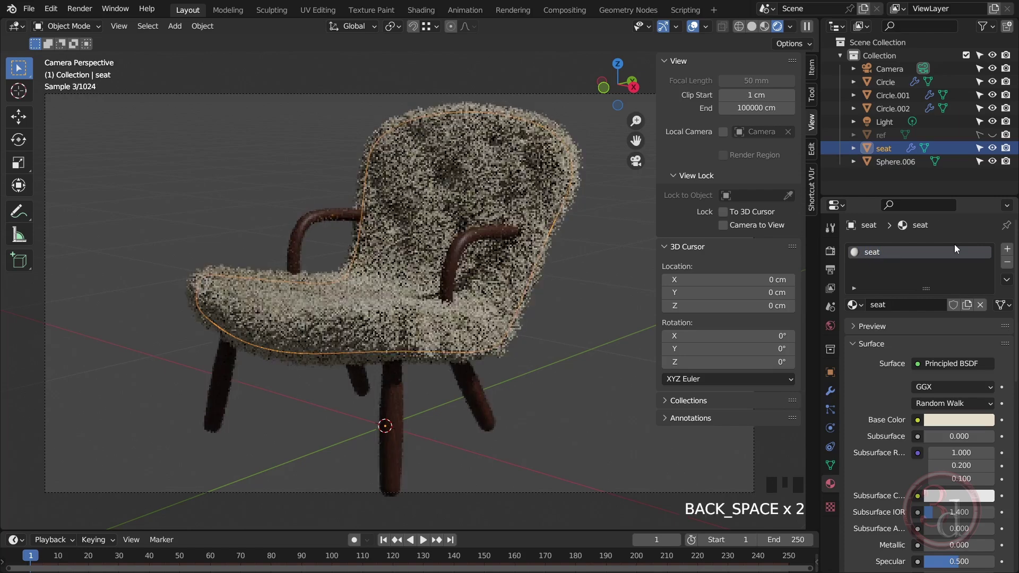
{"action": "key", "text": "Return"}
{"action": "left_click", "coordinate": [581, 260]}
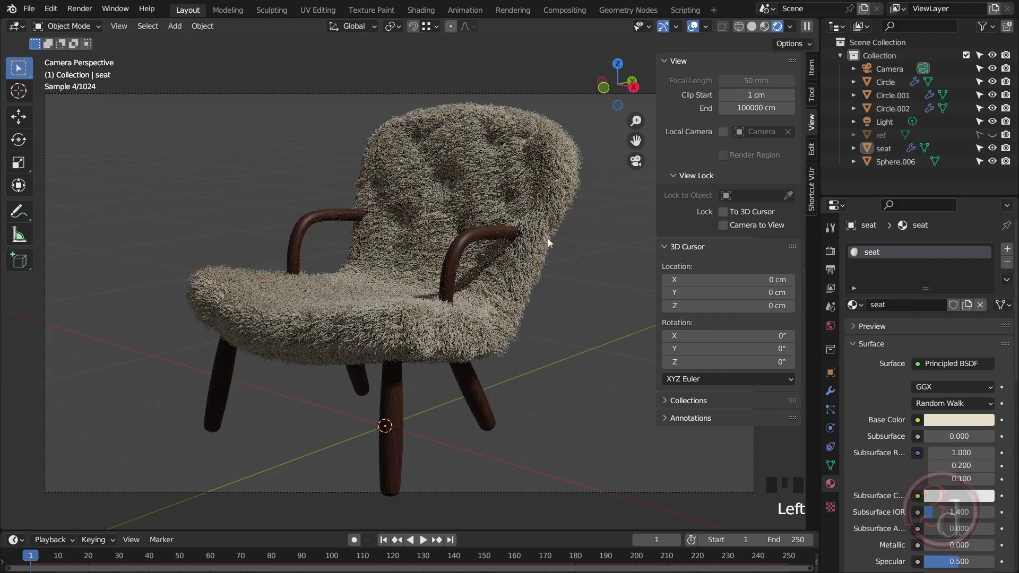
Assign the existing "seat" material to the backrest buttons
{"action": "left_click", "coordinate": [448, 182]}
{"action": "left_click", "coordinate": [447, 182]}
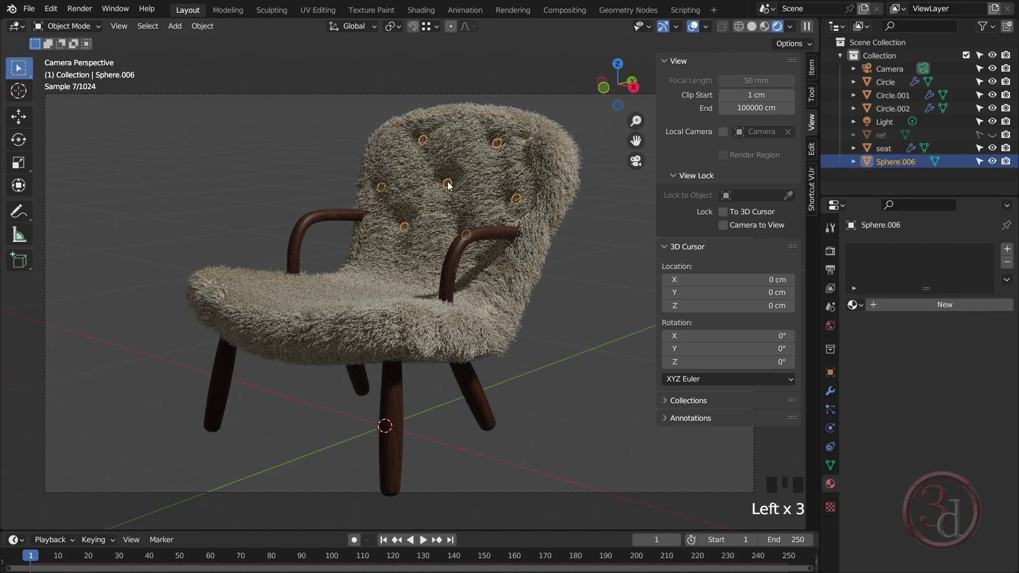
{"action": "left_click", "coordinate": [857, 304]}
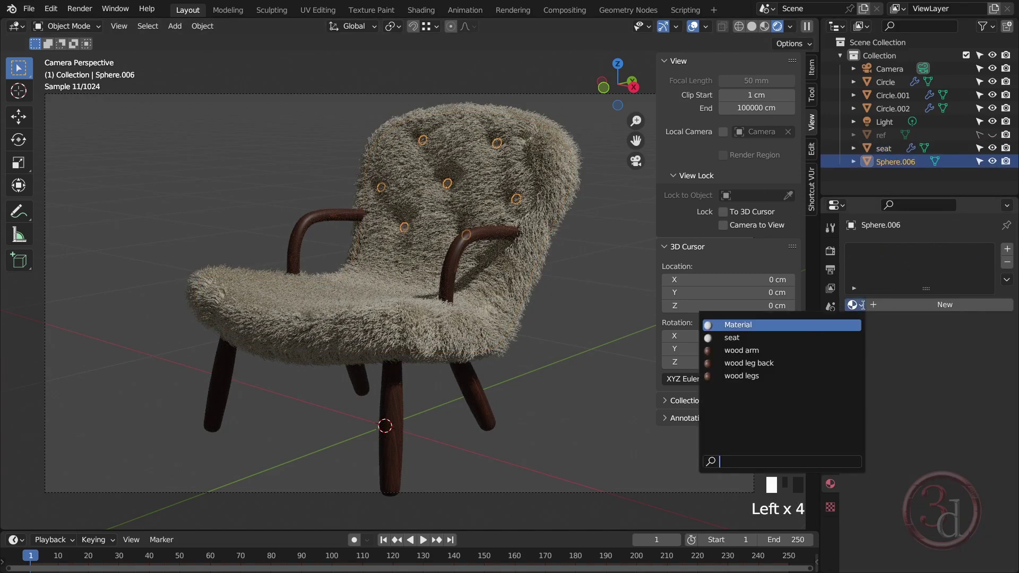
{"action": "left_click", "coordinate": [732, 338]}
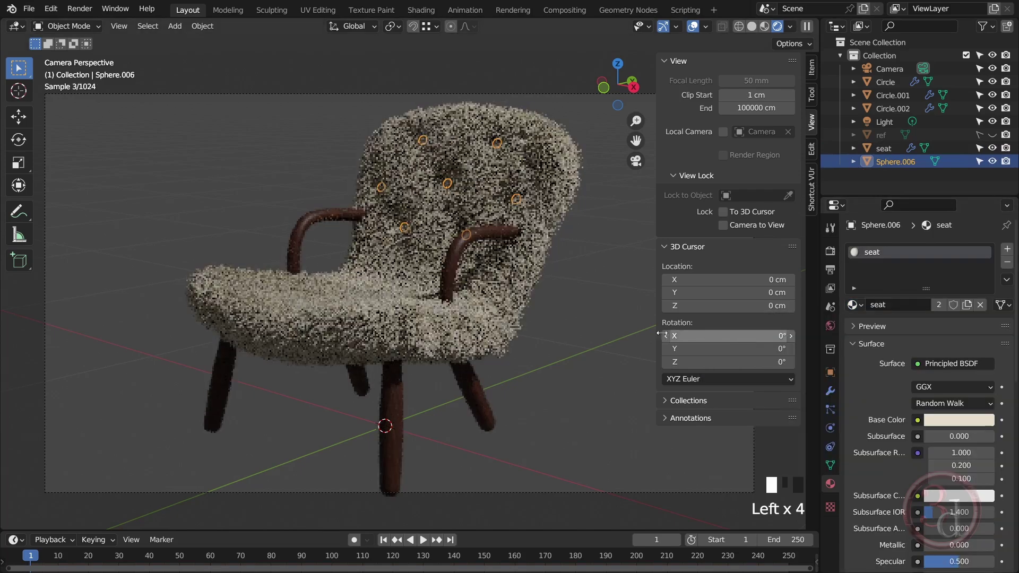
{"action": "left_click", "coordinate": [601, 326]}
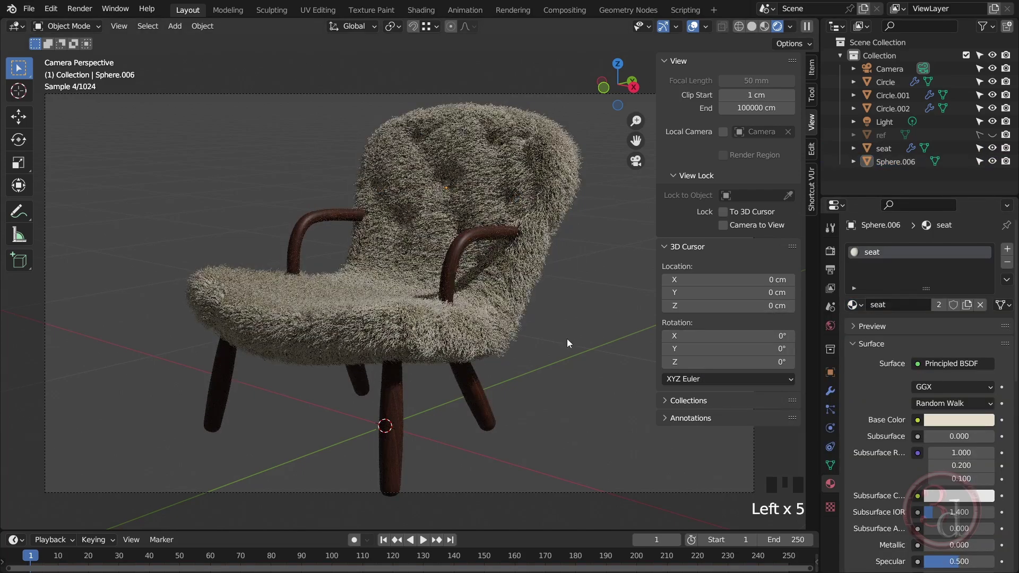
Add a 200 cm mesh plane at the world origin as a floor under the armchair and view it outside the camera
{"action": "key", "text": "n"}
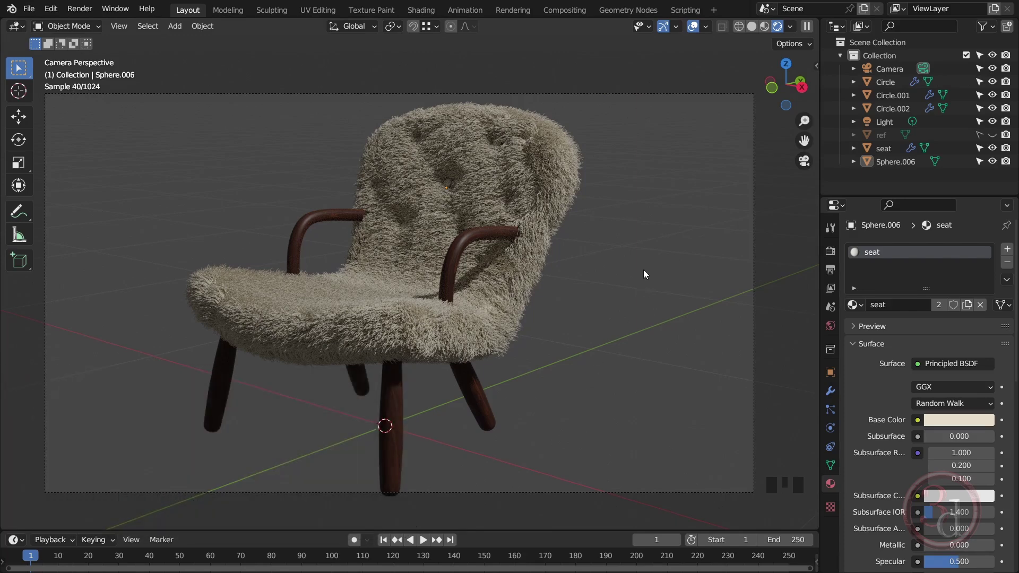
{"action": "key", "text": "shift+a"}
{"action": "mouse_move", "coordinate": [644, 270]}
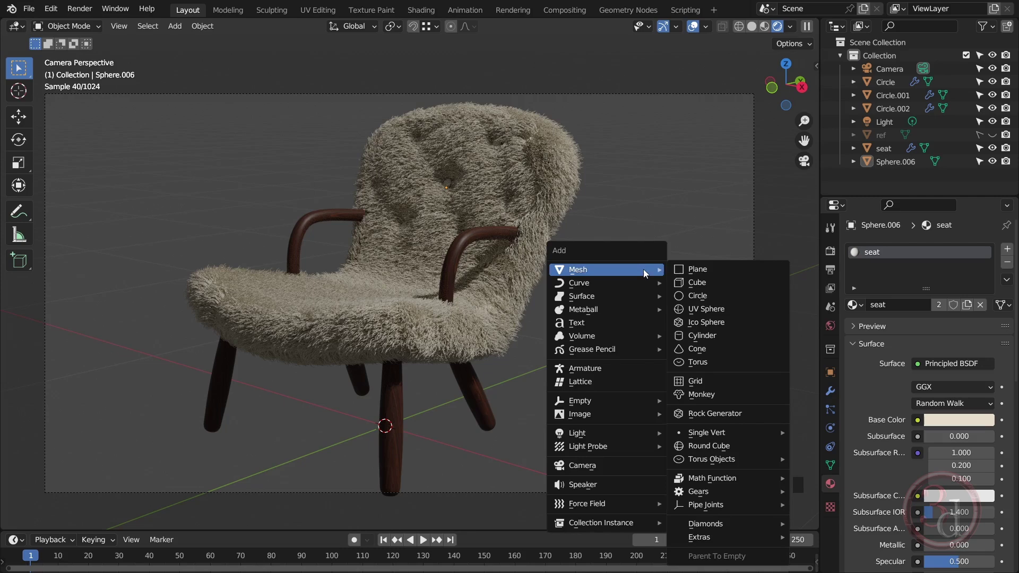
{"action": "left_click", "coordinate": [692, 268]}
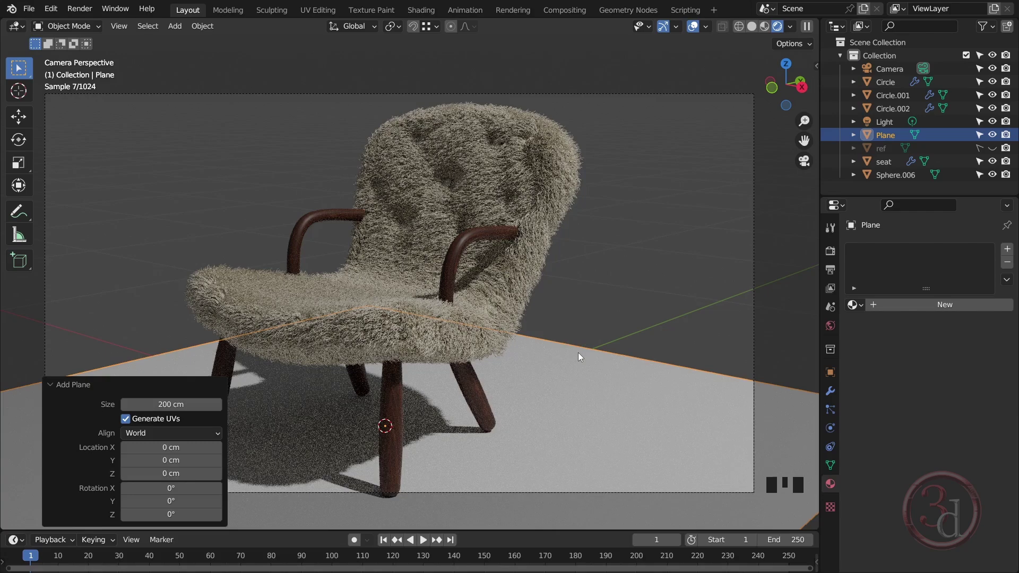
{"action": "key", "text": "grave"}
{"action": "left_click", "coordinate": [522, 365]}
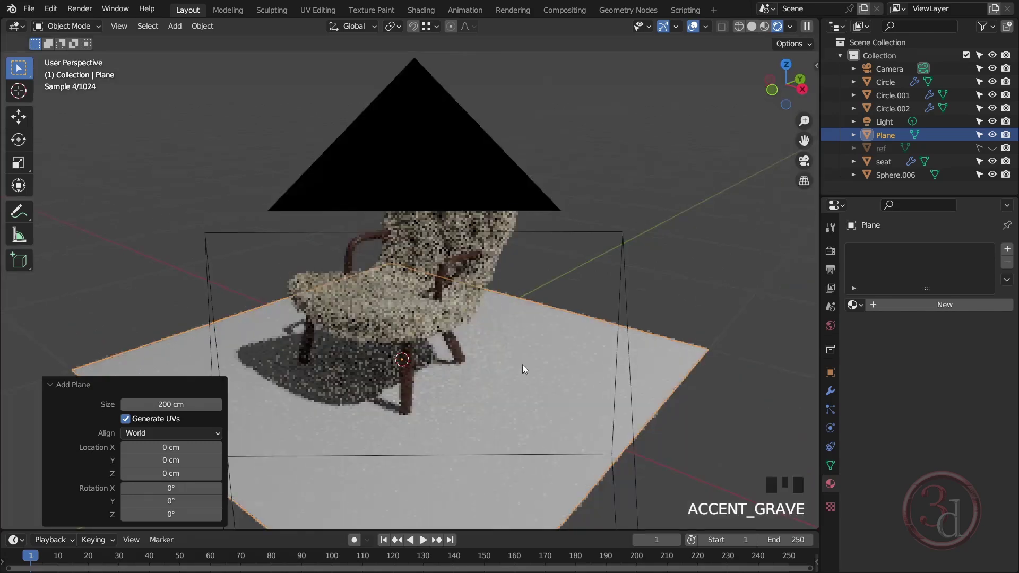
{"action": "scroll", "coordinate": [527, 365], "scroll_direction": "down", "scroll_amount": 3}
{"action": "middle_click_drag", "start_coordinate": [533, 358], "coordinate": [538, 429], "text": "alt"}
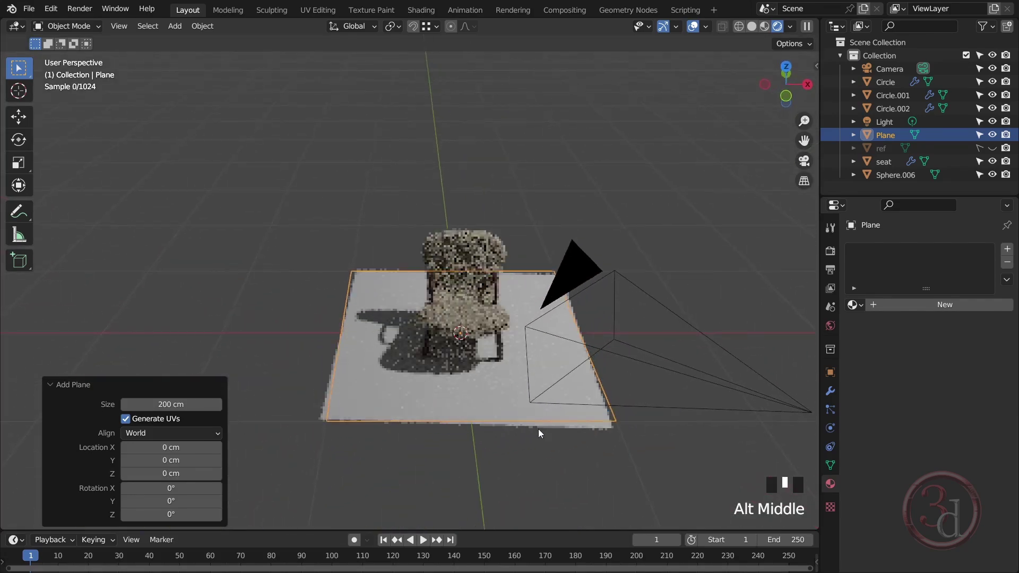
{"action": "middle_click_drag", "start_coordinate": [518, 319], "coordinate": [464, 340], "text": "alt"}
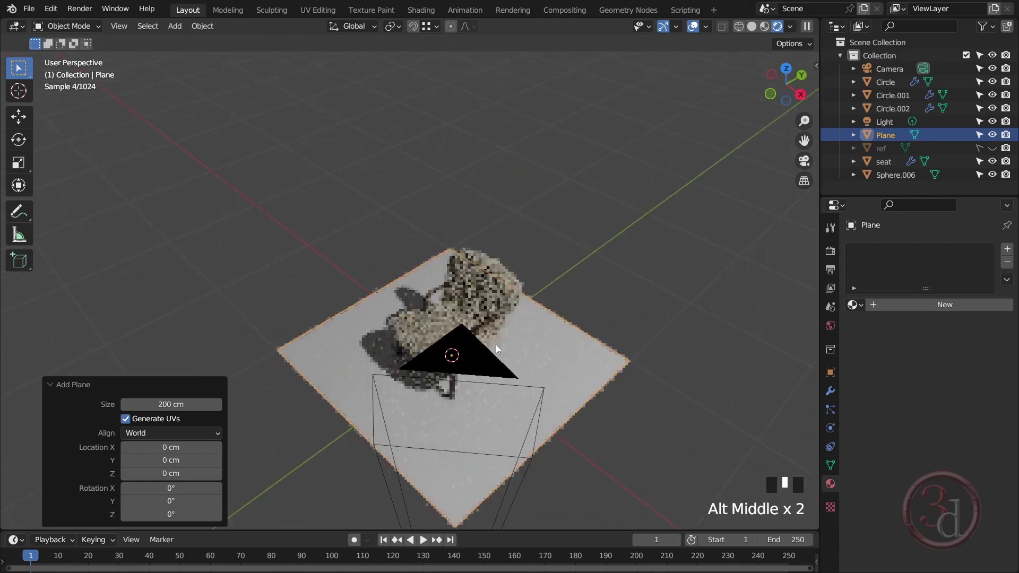
Move the floor plane's back edge about 107 cm along the Y axis, behind the armchair
{"action": "key", "text": "Tab"}
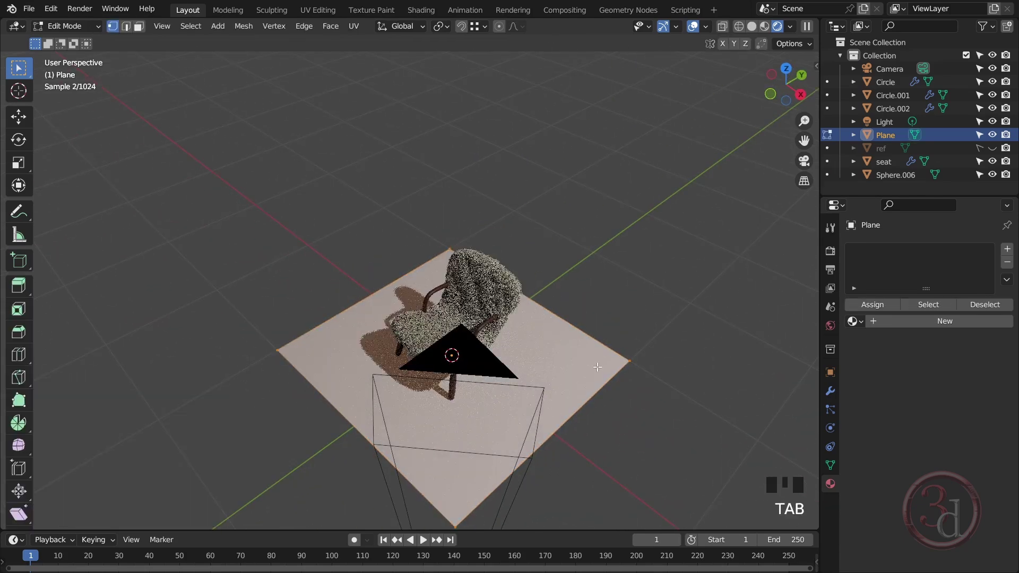
{"action": "middle_click_drag", "start_coordinate": [589, 364], "coordinate": [448, 298]}
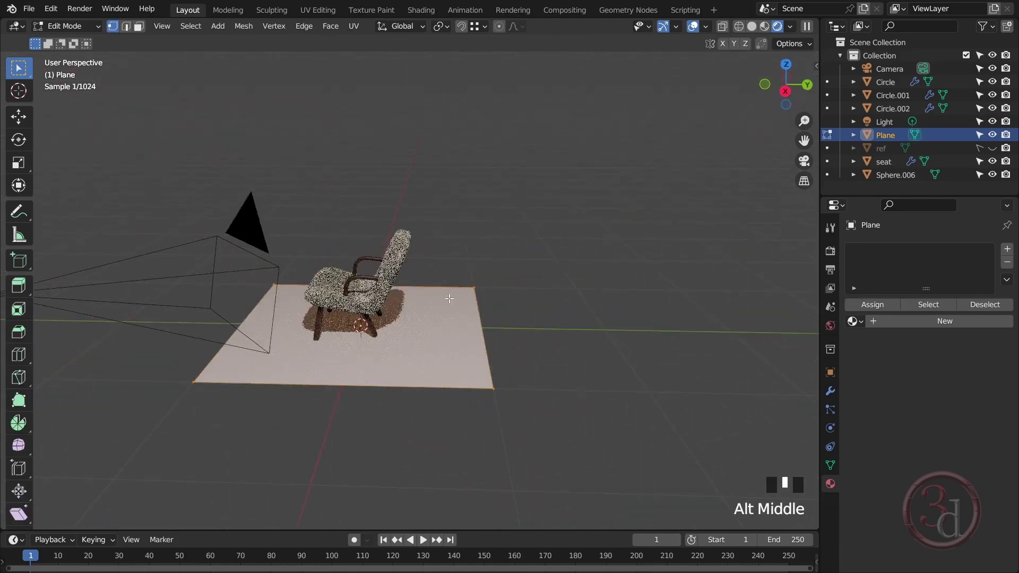
{"action": "left_click", "coordinate": [751, 27]}
{"action": "scroll", "coordinate": [471, 323], "scroll_direction": "up", "scroll_amount": 2}
{"action": "middle_click_drag", "start_coordinate": [504, 371], "coordinate": [455, 398]}
{"action": "left_click", "coordinate": [473, 318]}
{"action": "left_click_drag", "start_coordinate": [420, 198], "coordinate": [479, 360]}
{"action": "key", "text": "g"}
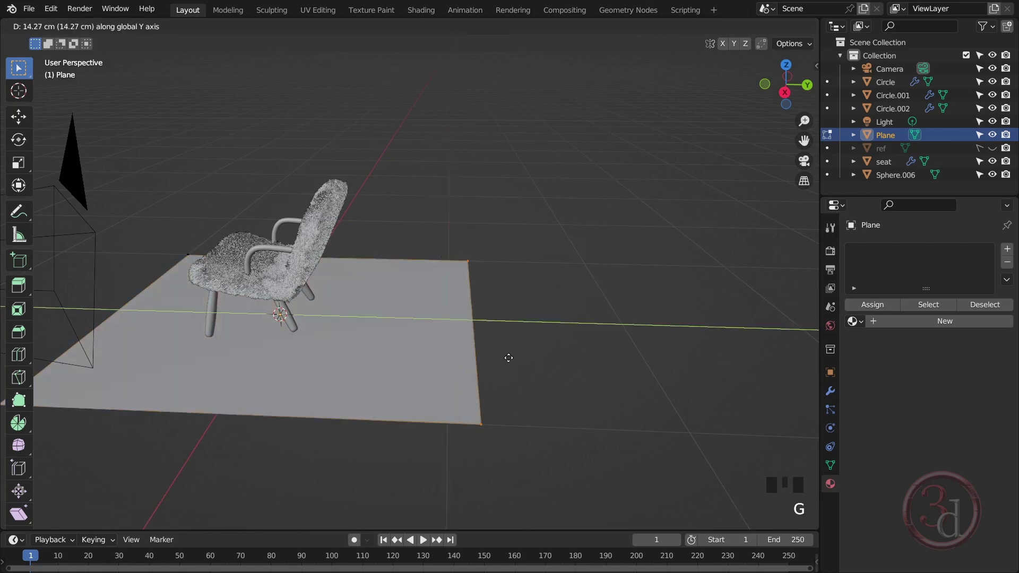
{"action": "left_click", "coordinate": [666, 352]}
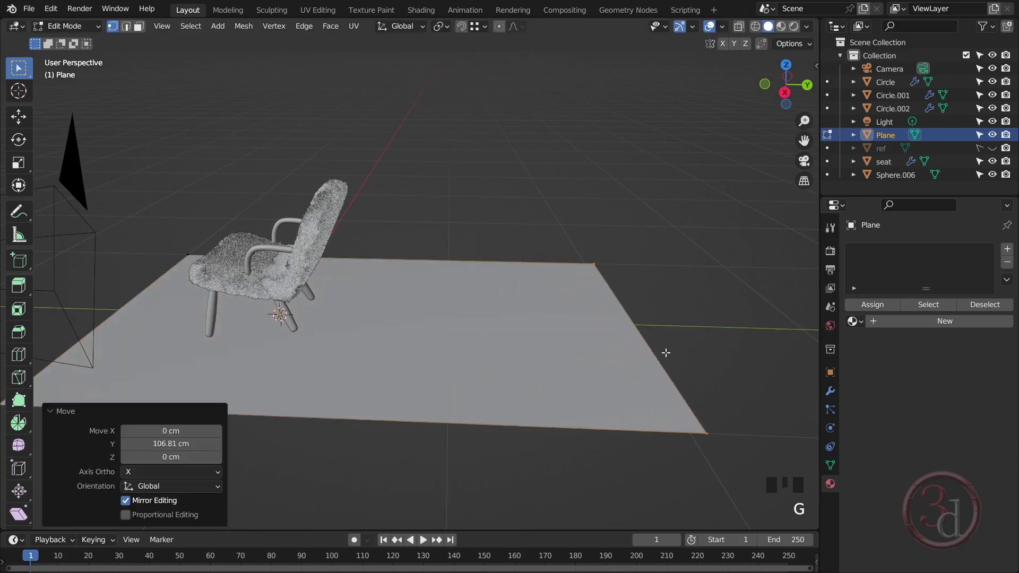
Extrude the floor's back edge upward about 166 cm into a wall and bevel the corner about 53 cm with 9 segments
{"action": "key", "text": "e"}
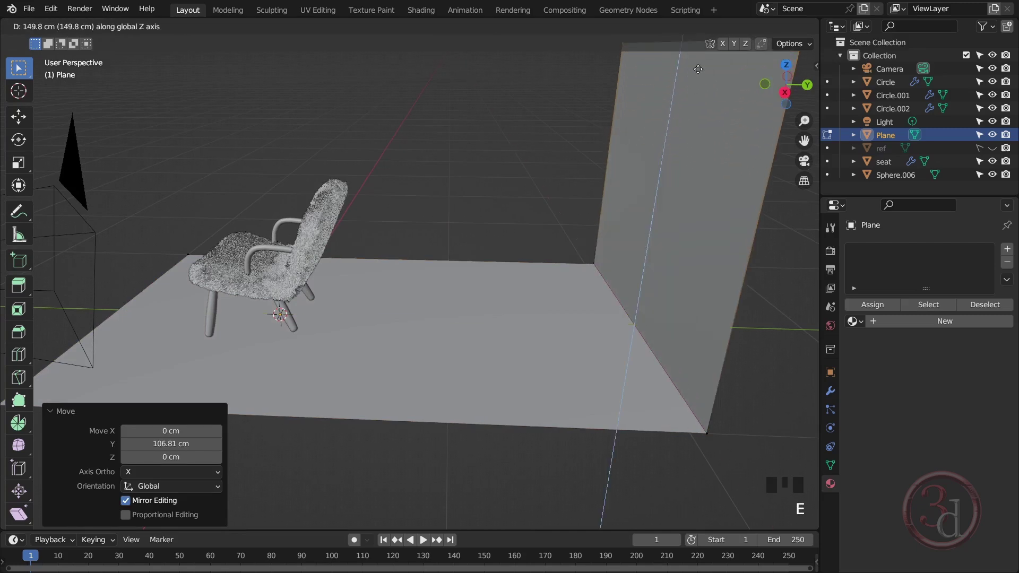
{"action": "left_click", "coordinate": [699, 53]}
{"action": "left_click_drag", "start_coordinate": [553, 182], "coordinate": [719, 475]}
{"action": "key", "text": "ctrl+b"}
{"action": "scroll", "coordinate": [775, 421], "scroll_direction": "up", "scroll_amount": 5}
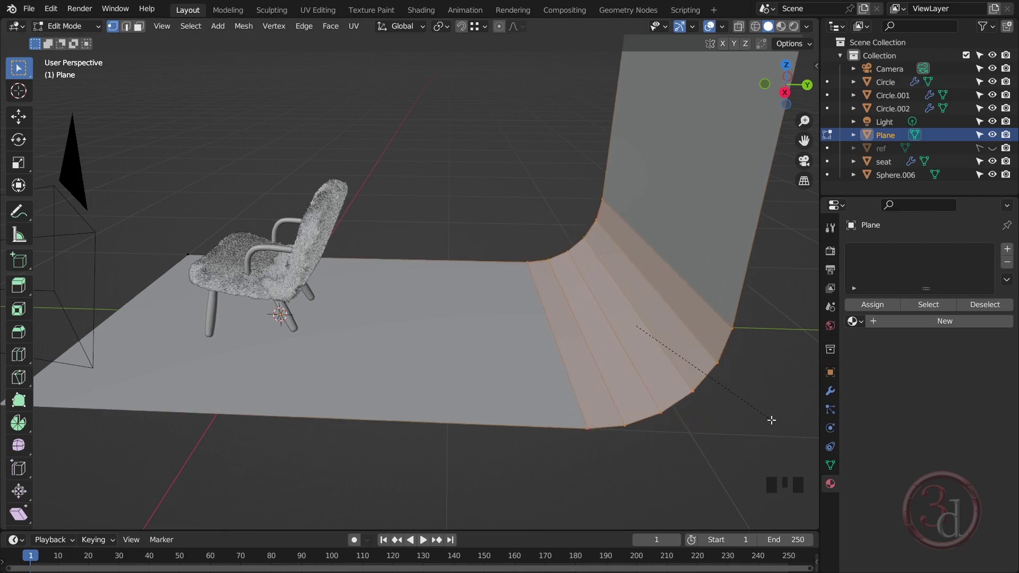
{"action": "left_click", "coordinate": [780, 422]}
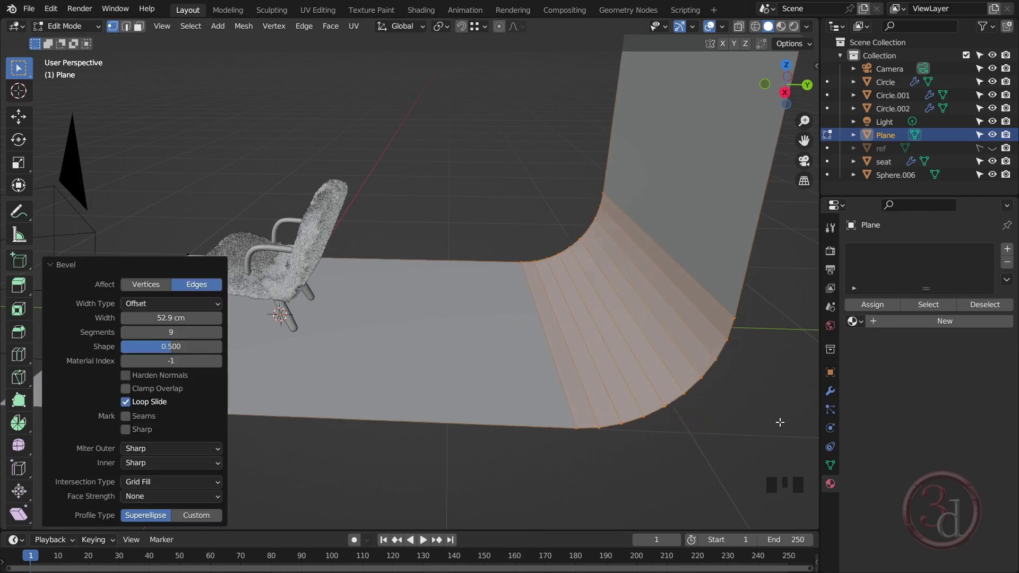
Extend the backdrop's side edge along negative X to about 737 cm total width, filling the camera frame
{"action": "scroll", "coordinate": [525, 332], "scroll_direction": "down", "scroll_amount": 3}
{"action": "middle_click_drag", "start_coordinate": [525, 331], "coordinate": [358, 138], "text": "alt"}
{"action": "left_click_drag", "start_coordinate": [359, 77], "coordinate": [244, 416]}
{"action": "key", "text": "g"}
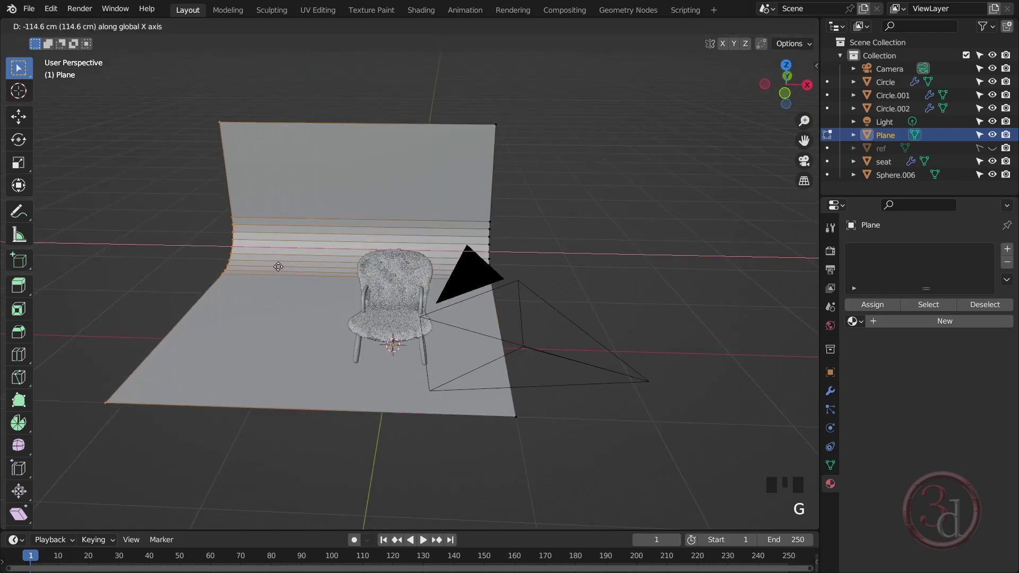
{"action": "left_click", "coordinate": [261, 267]}
{"action": "key", "text": "grave"}
{"action": "left_click", "coordinate": [323, 315]}
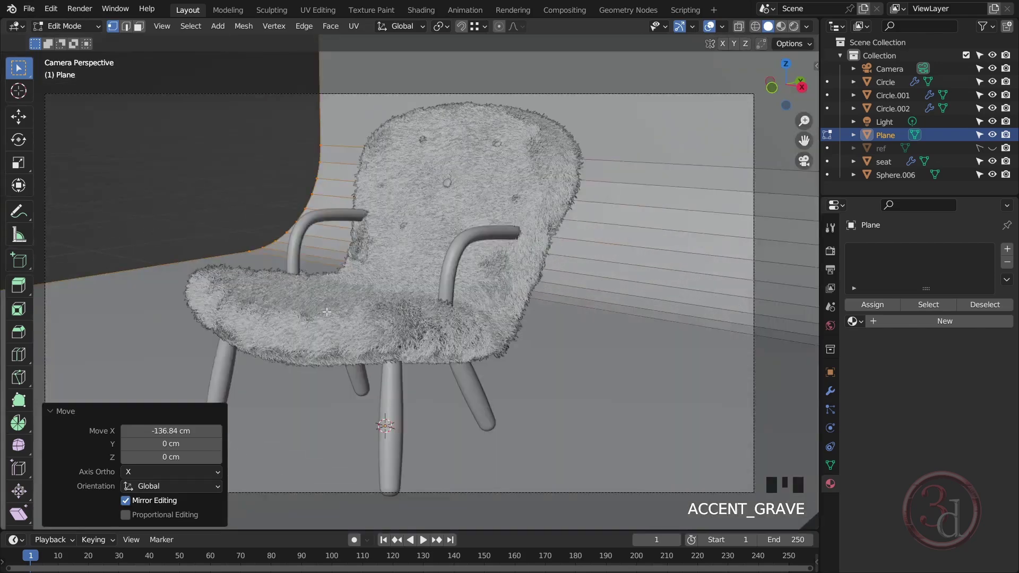
{"action": "key", "text": "g"}
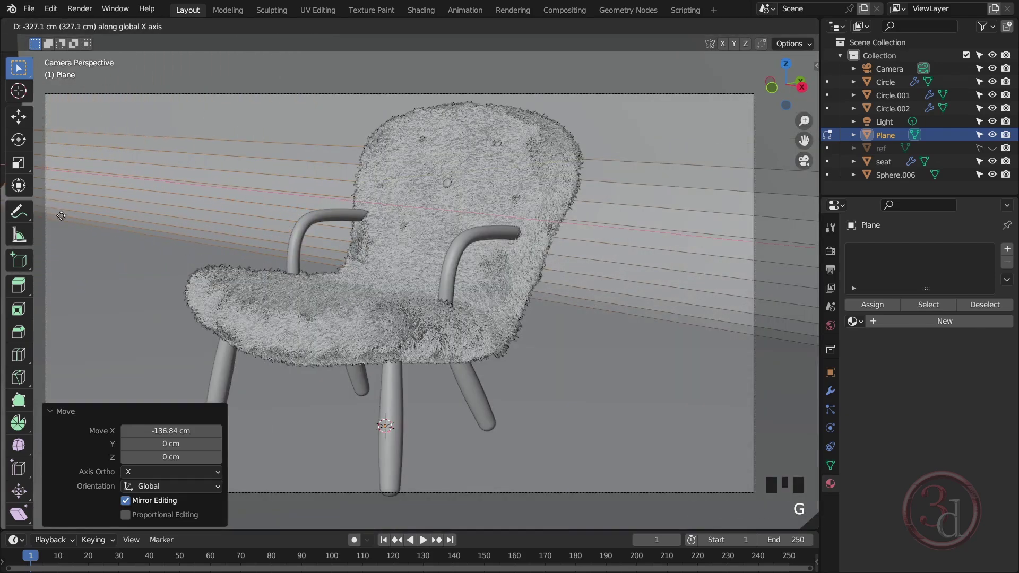
{"action": "left_click", "coordinate": [246, 207]}
Apply Shade Auto Smooth with a 30° angle to the backdrop and preview it in rendered shading
{"action": "key", "text": "Tab"}
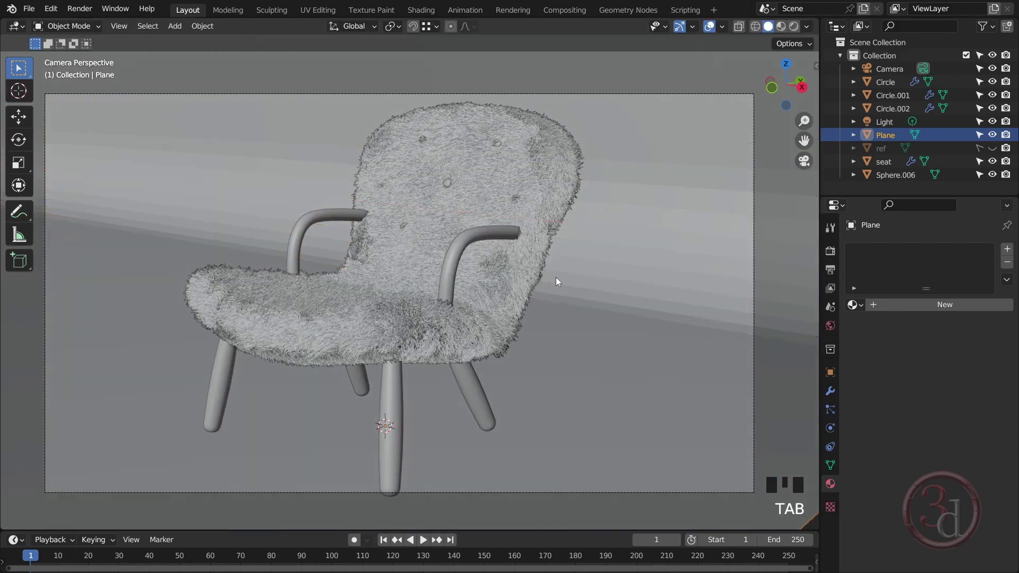
{"action": "right_click", "coordinate": [632, 226]}
{"action": "left_click", "coordinate": [599, 227]}
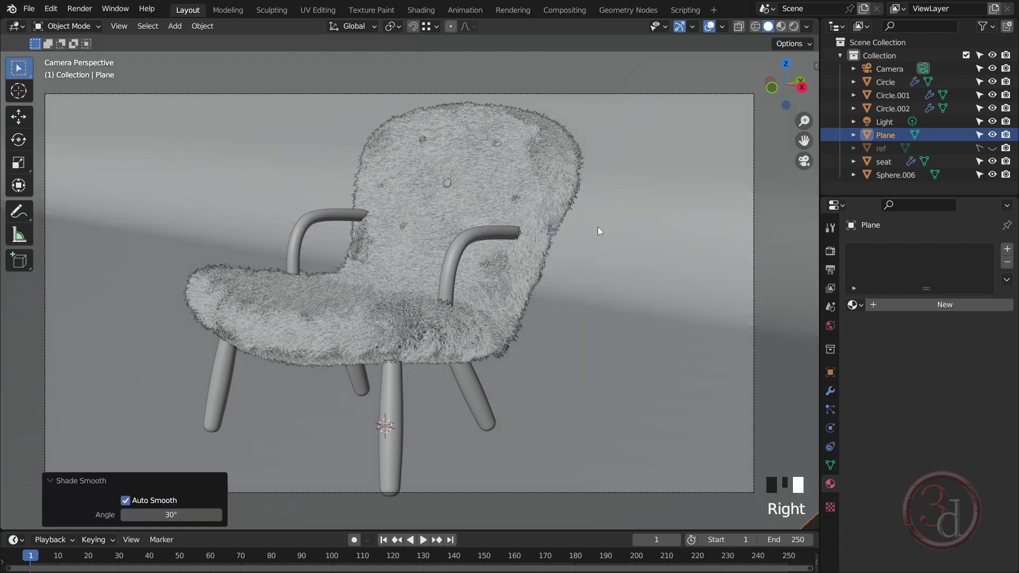
{"action": "left_click", "coordinate": [794, 27]}
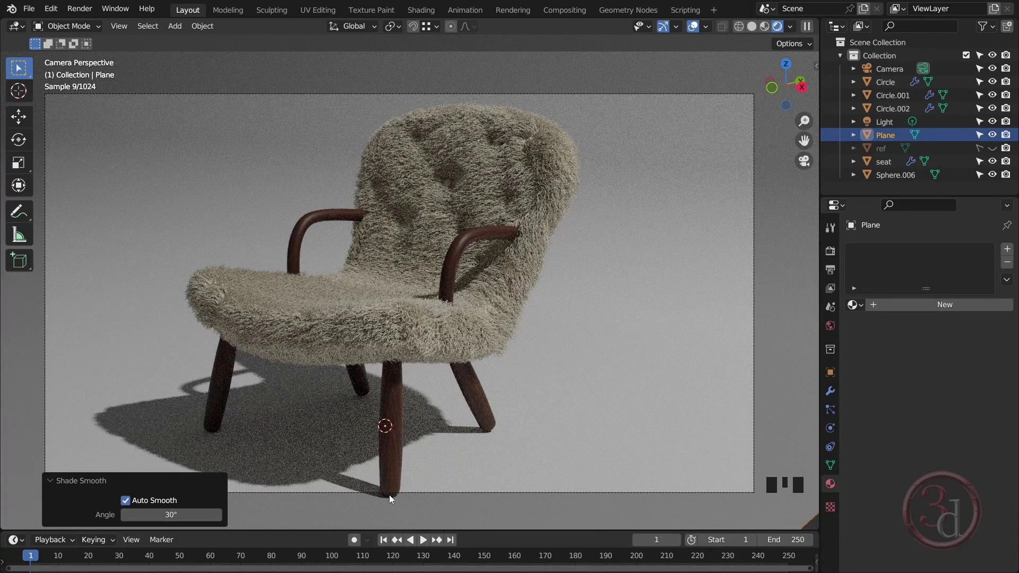
Lock the camera to the view, reframe so the front leg fits inside the frame, unlock it and return to solid shading
{"action": "key", "text": "n"}
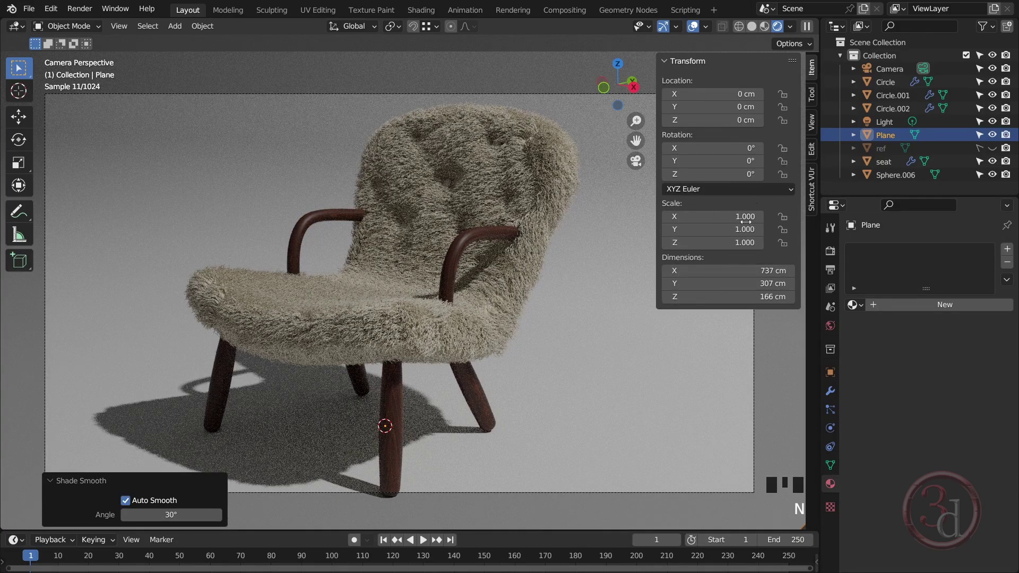
{"action": "left_click", "coordinate": [812, 123]}
{"action": "left_click", "coordinate": [723, 225]}
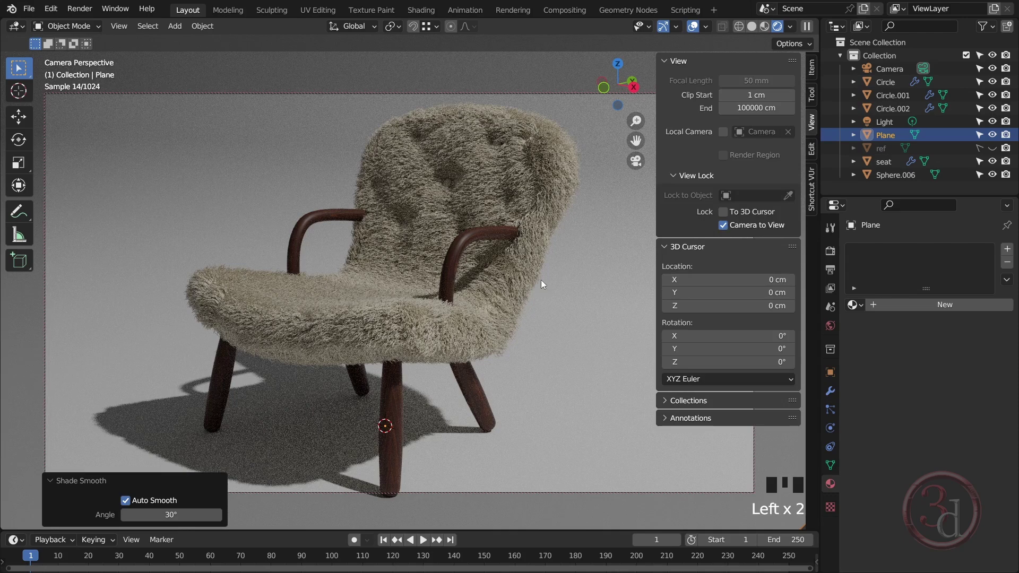
{"action": "middle_click_drag", "start_coordinate": [541, 279], "coordinate": [541, 276]}
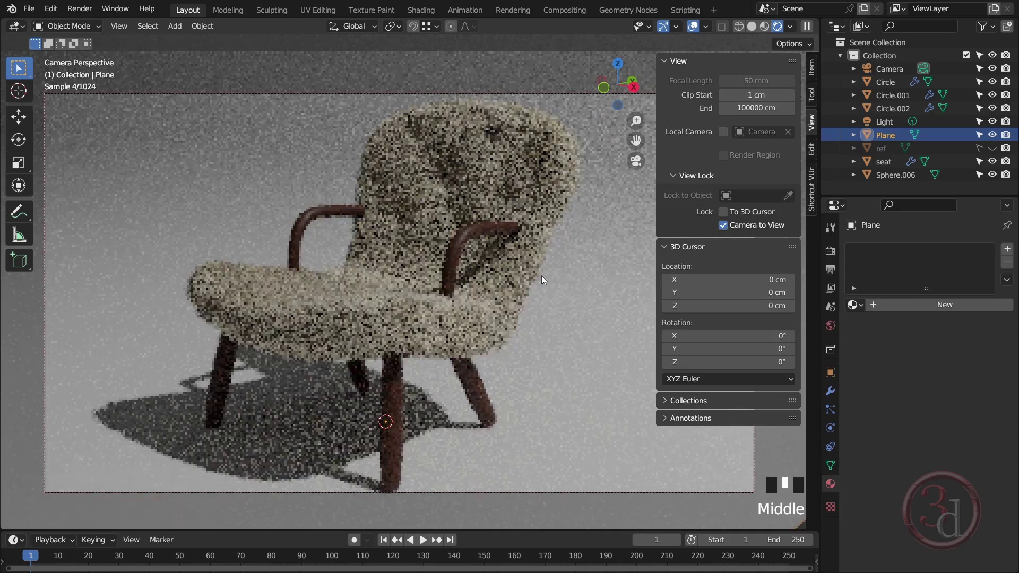
{"action": "left_click", "coordinate": [752, 26]}
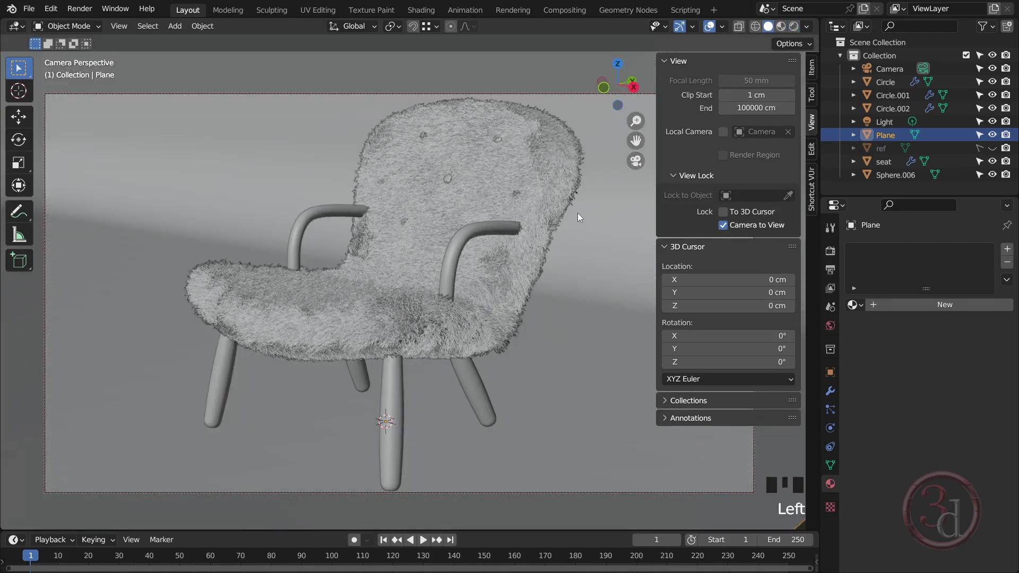
Set the output resolution percentage to 100%
{"action": "left_click", "coordinate": [830, 269]}
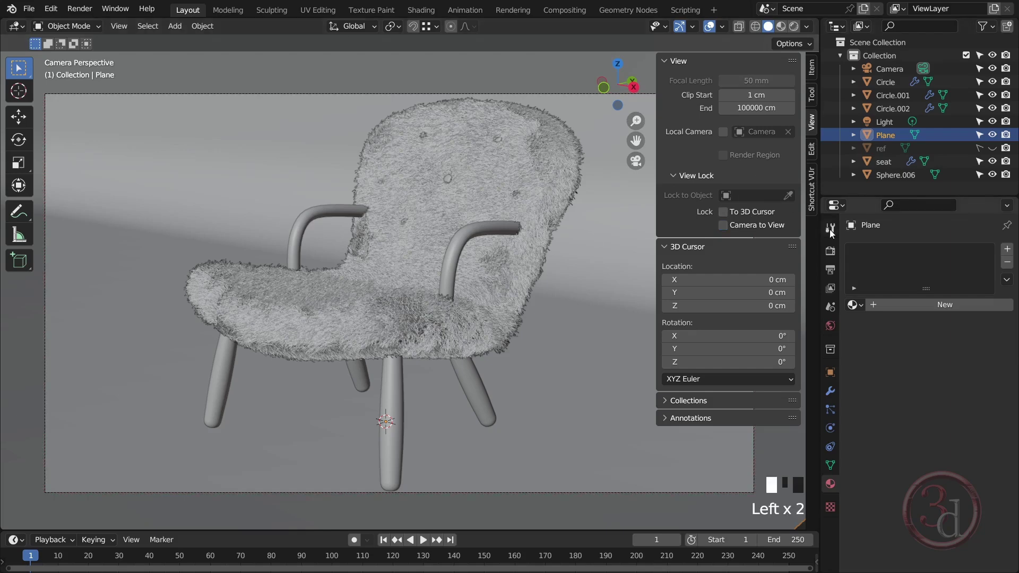
{"action": "key", "text": "n"}
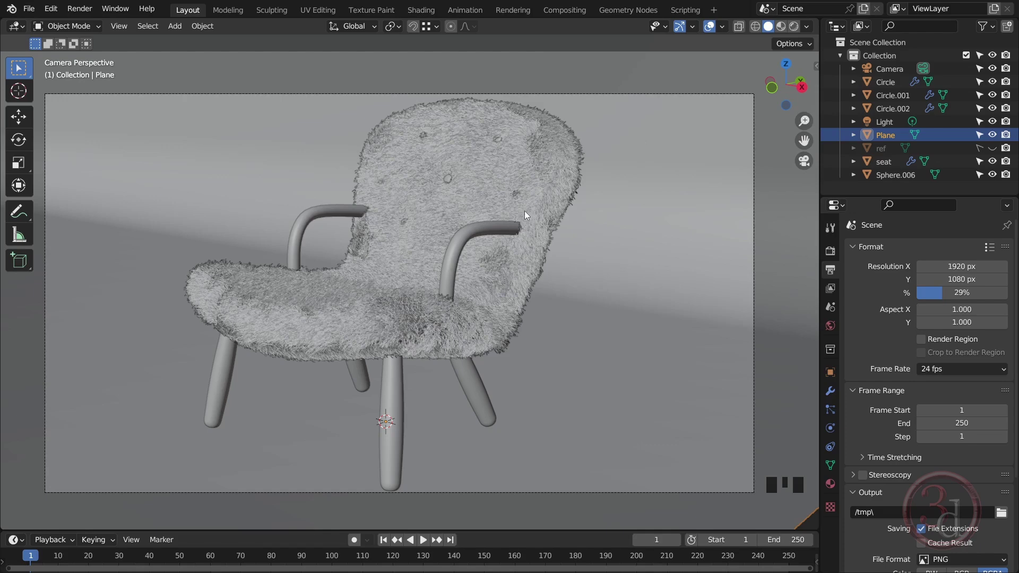
{"action": "left_click_drag", "start_coordinate": [950, 292], "coordinate": [1006, 293]}
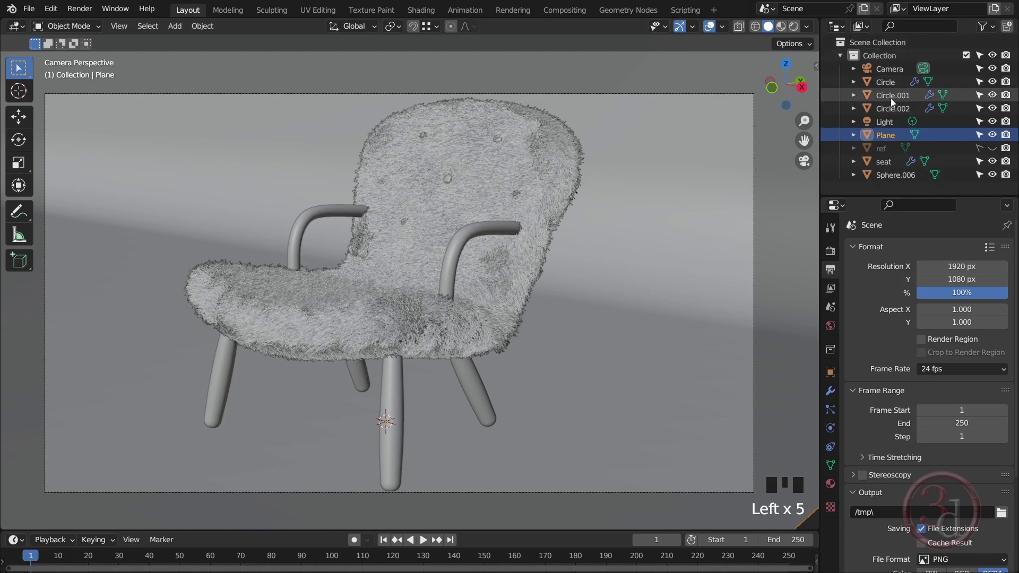
Disable the "ref" object in renders, keeping it hidden in the viewport
{"action": "left_click", "coordinate": [1003, 152]}
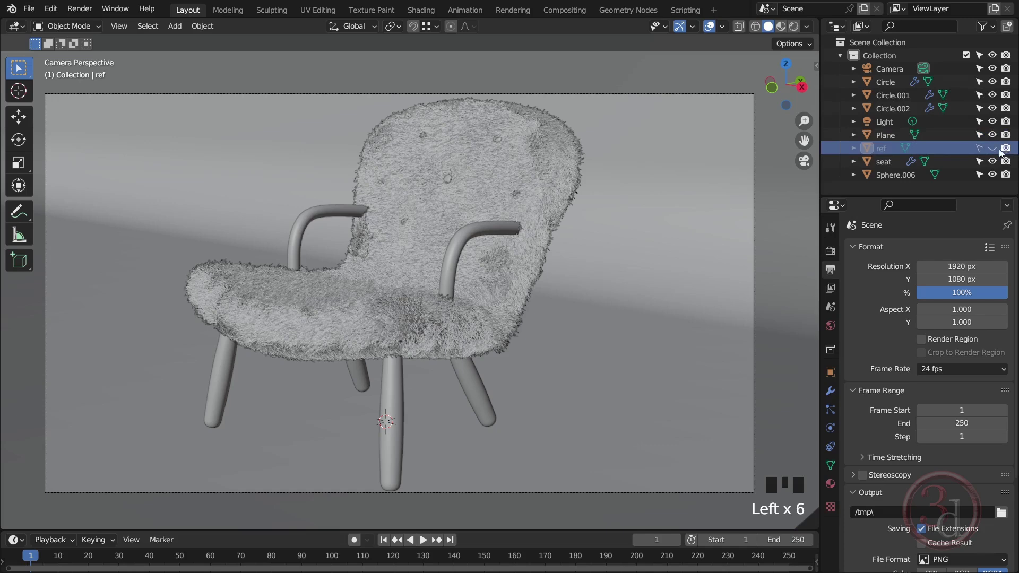
{"action": "left_click", "coordinate": [992, 151]}
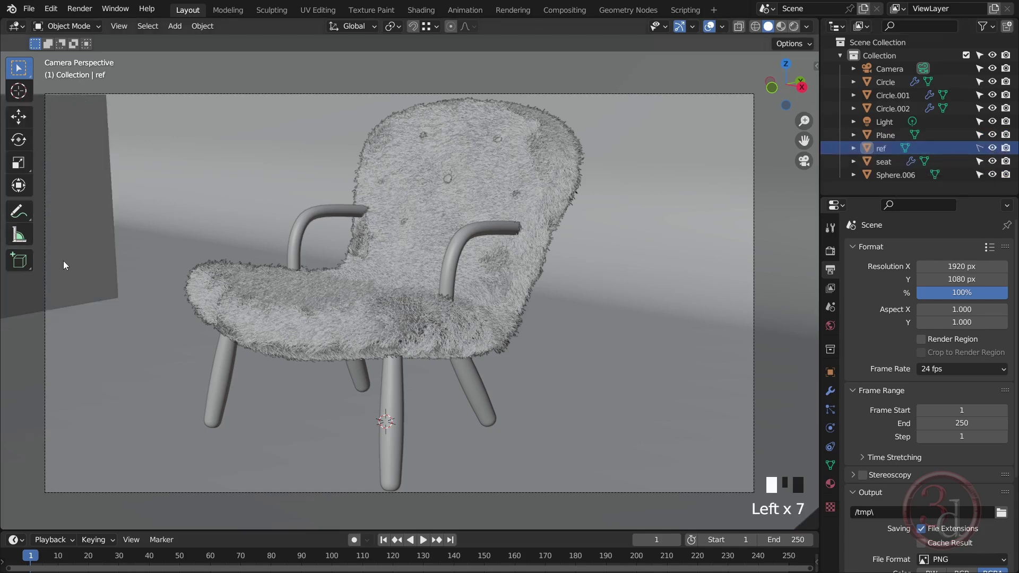
{"action": "left_click", "coordinate": [992, 150]}
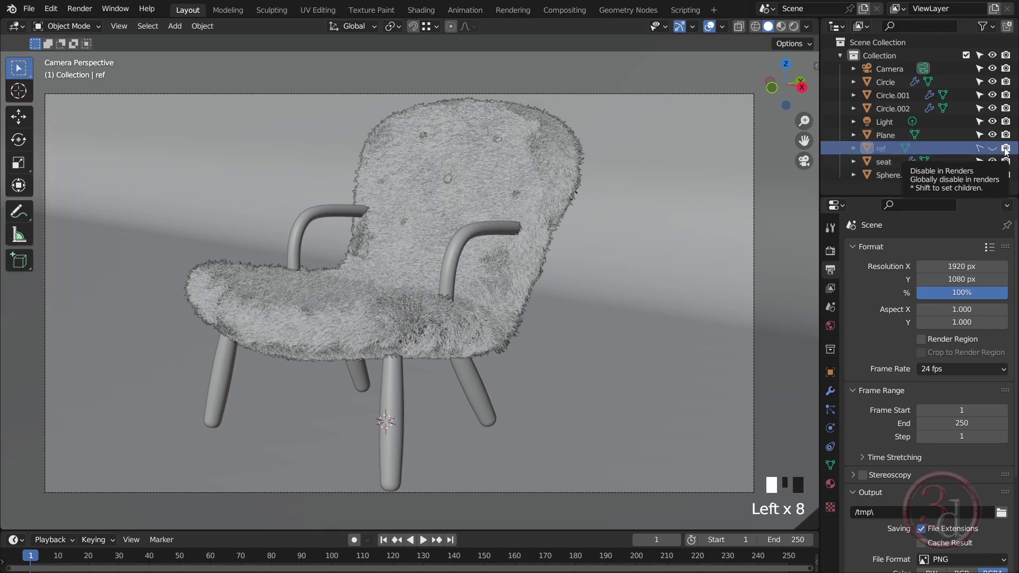
{"action": "left_click", "coordinate": [1006, 150]}
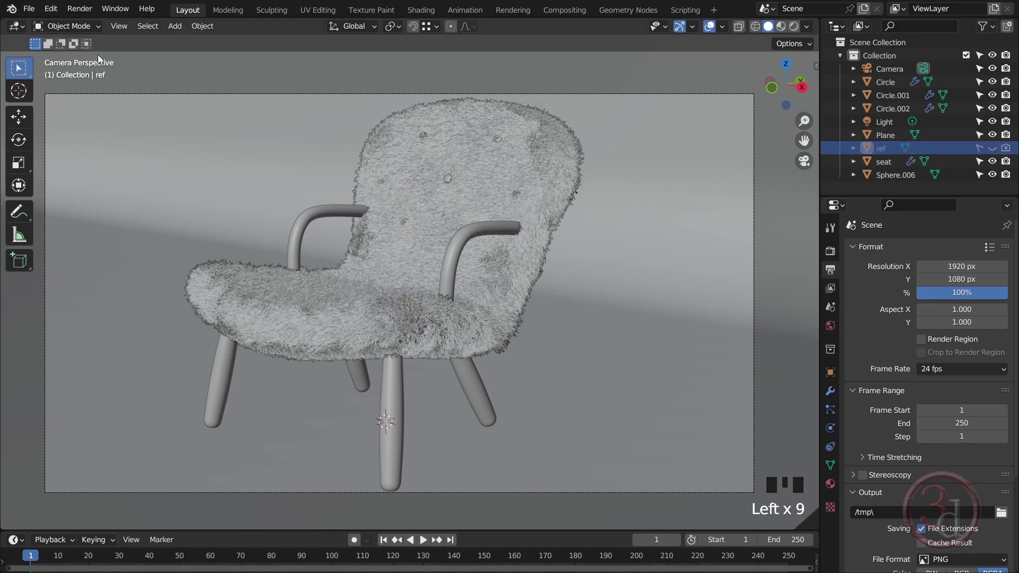
Render the still image of the armchair and show the whole frame in the render window
{"action": "left_click", "coordinate": [81, 9]}
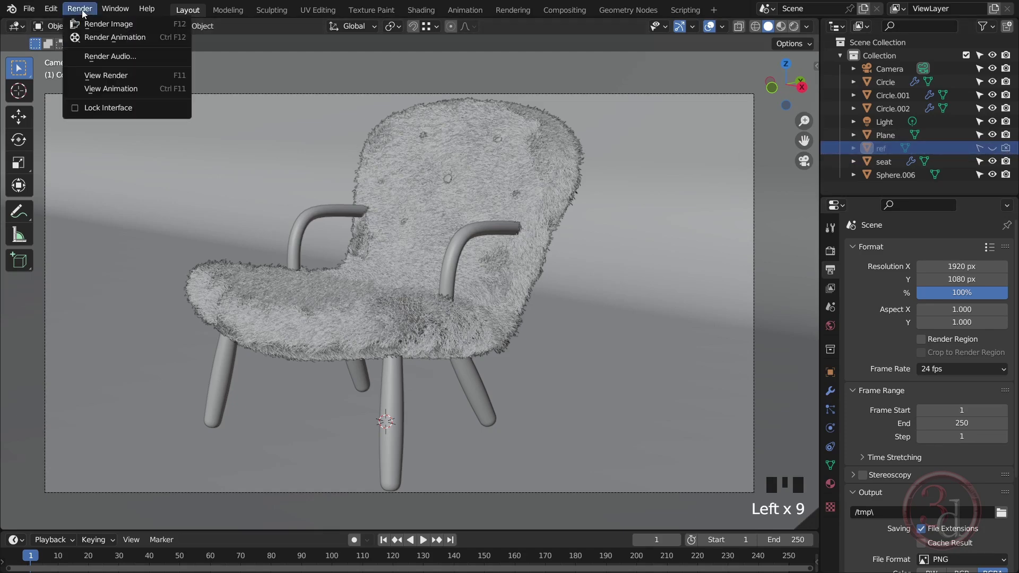
{"action": "left_click", "coordinate": [123, 25]}
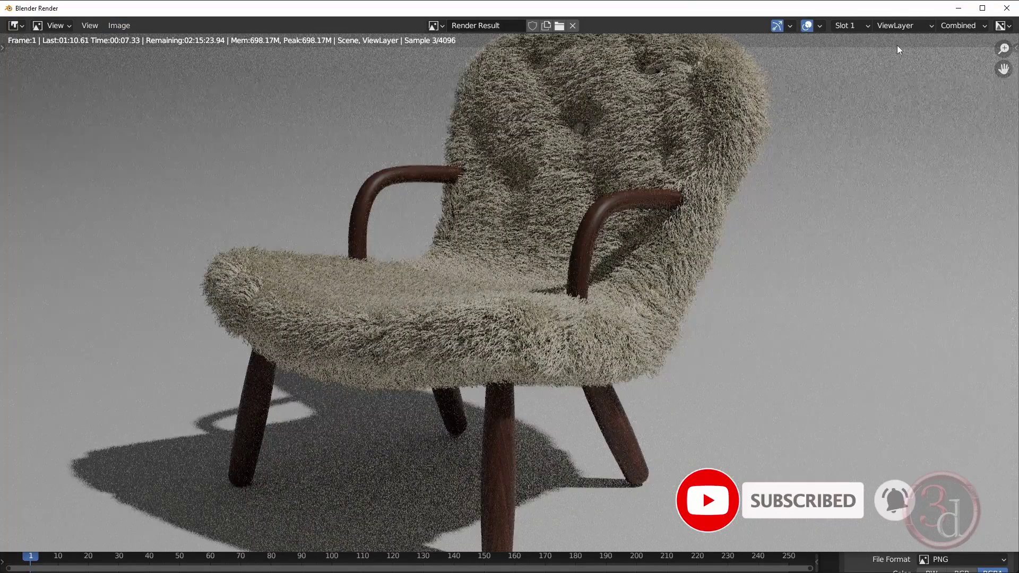
{"action": "scroll", "coordinate": [616, 253], "scroll_direction": "down", "scroll_amount": 2}
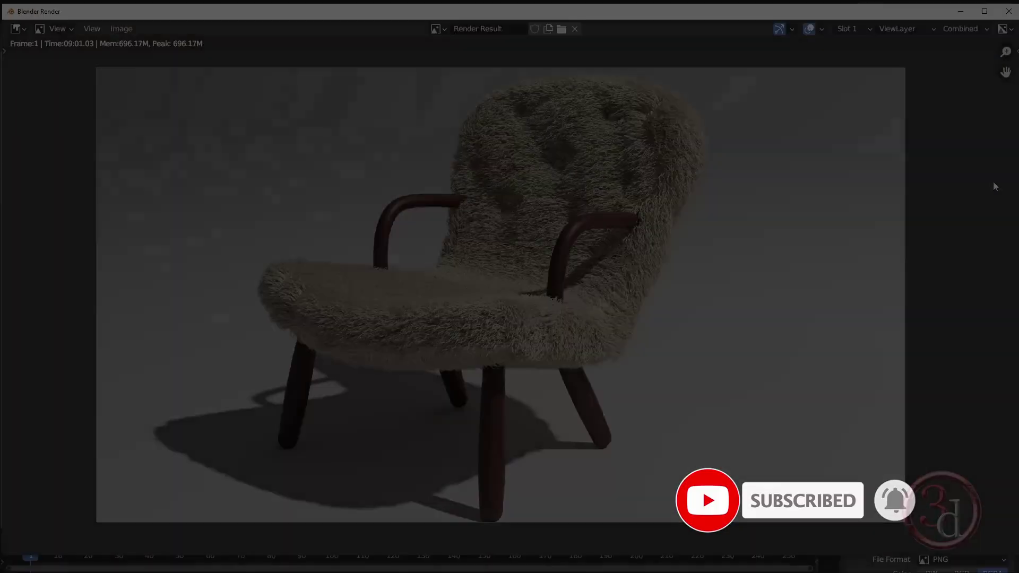